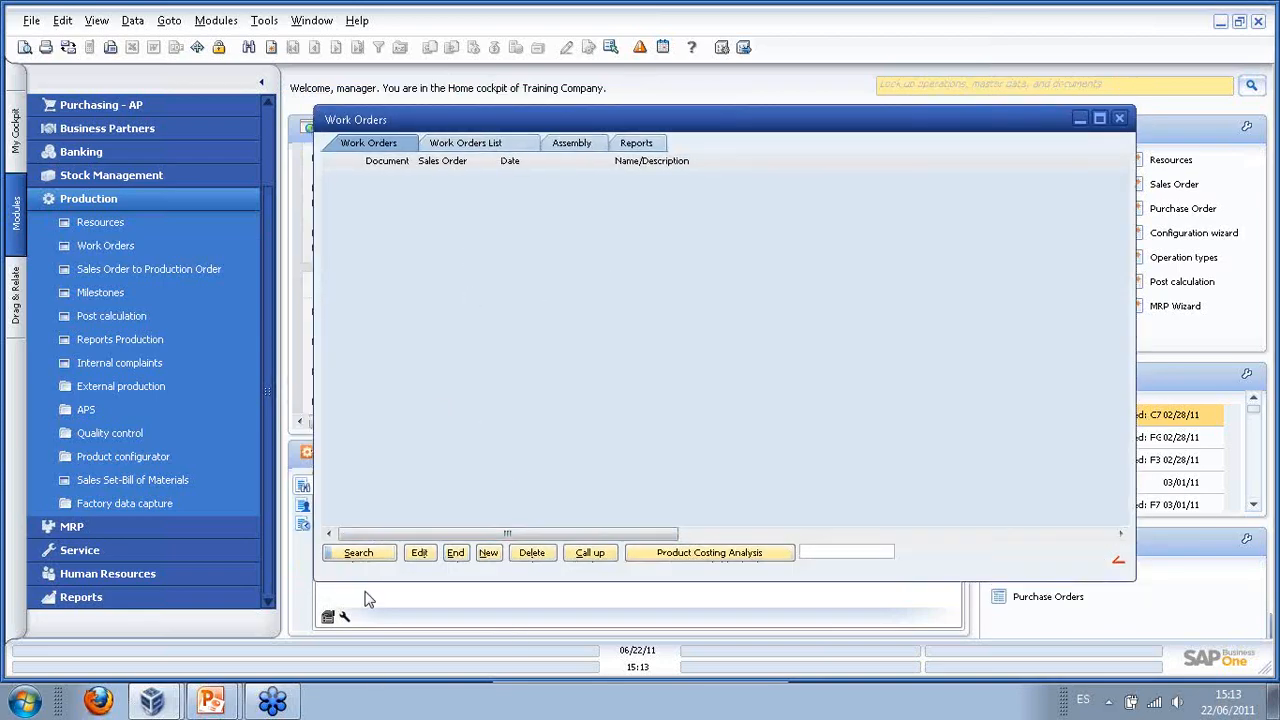
- Search the work orders, then narrow the search to active work orders only
click(358, 555)
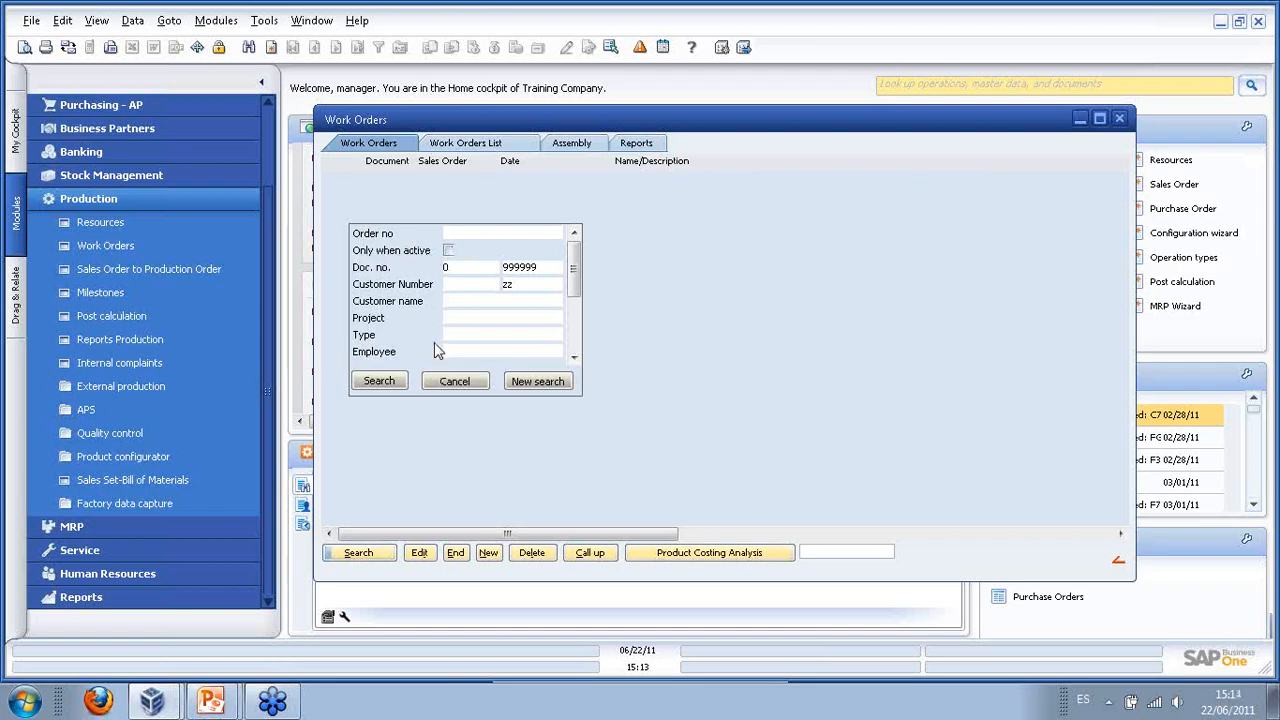
click(385, 380)
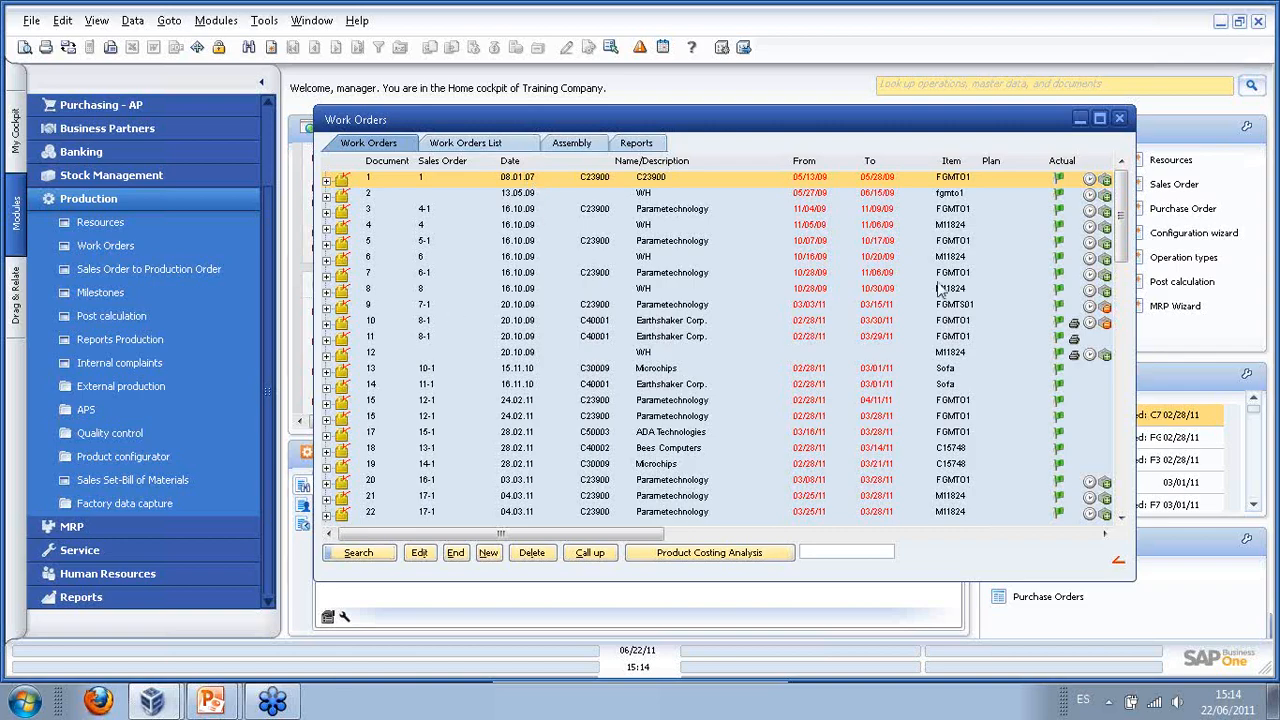
click(358, 553)
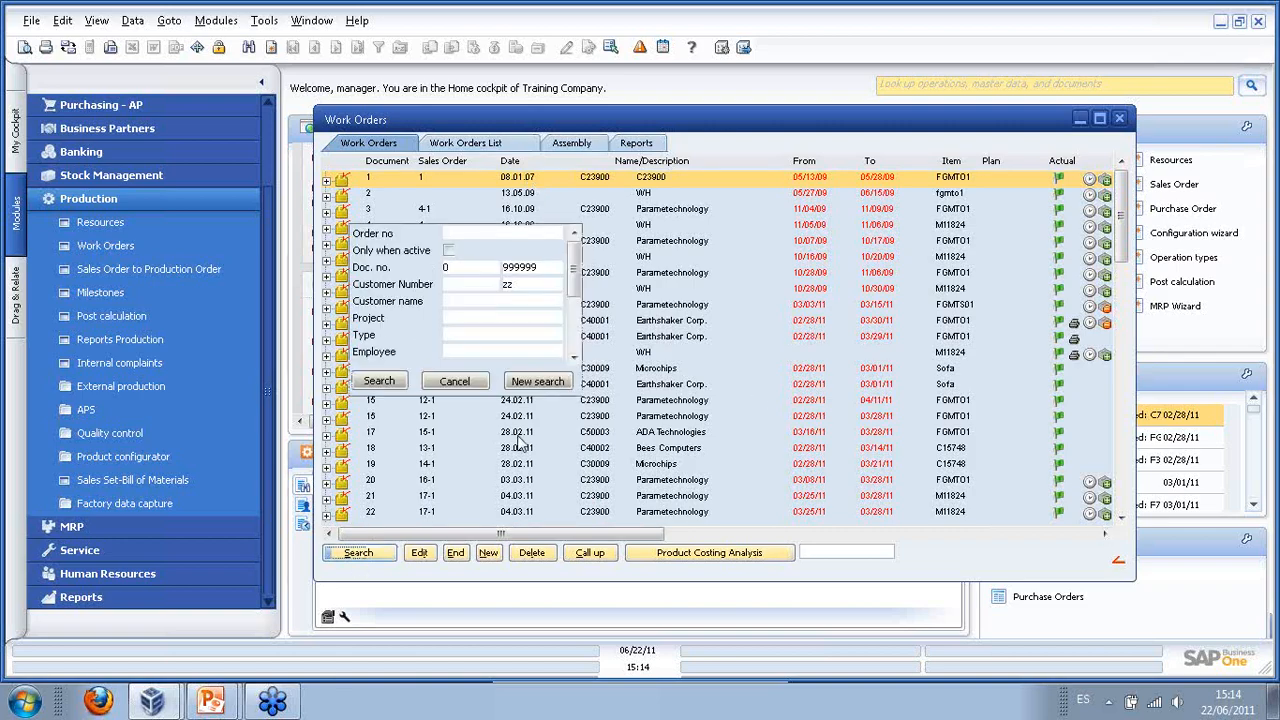
click(448, 250)
click(385, 382)
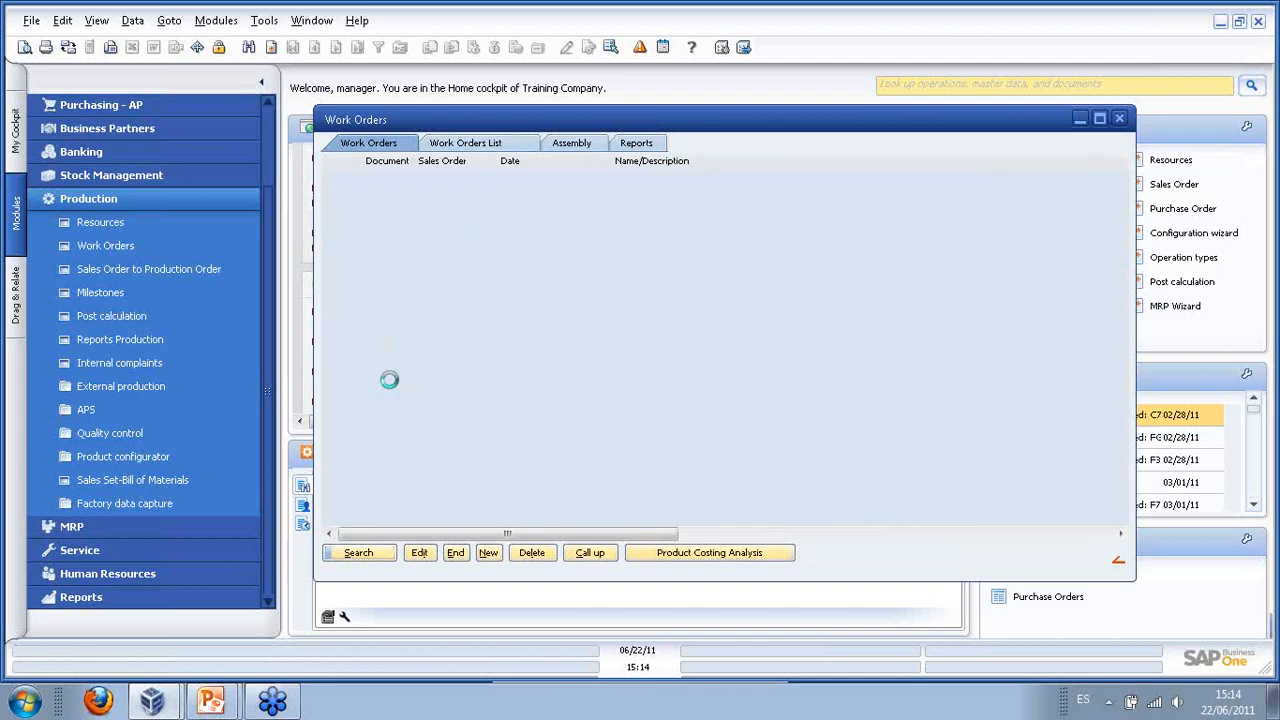
- Create work order 86 with delivery date 24 June 2011, save it and close it
click(488, 553)
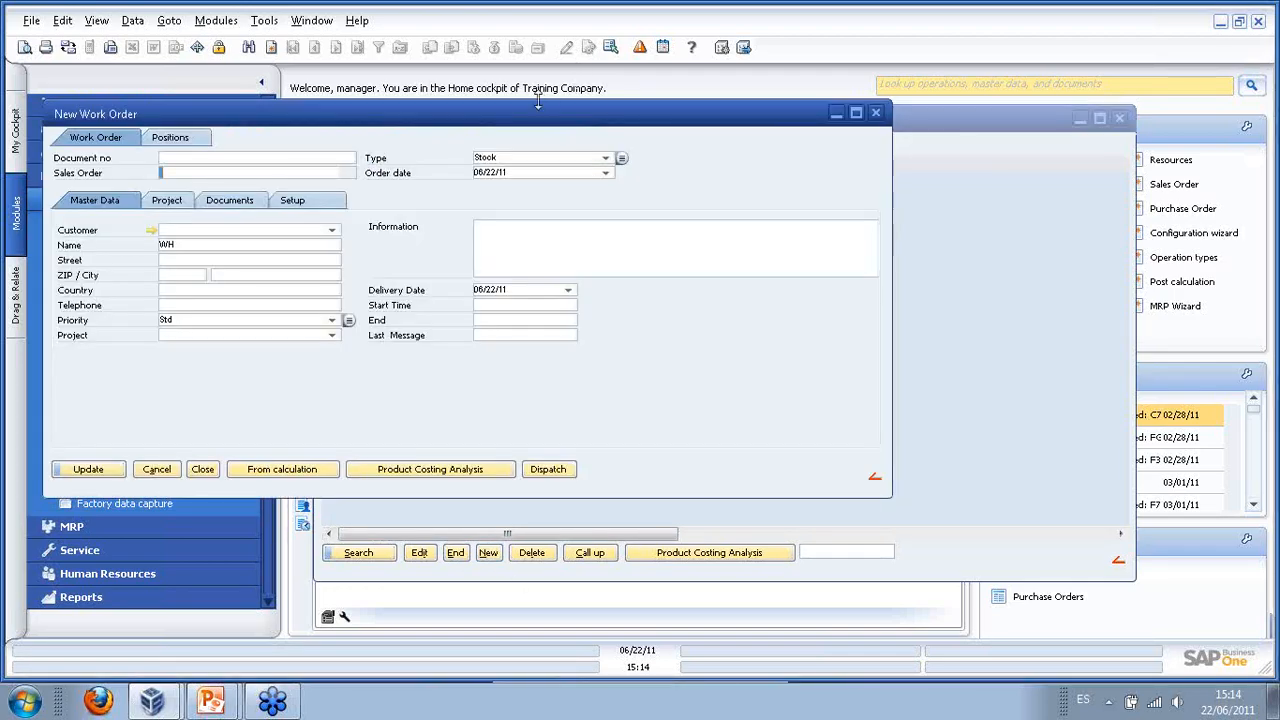
drag(534, 120, 711, 153)
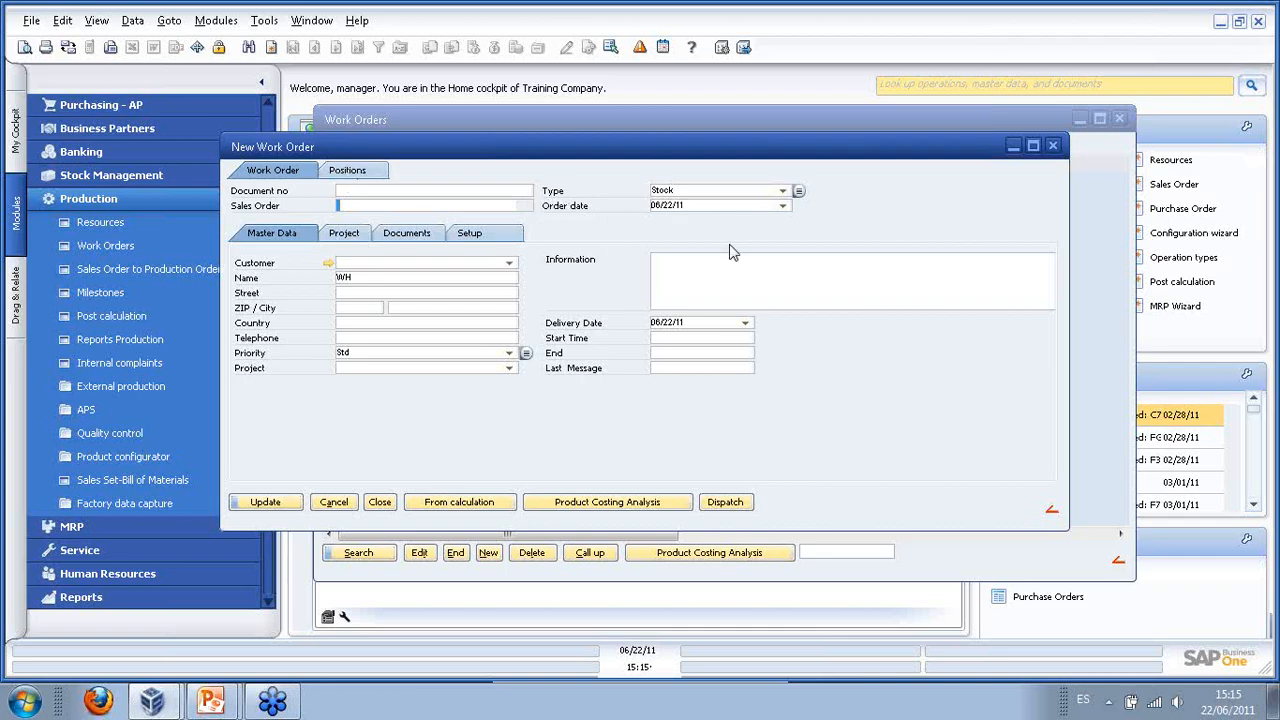
click(745, 323)
click(746, 325)
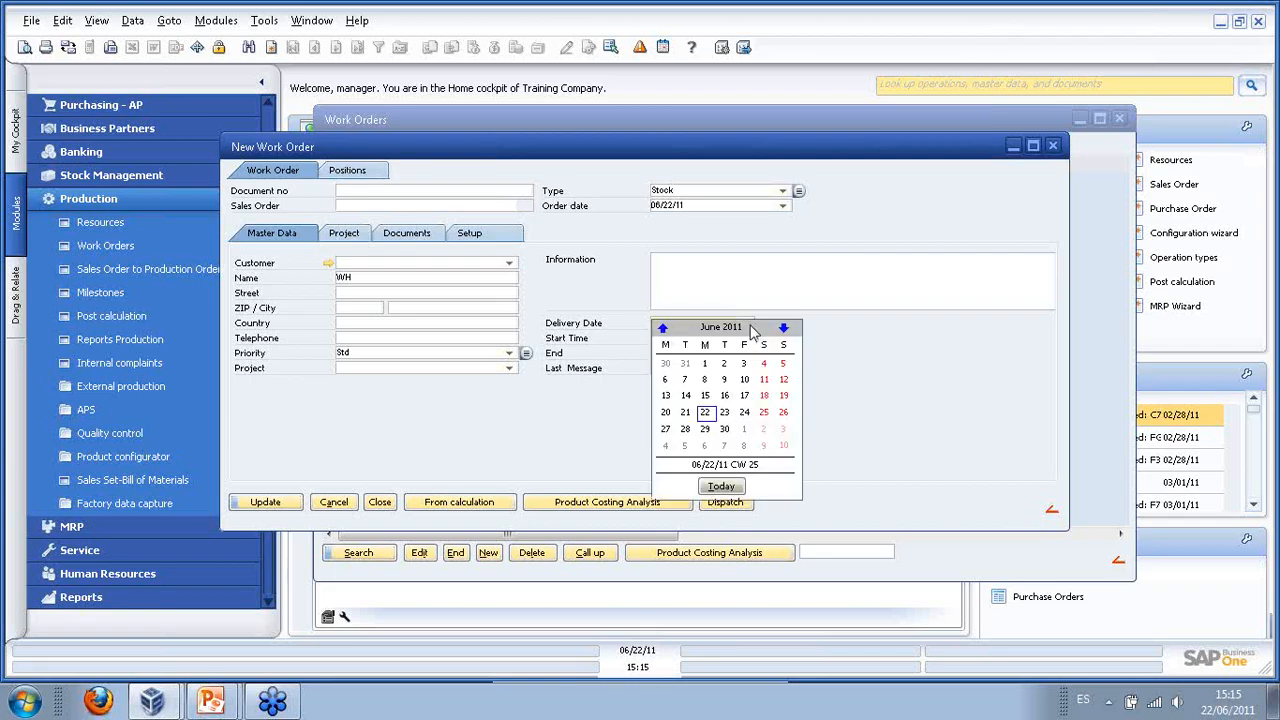
click(745, 418)
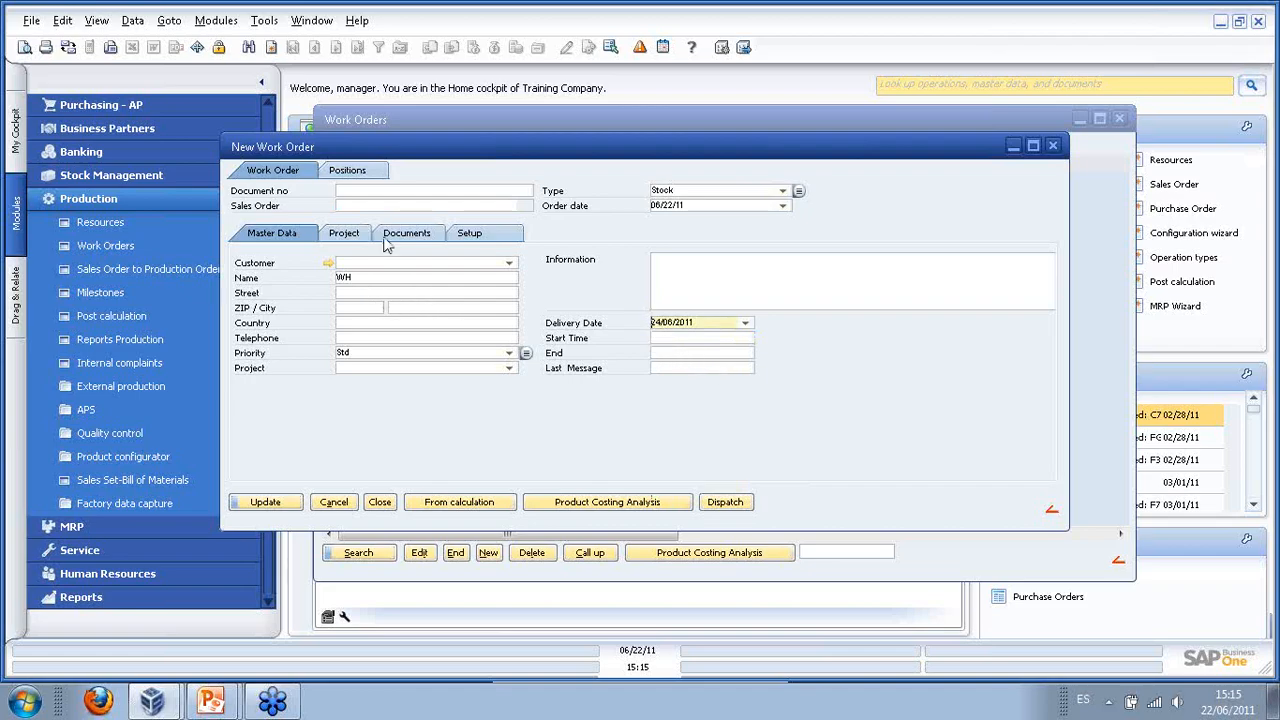
click(348, 174)
click(292, 173)
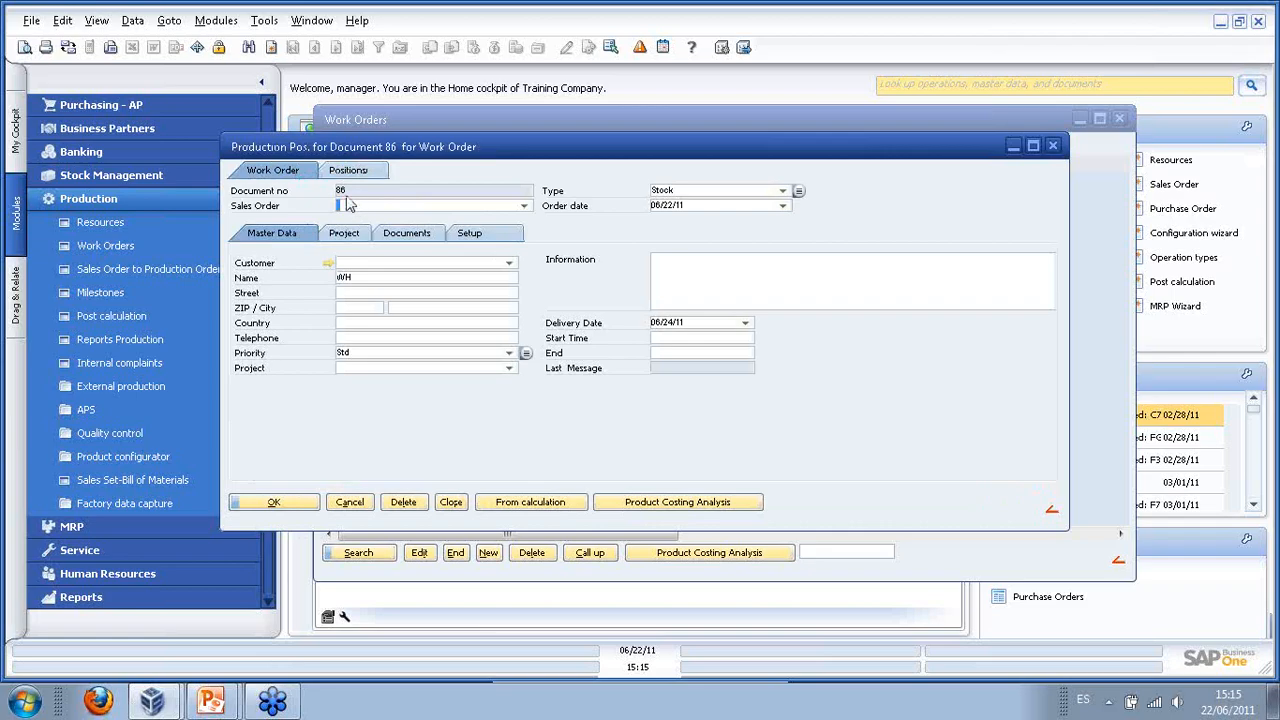
click(273, 502)
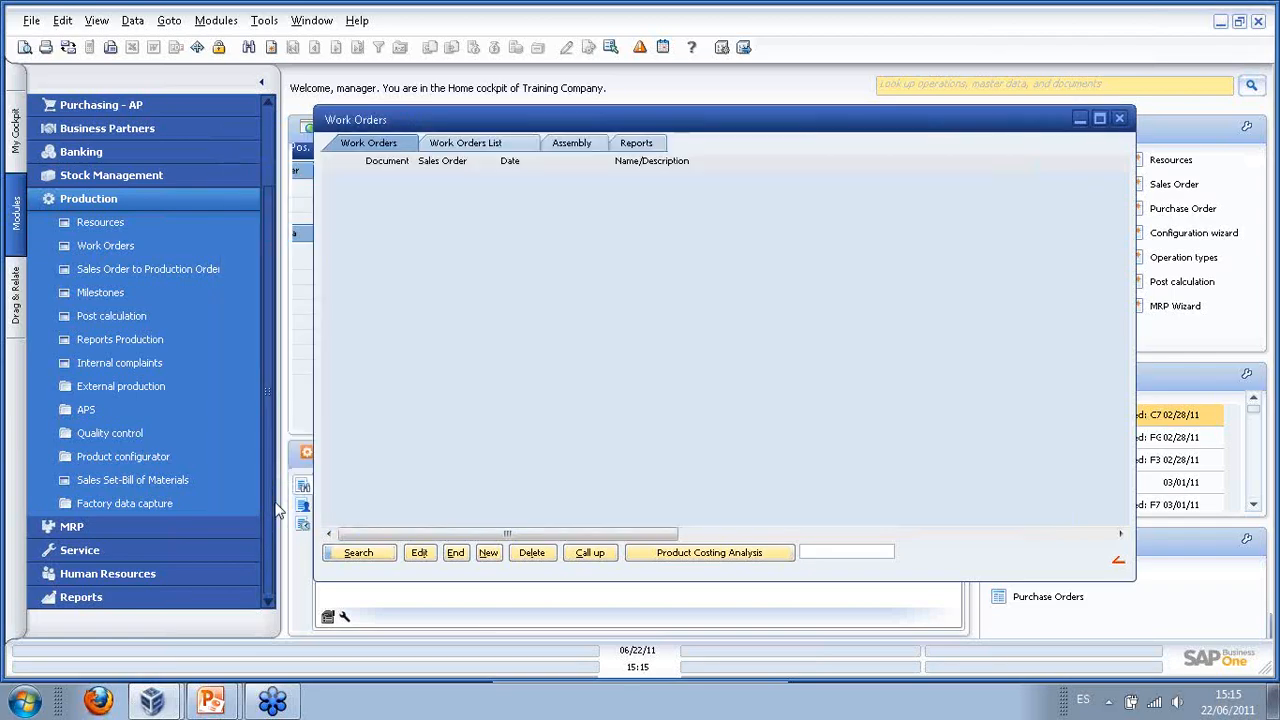
- Open work order 86's positions and start a new position 10
click(453, 150)
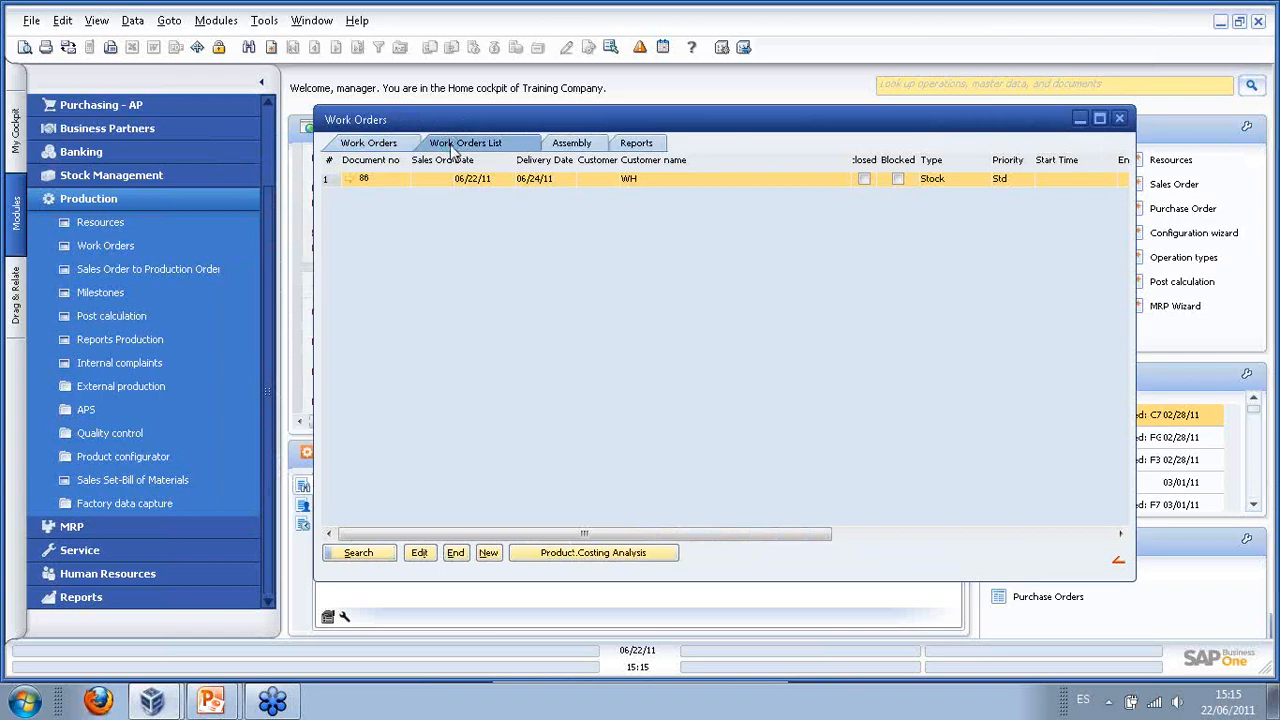
click(380, 142)
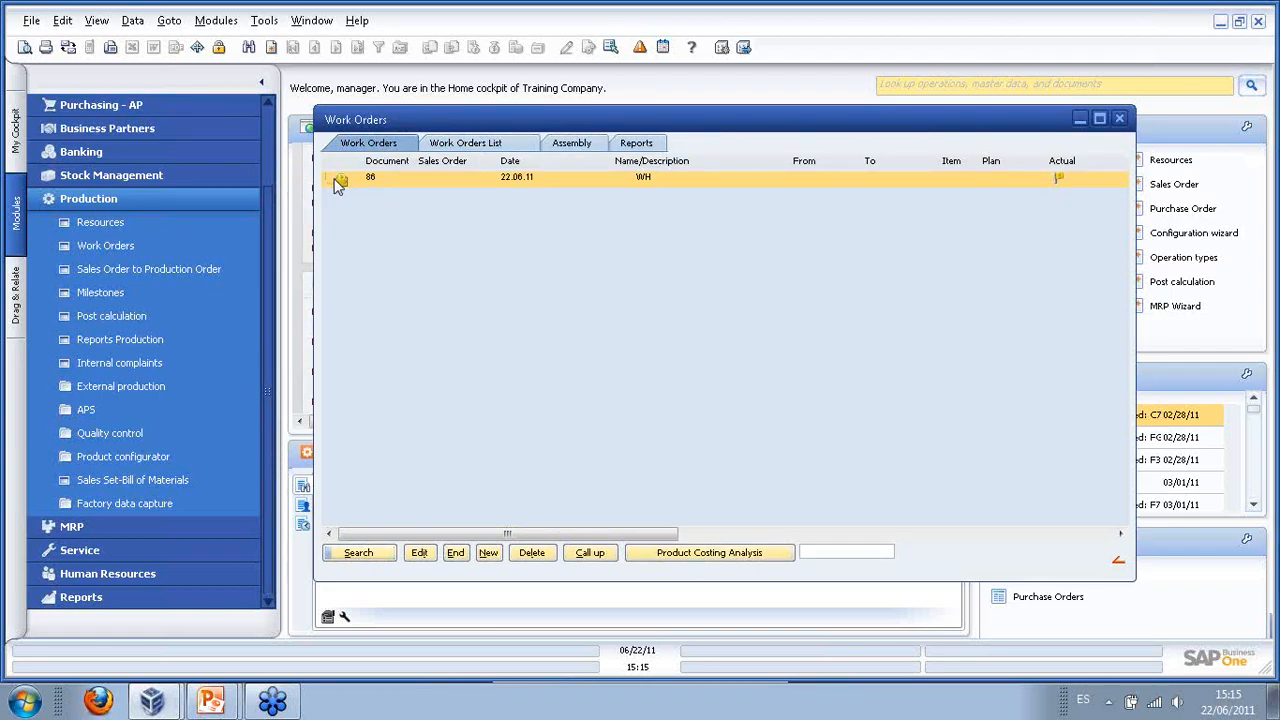
double_click(373, 180)
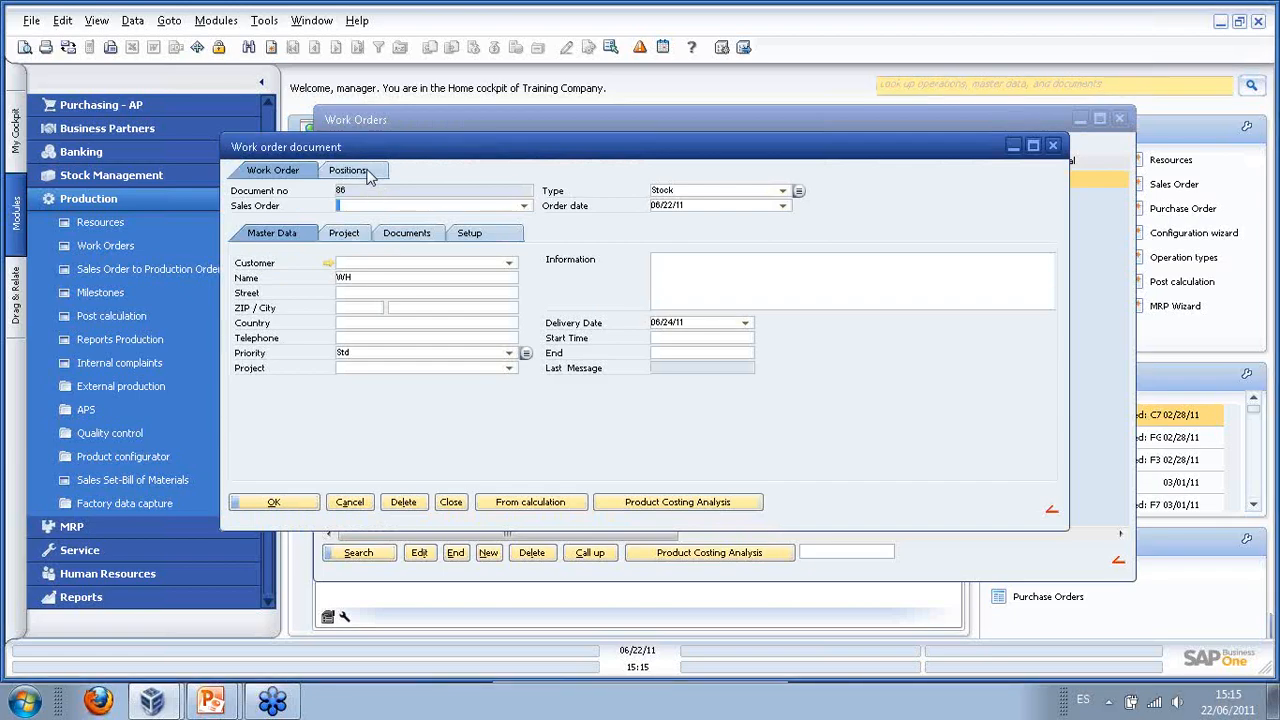
click(368, 174)
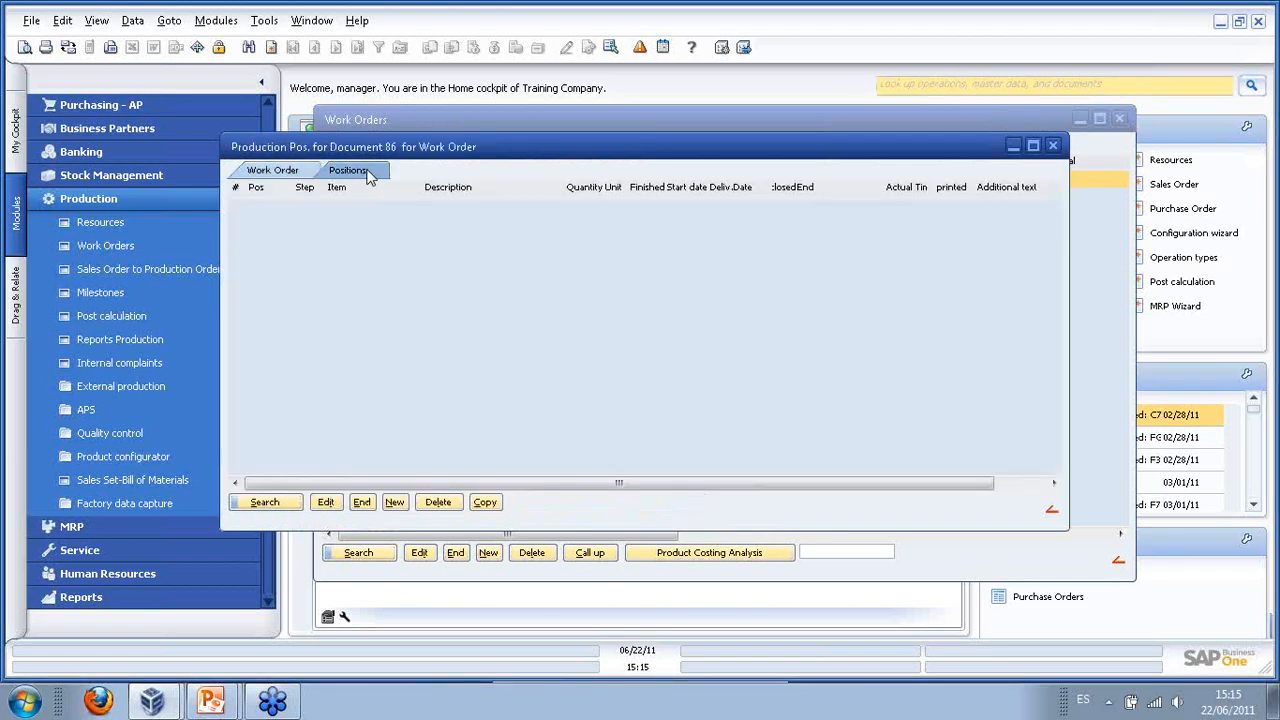
click(395, 503)
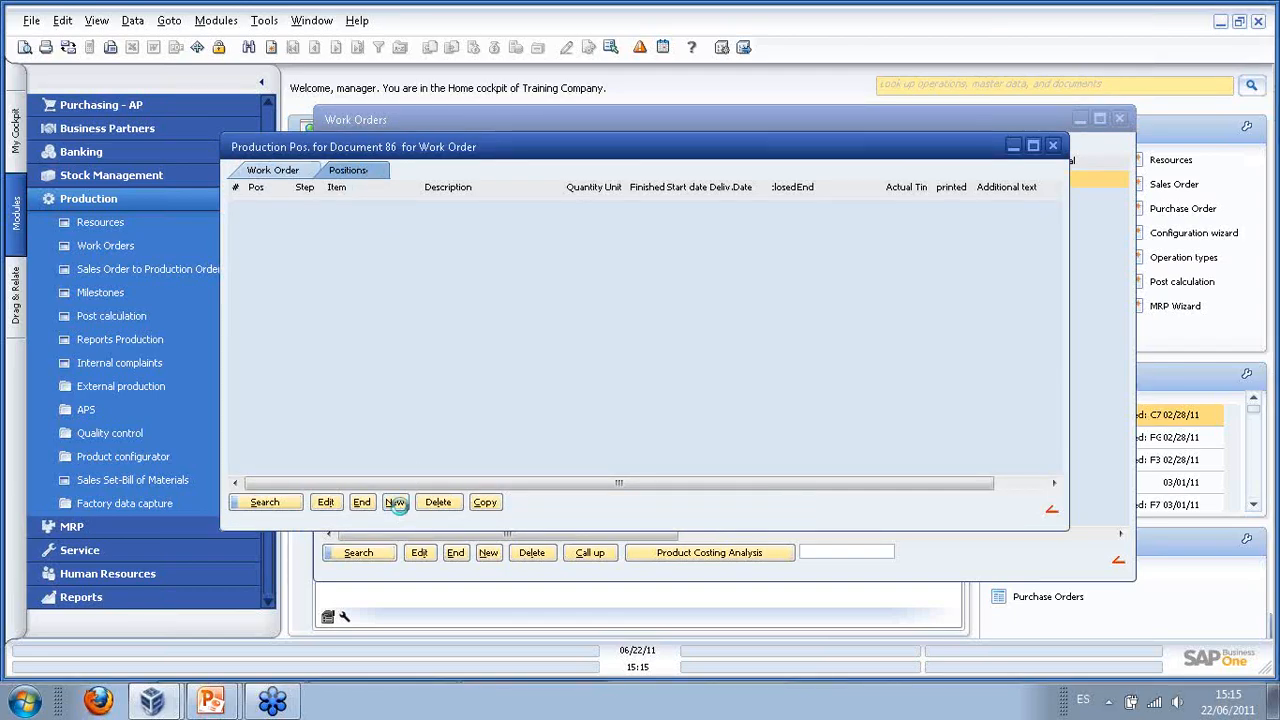
drag(325, 82, 562, 116)
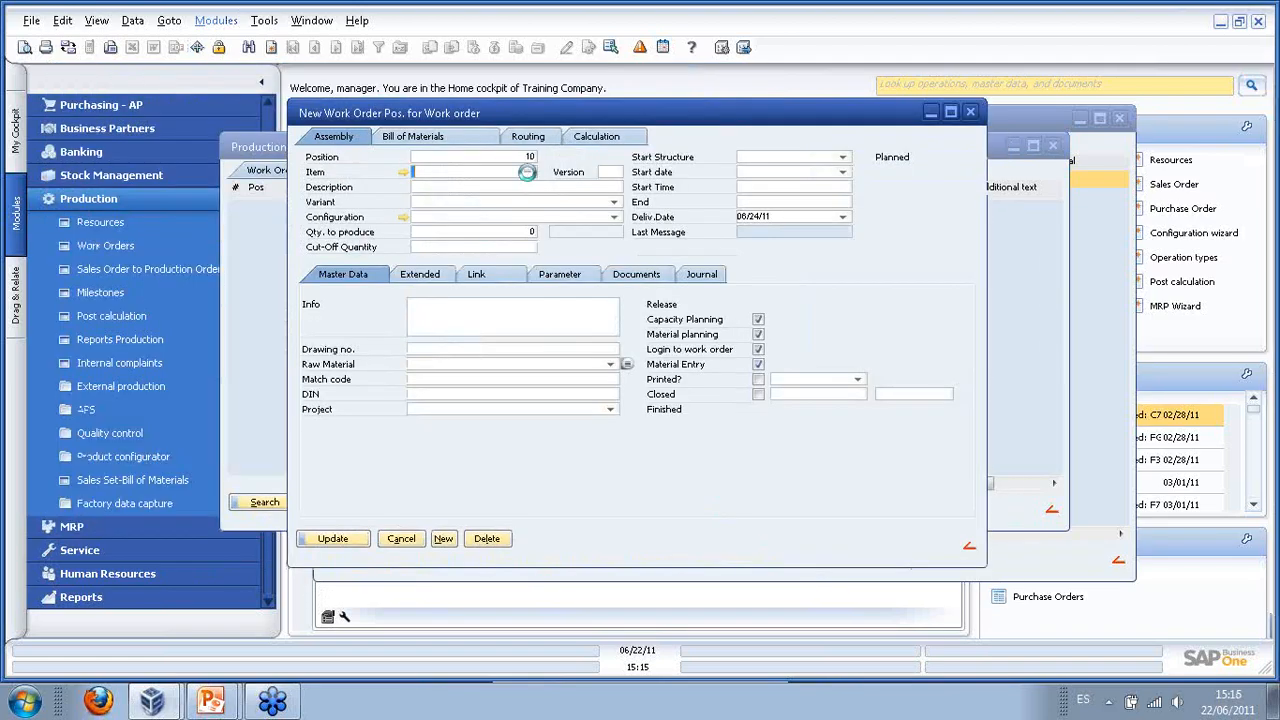
- Set position 10's item to 12346_test instead of A11896, then open its master data
click(528, 174)
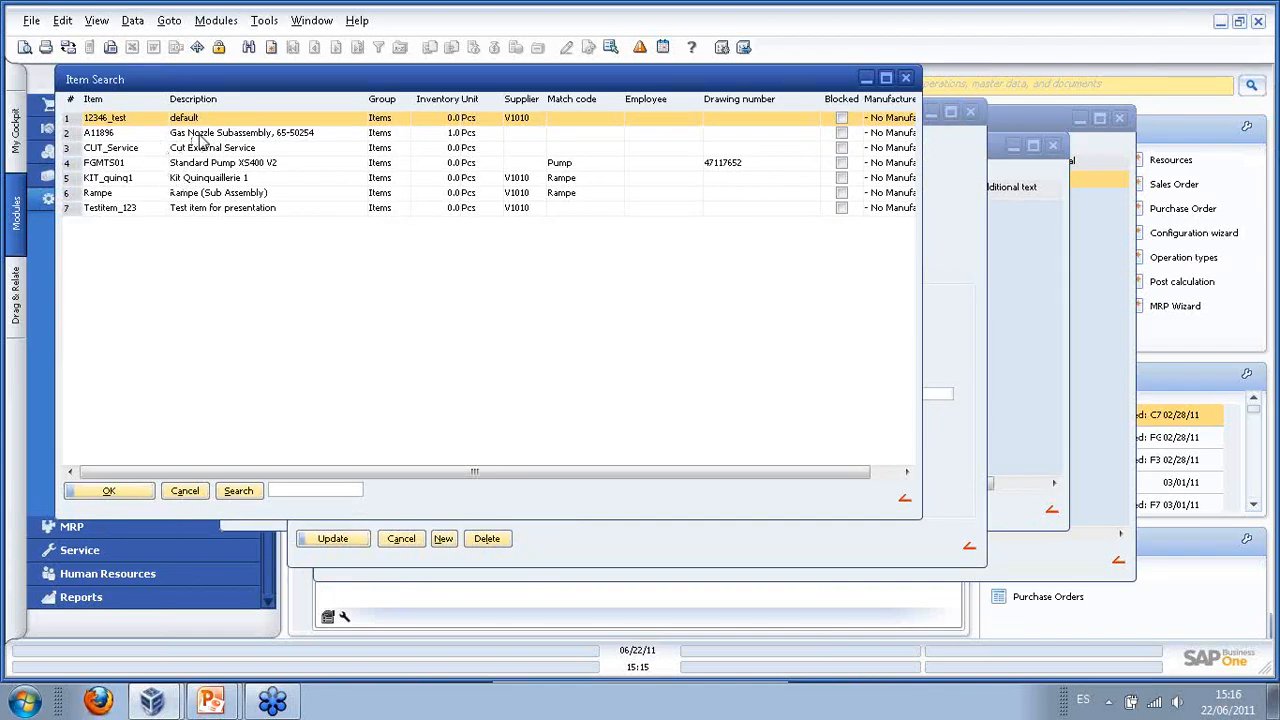
click(208, 136)
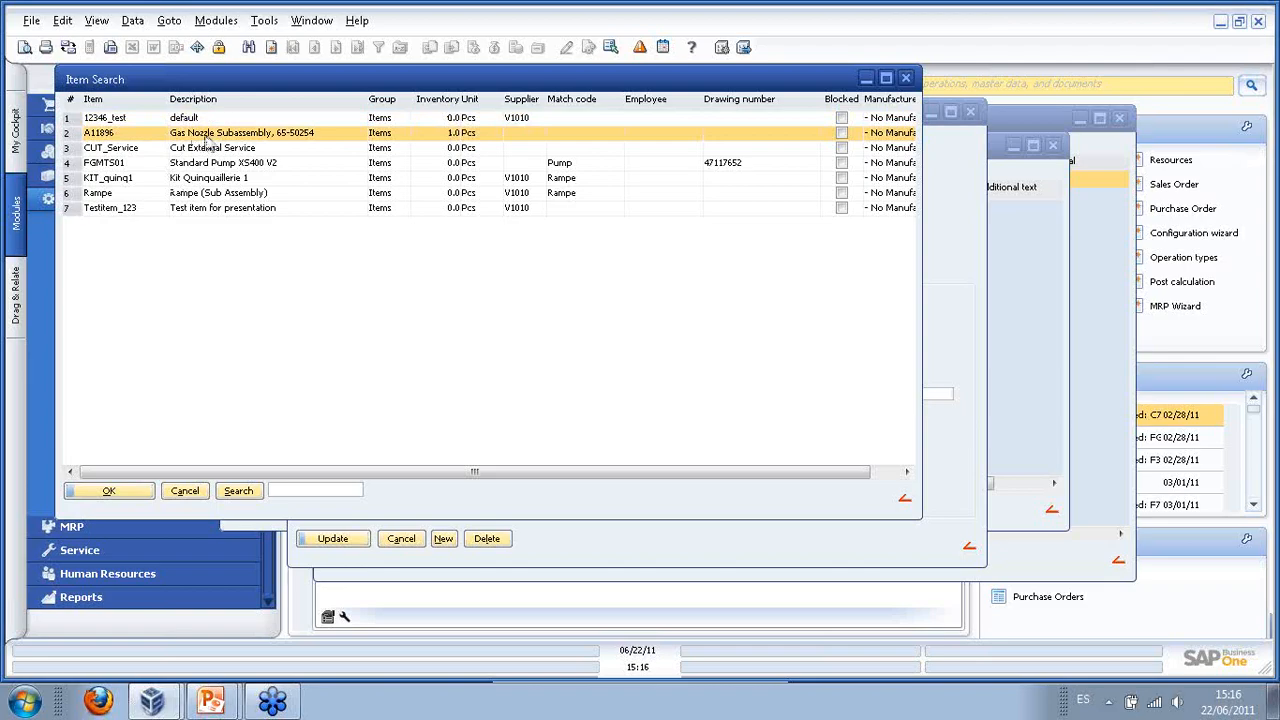
double_click(207, 139)
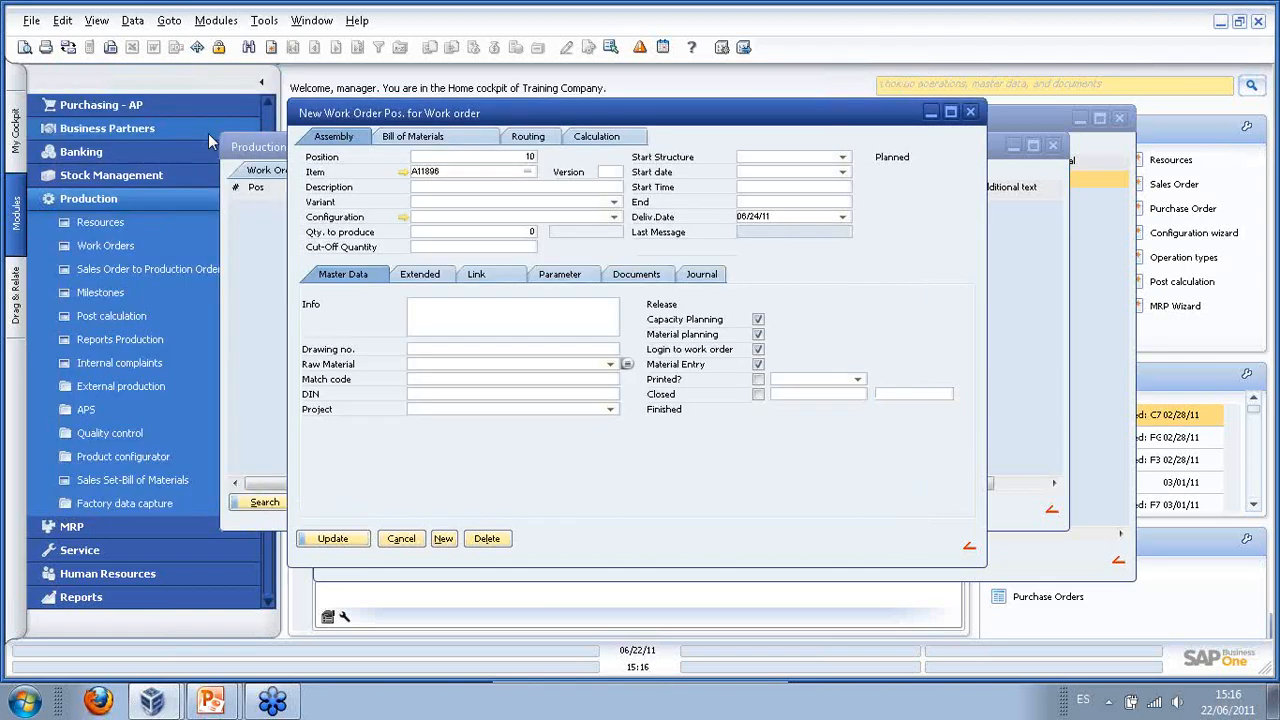
click(528, 173)
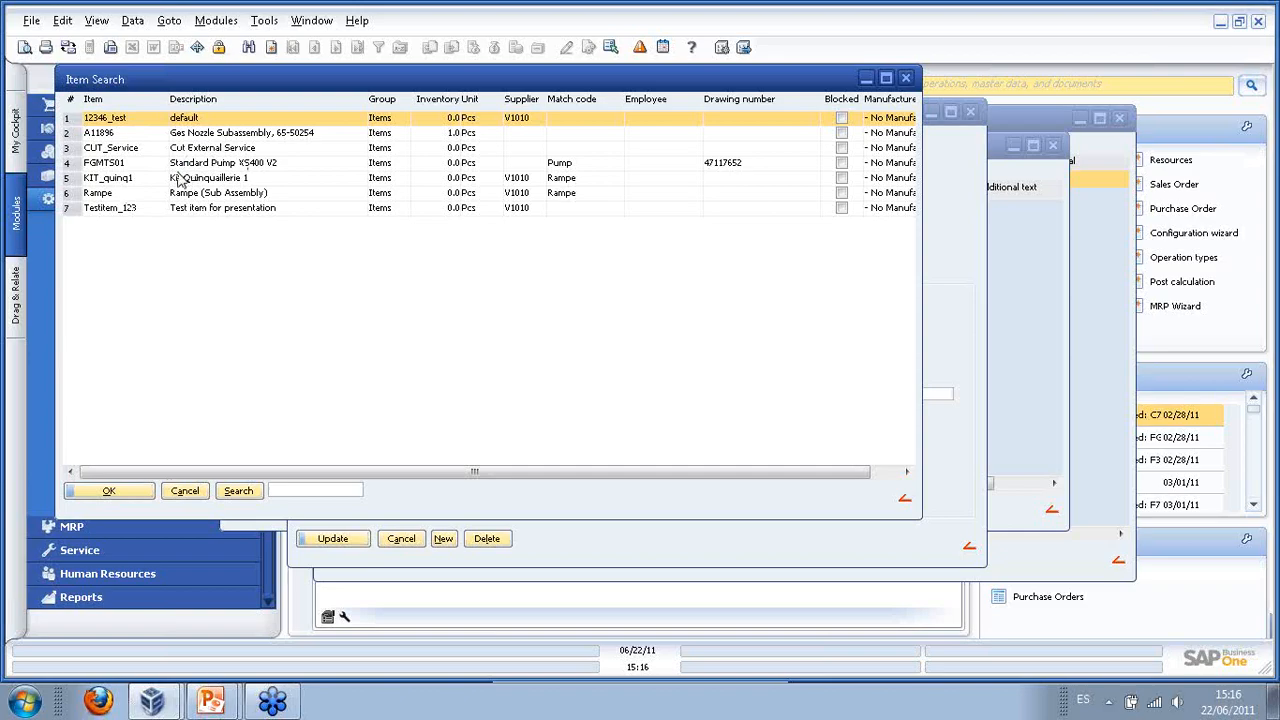
click(109, 491)
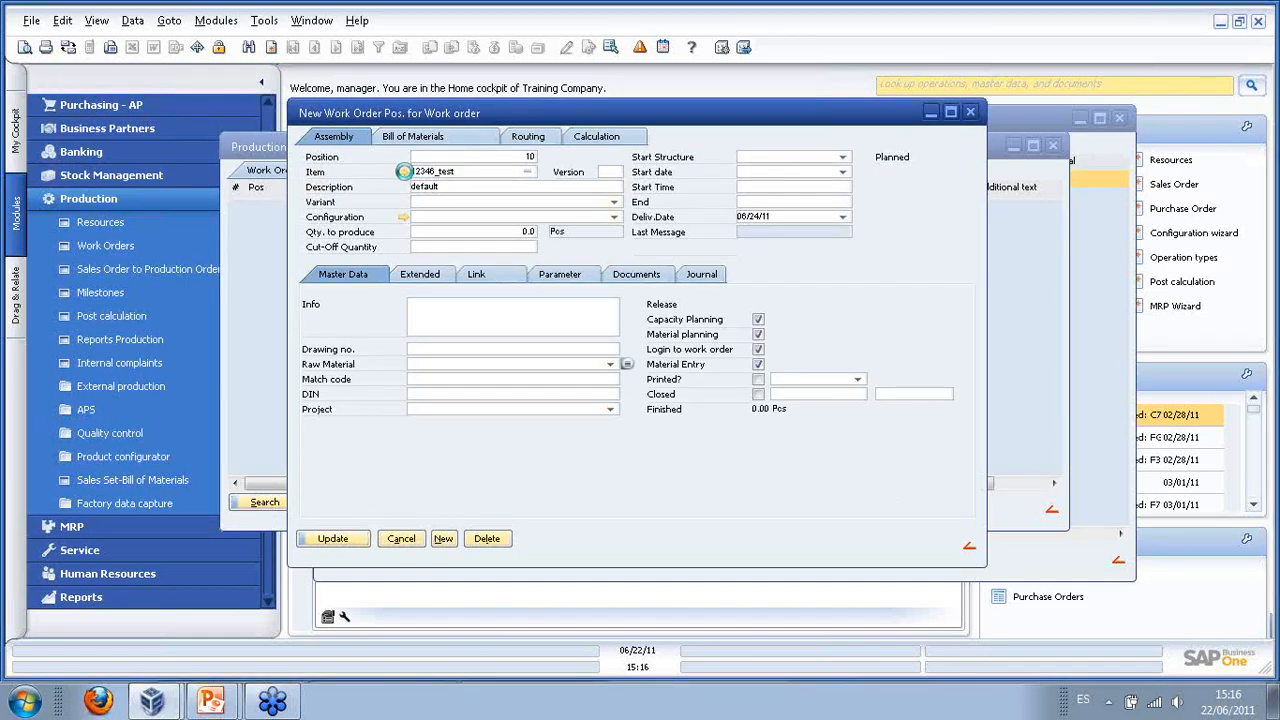
click(402, 172)
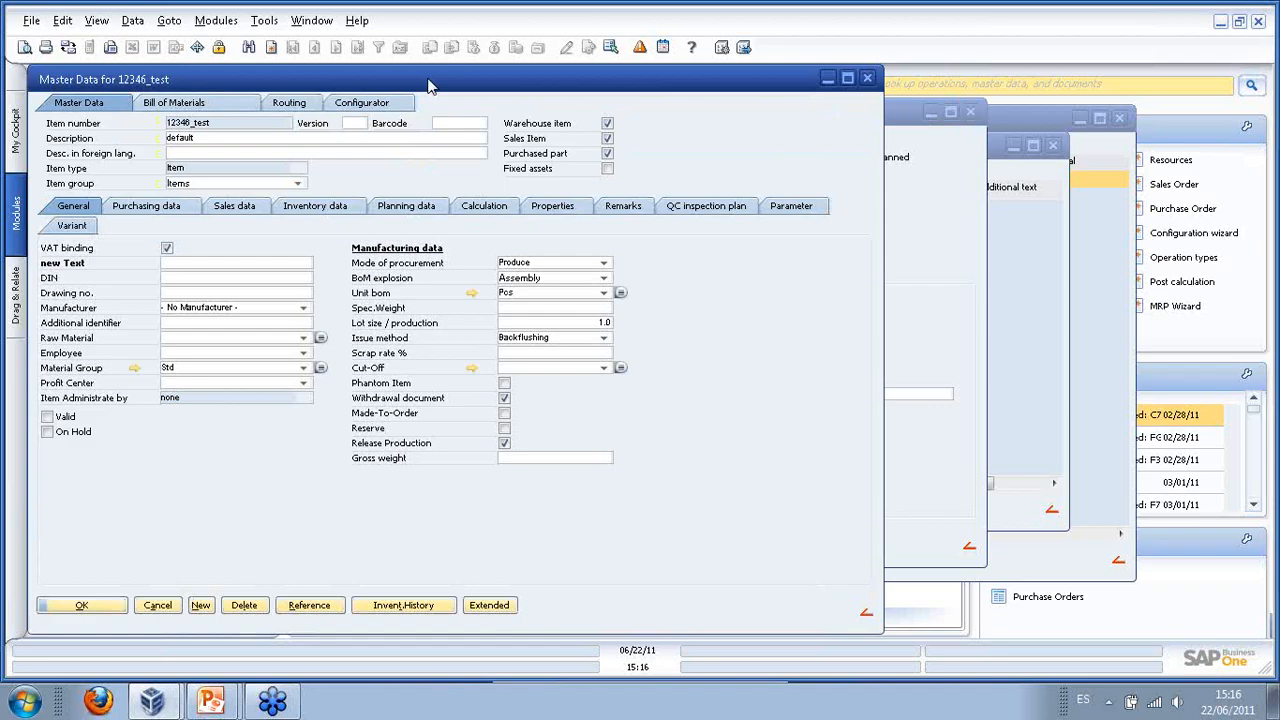
- Leave 12346_test's BoM explosion as Assembly and close its master data
drag(423, 88, 439, 88)
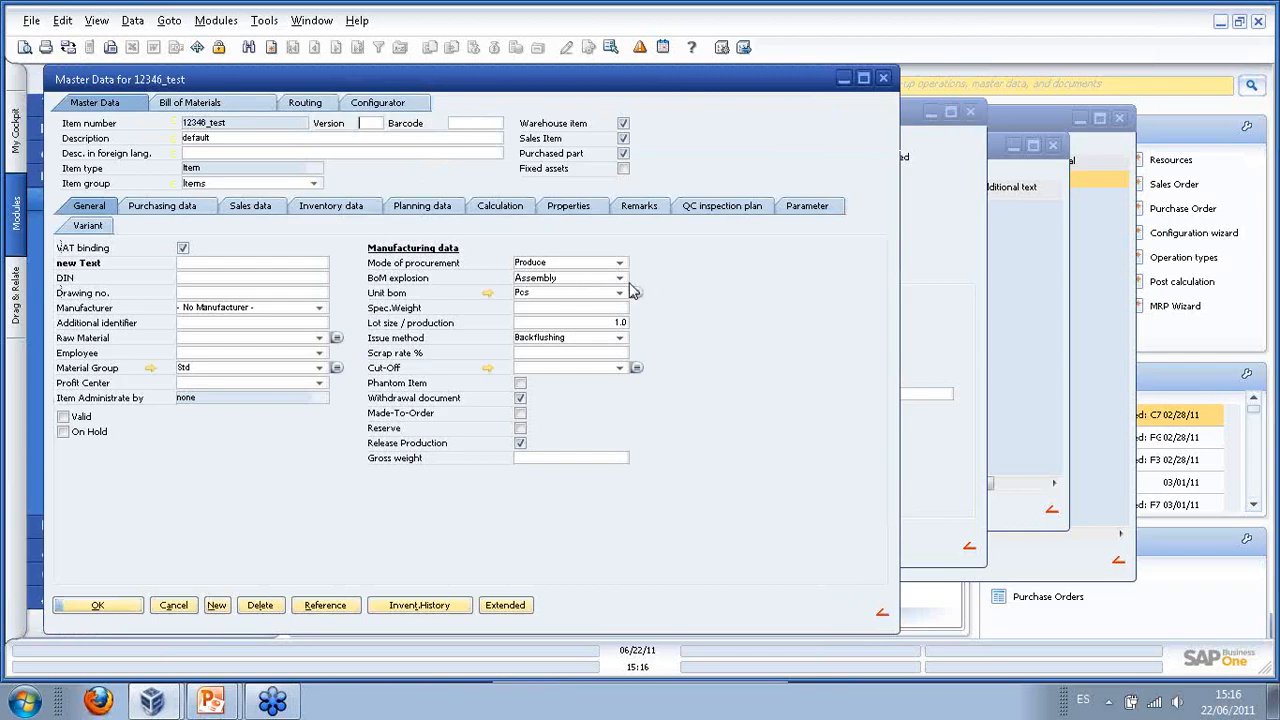
click(619, 278)
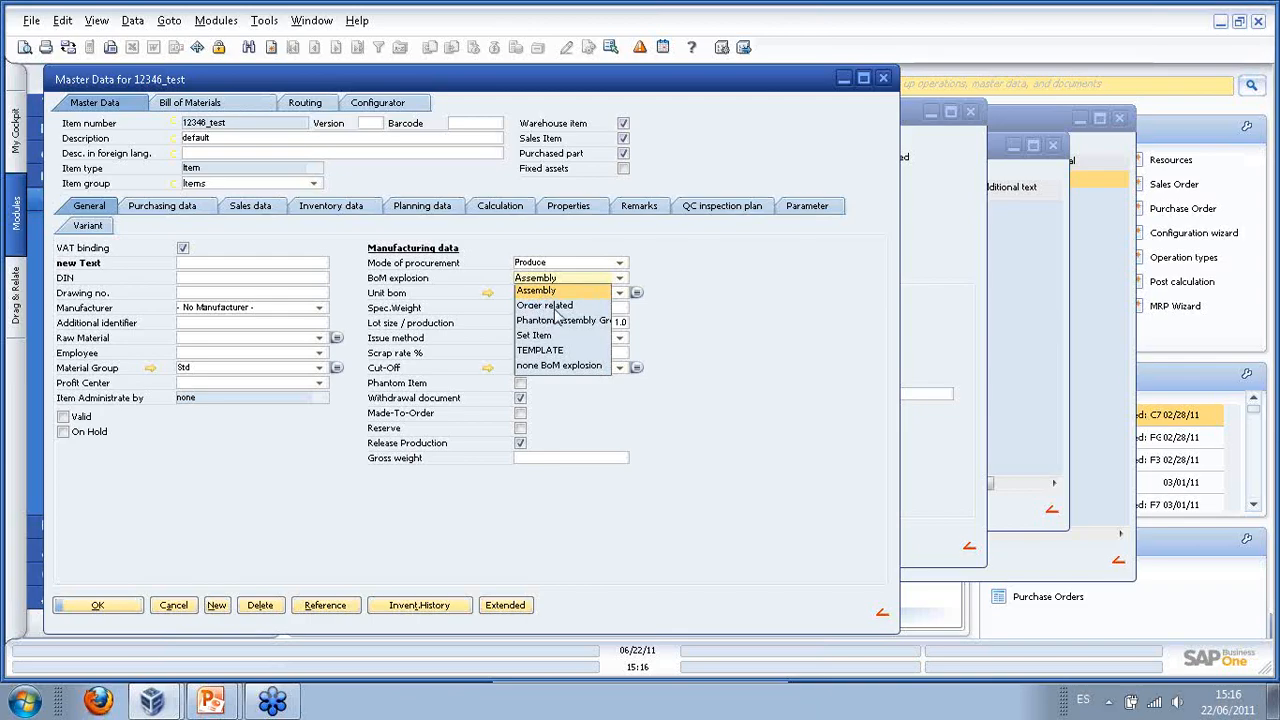
click(706, 282)
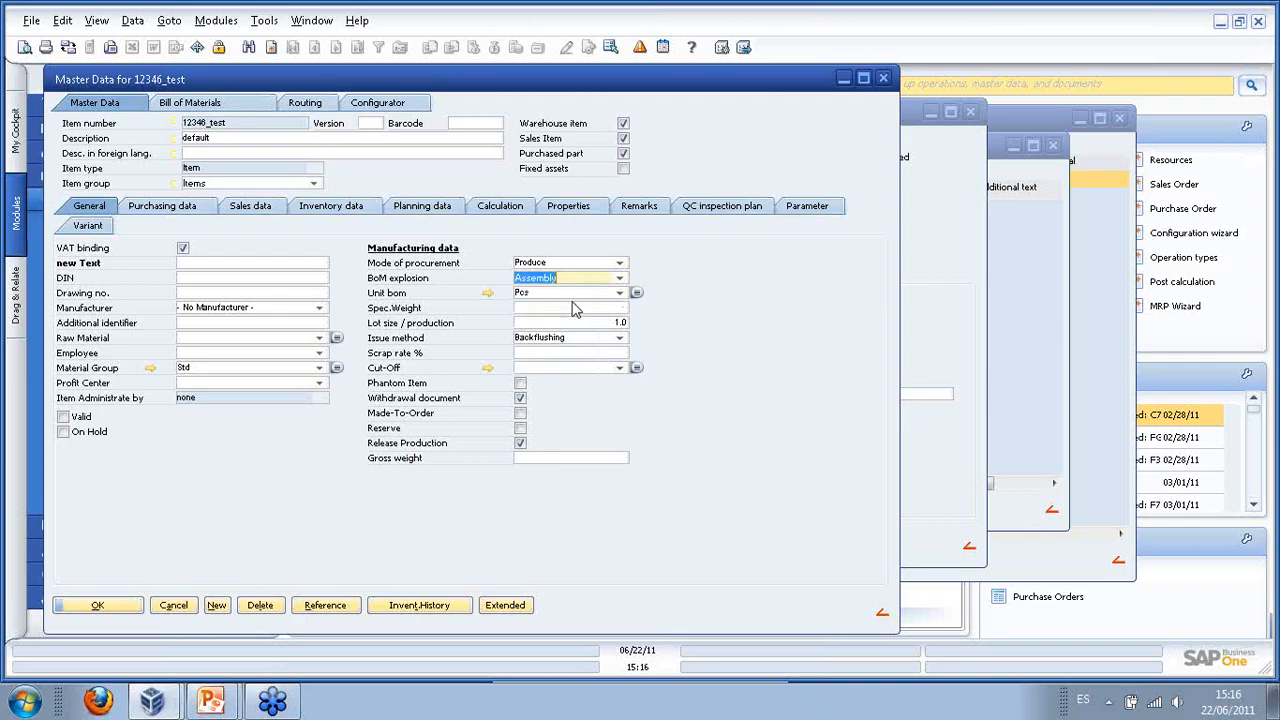
click(139, 608)
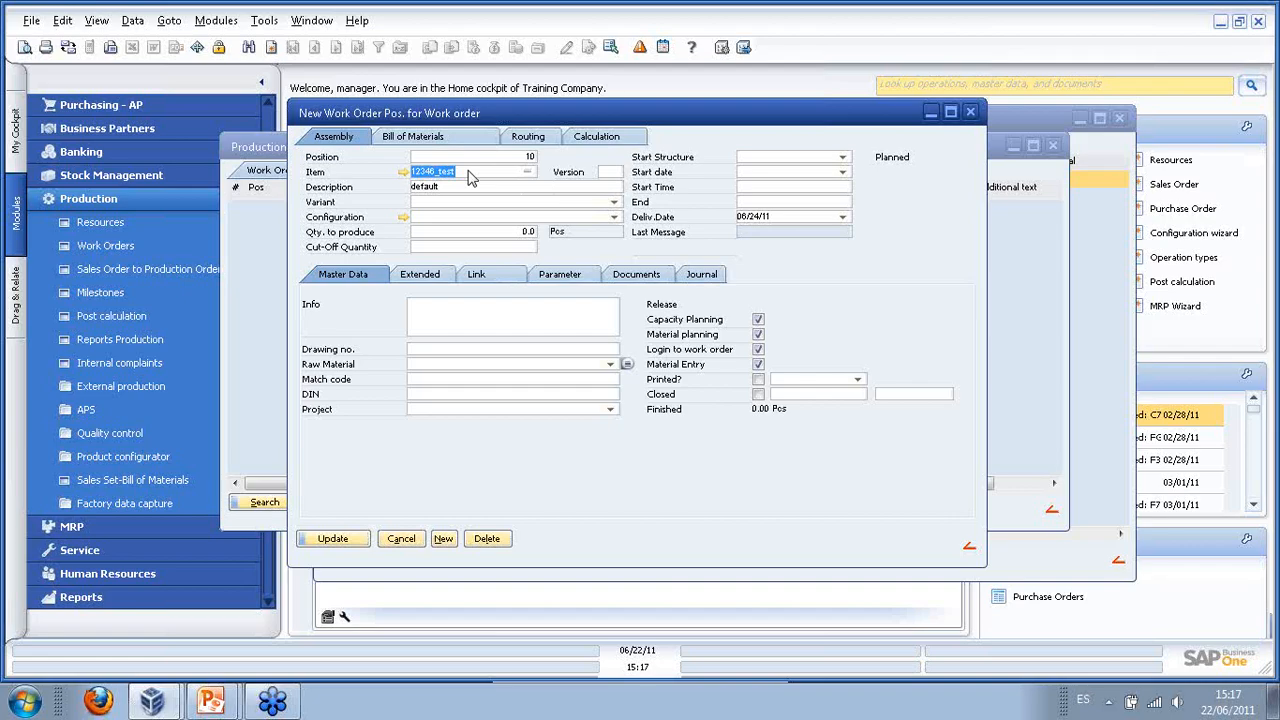
- Enter a quantity to produce of 5 for position 10 and save the position
click(516, 233)
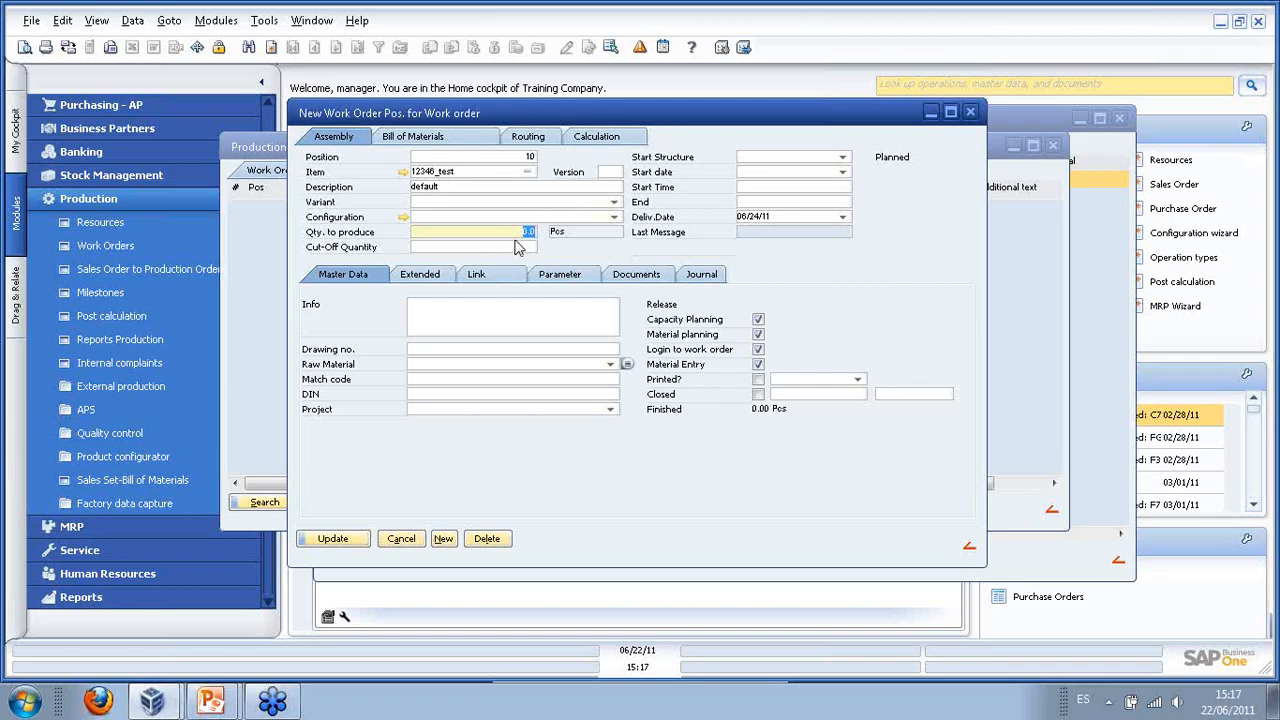
text(5)
key(Tab)
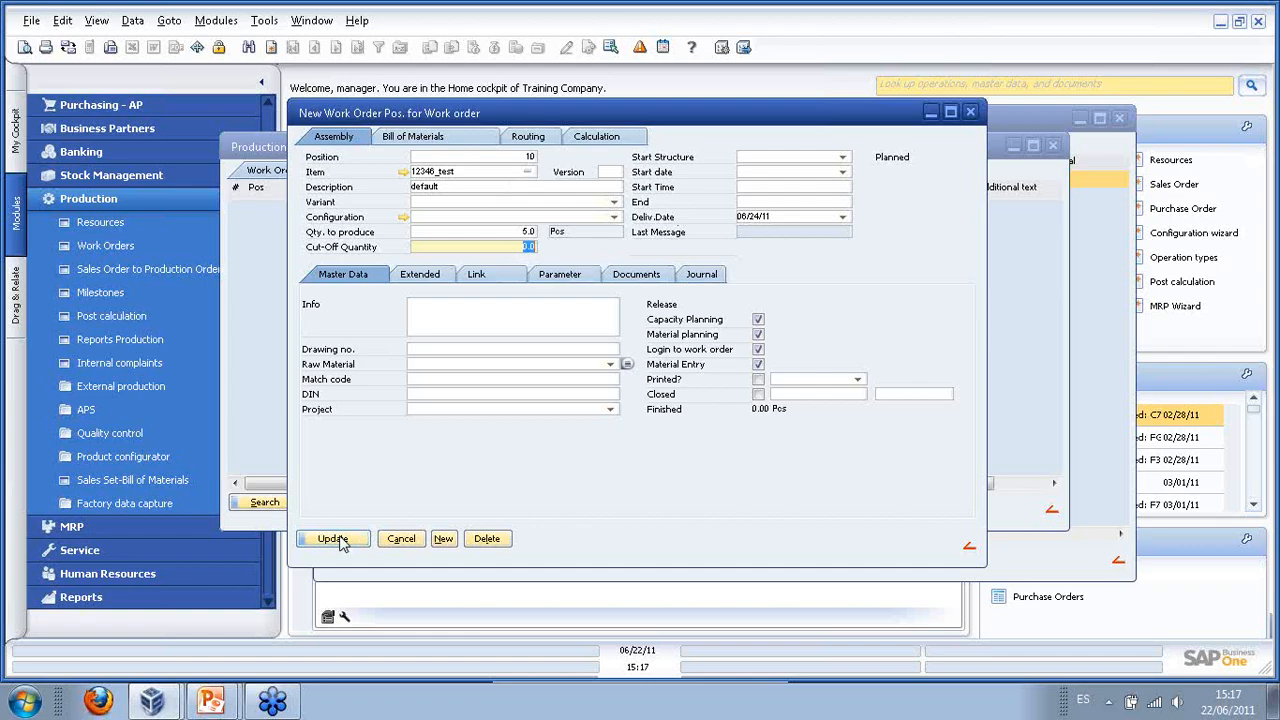
click(338, 541)
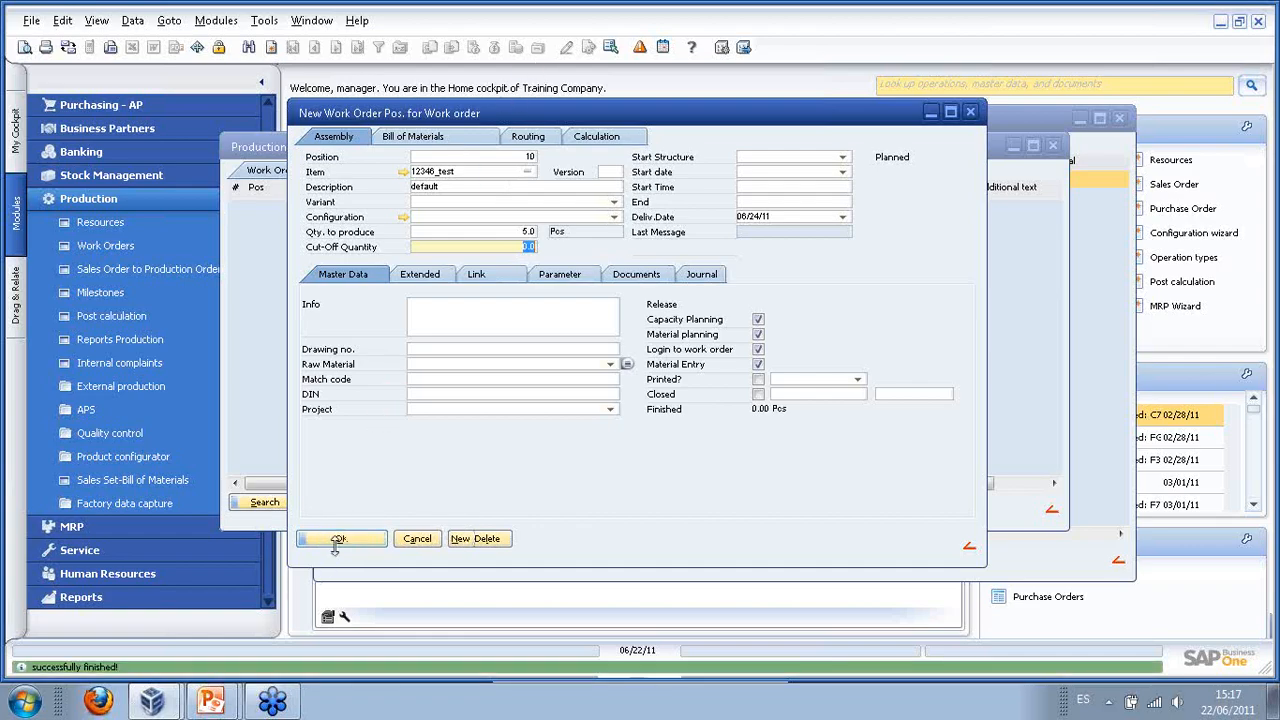
click(340, 538)
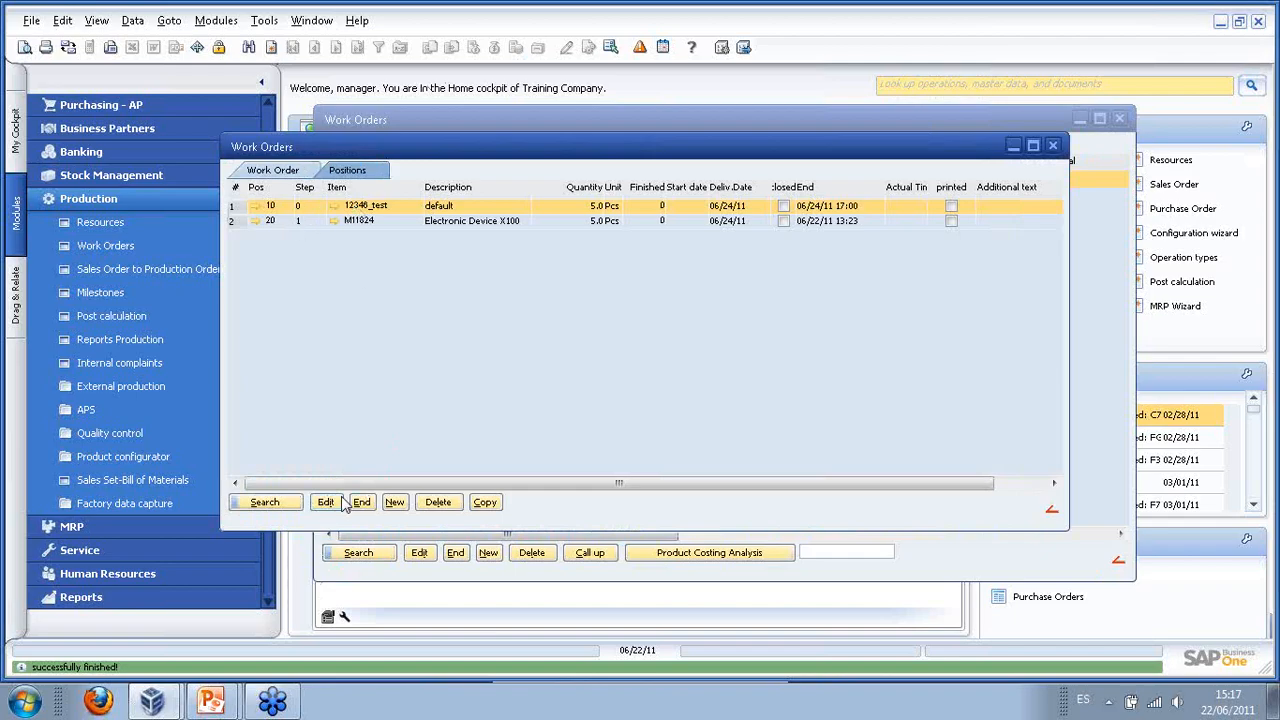
- Expand work order 86, position 10 and the MI1824 Electronic Device X100 sub-position in the tree
click(362, 502)
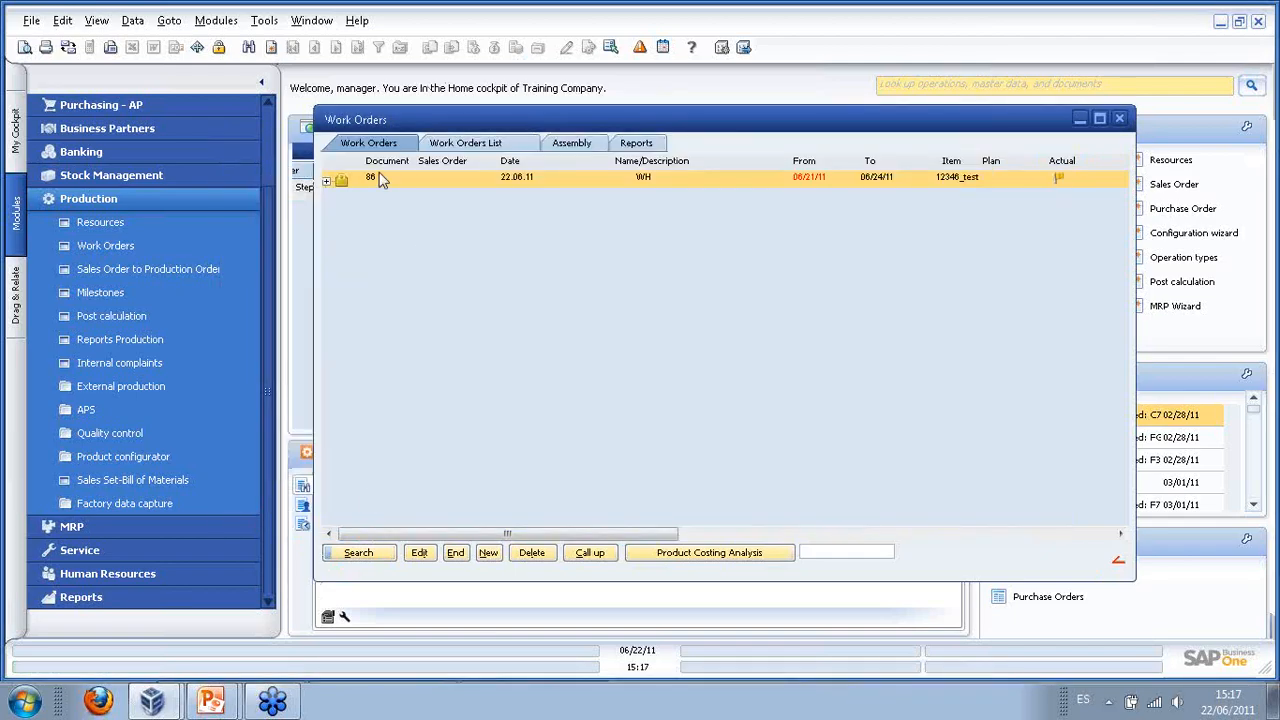
click(327, 182)
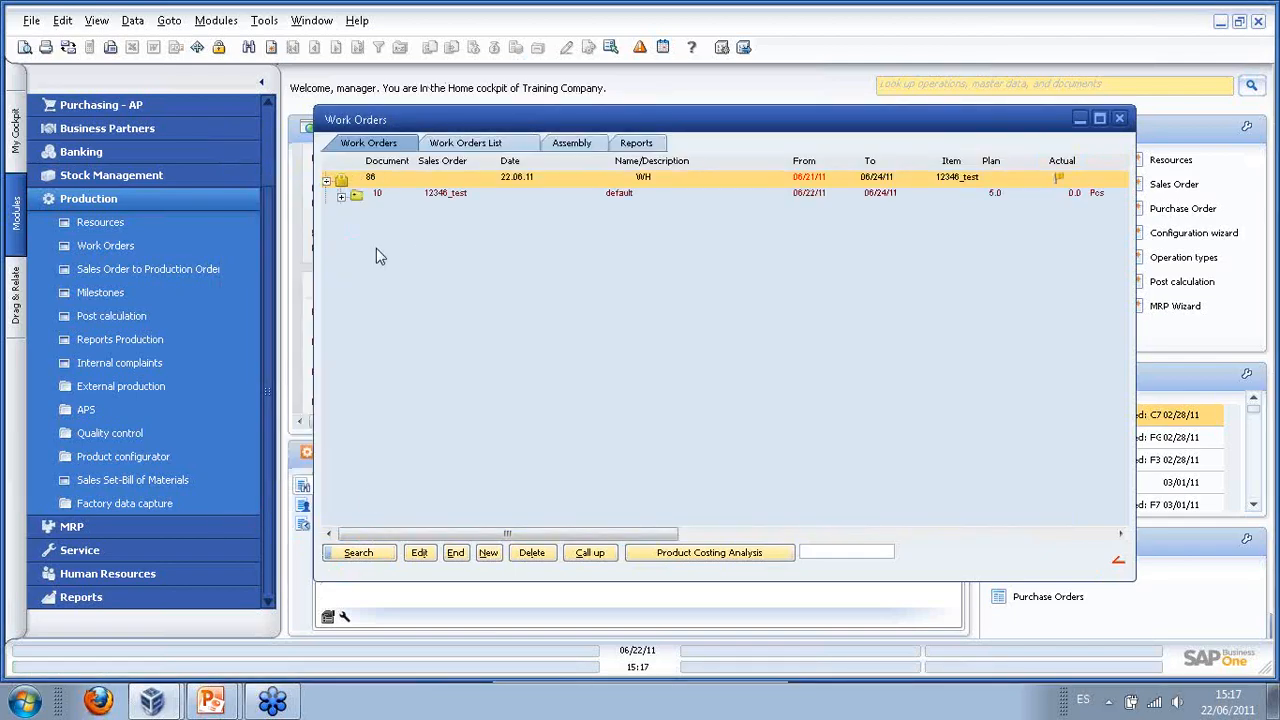
click(341, 197)
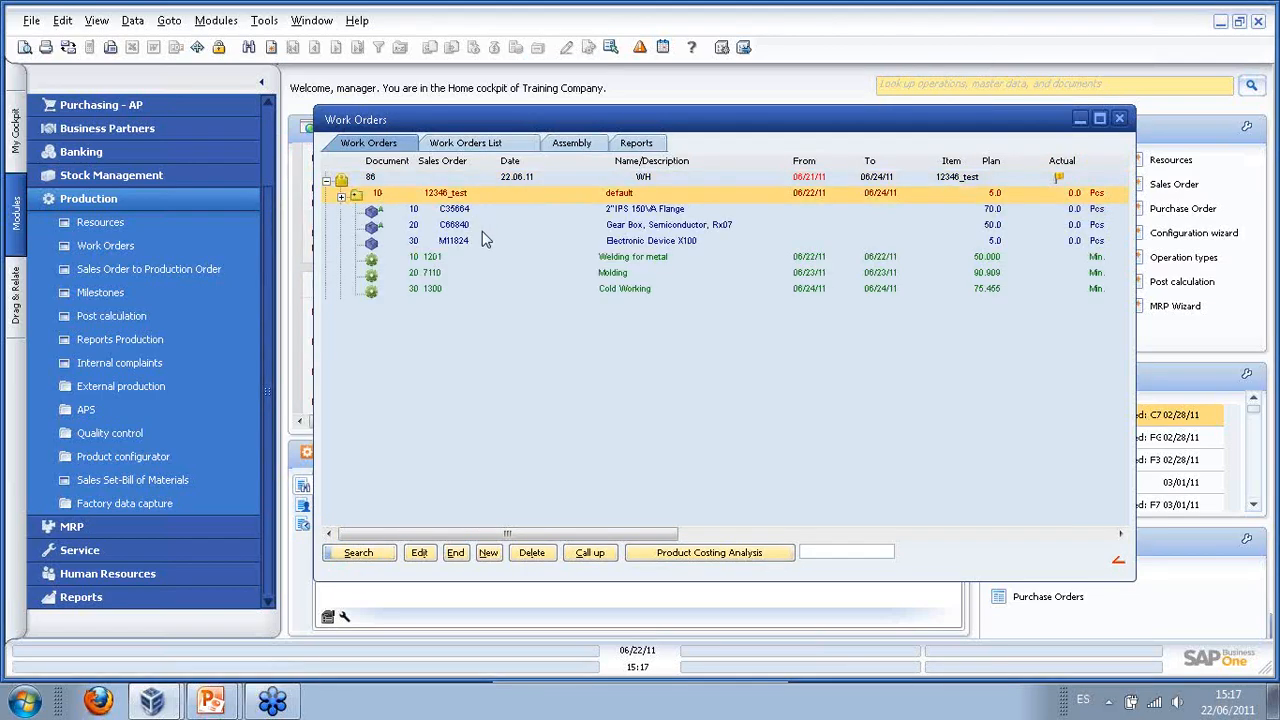
click(420, 225)
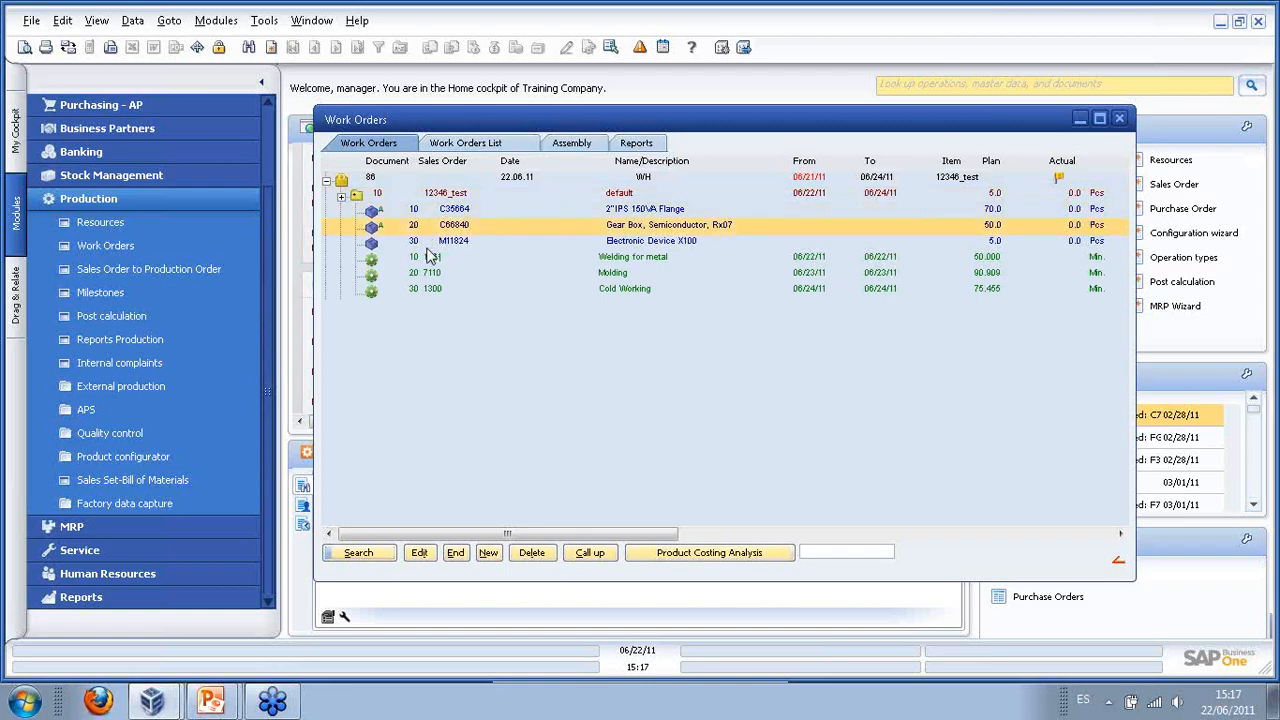
click(432, 260)
click(433, 289)
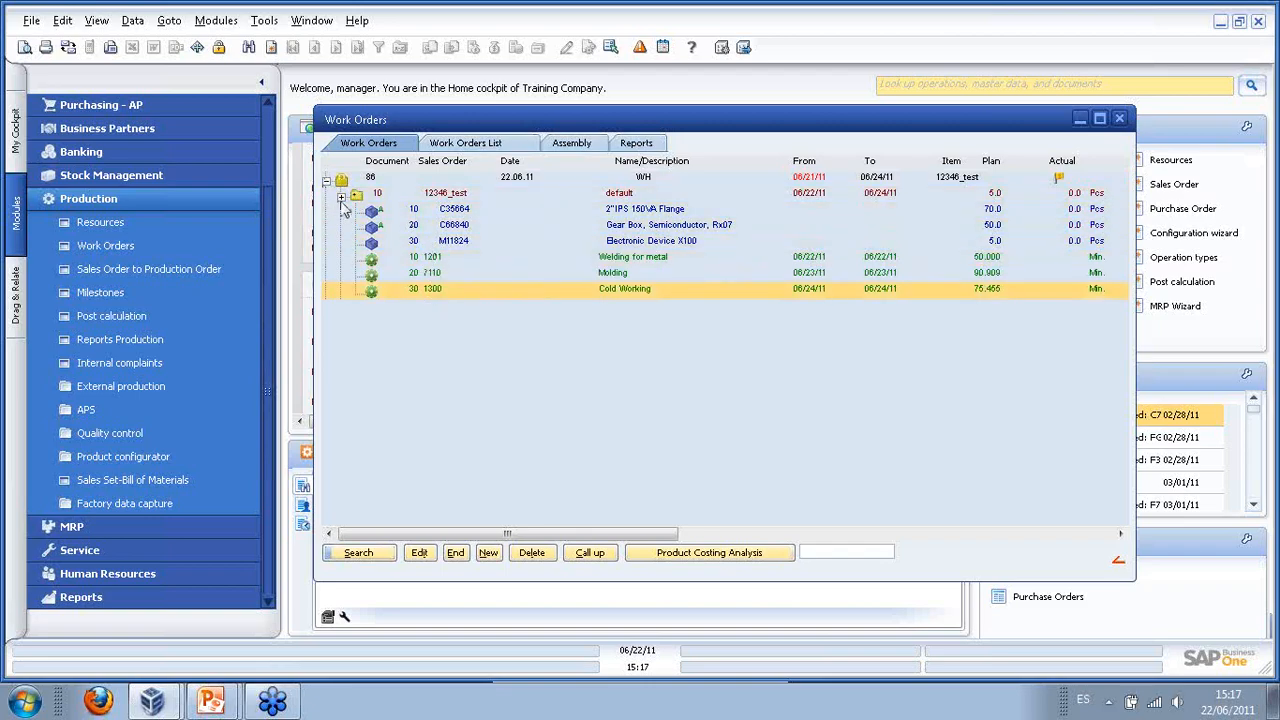
click(341, 198)
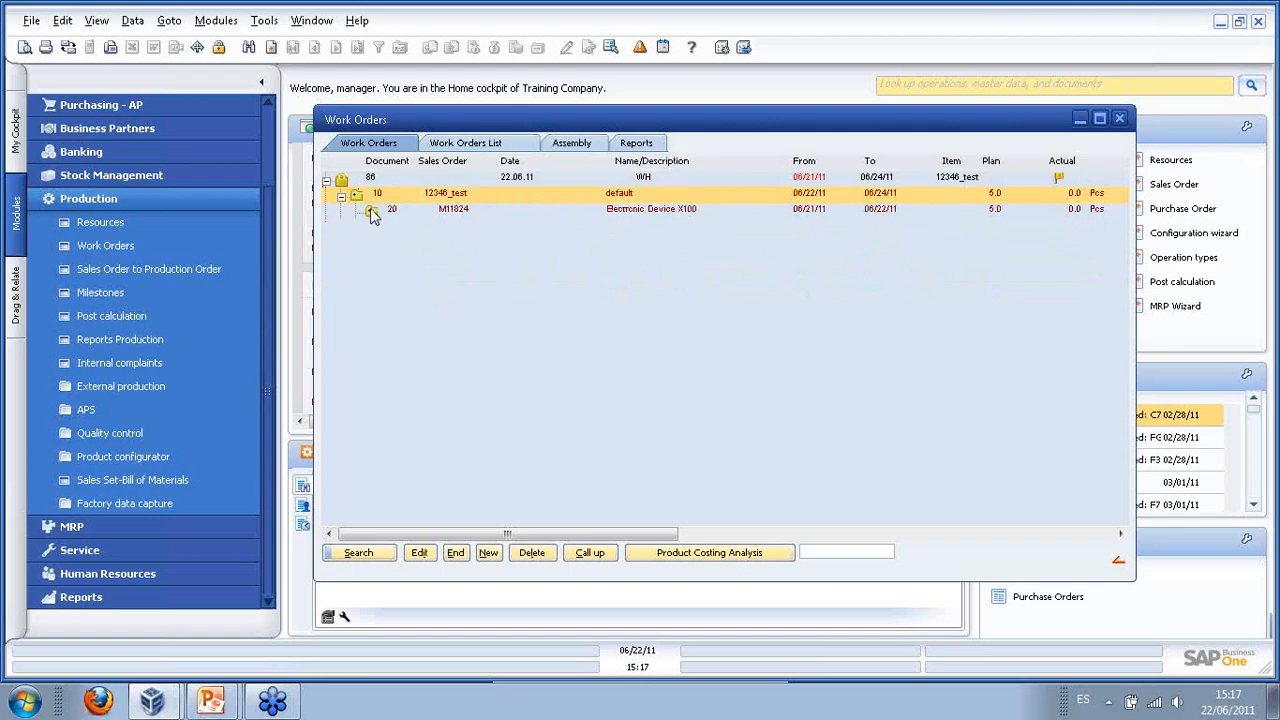
click(371, 213)
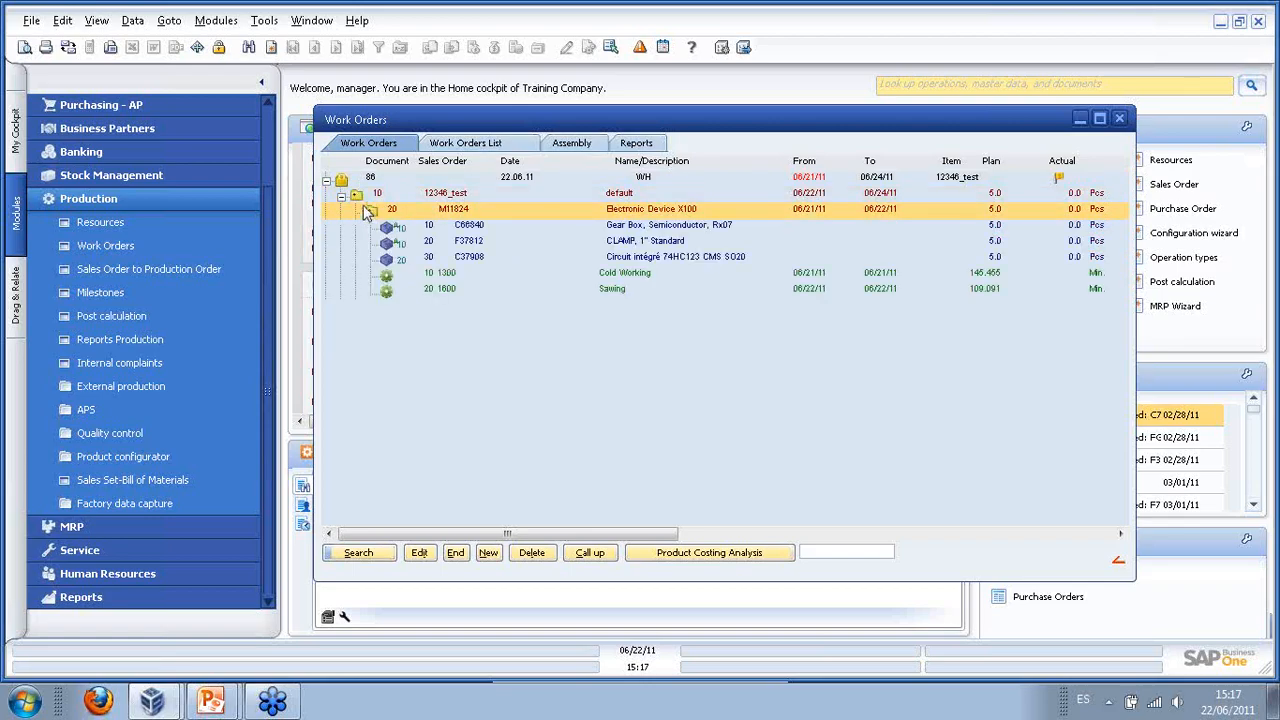
double_click(455, 210)
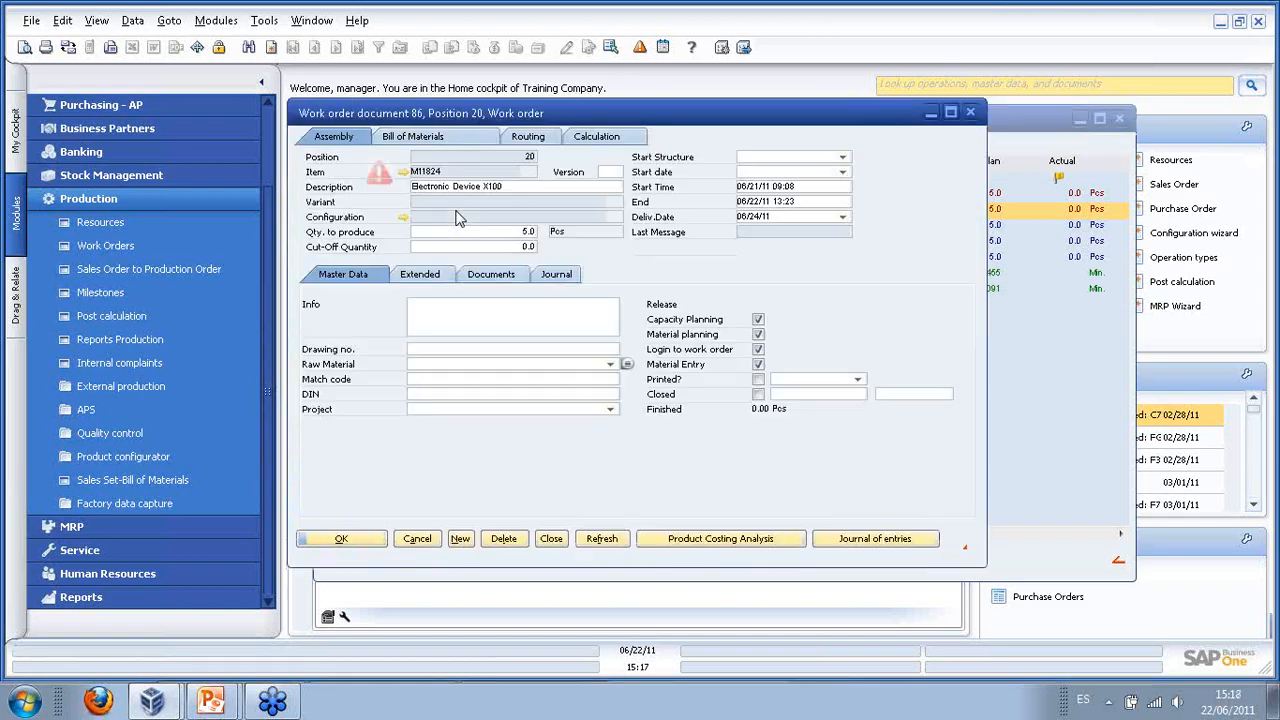
click(403, 172)
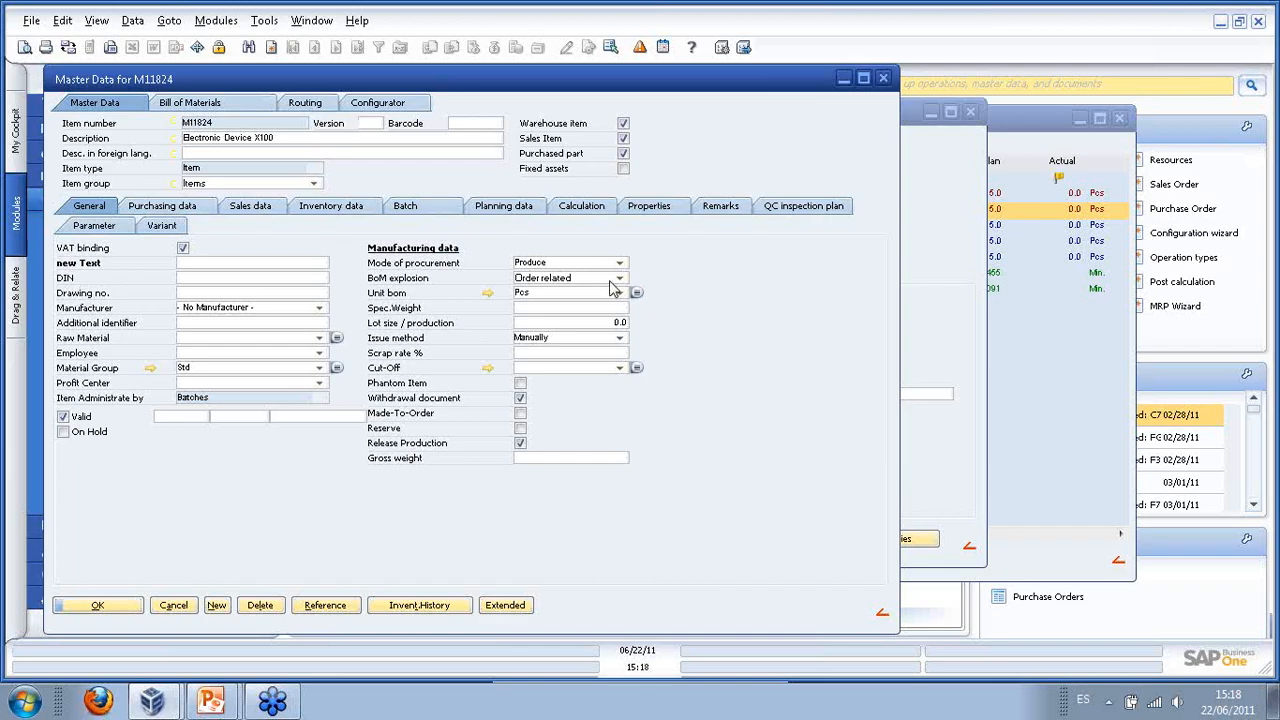
click(123, 606)
click(347, 541)
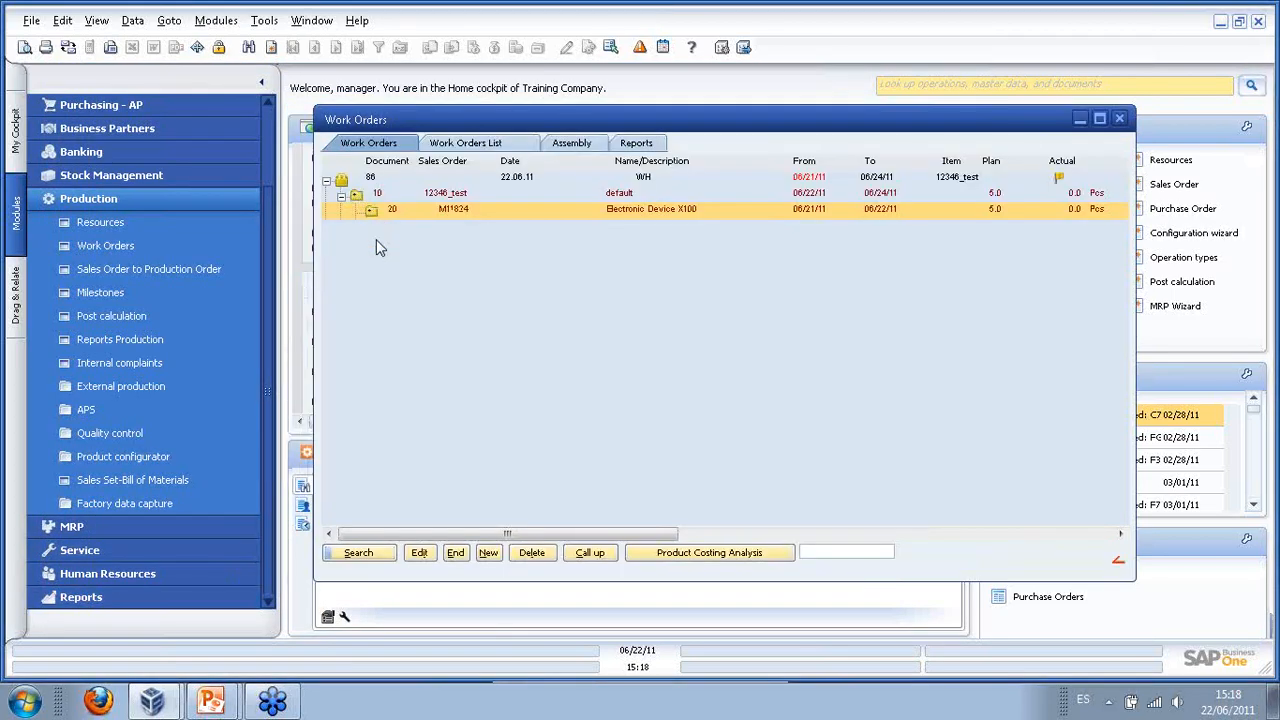
- Expand positions 10 and 20 of work order 86 and open the 86 document
click(357, 197)
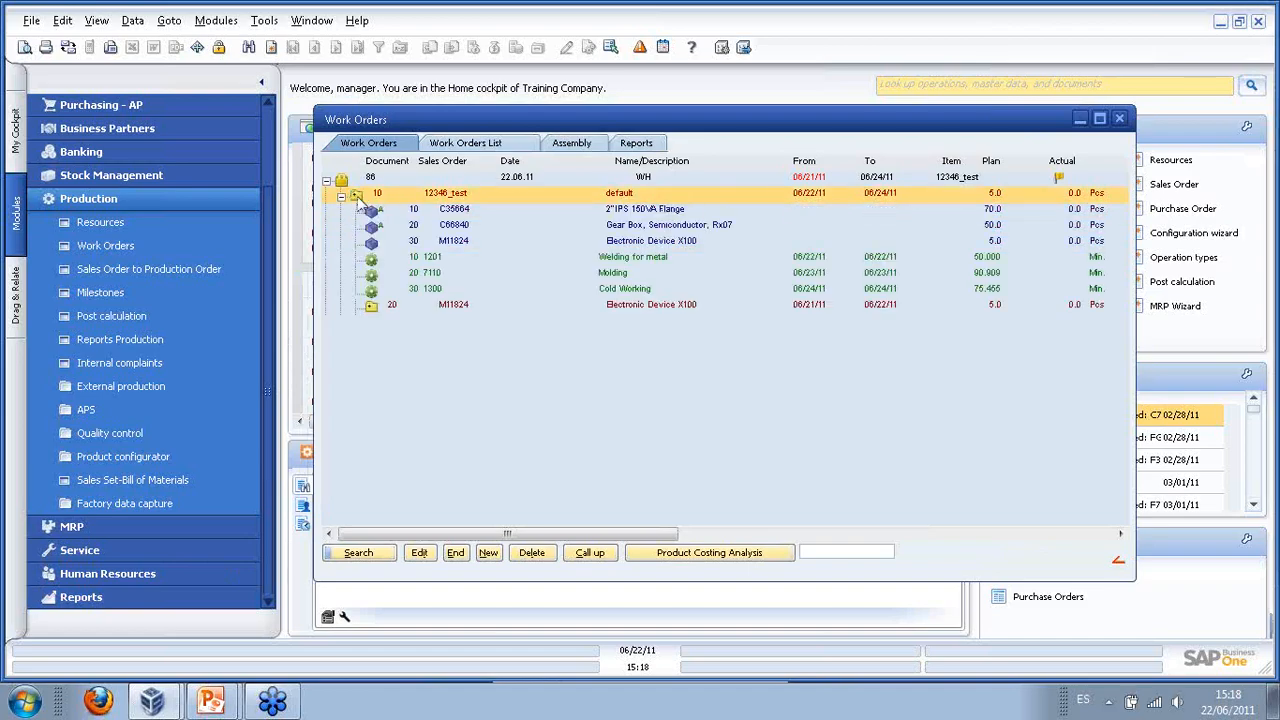
click(371, 306)
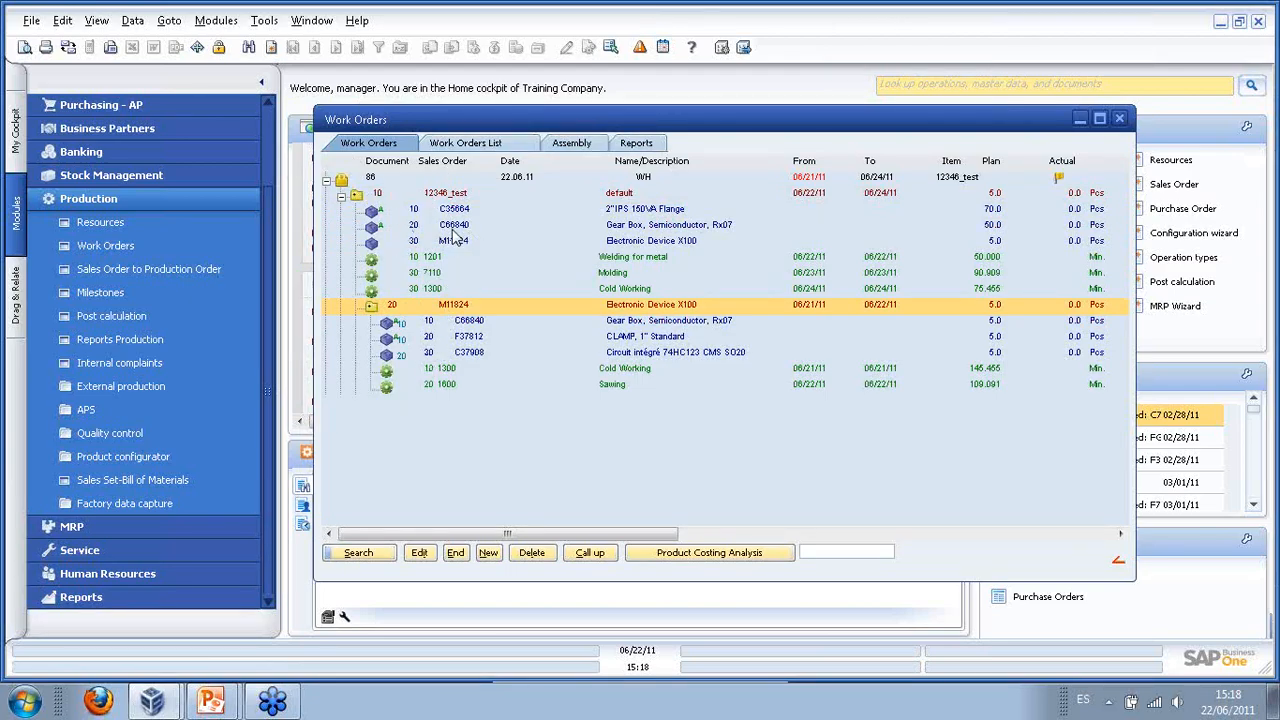
double_click(416, 182)
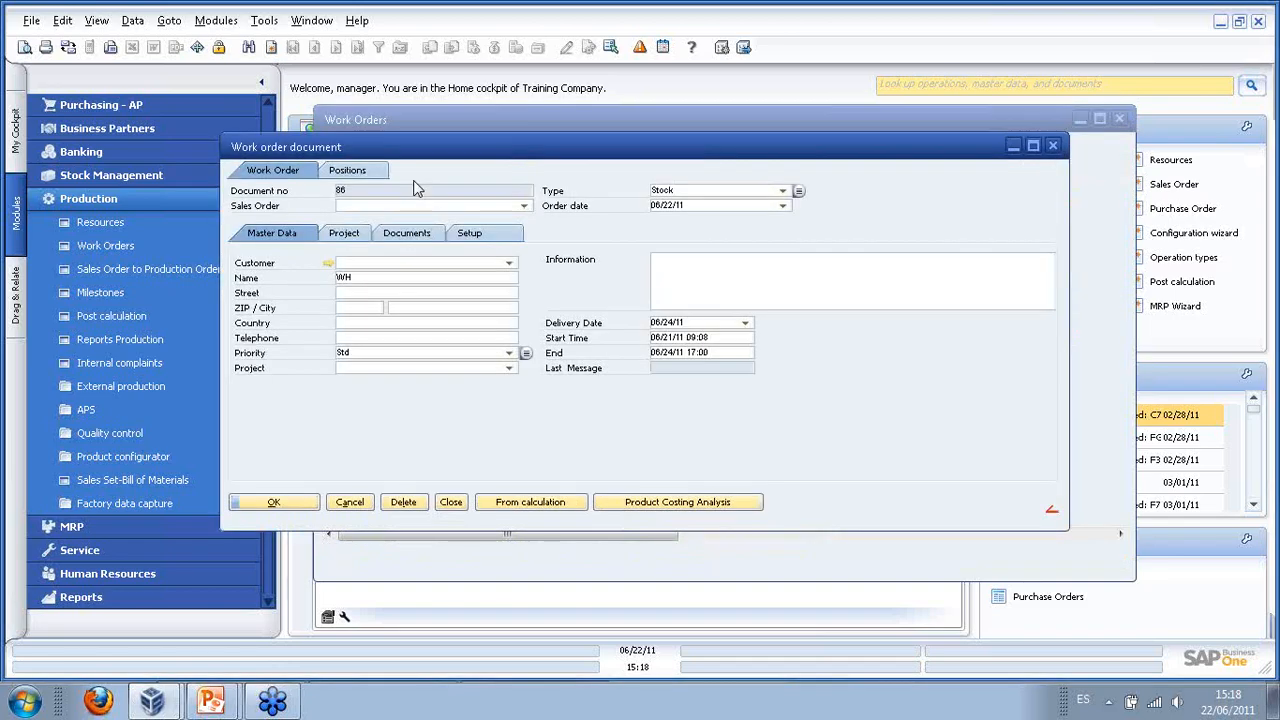
- Open the Project Status list from work order 86's Project tab
click(344, 236)
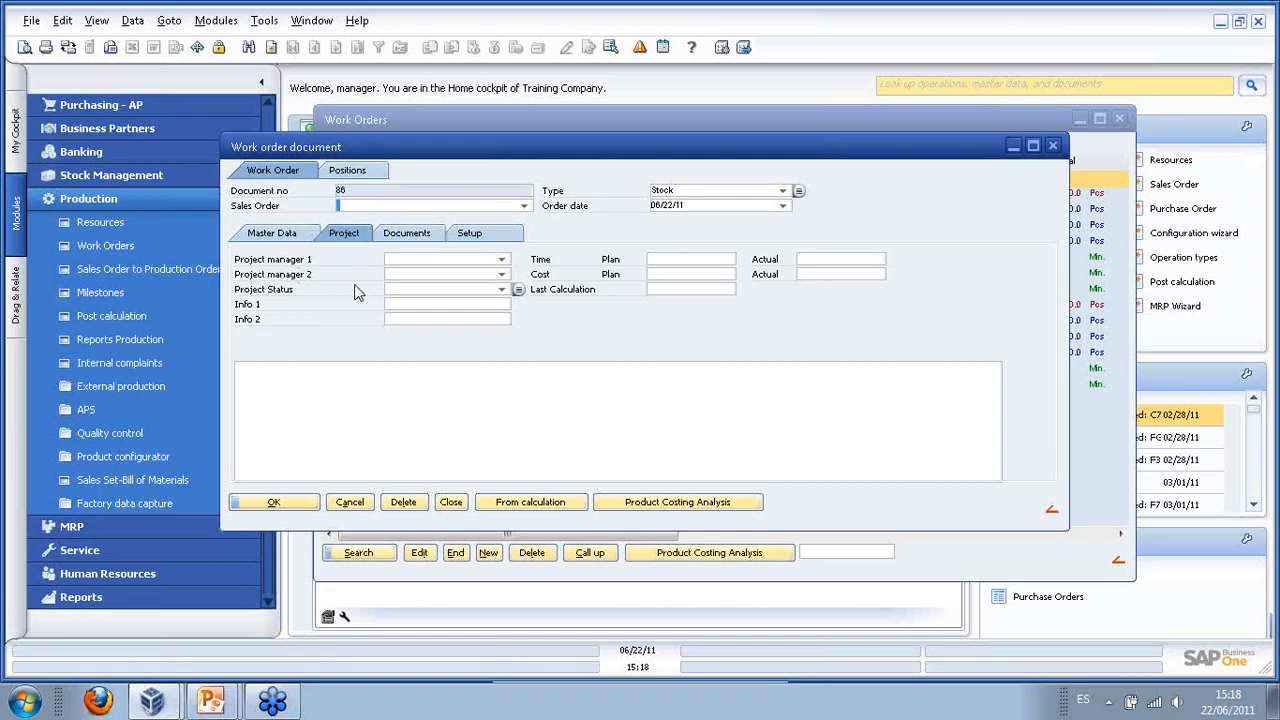
click(505, 290)
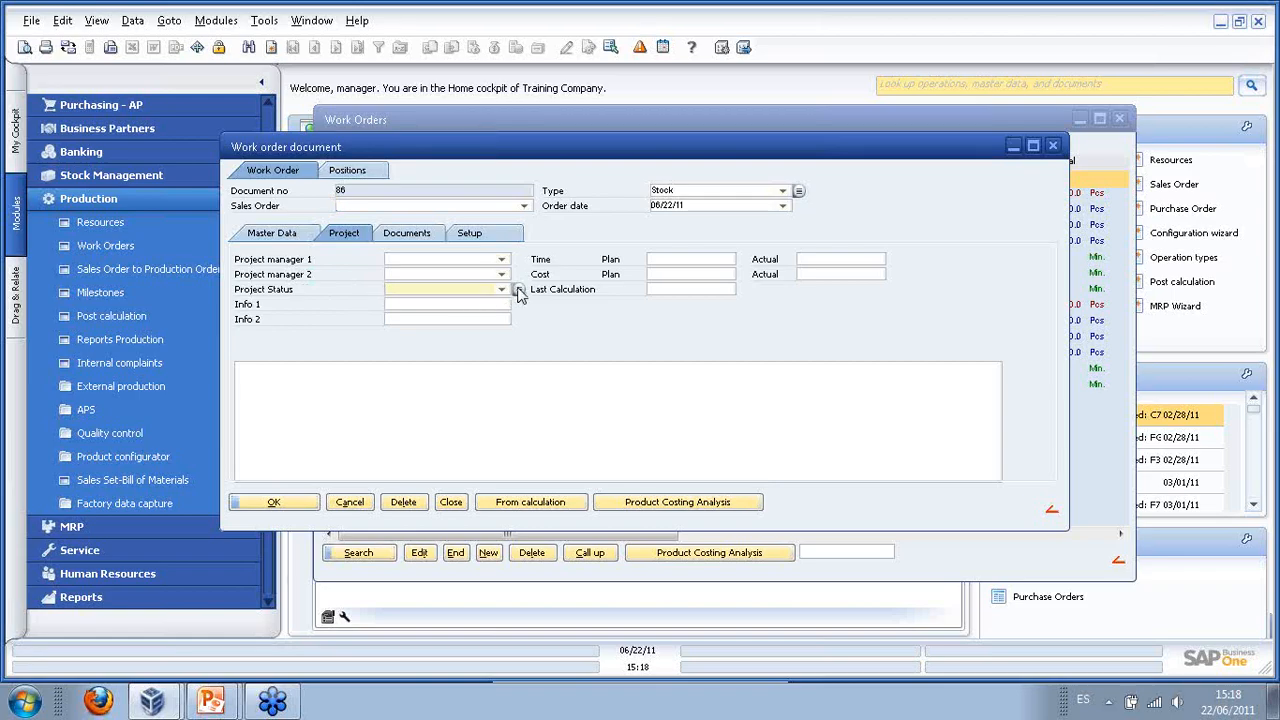
click(518, 290)
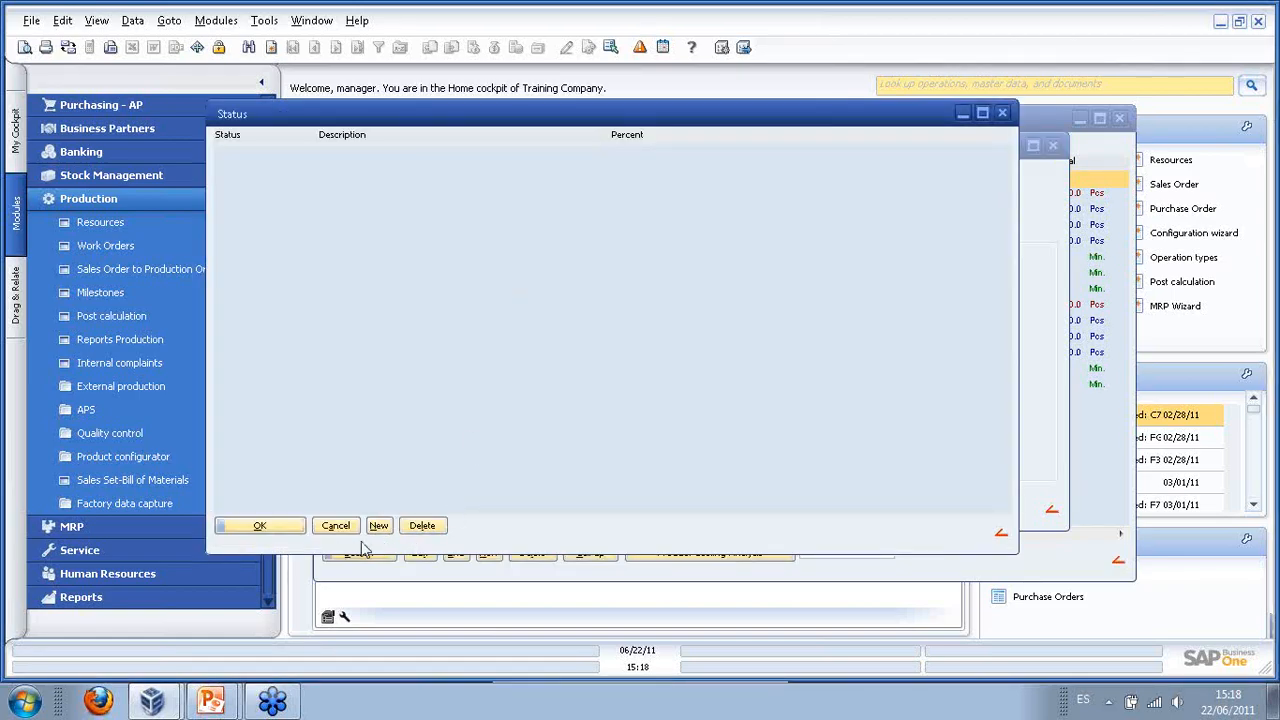
- Add a 'design' status with description design at 20 percent
click(381, 527)
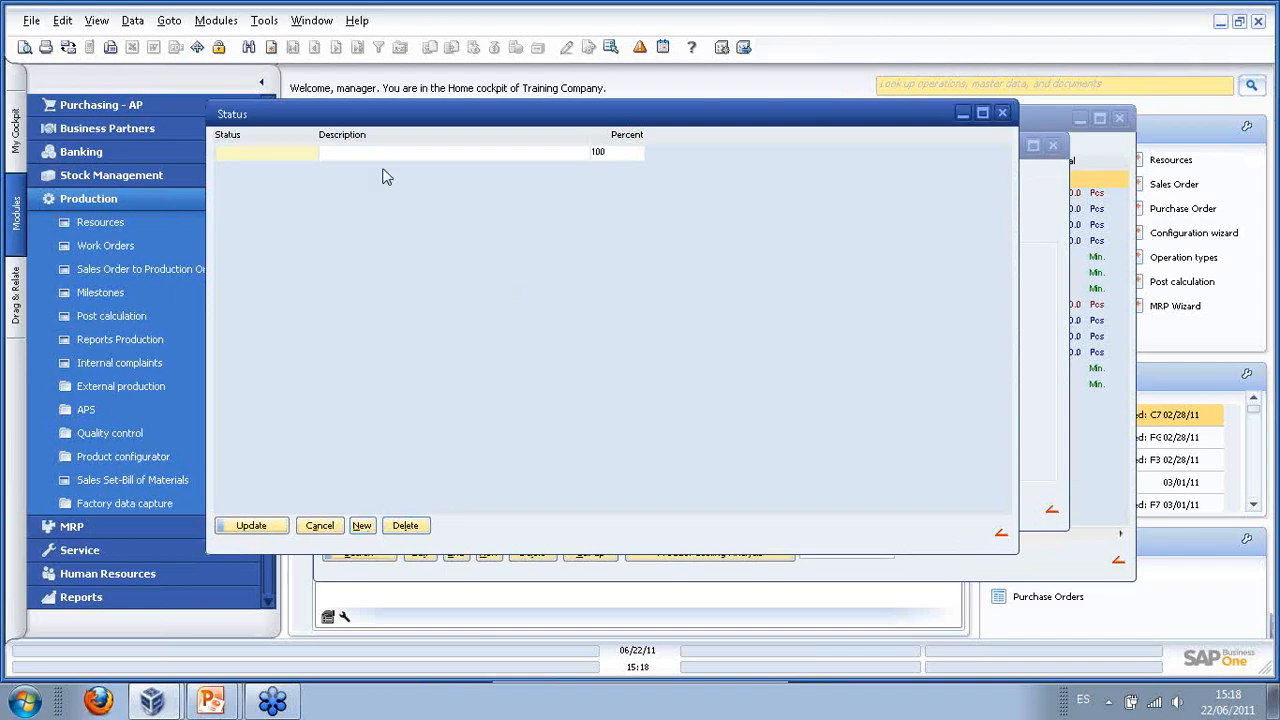
text(0esign)
key(Tab)
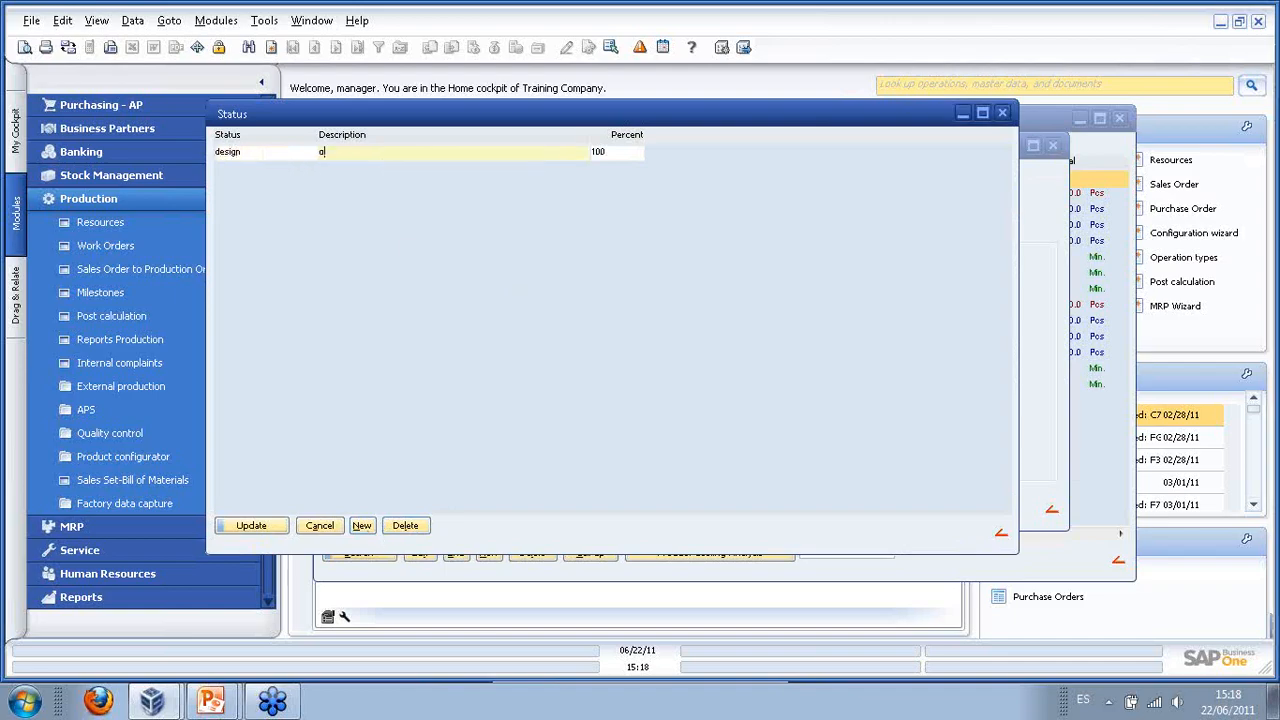
text(design)
click(600, 152)
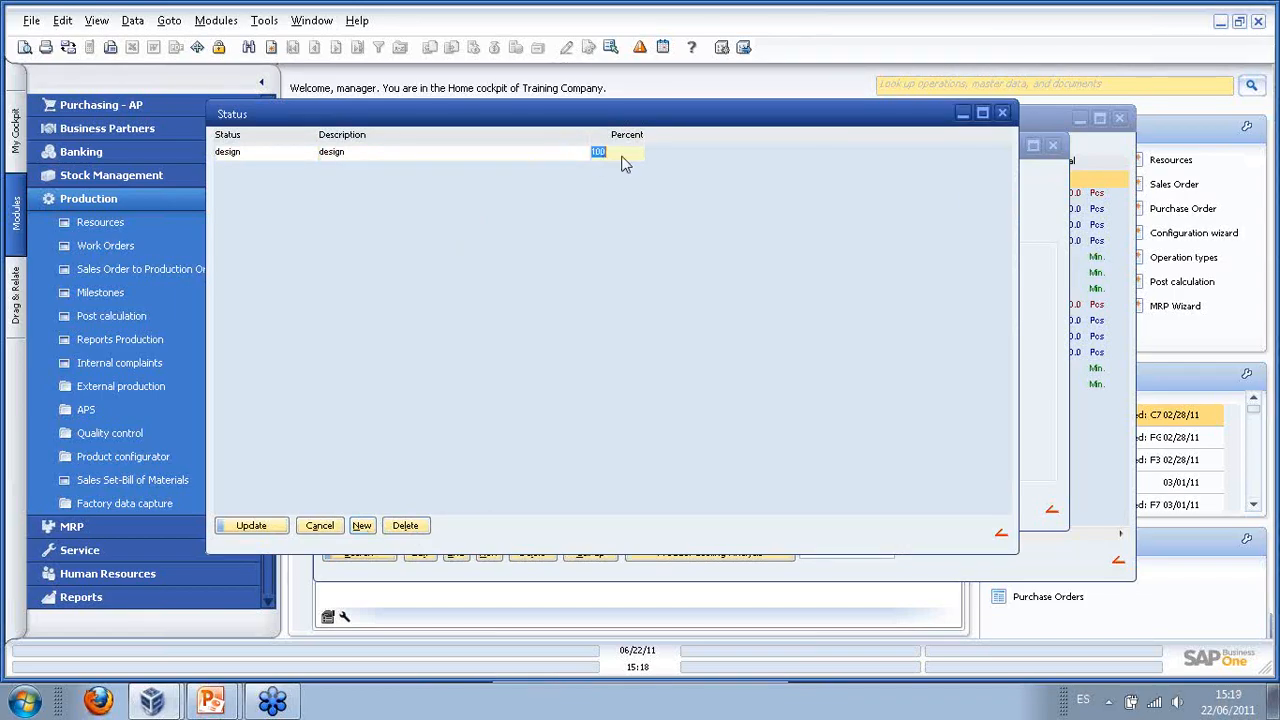
text(20)
- Add 'Production' at 70 and 'instalation' at 100 percent, then close the status list
click(362, 525)
click(285, 168)
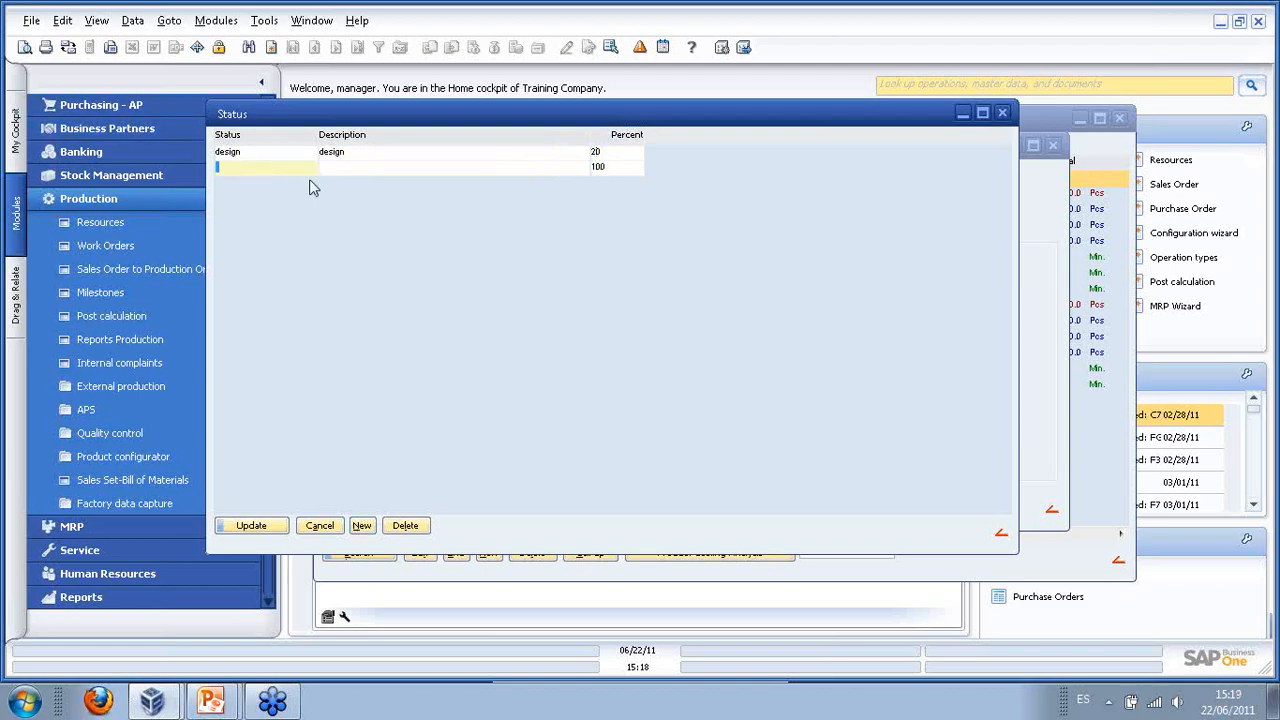
text(Production)
key(Tab)
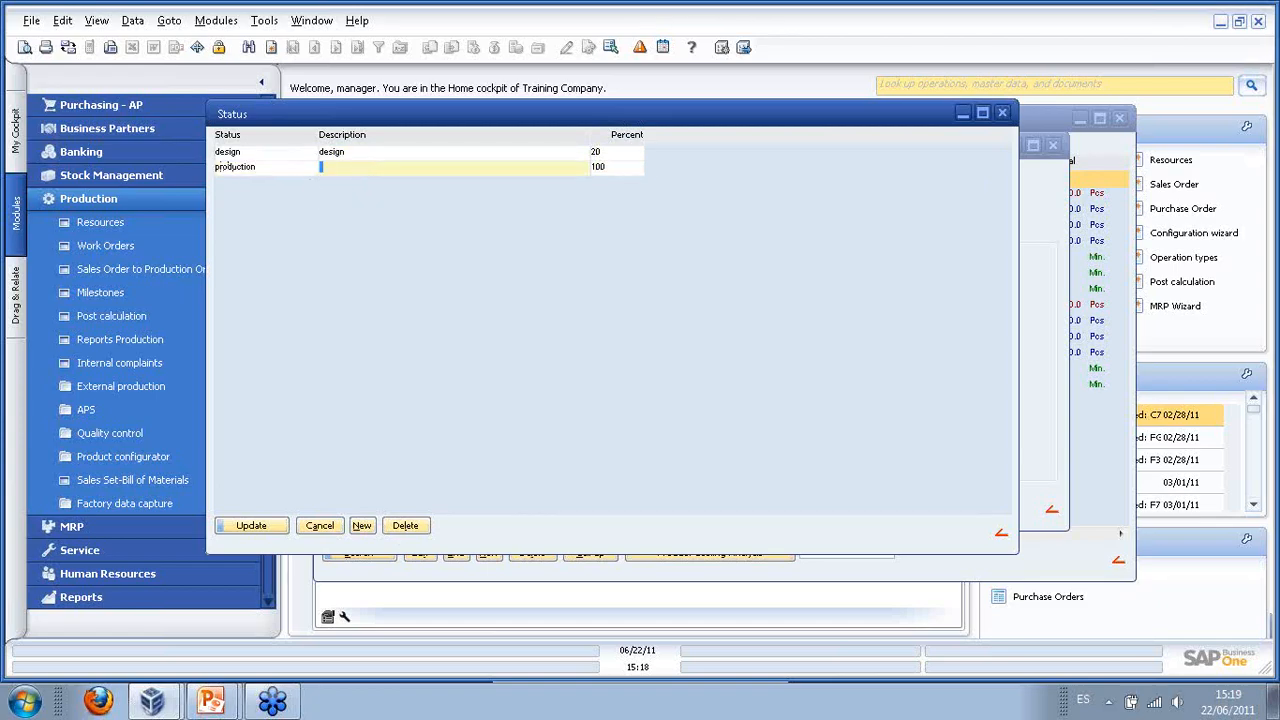
text(Production)
key(Tab)
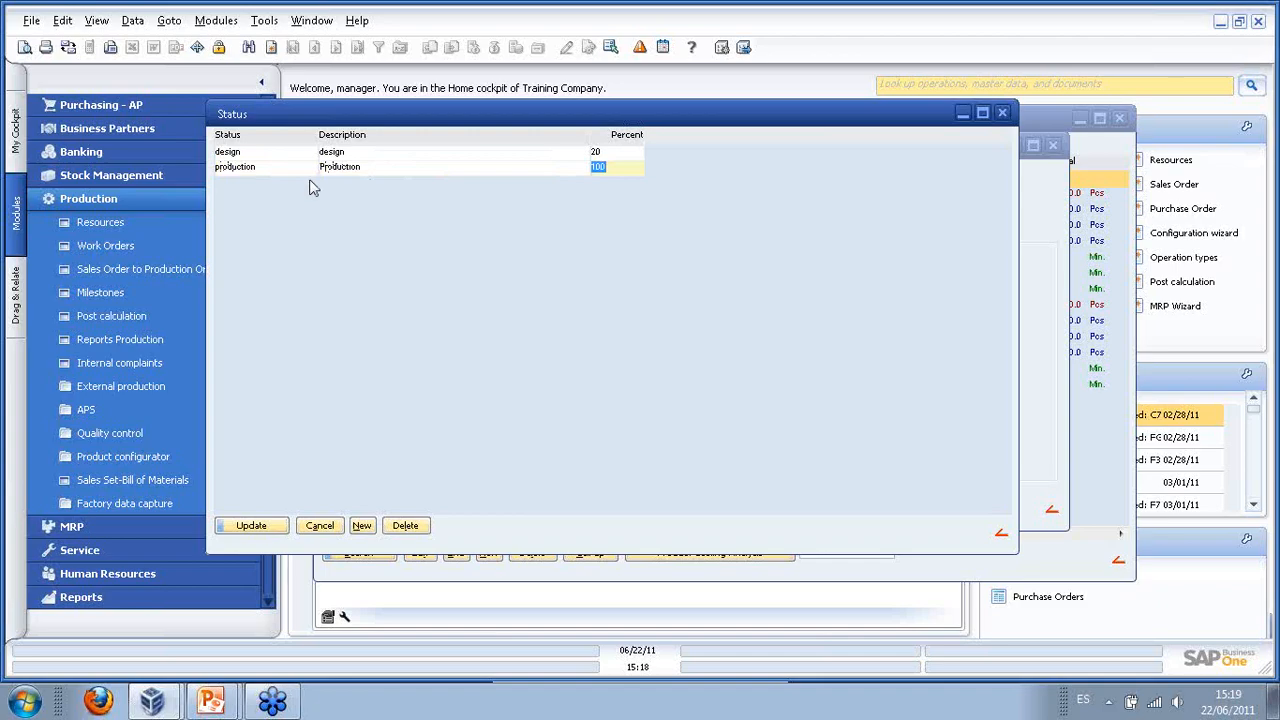
text(70)
click(362, 526)
text(inst)
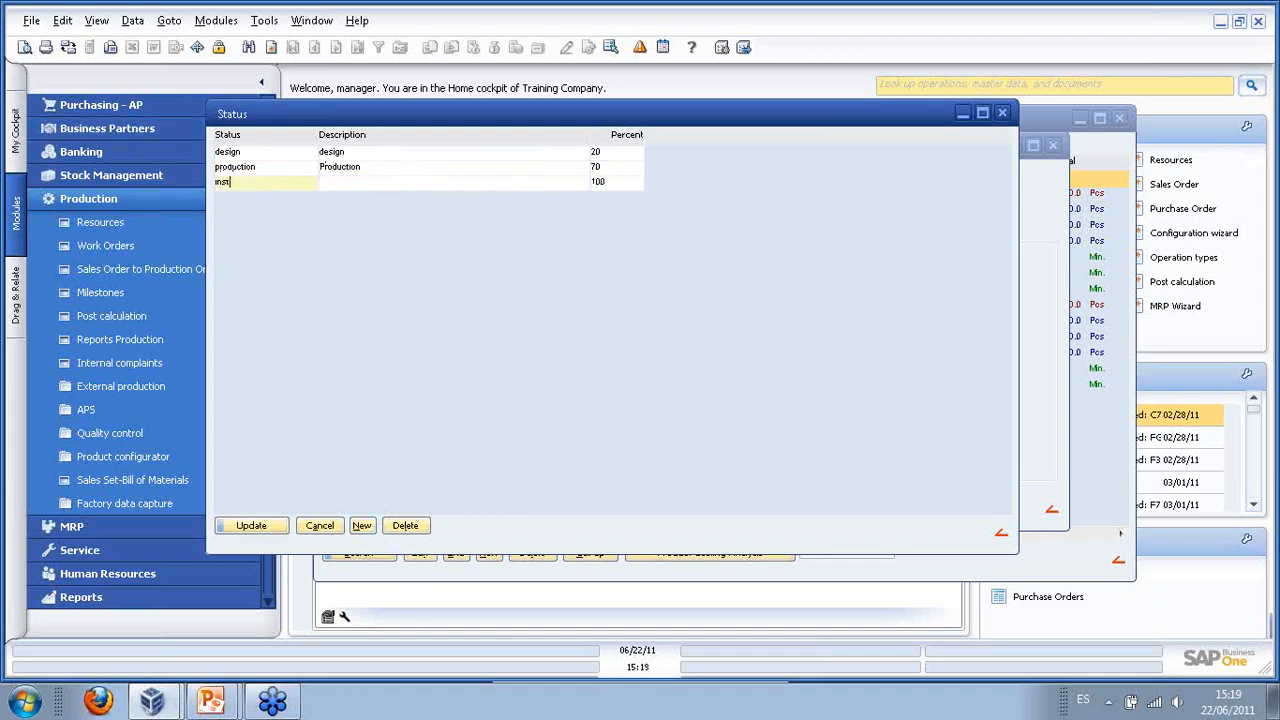
text(alation)
key(Tab)
key(Tab)
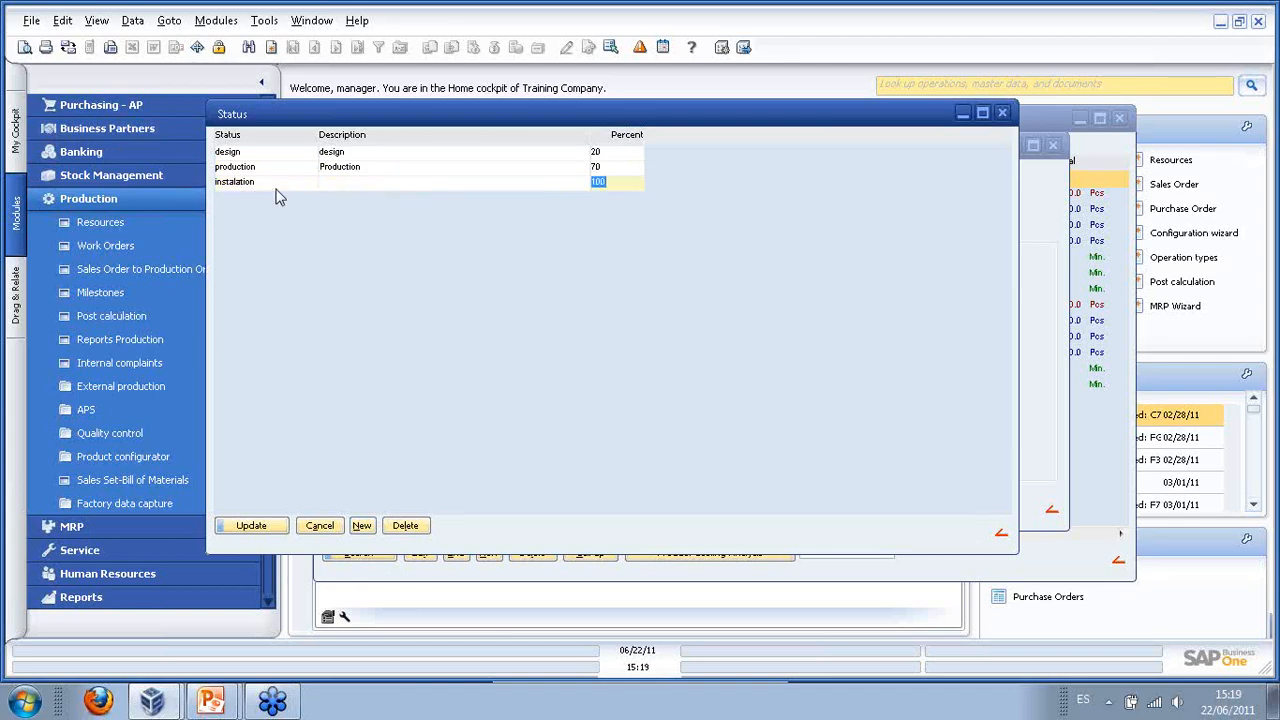
click(318, 528)
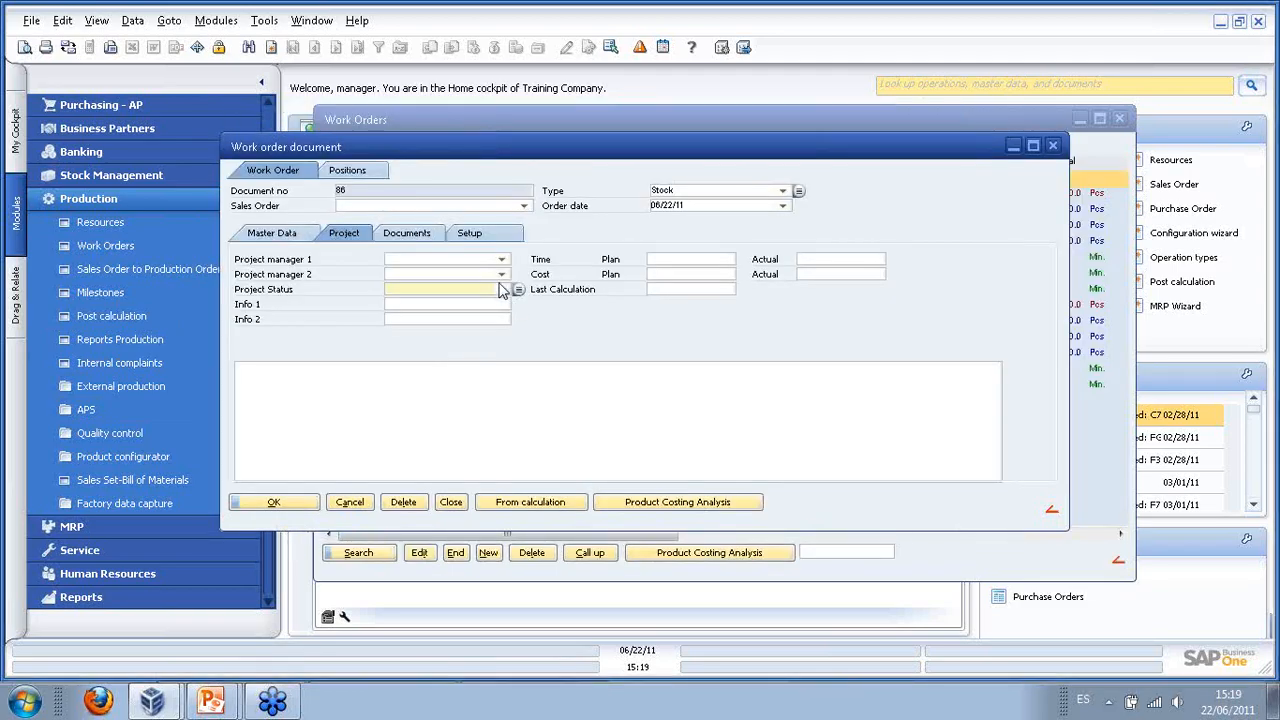
- View work order 86's Documents tab, then its Setup scheduling and planning options
click(414, 236)
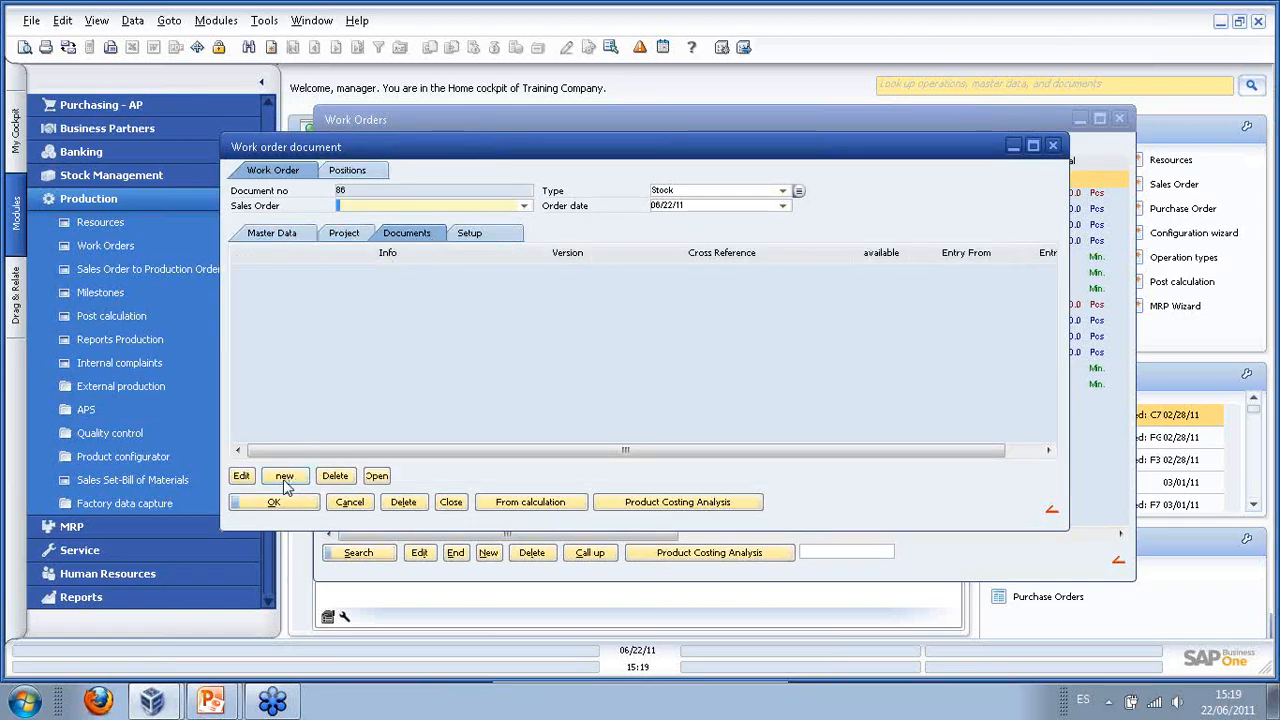
click(472, 239)
click(472, 238)
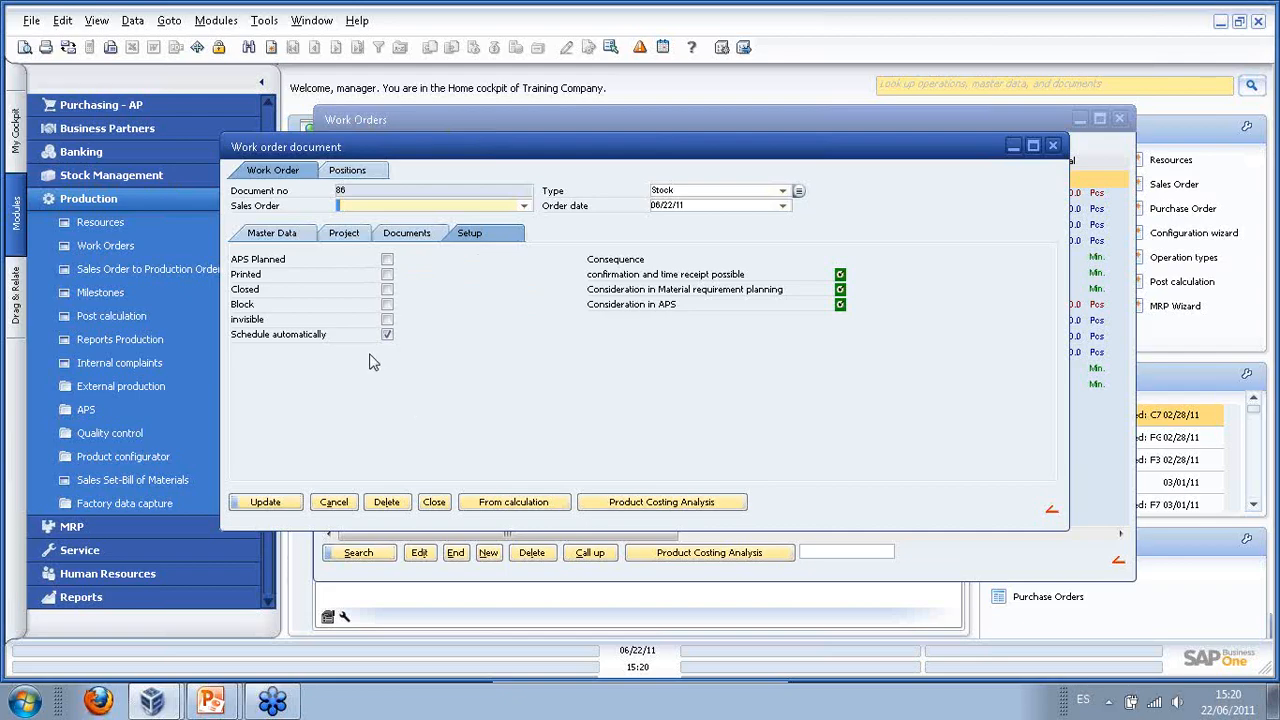
- Keep work order 86 as type Stock, save it, and close back to the Work Orders list
click(276, 236)
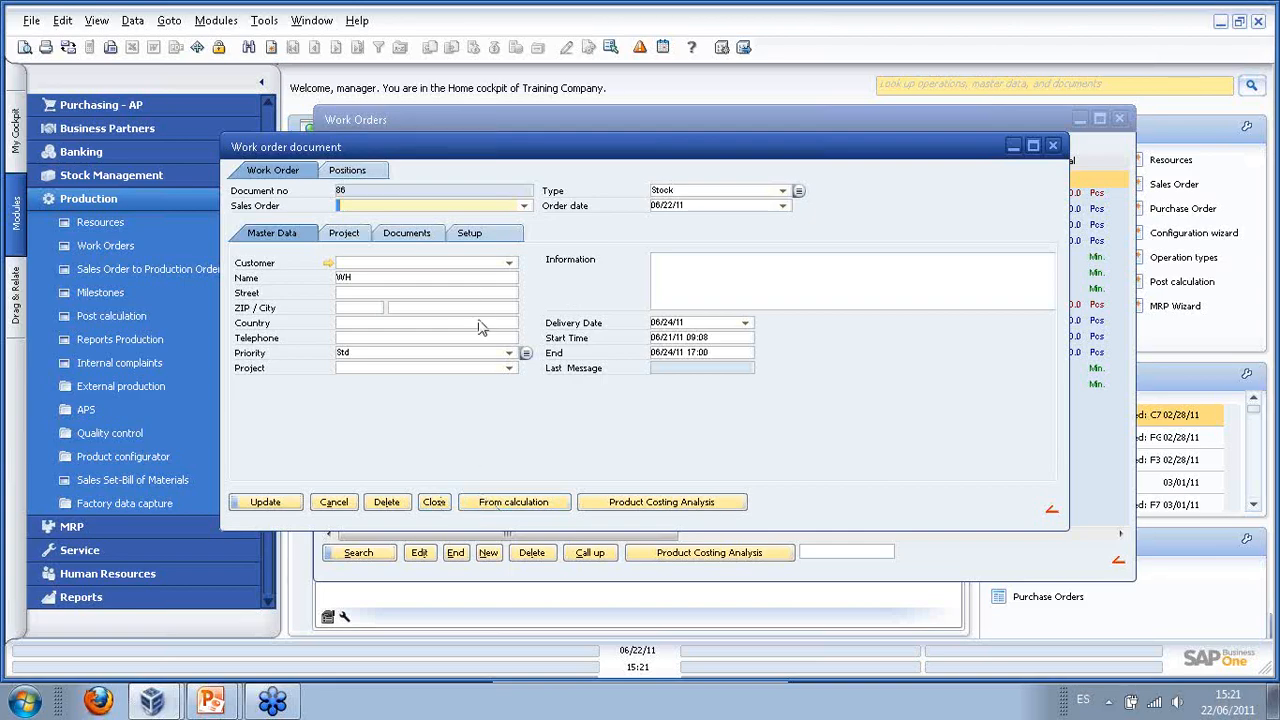
click(782, 190)
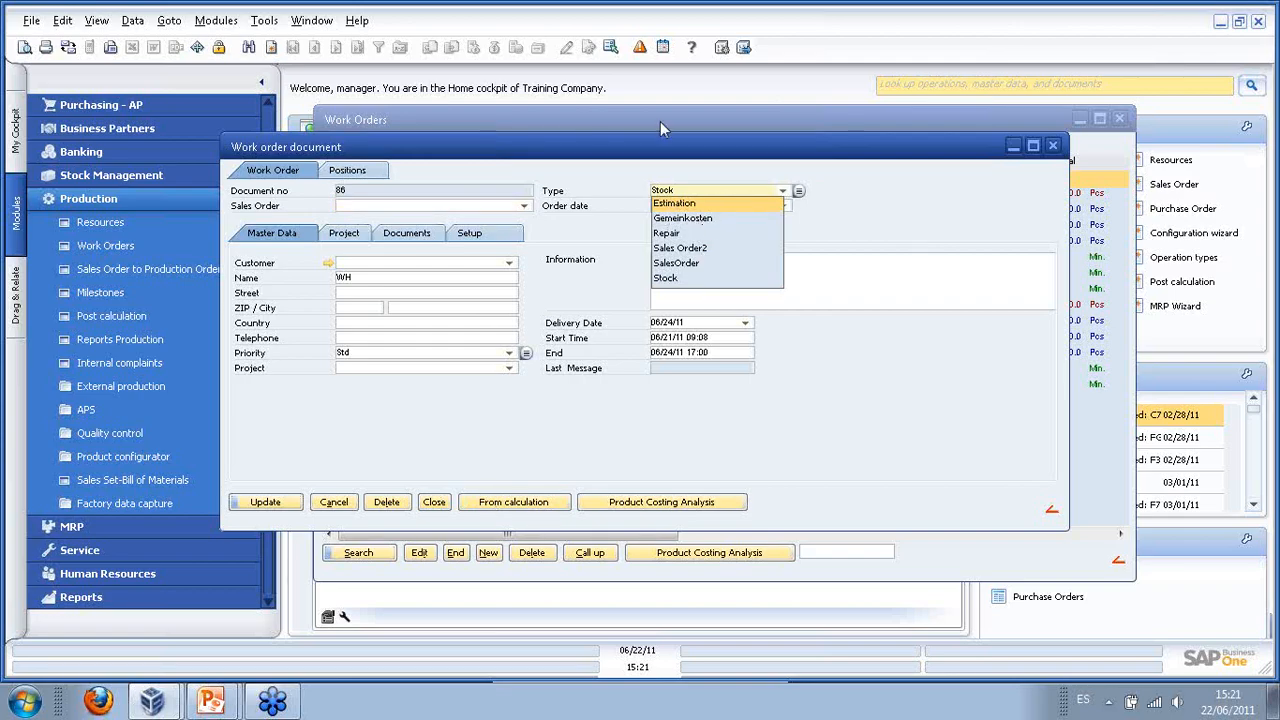
click(918, 234)
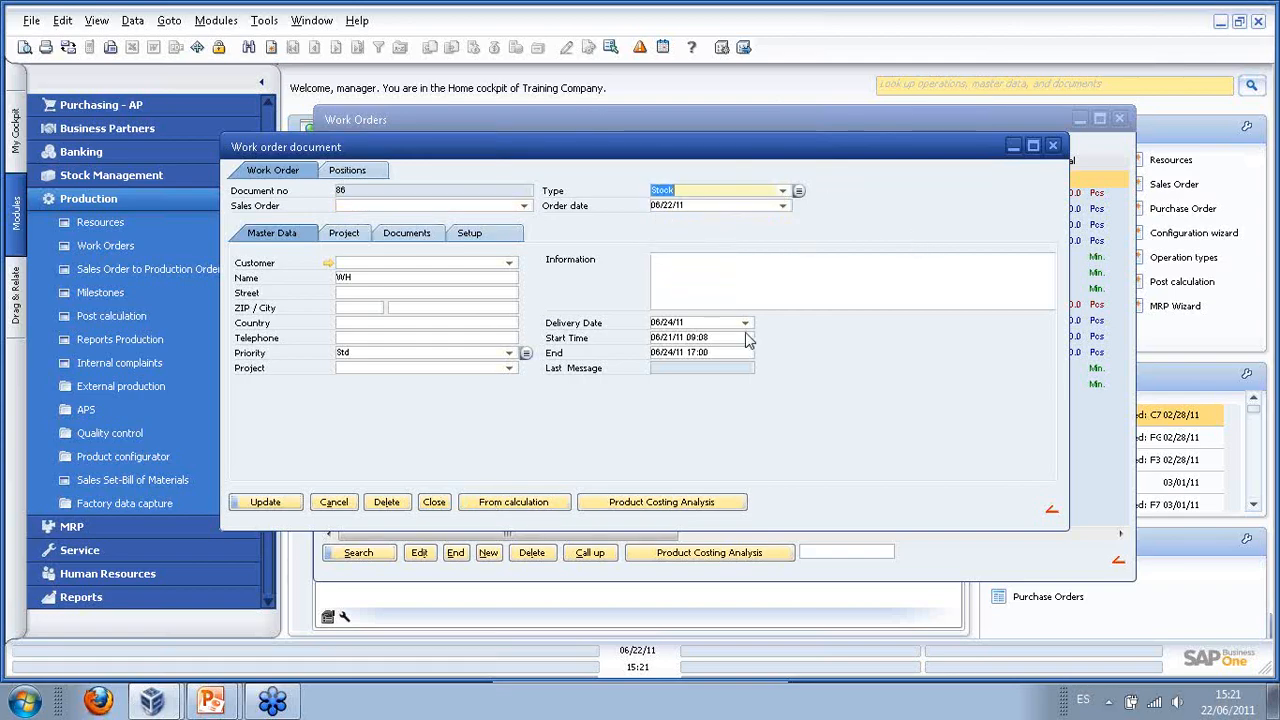
click(265, 502)
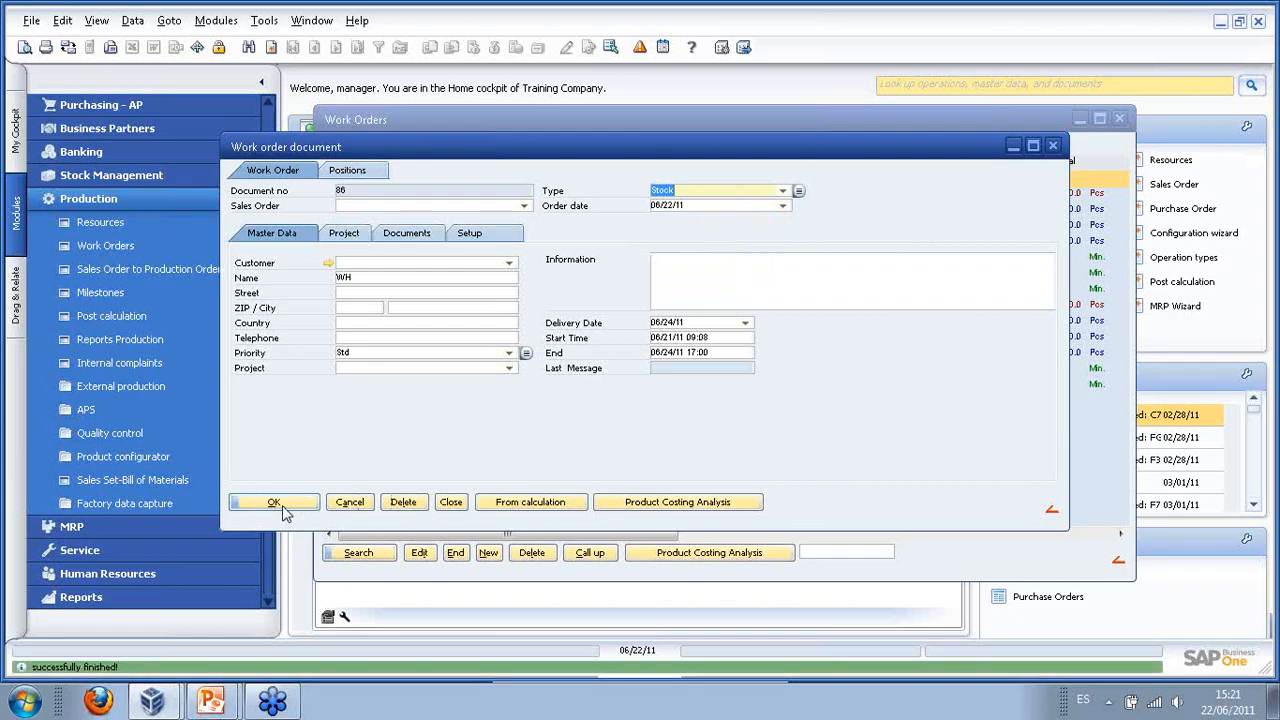
click(276, 503)
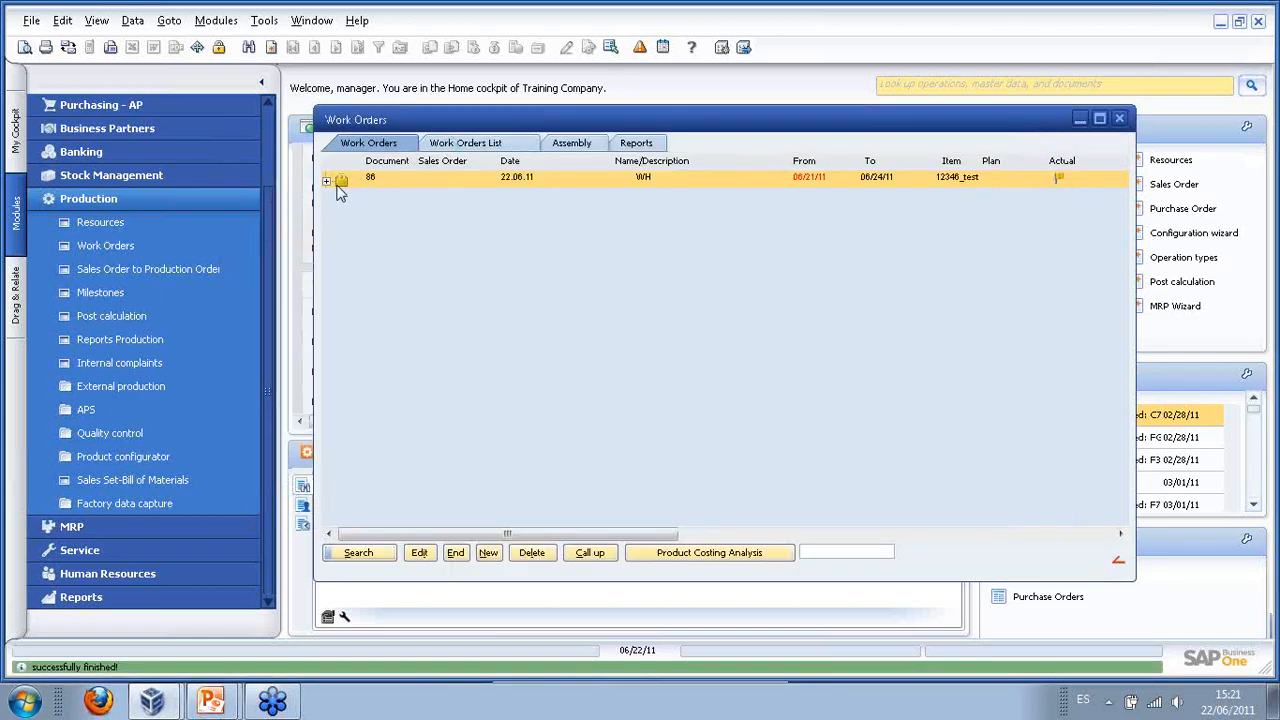
- Expand work order 86's tree, then delete the order and confirm the prompt
click(326, 181)
double_click(358, 197)
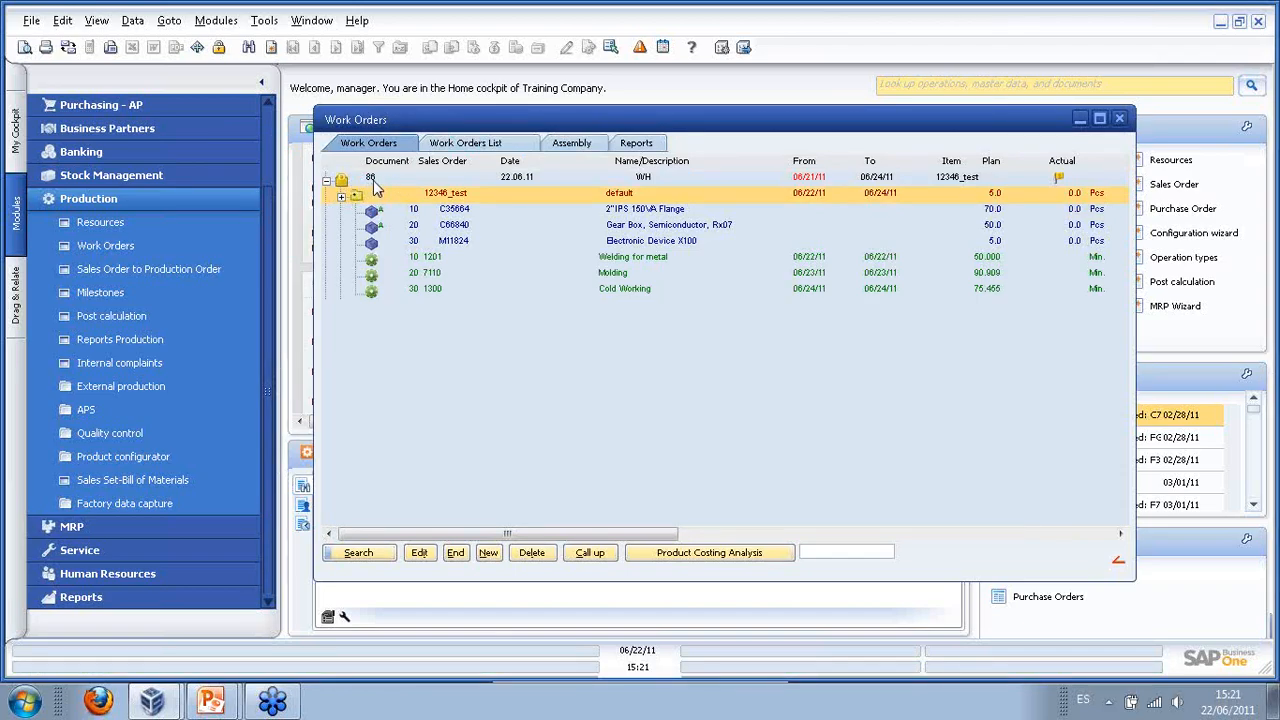
click(373, 178)
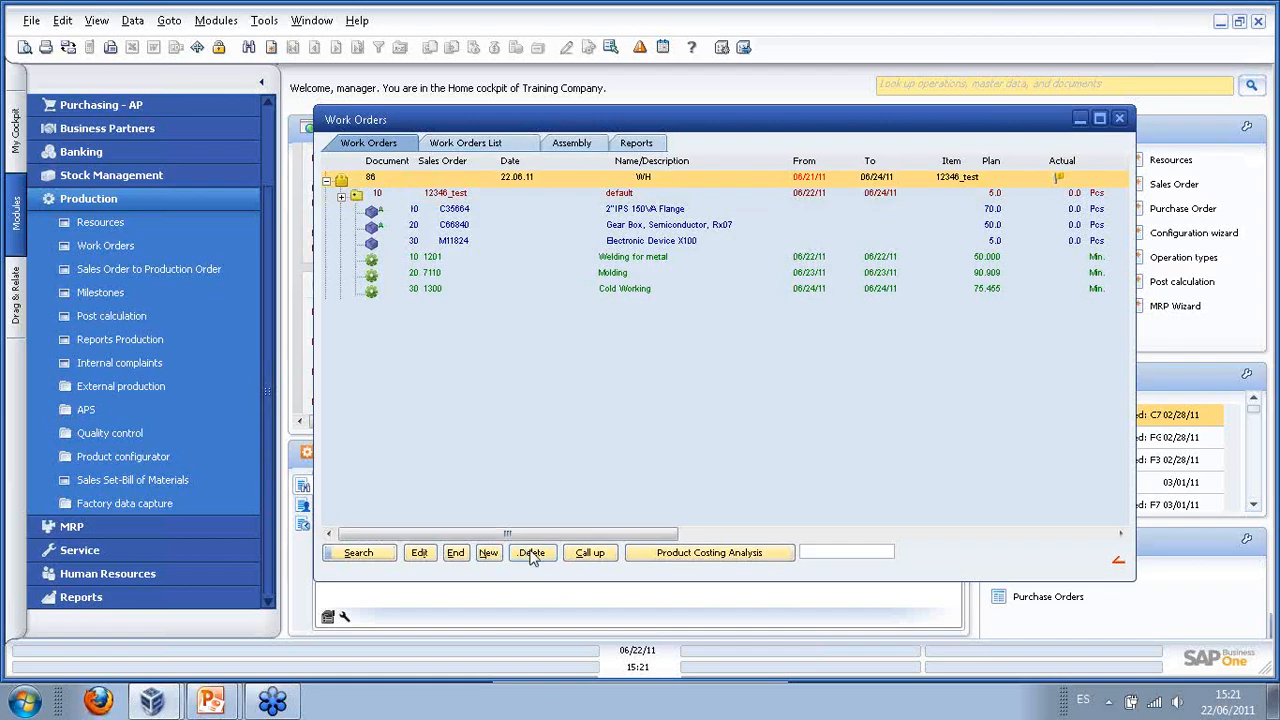
double_click(580, 386)
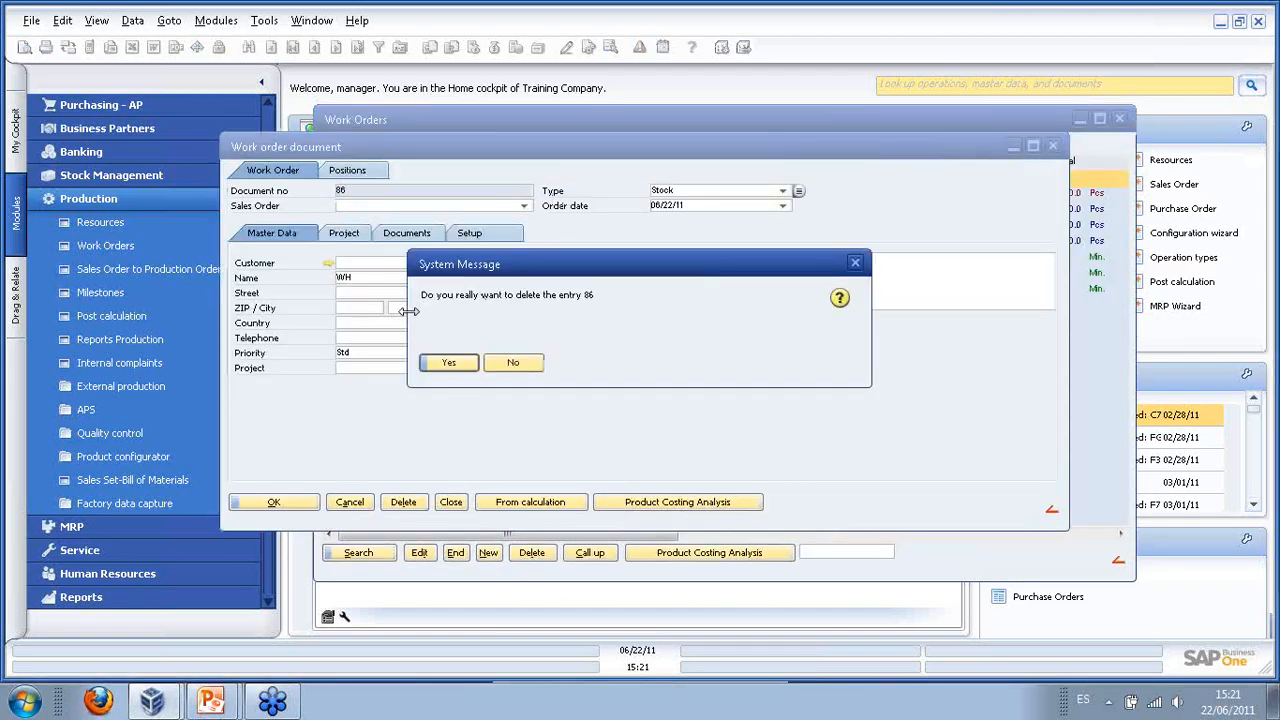
click(449, 363)
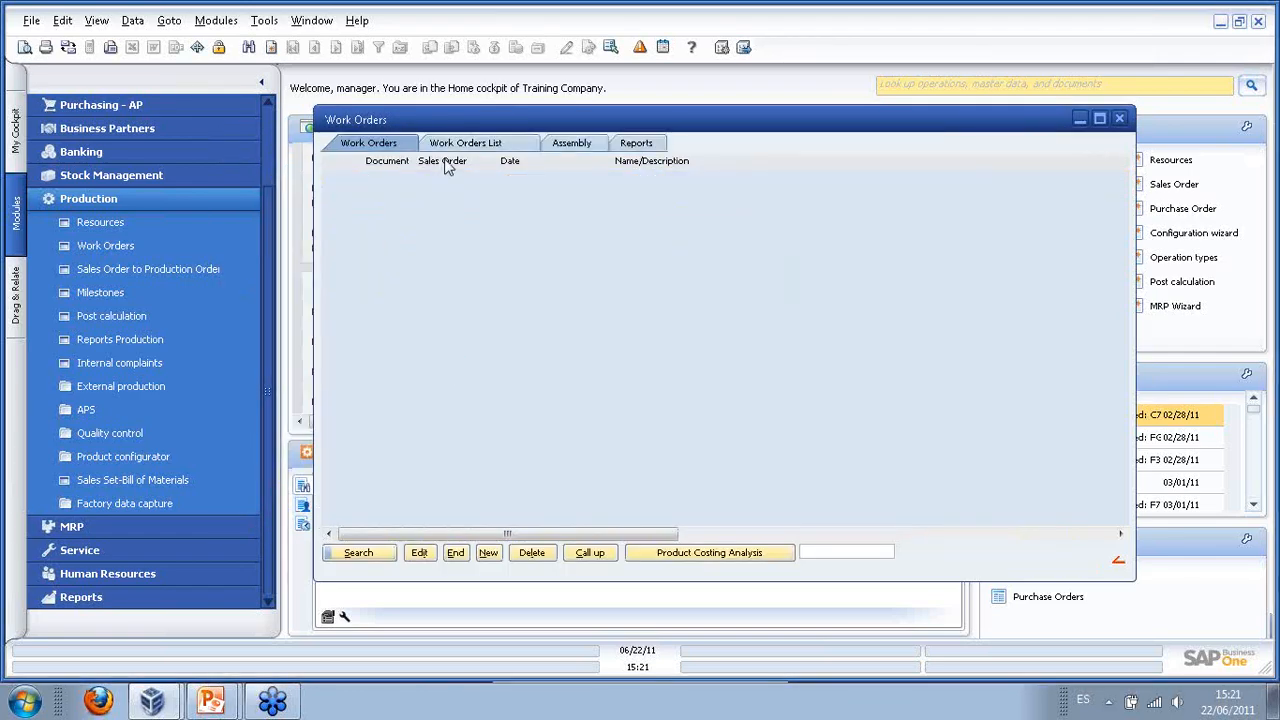
- Close Work Orders and open a Sales Order form from the Sales - AR module
click(1120, 119)
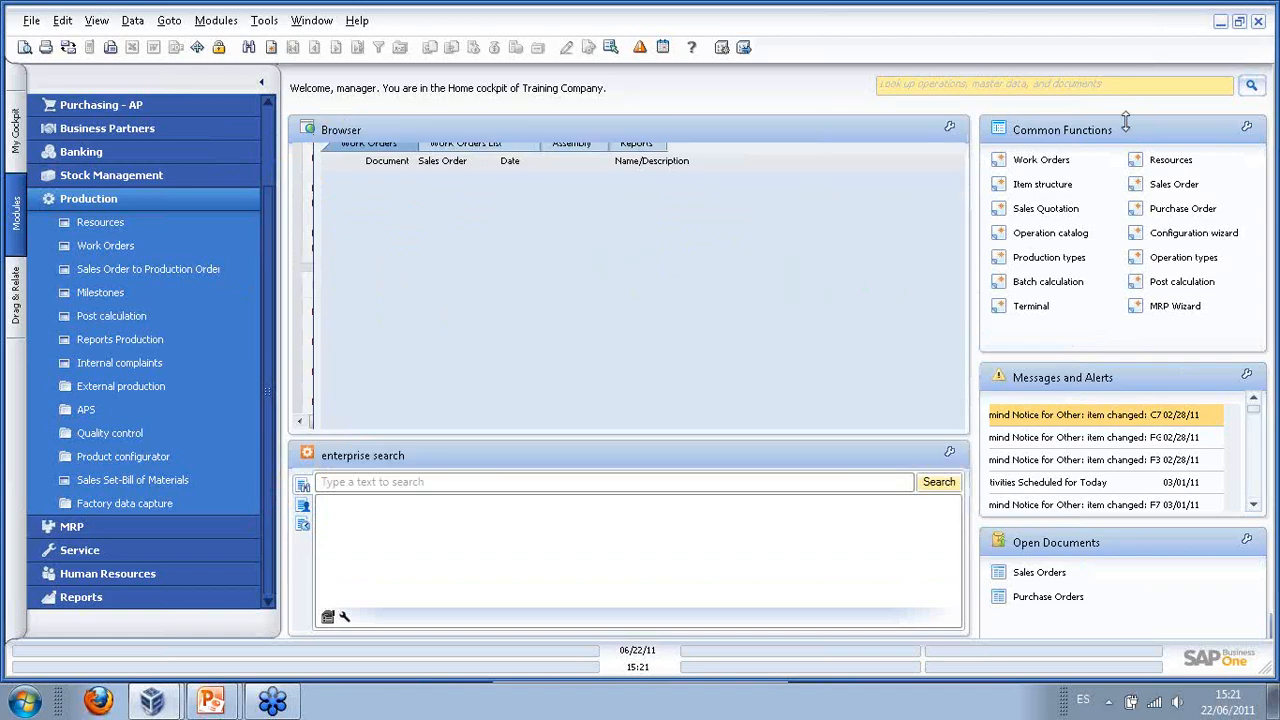
click(121, 205)
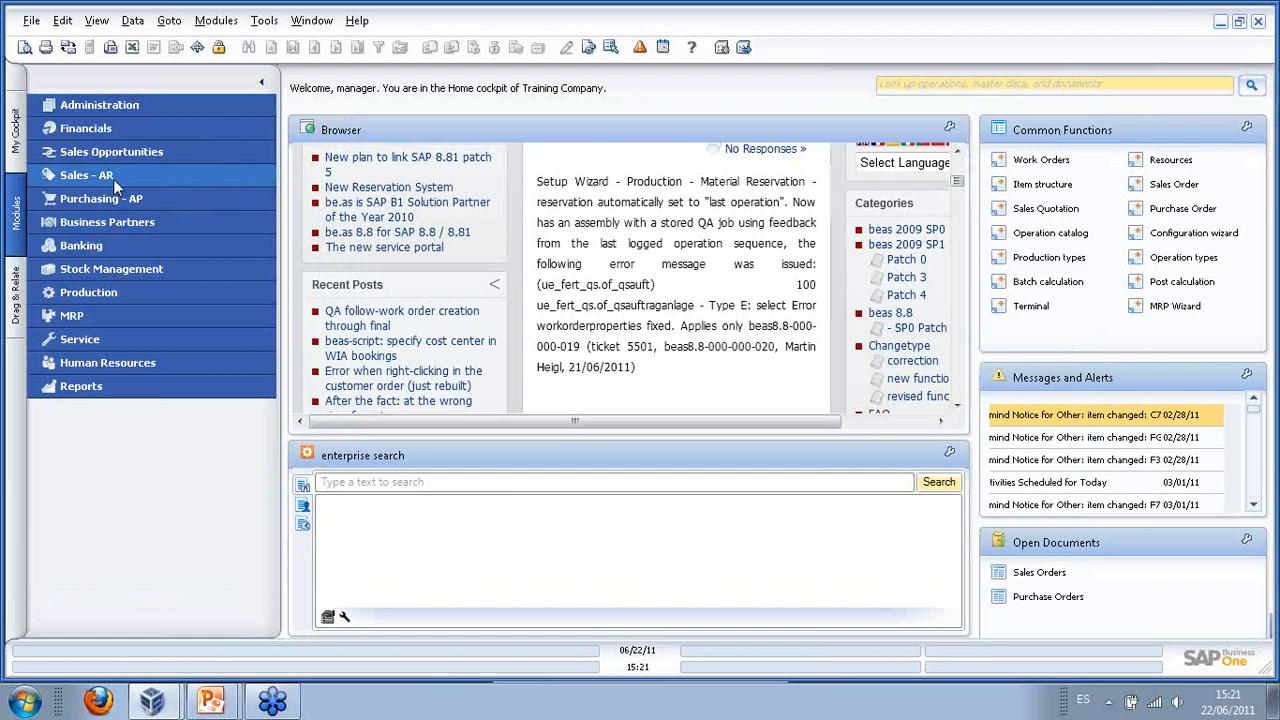
click(113, 179)
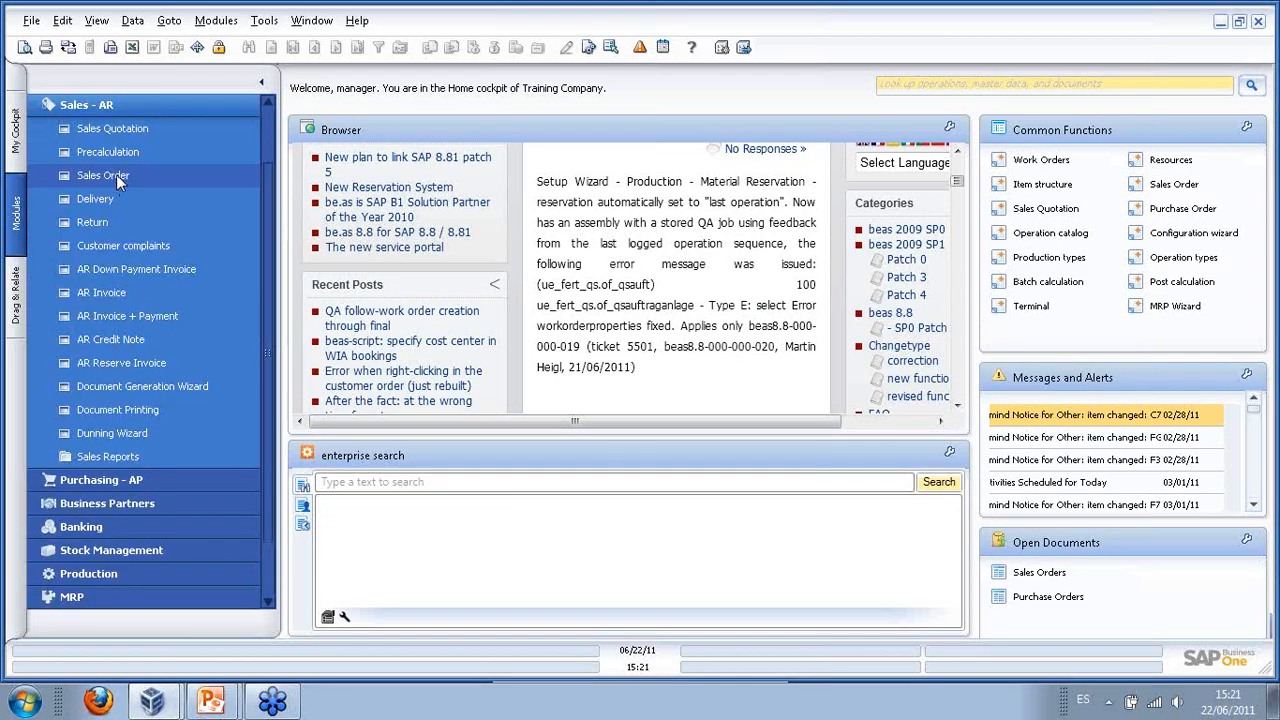
click(114, 175)
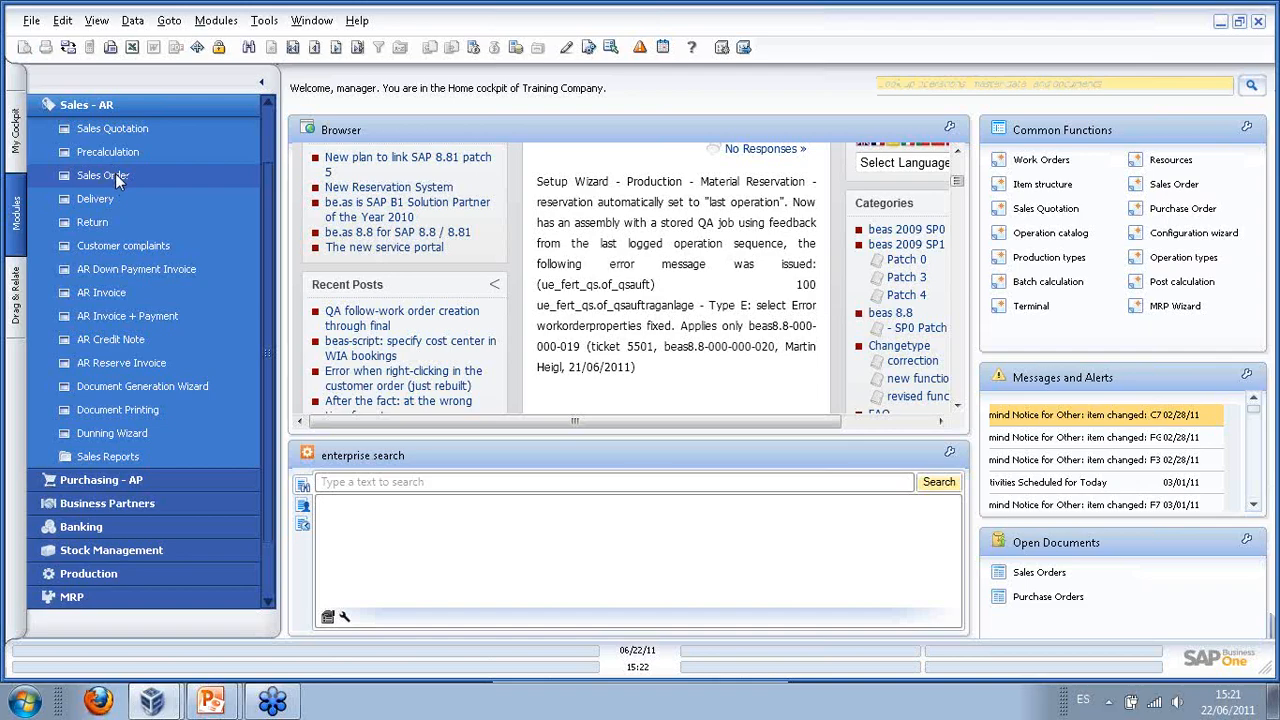
- Browse to Mashina Corp. order 56 and check its Housing Unit line's link to work order 83
click(354, 47)
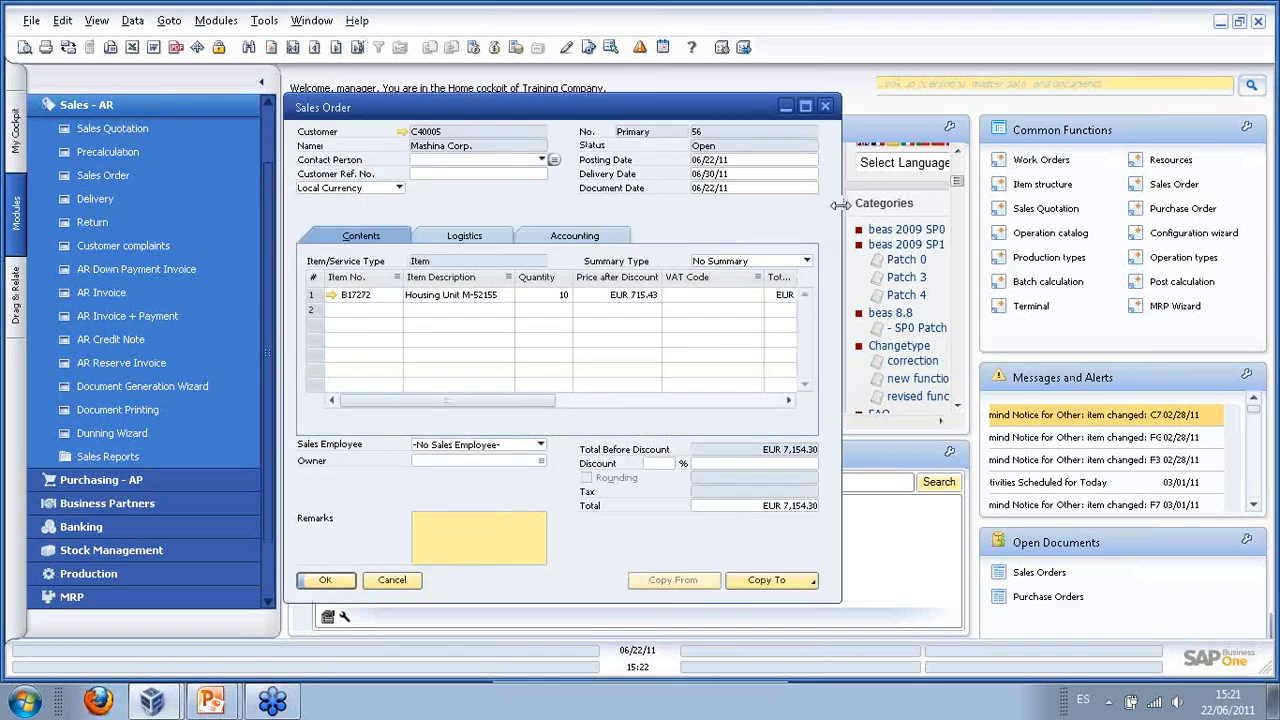
drag(841, 200, 1089, 200)
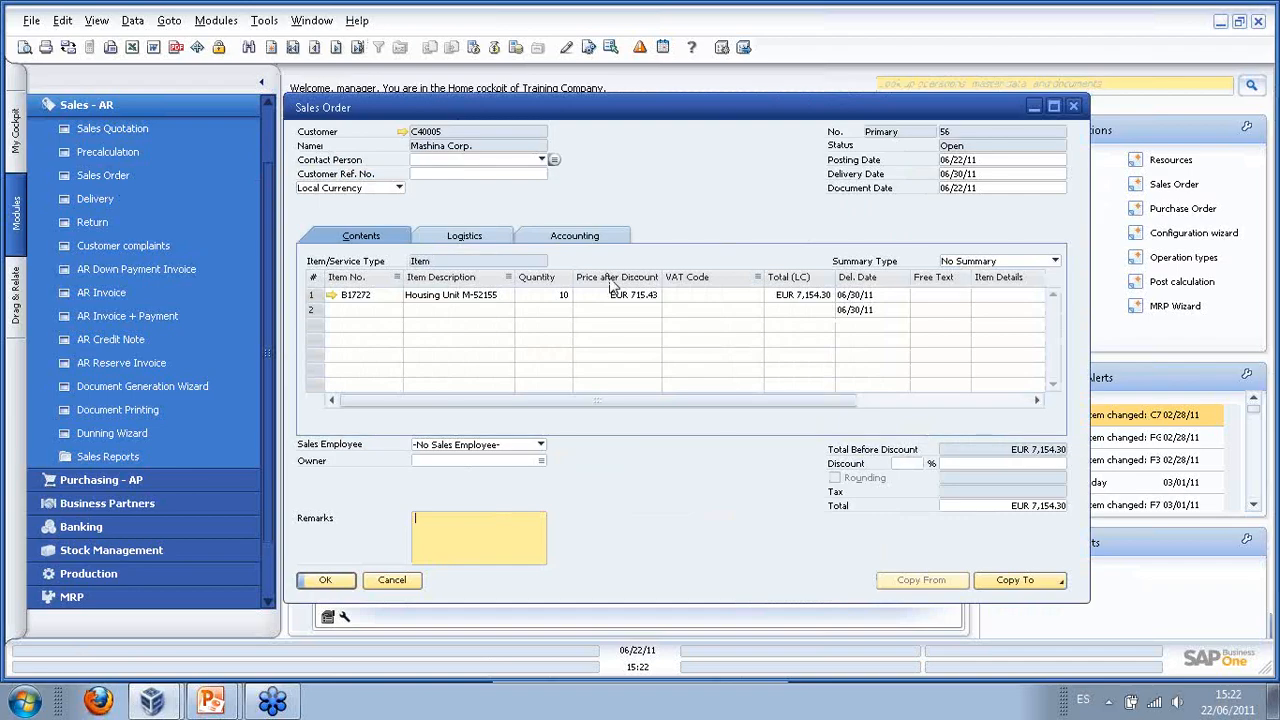
click(455, 295)
right_click(455, 295)
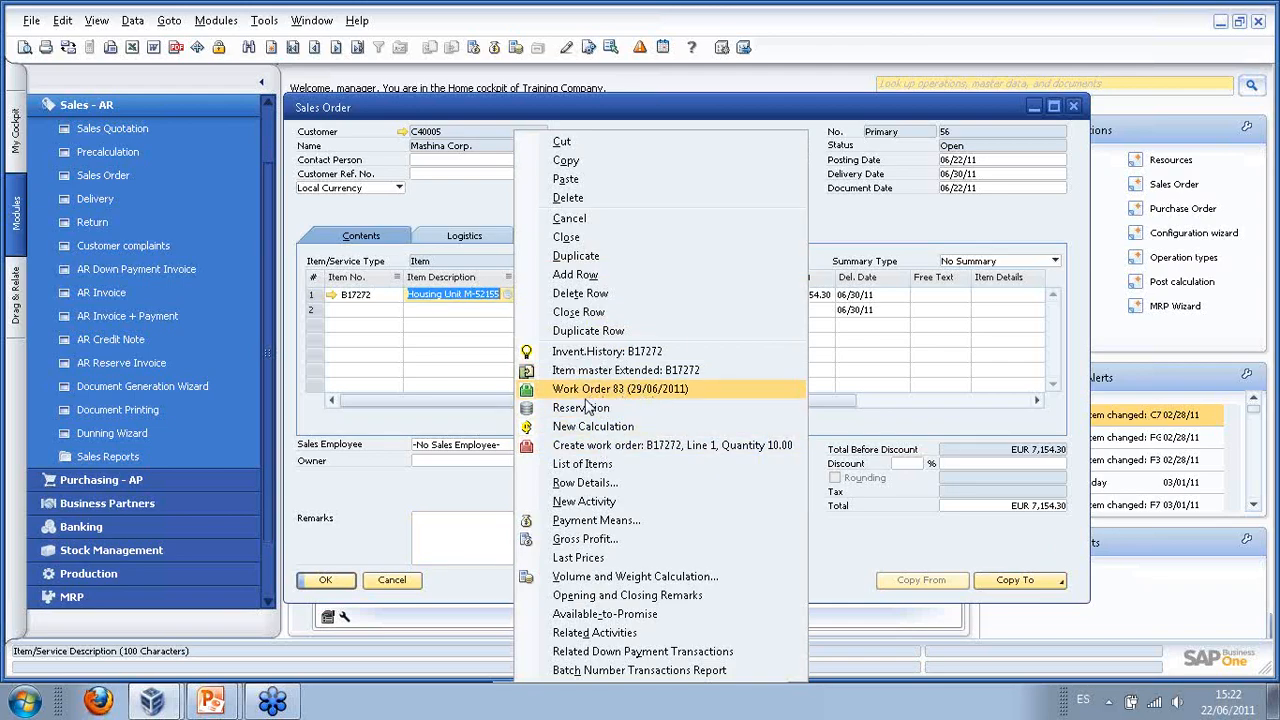
click(816, 124)
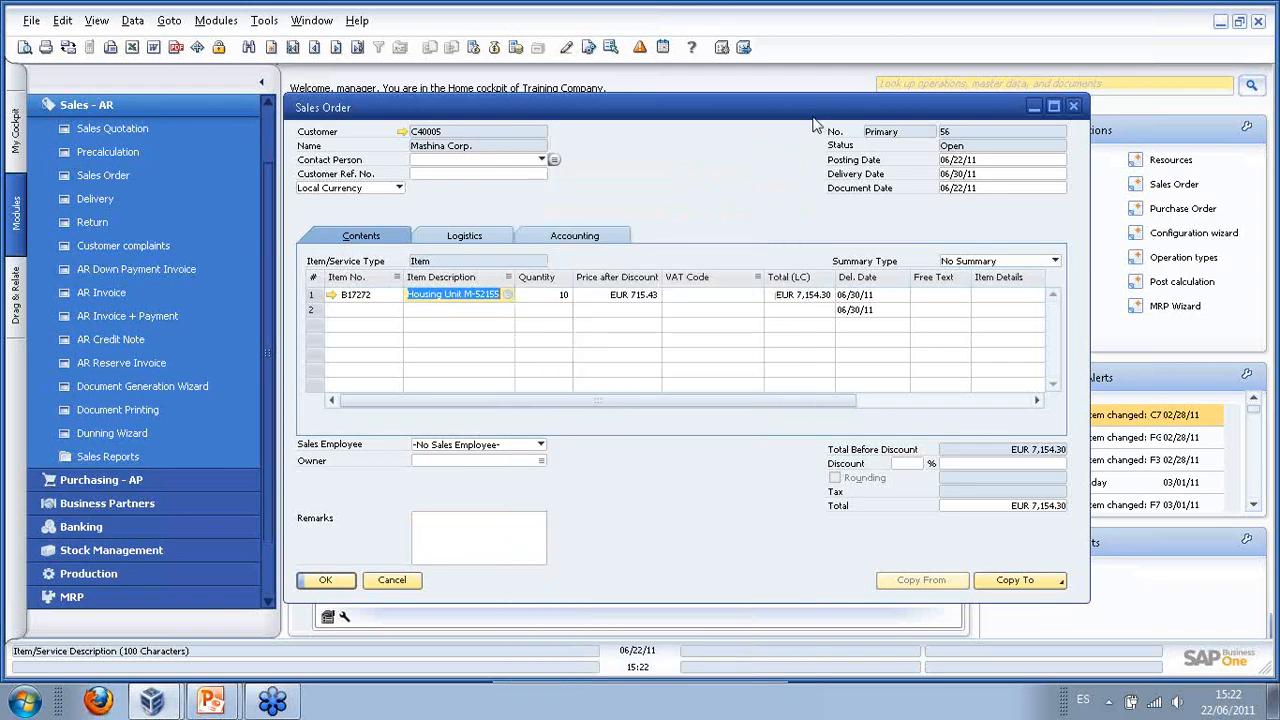
click(270, 47)
- Enter customer ADA Technologies with a line of 5 × item B17272 Housing Unit M-52155
click(542, 131)
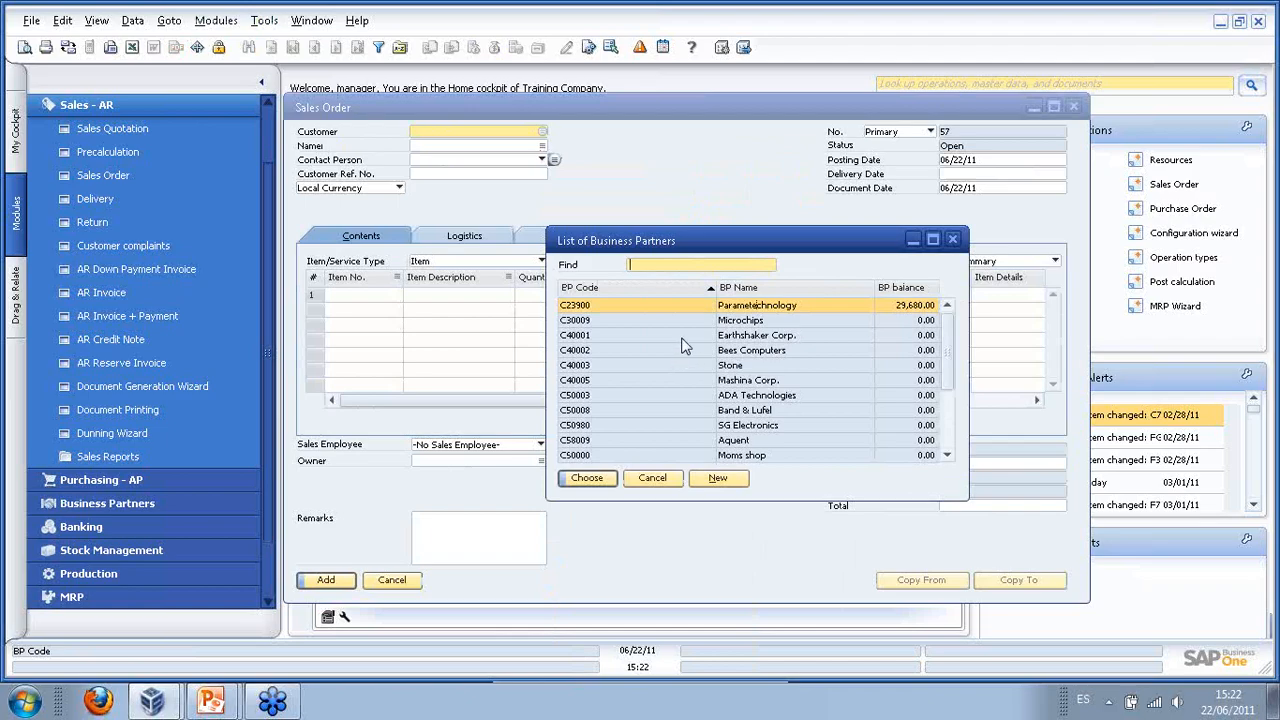
double_click(686, 396)
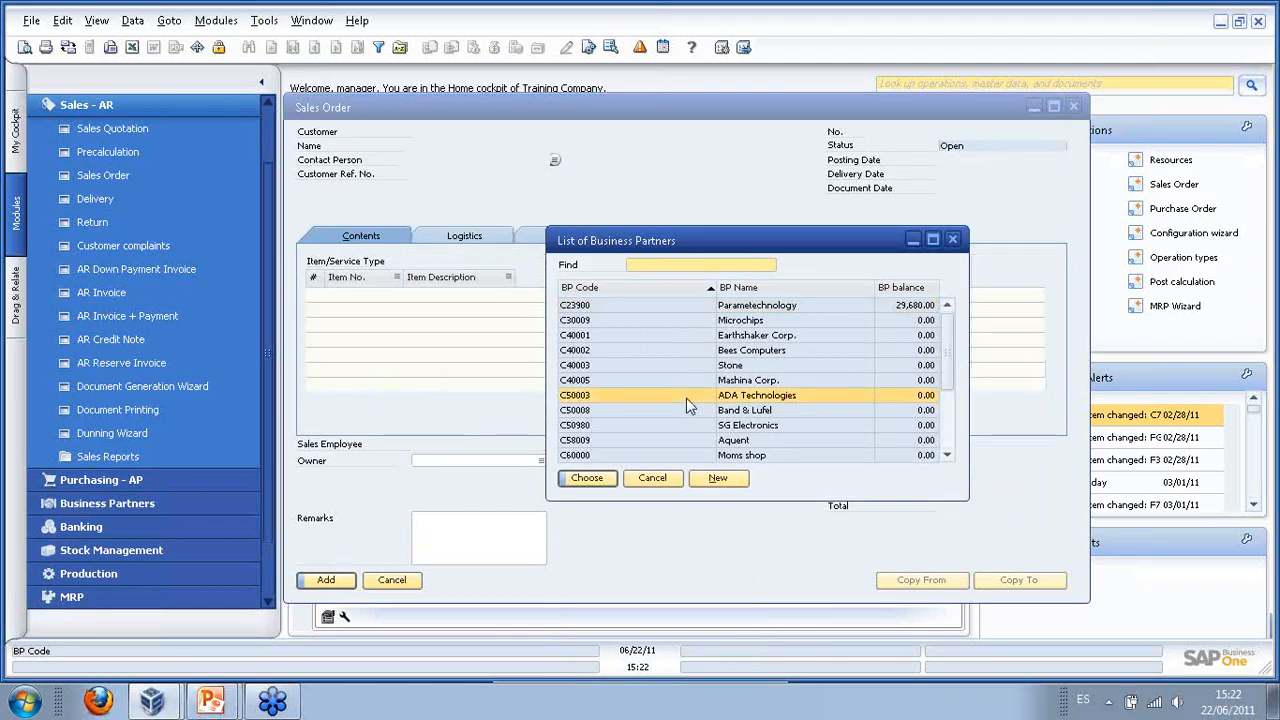
click(383, 306)
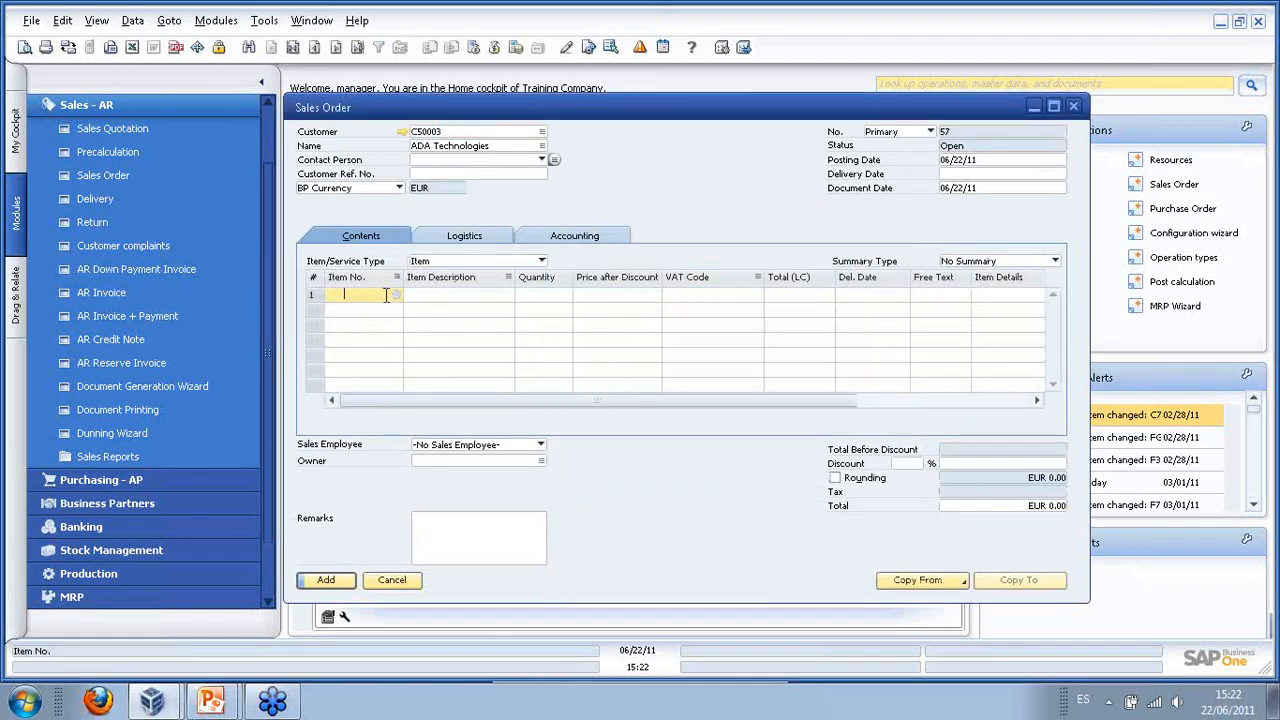
key(Tab)
text(b17)
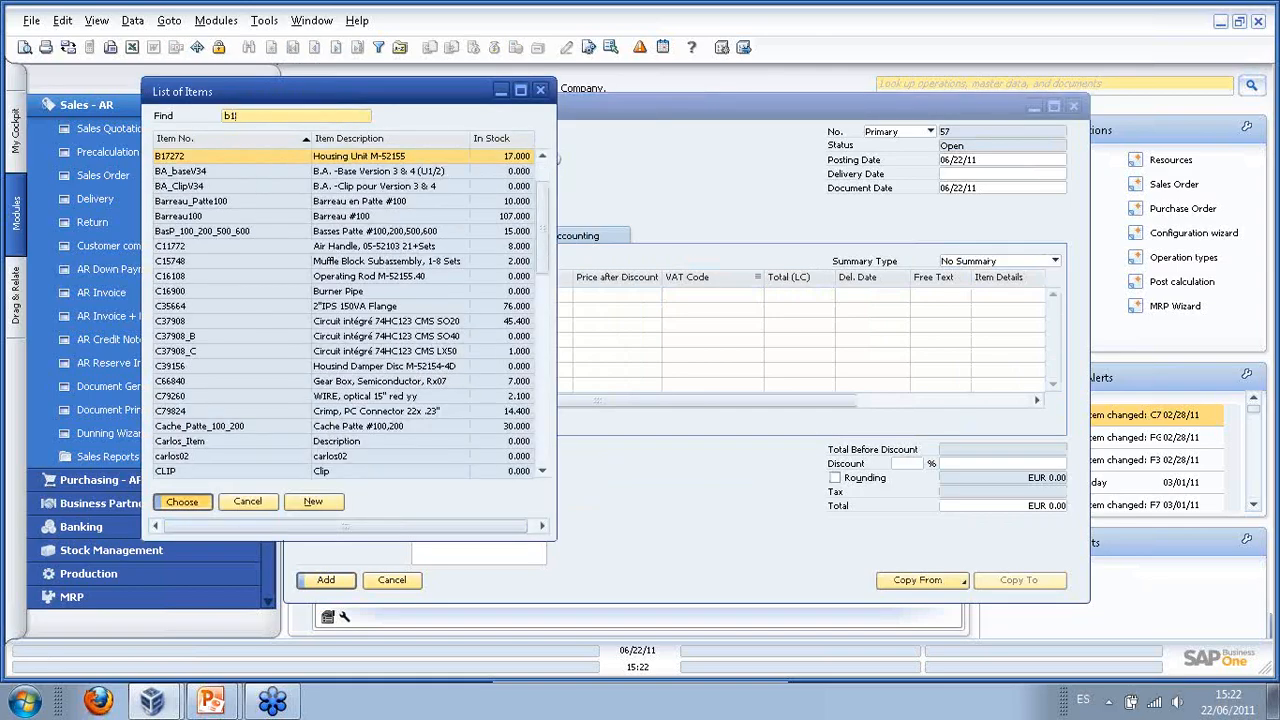
key(Return)
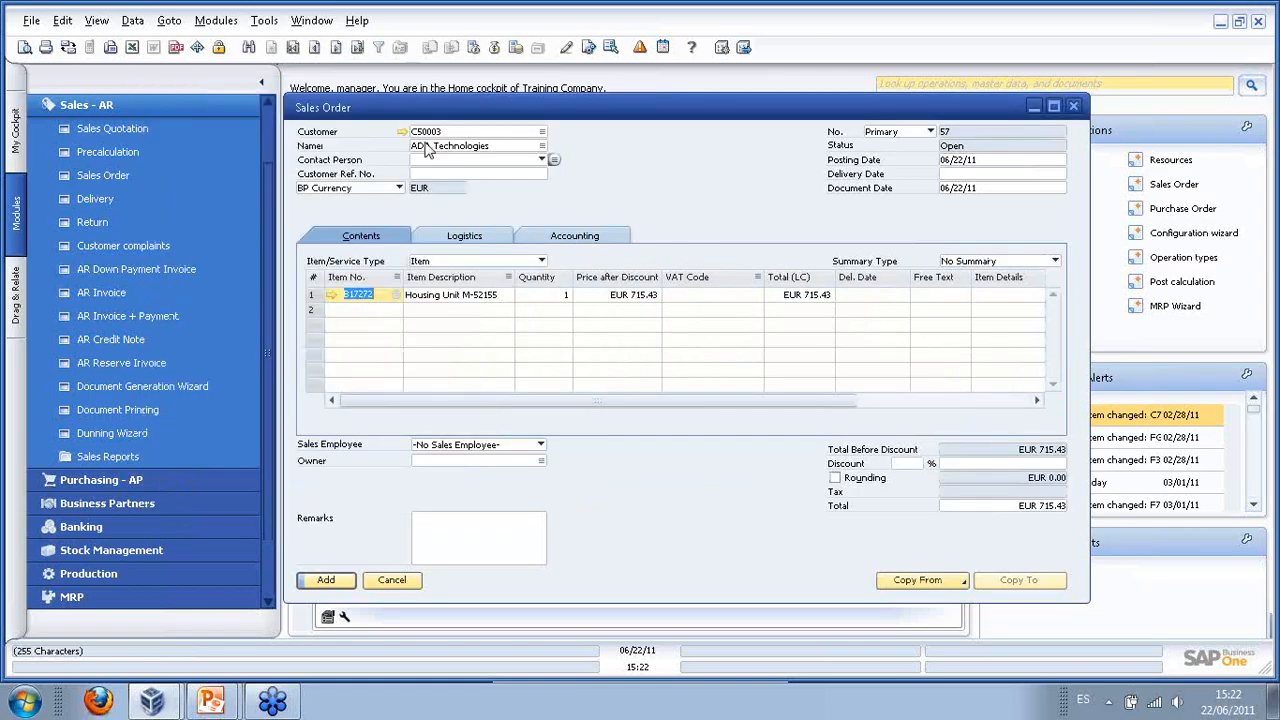
key(Tab)
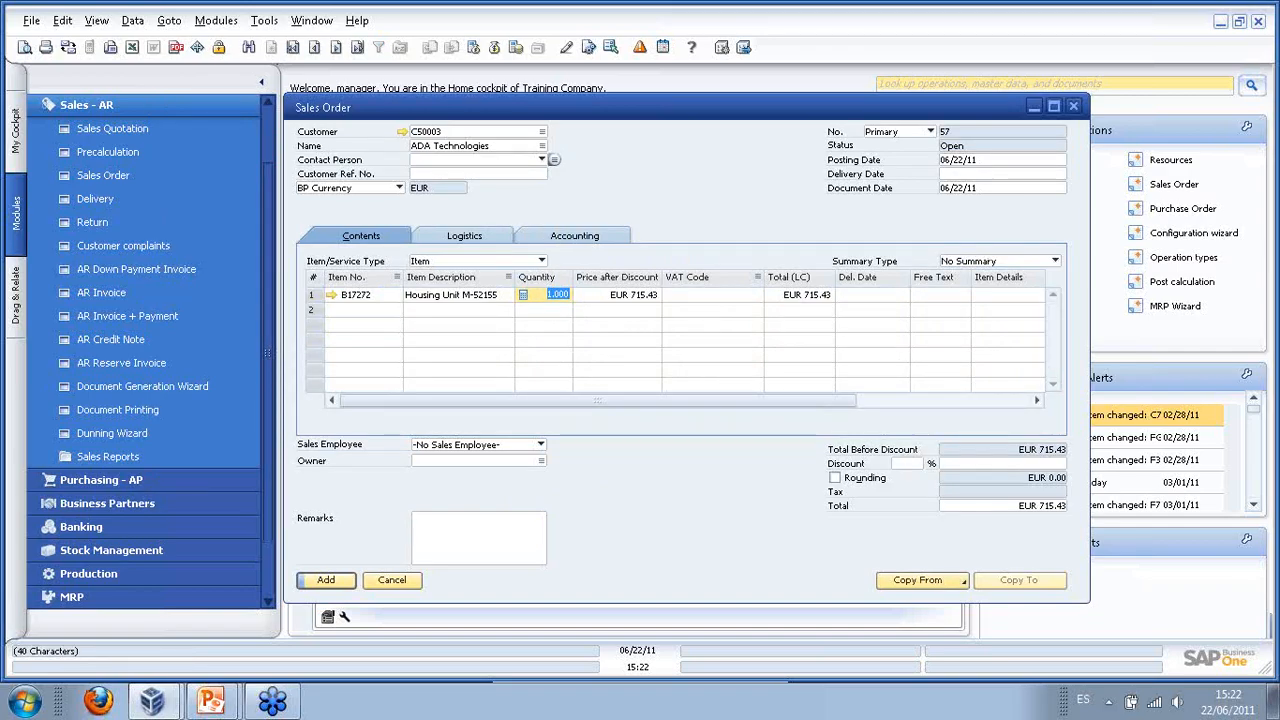
text(5)
key(Tab)
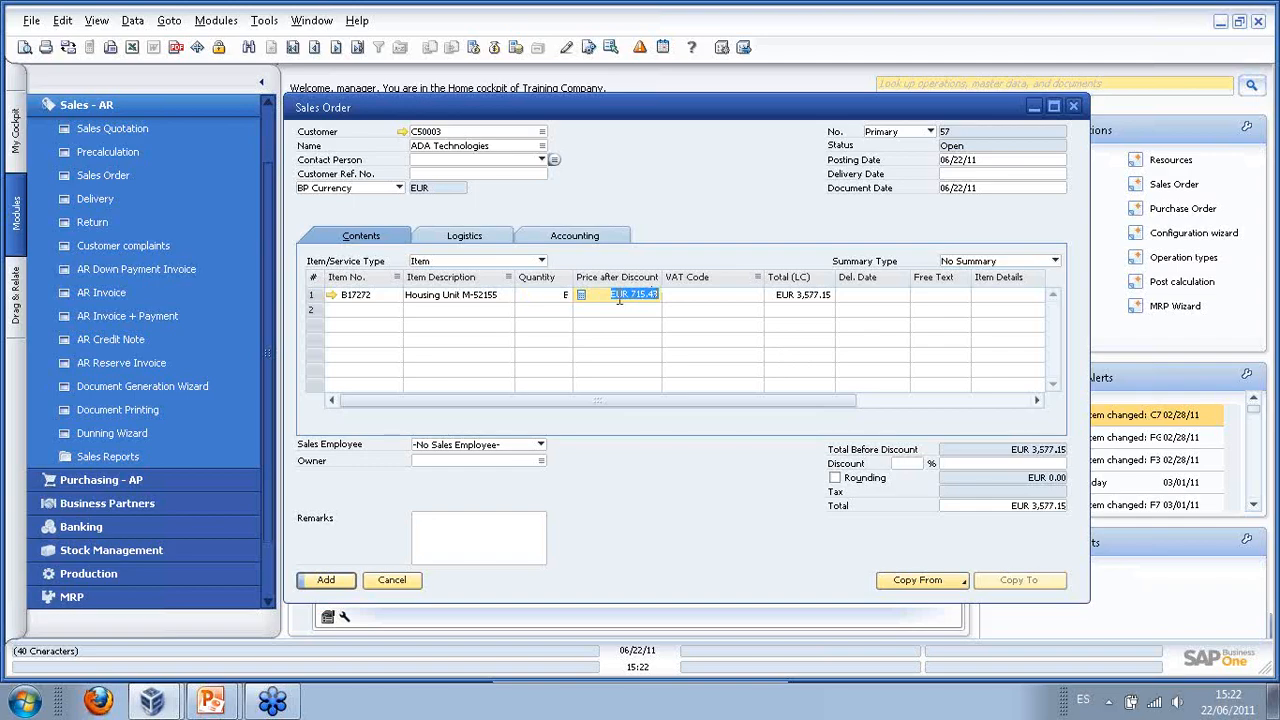
- Set delivery date 06/30/11 for all rows and add the order, accepting the credit-limit warning
click(976, 174)
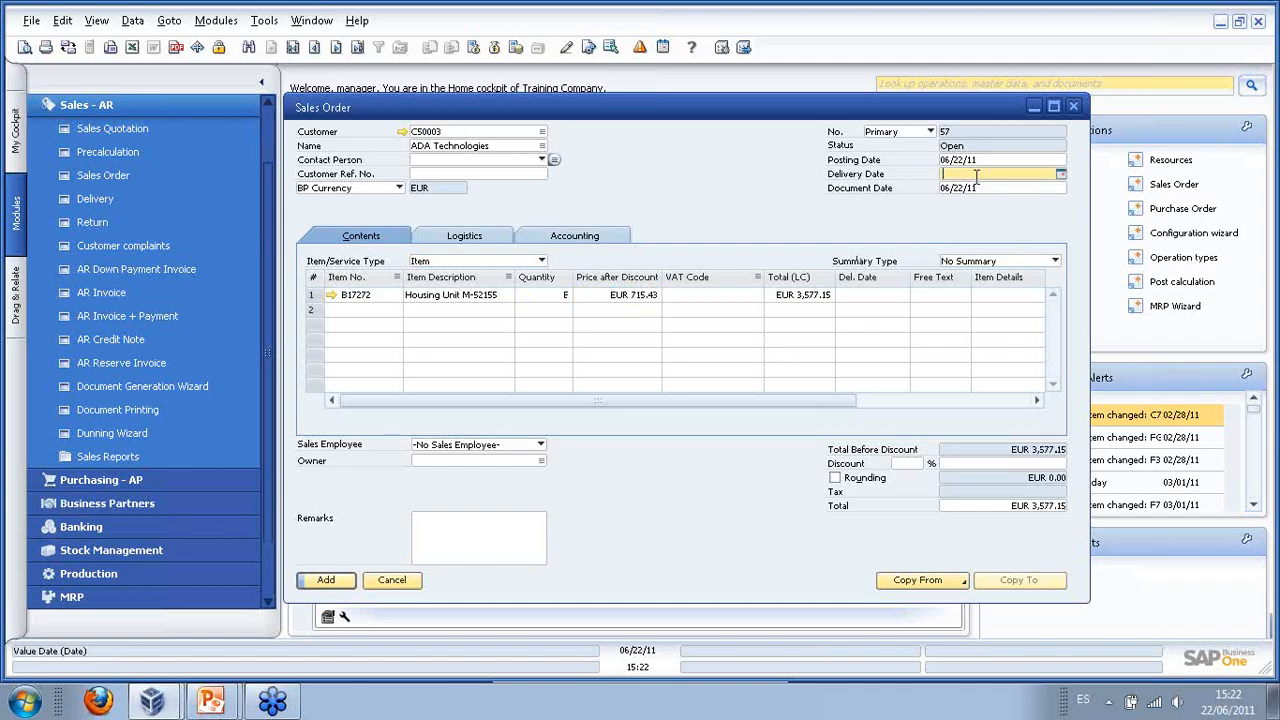
text(30)
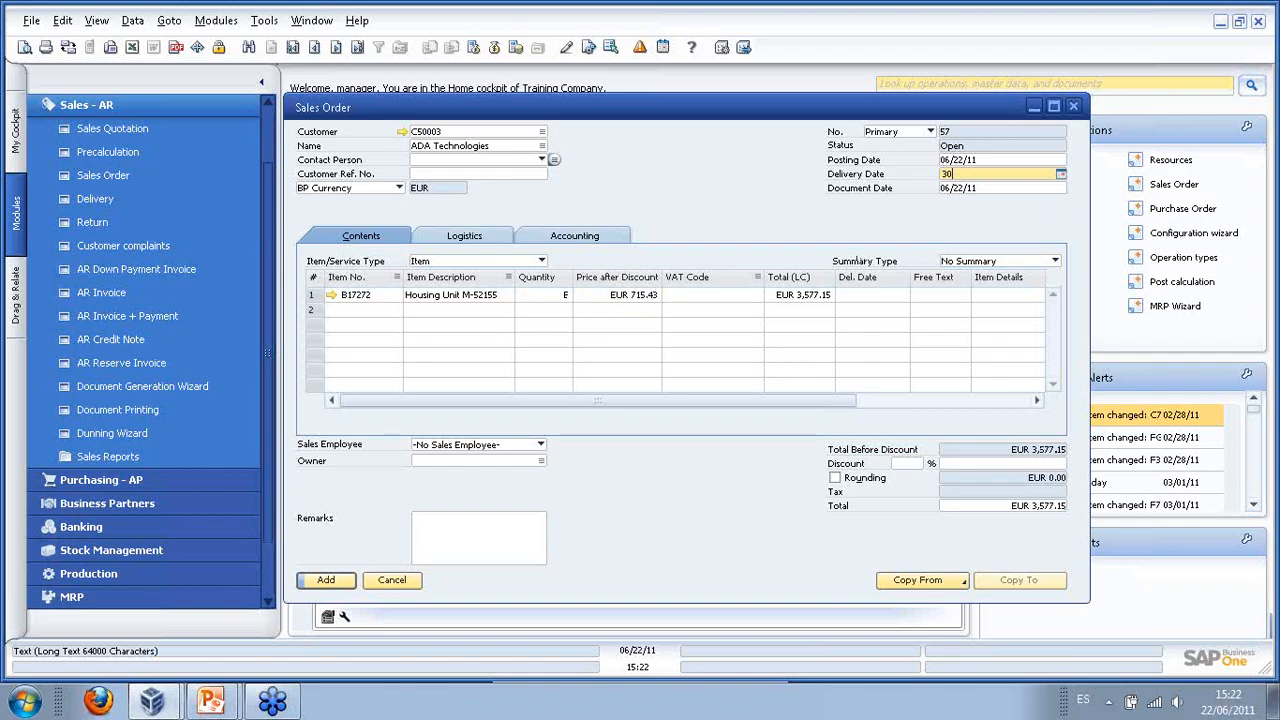
key(Tab)
click(446, 363)
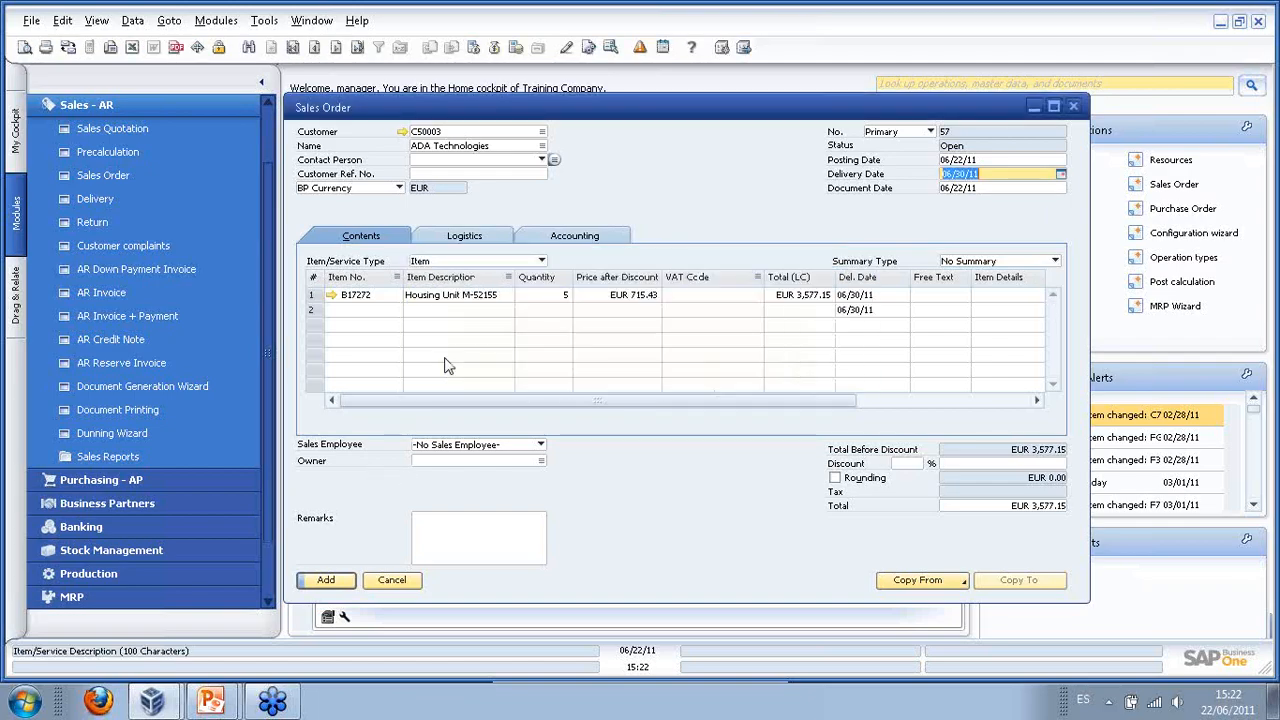
right_click(403, 304)
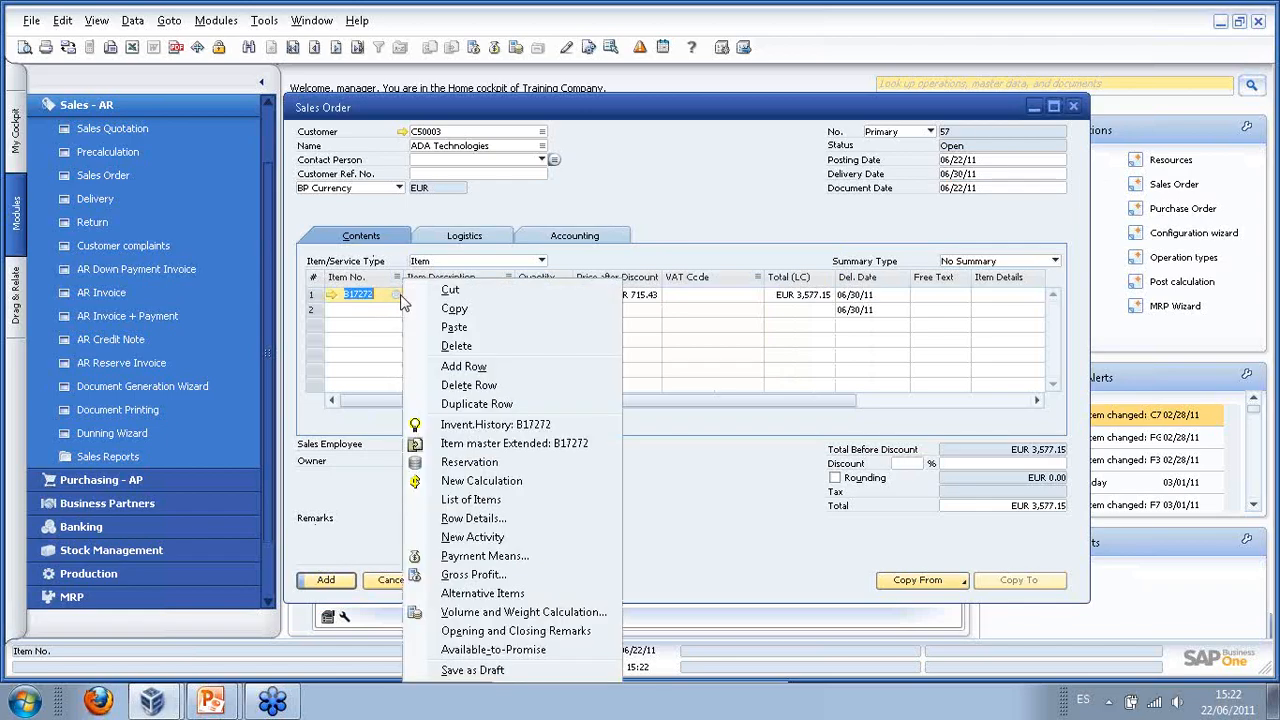
click(333, 582)
click(449, 362)
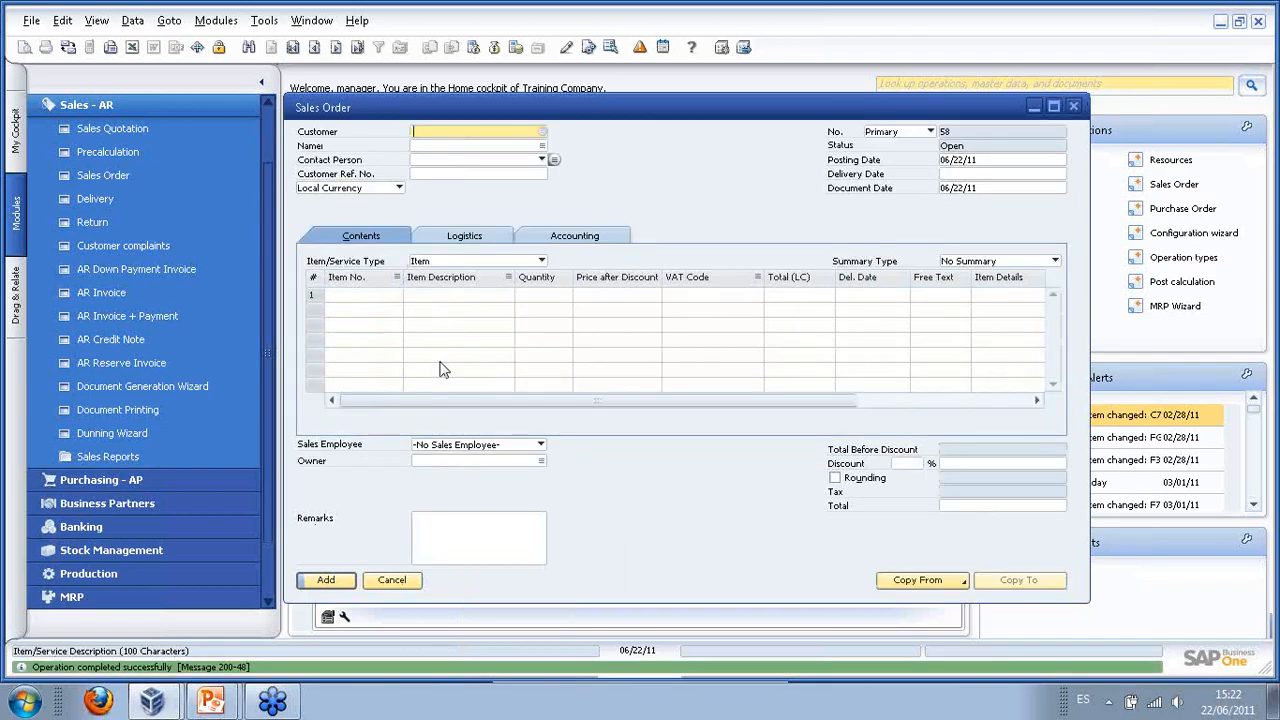
- Create a work order from order 57's Housing Unit line and open the linked work order 86
click(356, 47)
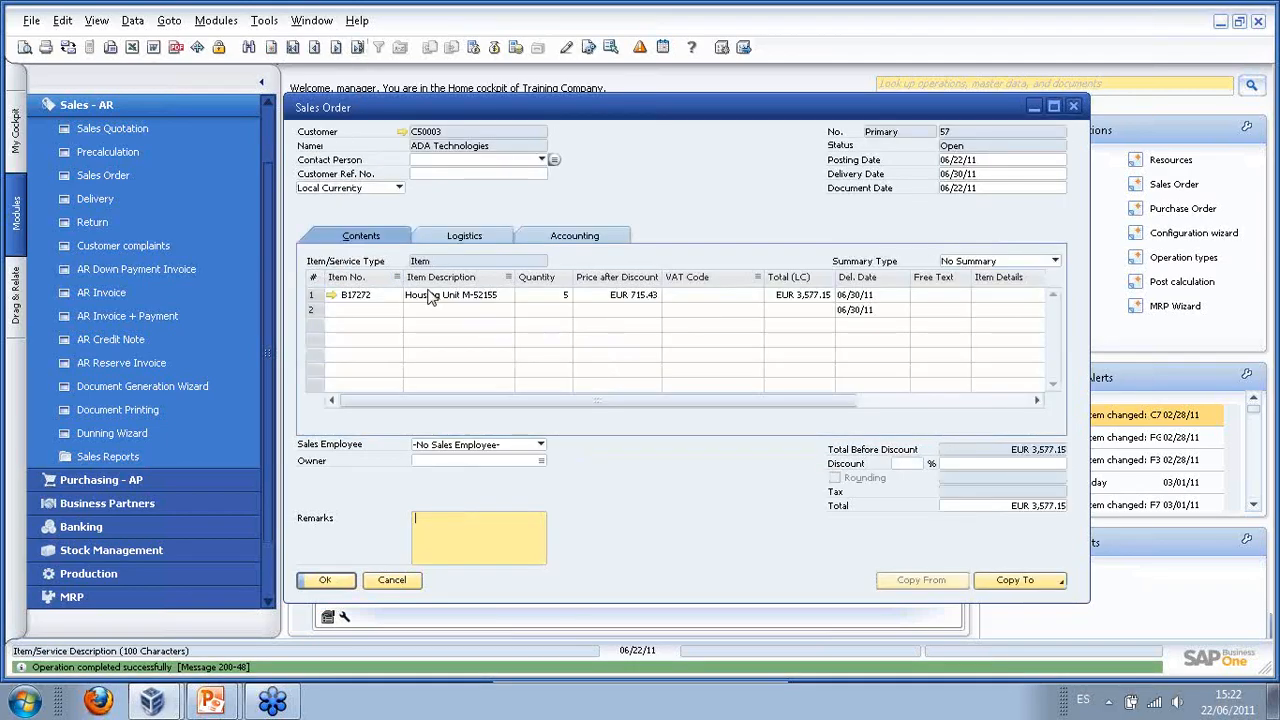
right_click(424, 292)
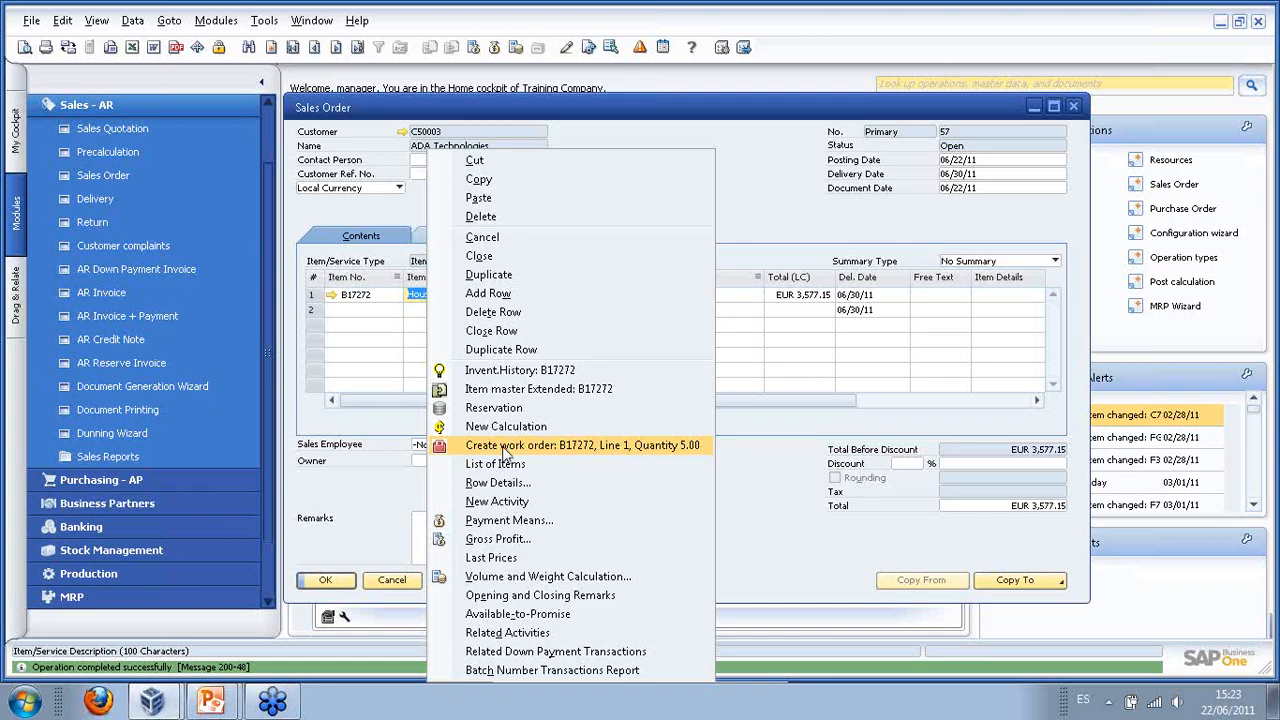
click(503, 452)
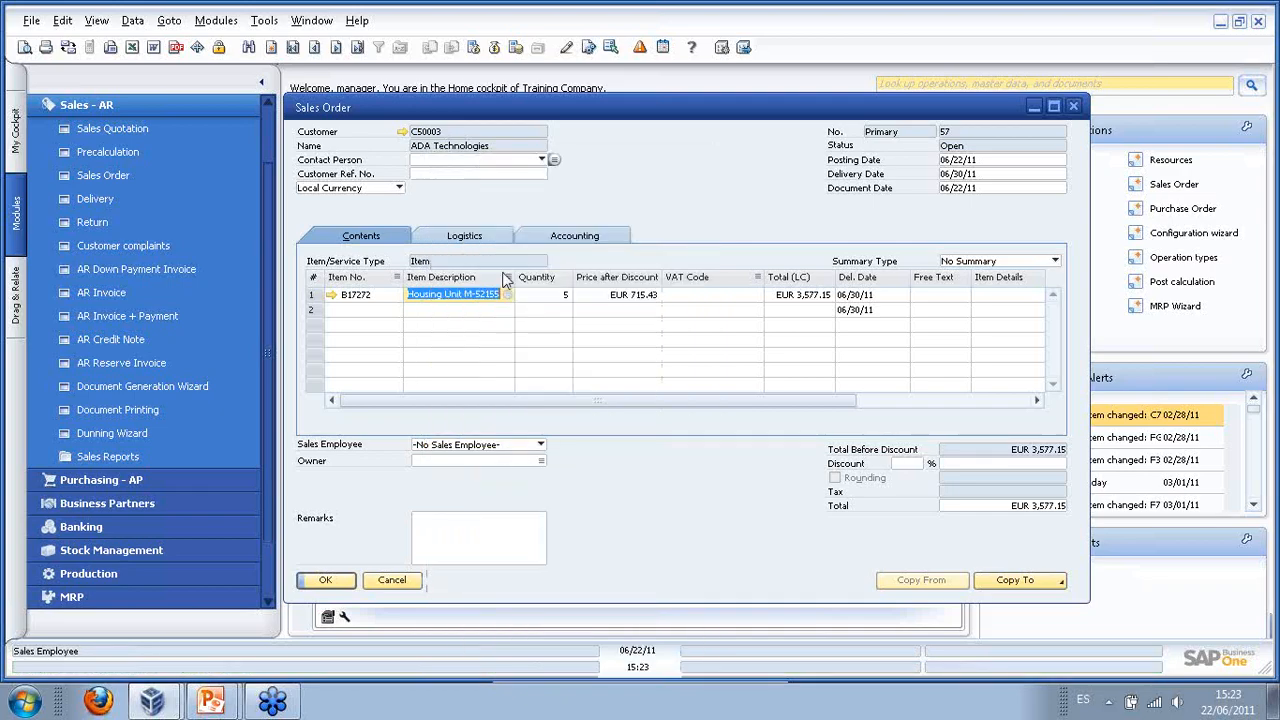
right_click(455, 296)
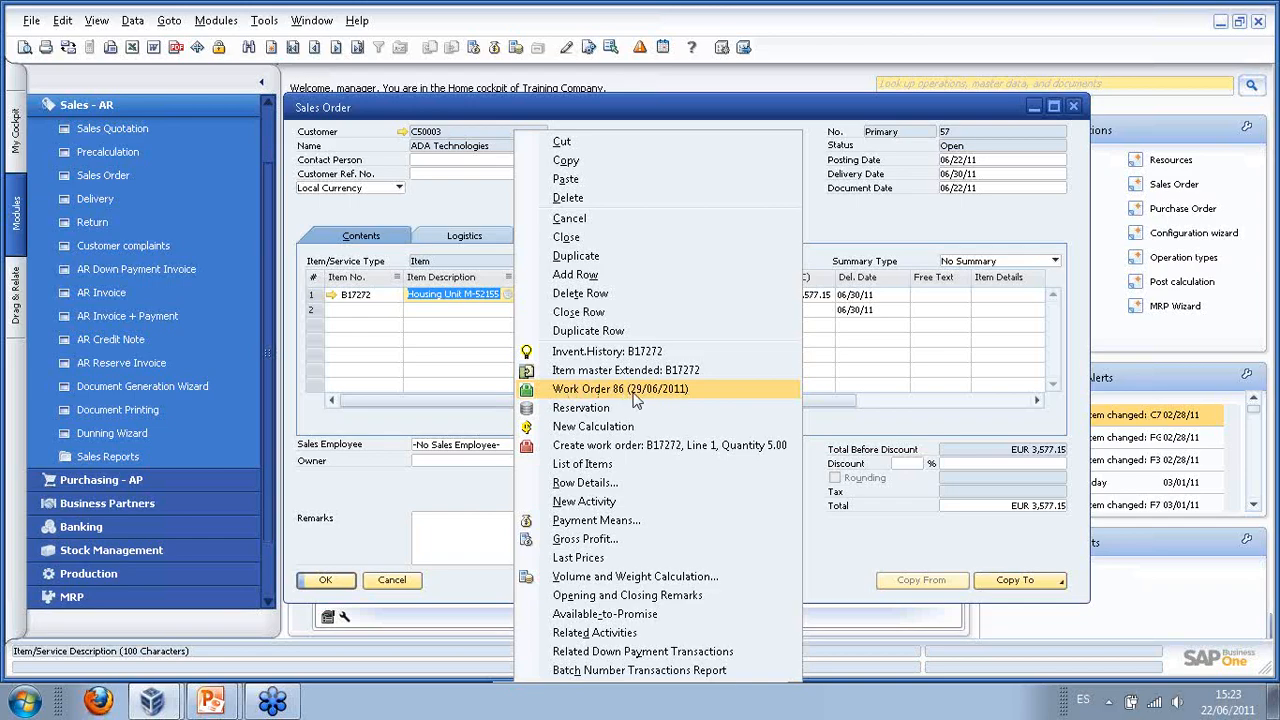
click(566, 390)
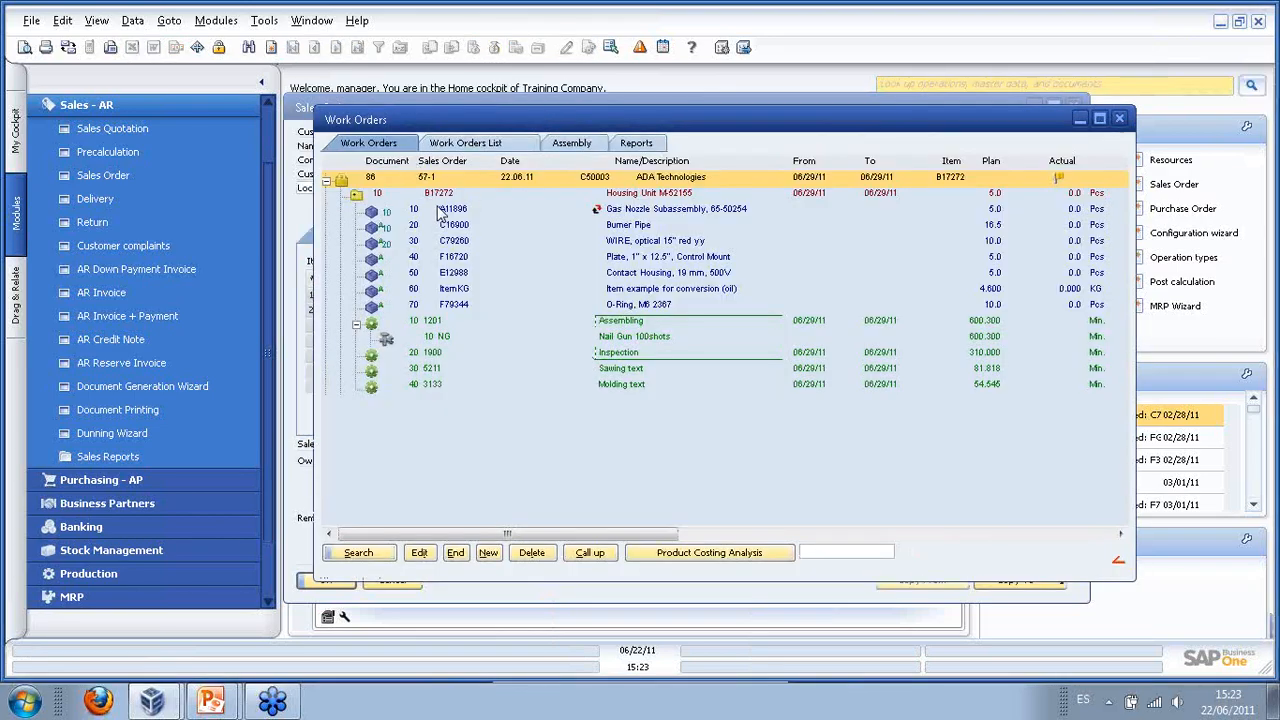
- Collapse the Assembling operation and open work order 86 in its Work order document
click(589, 199)
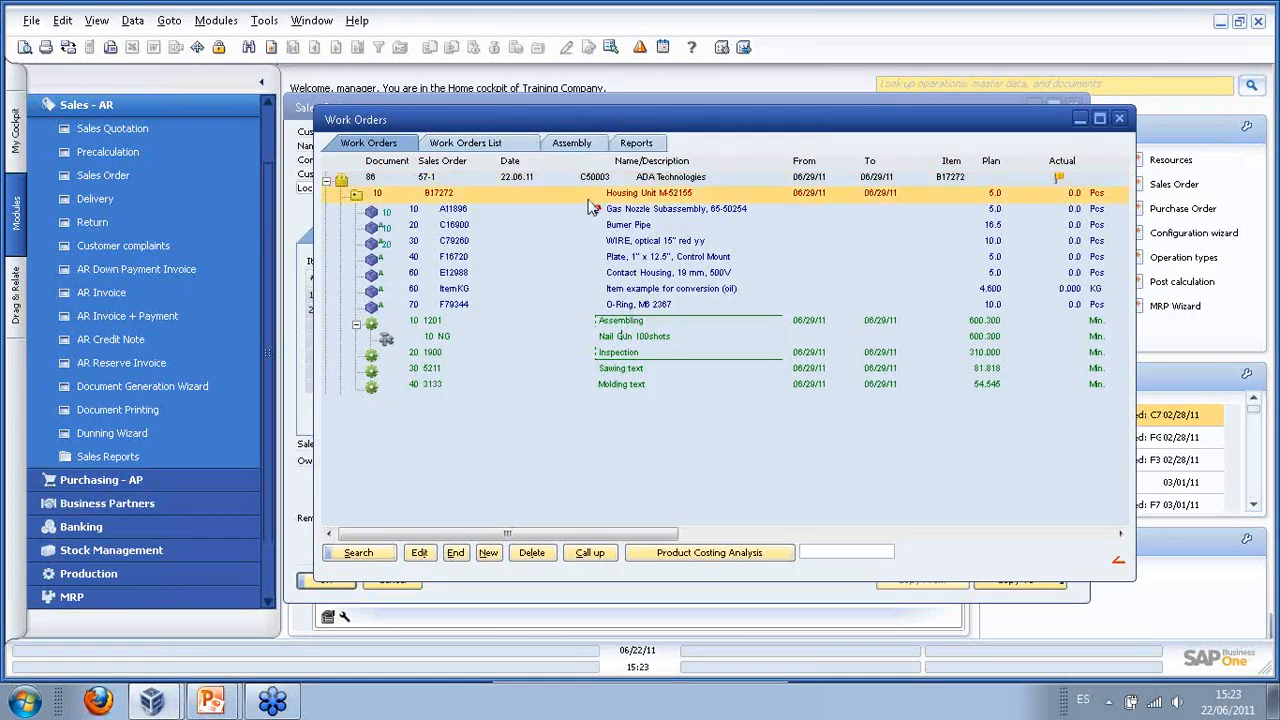
click(358, 330)
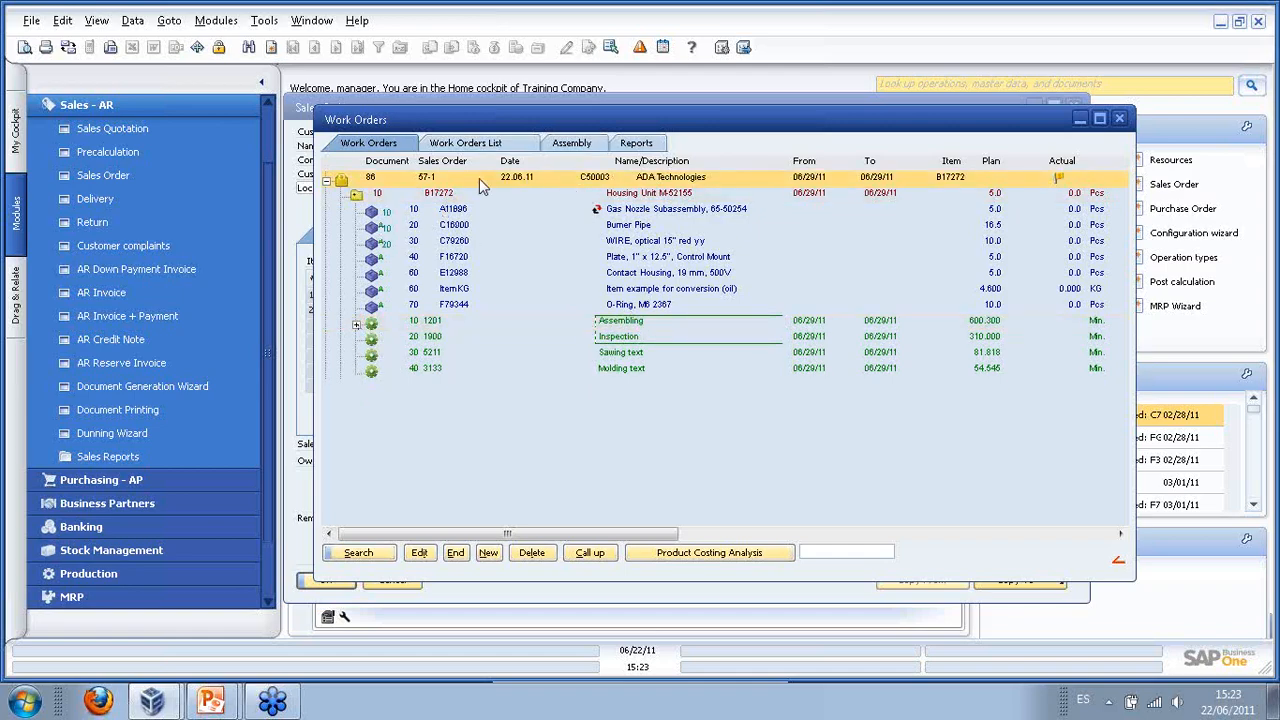
double_click(650, 178)
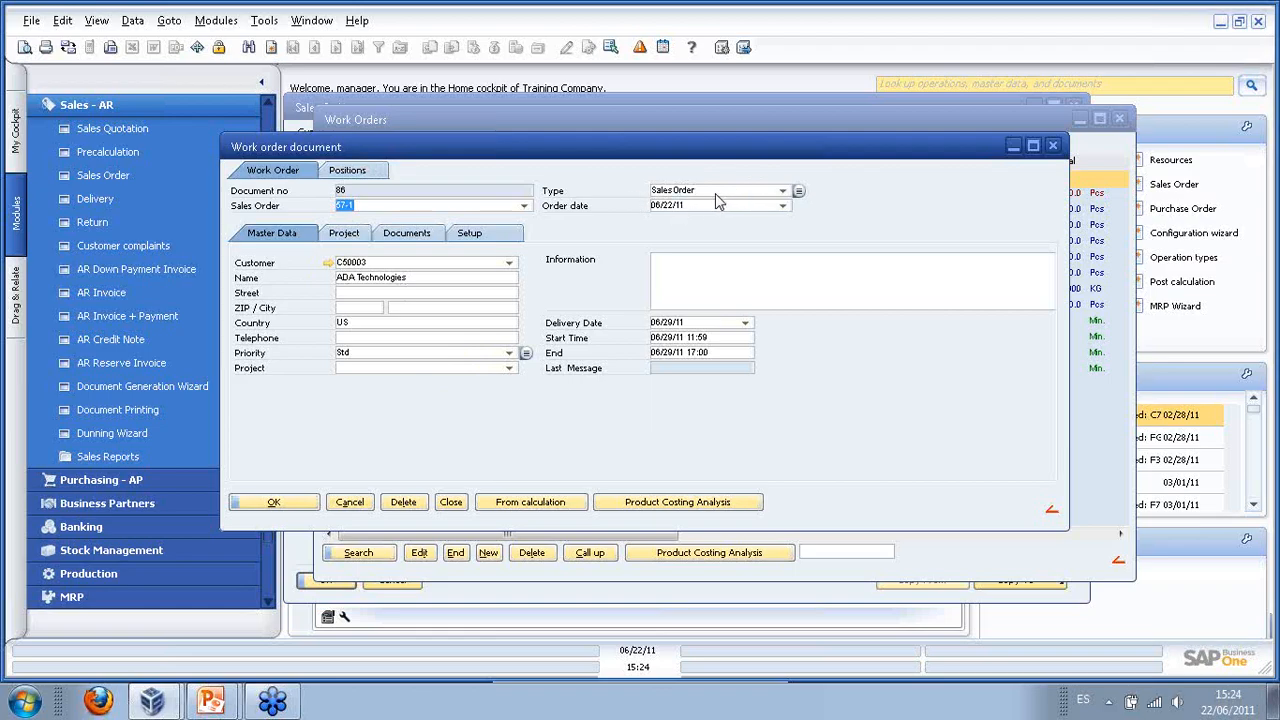
- Inspect the SalesOrder production type's automatic scheduling settings, then close them and confirm work order 86
click(800, 193)
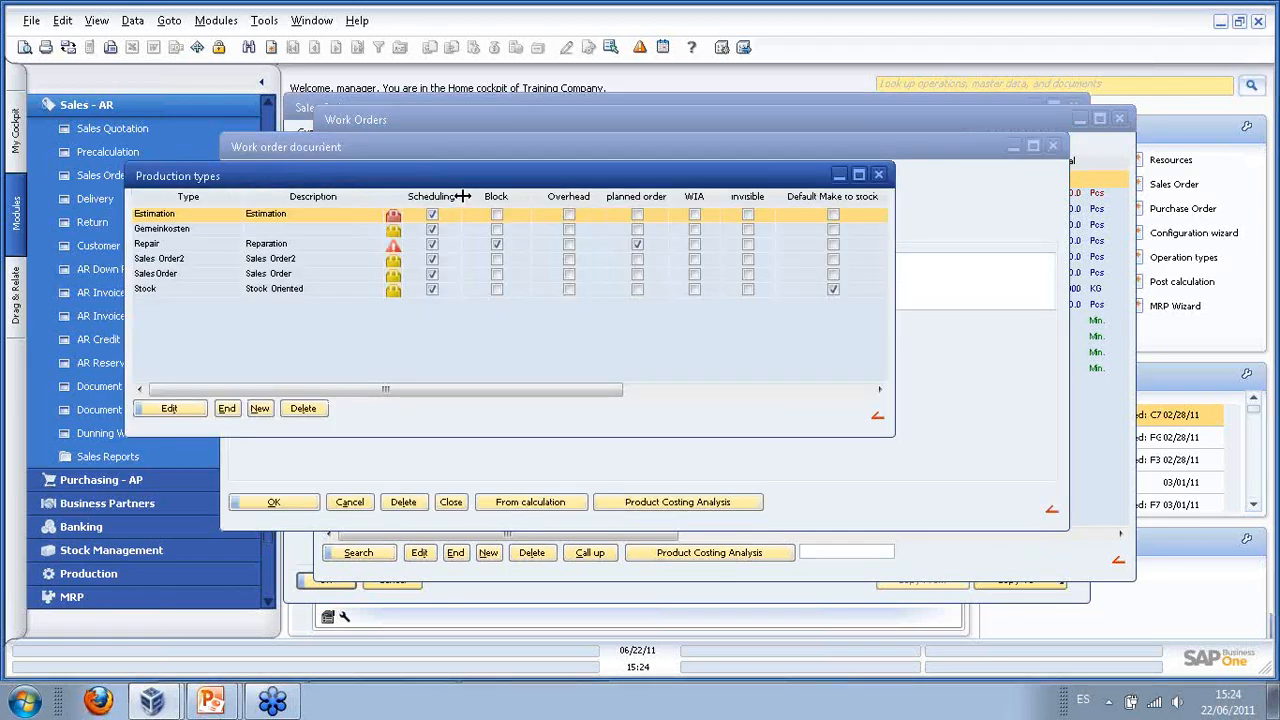
drag(893, 210, 1110, 221)
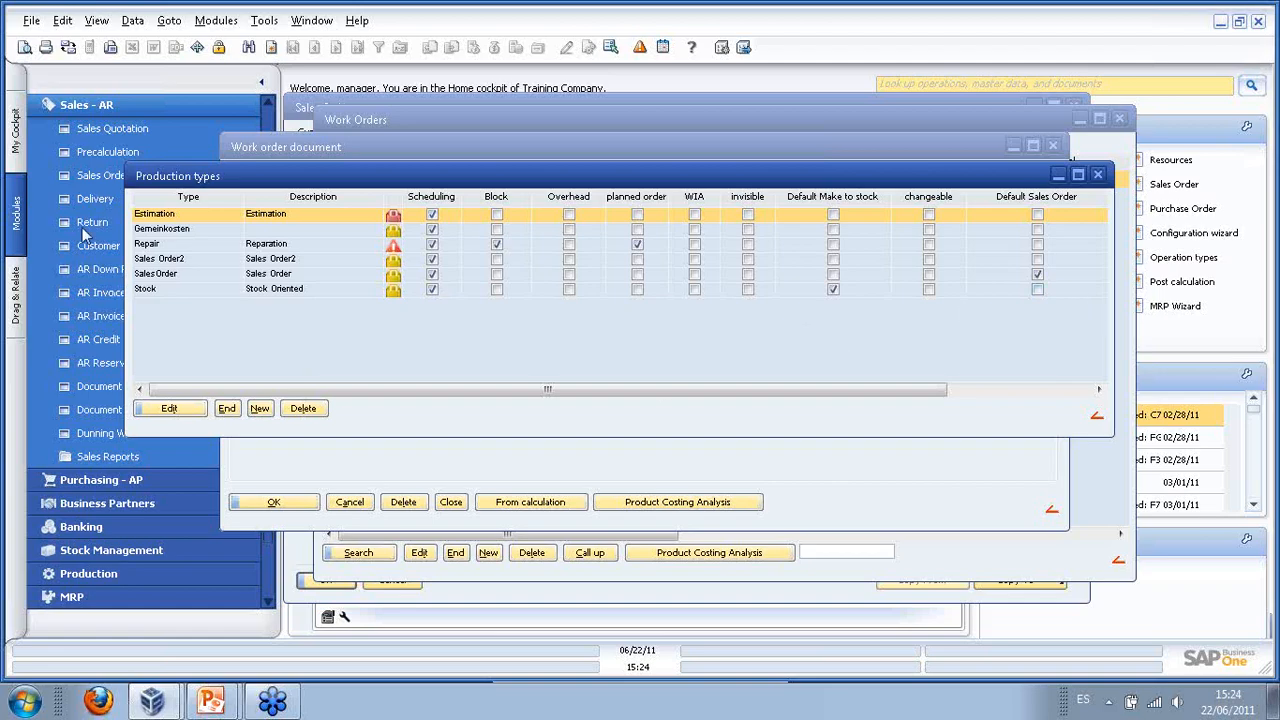
double_click(179, 278)
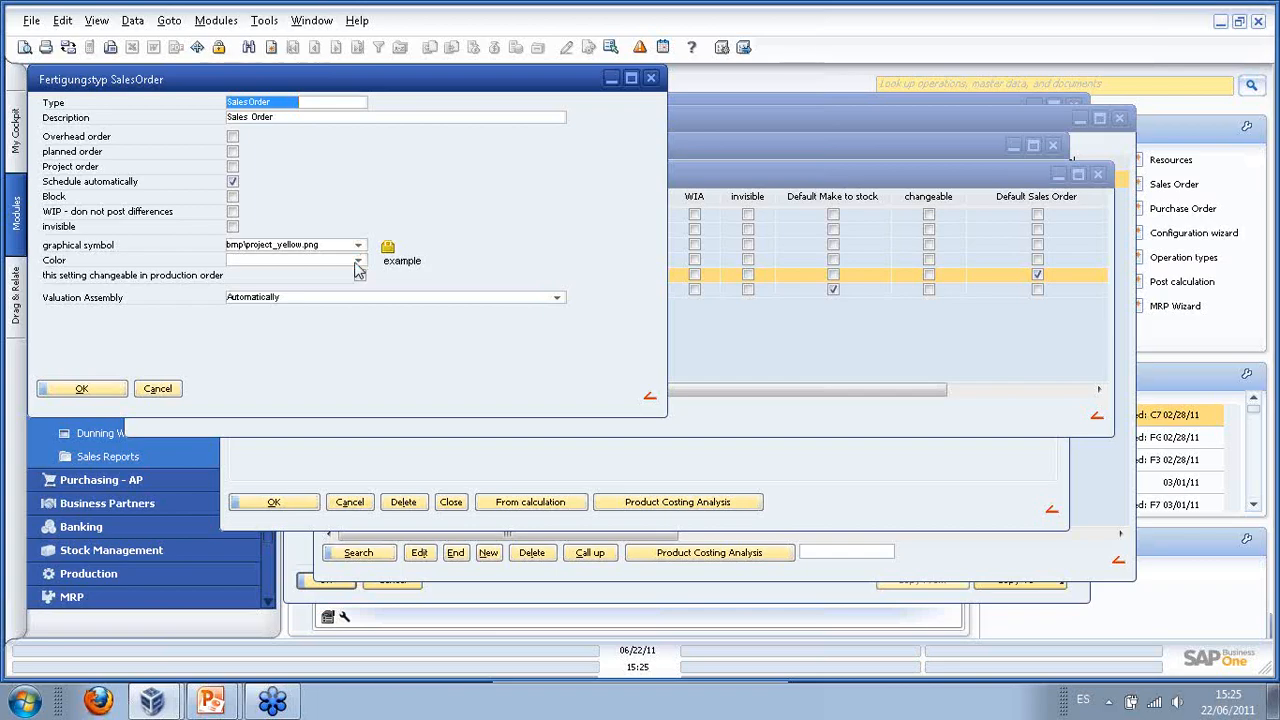
click(81, 388)
click(226, 409)
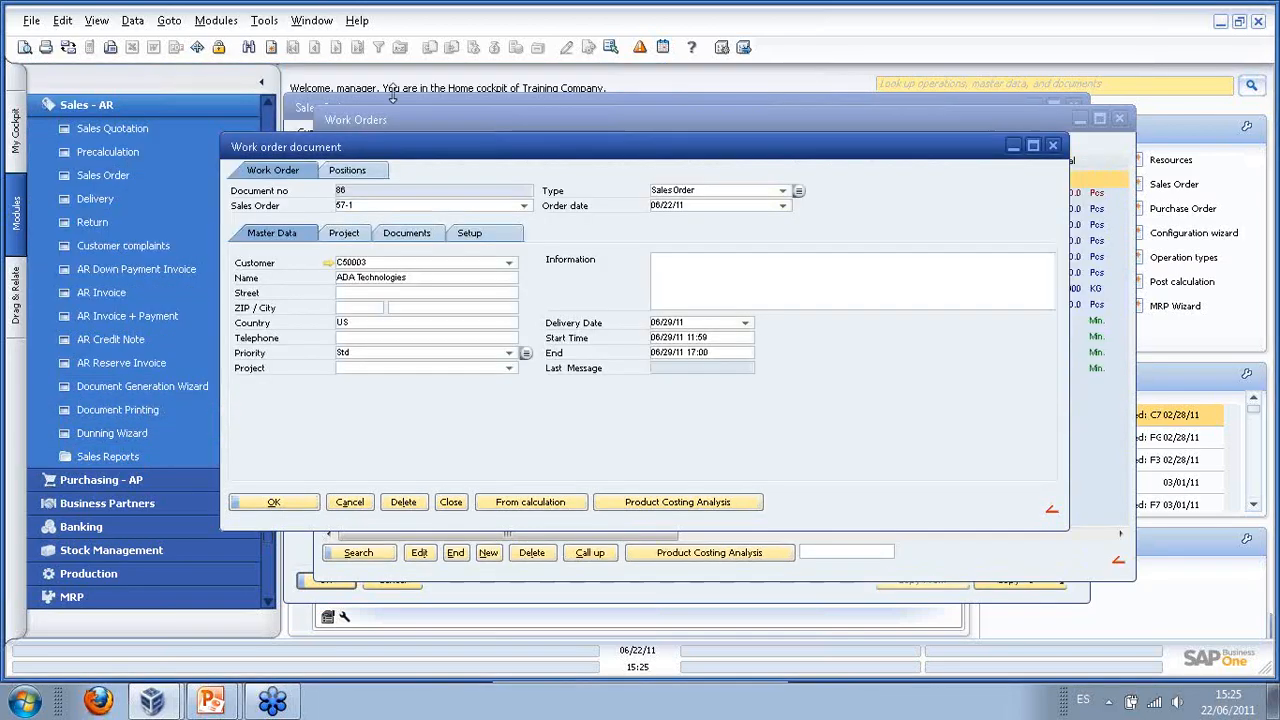
click(286, 503)
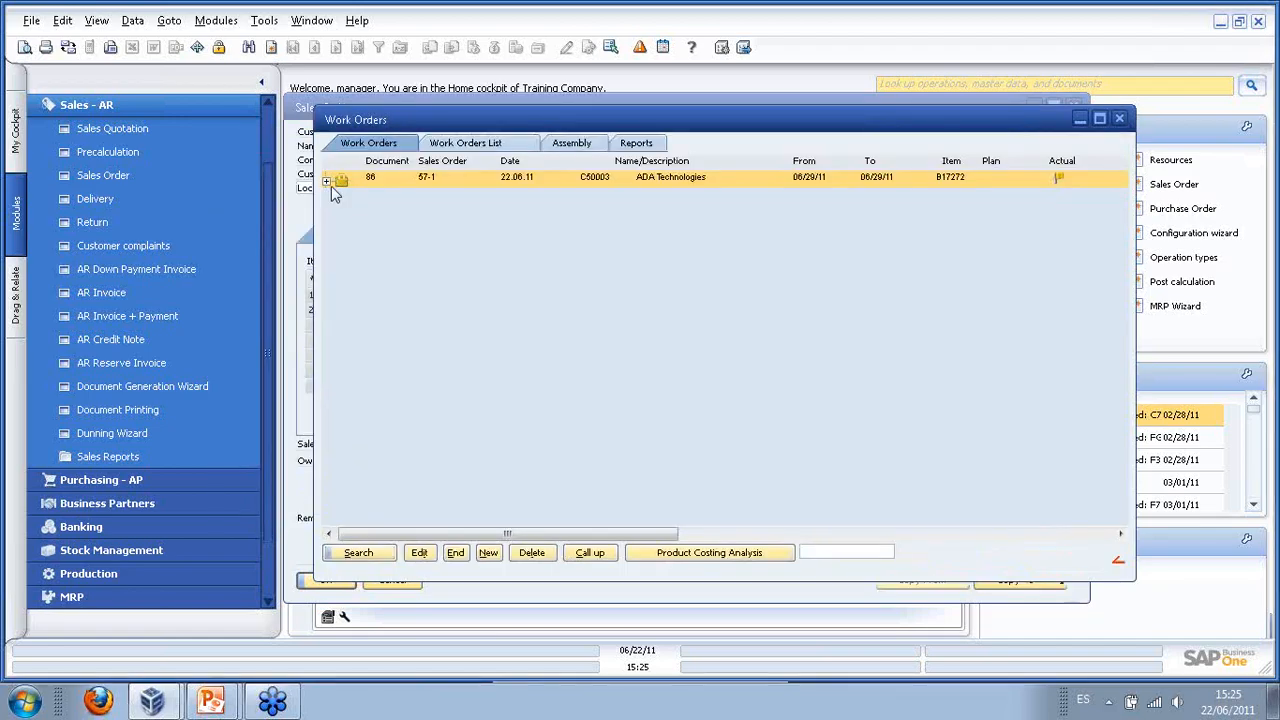
- Expand work order 86 and Housing Unit B17272 into components and operations, then rearrange the Work Orders and Sales Order windows
click(327, 181)
double_click(358, 196)
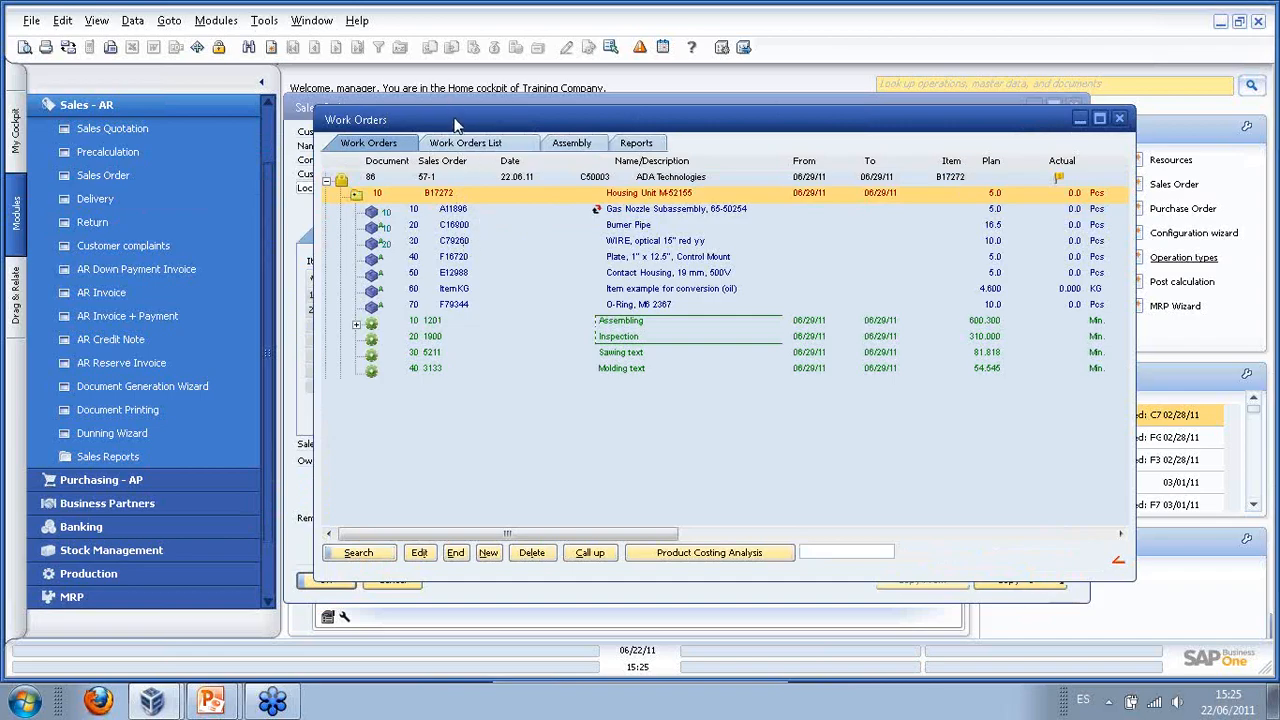
drag(455, 124, 445, 98)
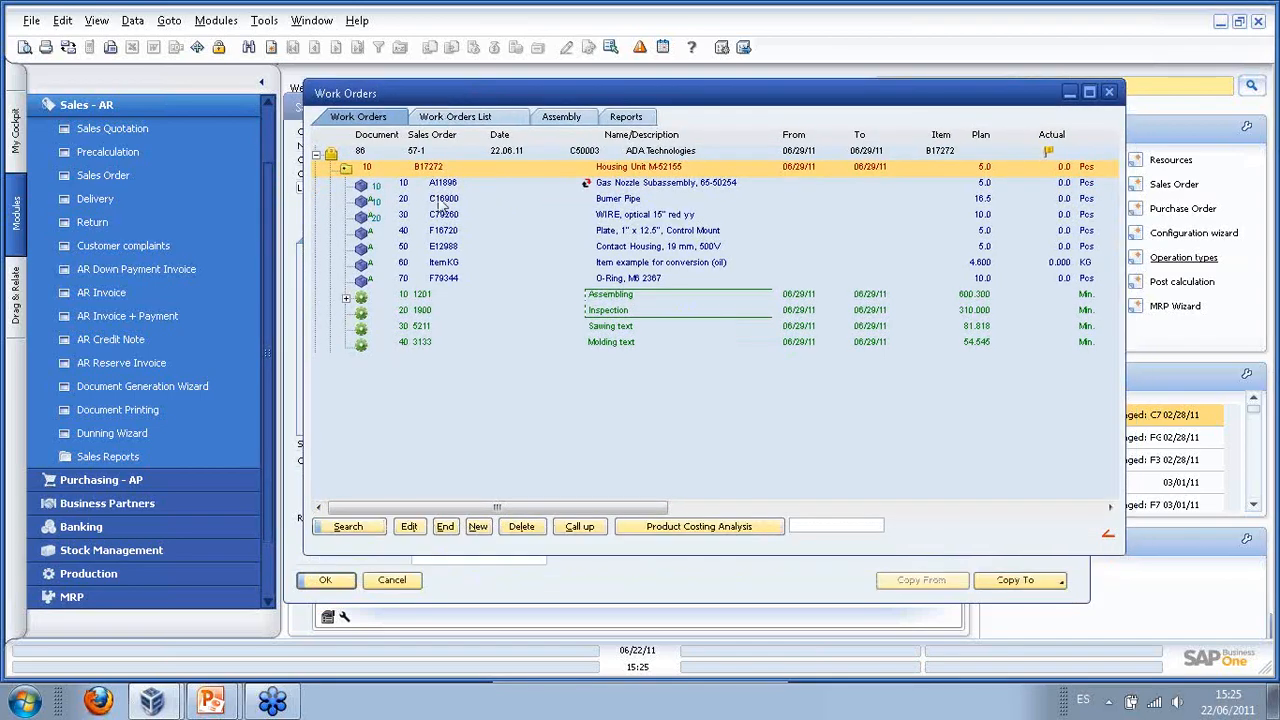
click(429, 186)
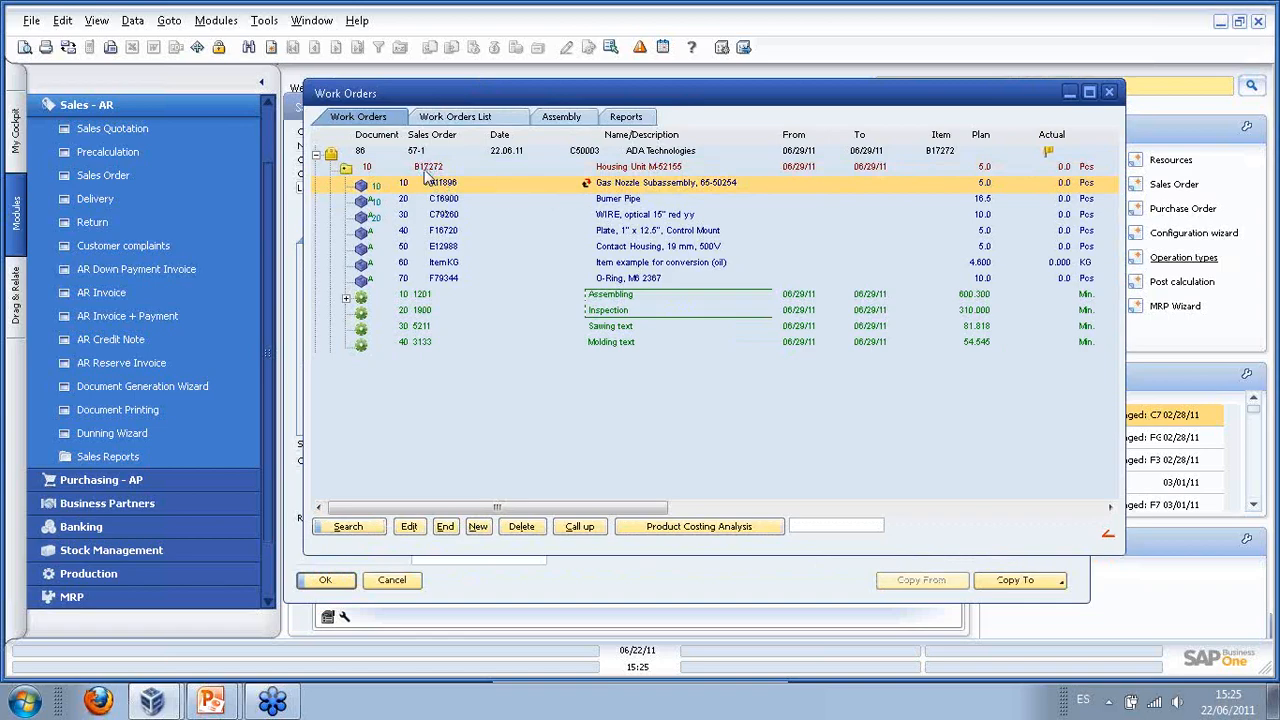
drag(896, 102, 652, 105)
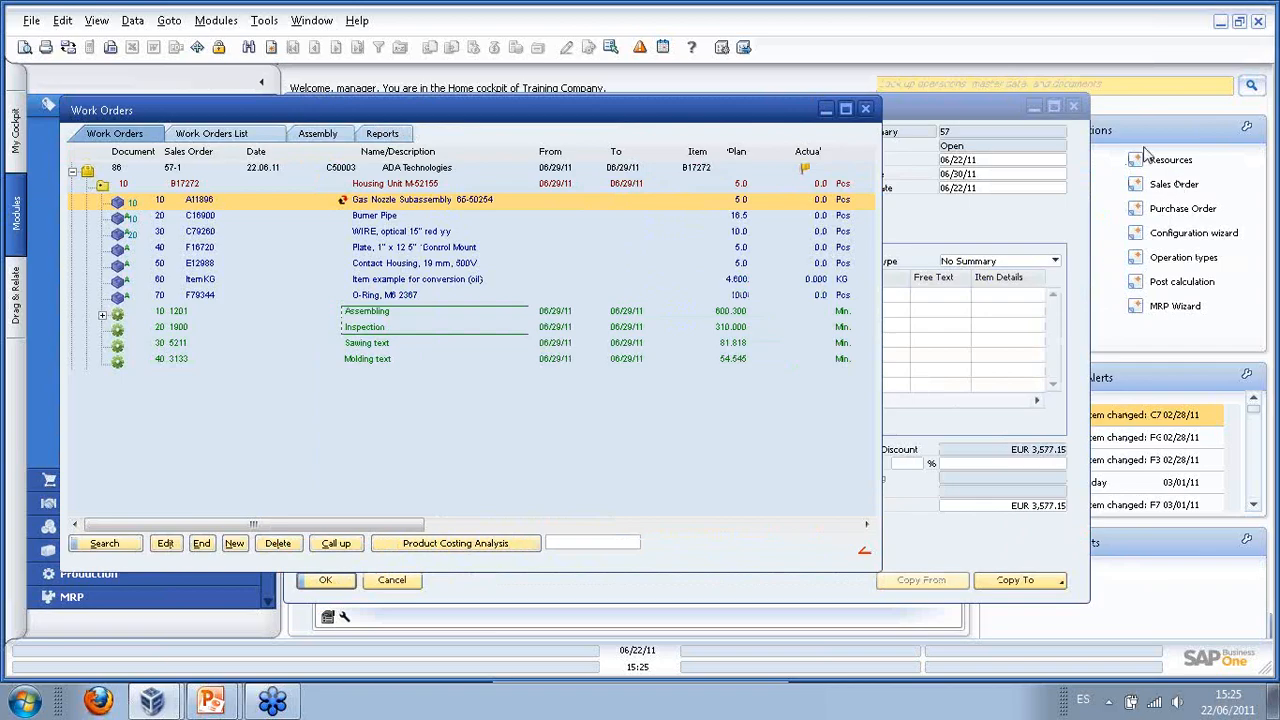
click(883, 120)
drag(881, 113, 846, 116)
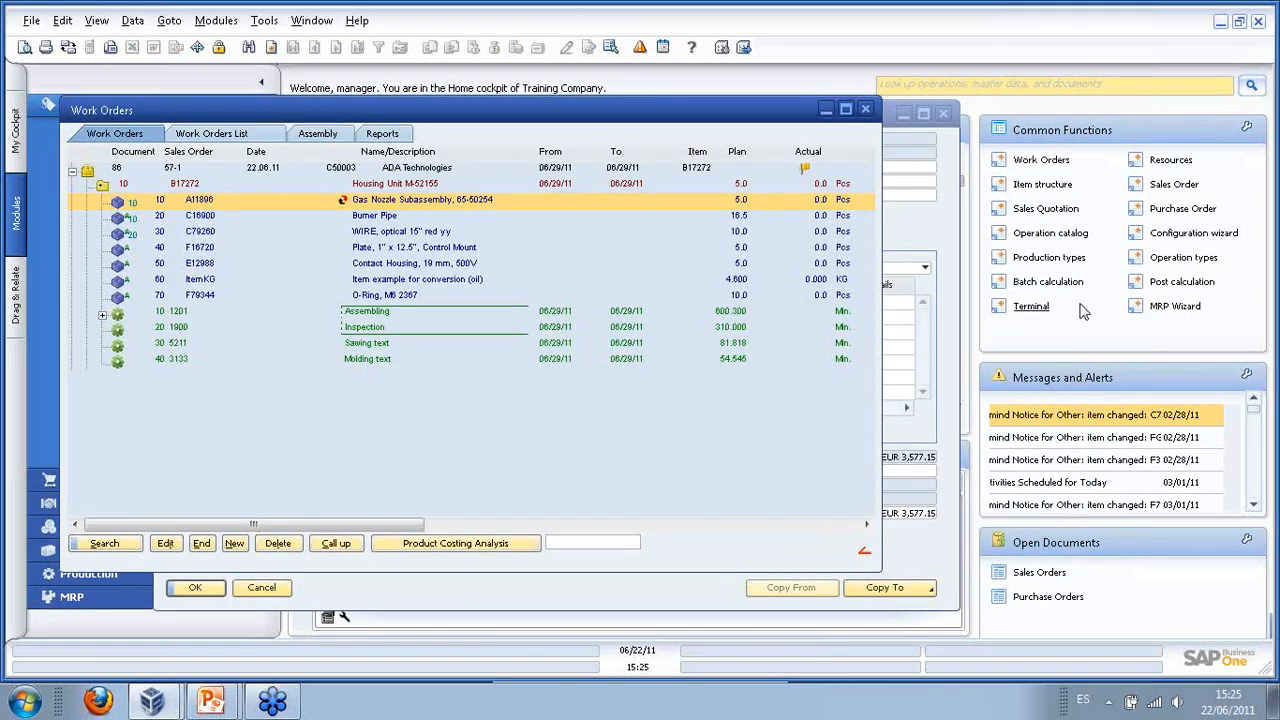
click(1043, 186)
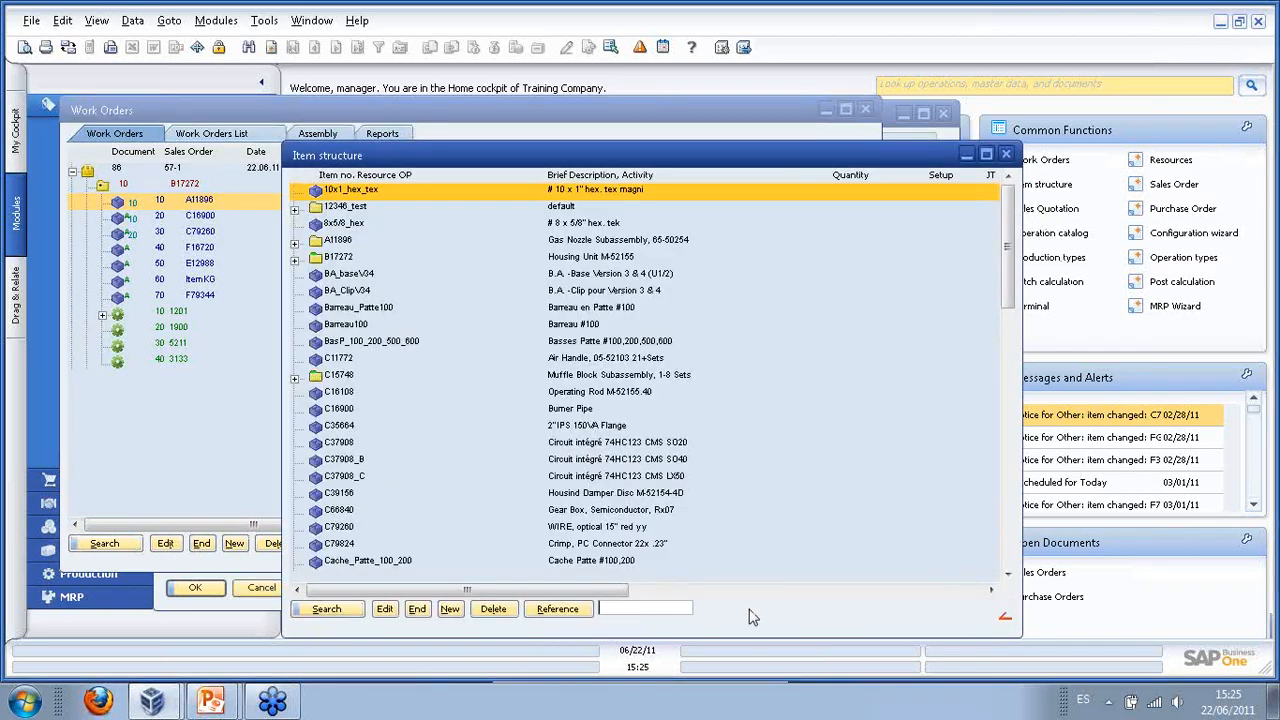
text(b1)
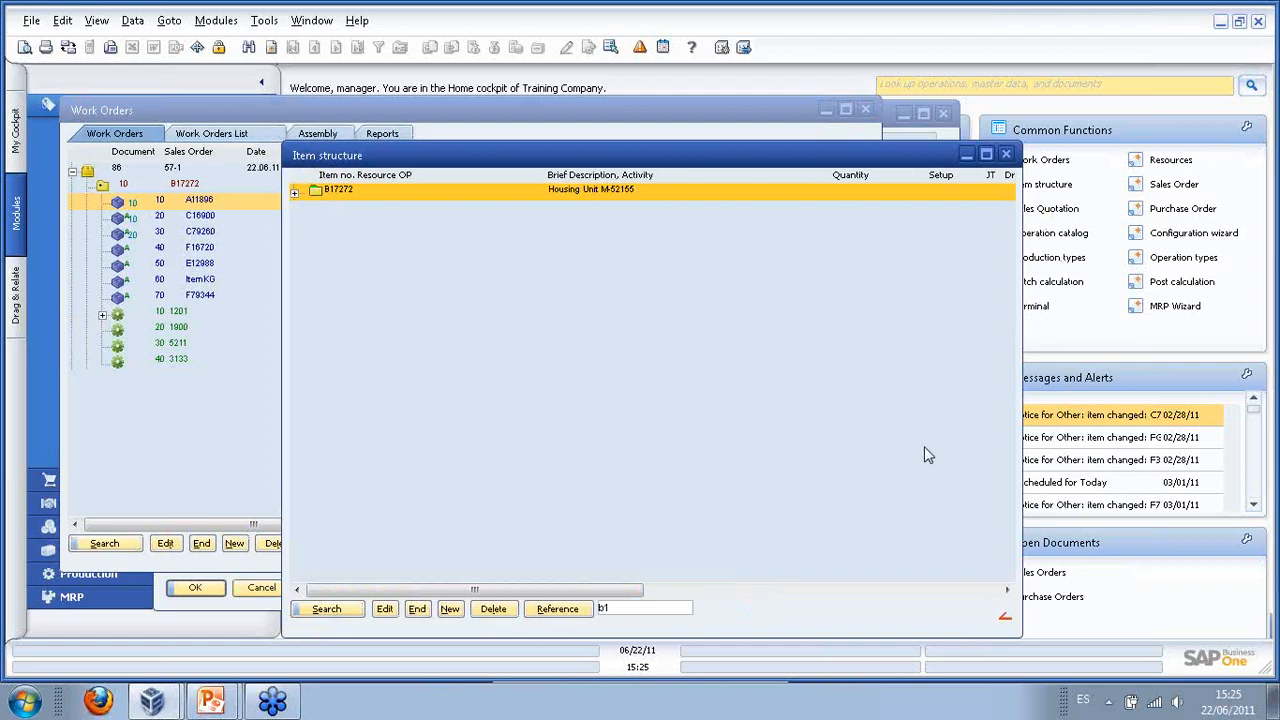
click(295, 192)
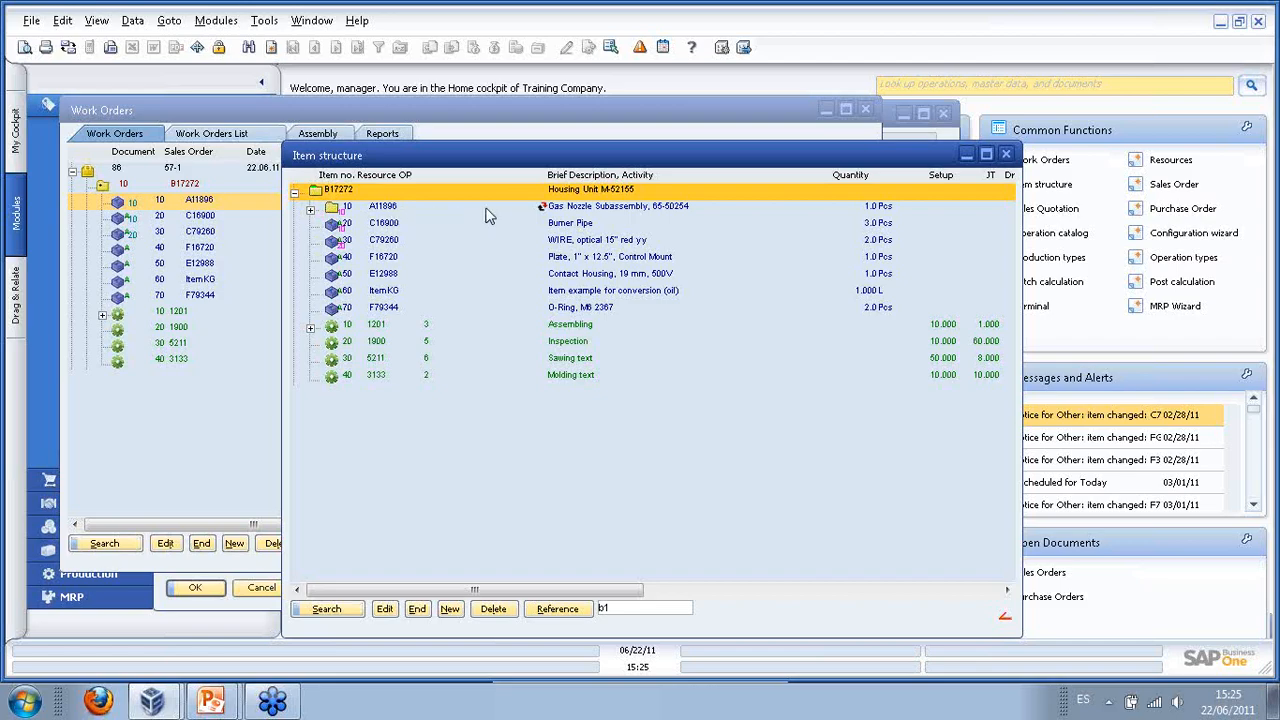
click(310, 211)
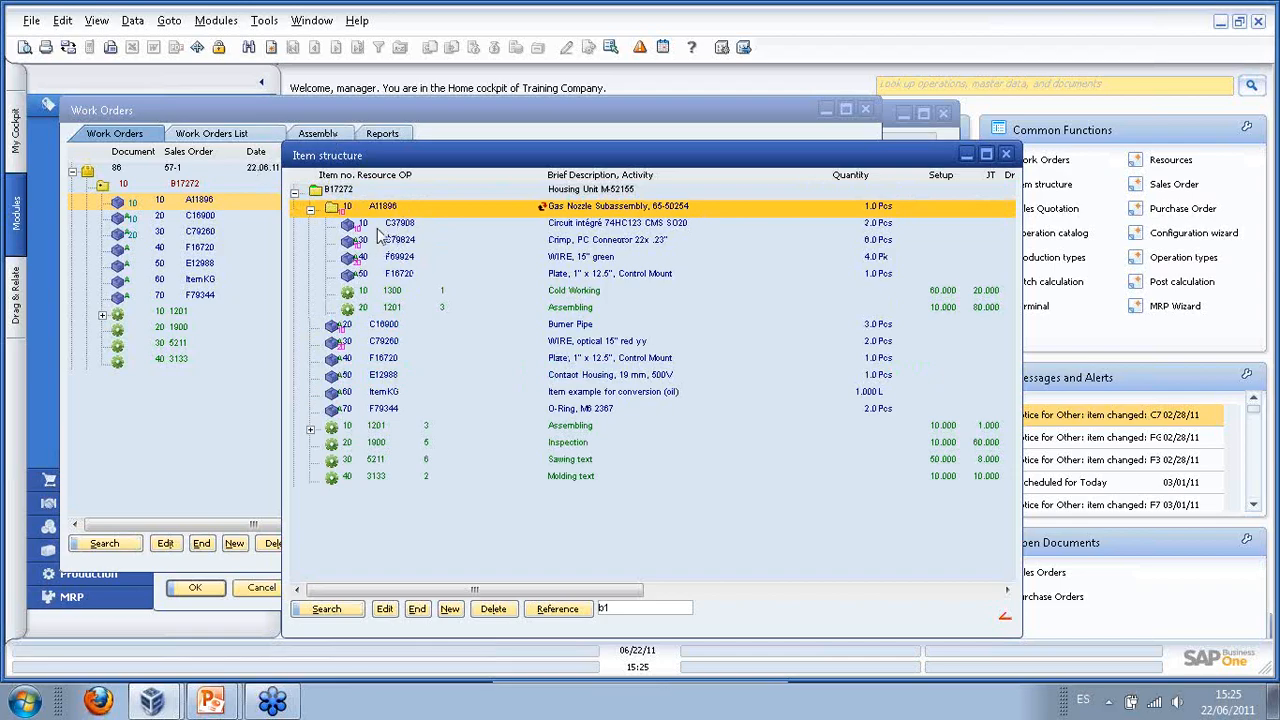
click(310, 211)
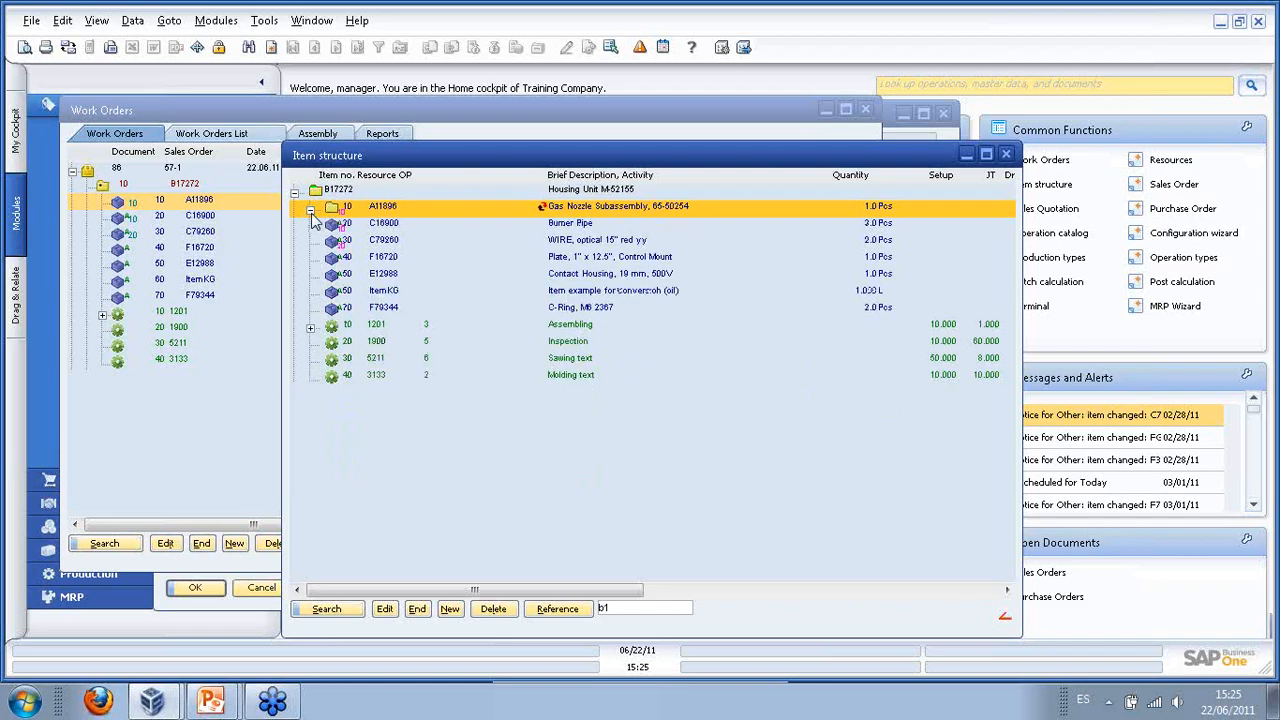
drag(358, 164, 570, 120)
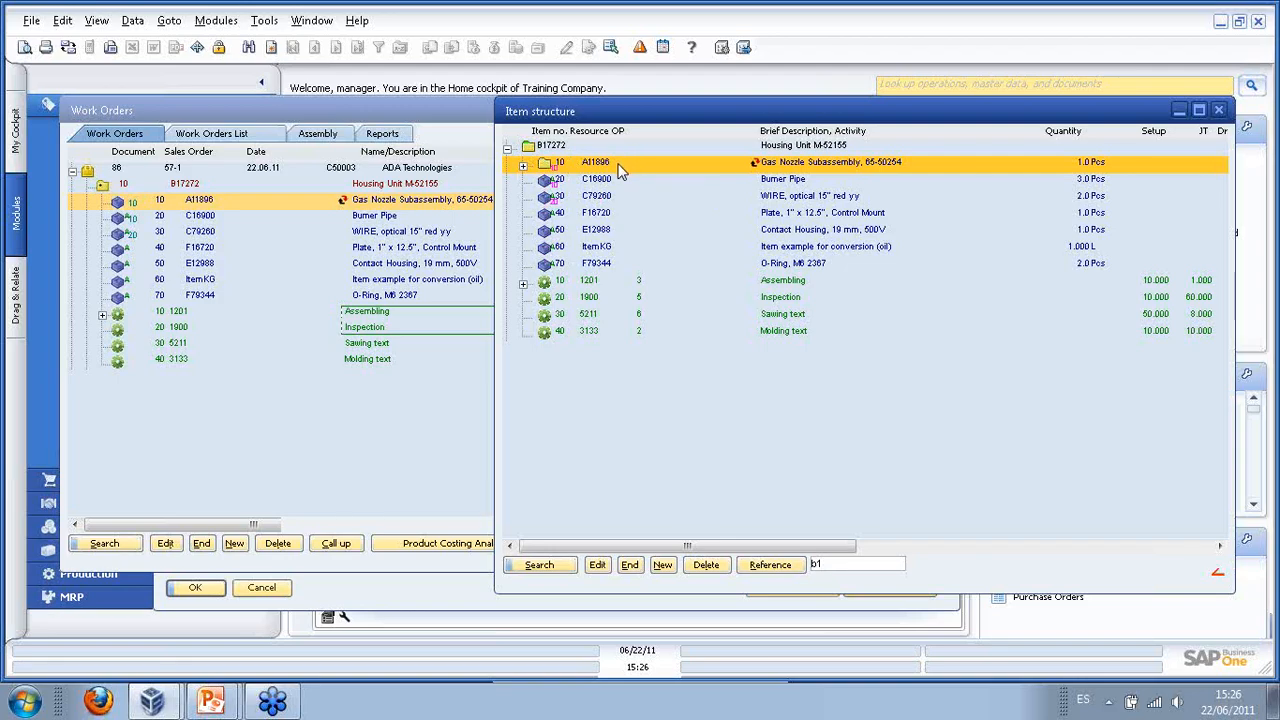
- Delete work order 86 for sales order 57-1 and close the empty Work Orders list
click(1222, 110)
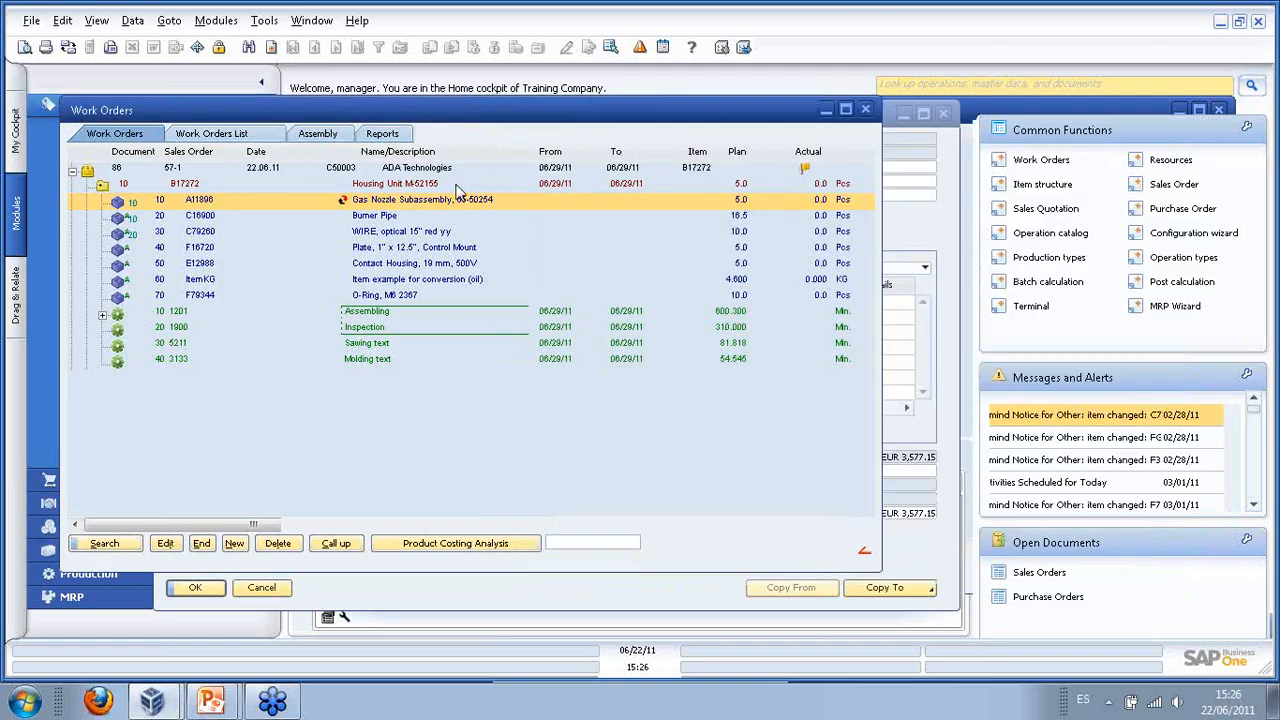
click(178, 170)
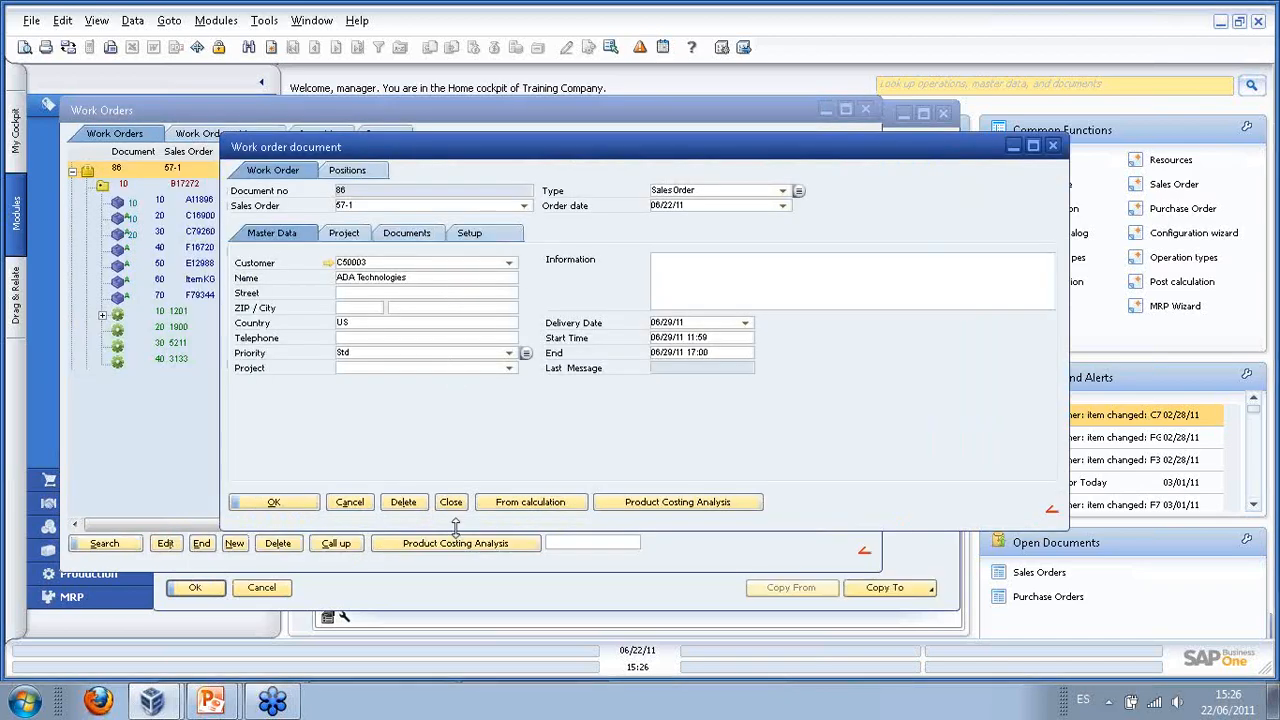
click(441, 364)
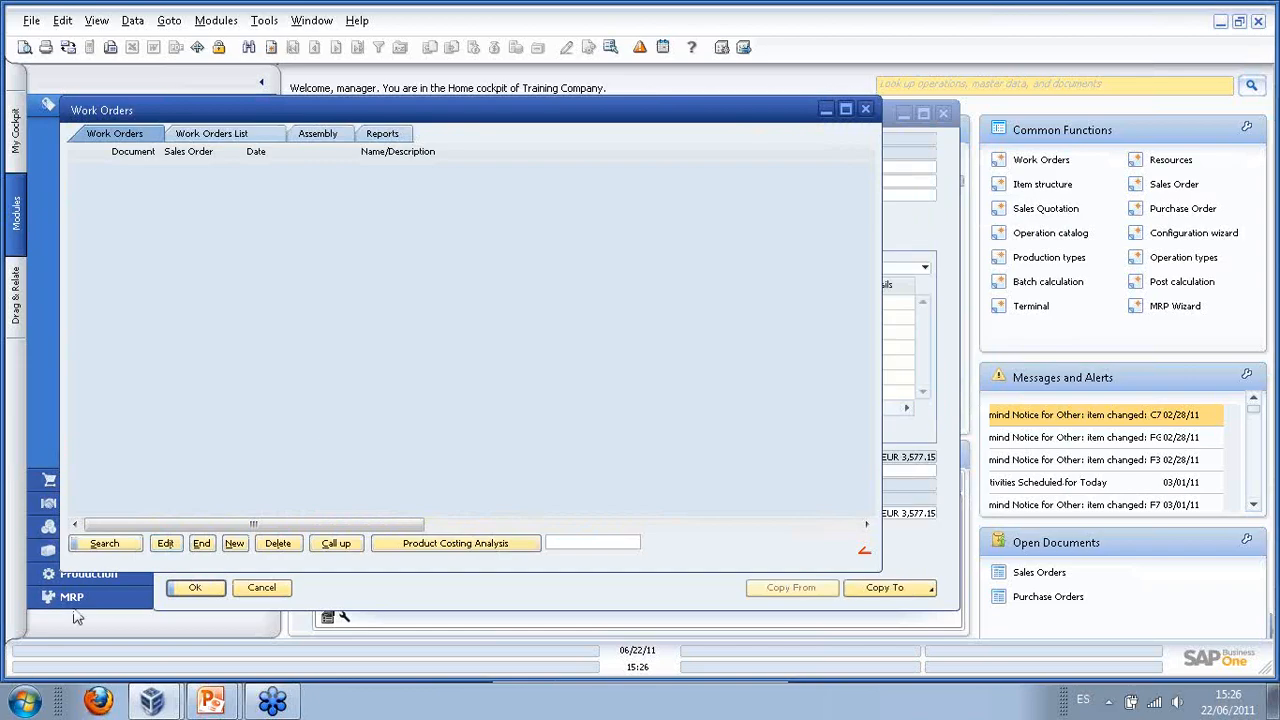
click(204, 545)
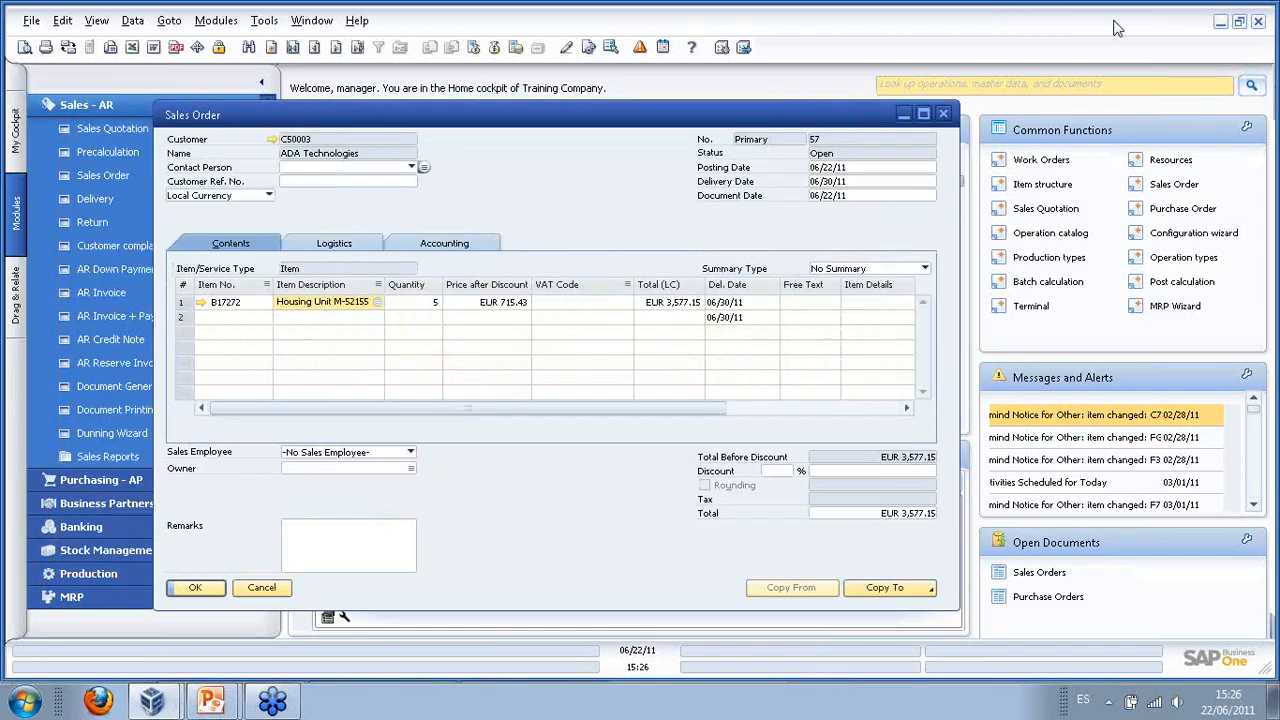
- Check the Housing Unit M-52155 line's options, then close the sales order
click(319, 304)
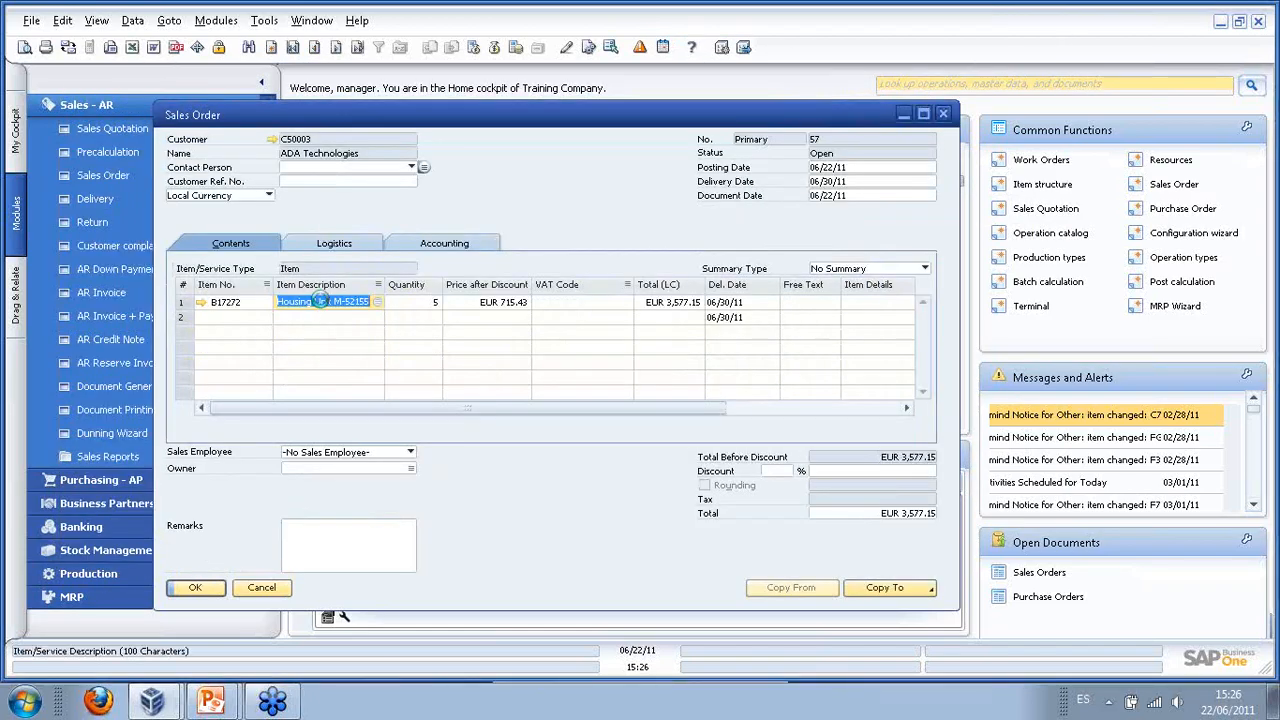
right_click(319, 308)
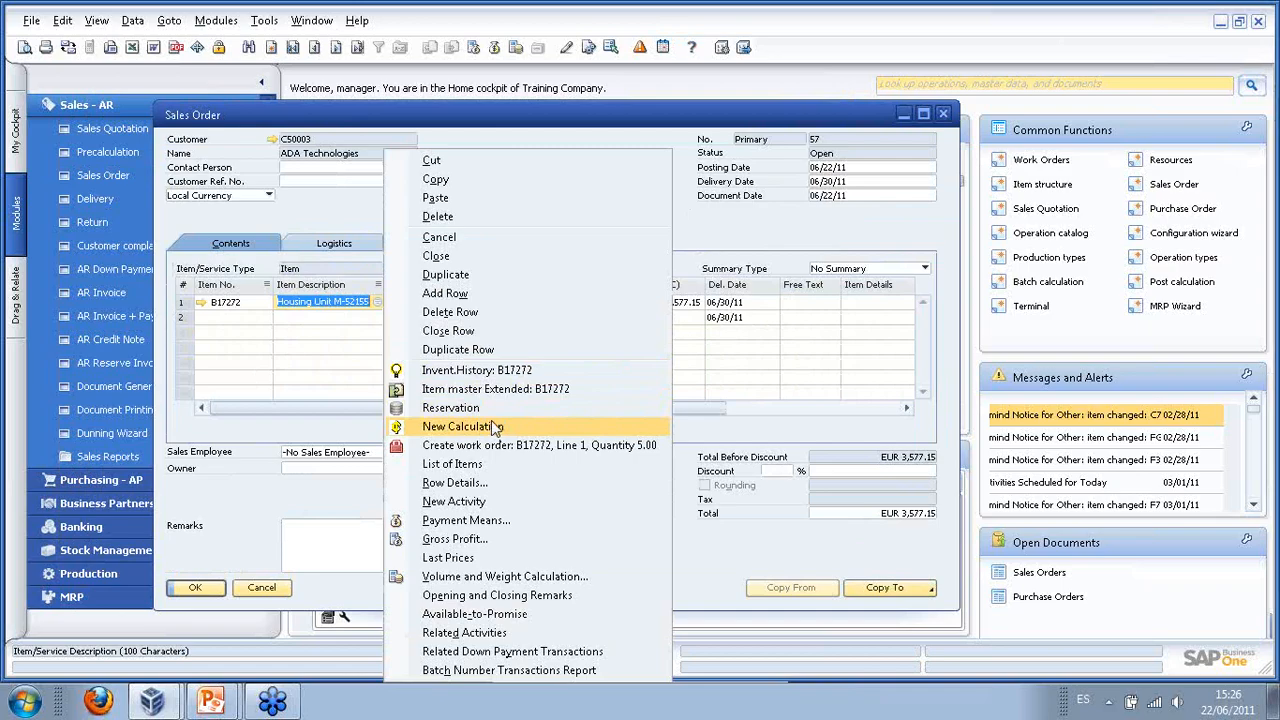
click(942, 114)
click(942, 114)
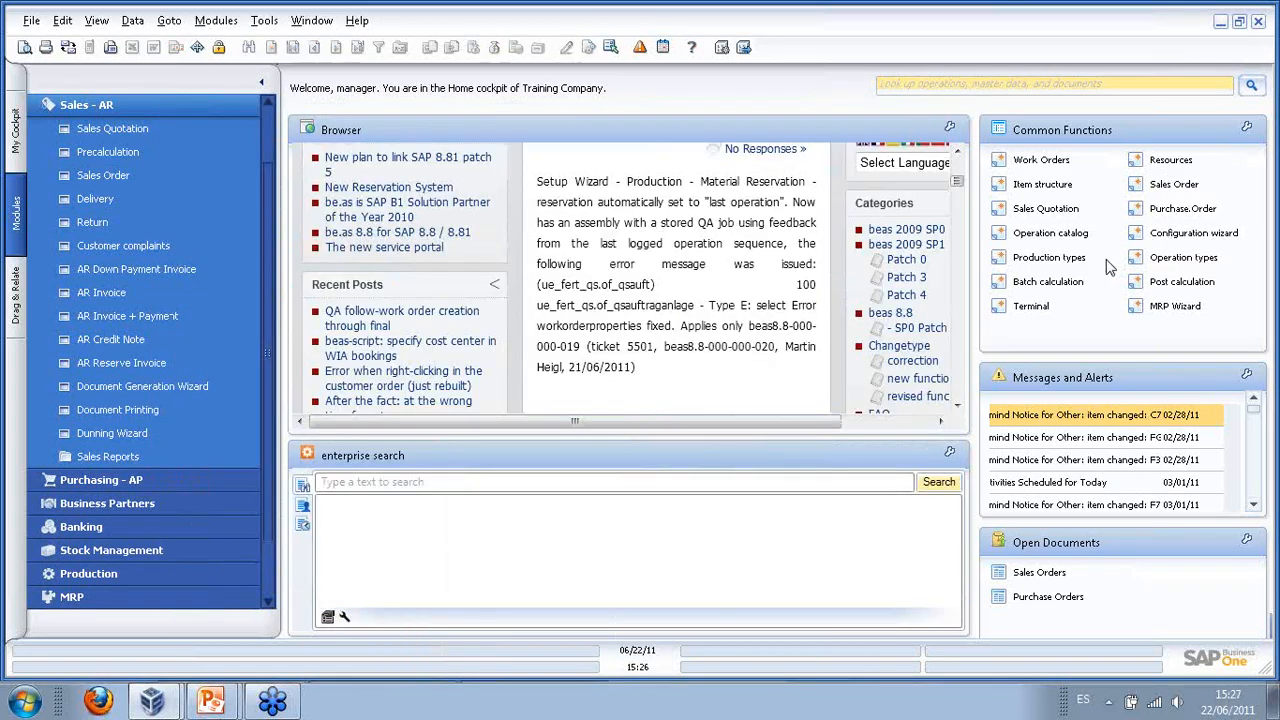
- Open Sales Order to Production Order from Production and select the ADA Technologies line
click(86, 110)
click(91, 291)
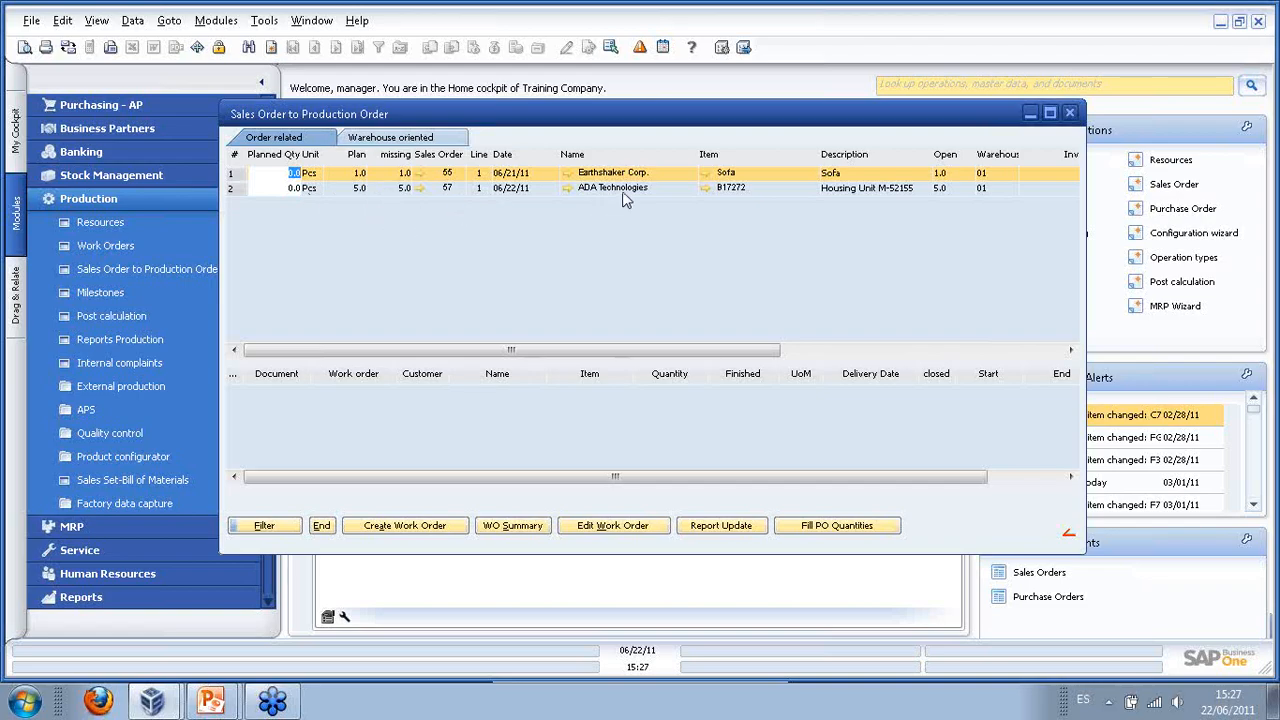
click(298, 189)
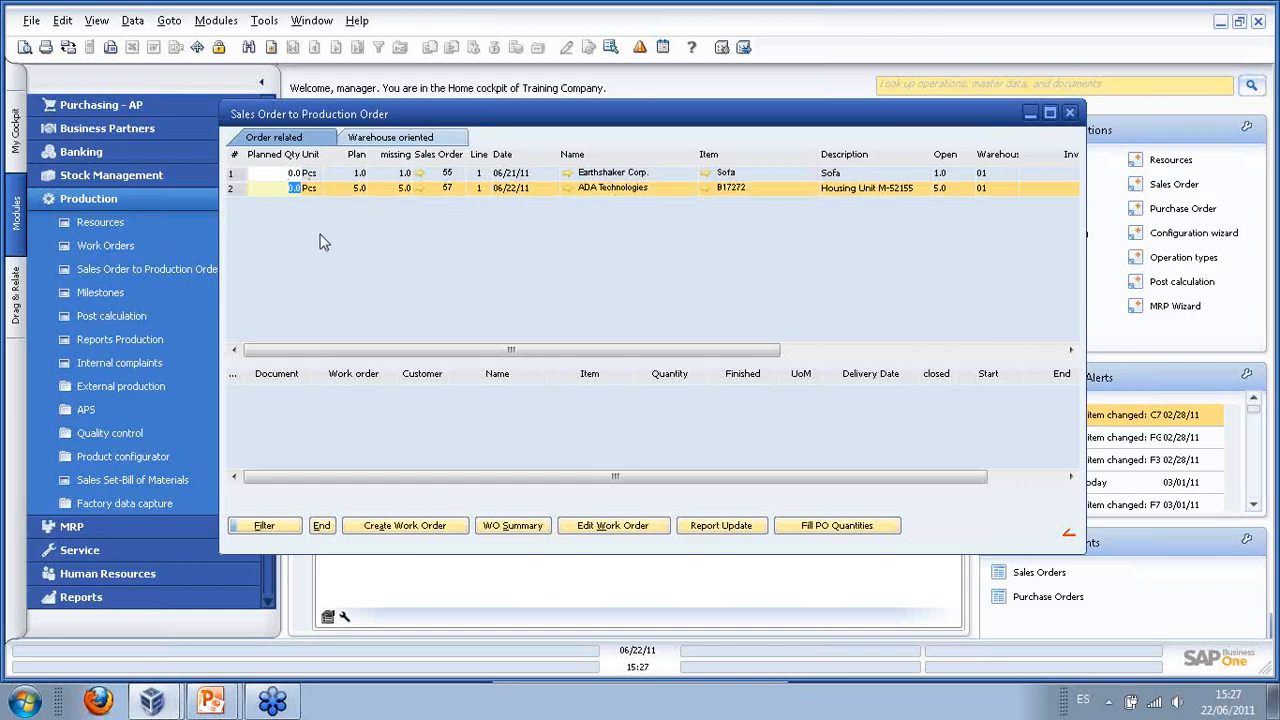
drag(221, 250, 104, 250)
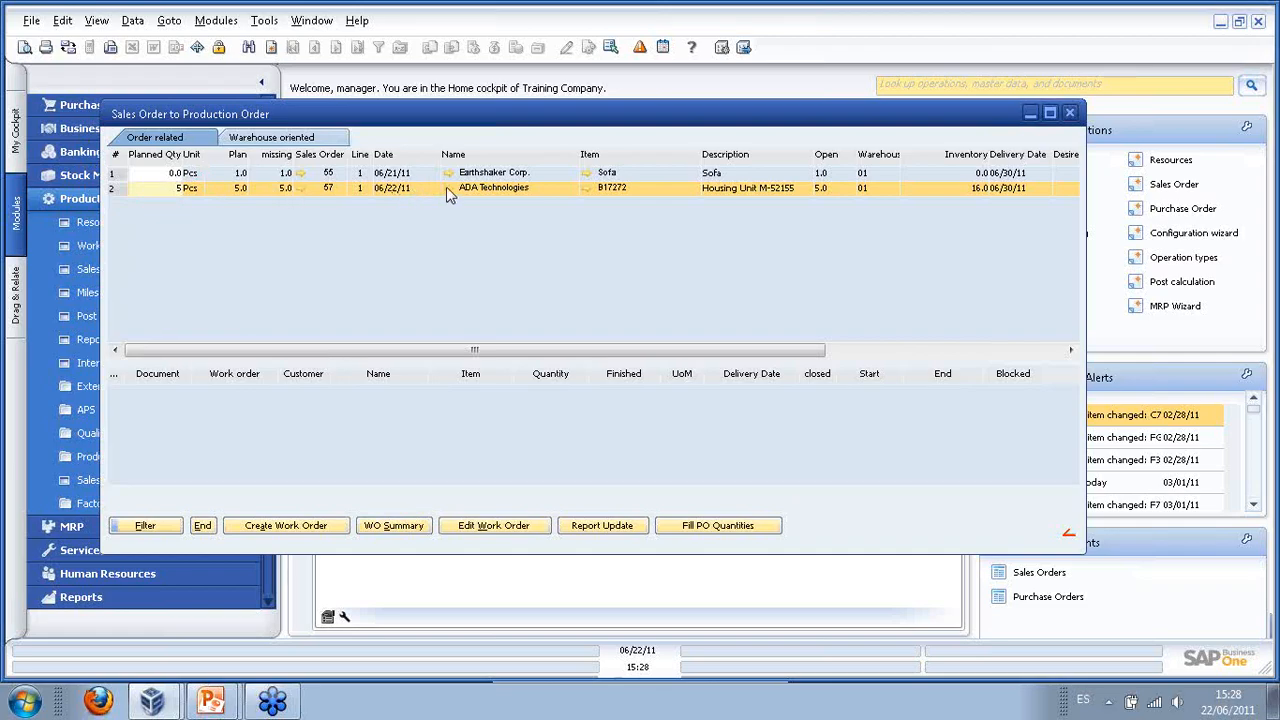
- Create the work order for that line, review warehouse and order requirements, then close
click(297, 527)
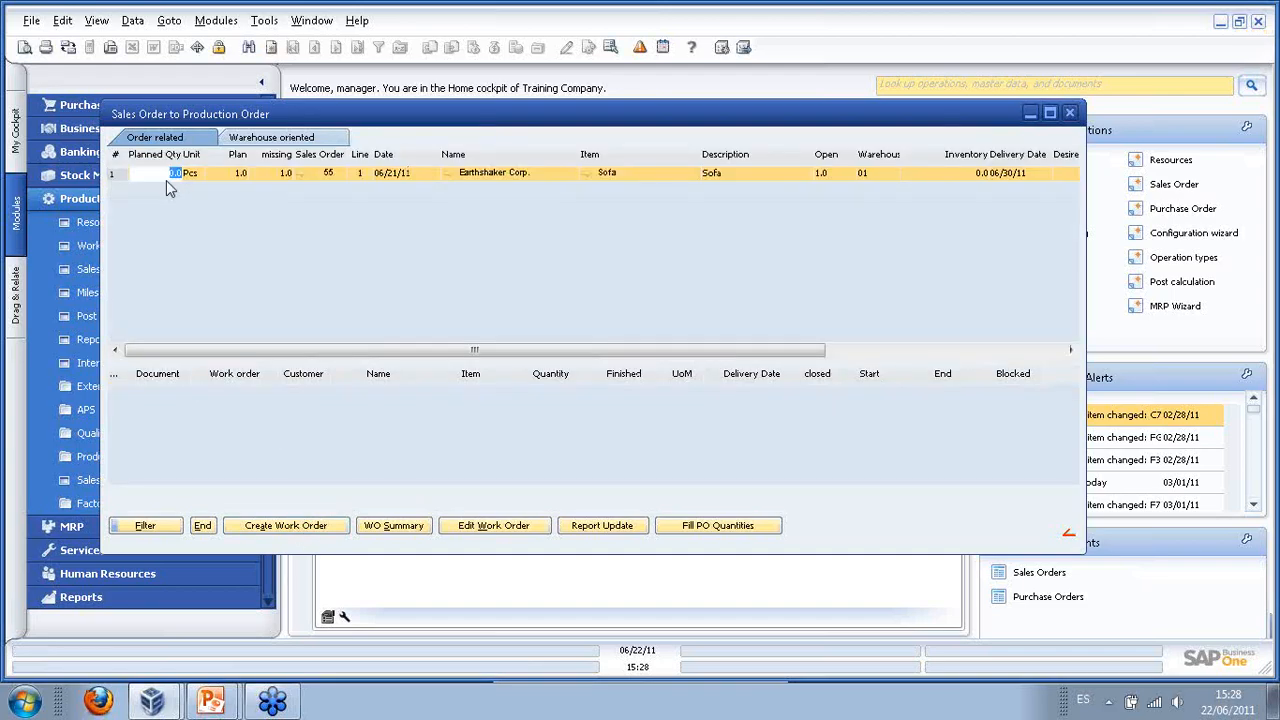
click(265, 137)
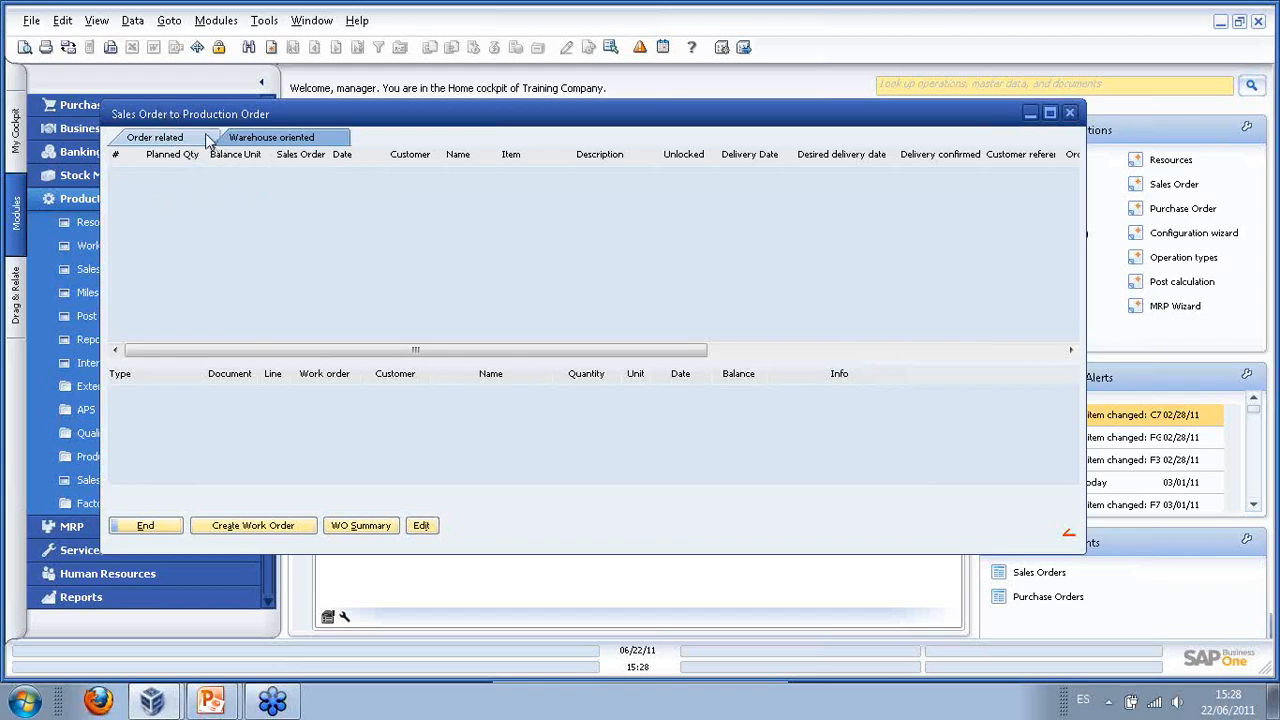
click(155, 137)
click(202, 526)
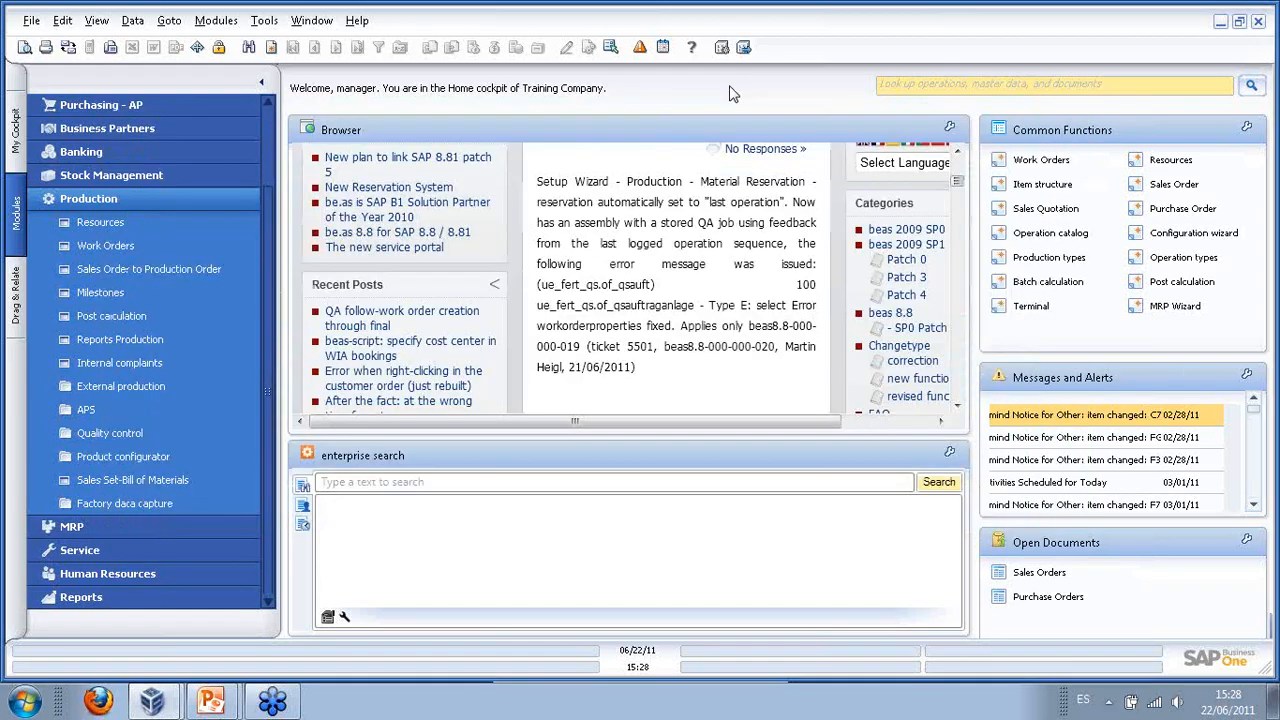
- Expand work order 86 and its Housing Unit position to show components and operations
click(1058, 170)
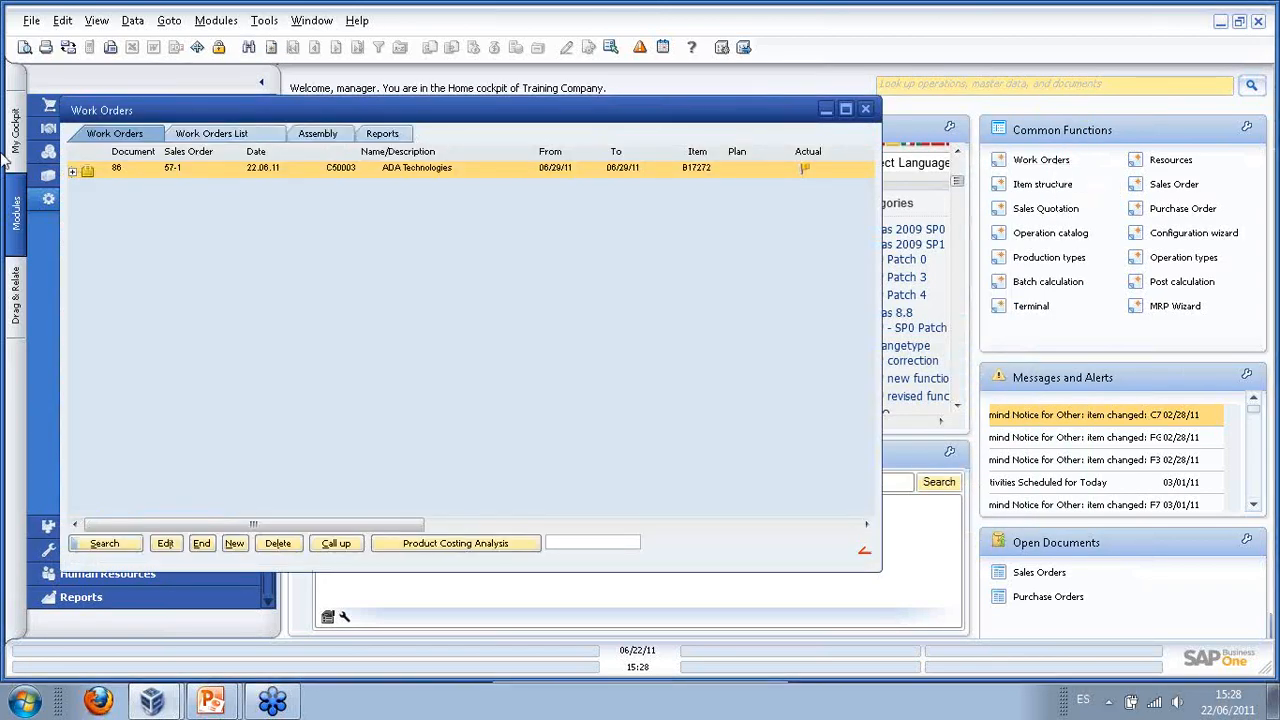
click(72, 171)
click(101, 188)
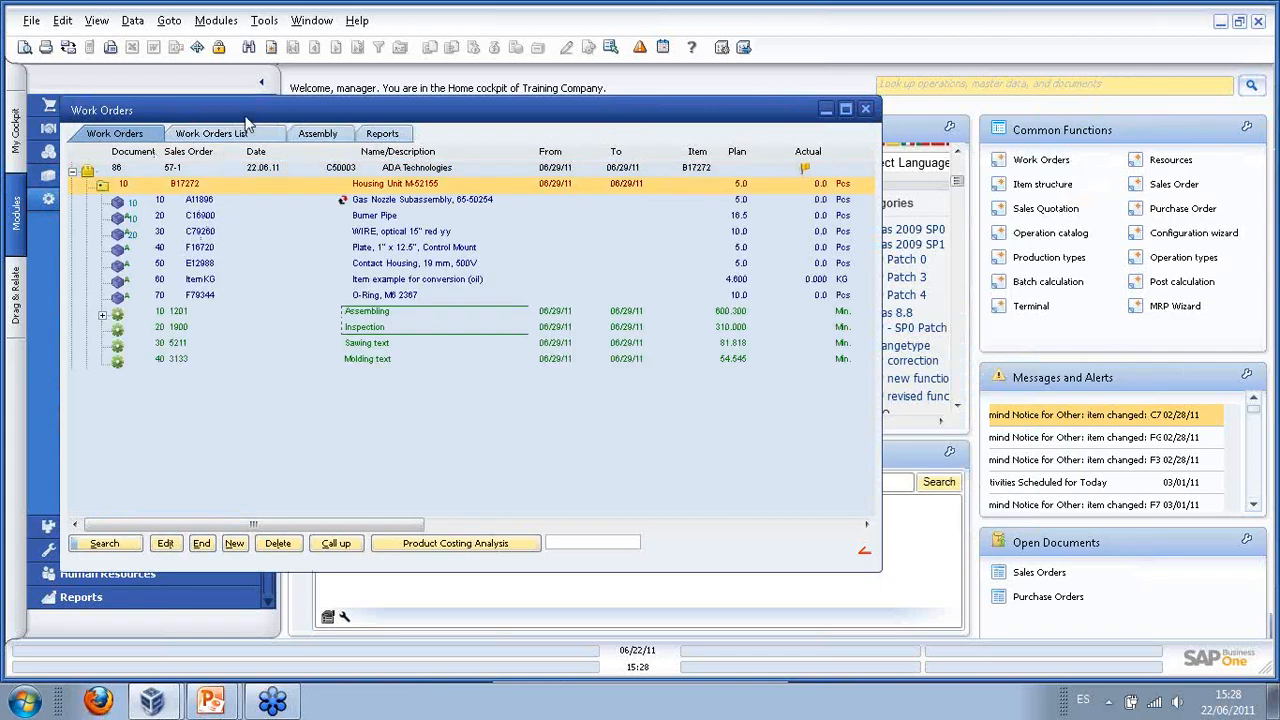
drag(248, 120, 405, 135)
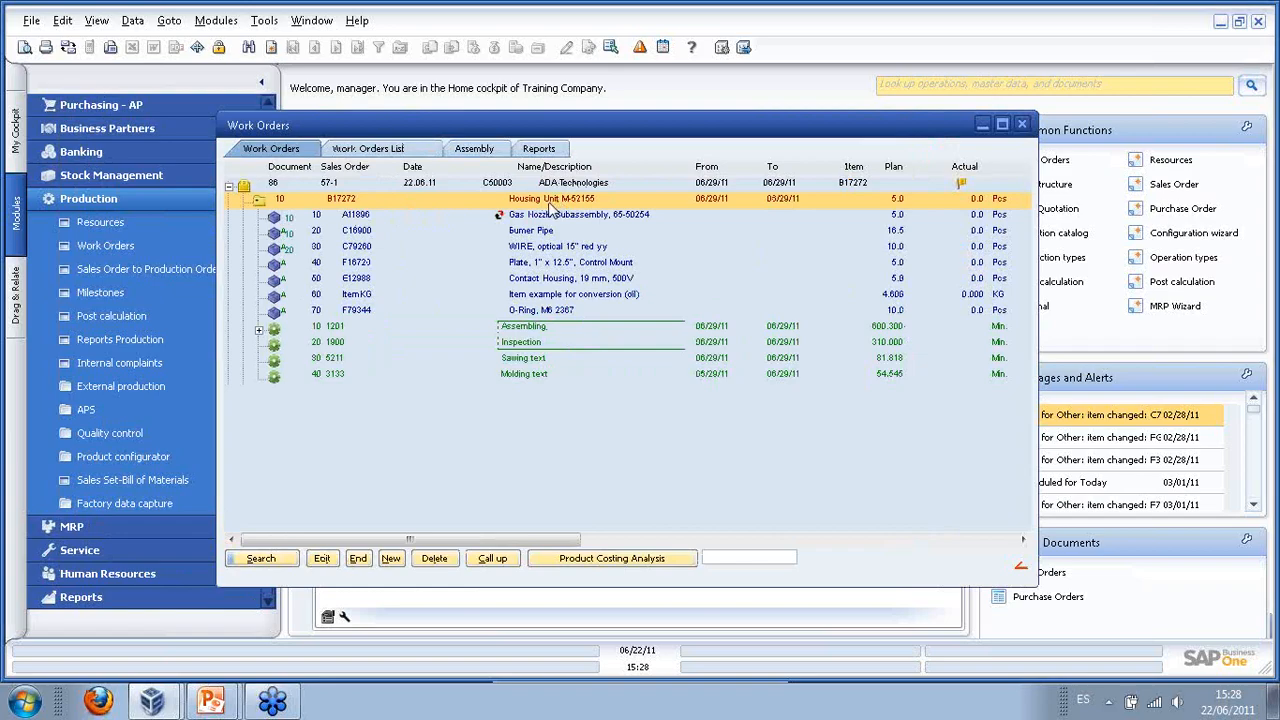
- Open work order 86's document, confirm it with OK, and close the Work Orders window
double_click(370, 183)
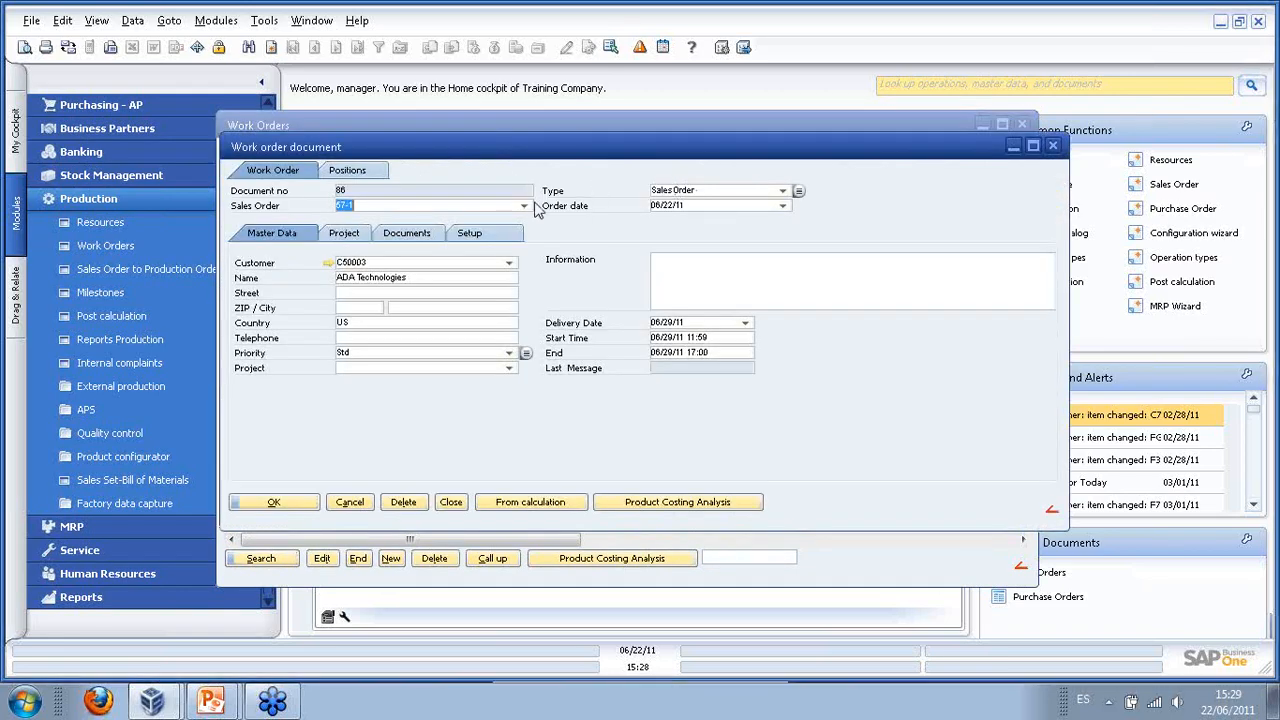
click(282, 503)
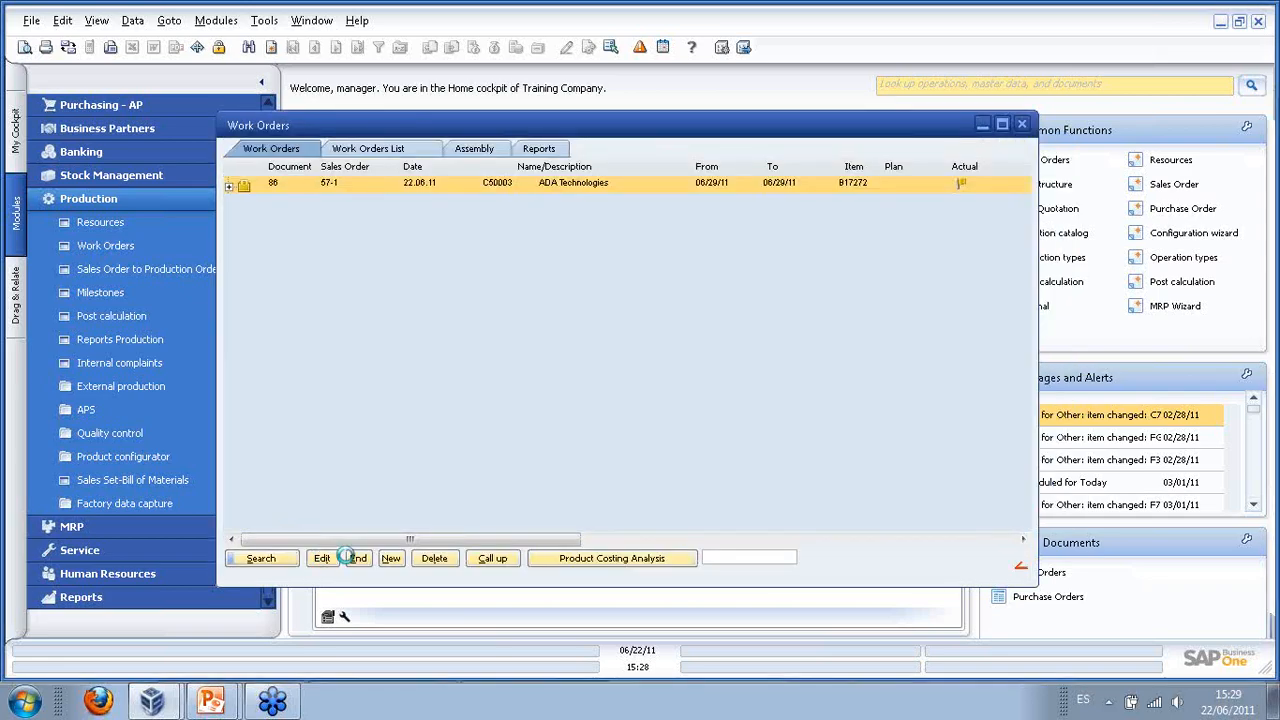
click(359, 561)
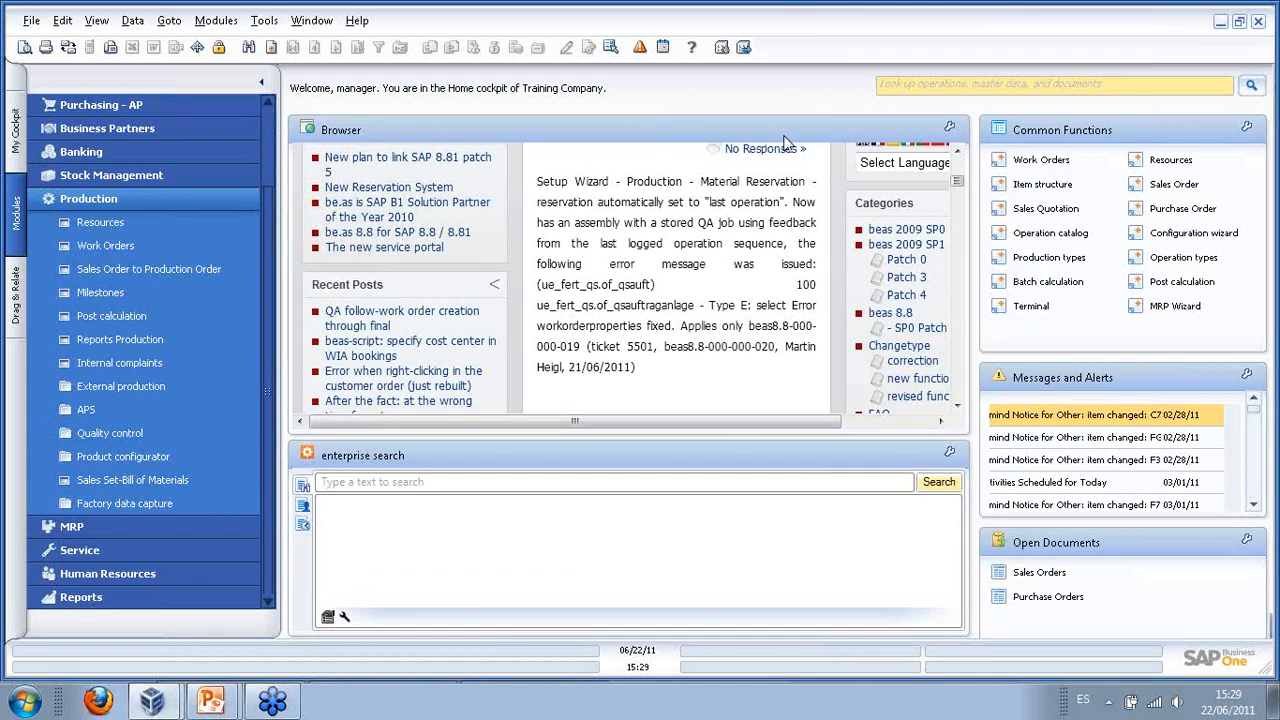
- Collapse the Production group and open the MRP Wizard
click(101, 205)
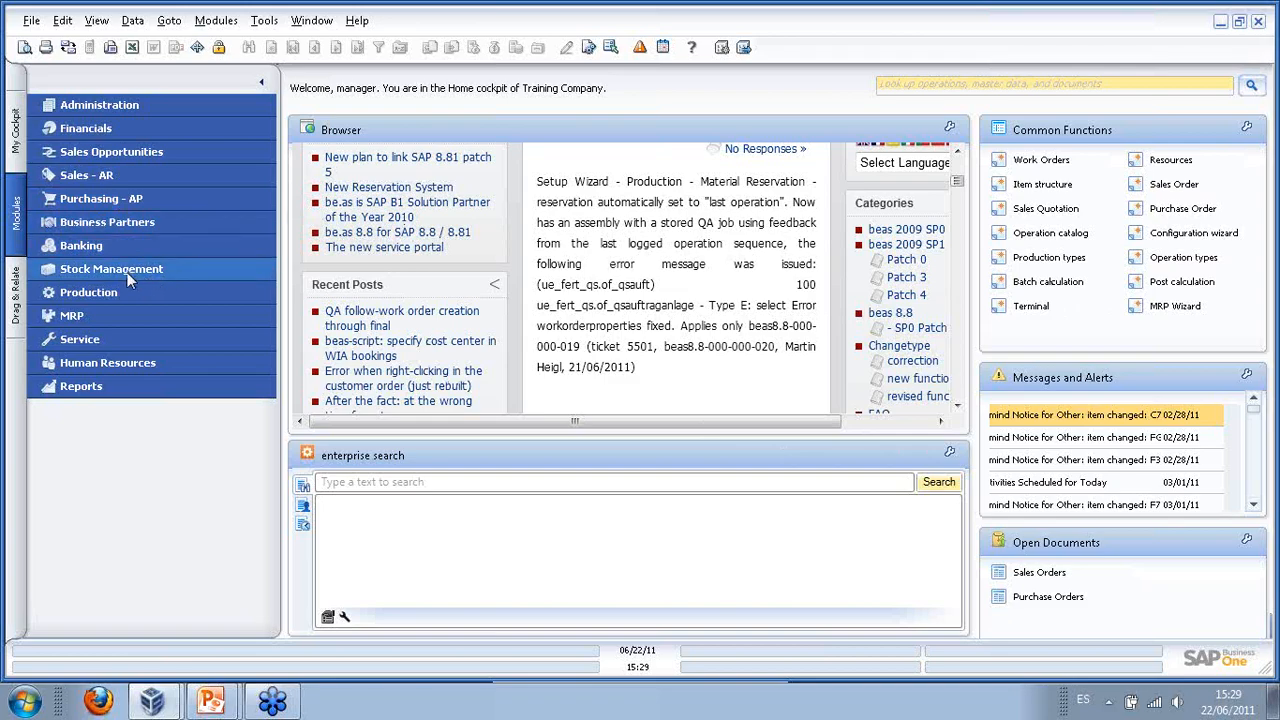
click(1176, 307)
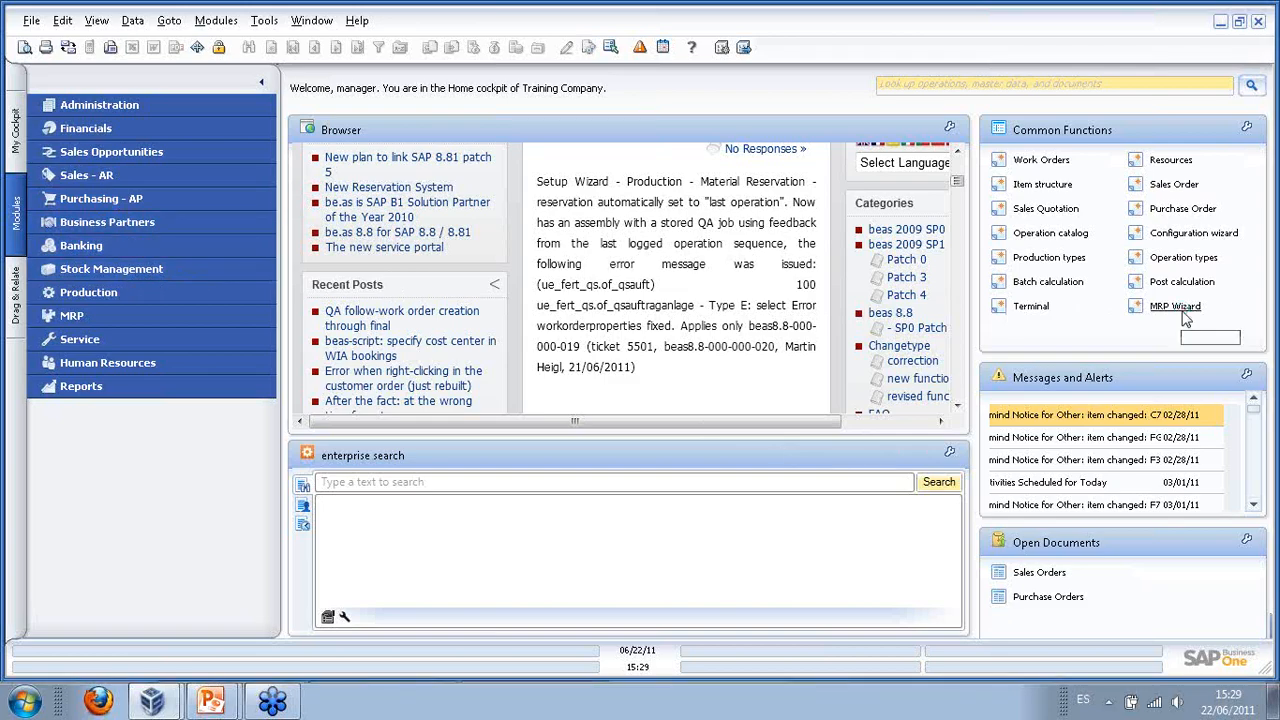
drag(557, 185, 439, 166)
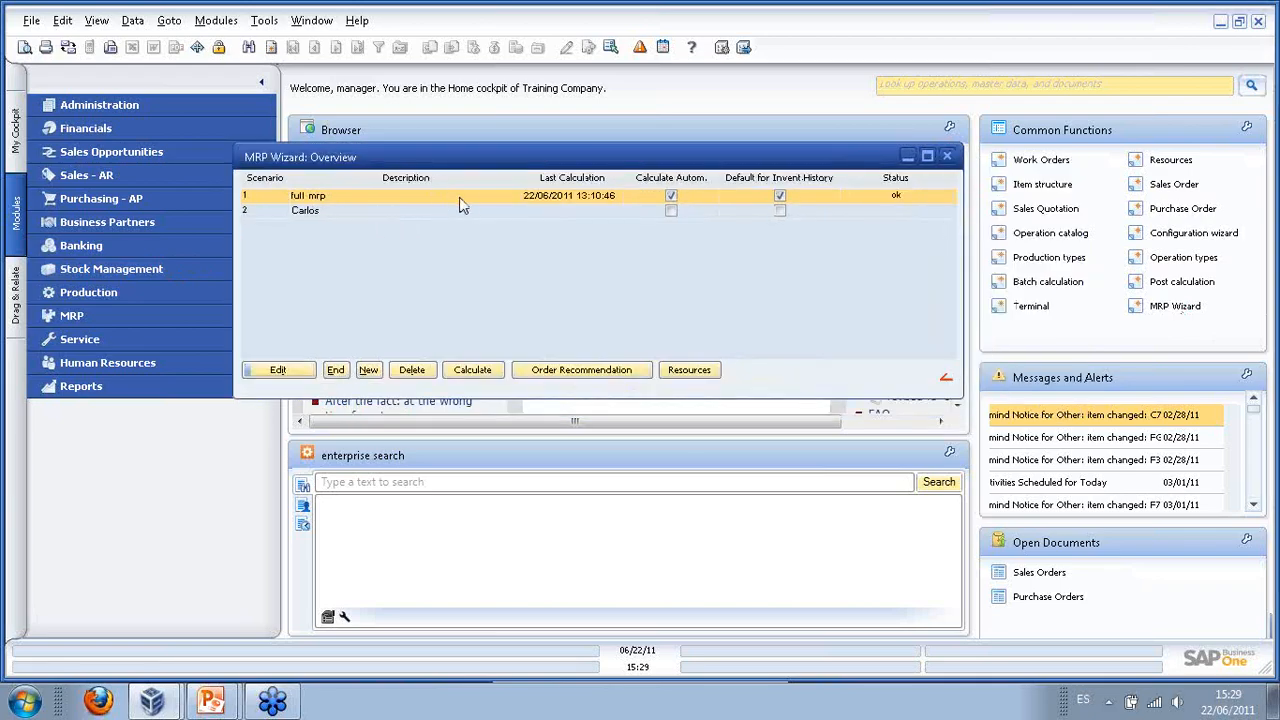
- Calculate the full mrp scenario, confirming the start and acknowledging the detail-logging warning
click(471, 372)
click(455, 366)
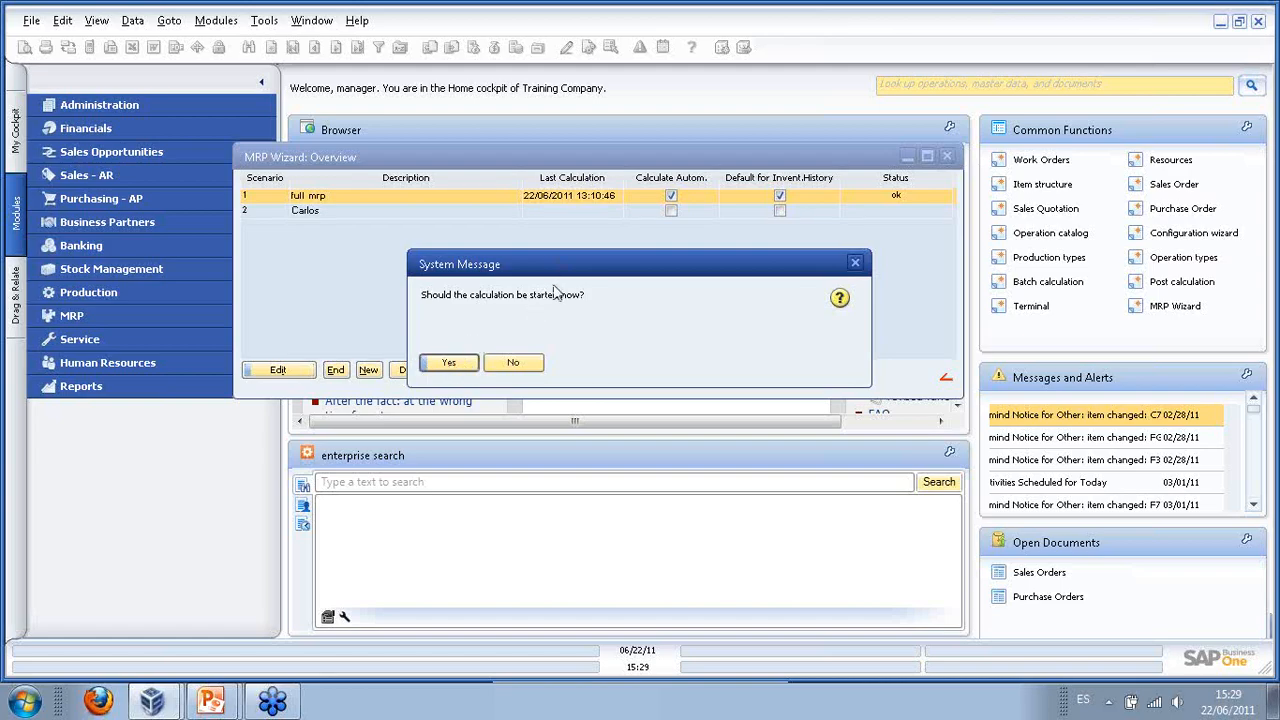
click(465, 367)
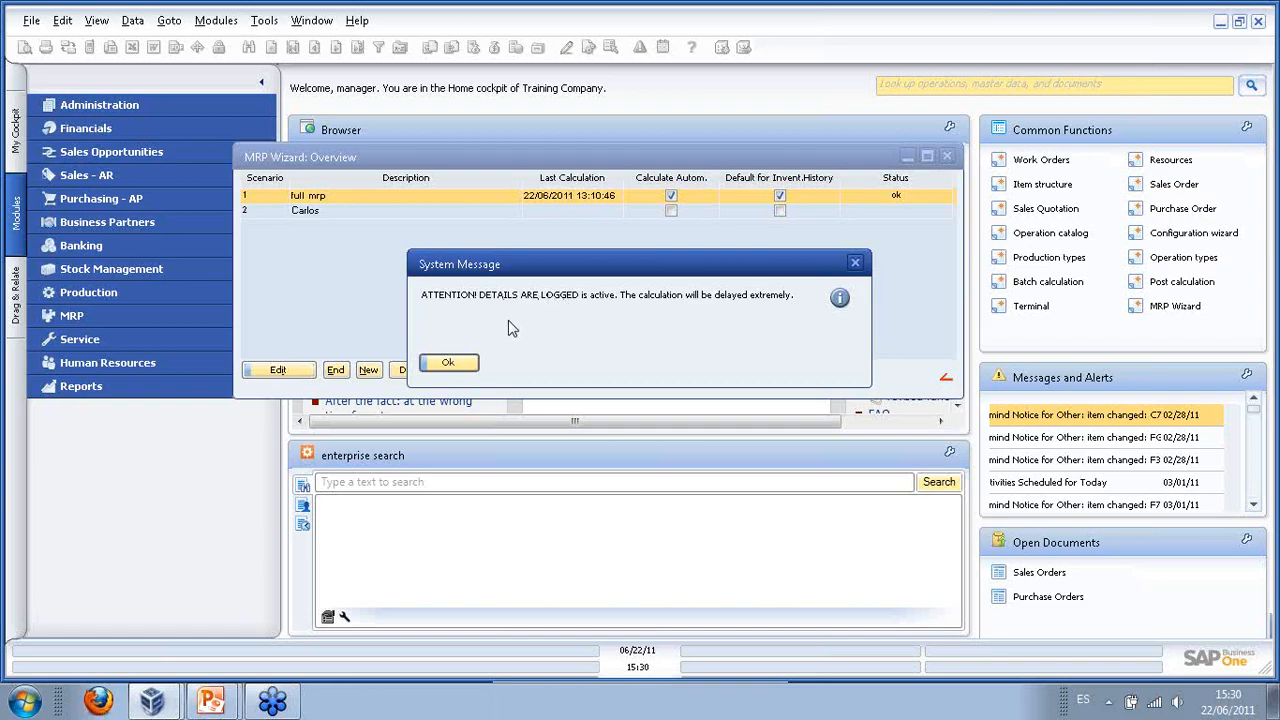
click(446, 364)
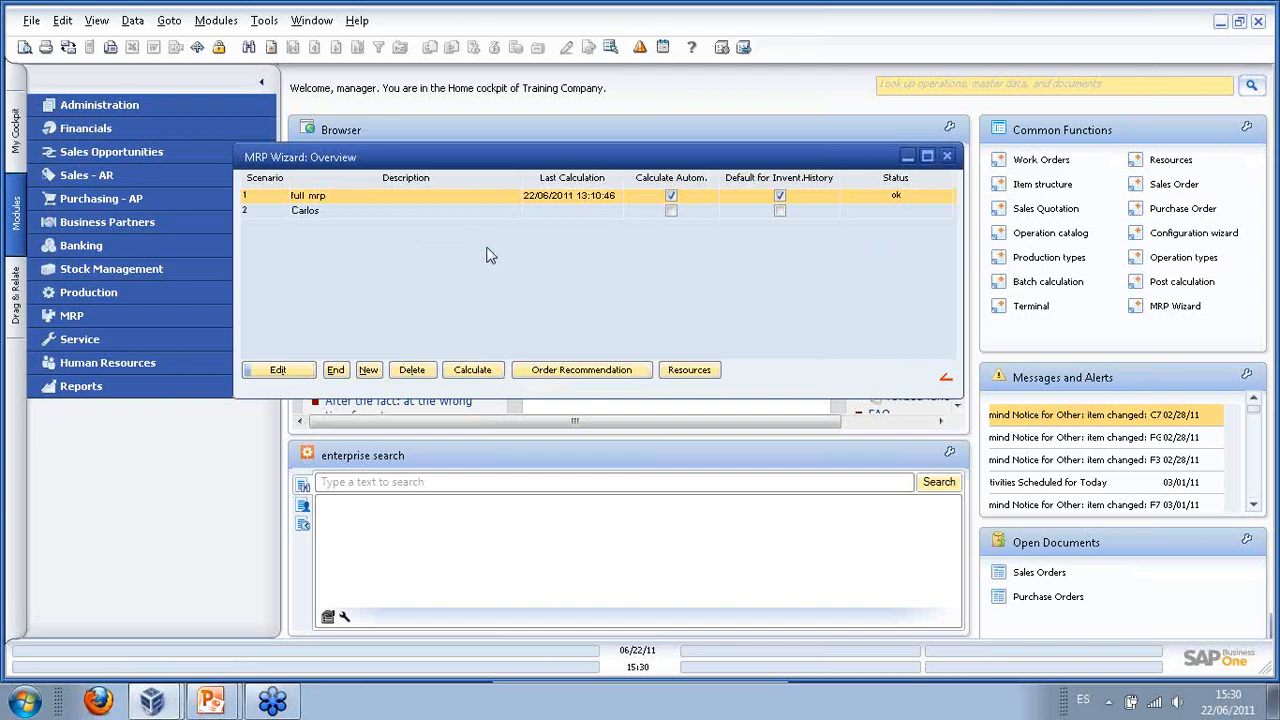
click(547, 375)
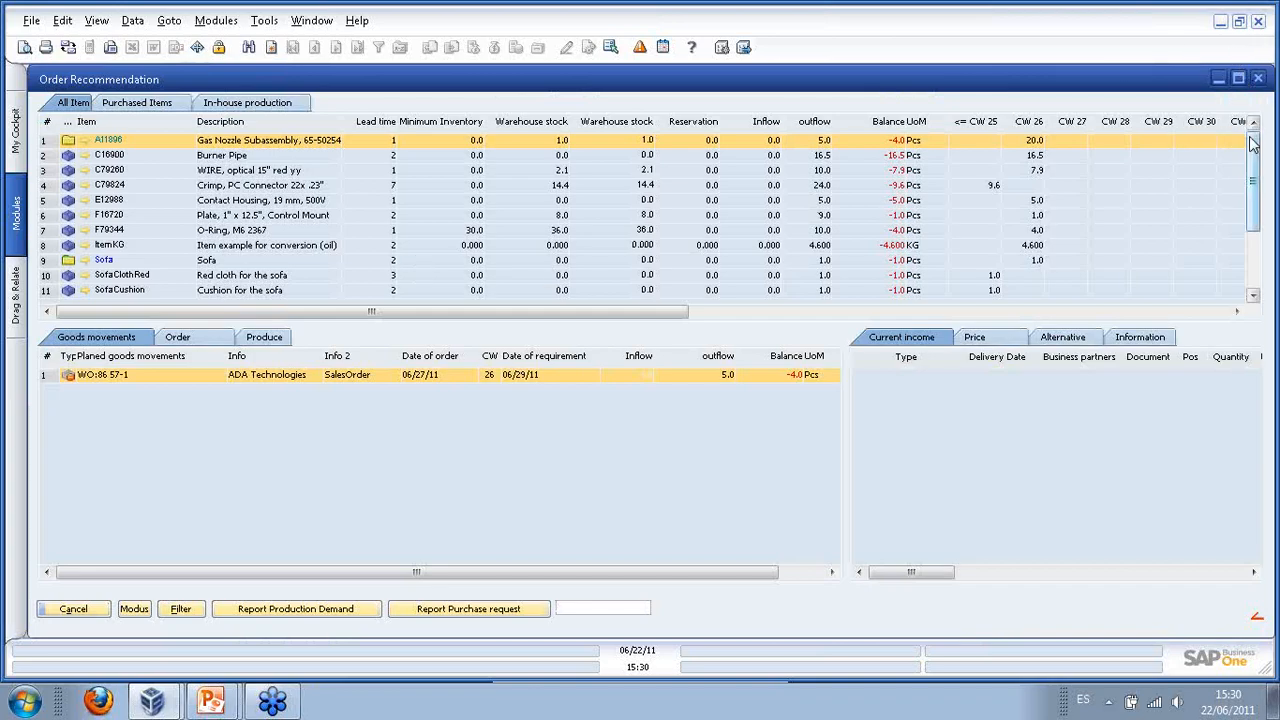
- Check the demand details of Burner Pipe and the Crimp connector, then bring up the results filter
drag(1252, 145, 1254, 252)
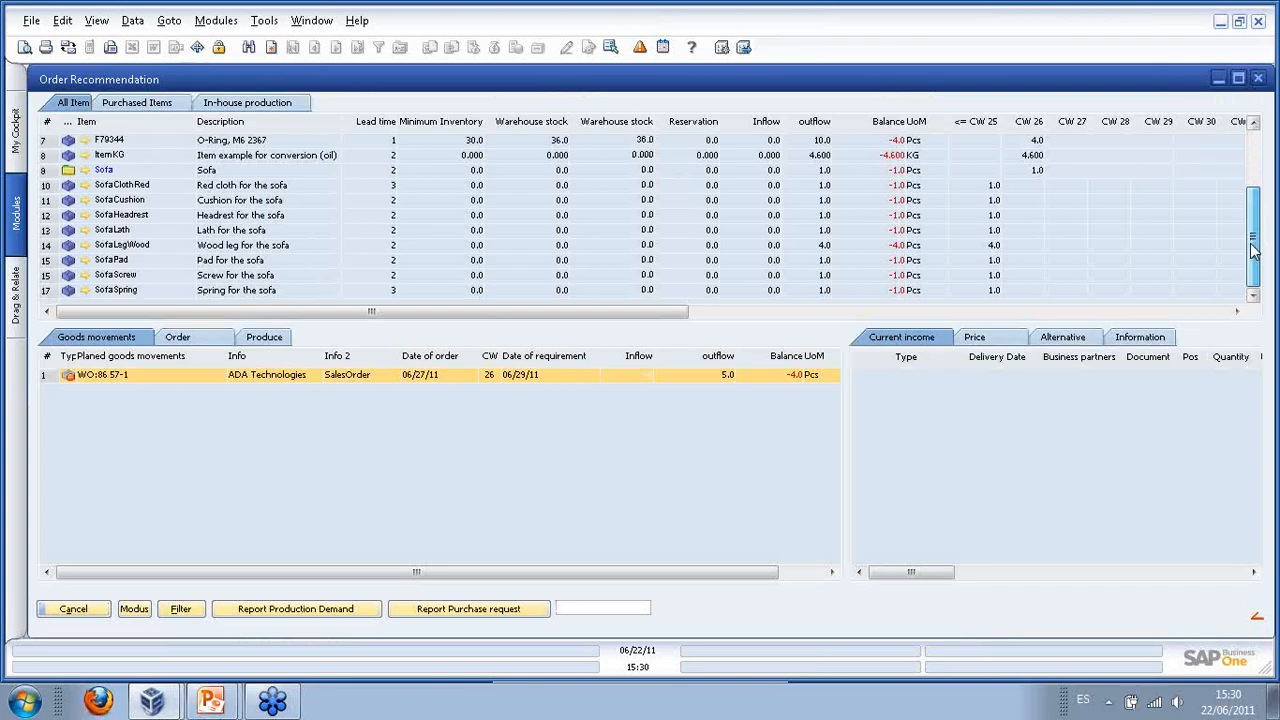
drag(1253, 168, 1249, 121)
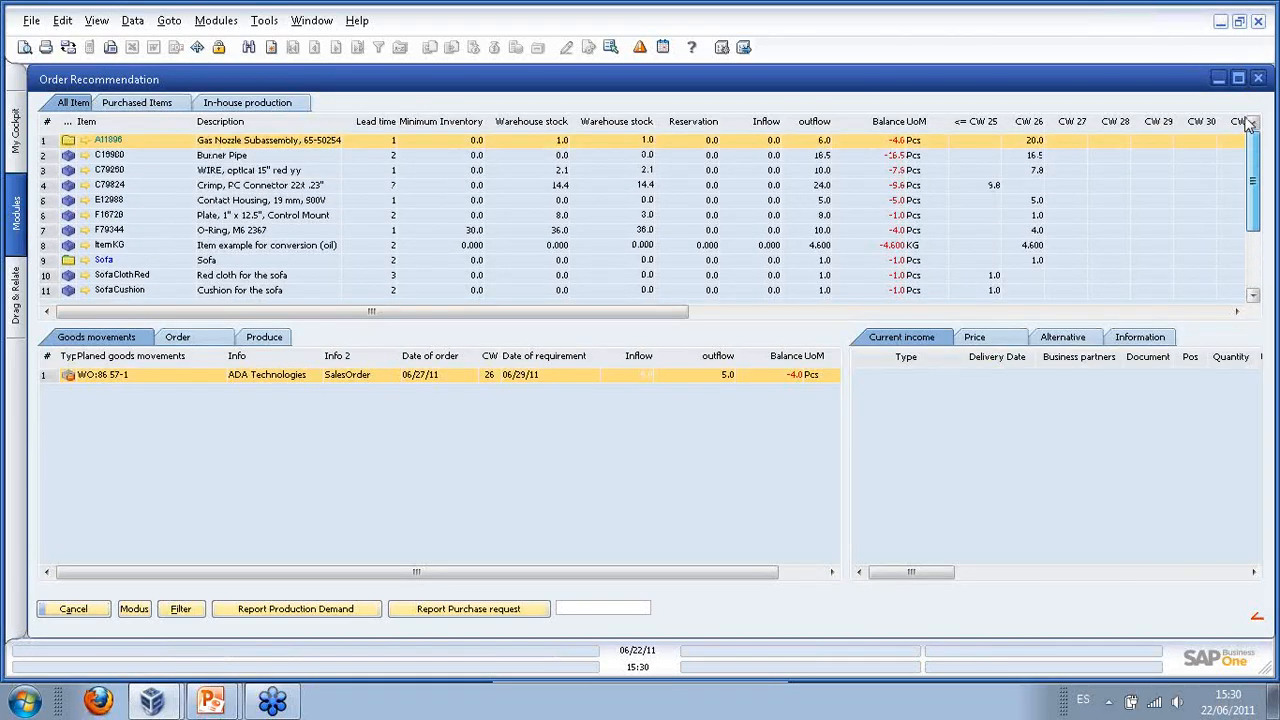
click(104, 157)
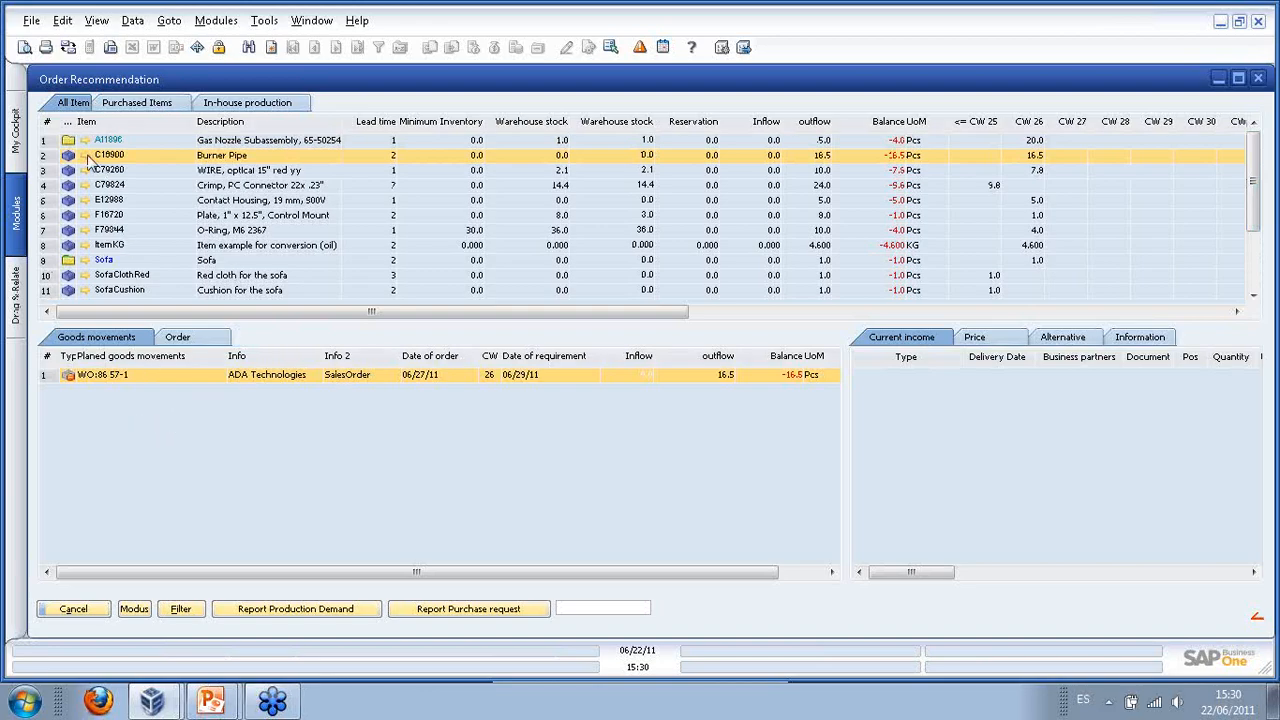
click(122, 188)
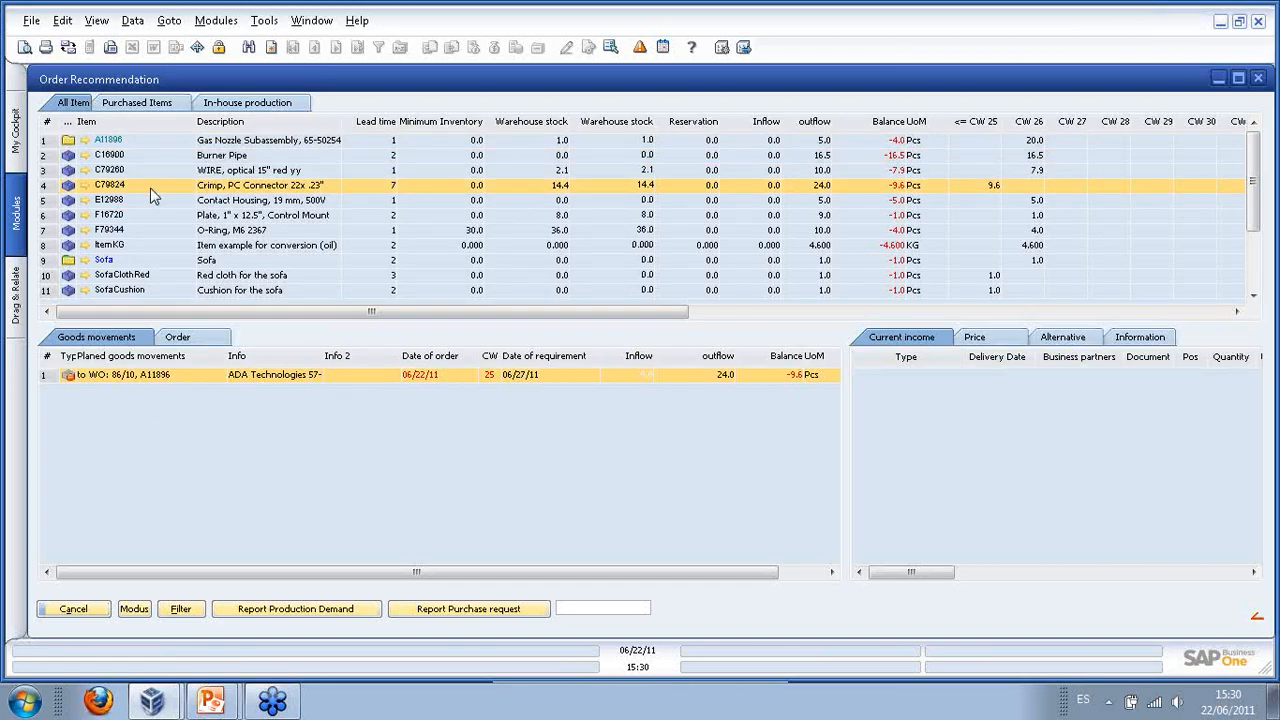
click(180, 608)
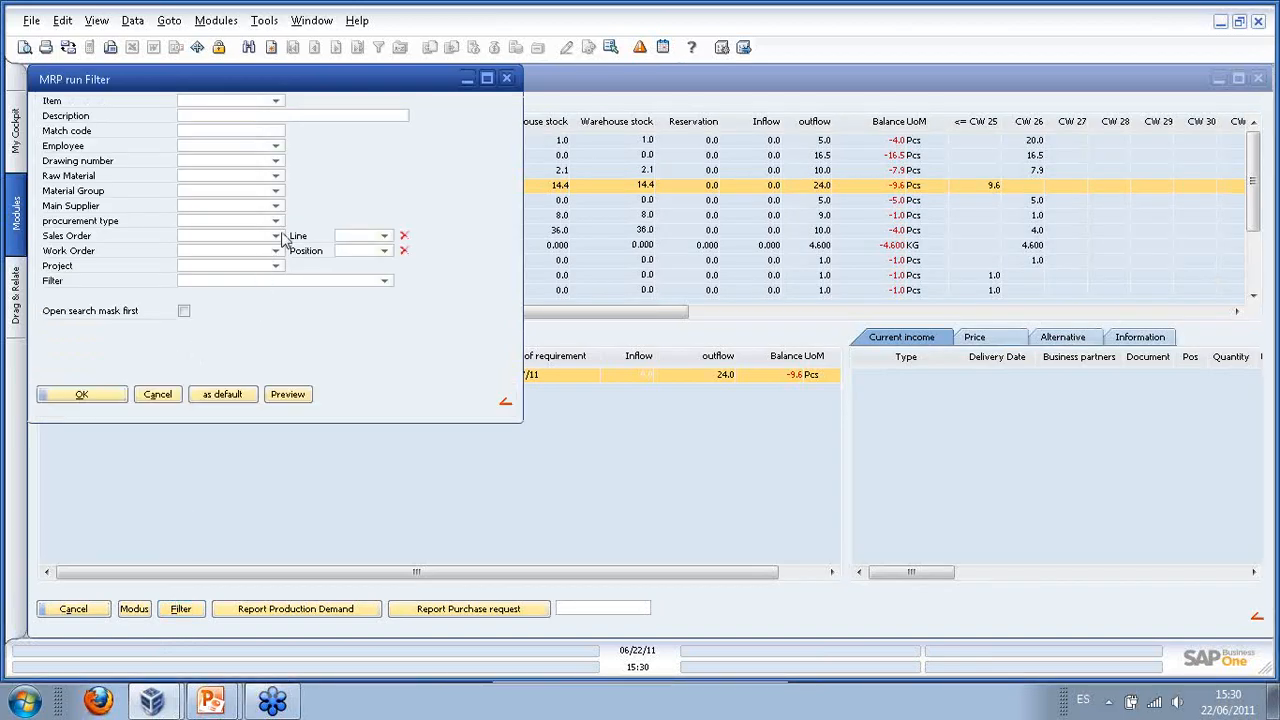
- Set the MRP run filter to Work Order 86 with All entries shown, leaving the position blank
click(279, 253)
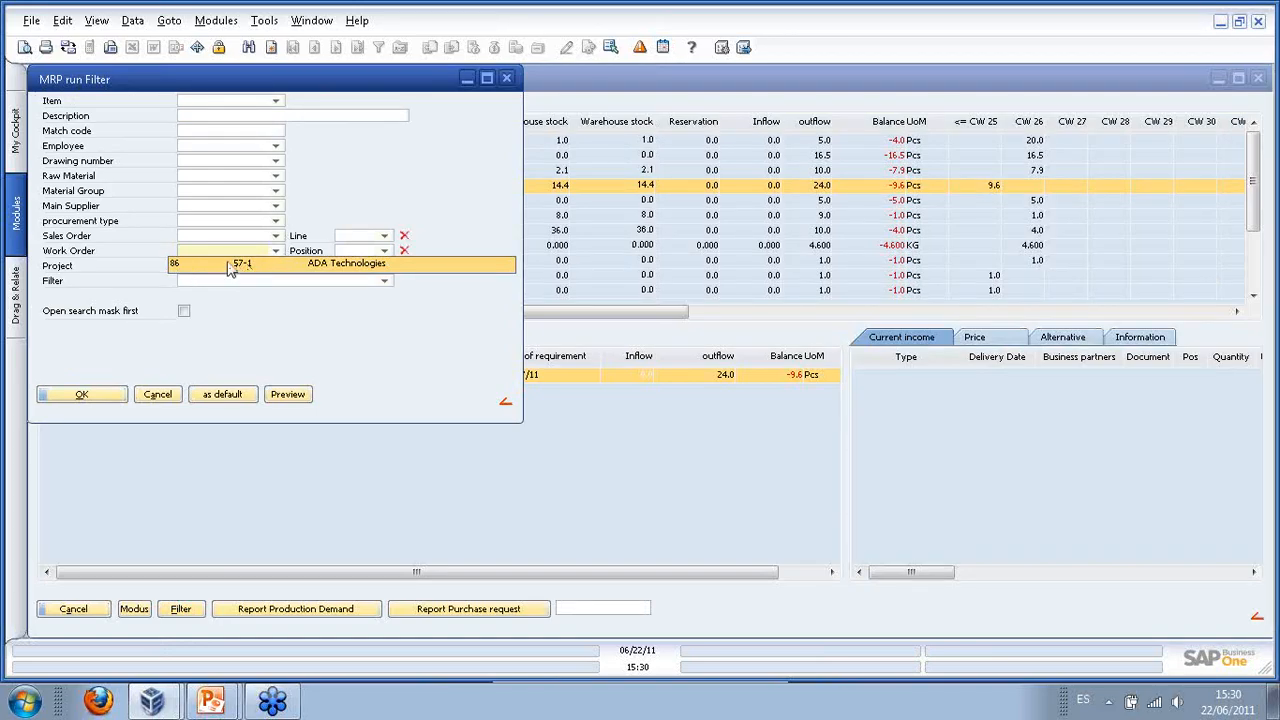
click(314, 266)
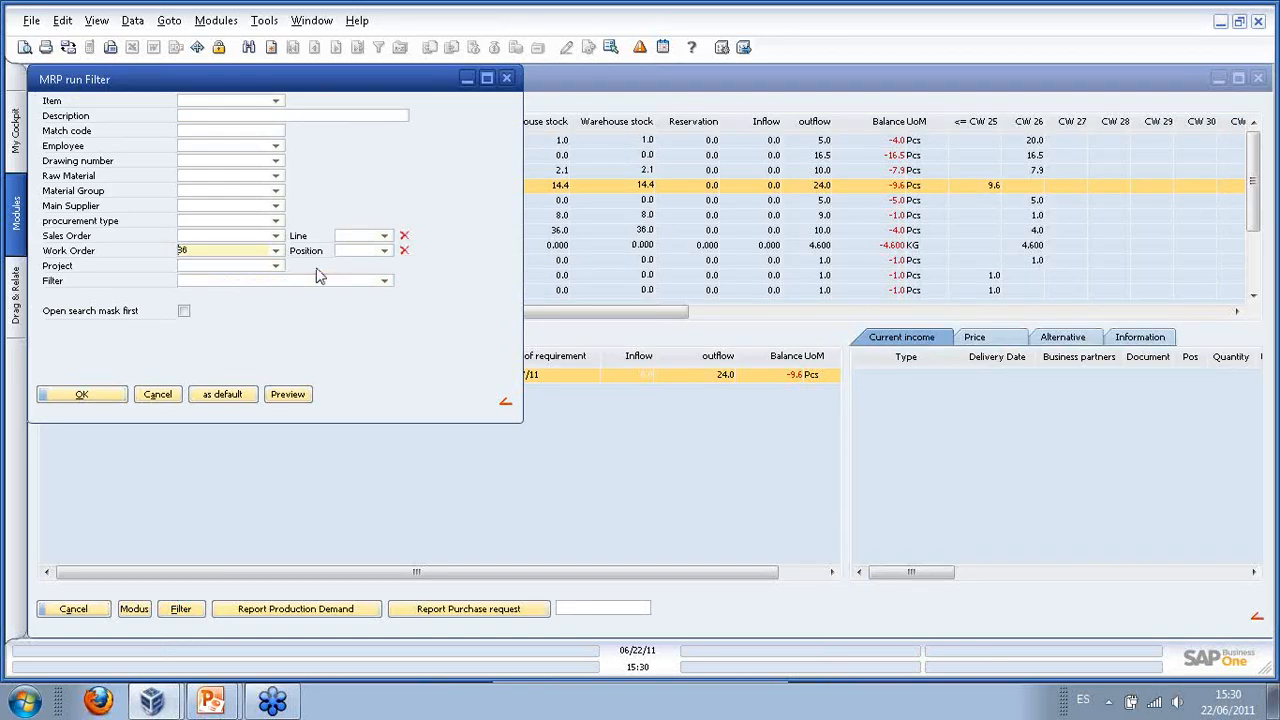
click(383, 251)
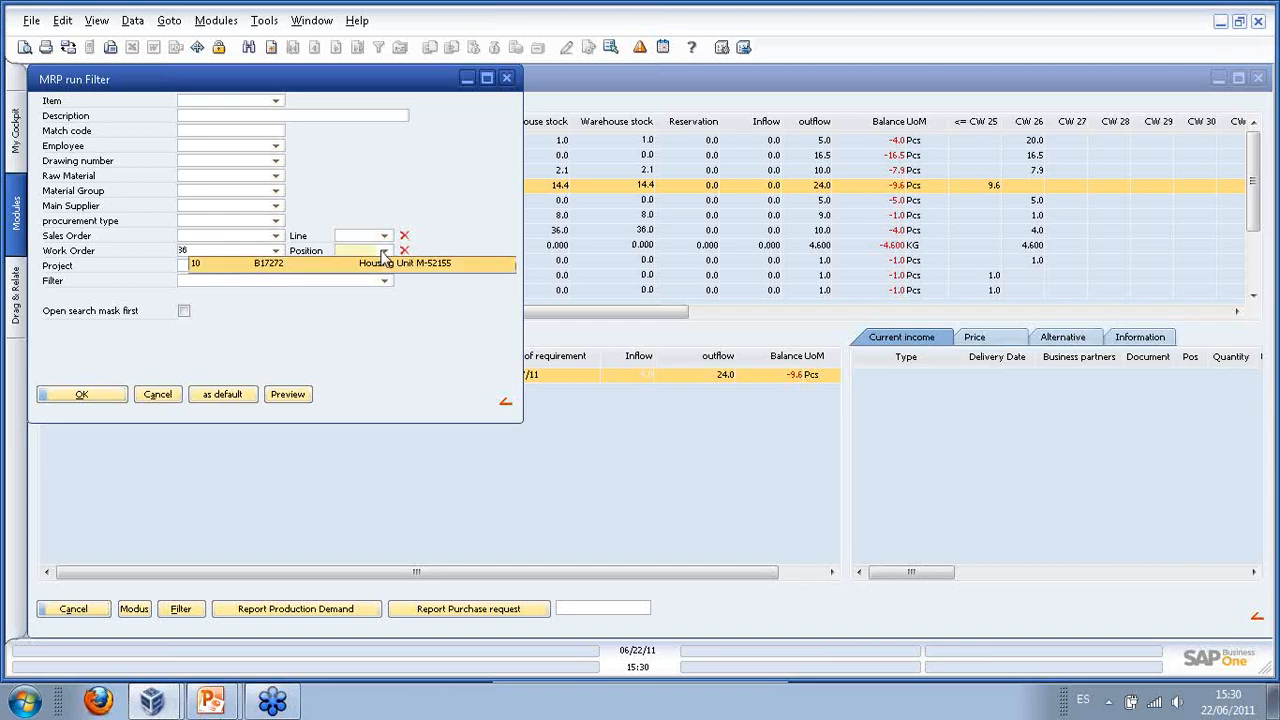
click(365, 311)
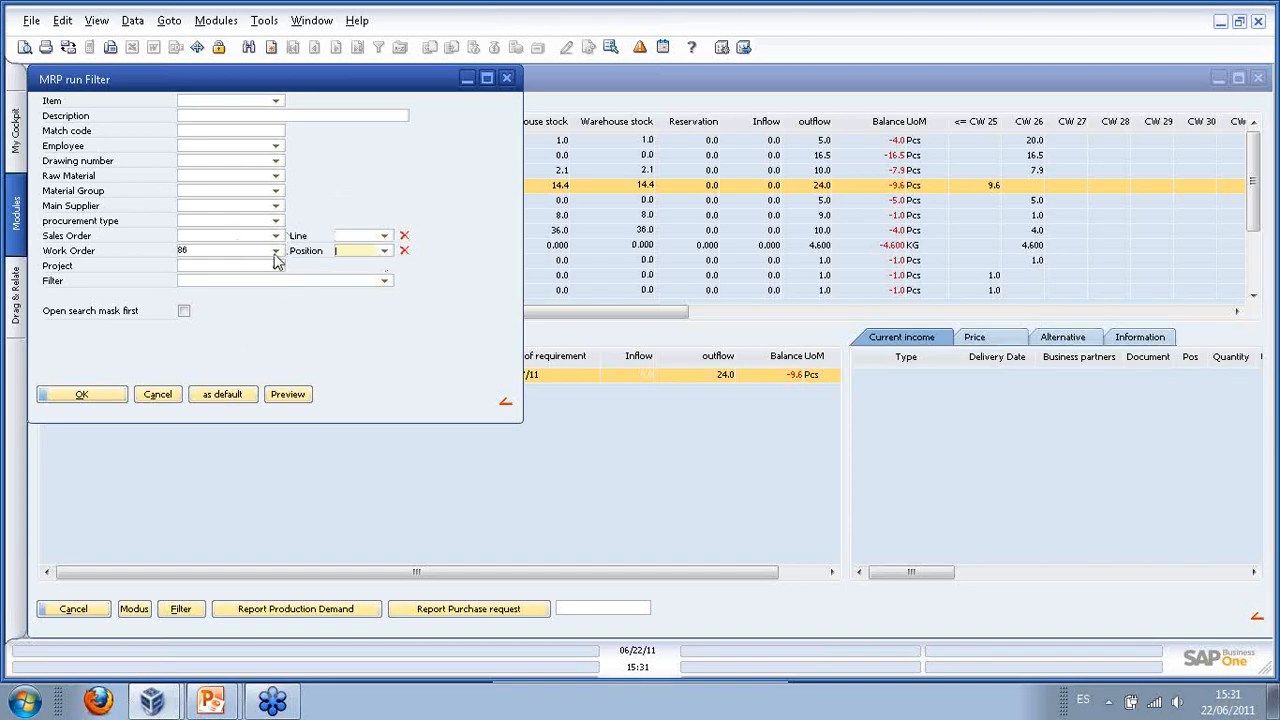
click(386, 282)
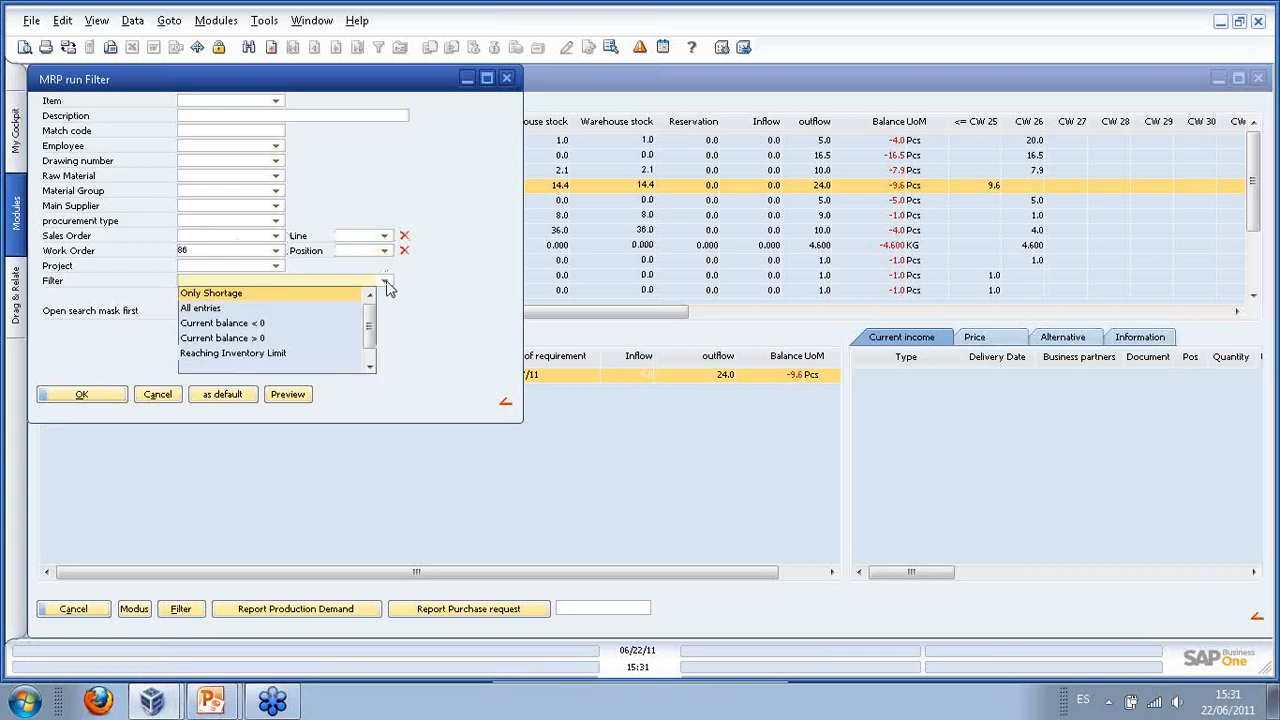
click(205, 311)
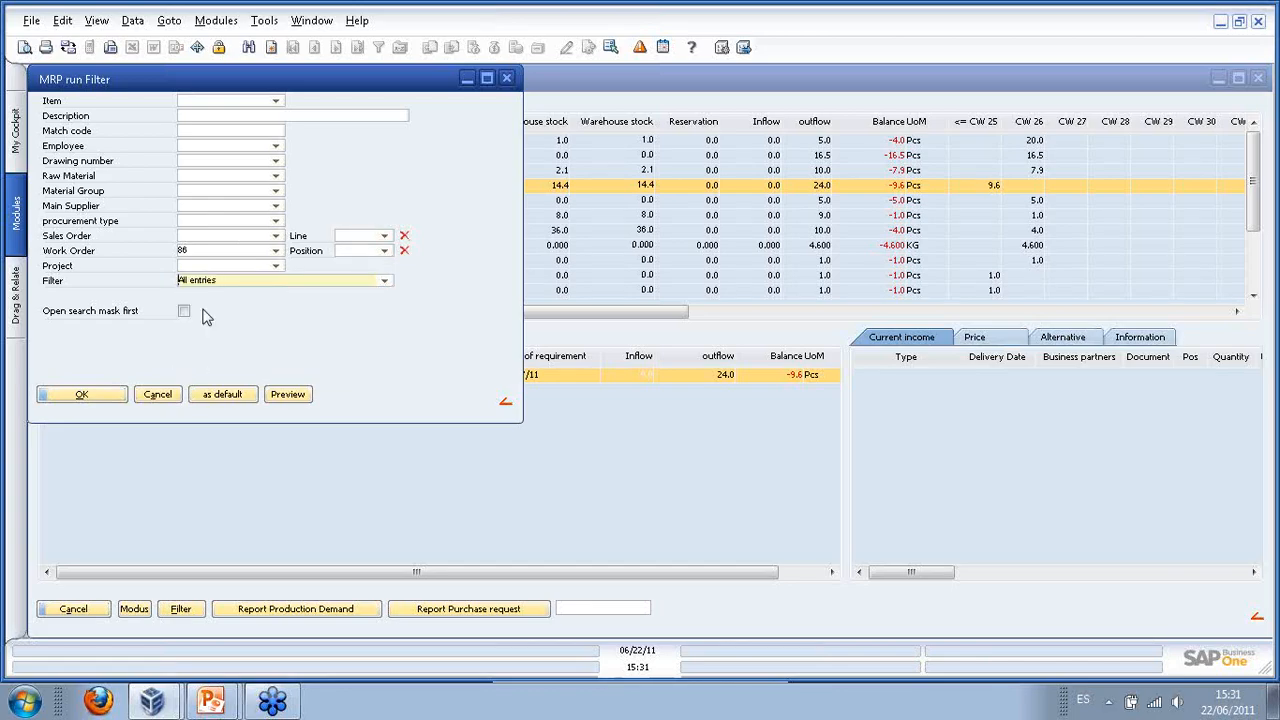
click(82, 395)
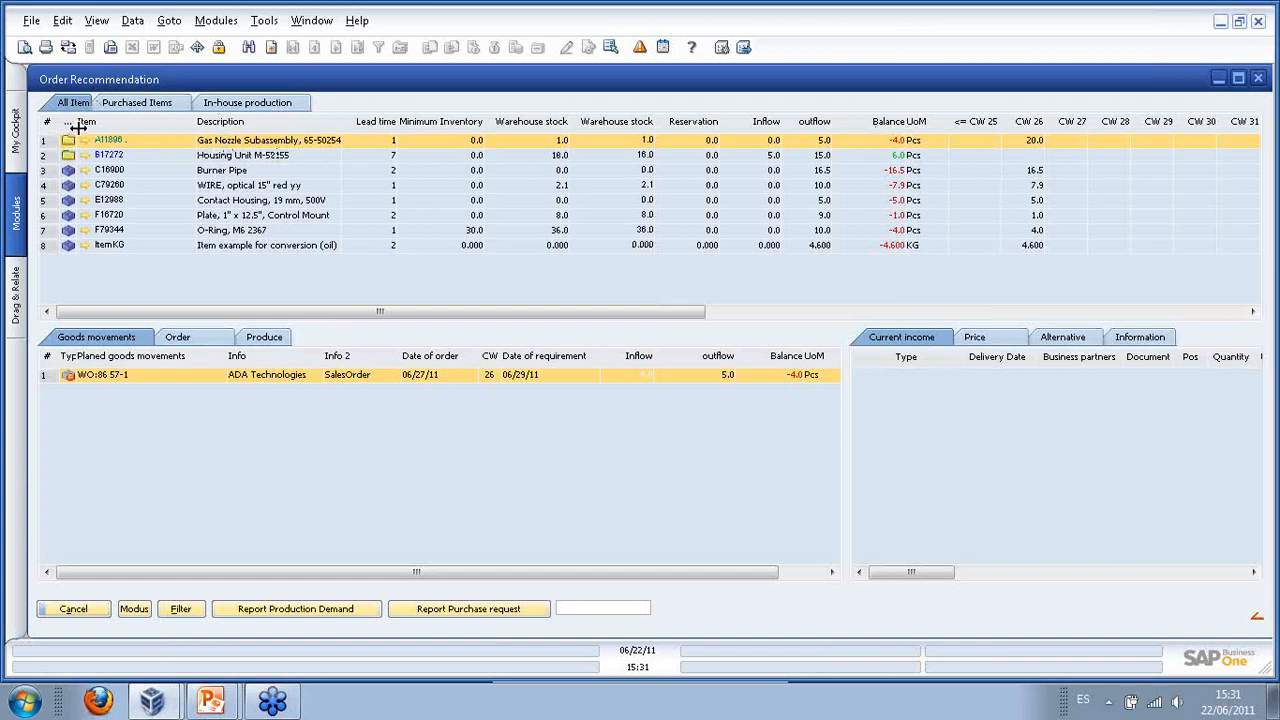
- Show in-house production items, check movements for Housing Unit M-52155 and Gas Nozzle Subassembly, and open the WO:86 57-1 demand
click(256, 108)
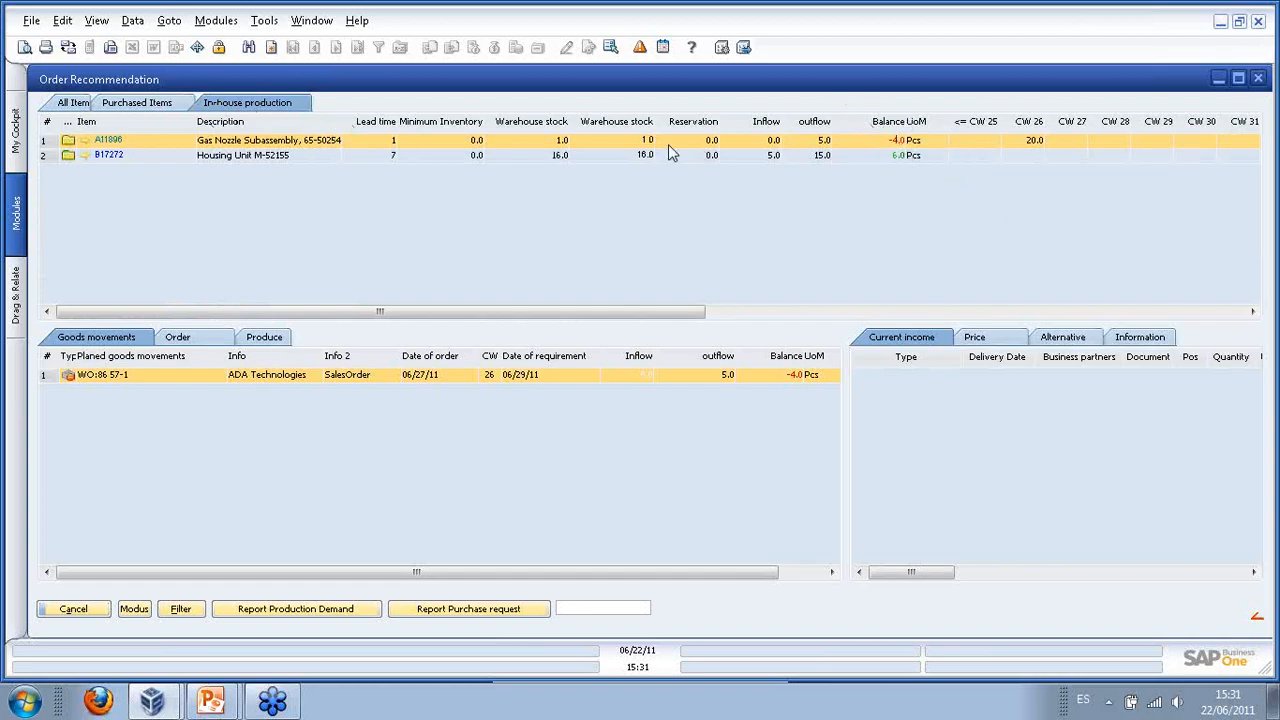
click(252, 159)
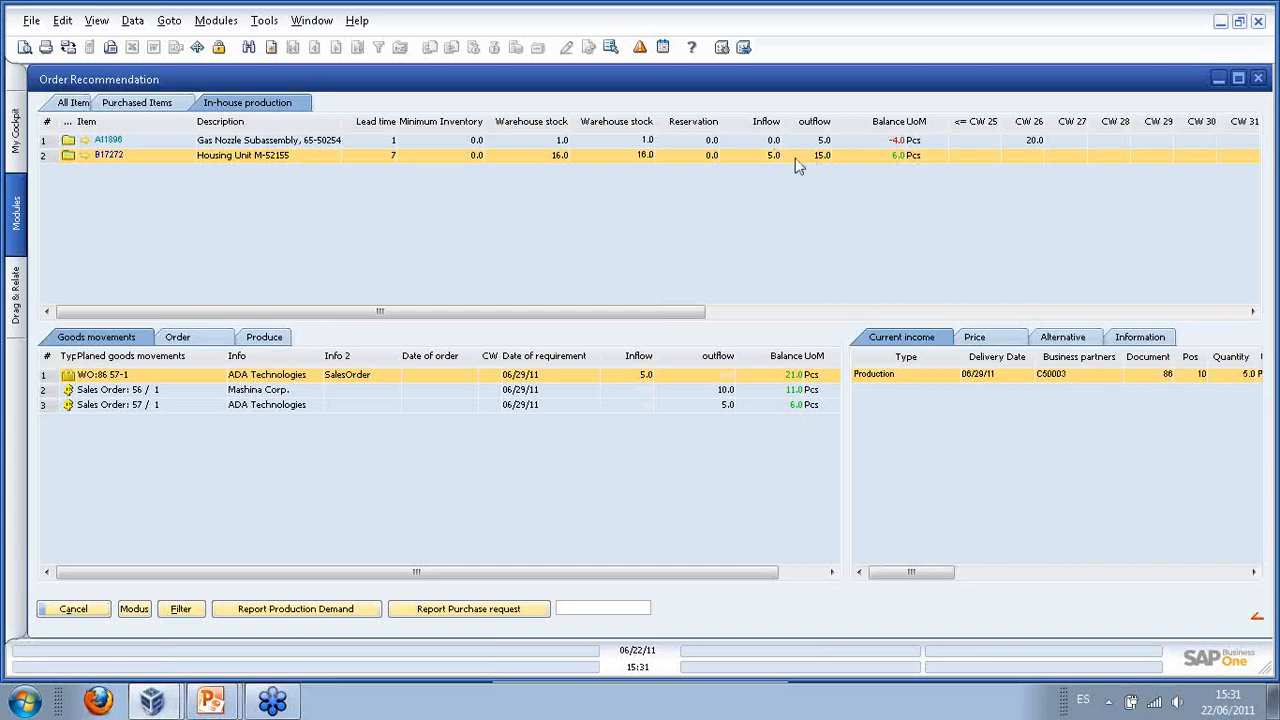
click(860, 141)
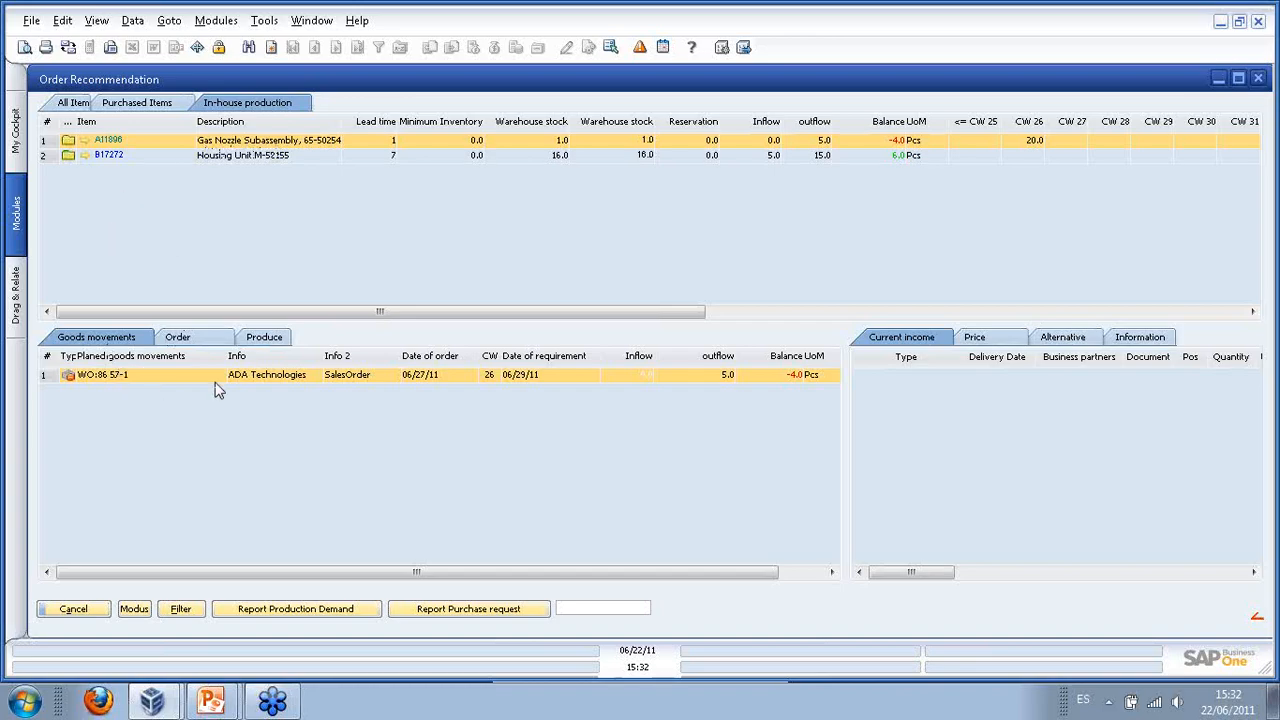
double_click(135, 378)
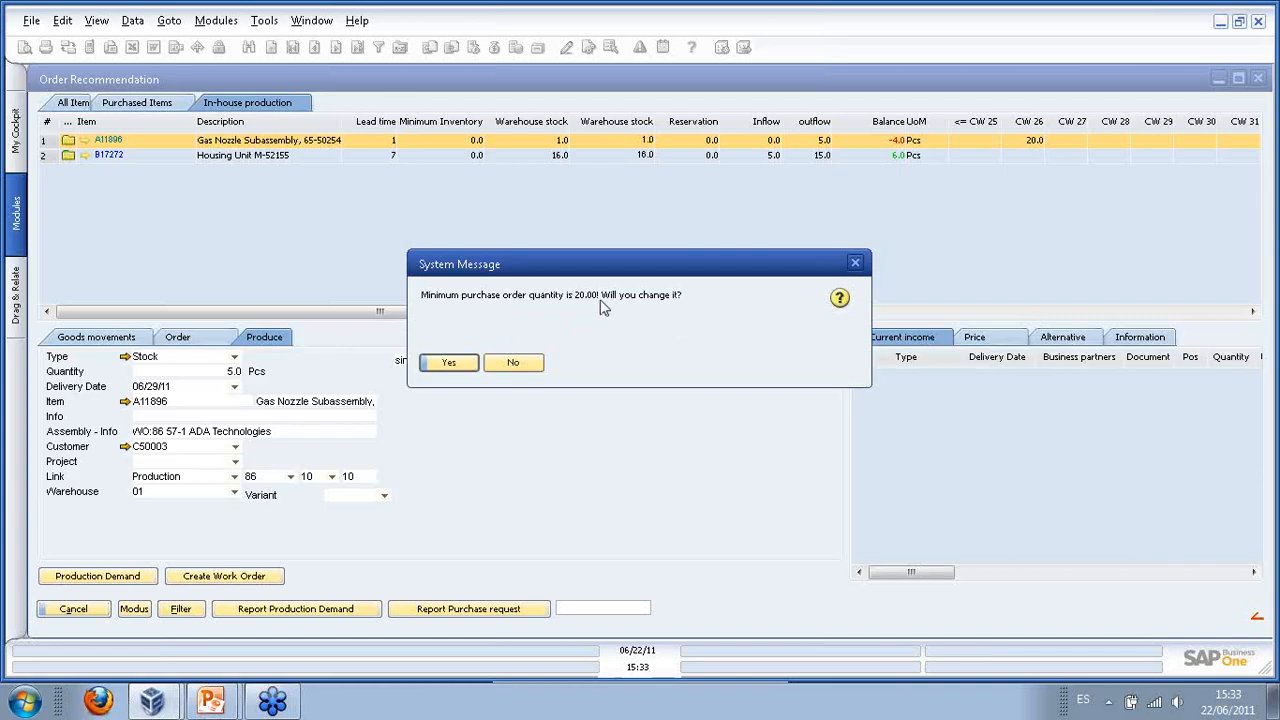
- Decline the minimum-quantity and multiple-of-10 changes, then group the demand by Week
click(527, 362)
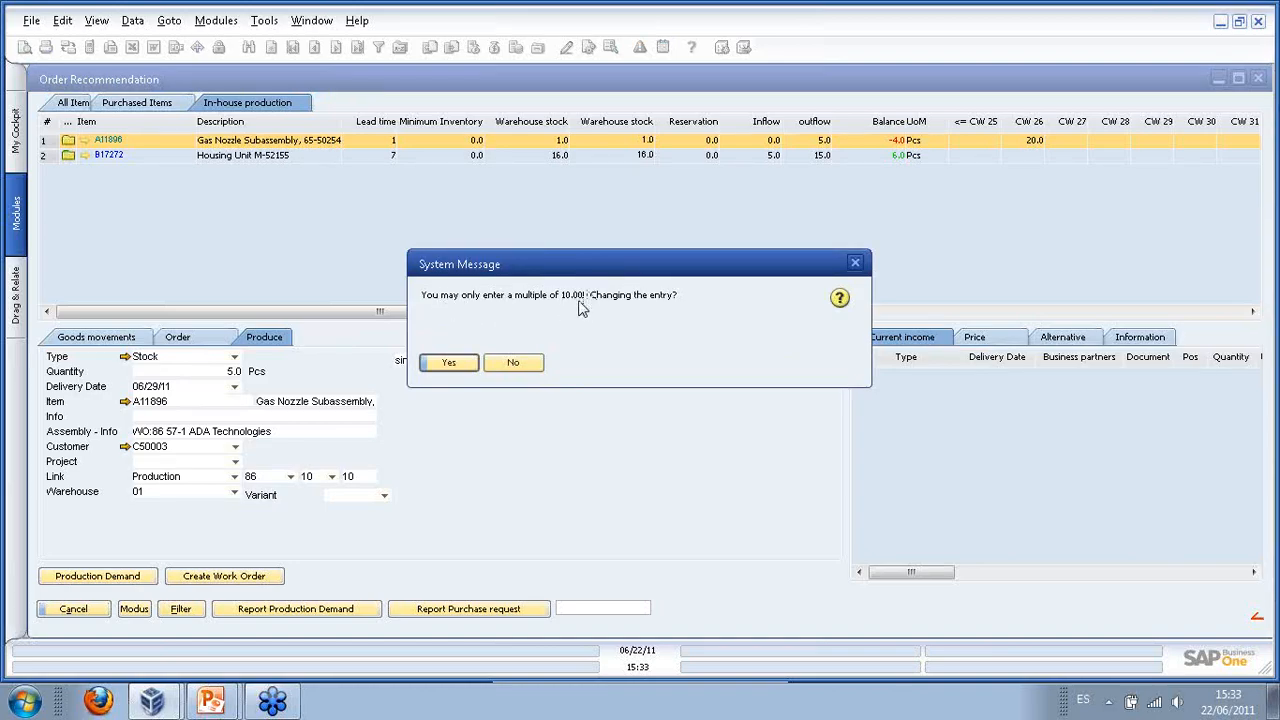
click(518, 368)
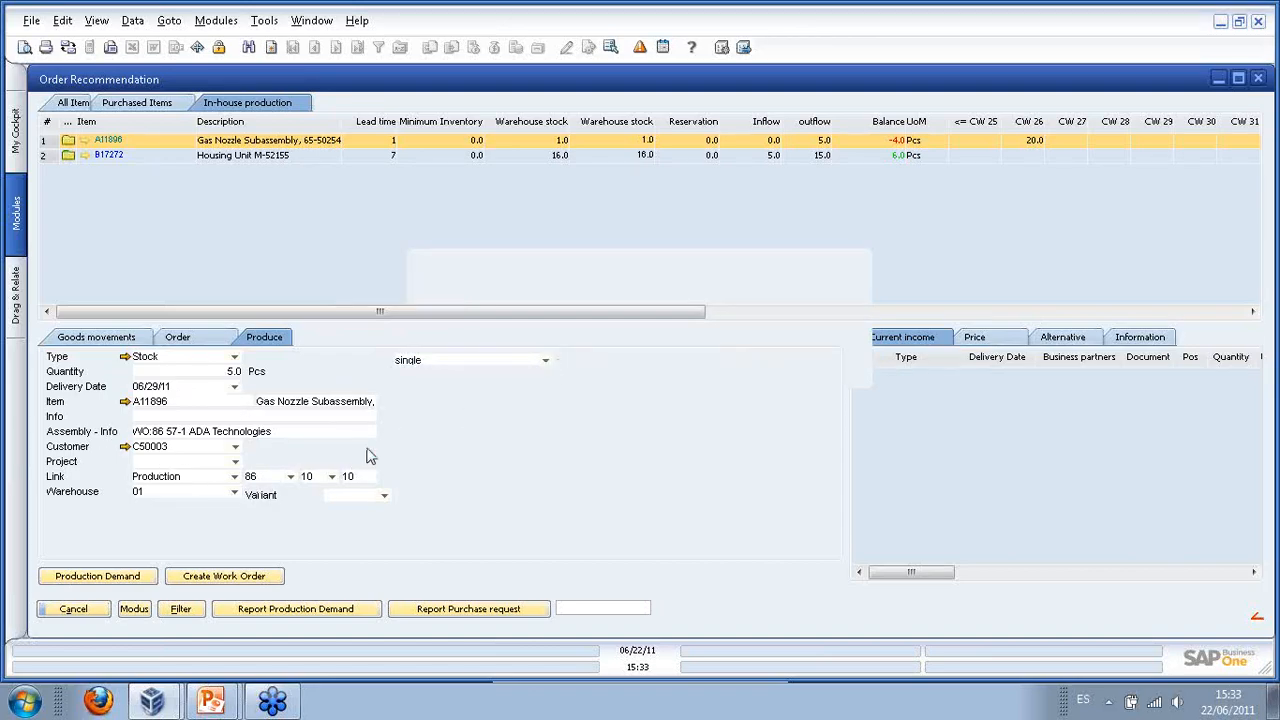
click(546, 362)
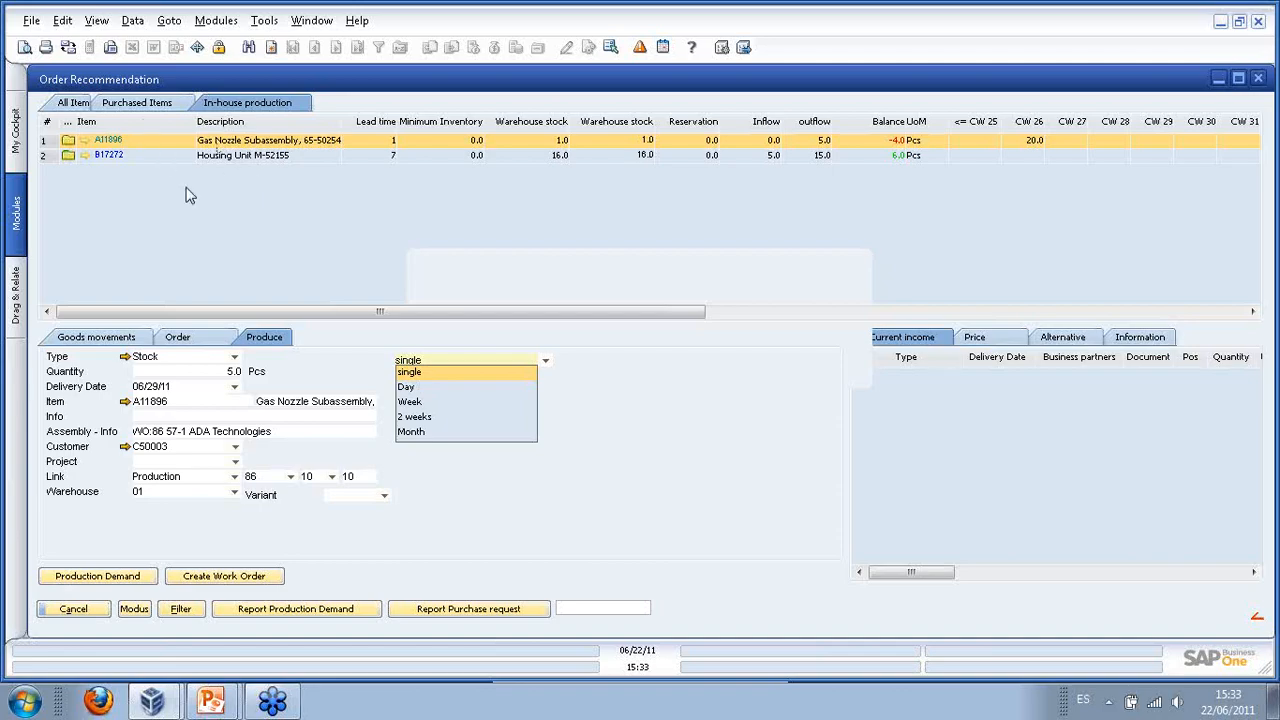
click(415, 403)
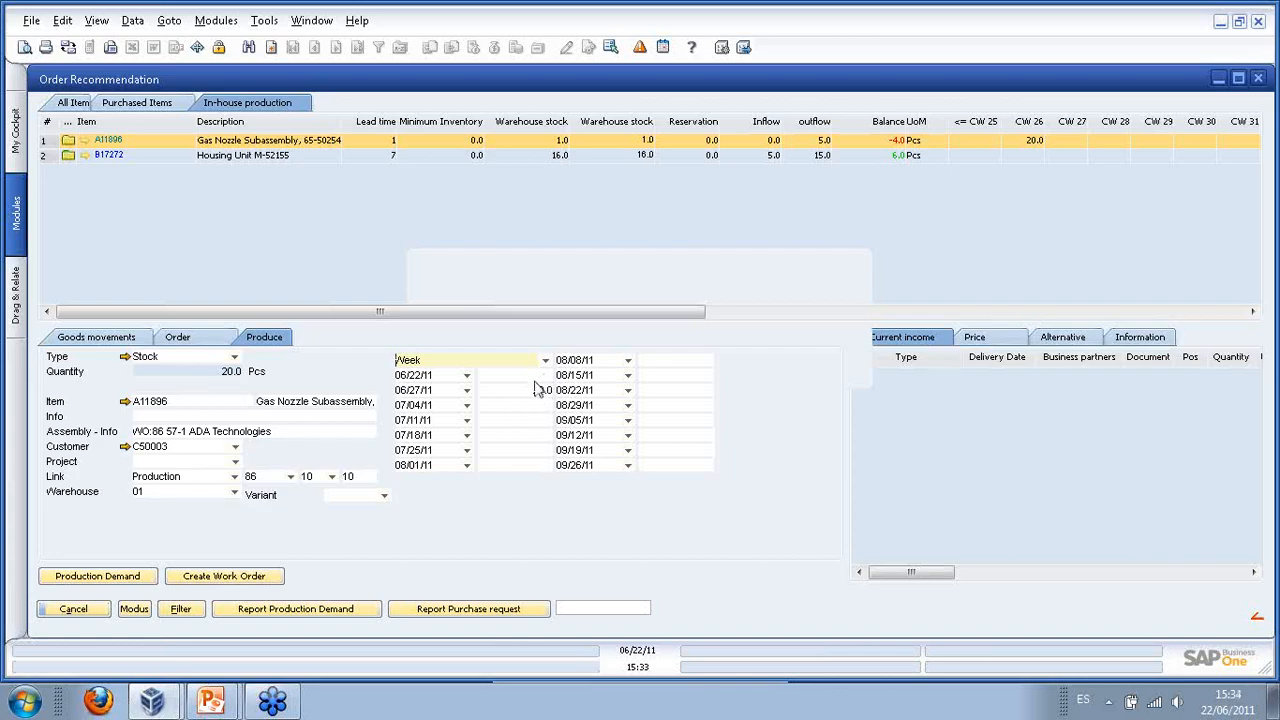
- Reopen the production proposal and keep it at 5.0 Pcs, declining the minimum 20 raise
click(105, 343)
double_click(104, 379)
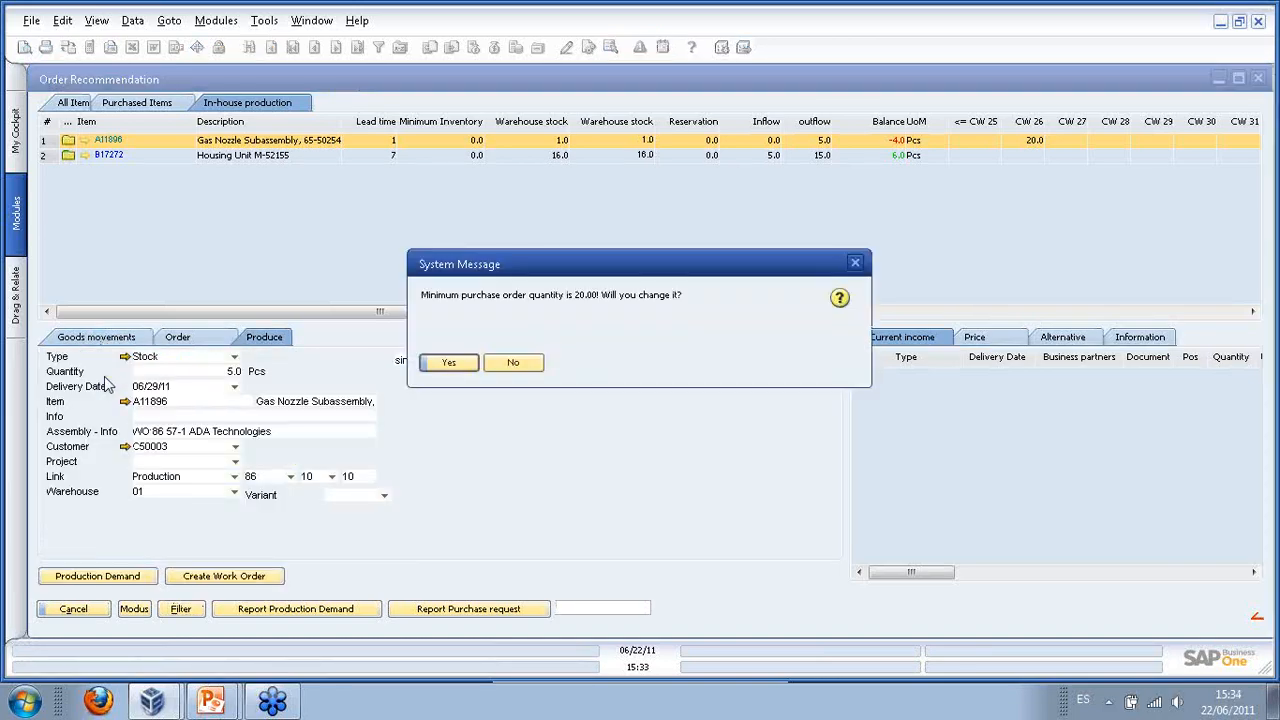
click(510, 368)
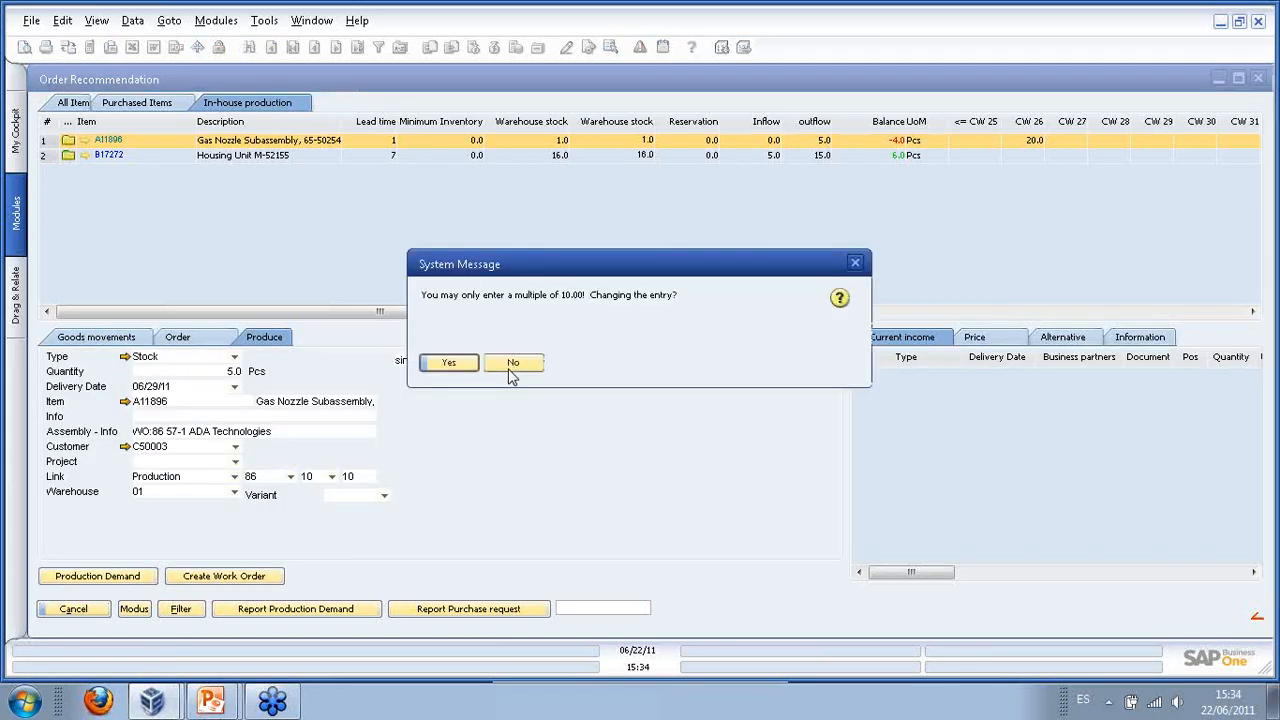
click(512, 366)
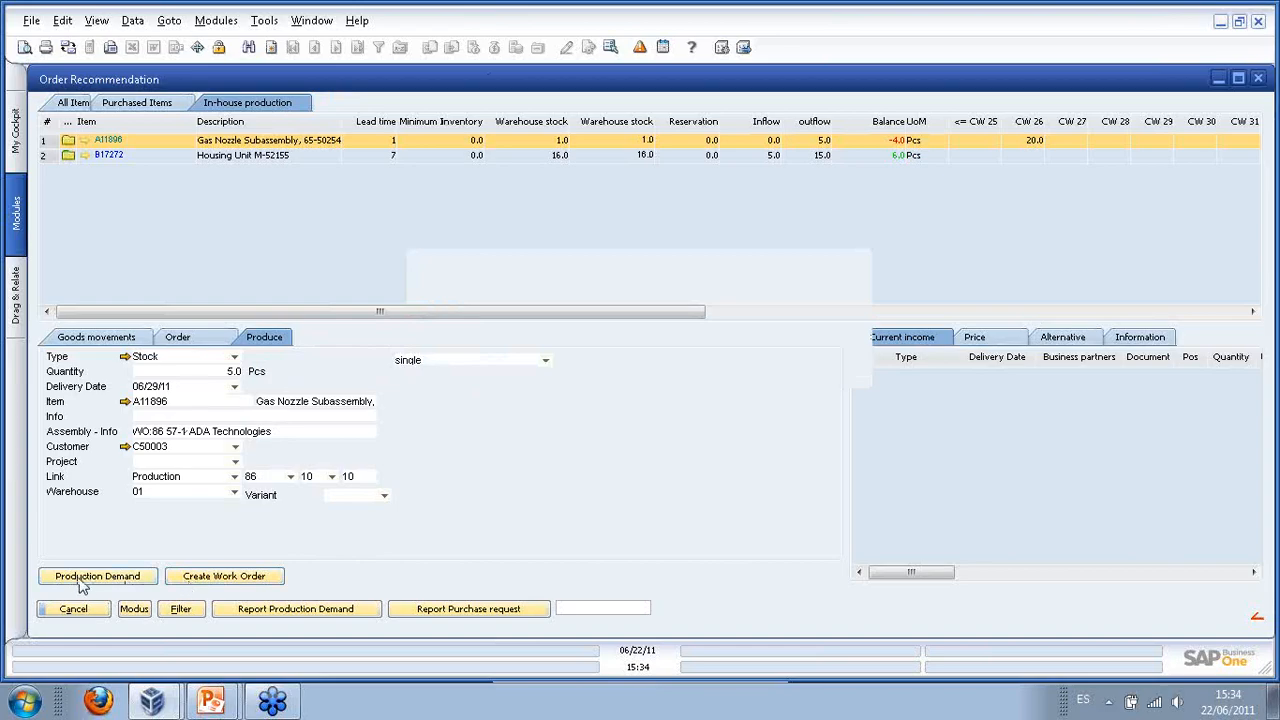
- Create and save work order 87 for the Gas Nozzle Subassembly, then list the purchased items
click(243, 576)
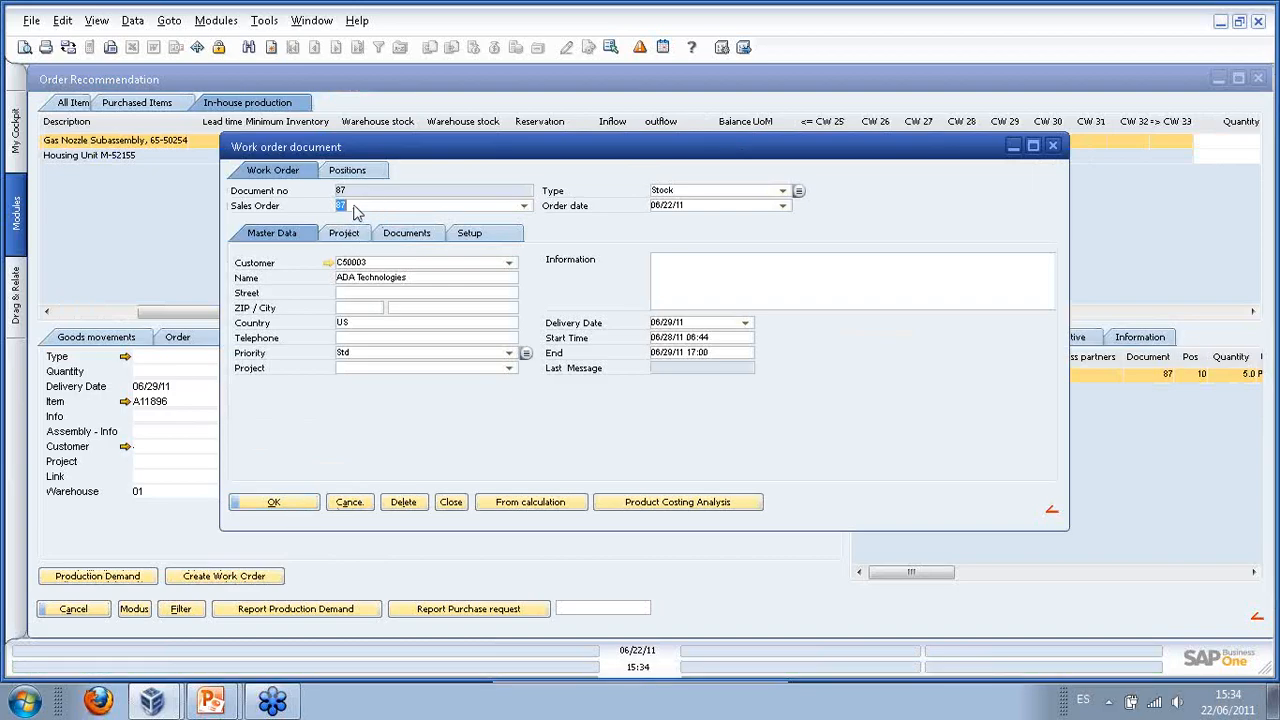
click(287, 503)
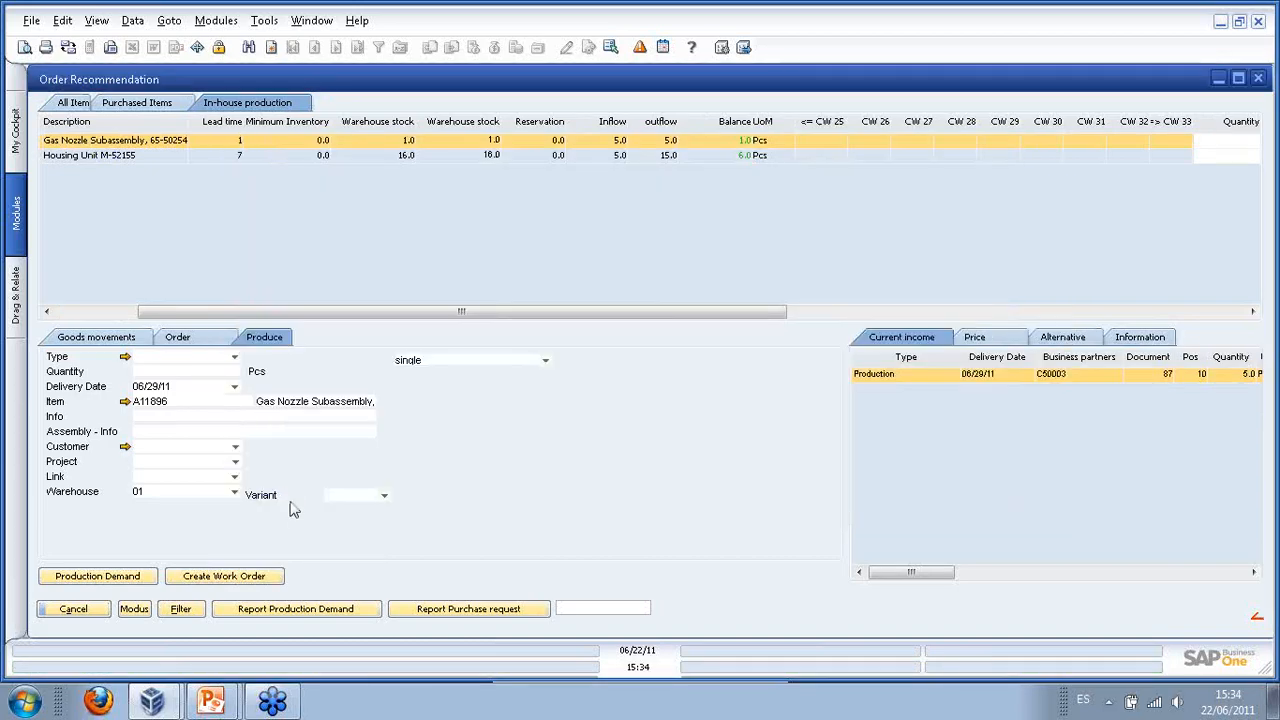
click(168, 104)
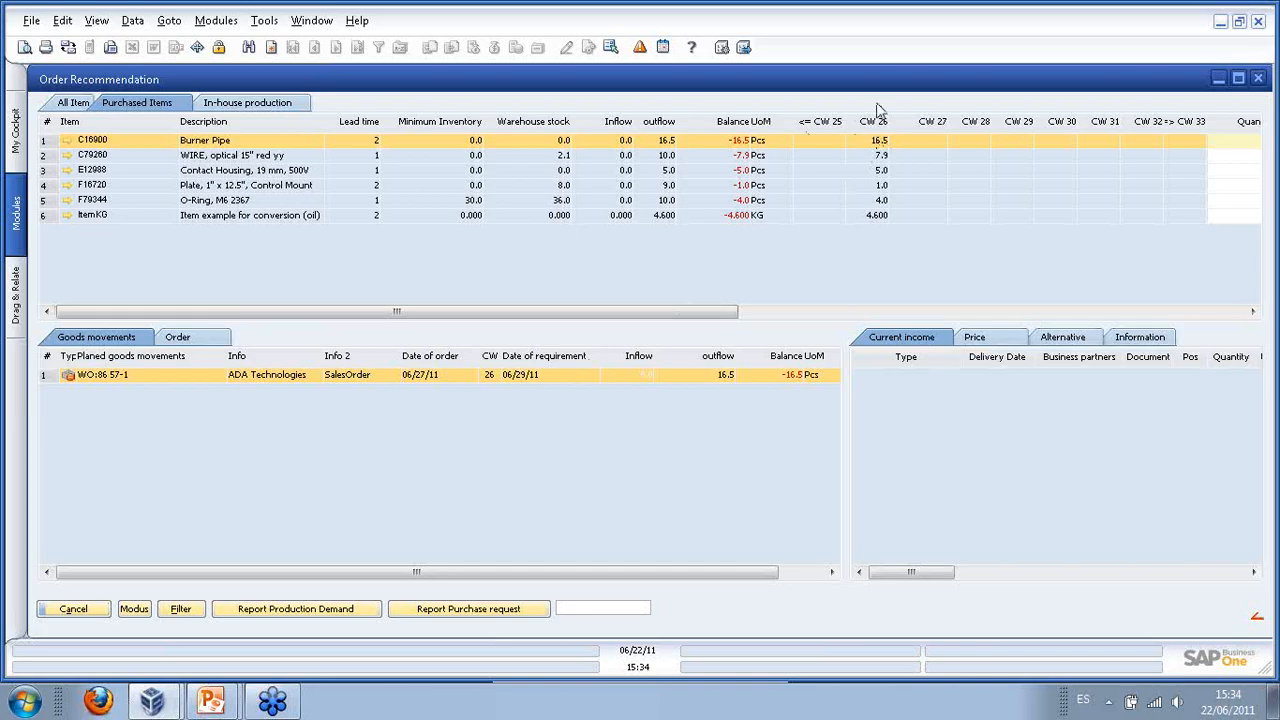
click(408, 153)
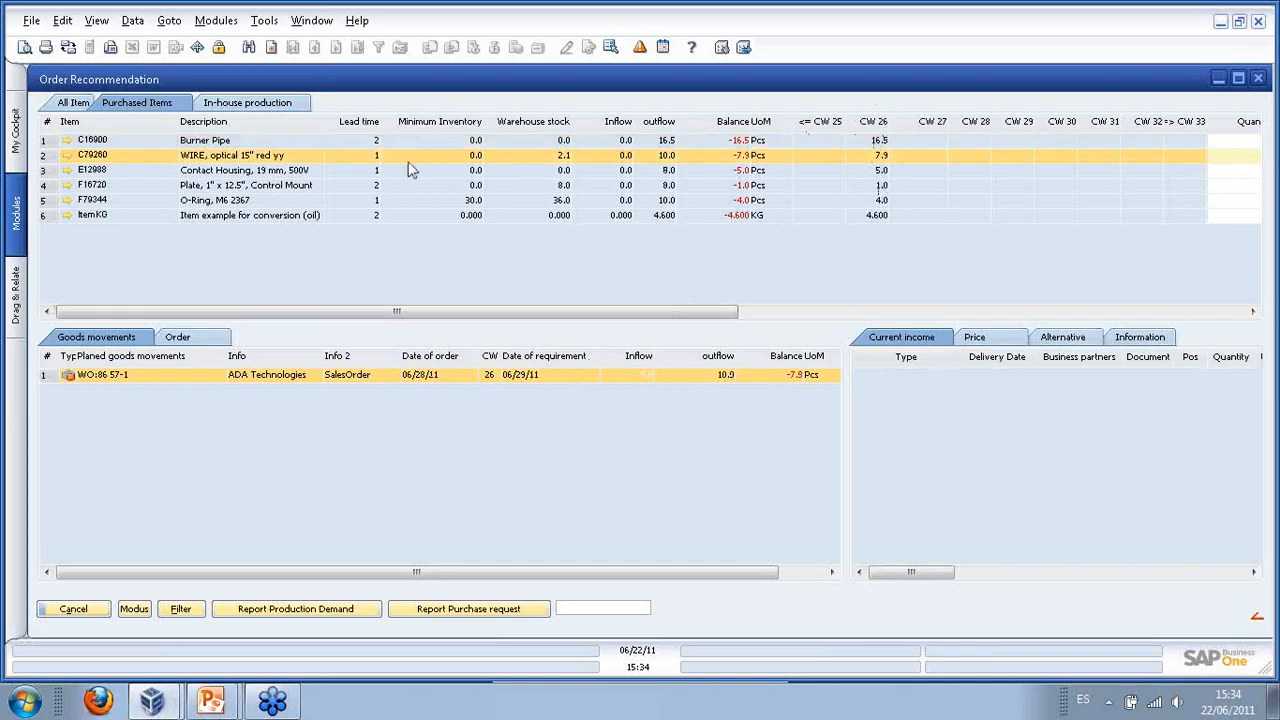
click(406, 171)
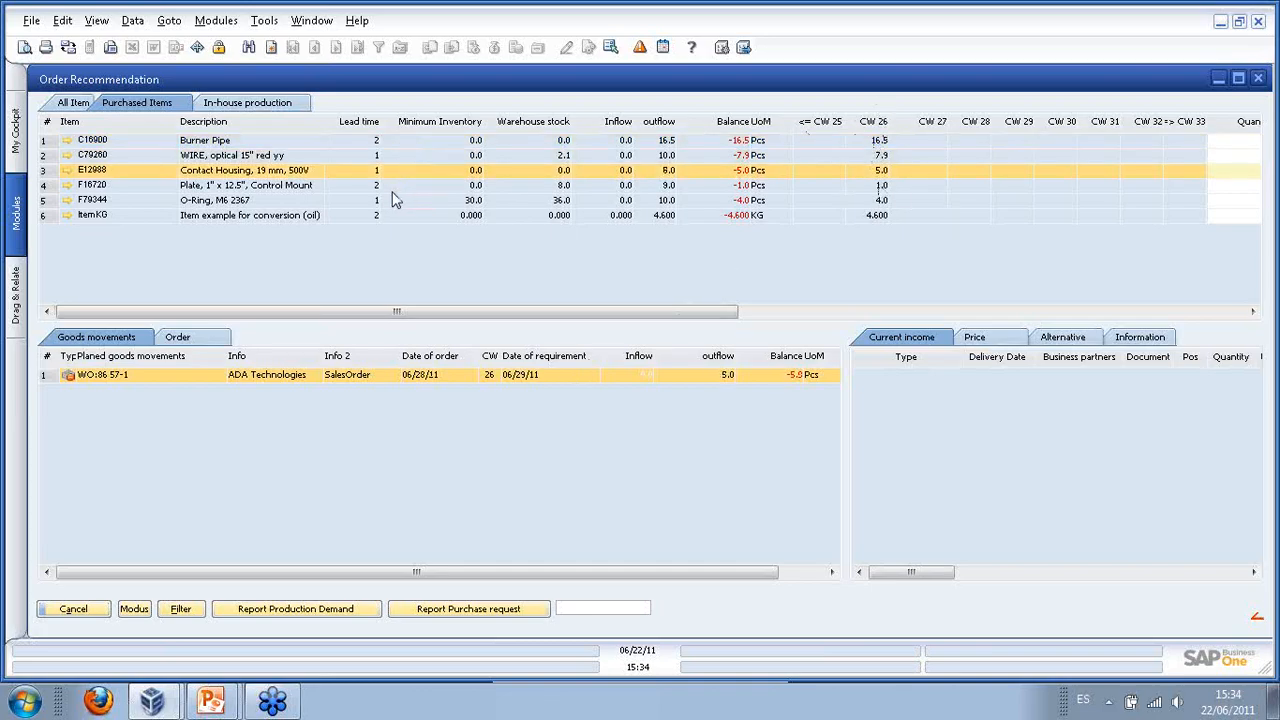
click(396, 186)
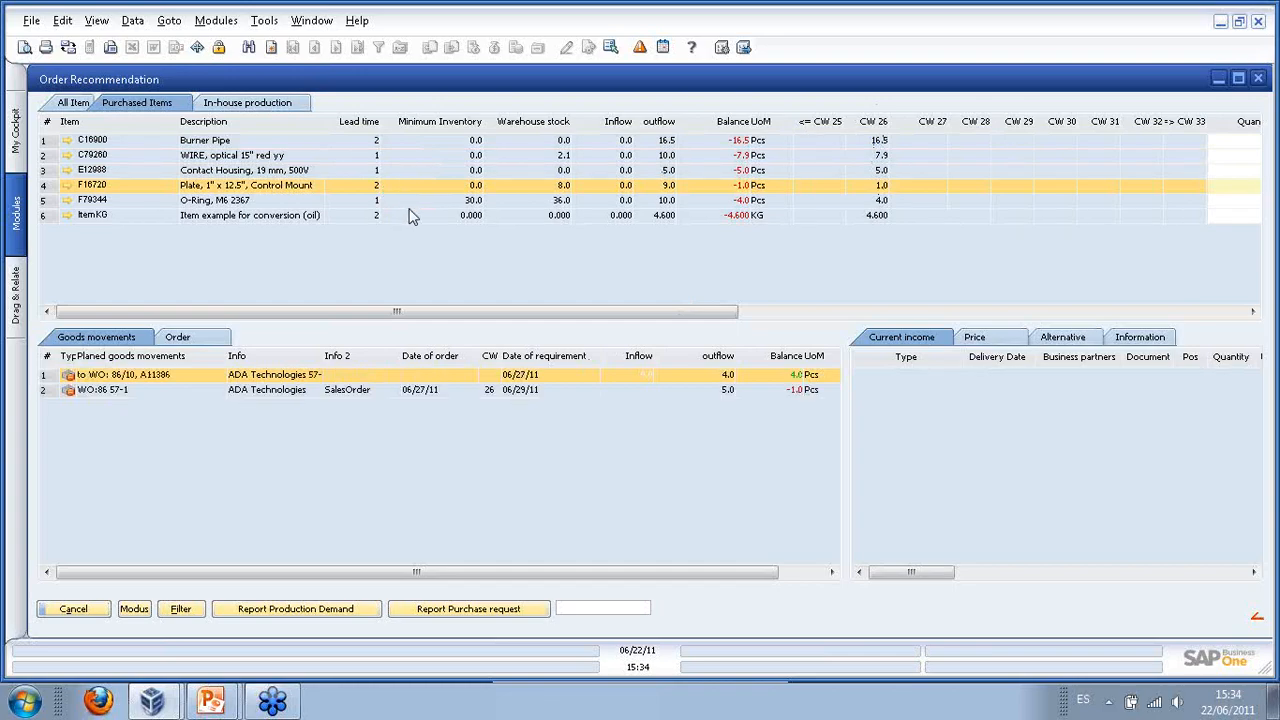
click(383, 141)
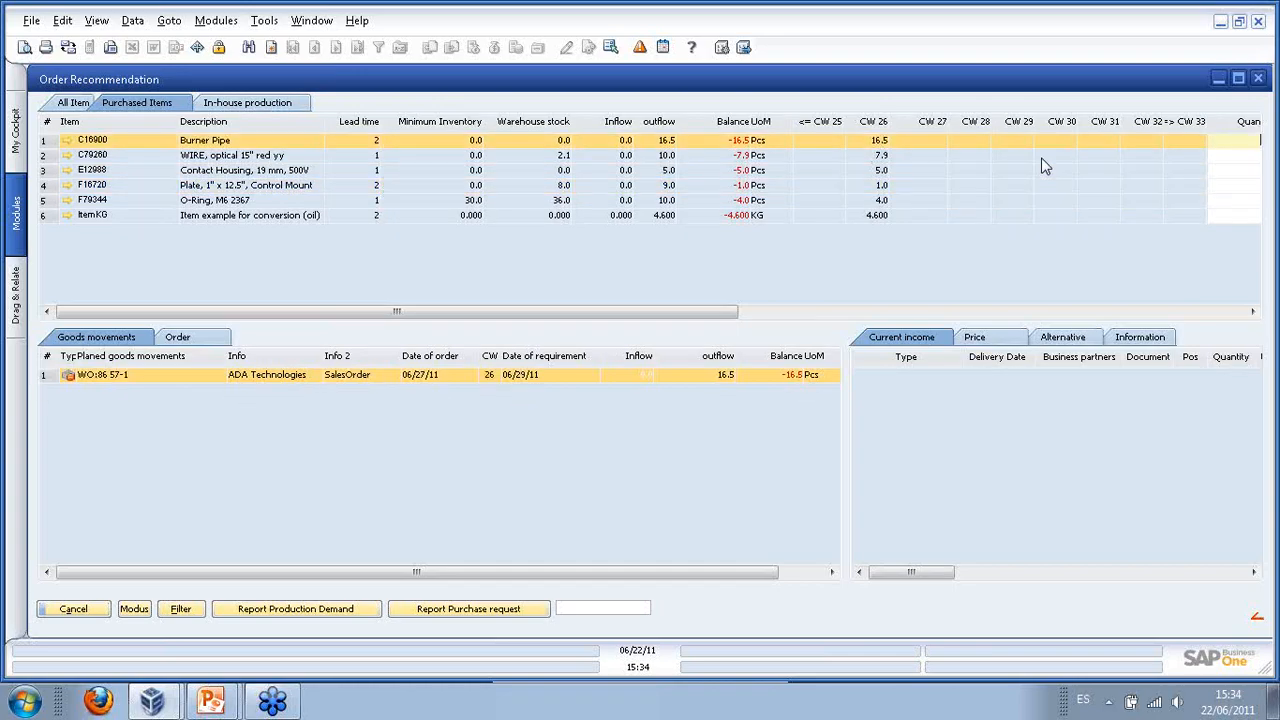
right_click(877, 129)
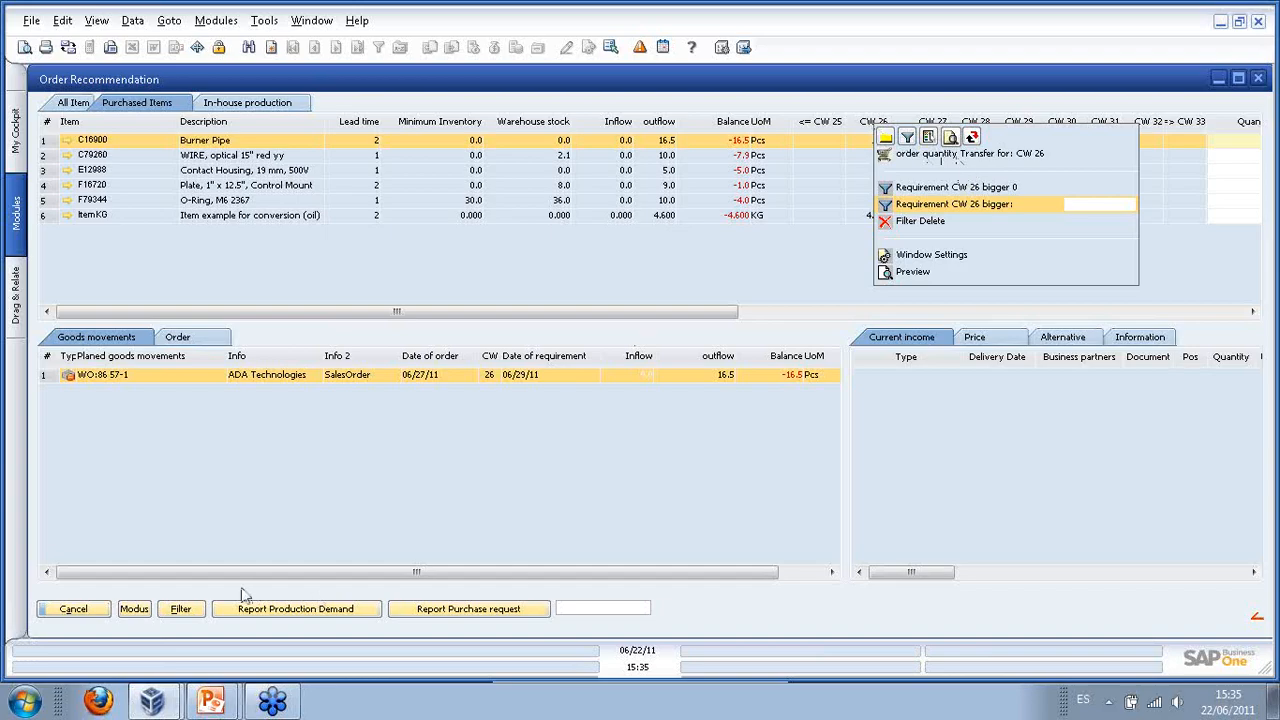
- Fill purchase quantities for all purchased items using 15 security days, then check the Quantity column
click(136, 615)
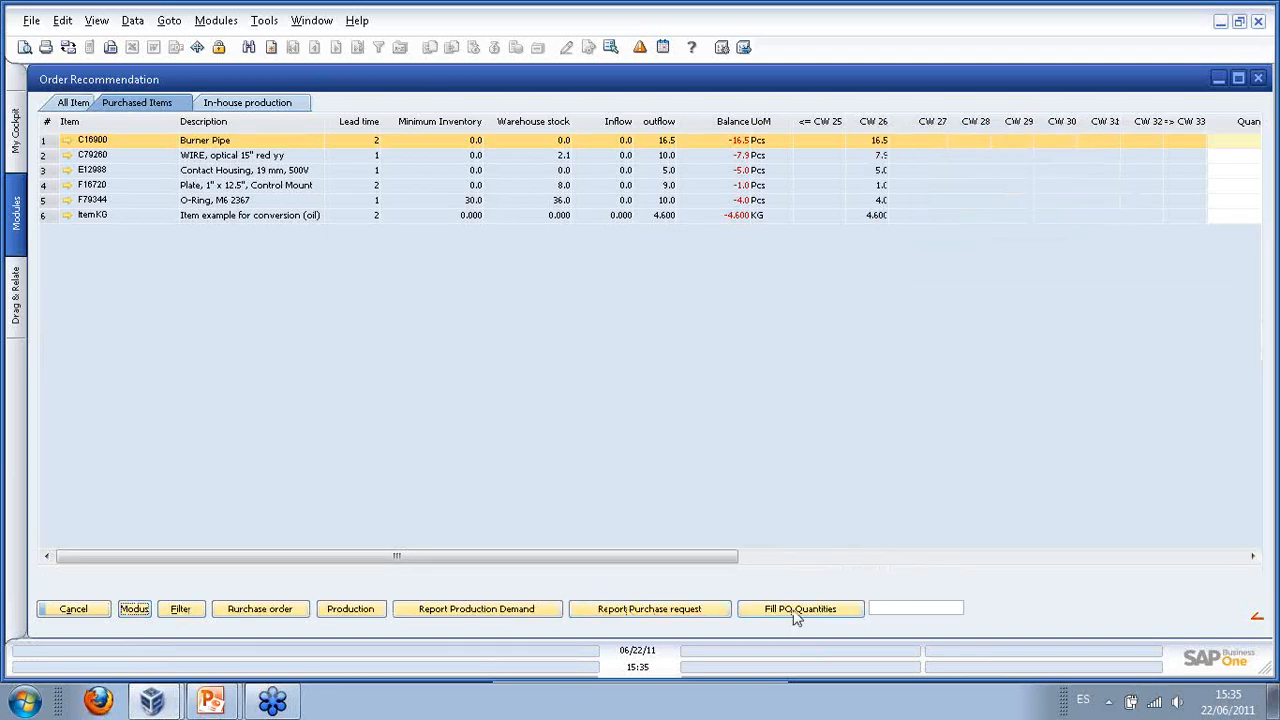
click(800, 612)
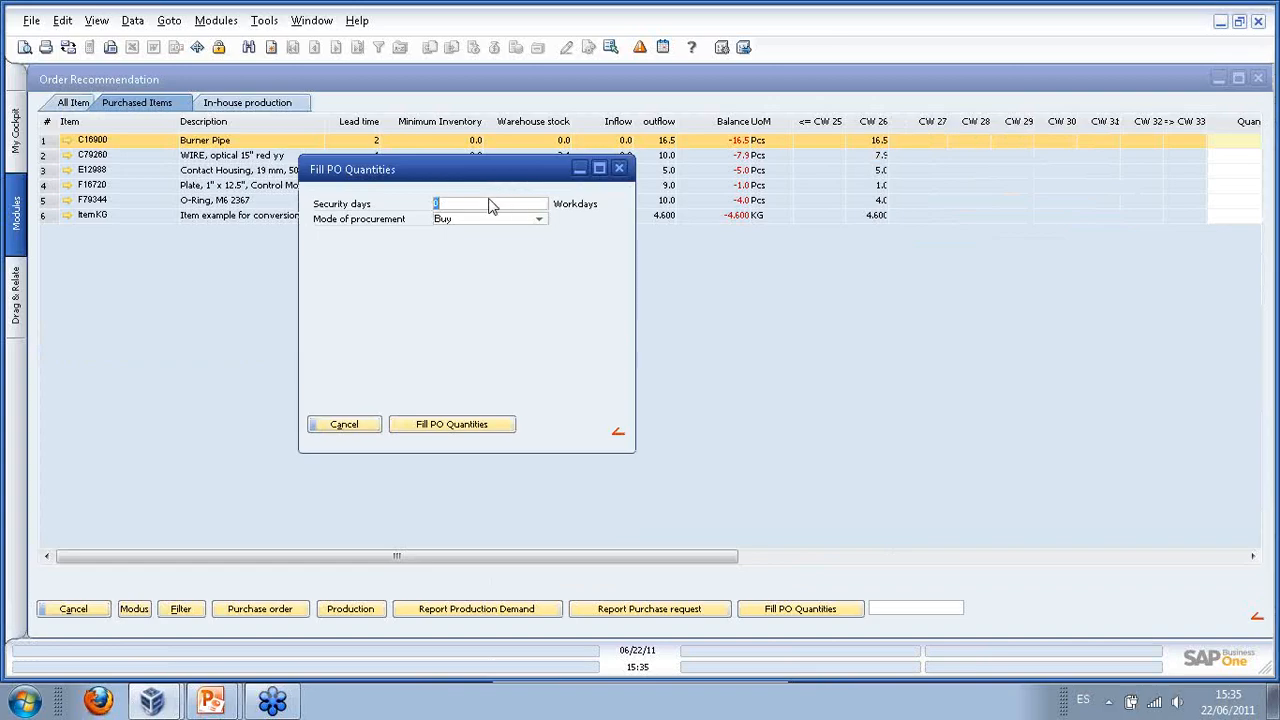
text(15)
click(450, 424)
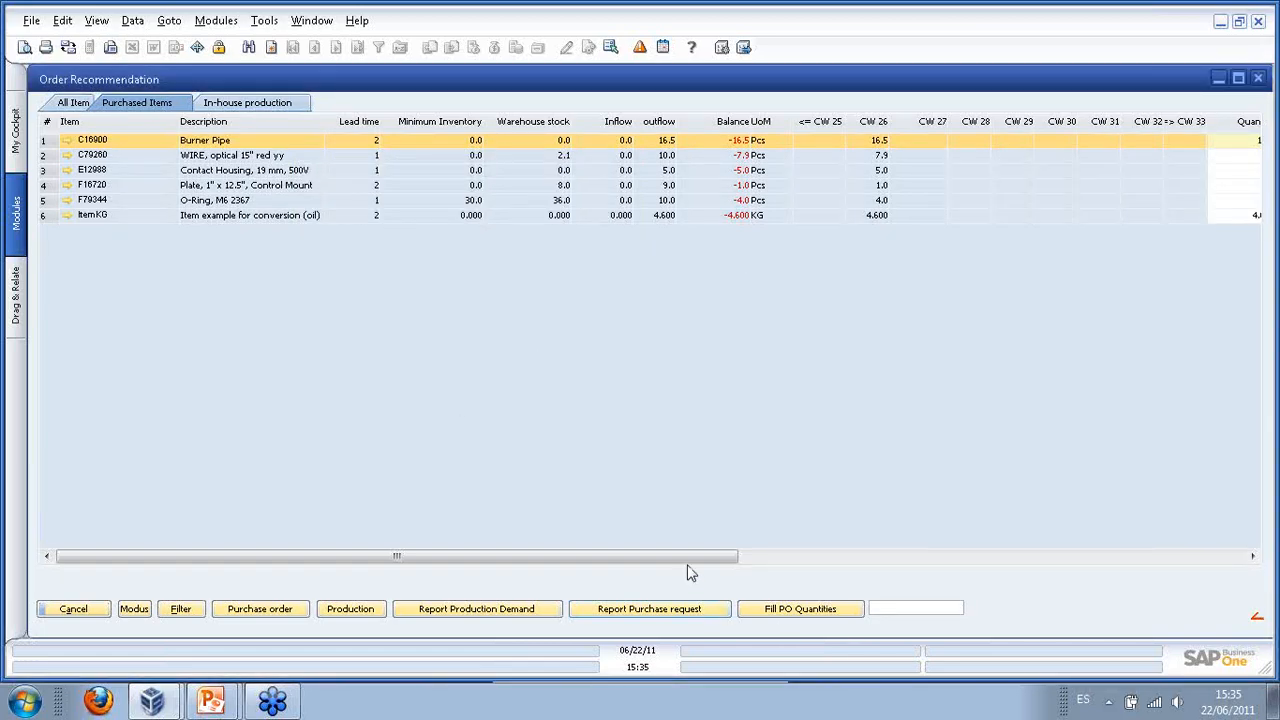
drag(726, 557, 830, 560)
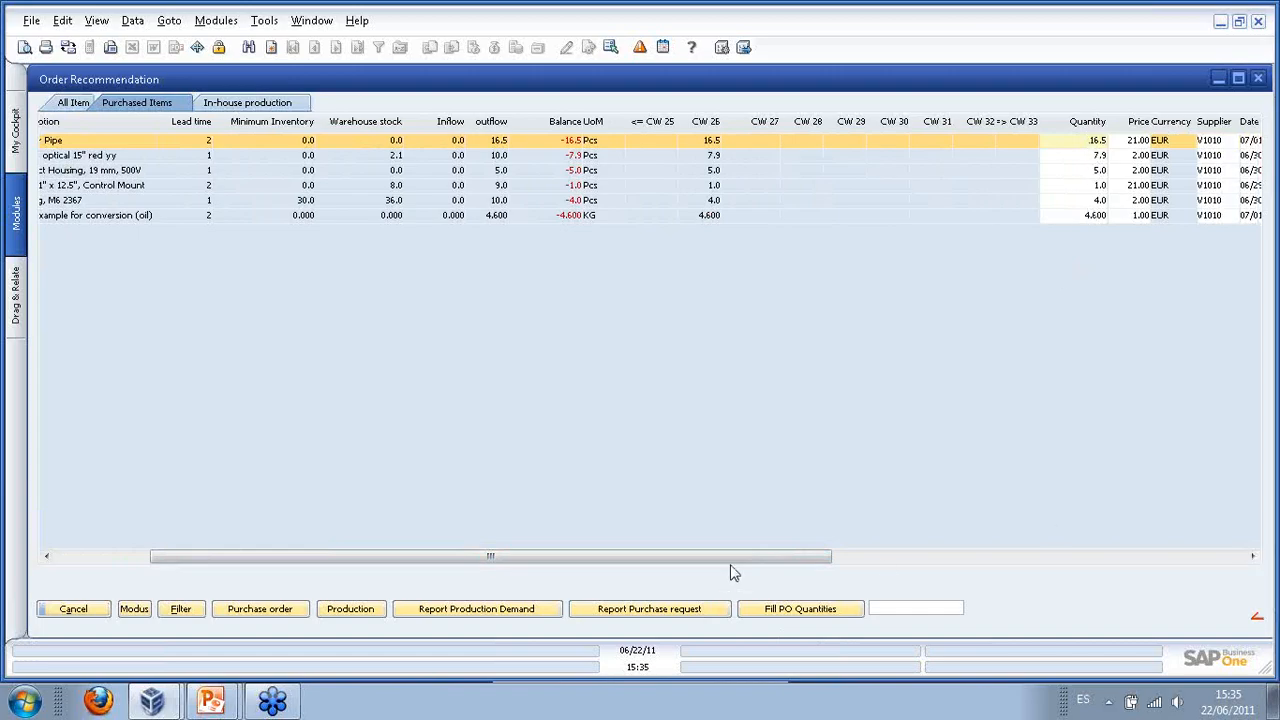
drag(731, 566, 528, 537)
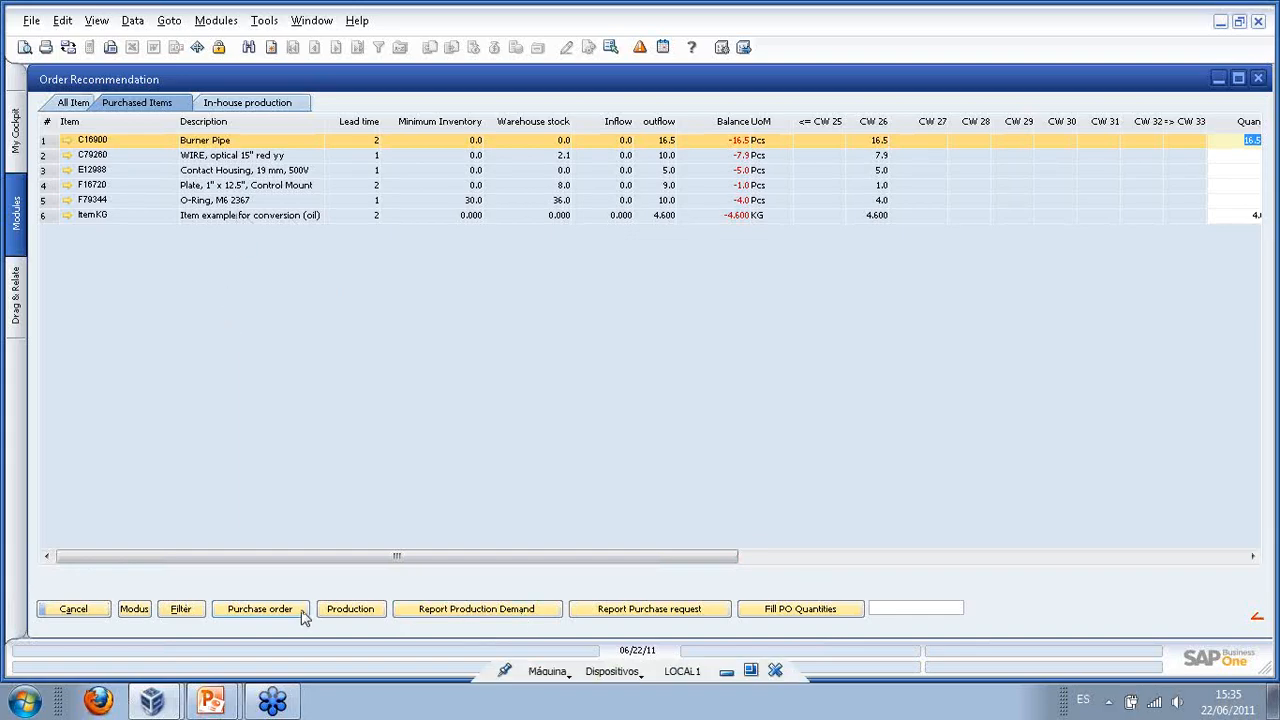
- Generate the Far East Imports purchase order for all six items with the remark 'My Remarks!'
click(243, 613)
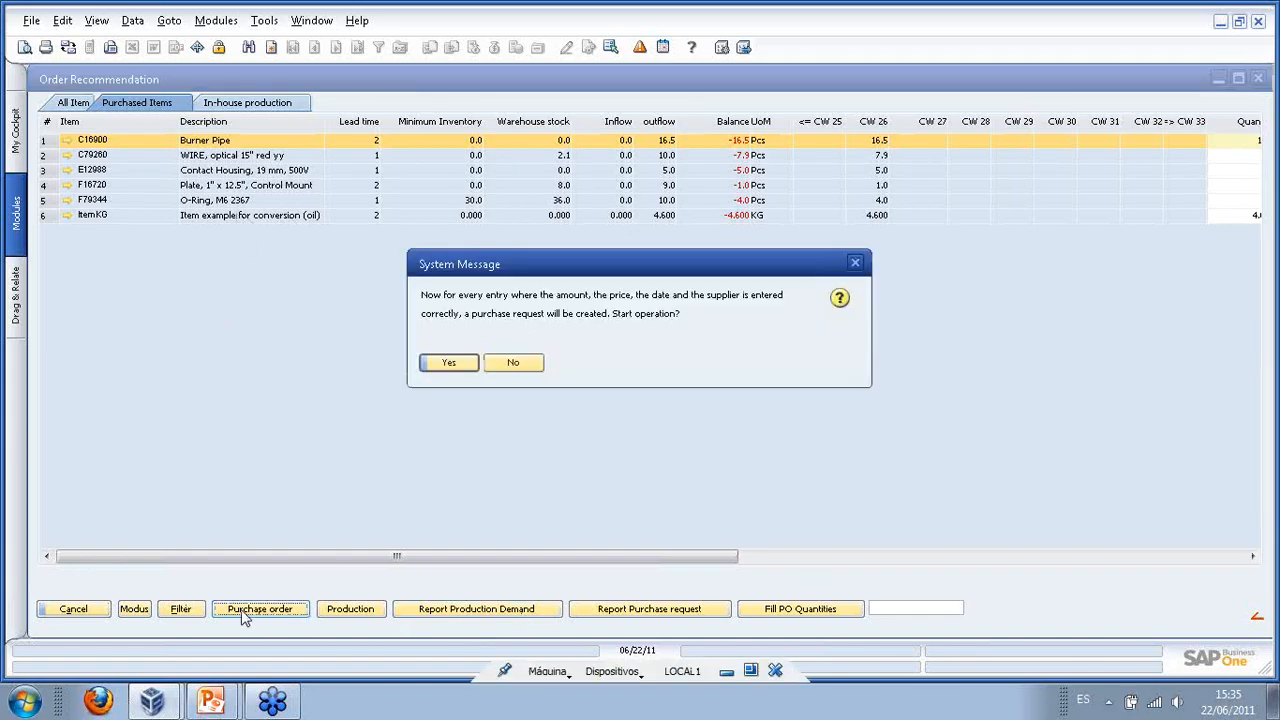
click(450, 364)
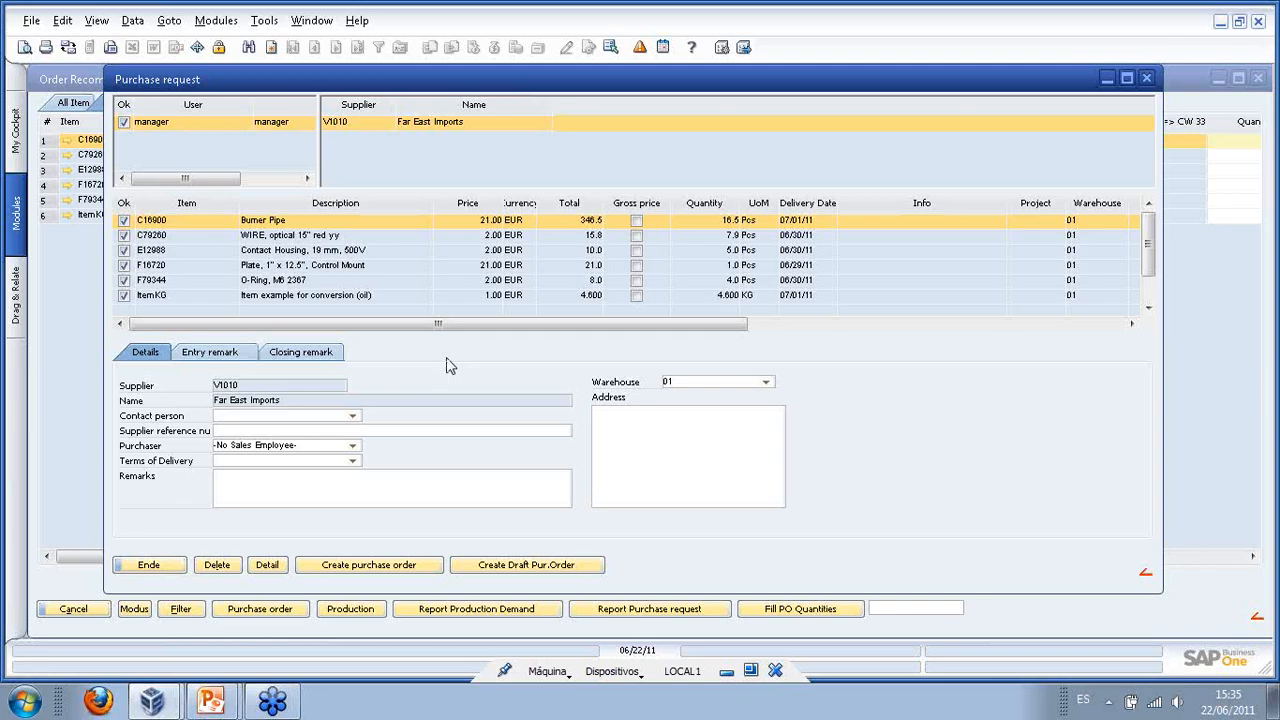
double_click(300, 250)
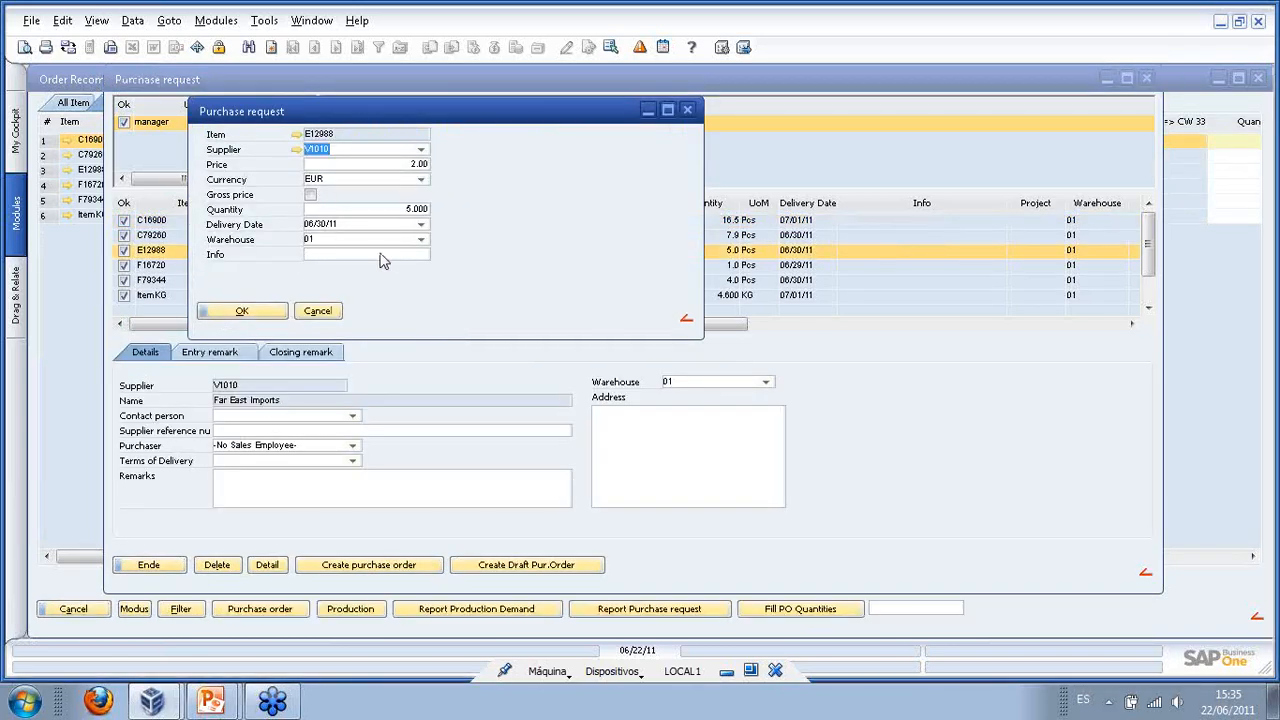
click(317, 311)
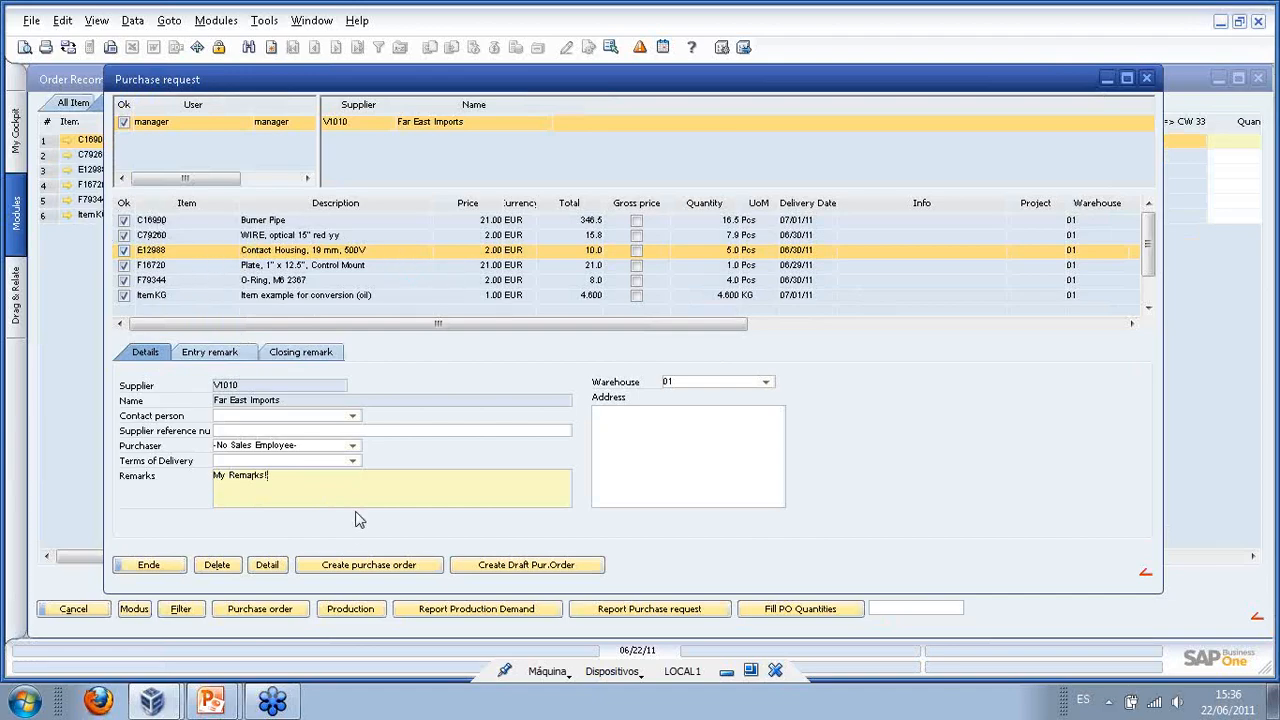
click(359, 577)
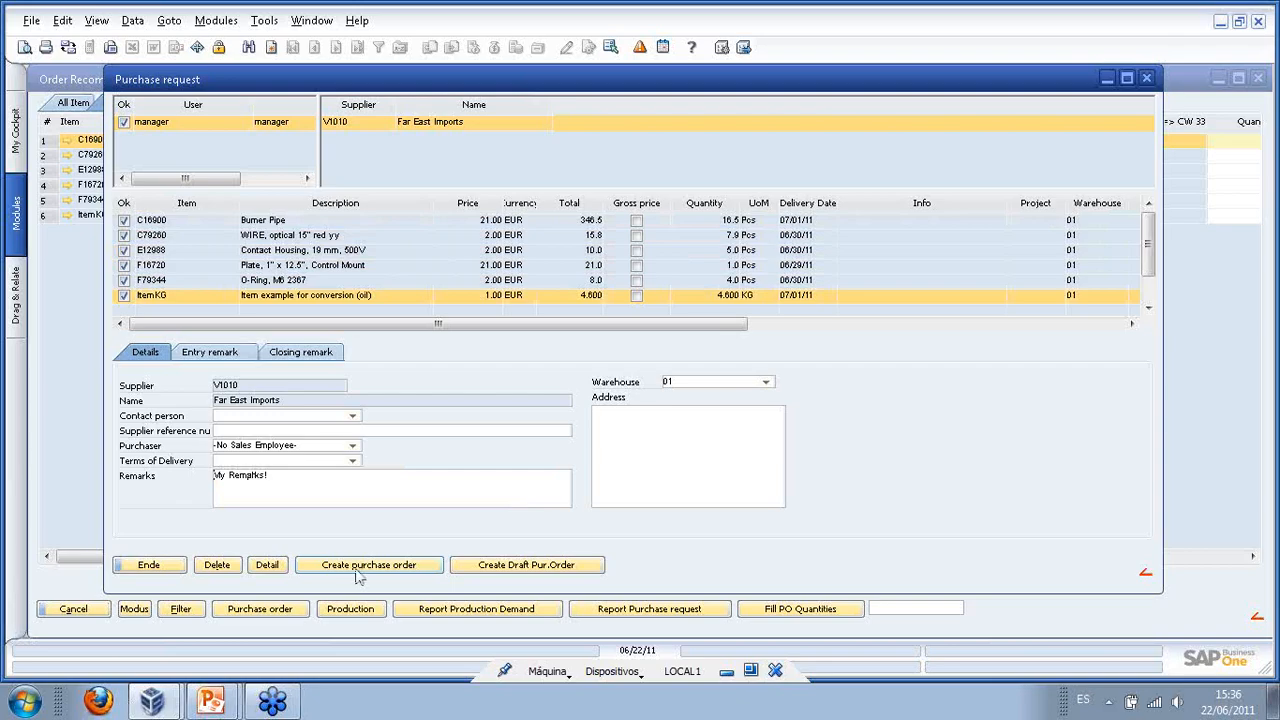
click(359, 566)
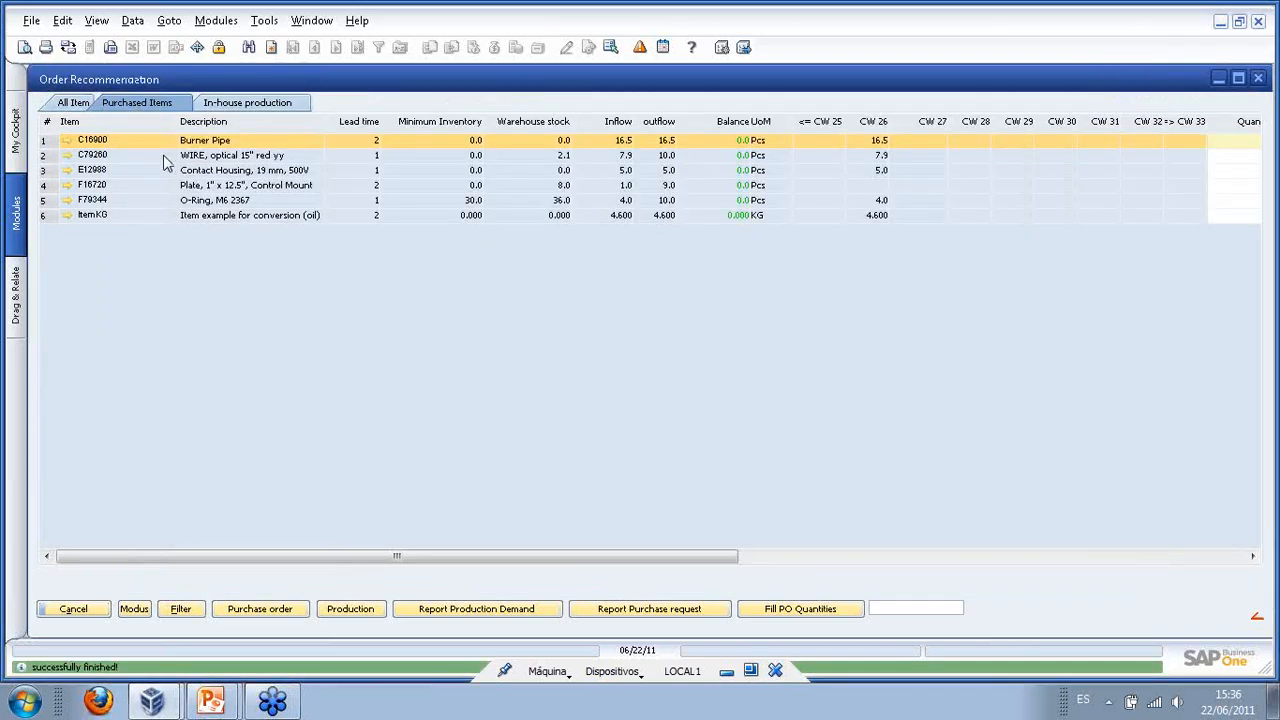
- From the optical wire's goods movements under All items, open purchase order 46
click(73, 103)
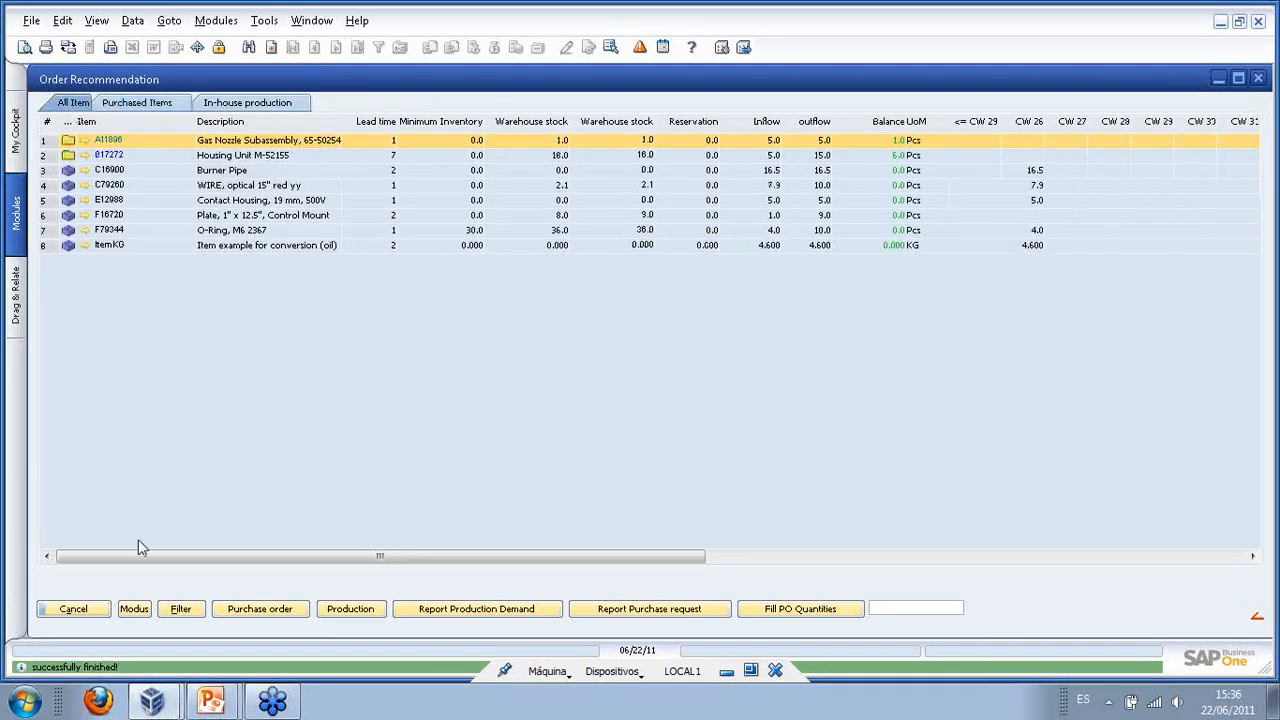
click(140, 612)
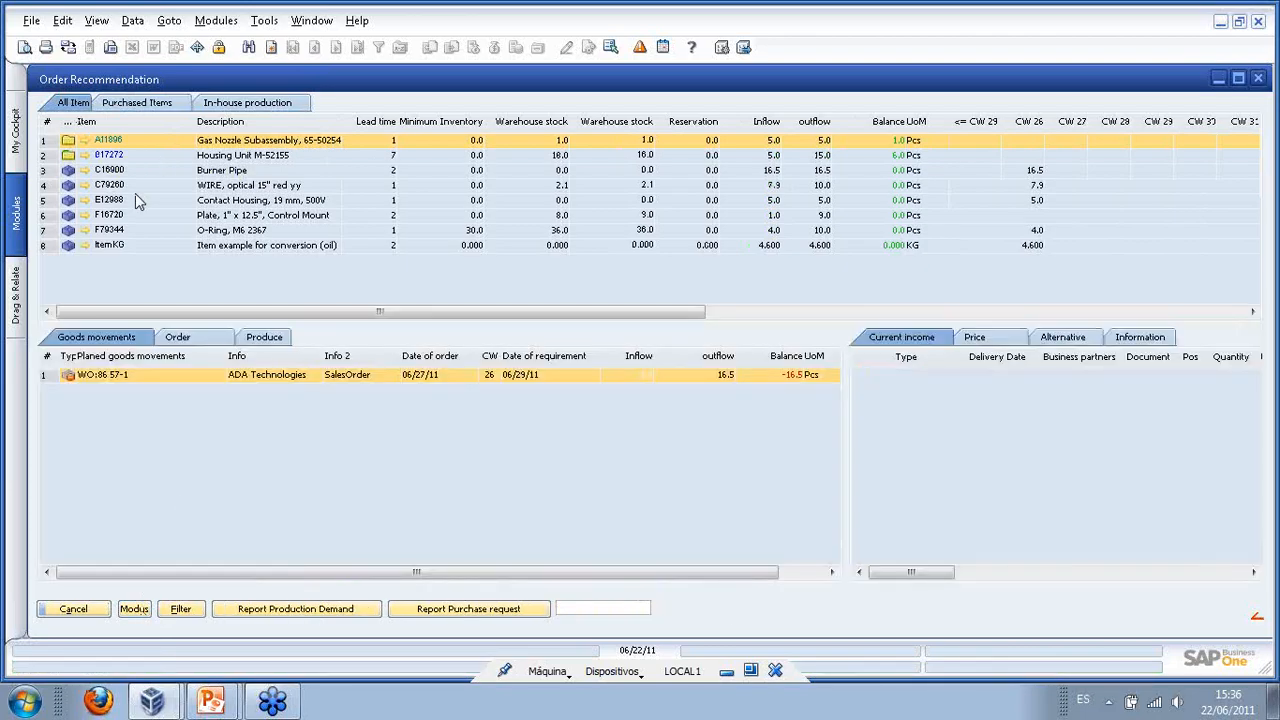
click(115, 185)
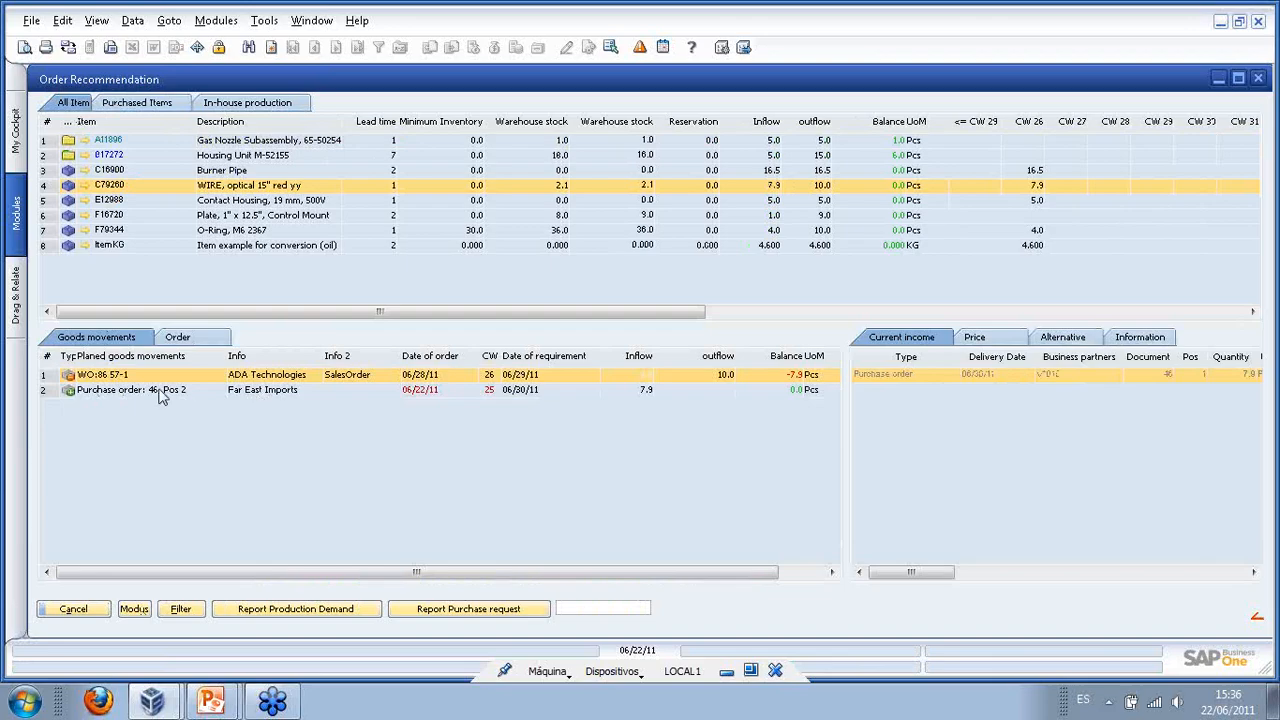
click(125, 395)
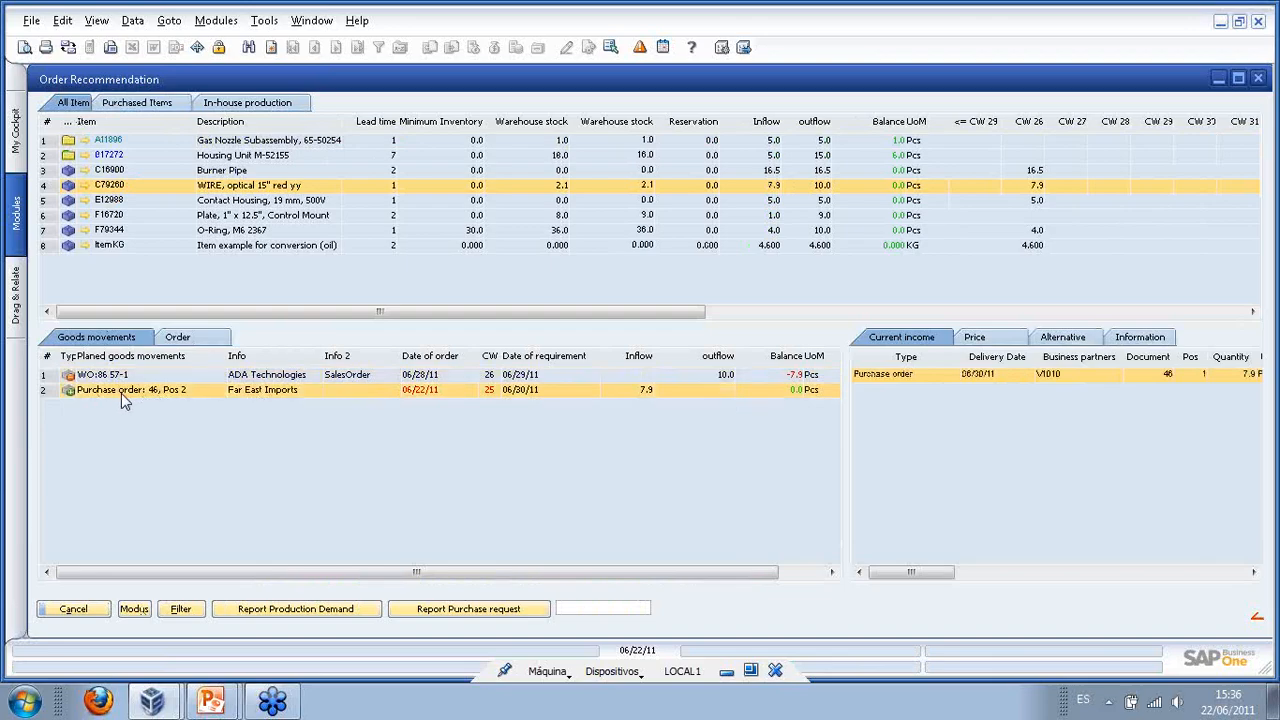
right_click(149, 390)
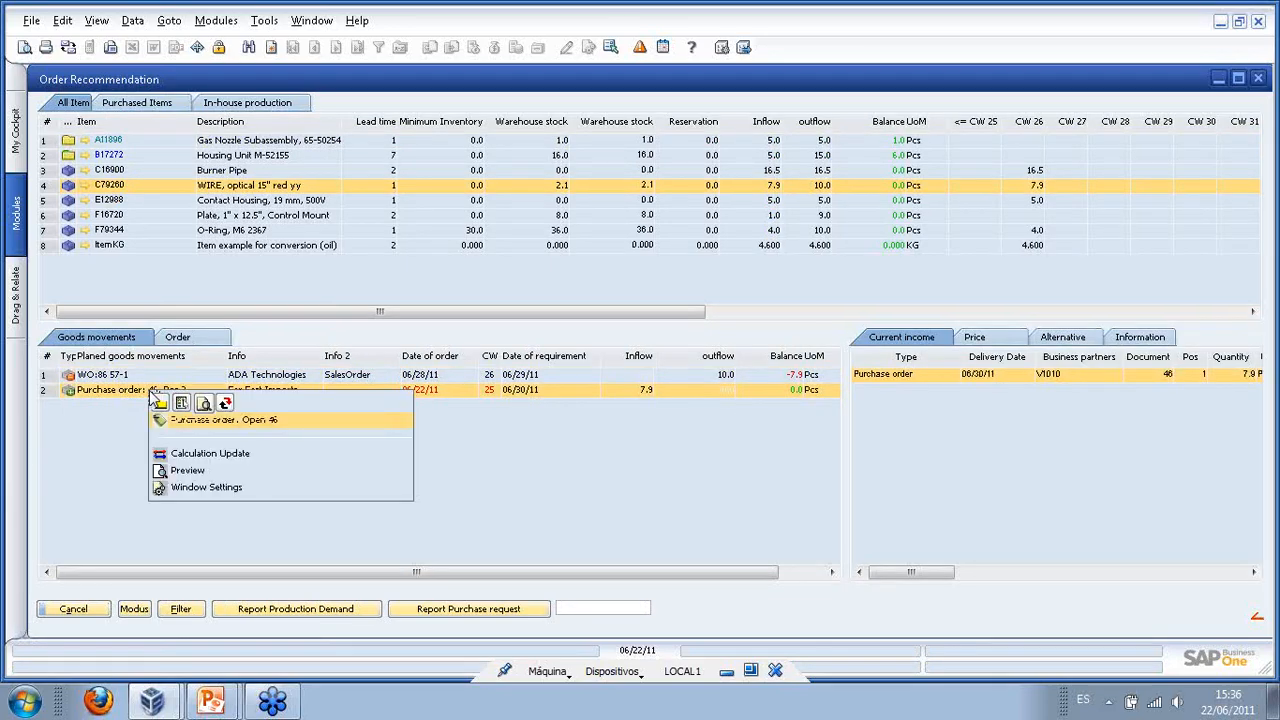
click(222, 428)
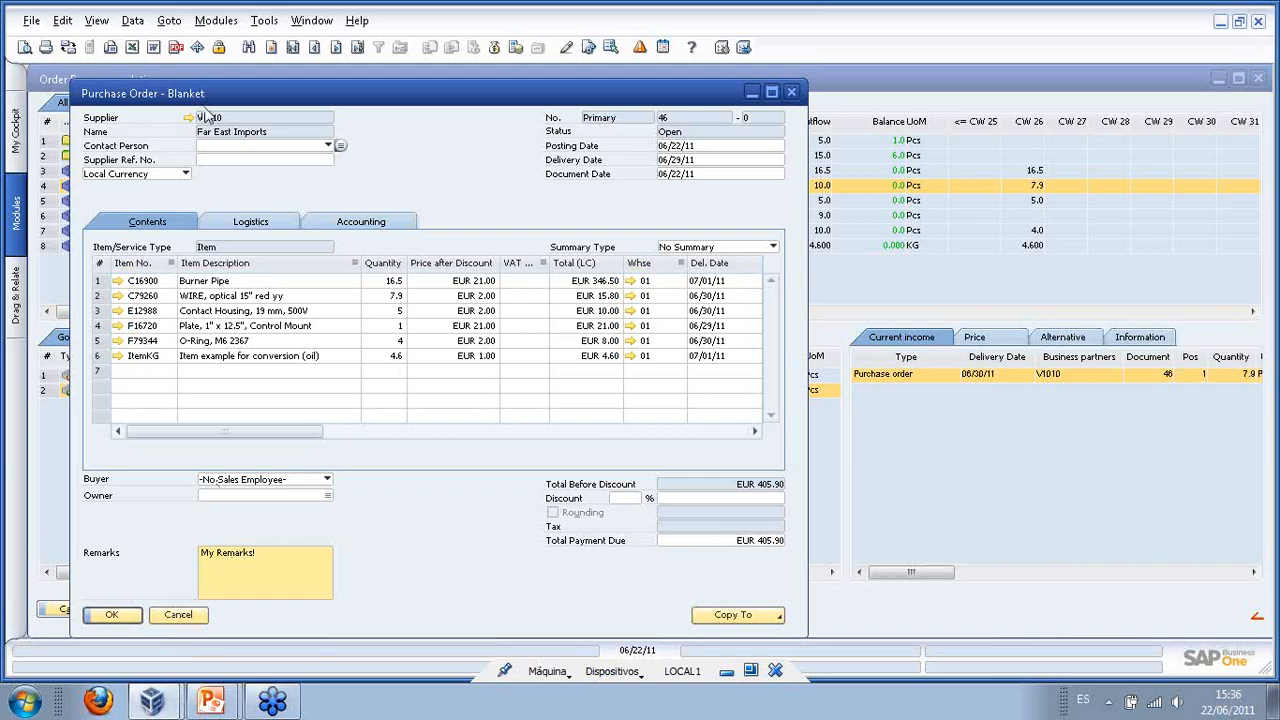
- Copy purchase order 46 into a Goods Receipt PO, add it, then close the purchase order
click(745, 616)
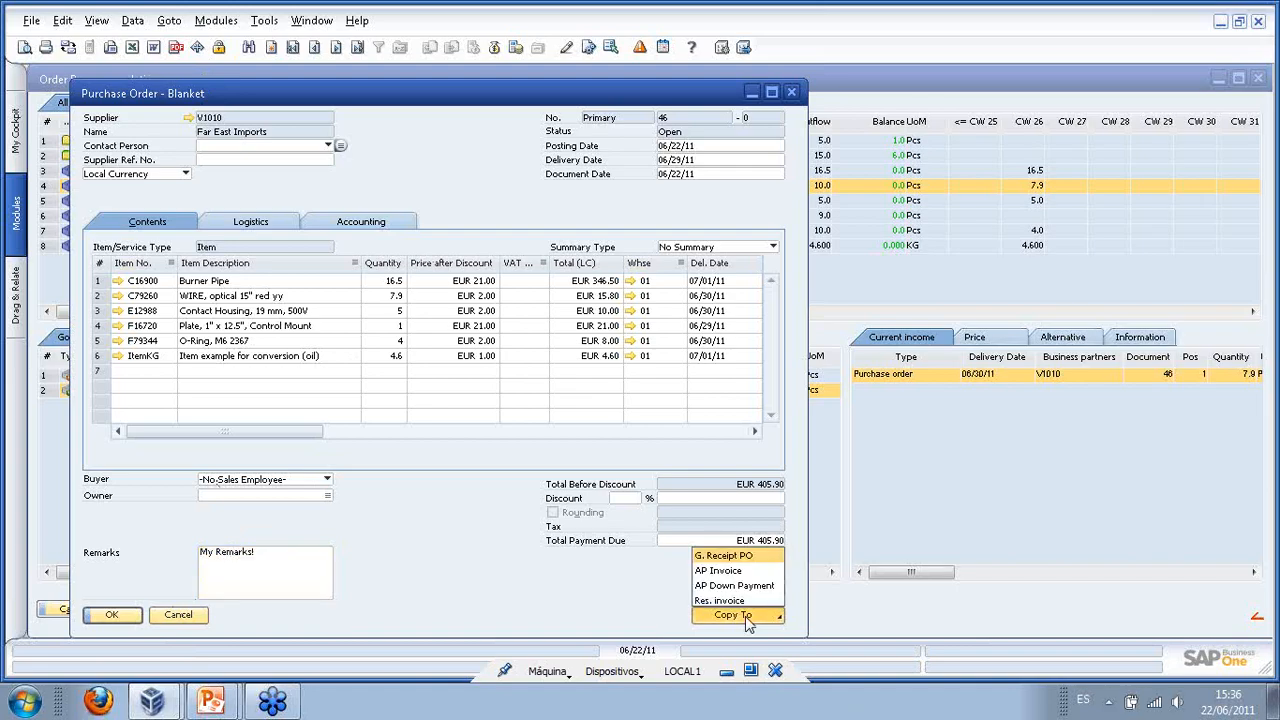
click(766, 558)
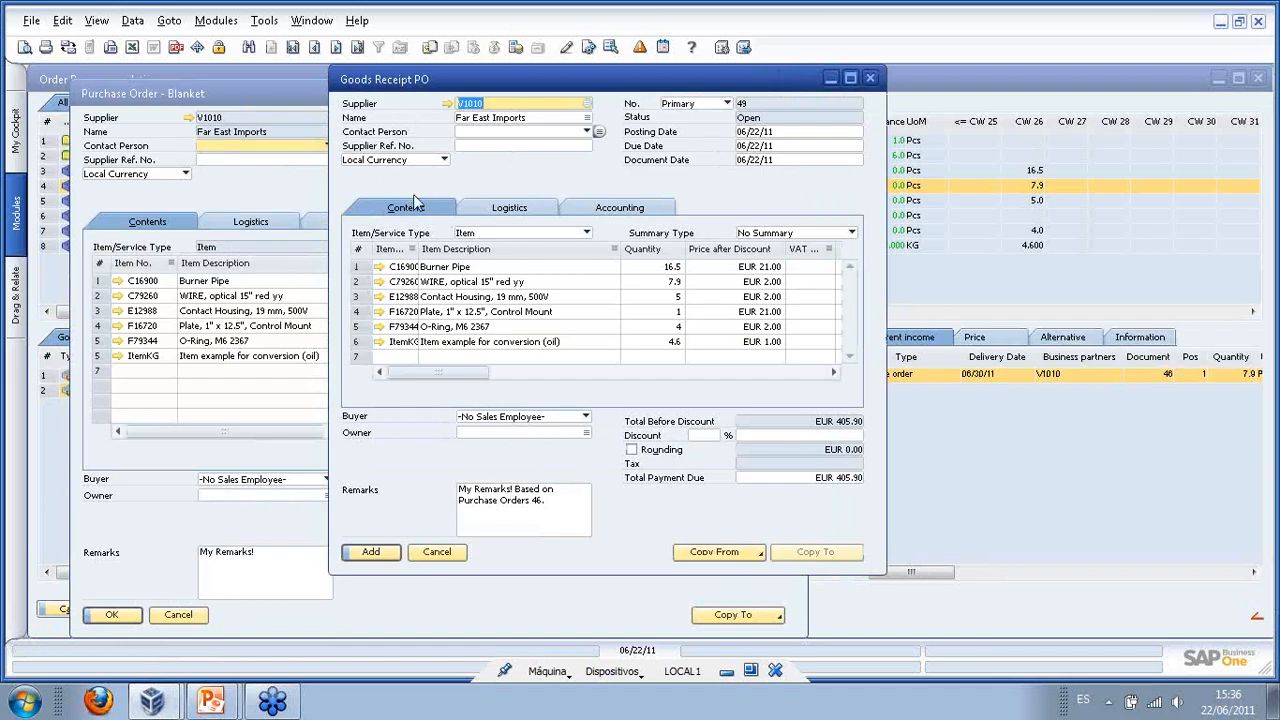
click(371, 558)
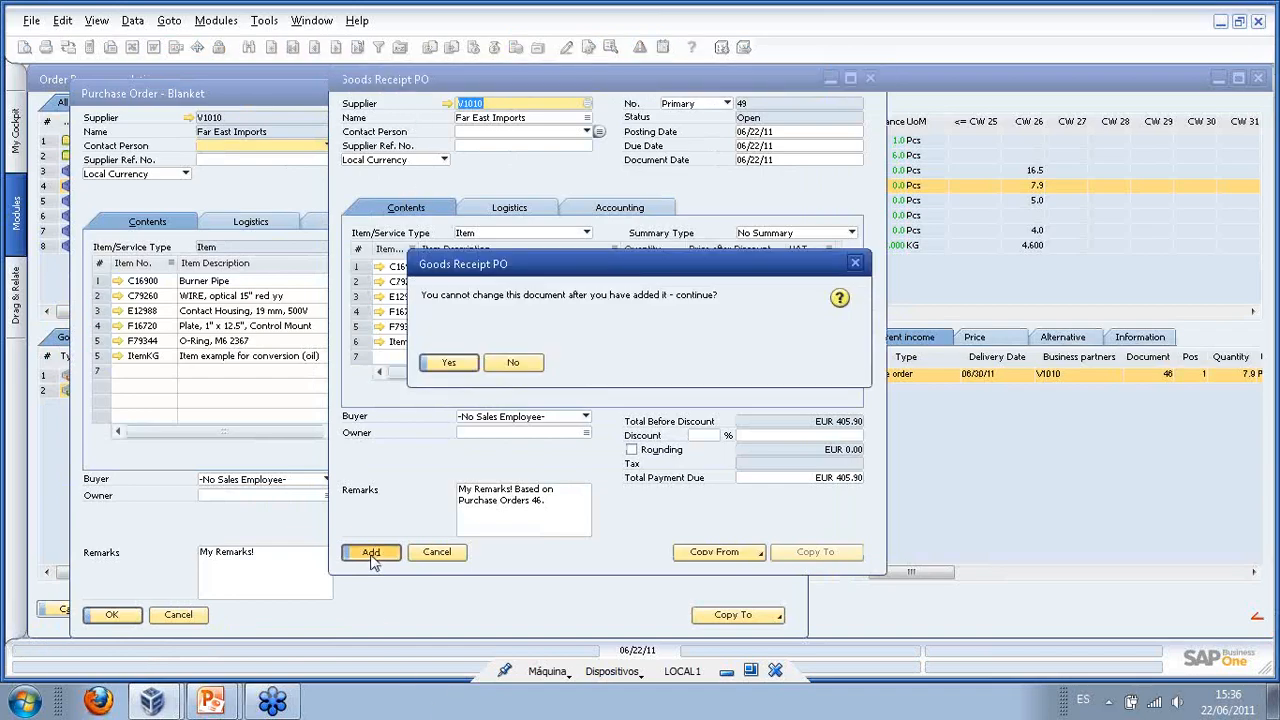
click(441, 362)
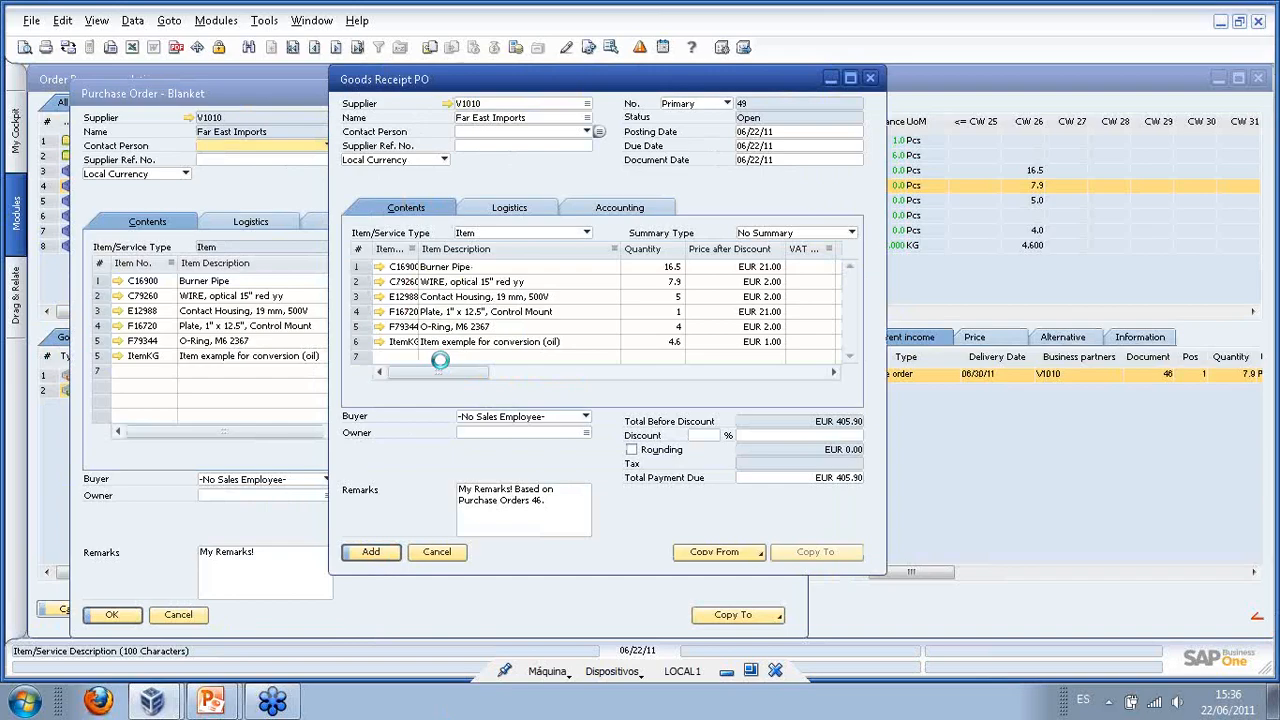
click(437, 556)
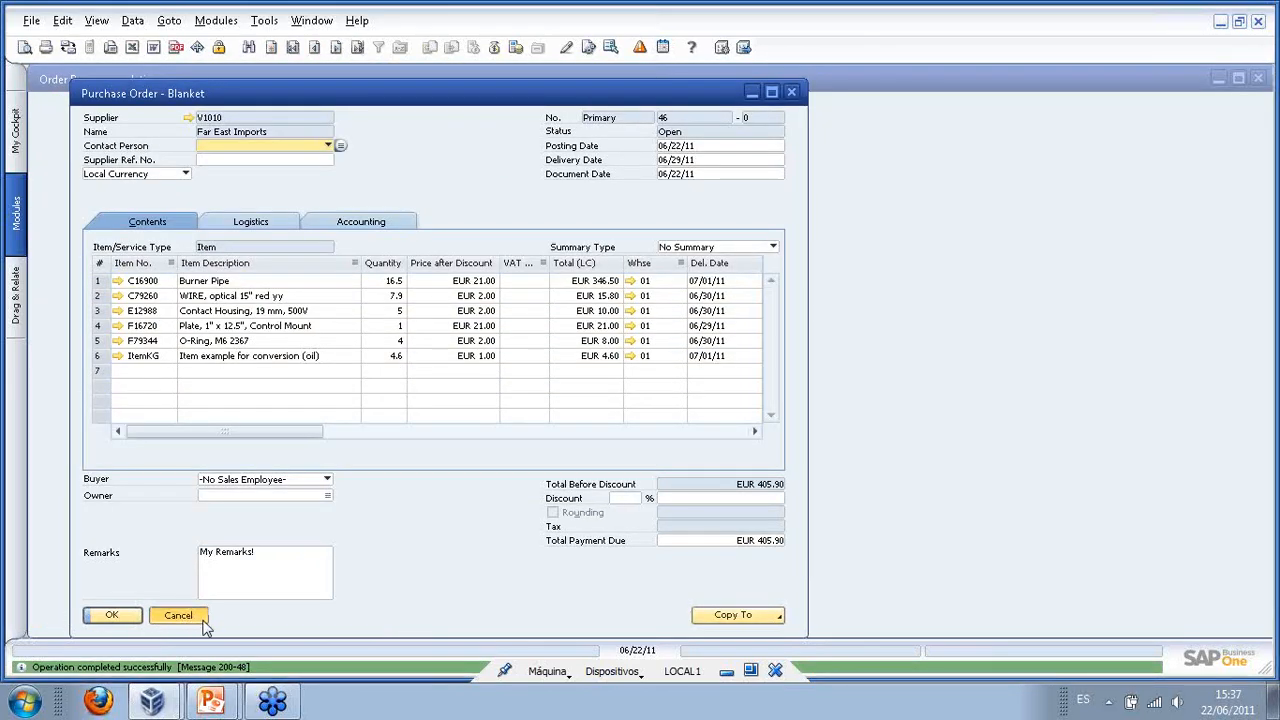
click(113, 620)
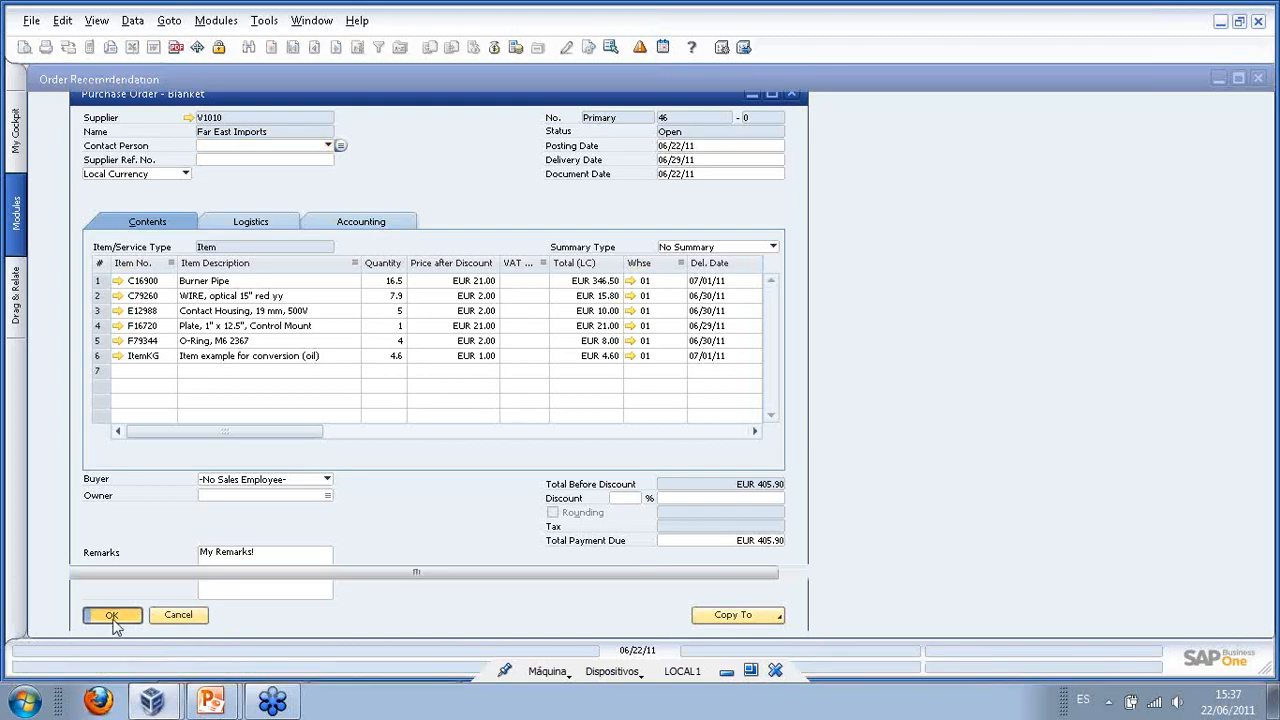
- Cancel the Order Recommendation window and close the MRP Wizard overview
click(96, 611)
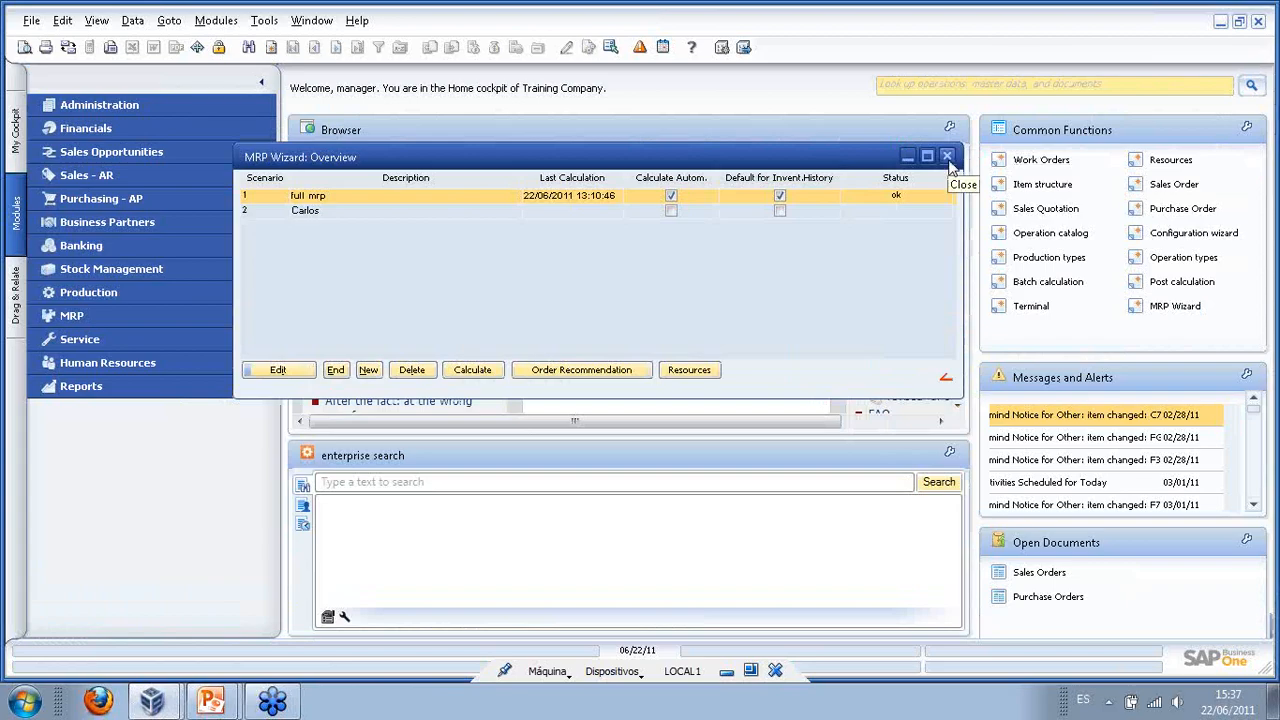
click(947, 157)
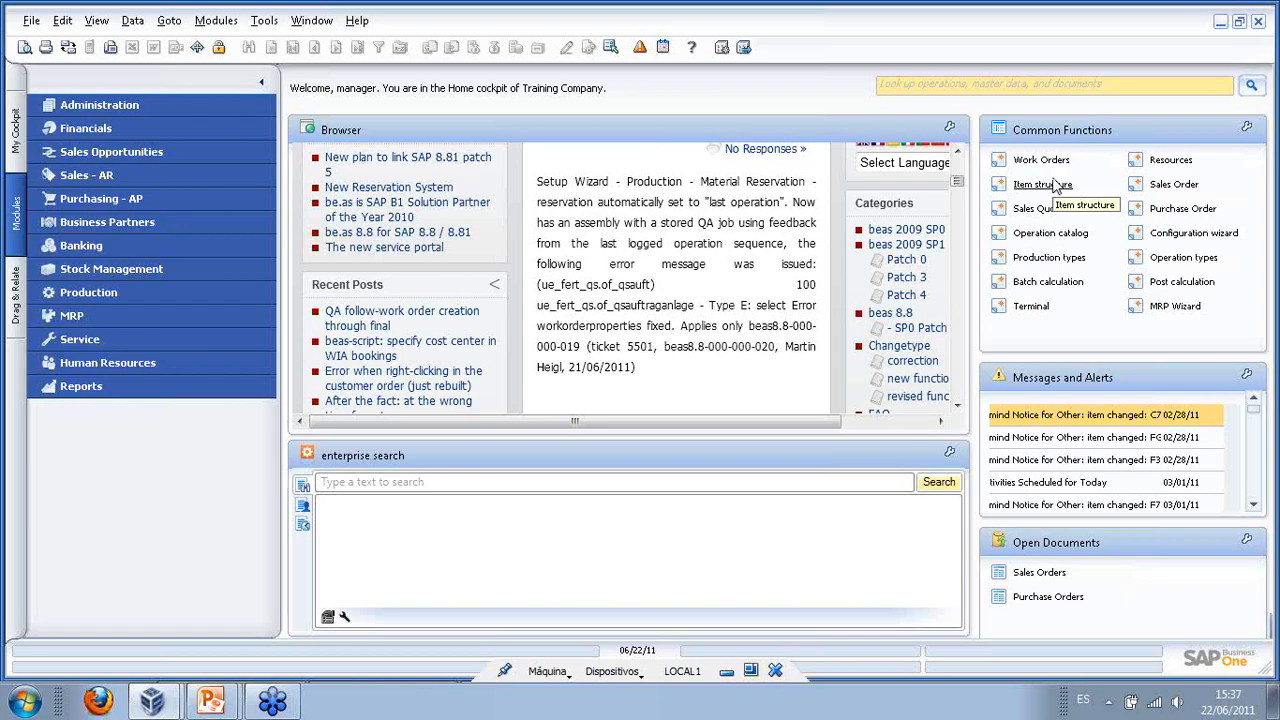
- Start a sales order for customer Stone with Electronic Pump XR400 (FGMTO1) on row 1
click(1174, 185)
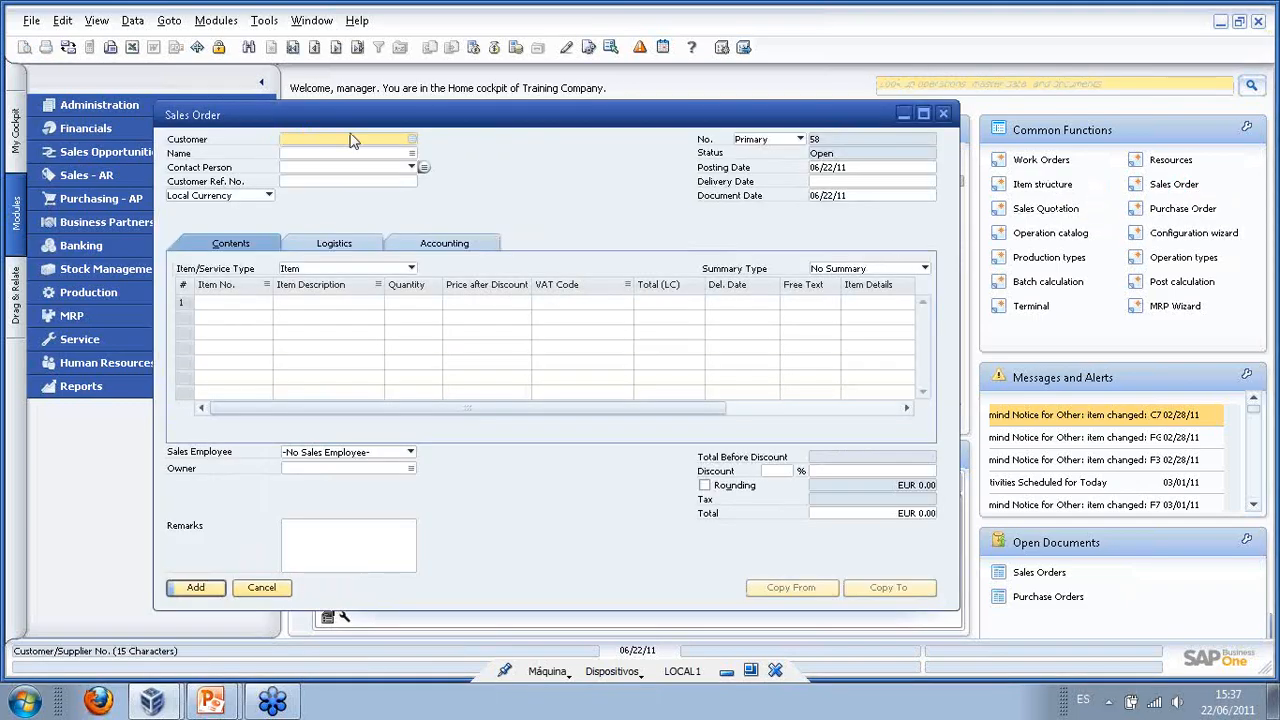
click(410, 139)
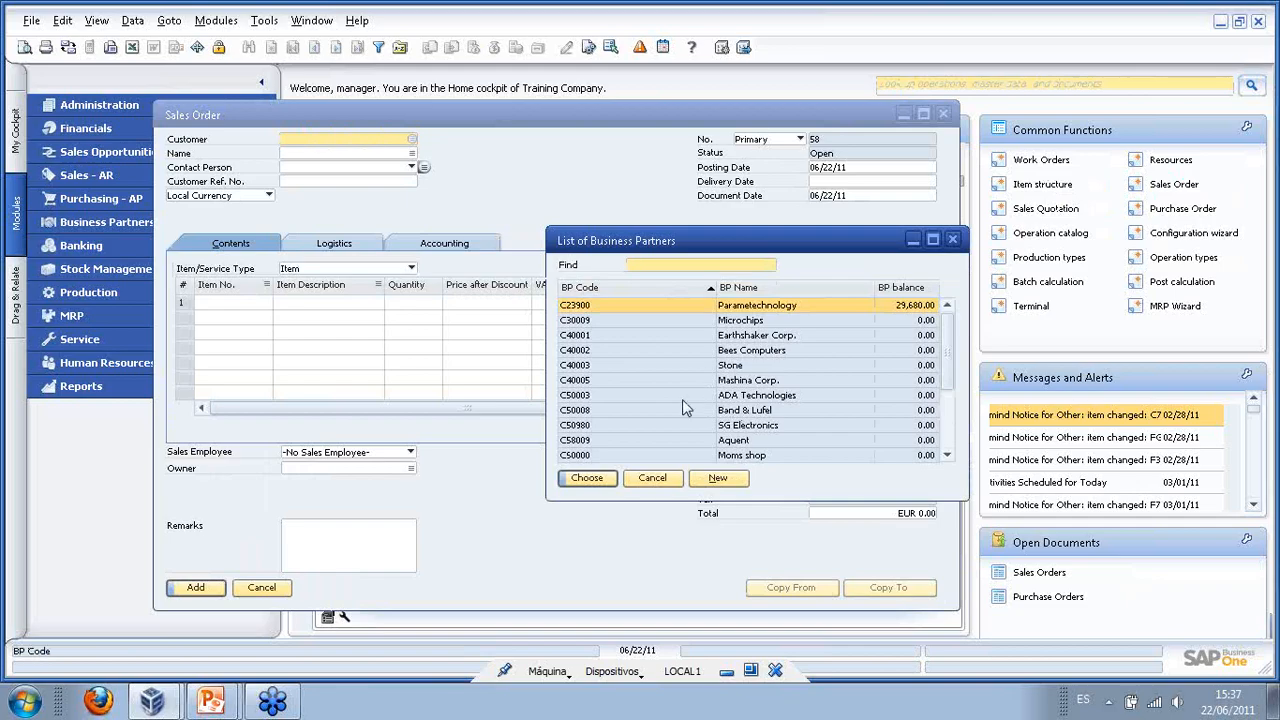
double_click(710, 366)
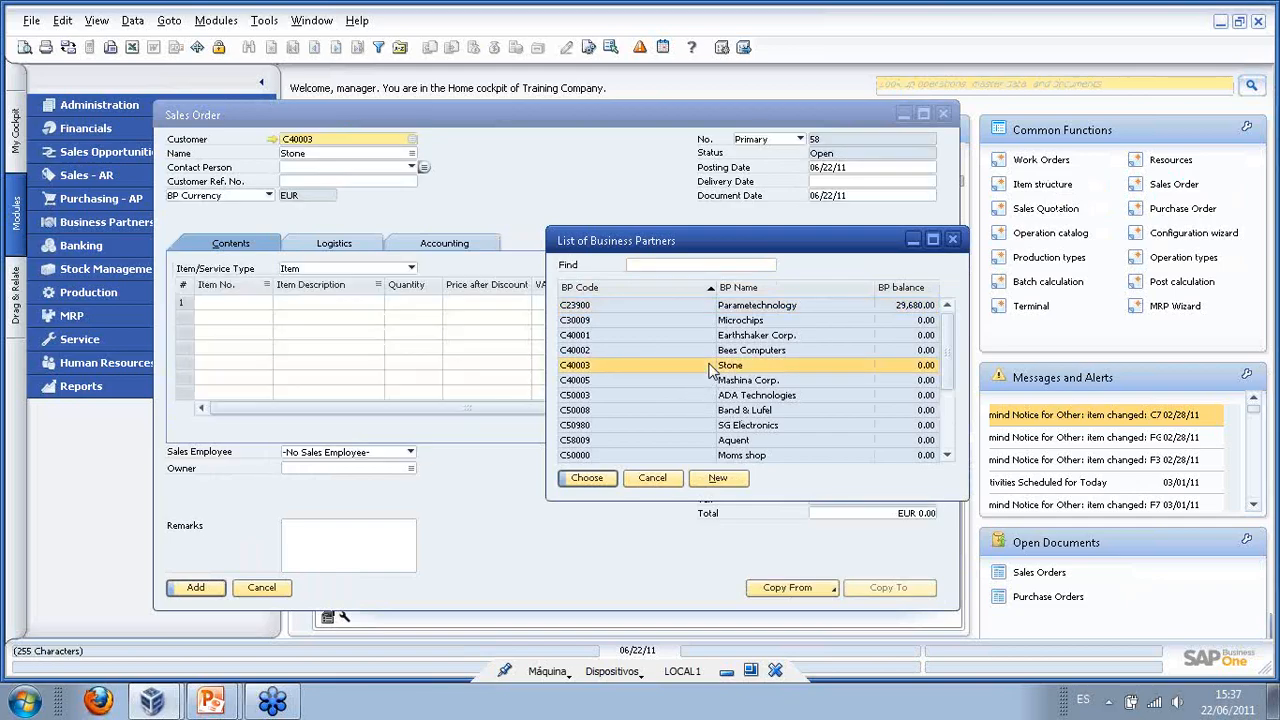
click(248, 314)
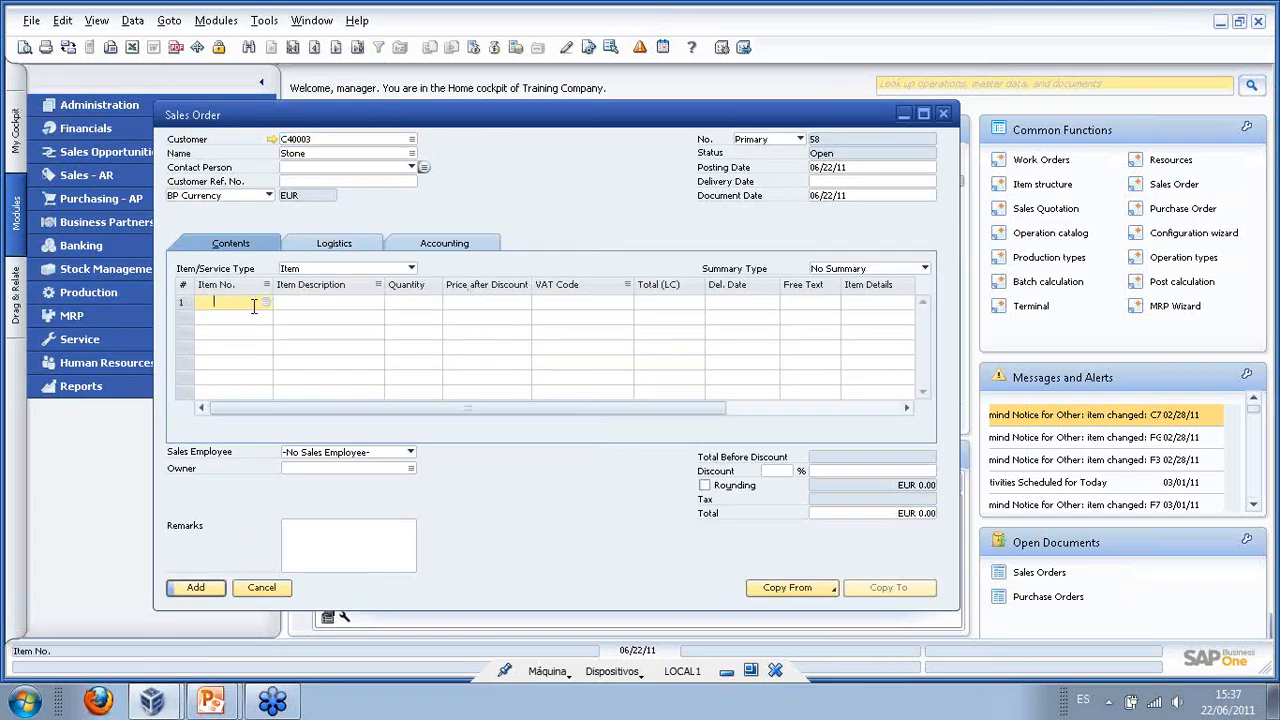
click(254, 306)
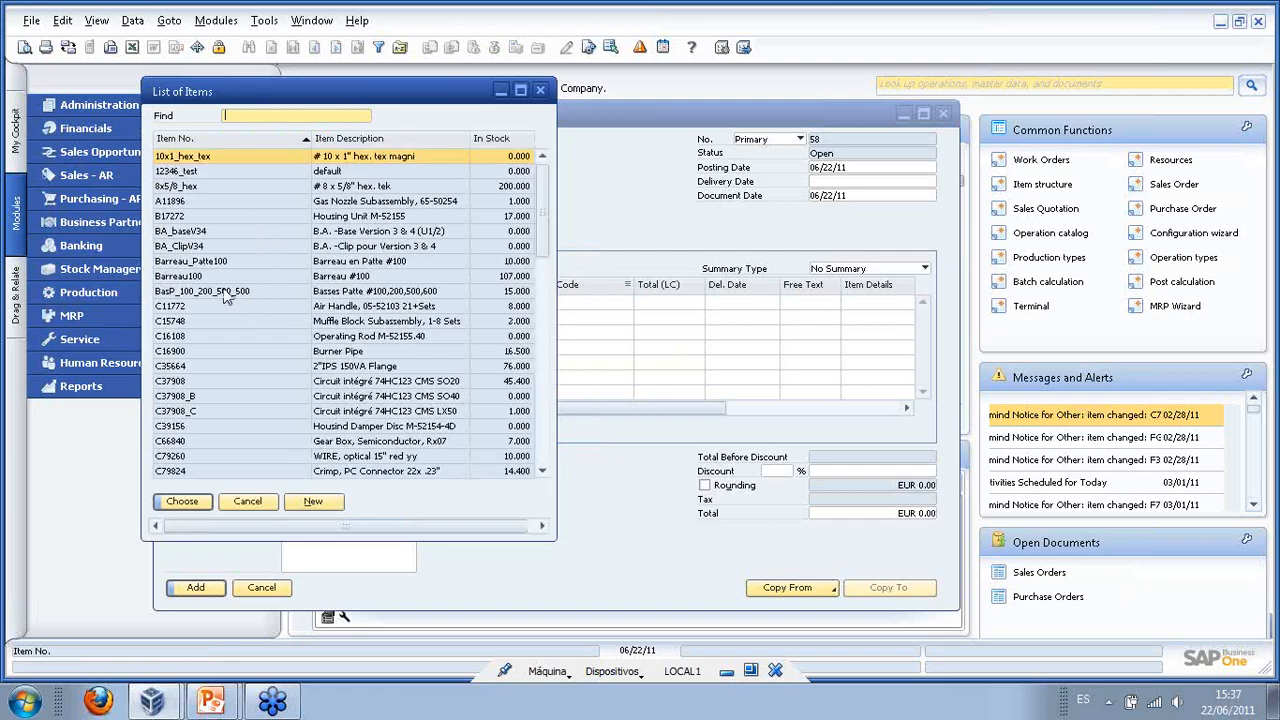
scroll(240, 242, down, 1)
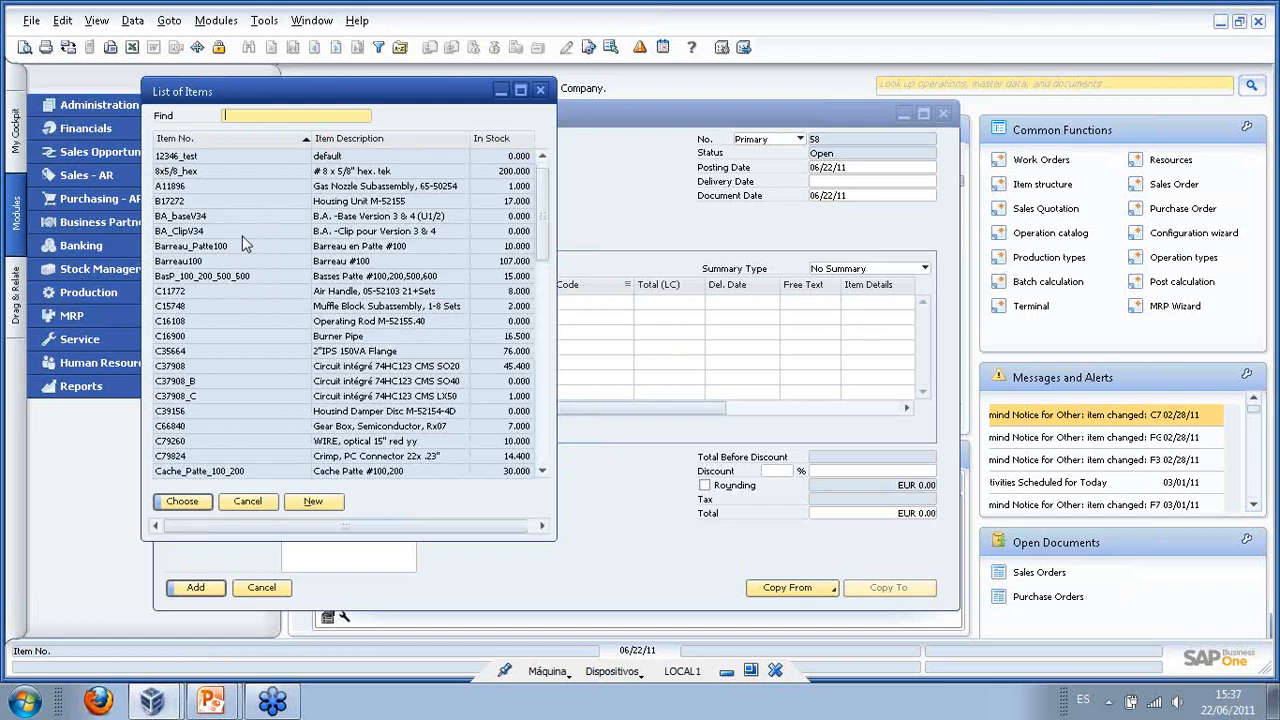
scroll(242, 245, down, 8)
scroll(293, 312, down, 8)
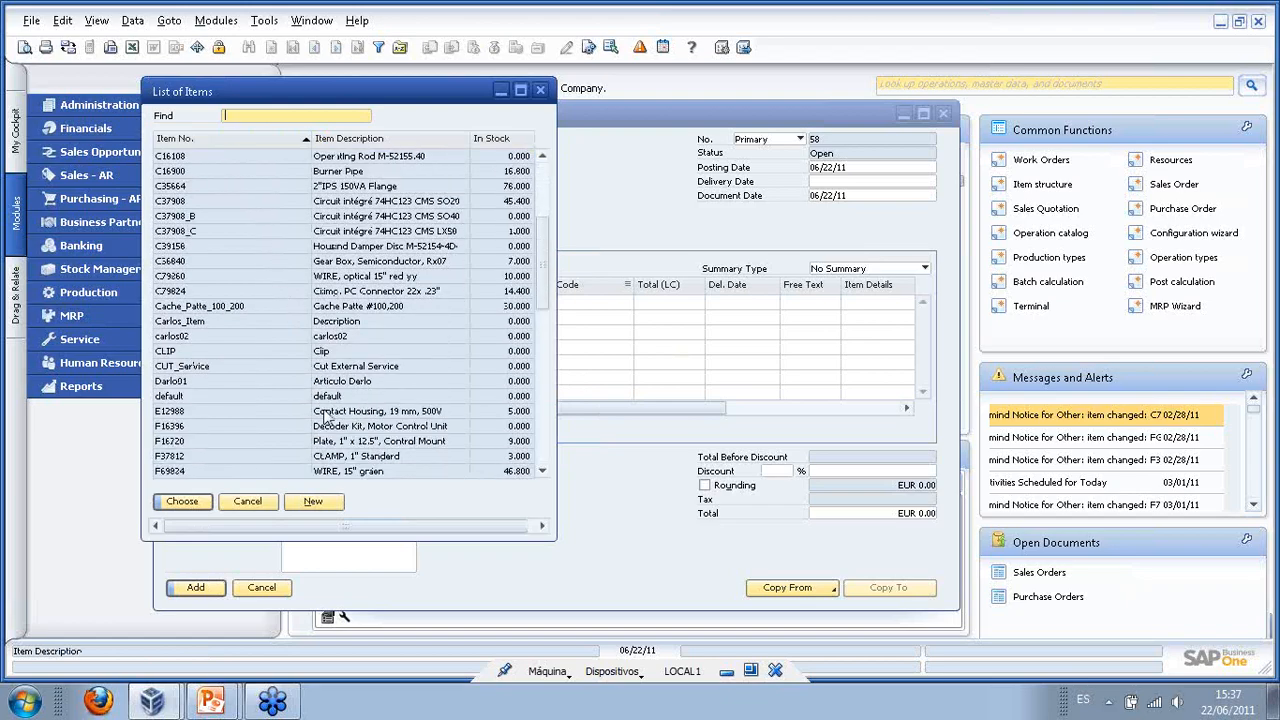
scroll(310, 418, down, 1)
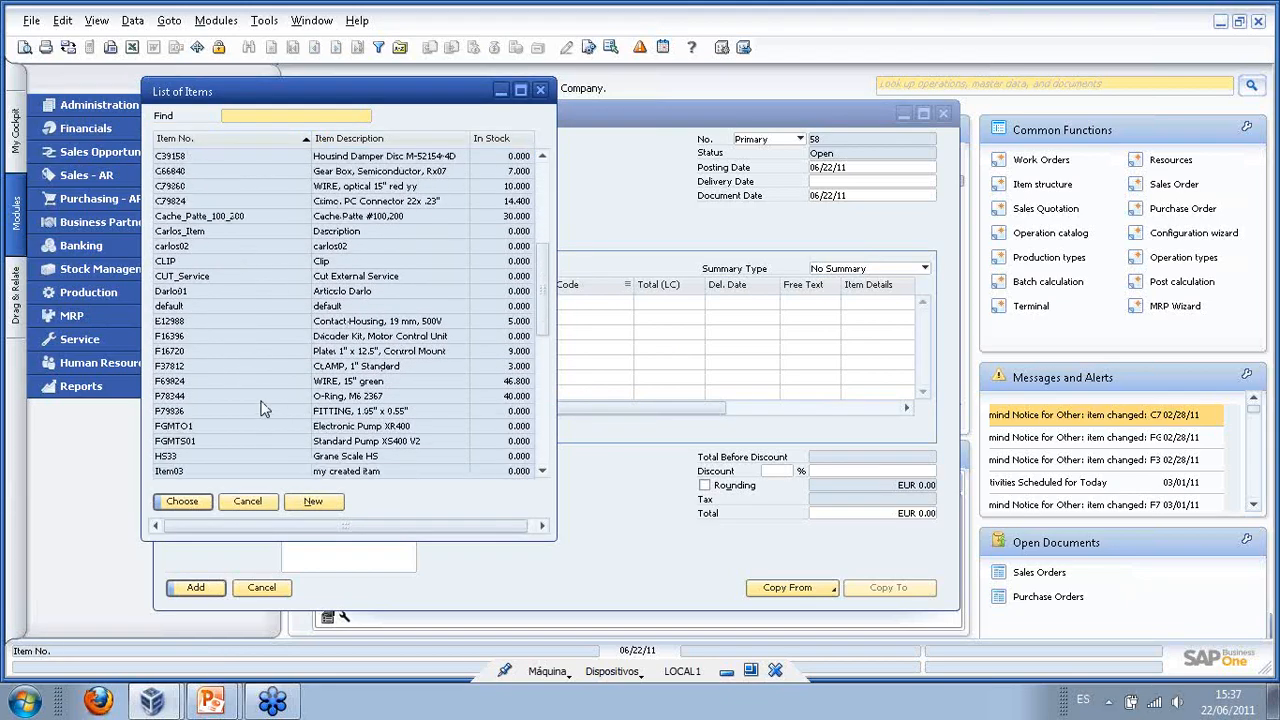
double_click(236, 433)
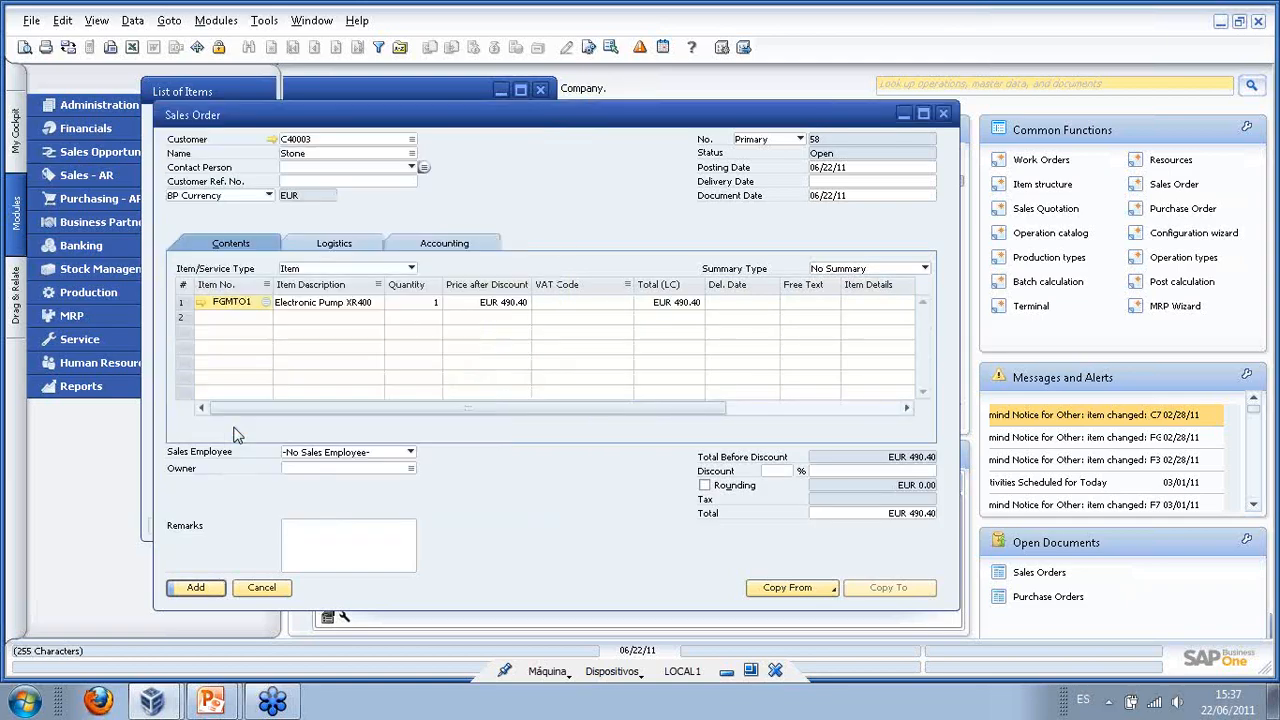
- Set the pump line quantity to 5 and the delivery date to 06/30/11 on all rows
click(415, 306)
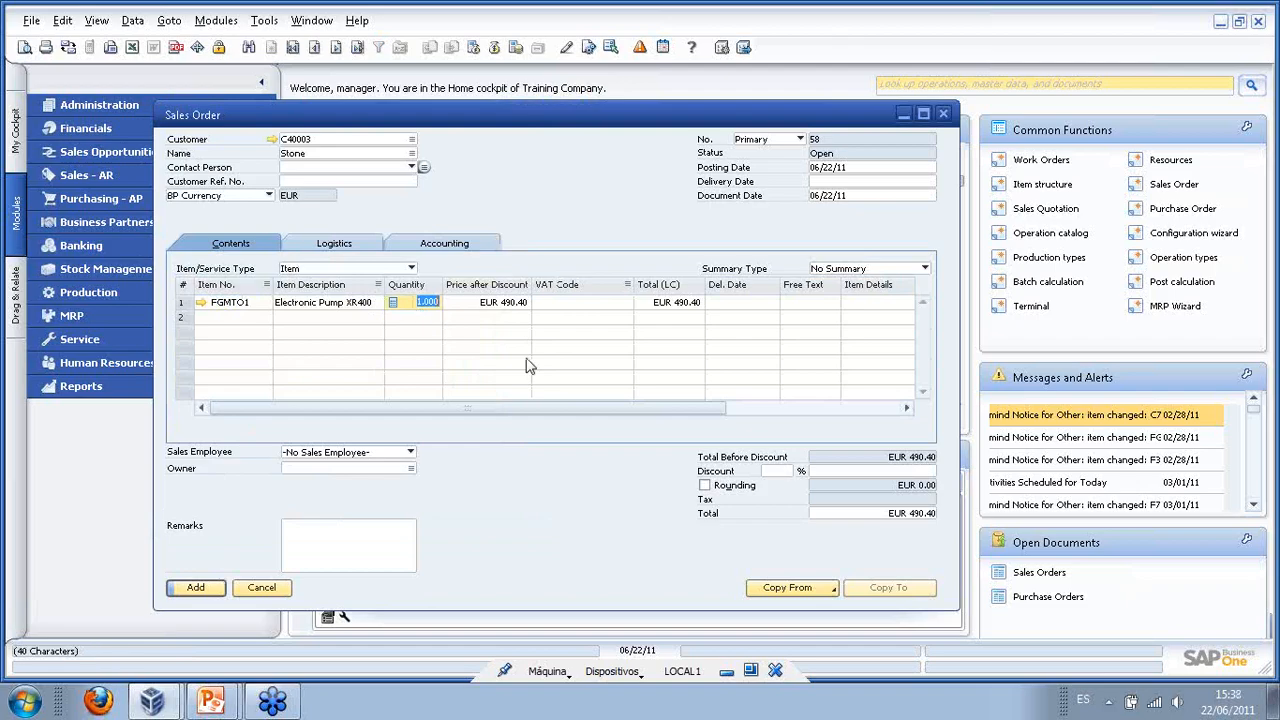
text(5)
click(879, 186)
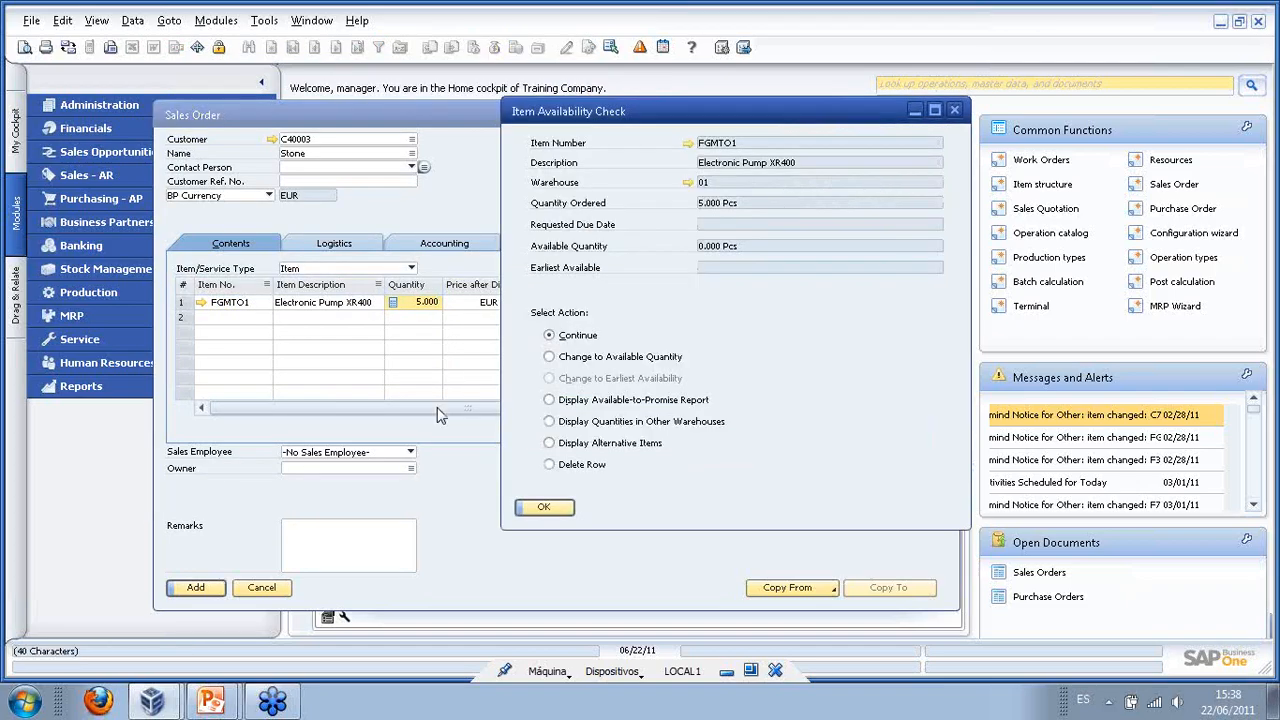
click(543, 507)
click(850, 181)
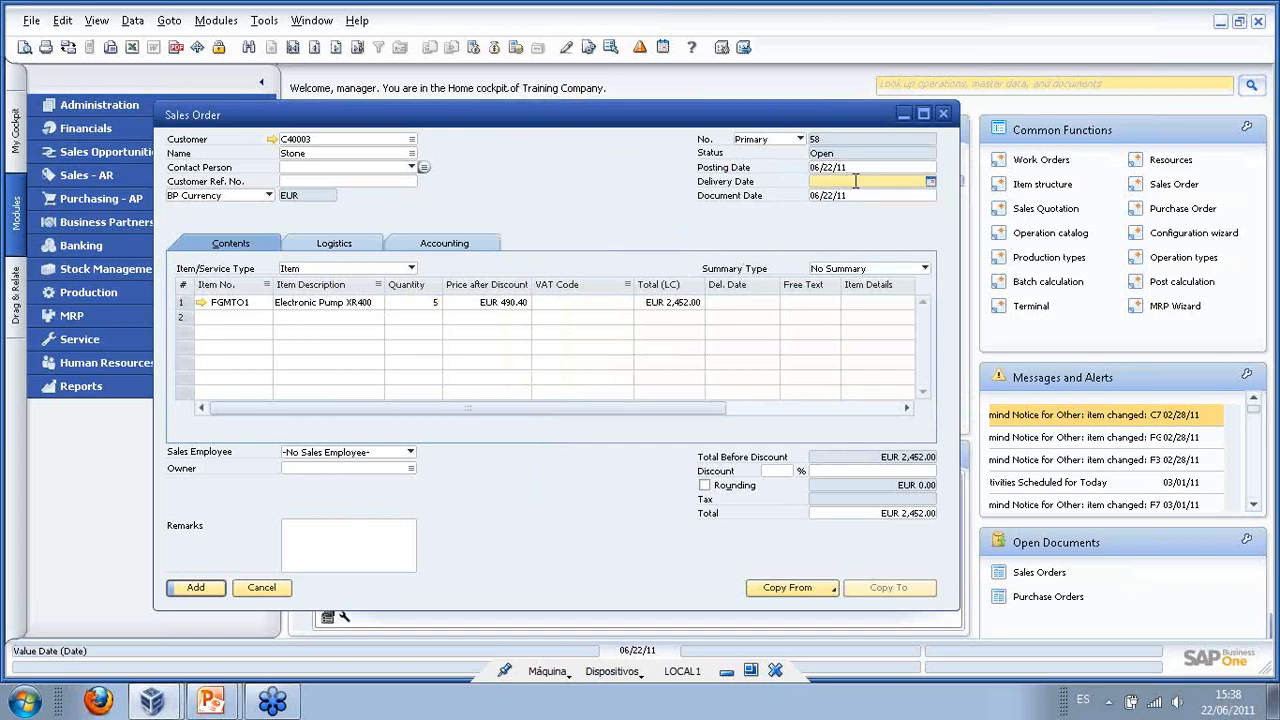
text(30)
key(Tab)
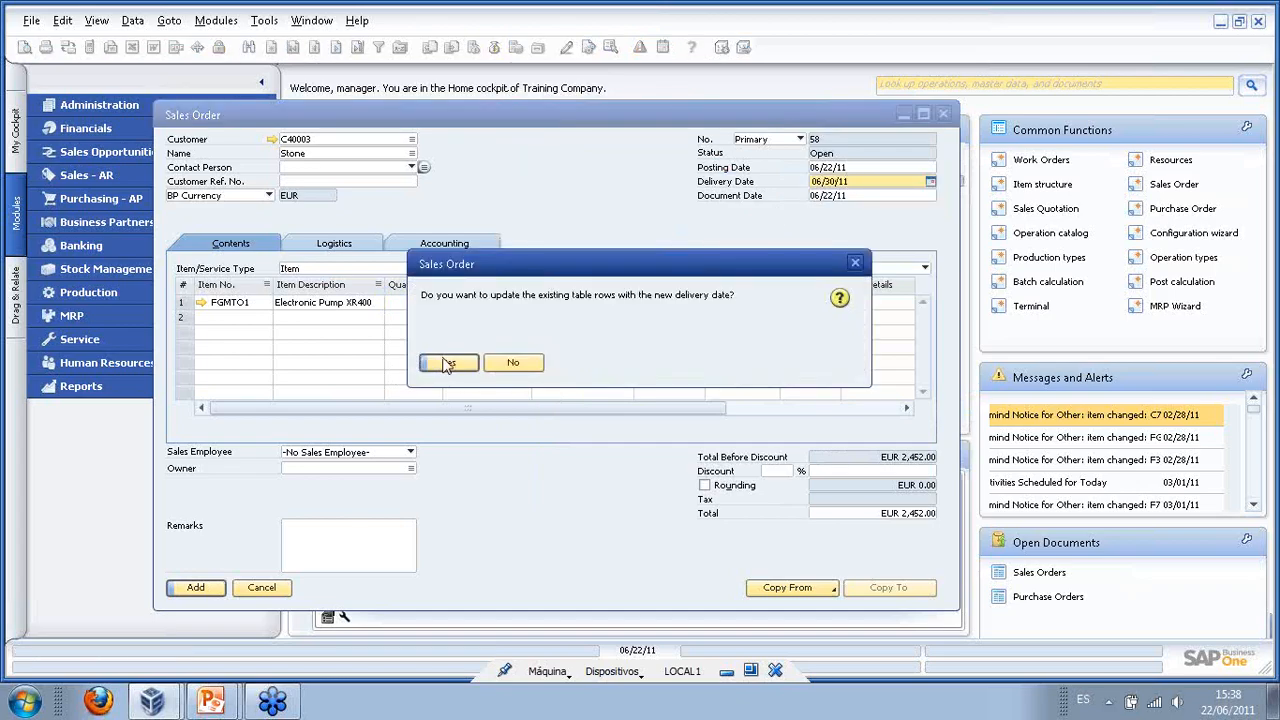
click(449, 364)
- Add the sales order despite the credit limit warning, then reopen sales order 58
click(195, 587)
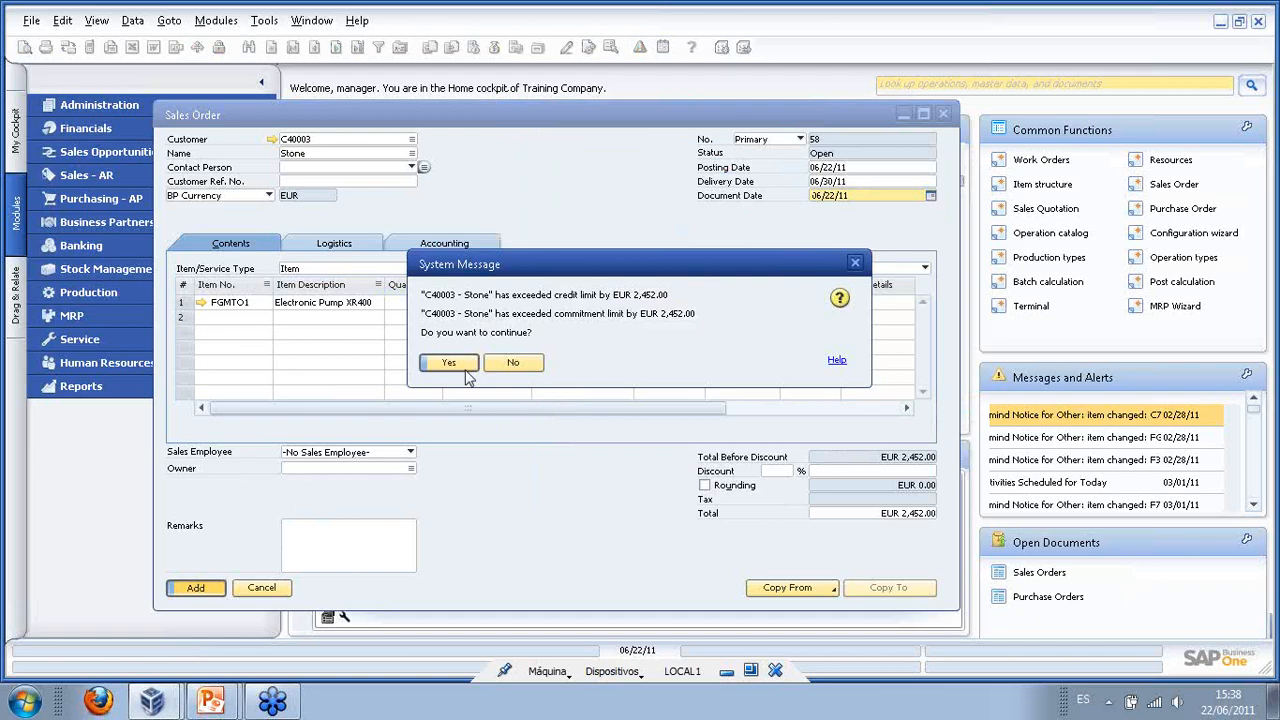
click(468, 372)
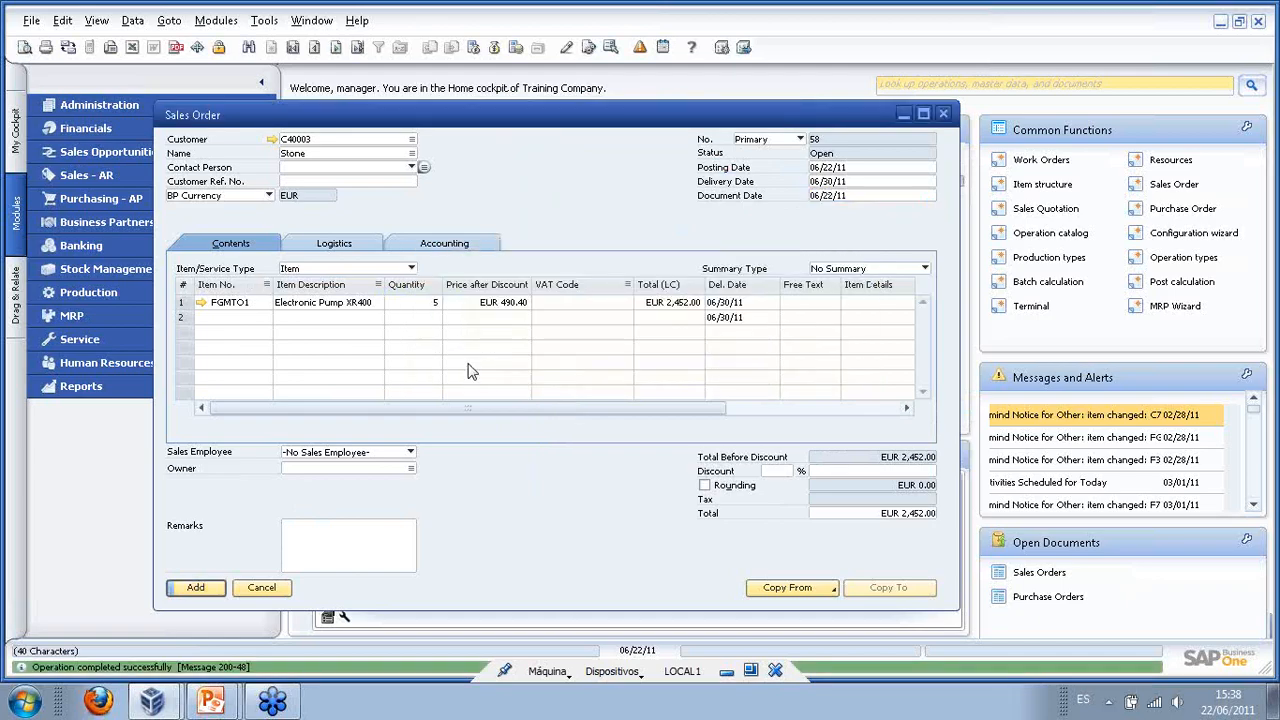
click(357, 50)
click(288, 305)
- Create a new calculation for the FGMTO1 pump line of order 58, lot size 5
right_click(293, 307)
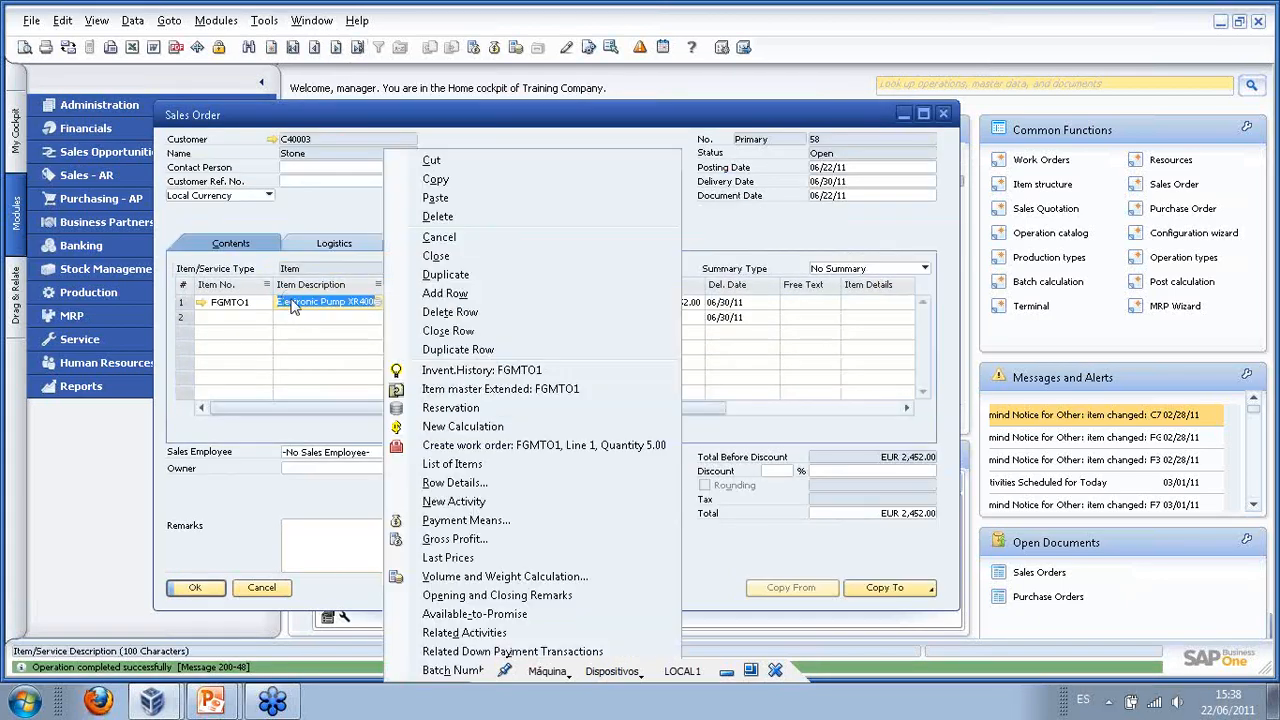
click(461, 428)
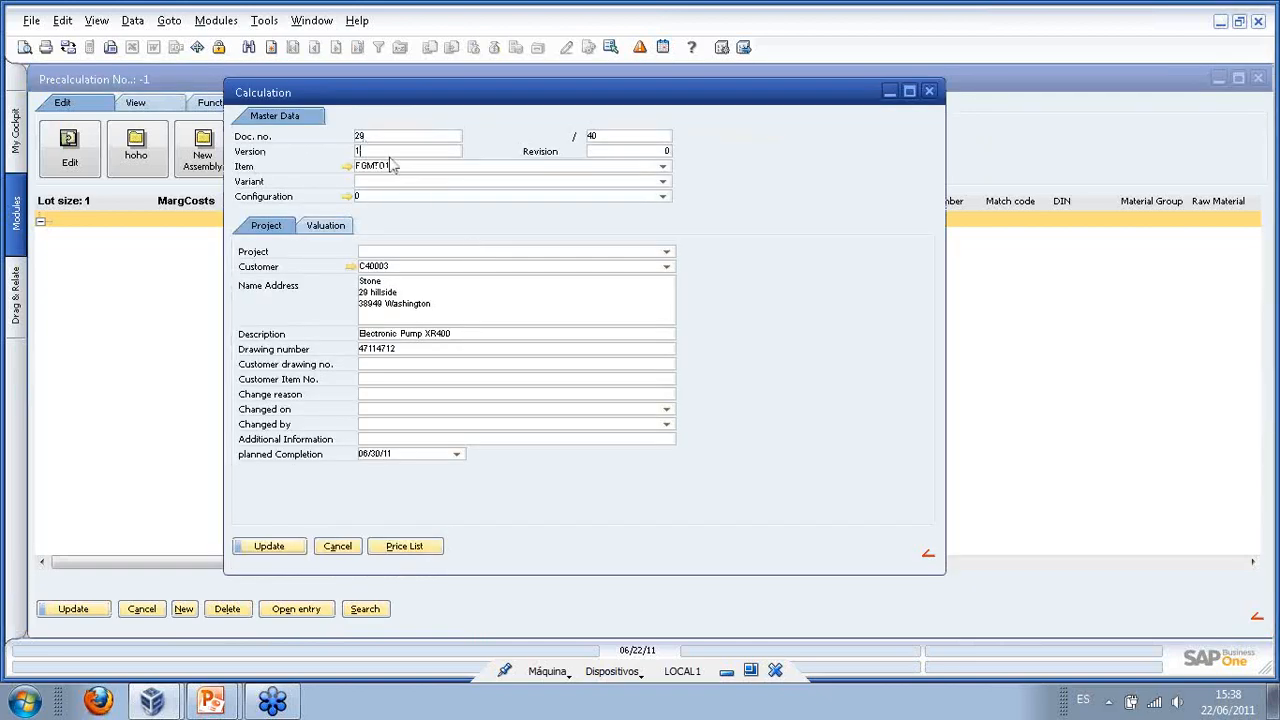
click(294, 548)
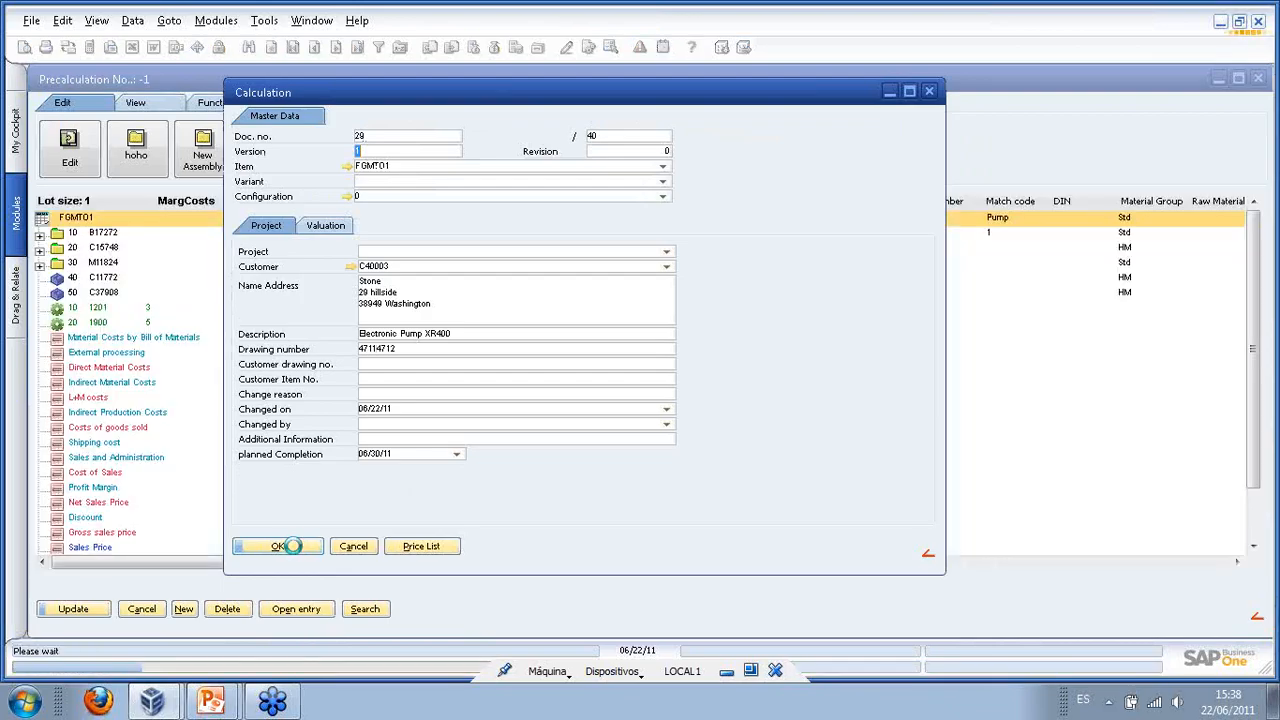
click(290, 546)
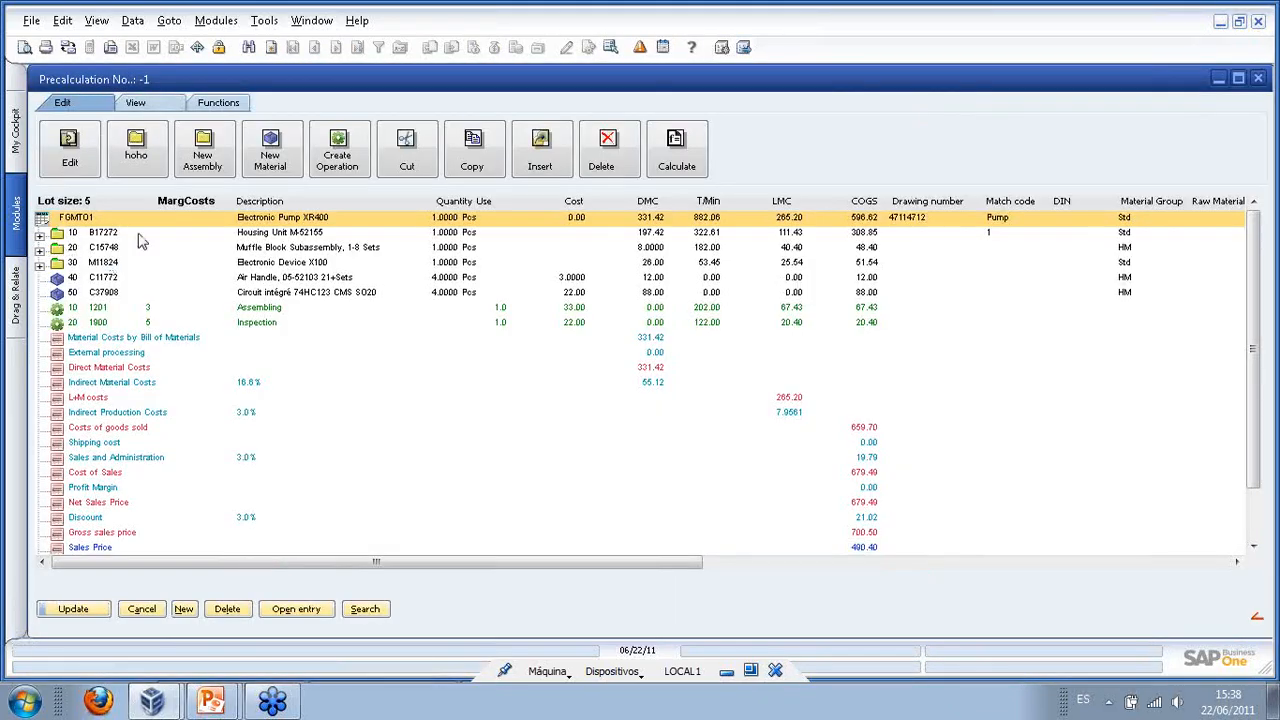
- Delete the Housing Unit B17272 from the precalculation tree
click(40, 233)
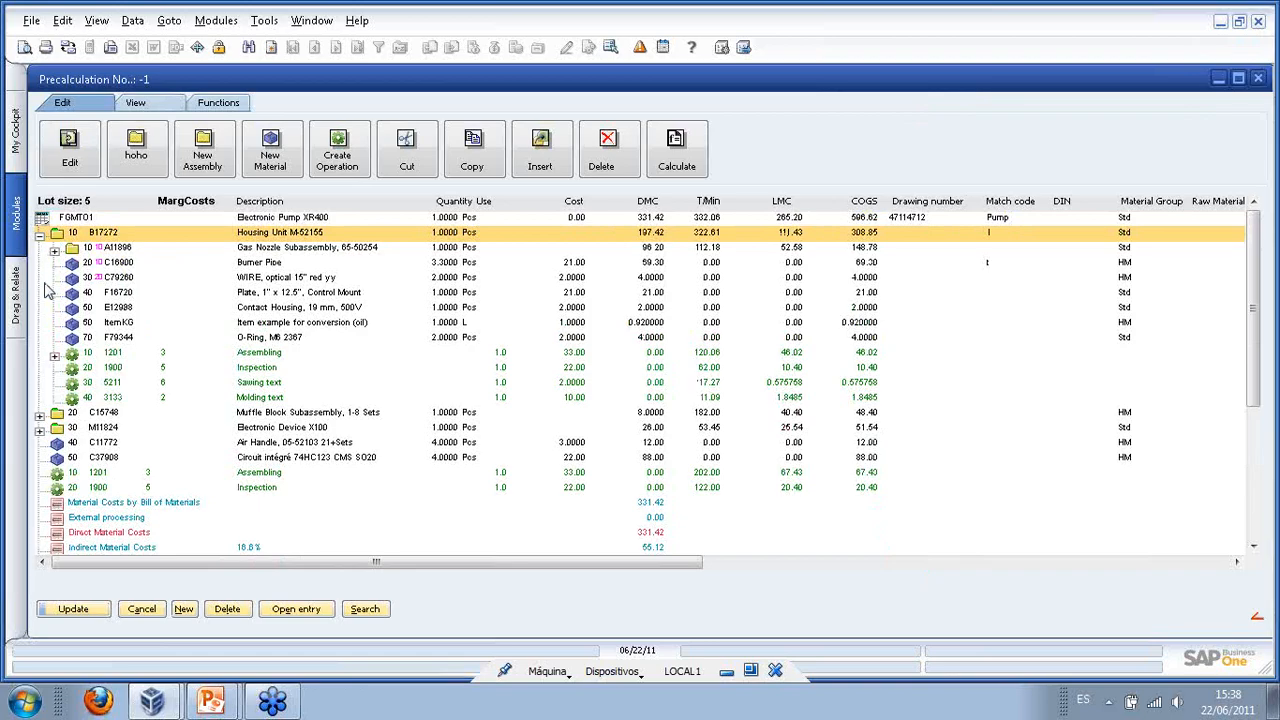
click(40, 413)
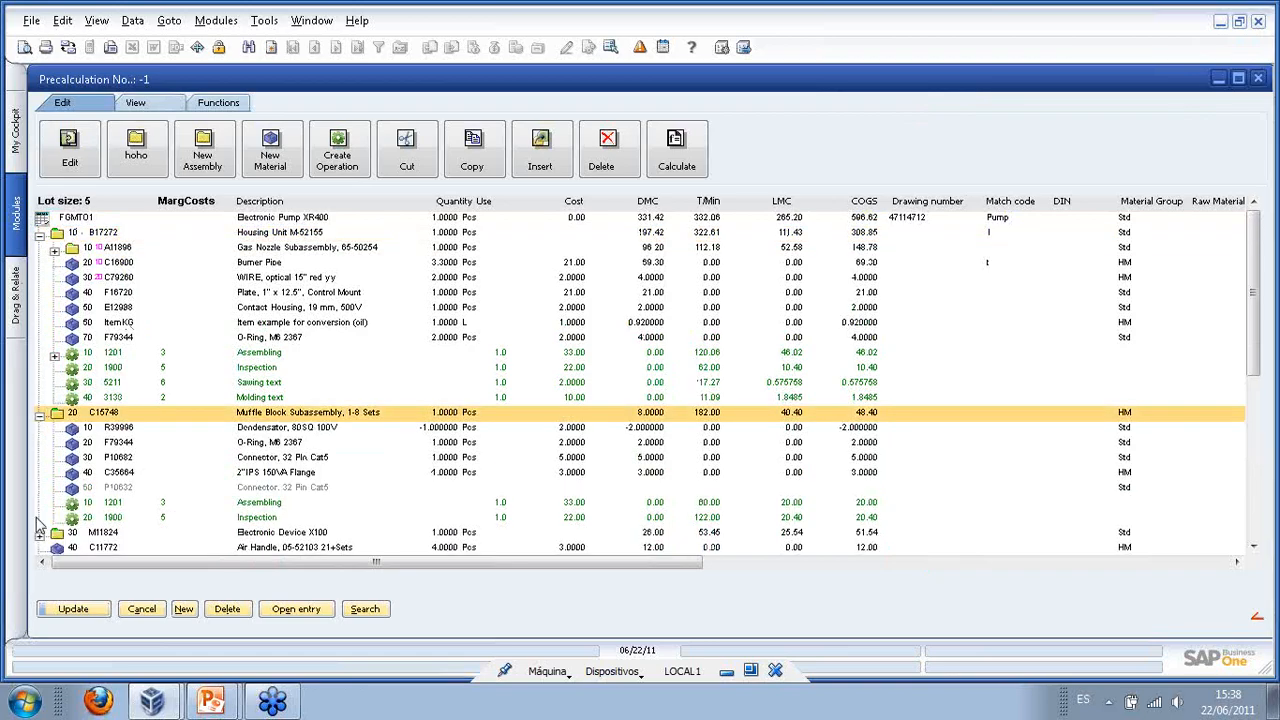
click(40, 413)
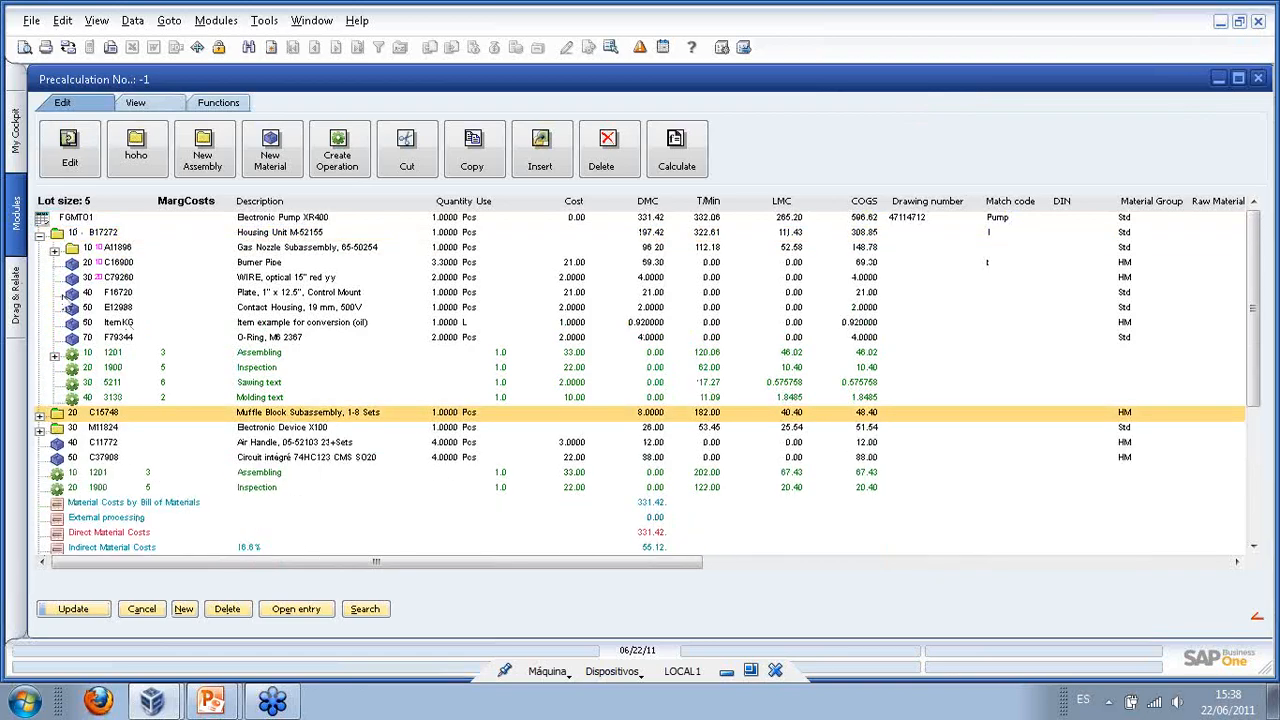
click(55, 250)
click(55, 250)
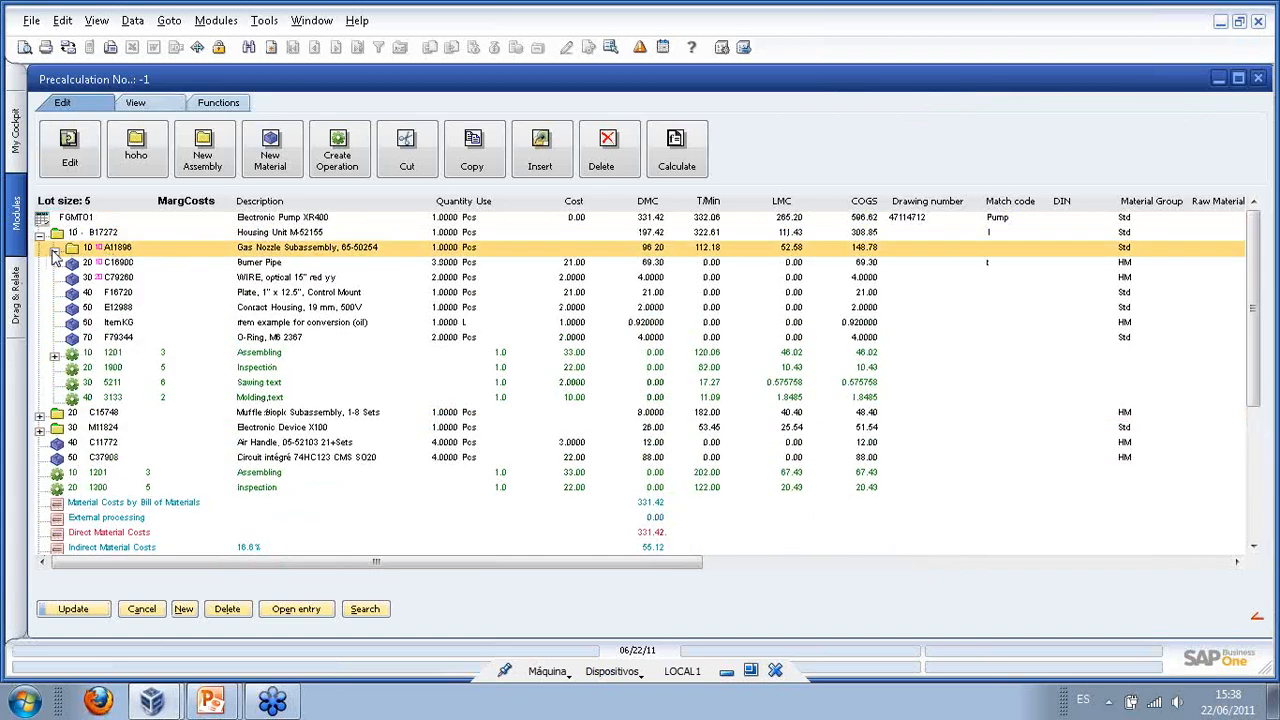
click(40, 232)
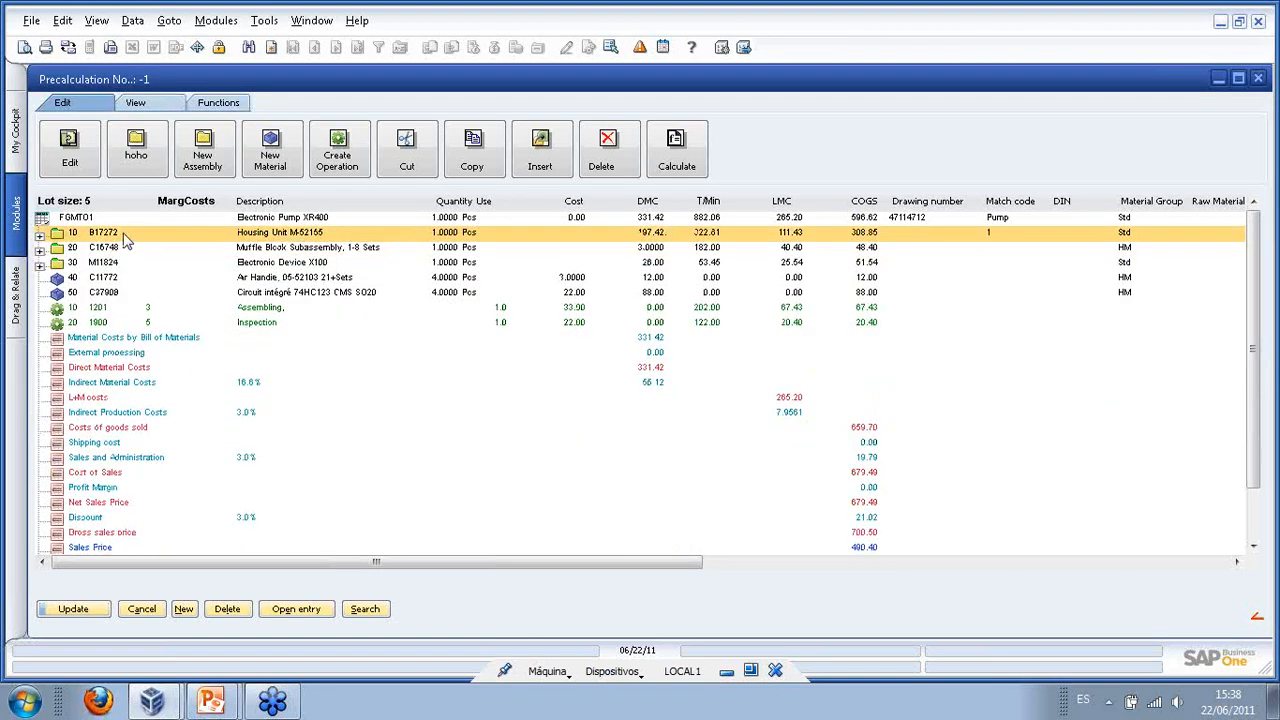
right_click(126, 234)
click(155, 365)
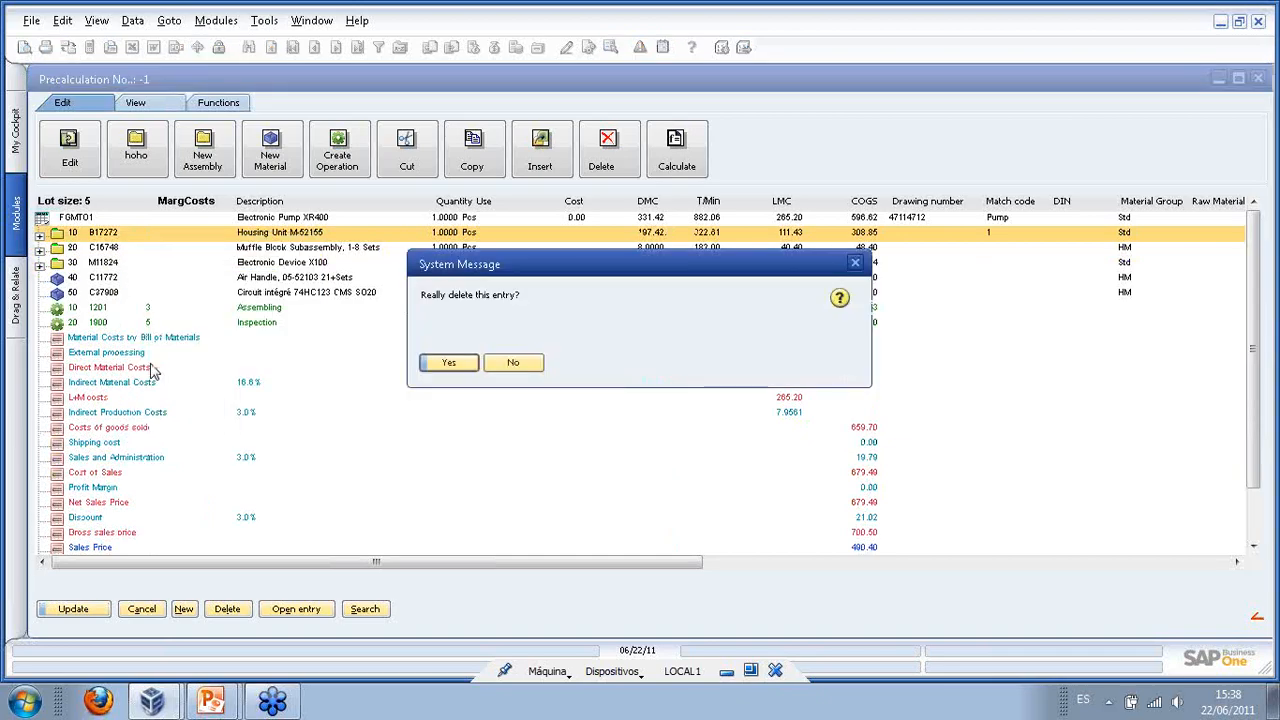
click(447, 364)
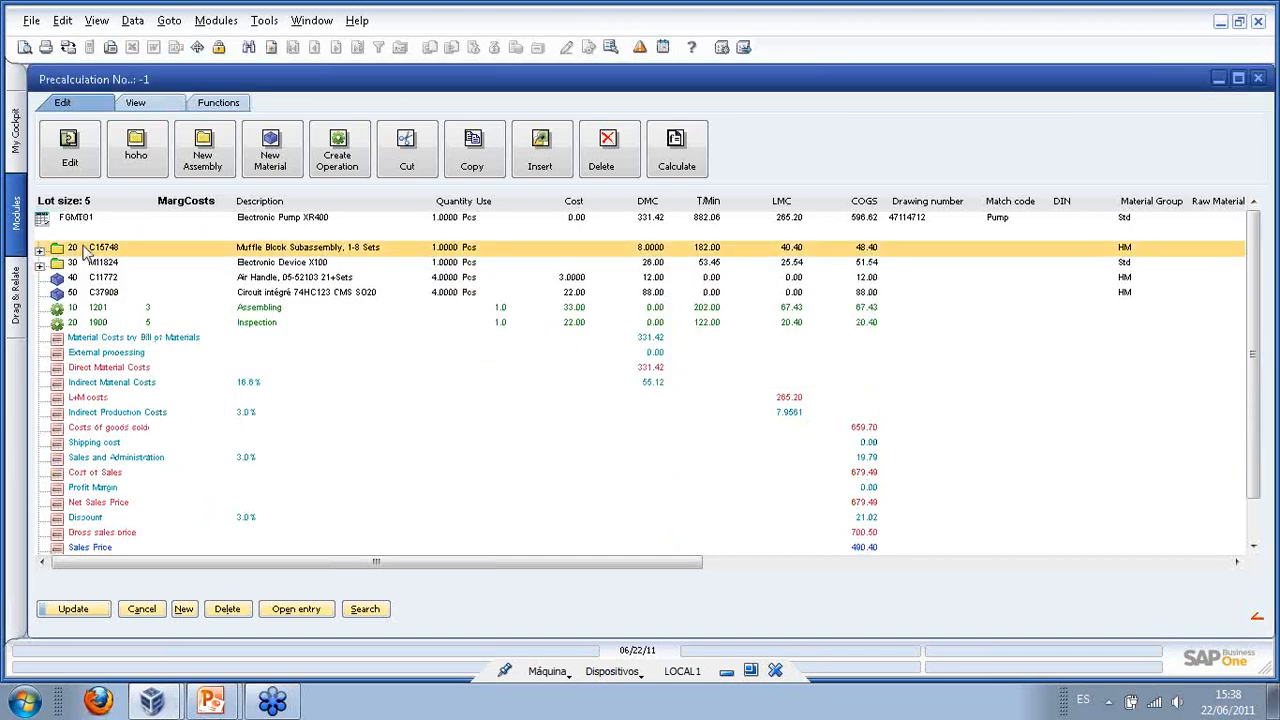
- Delete both P10632 connectors from the Muffle Block subassembly C15748
click(39, 233)
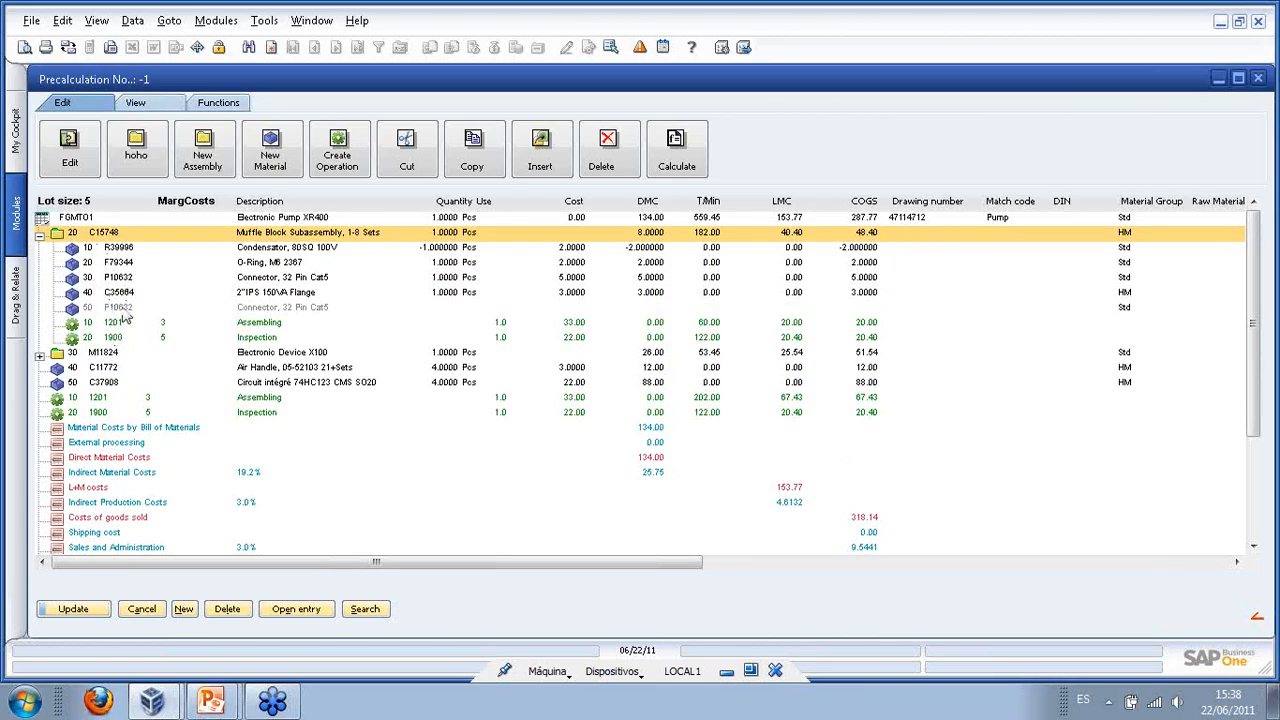
click(131, 279)
right_click(131, 280)
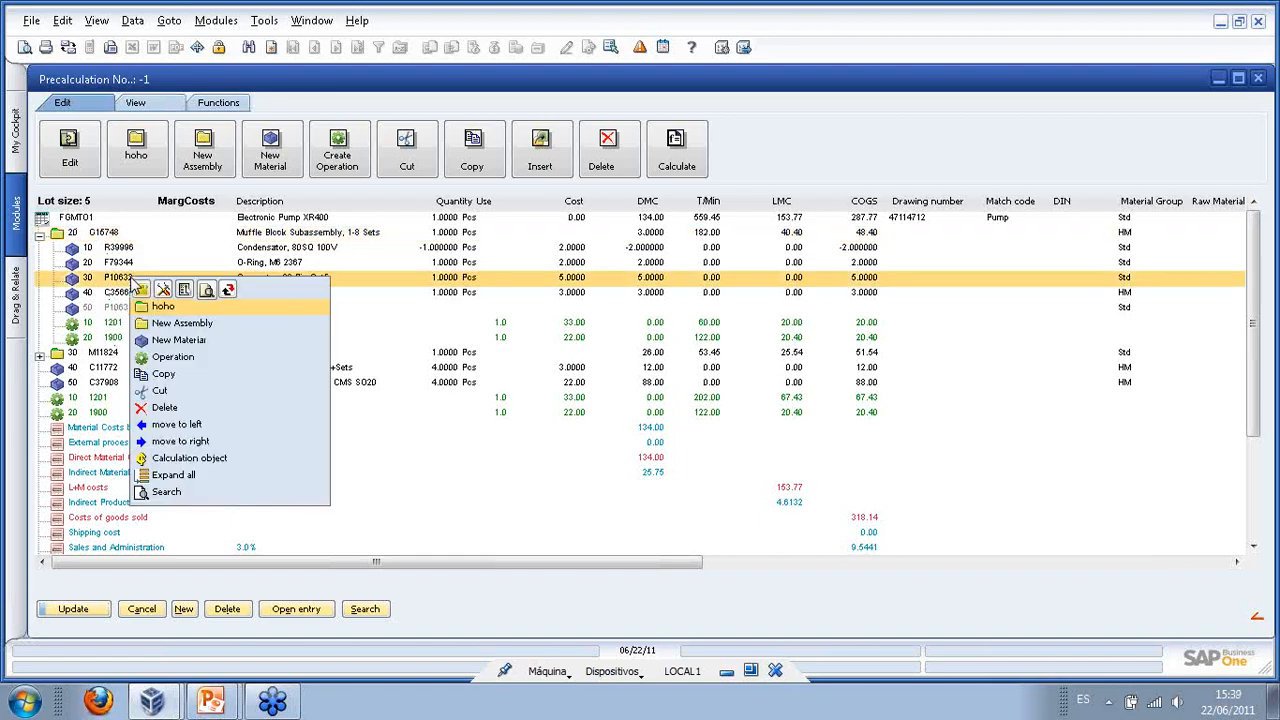
click(166, 408)
click(450, 364)
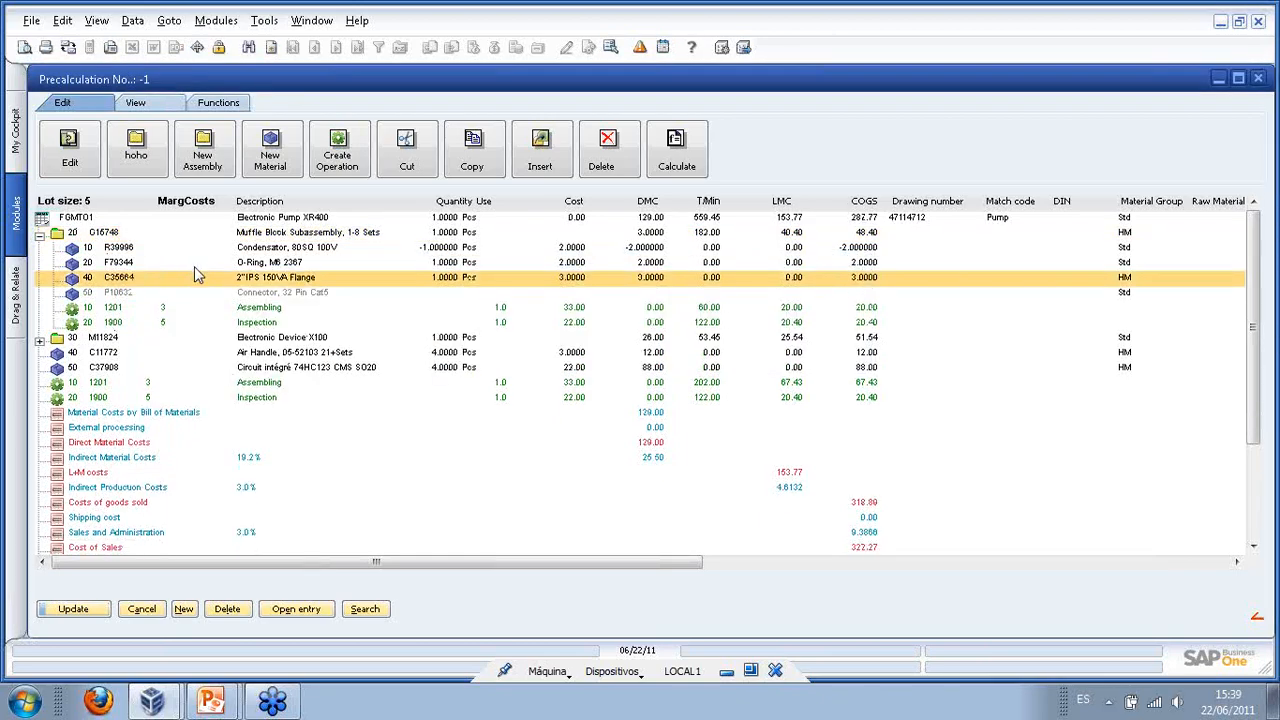
right_click(185, 292)
click(265, 426)
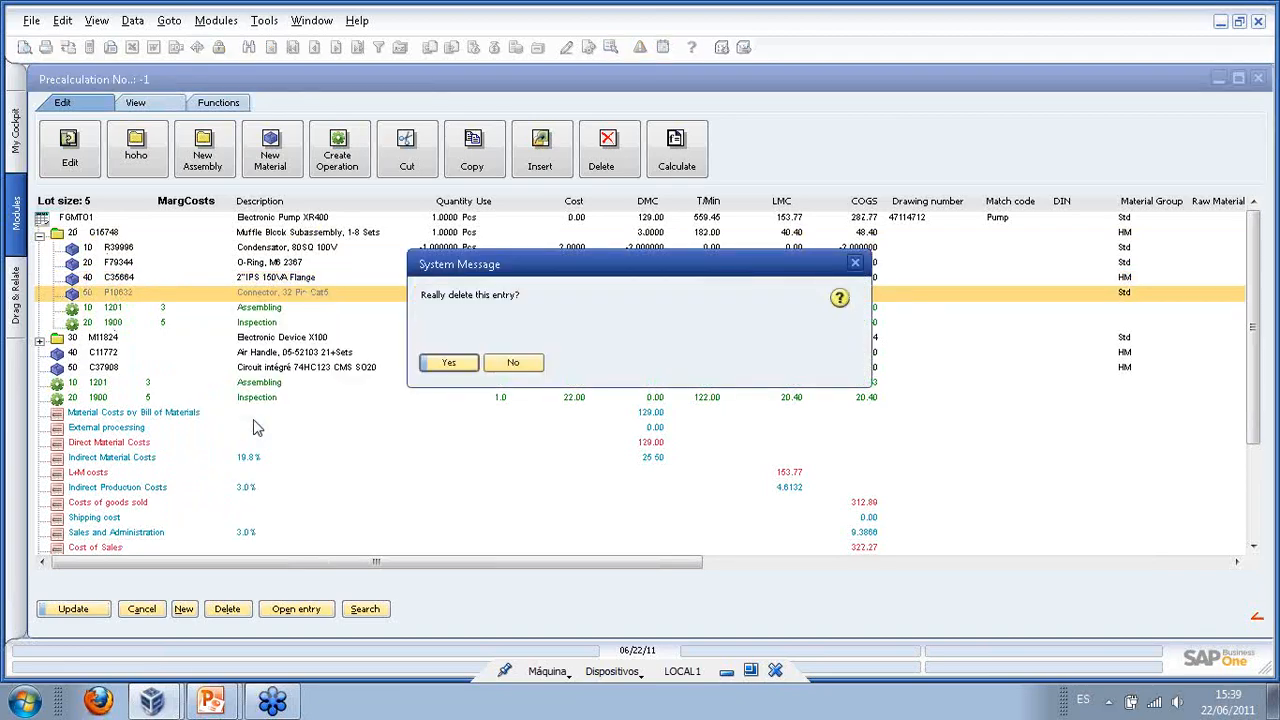
click(447, 365)
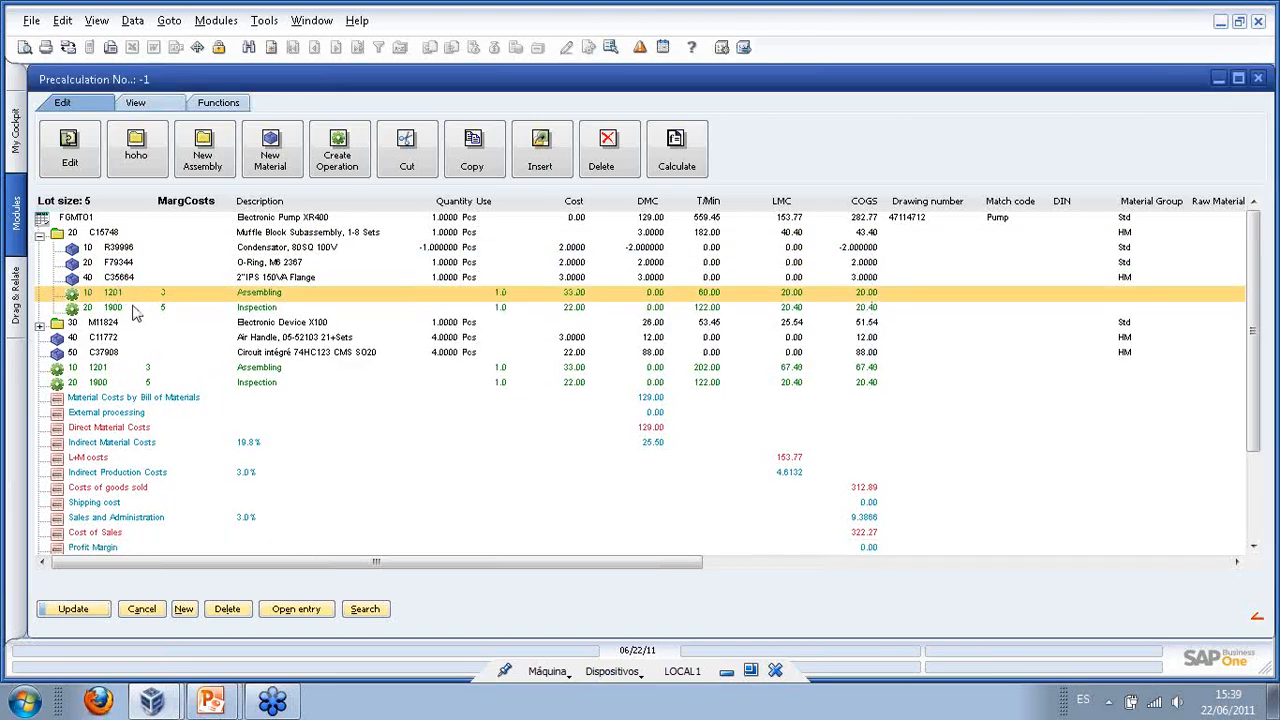
- Delete the subassembly's Inspection operation 1900
right_click(137, 312)
click(127, 313)
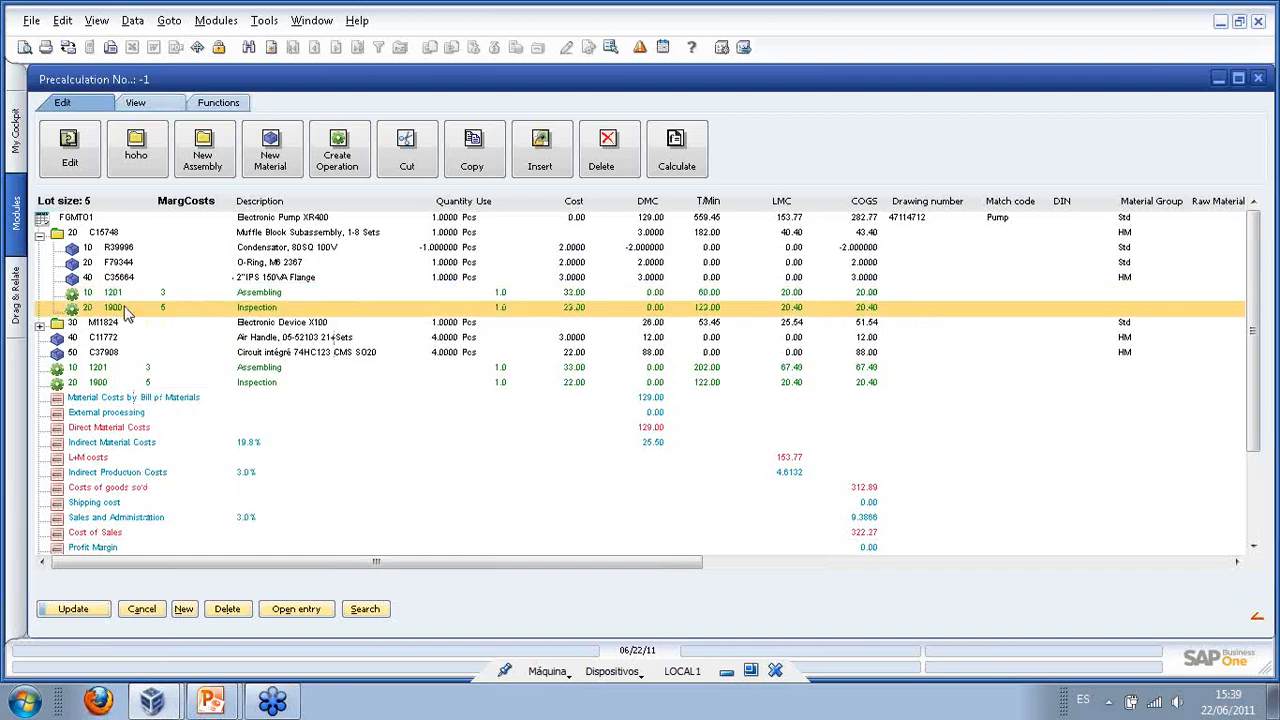
right_click(127, 313)
click(166, 465)
click(426, 363)
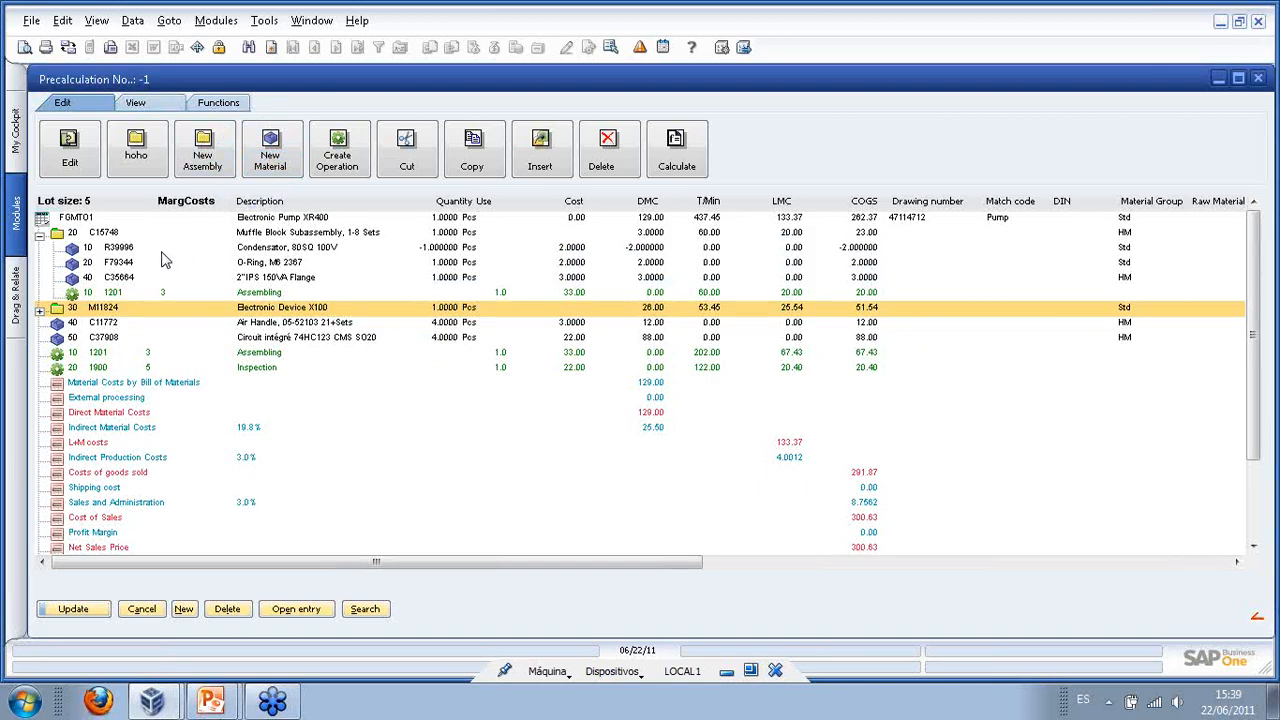
- Delete Electronic Device X100 (M11824) together with its parts
click(40, 312)
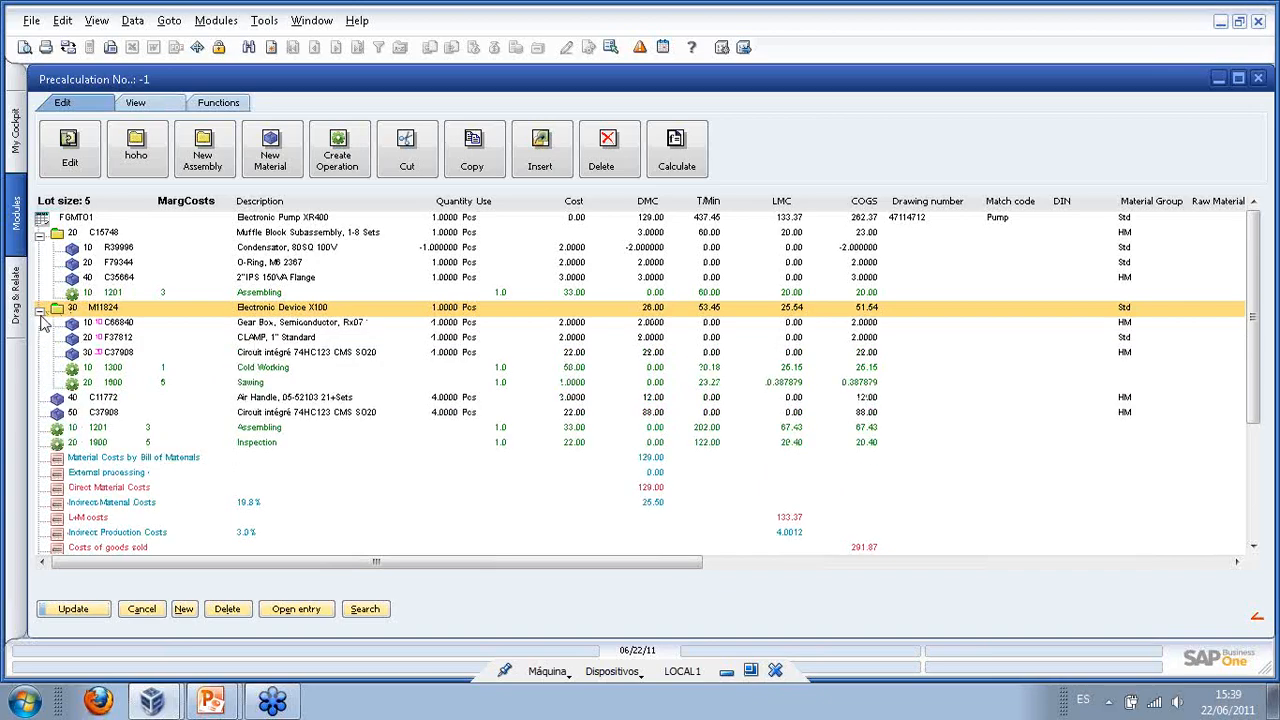
right_click(108, 314)
click(163, 436)
click(437, 365)
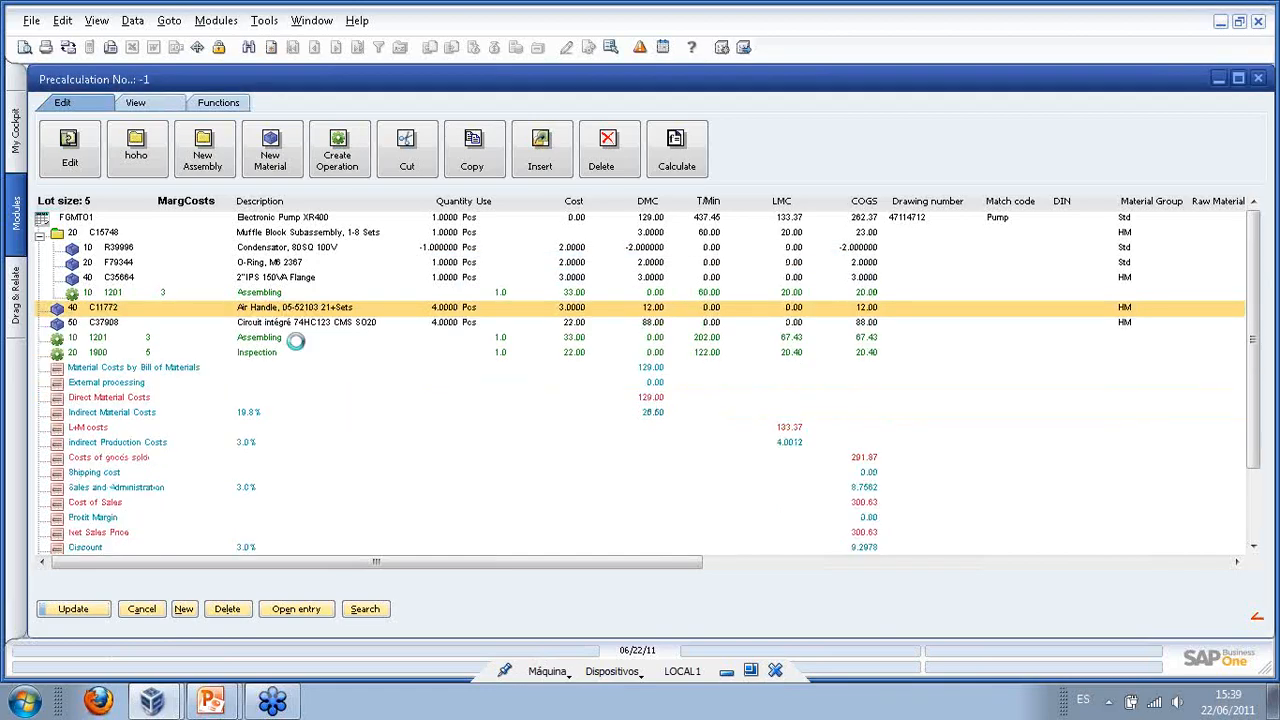
- Select Indirect Material Costs and save the edited precalculation
right_click(88, 220)
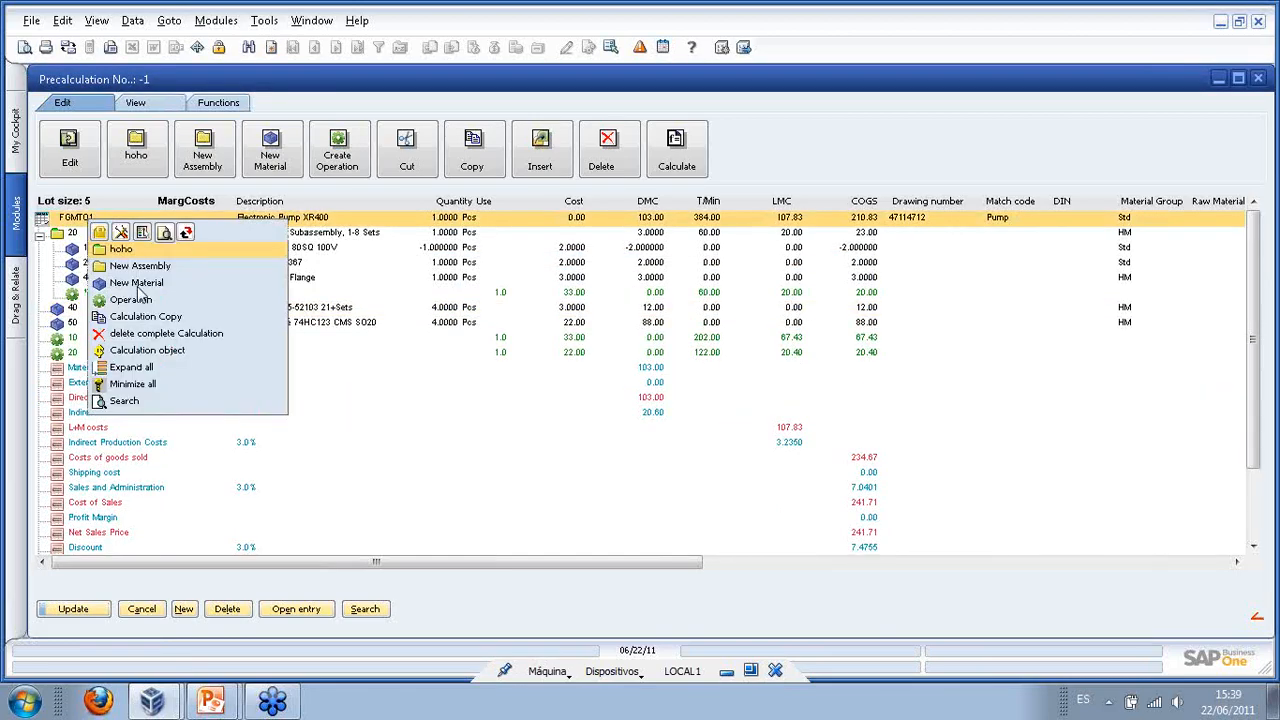
click(346, 414)
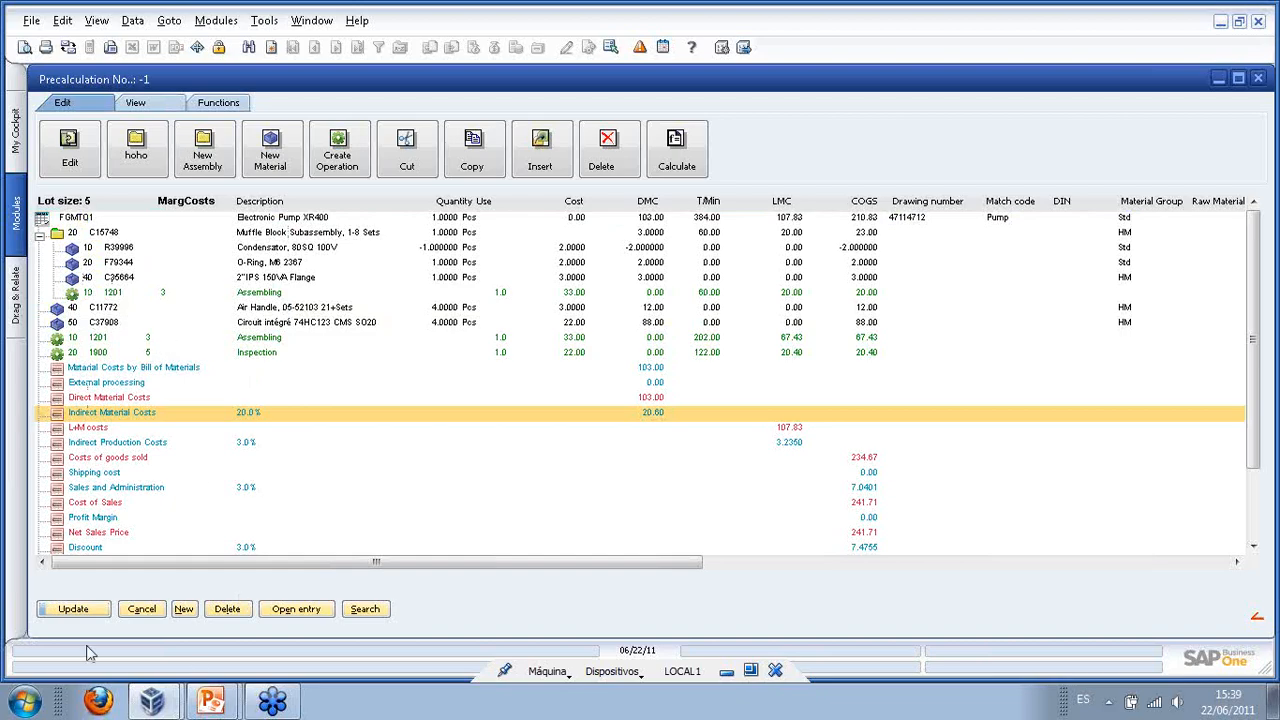
click(73, 611)
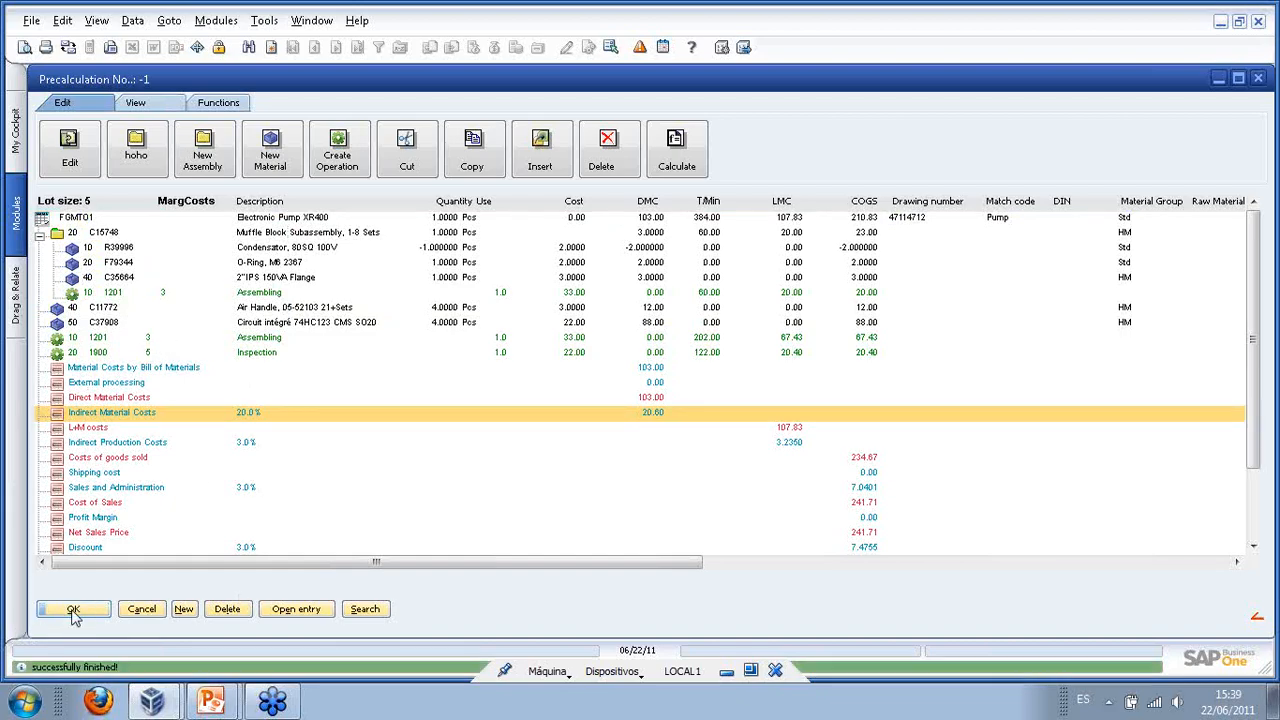
- Close precalculation 40 and update the sales order, accepting the credit limit warning
click(78, 611)
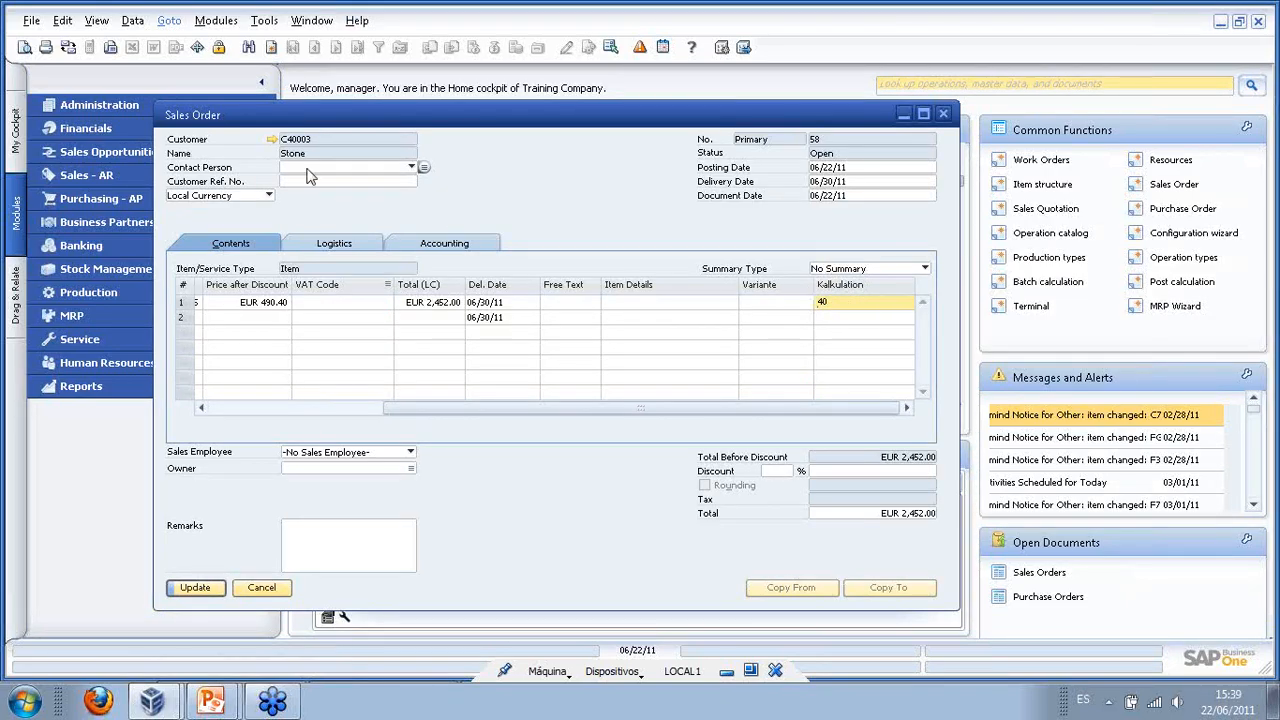
click(195, 588)
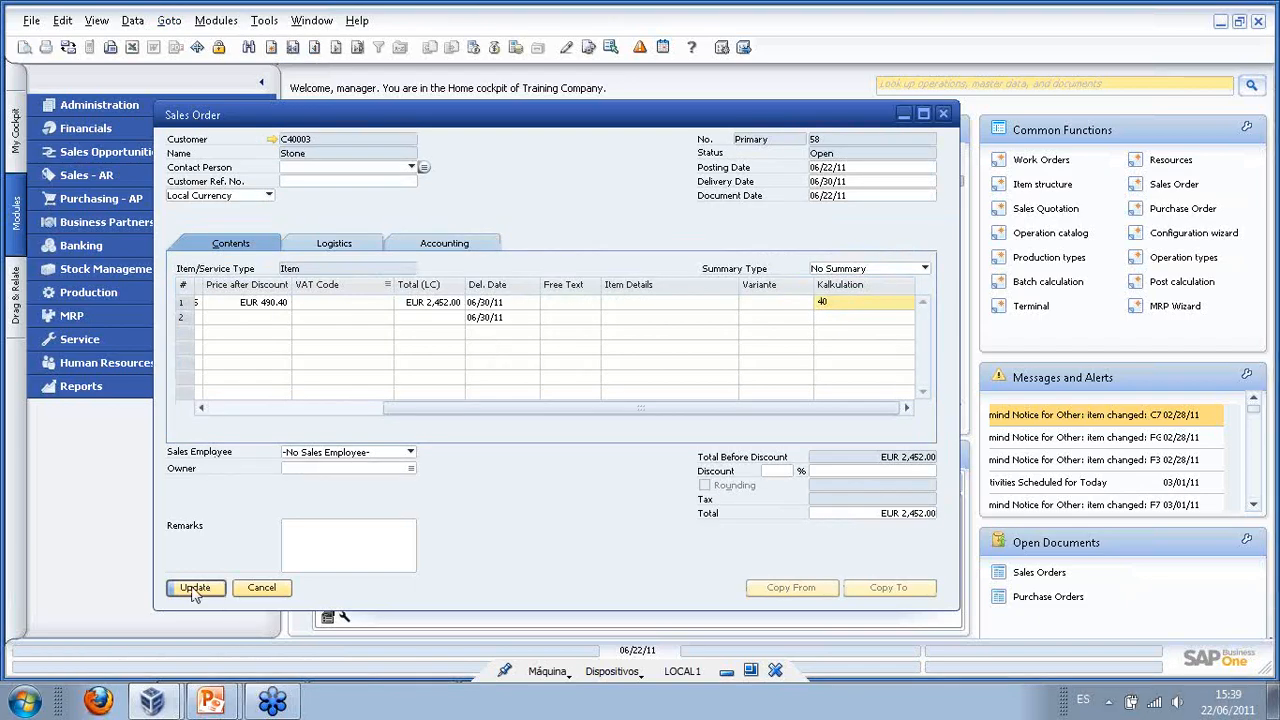
click(449, 364)
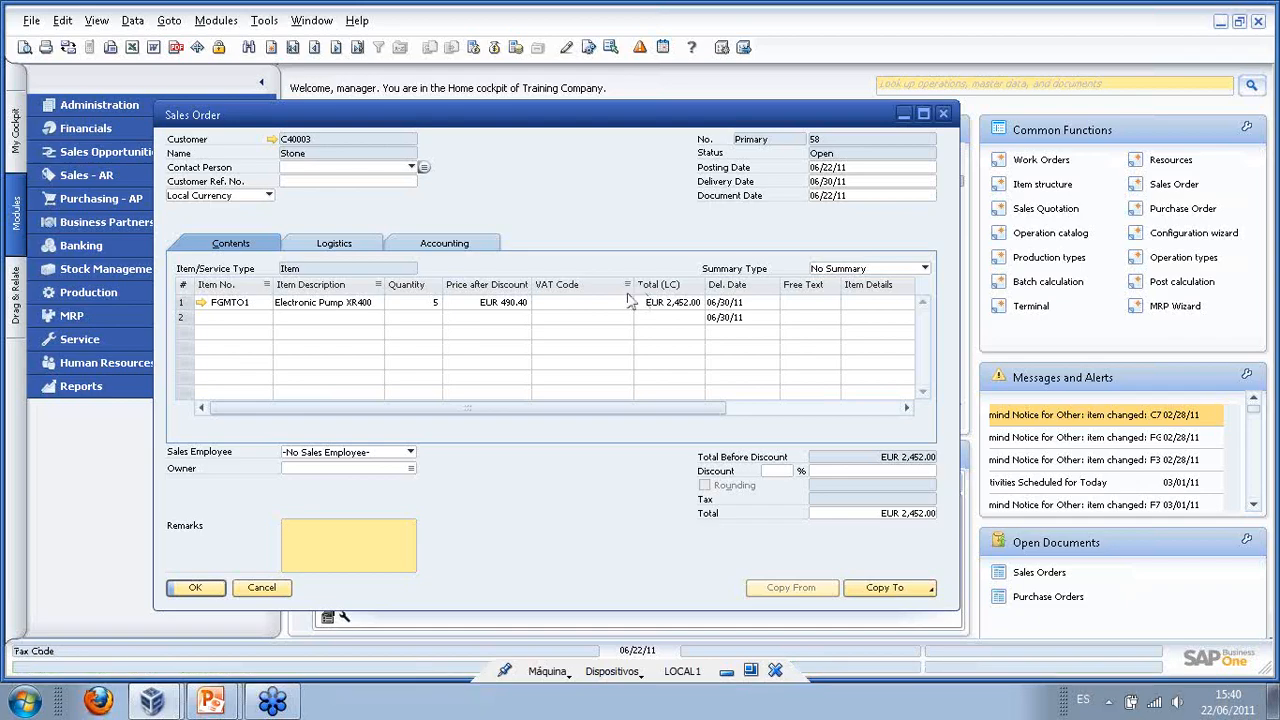
drag(660, 407, 622, 420)
click(258, 304)
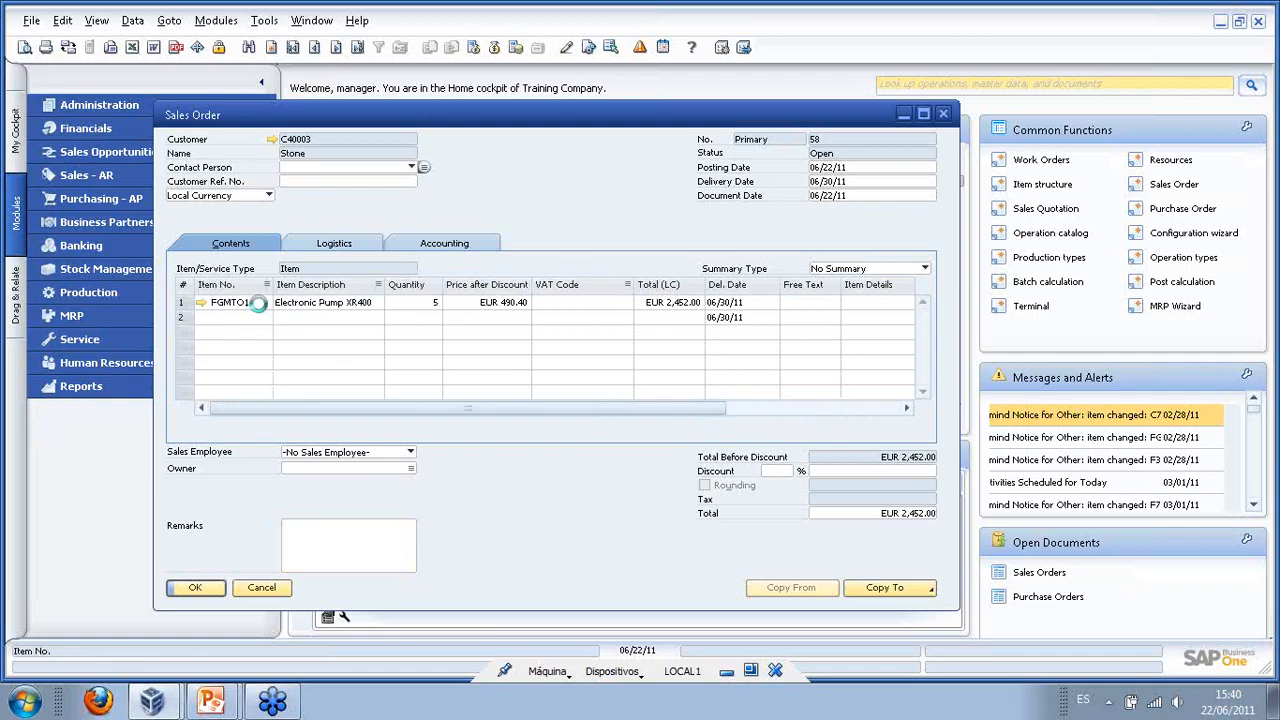
right_click(268, 304)
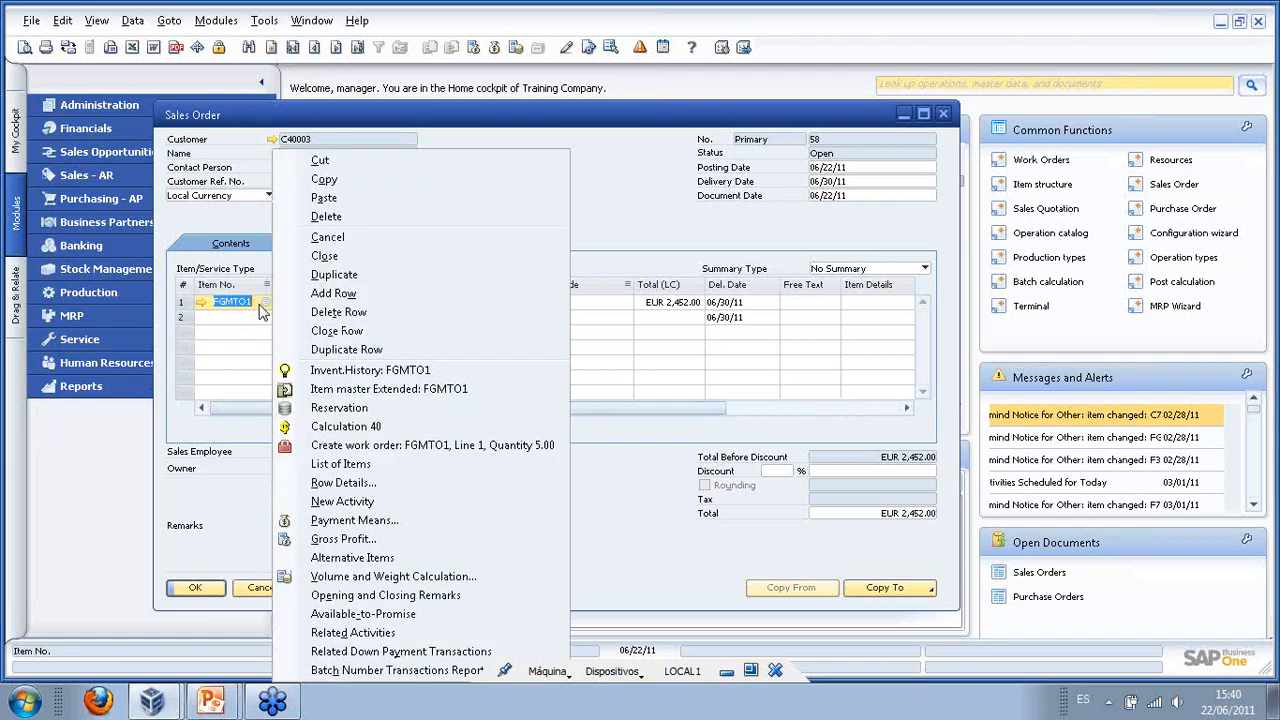
click(362, 430)
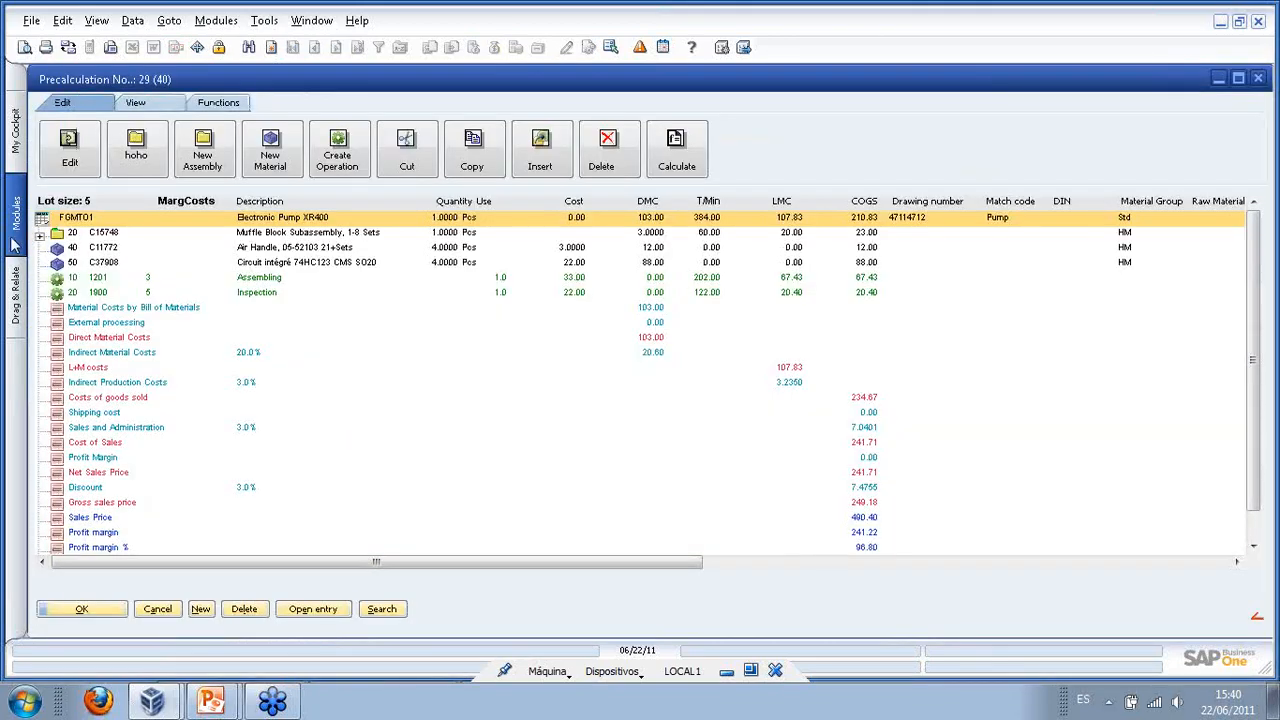
click(40, 235)
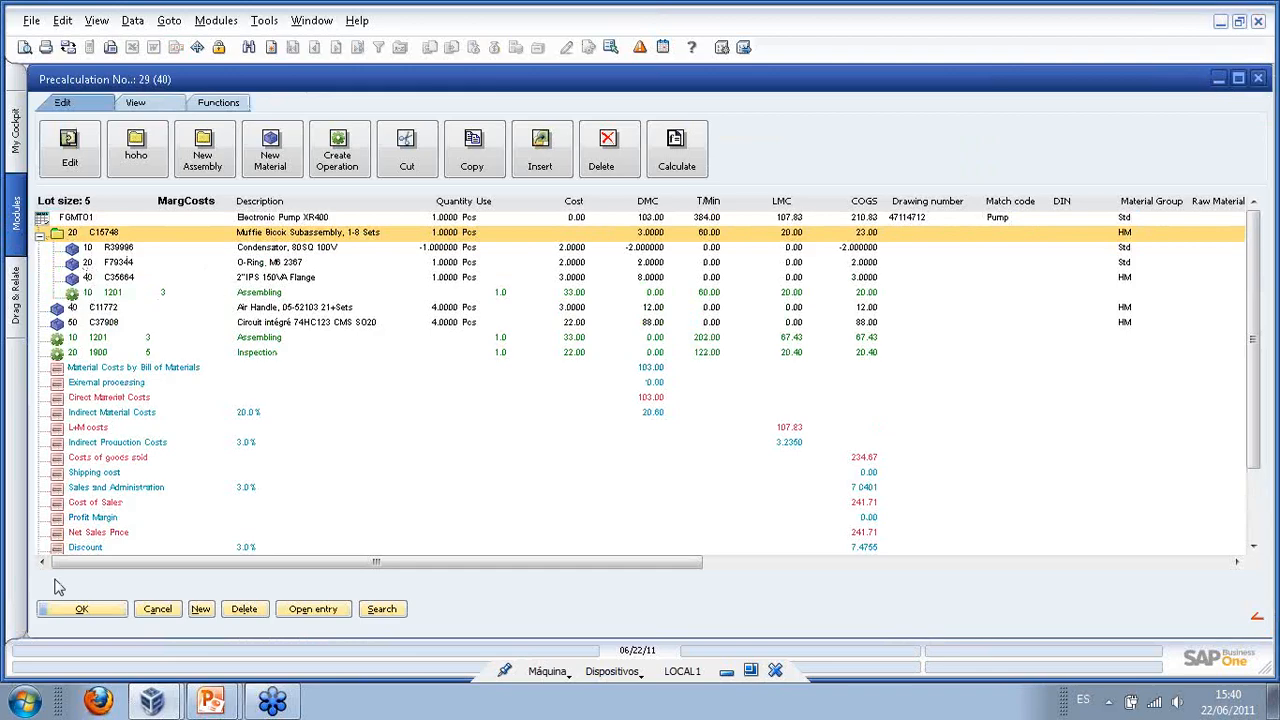
click(82, 609)
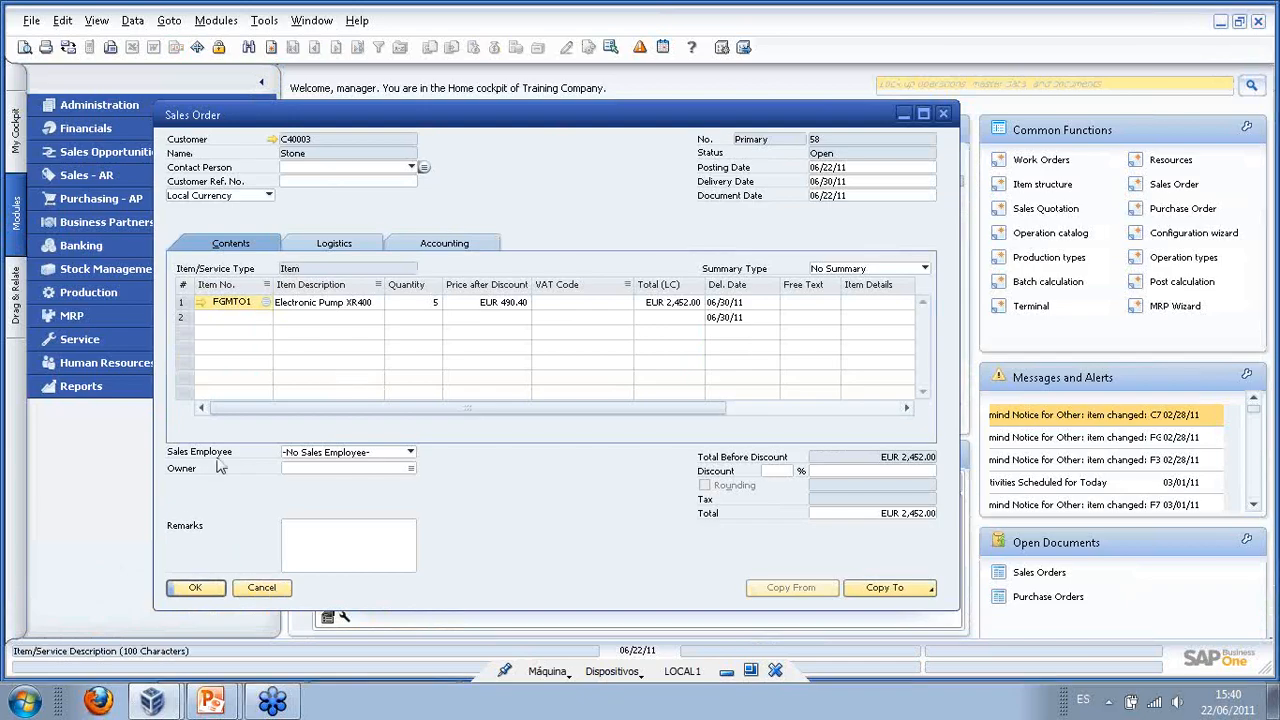
- Create a work order from the pump line on sales order row 1
click(323, 305)
right_click(323, 305)
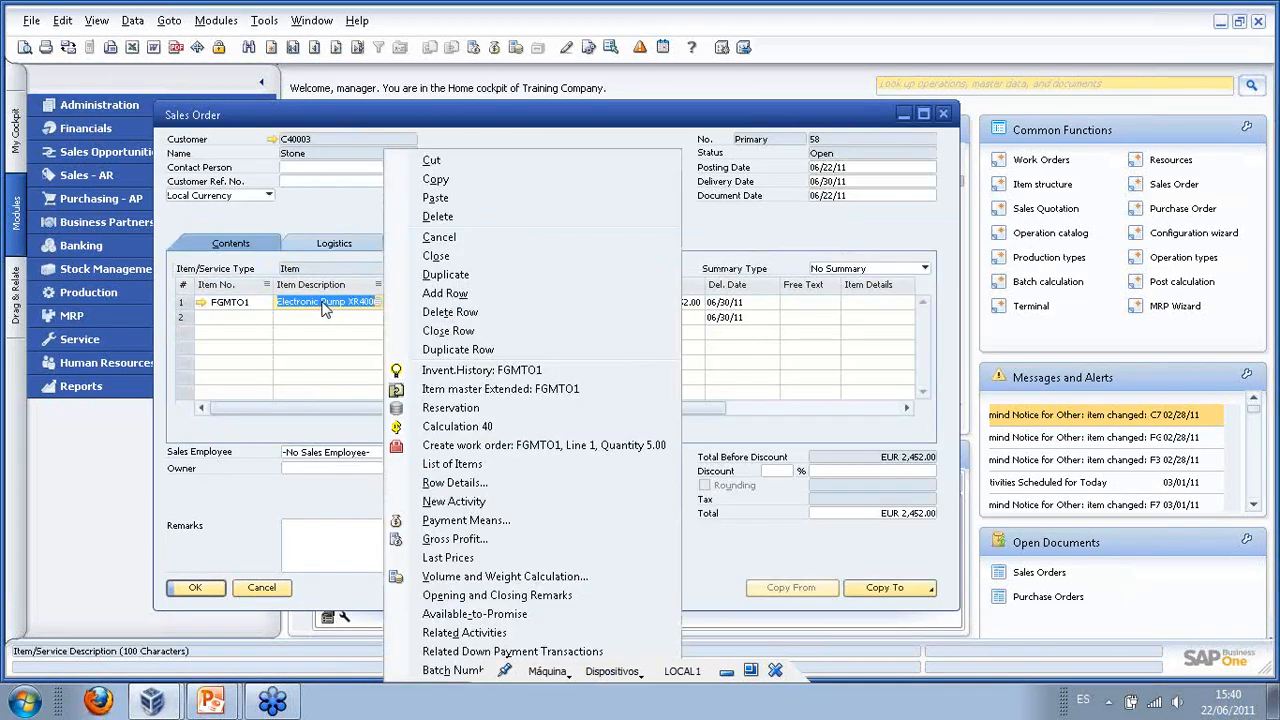
click(545, 447)
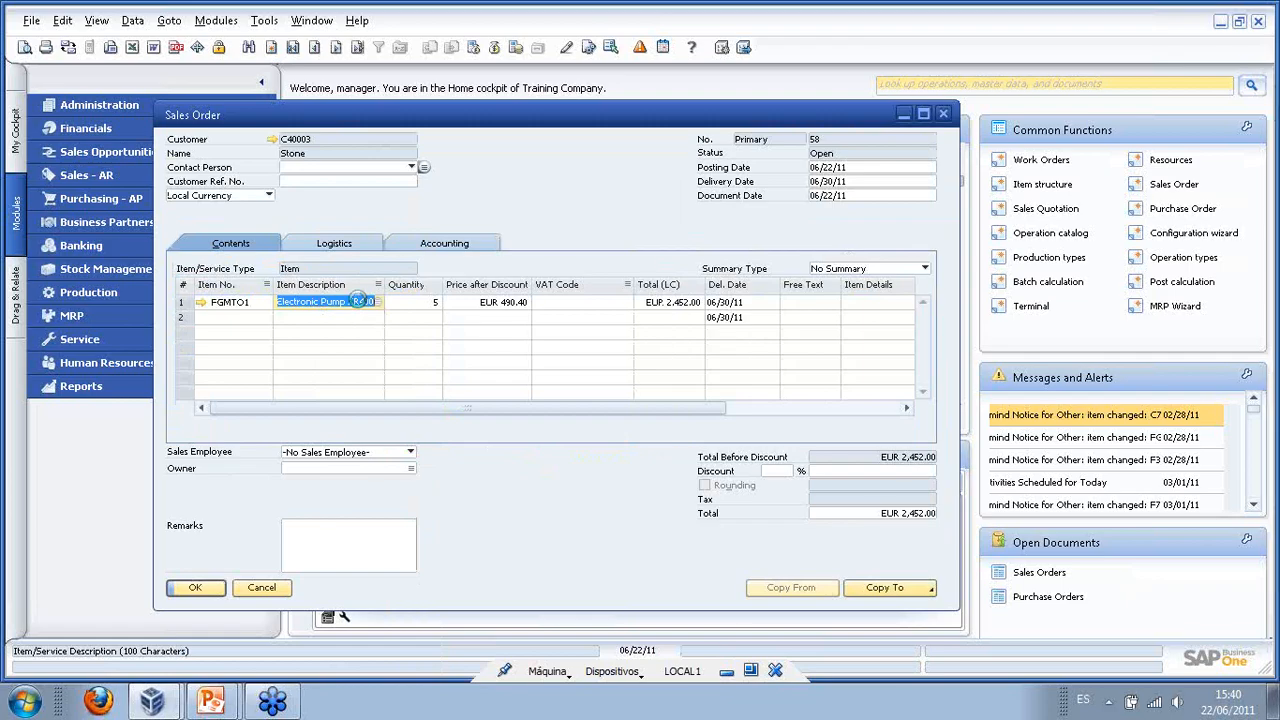
- Open Work Order 88 and expand its Muffle Block sub work order C15748
right_click(358, 301)
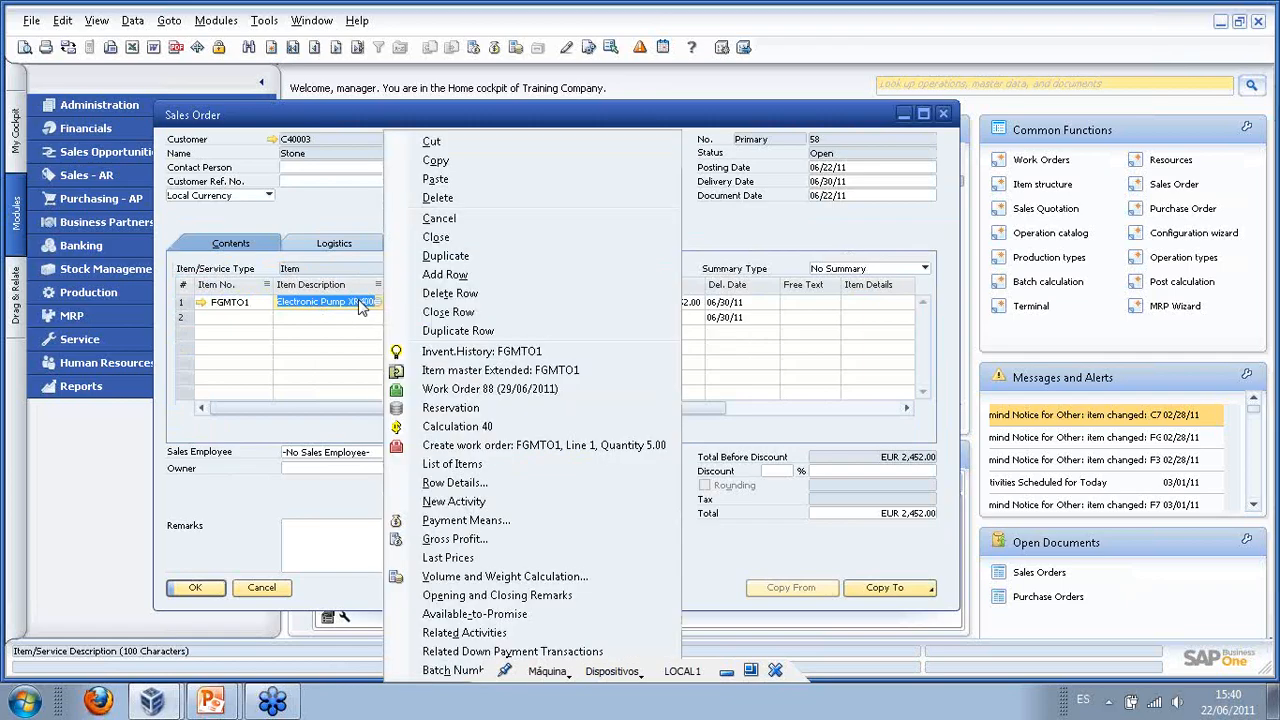
click(486, 391)
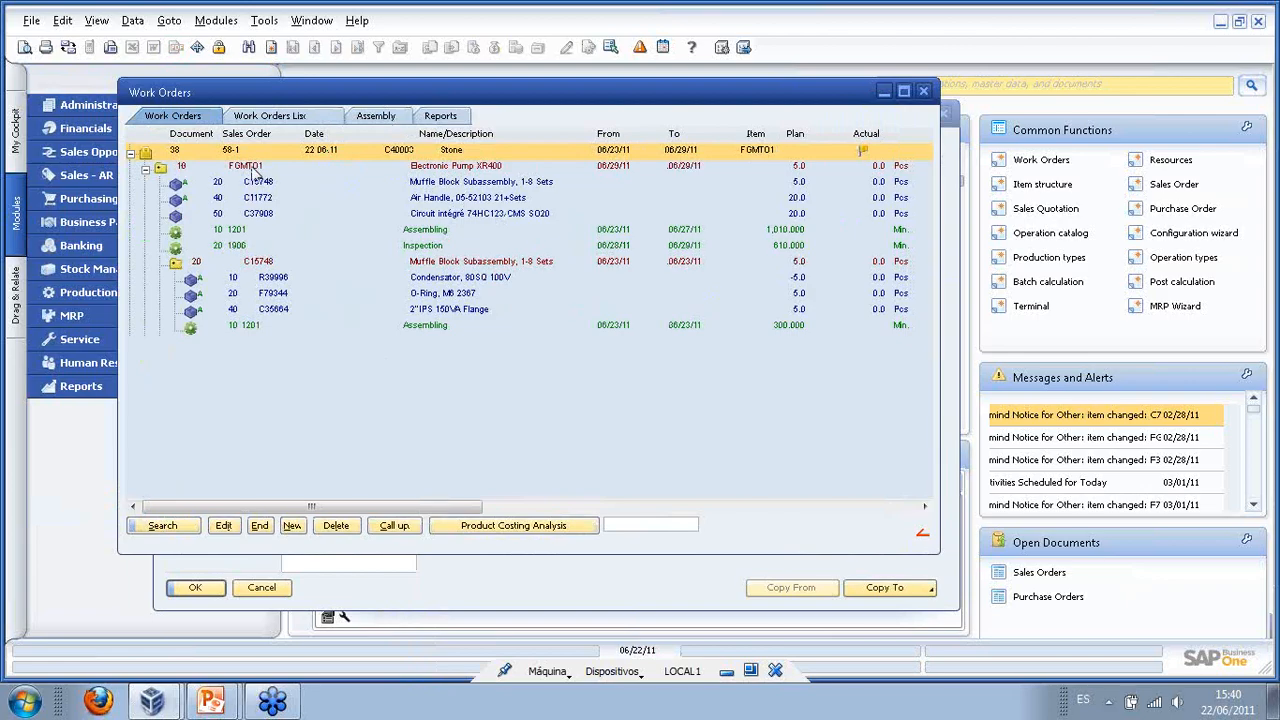
click(270, 263)
click(176, 264)
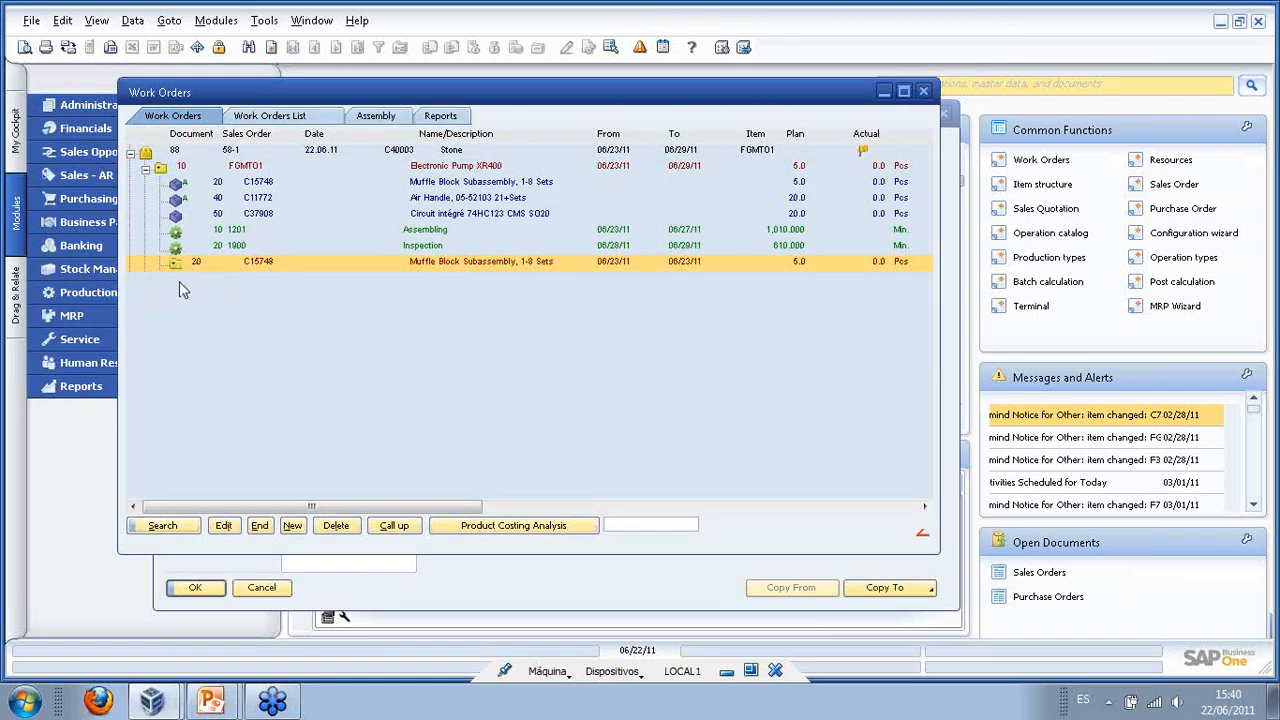
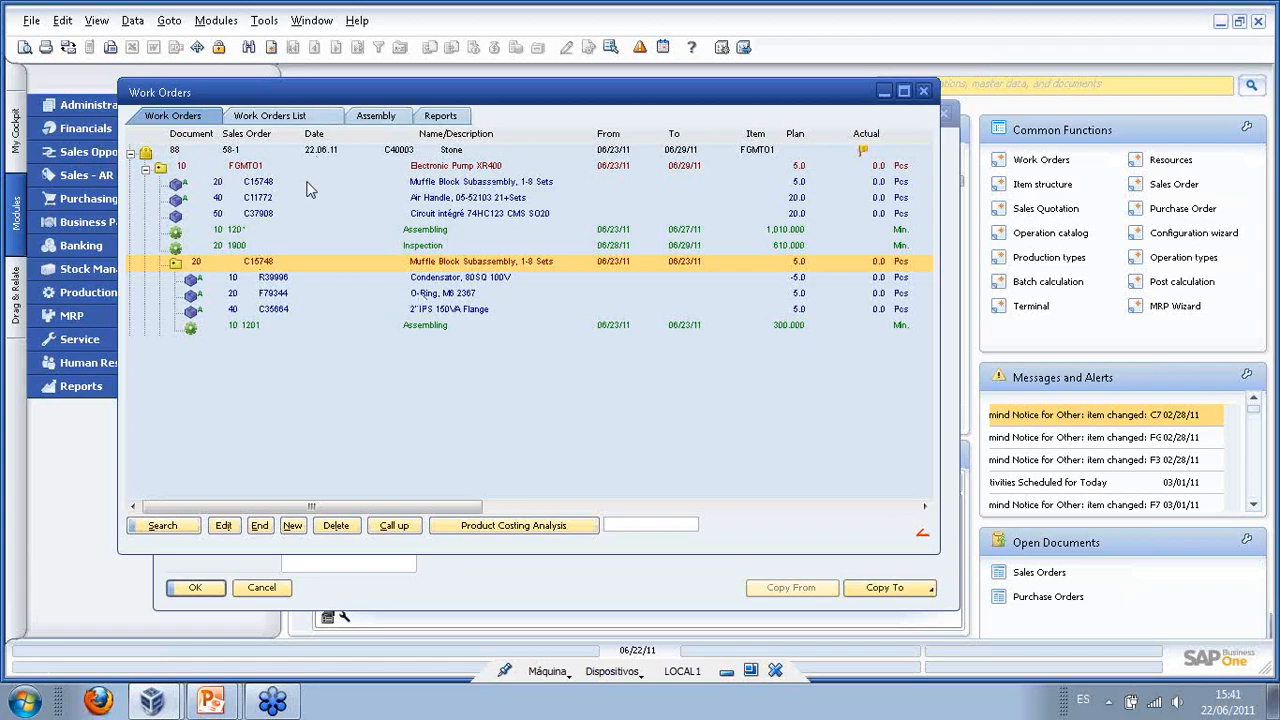
- Collapse work order 88's tree and close the Work Orders window to return to sales order 58
right_click(184, 152)
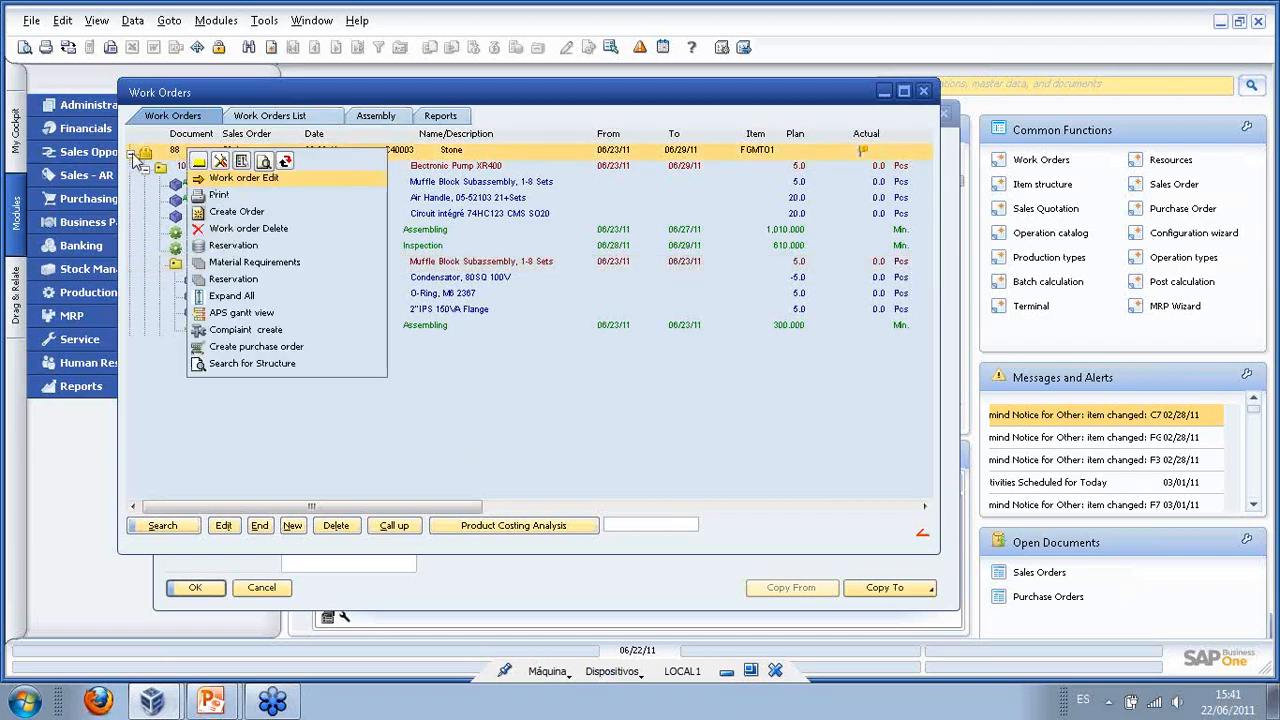
click(131, 154)
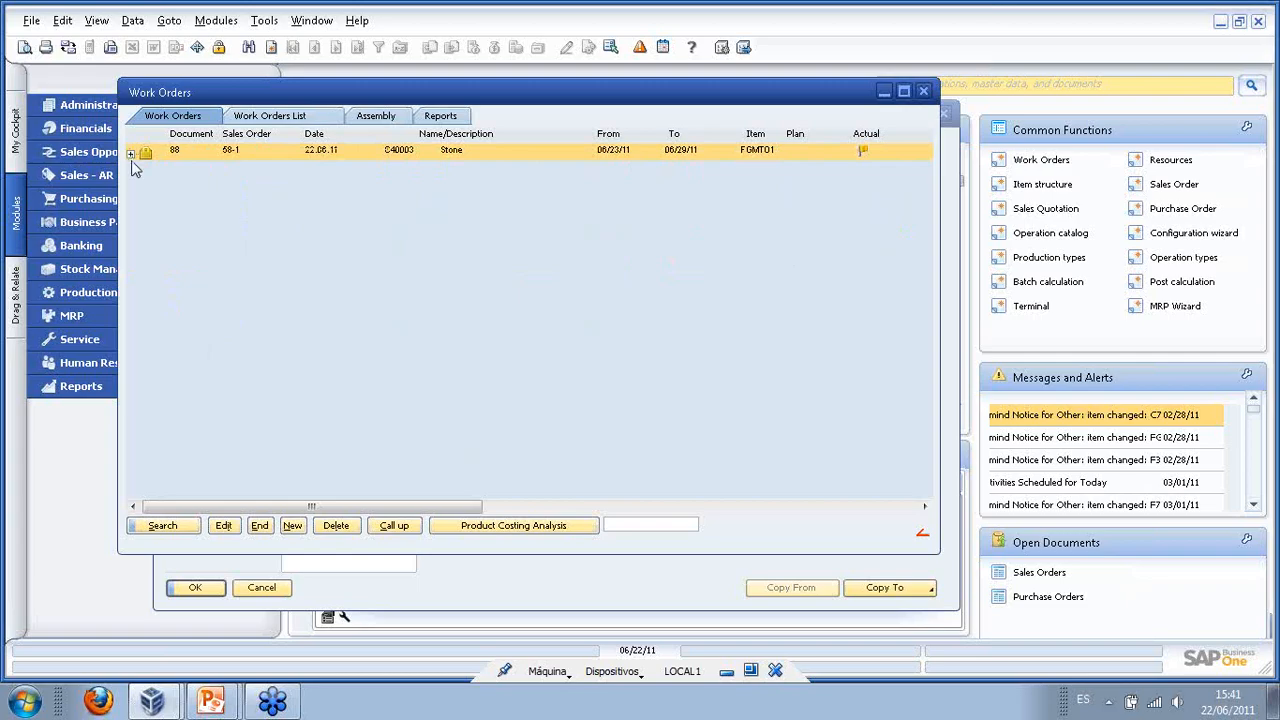
click(924, 91)
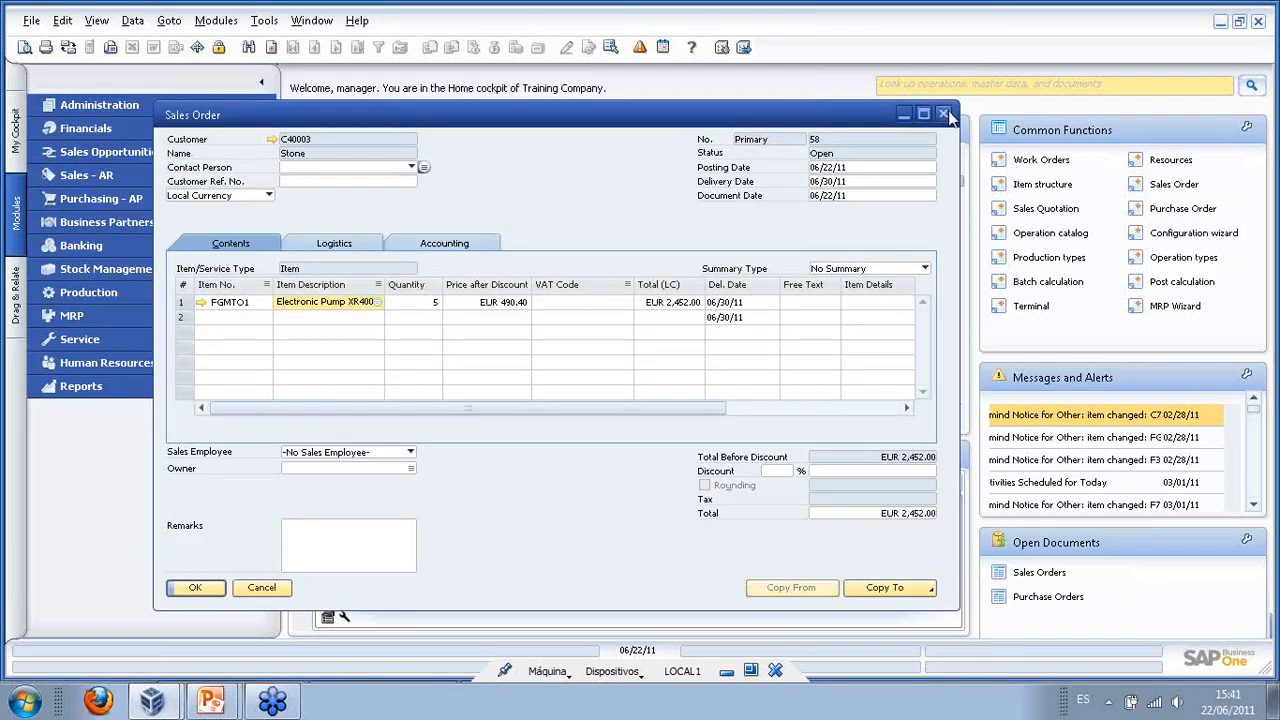
- Start a new sales order for customer Bees Computers (C40002) with a Sofa line
click(272, 48)
drag(368, 121, 389, 101)
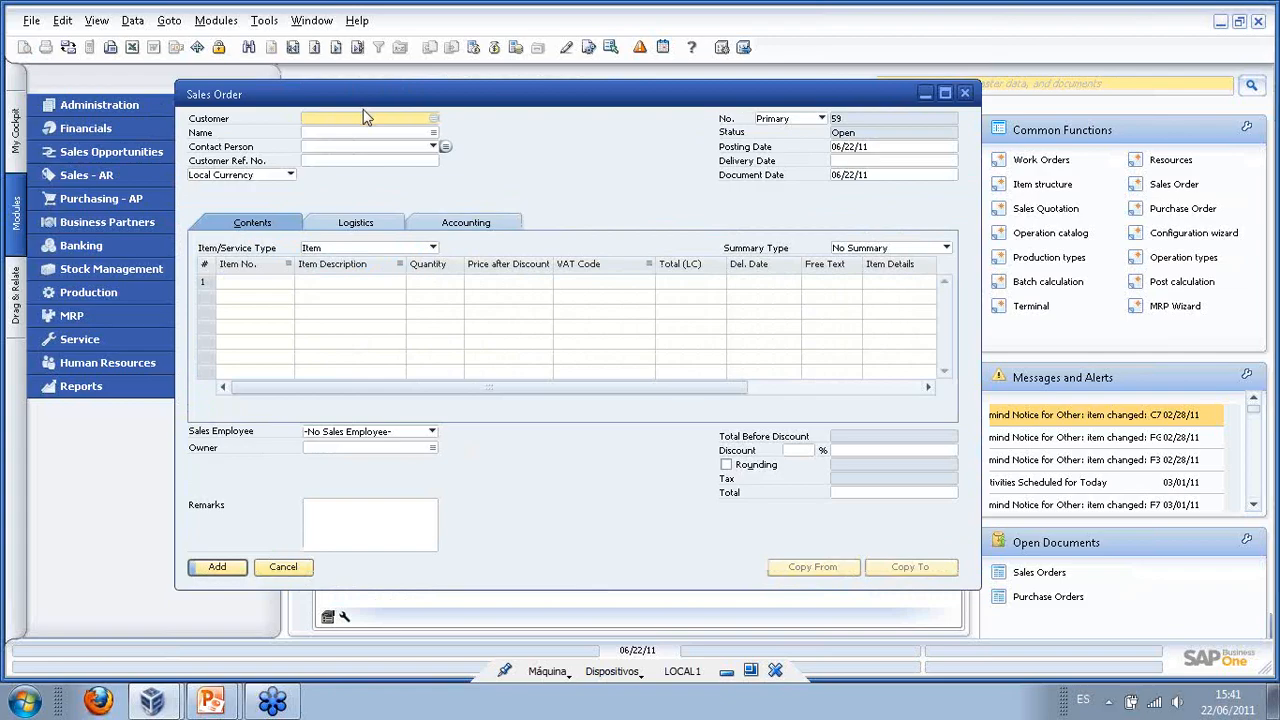
click(432, 119)
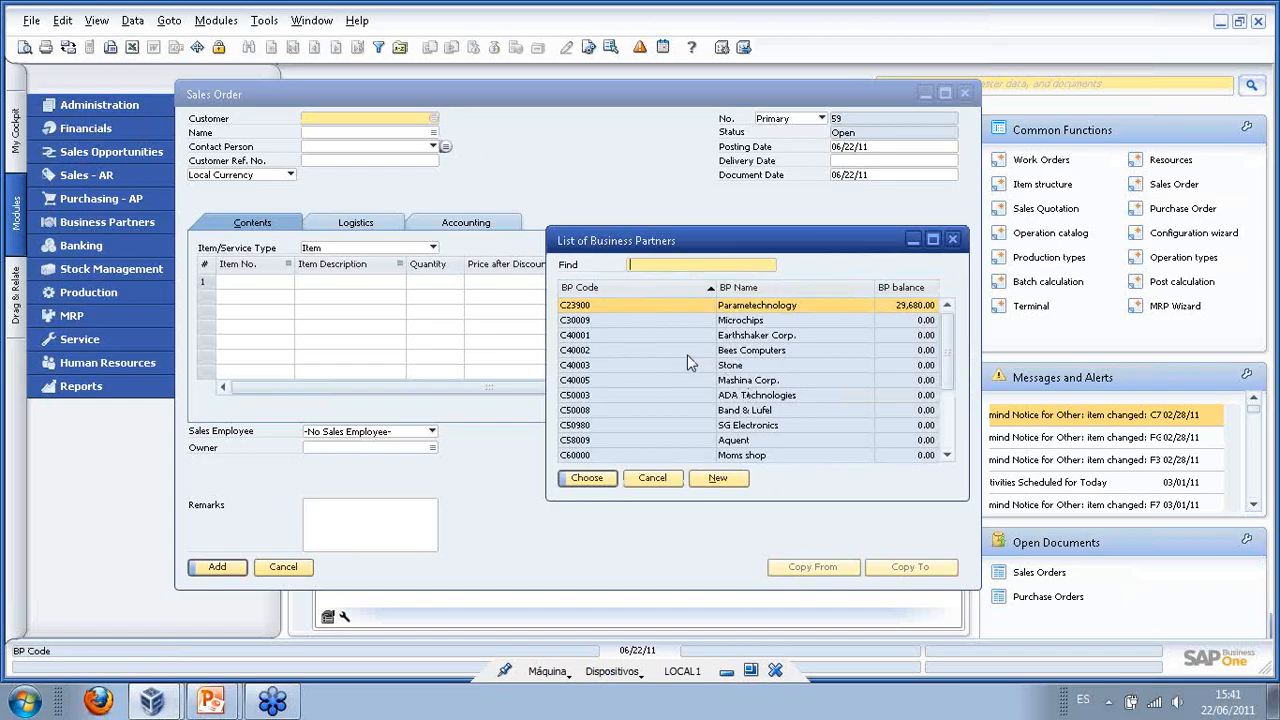
double_click(687, 354)
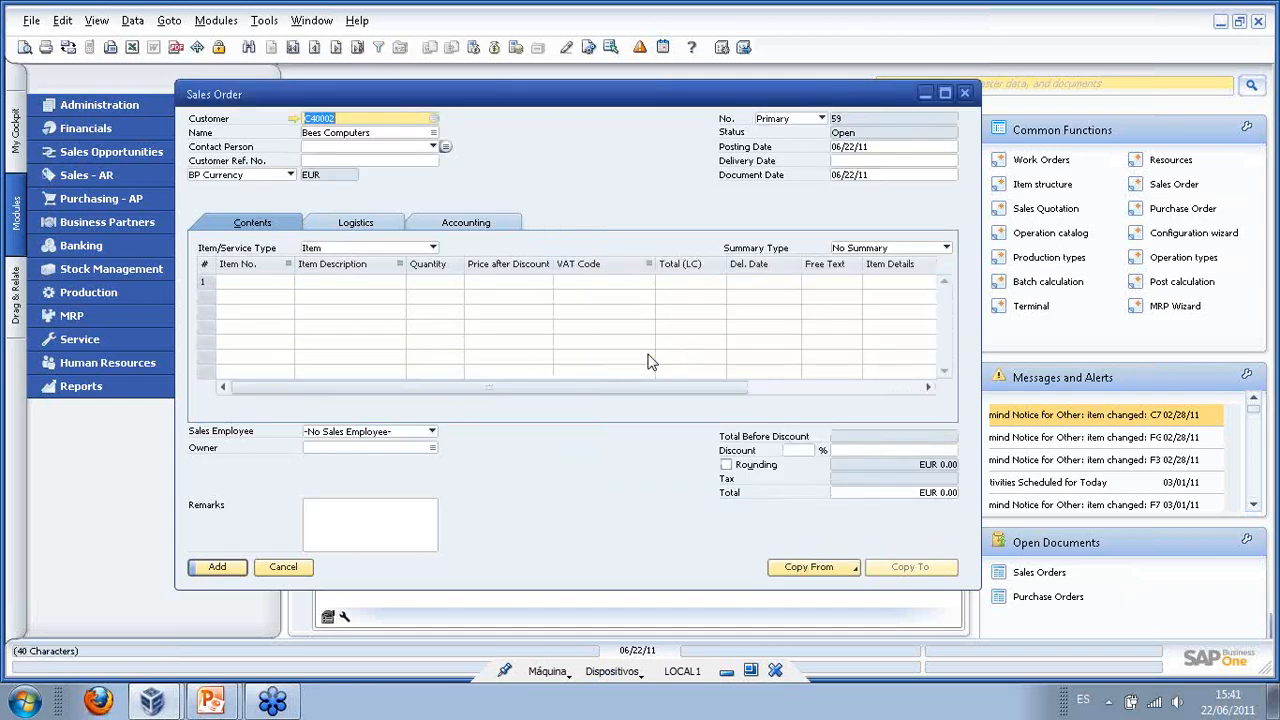
click(268, 283)
text(s)
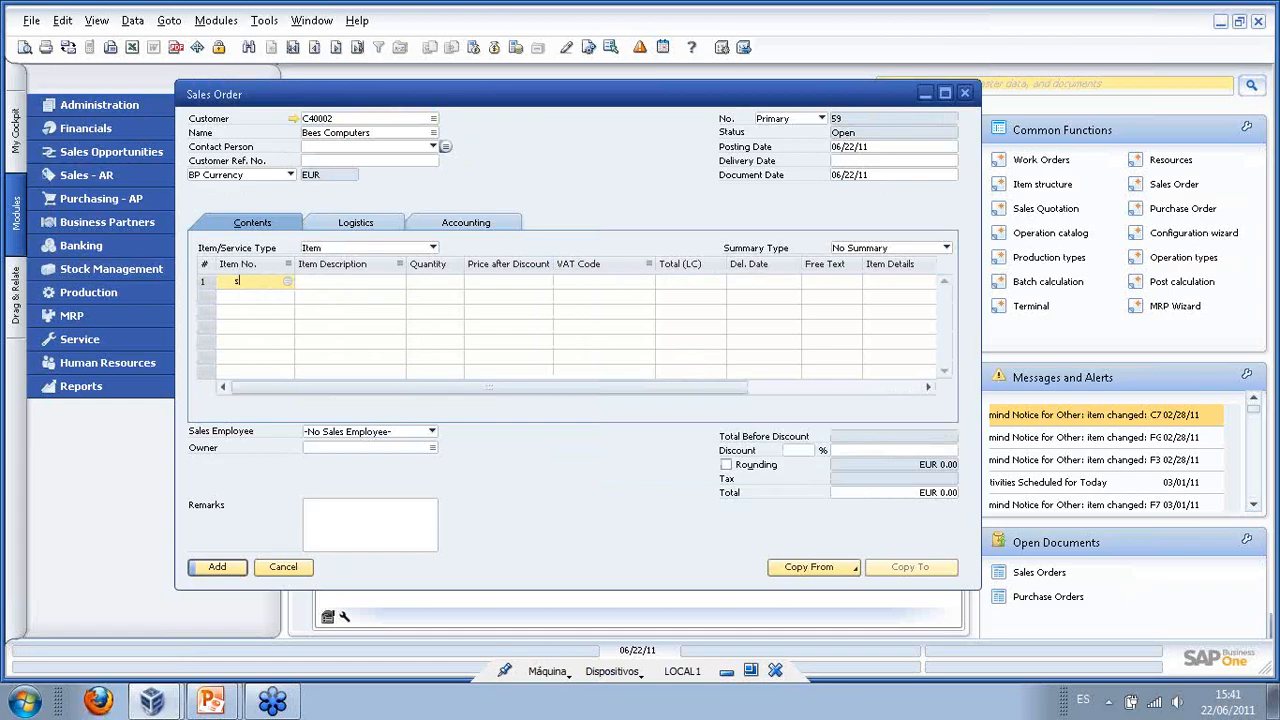
text(ofa)
key(Tab)
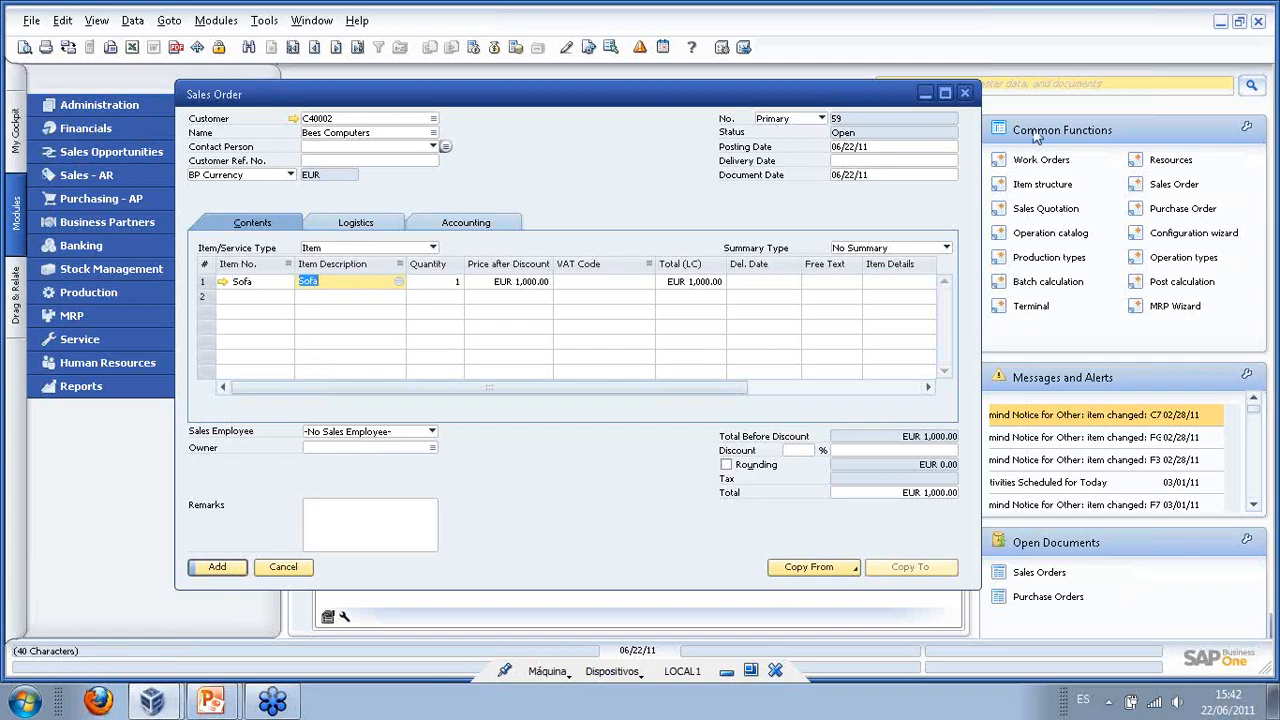
- Set delivery date 06/30/11, add the order past the availability and credit-limit warnings, and reopen order 59
click(934, 162)
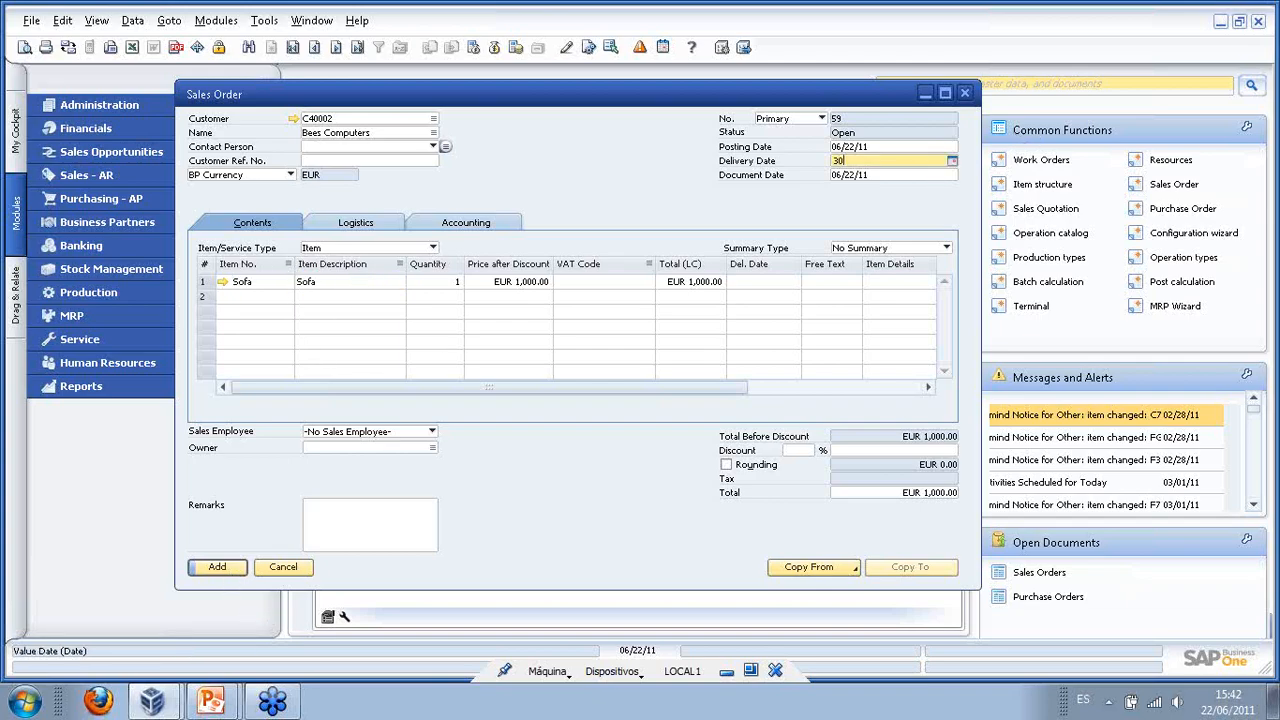
key(Tab)
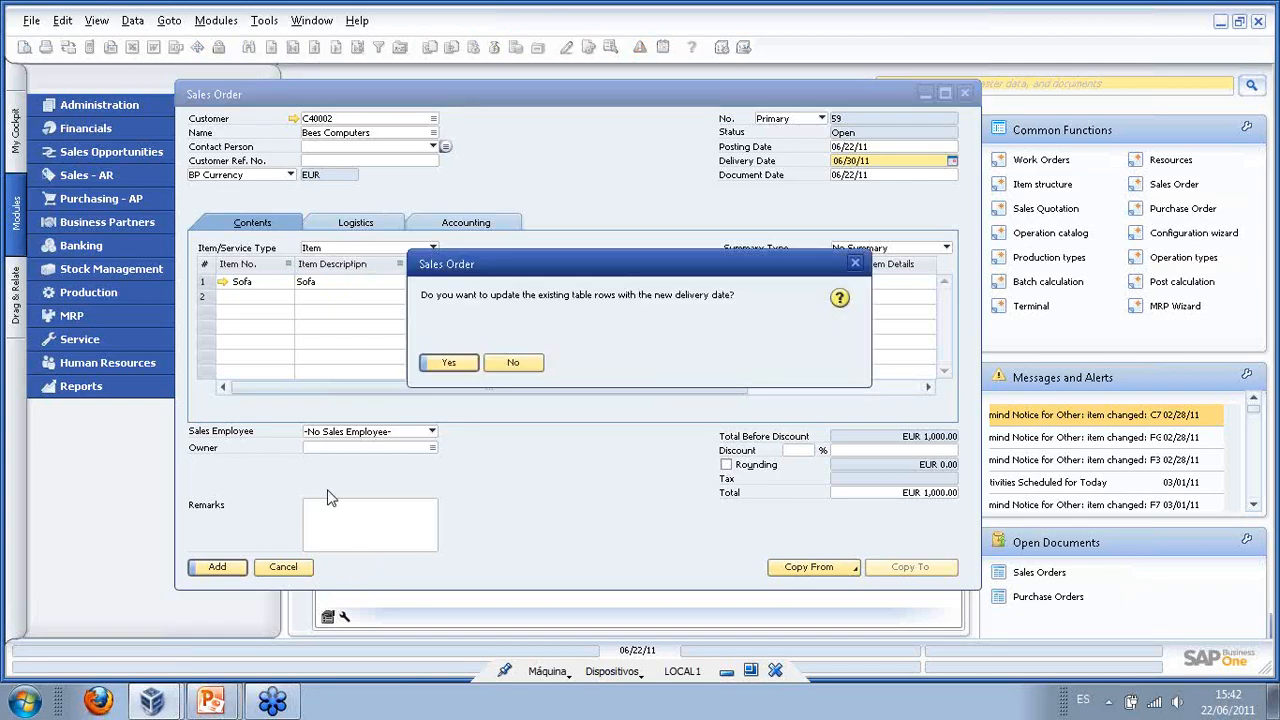
click(452, 364)
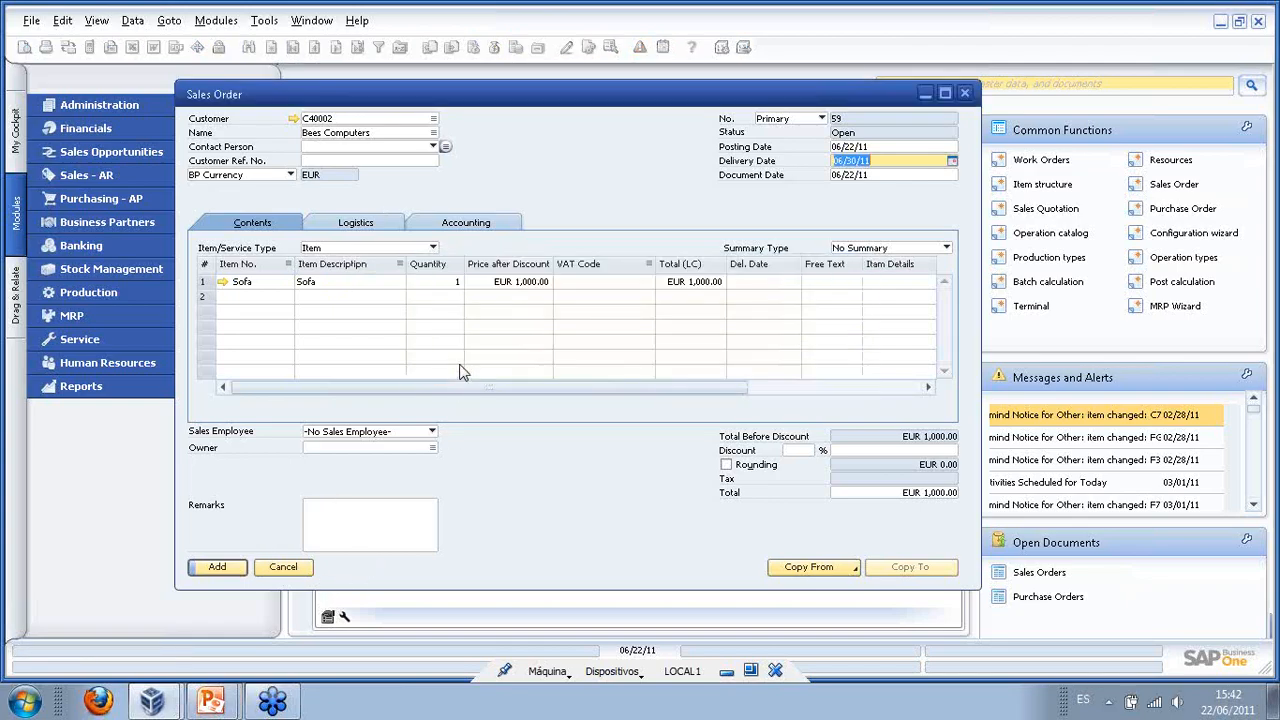
click(220, 568)
click(530, 503)
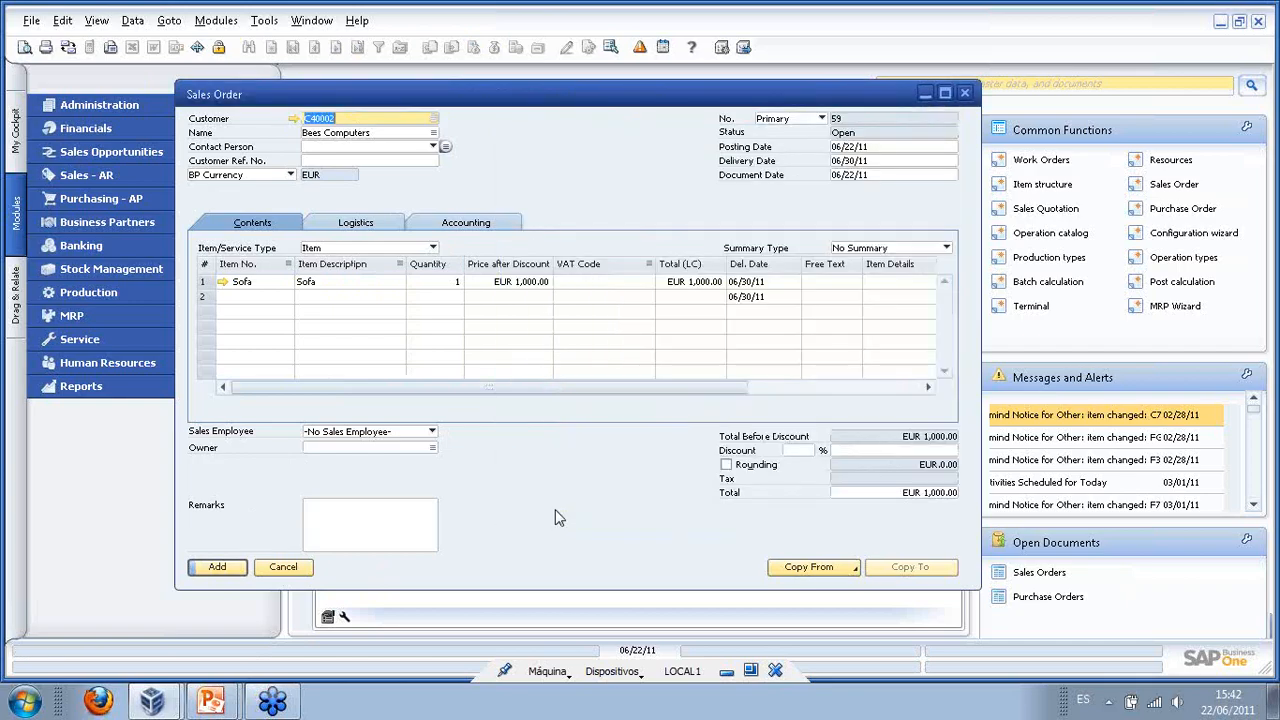
click(240, 572)
click(458, 365)
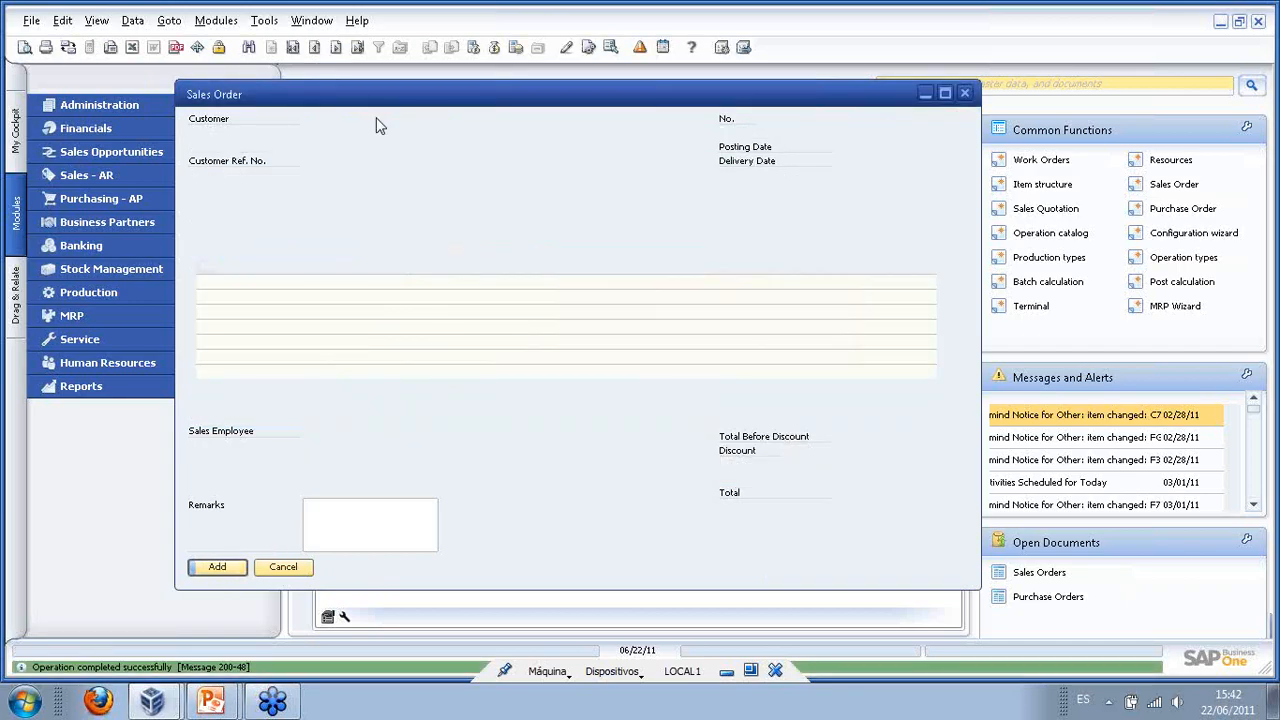
click(357, 47)
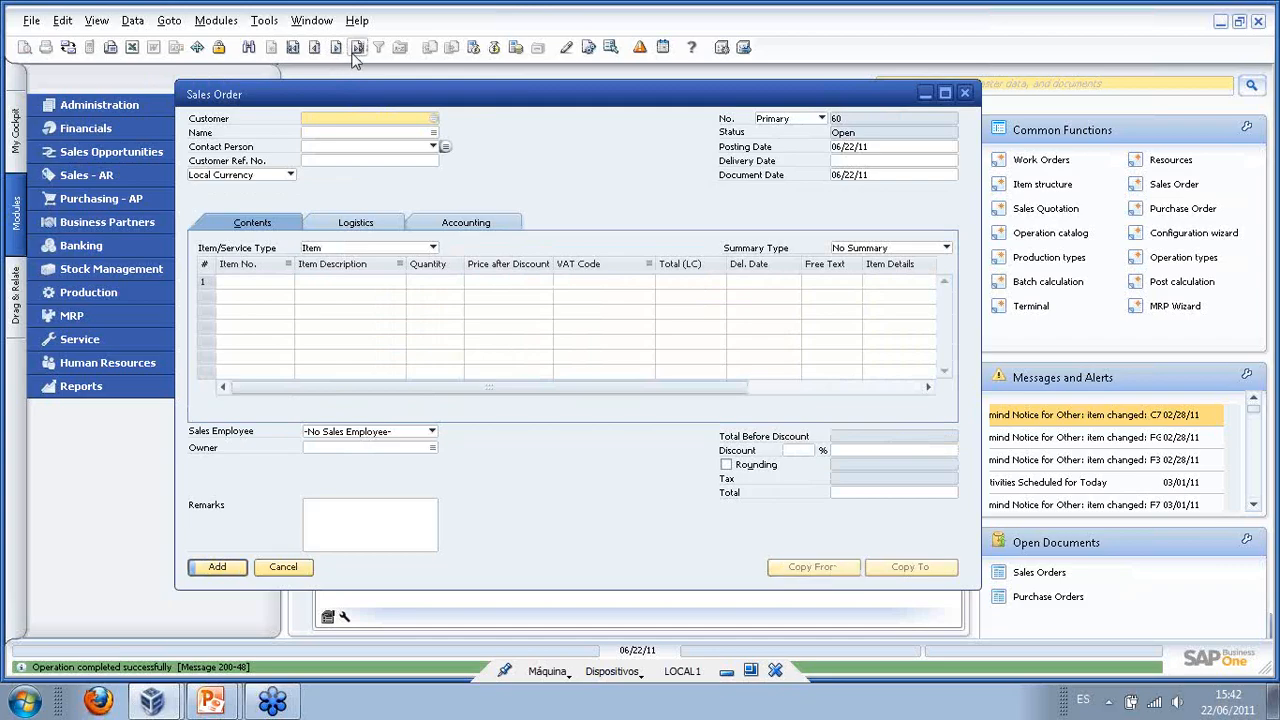
right_click(283, 285)
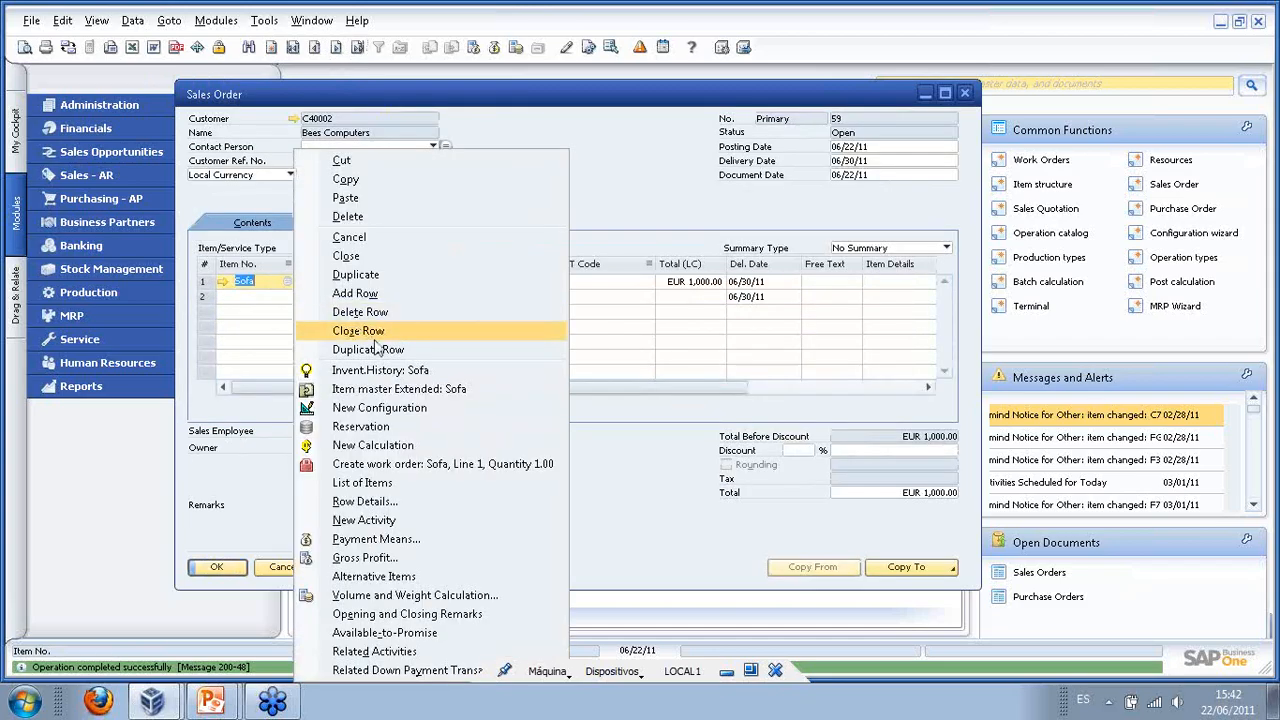
- Start a new configuration for the Sofa line and set the number of seats to Two-seater
click(390, 410)
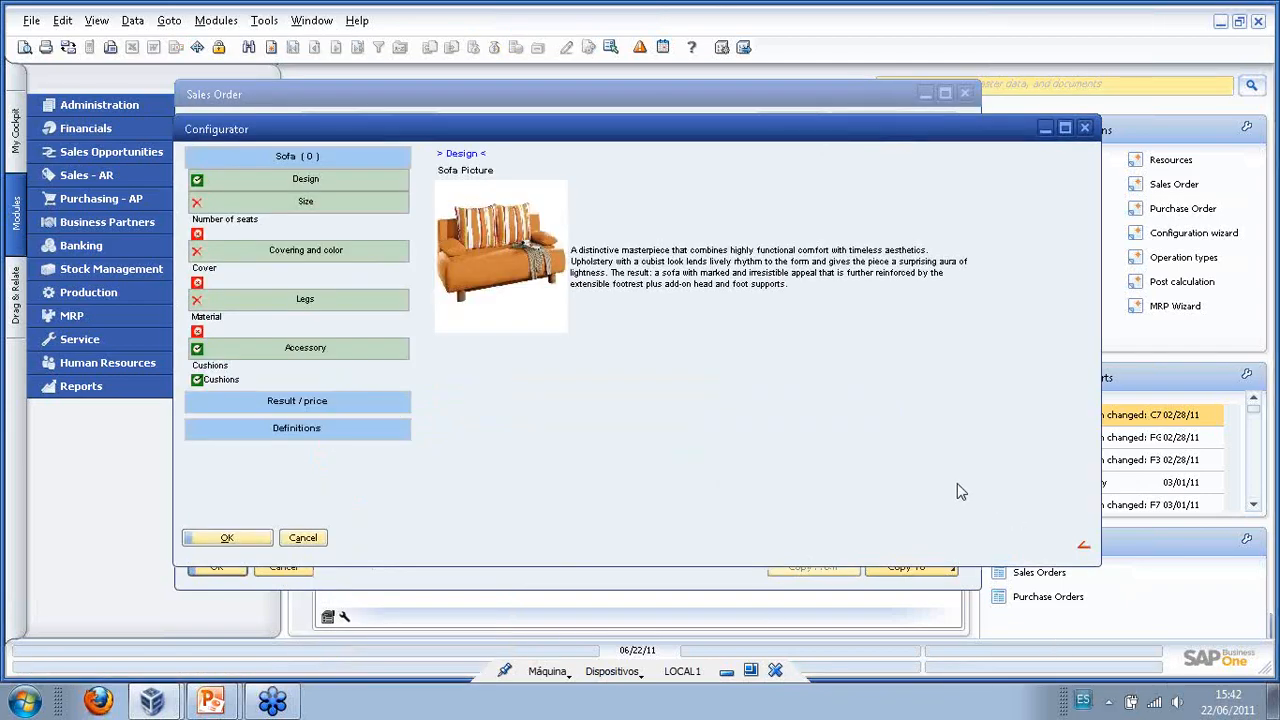
drag(590, 140, 634, 158)
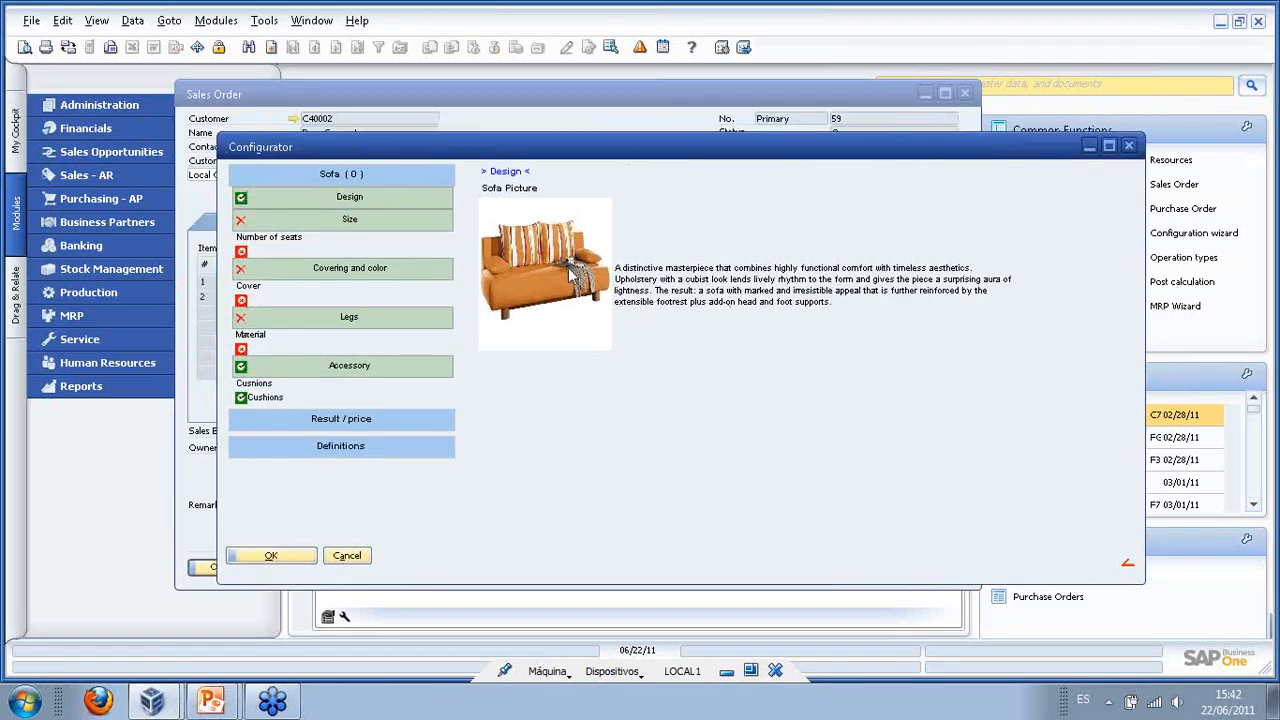
click(352, 222)
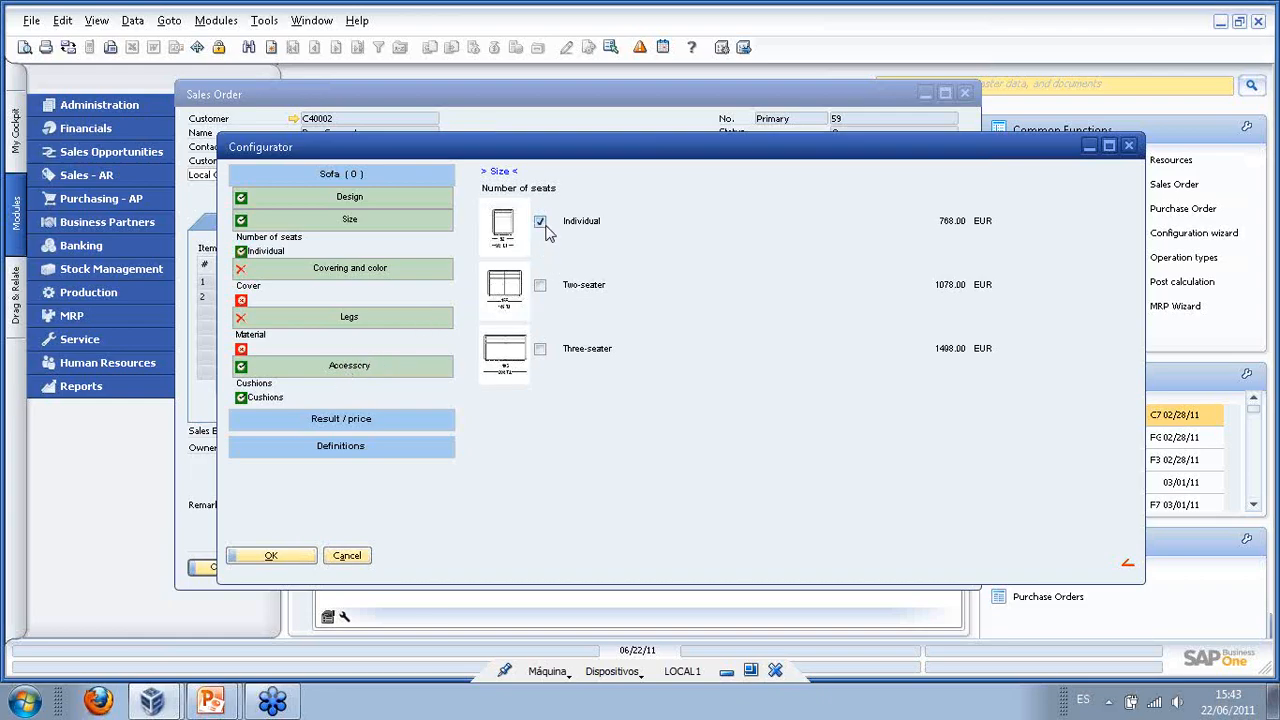
click(541, 287)
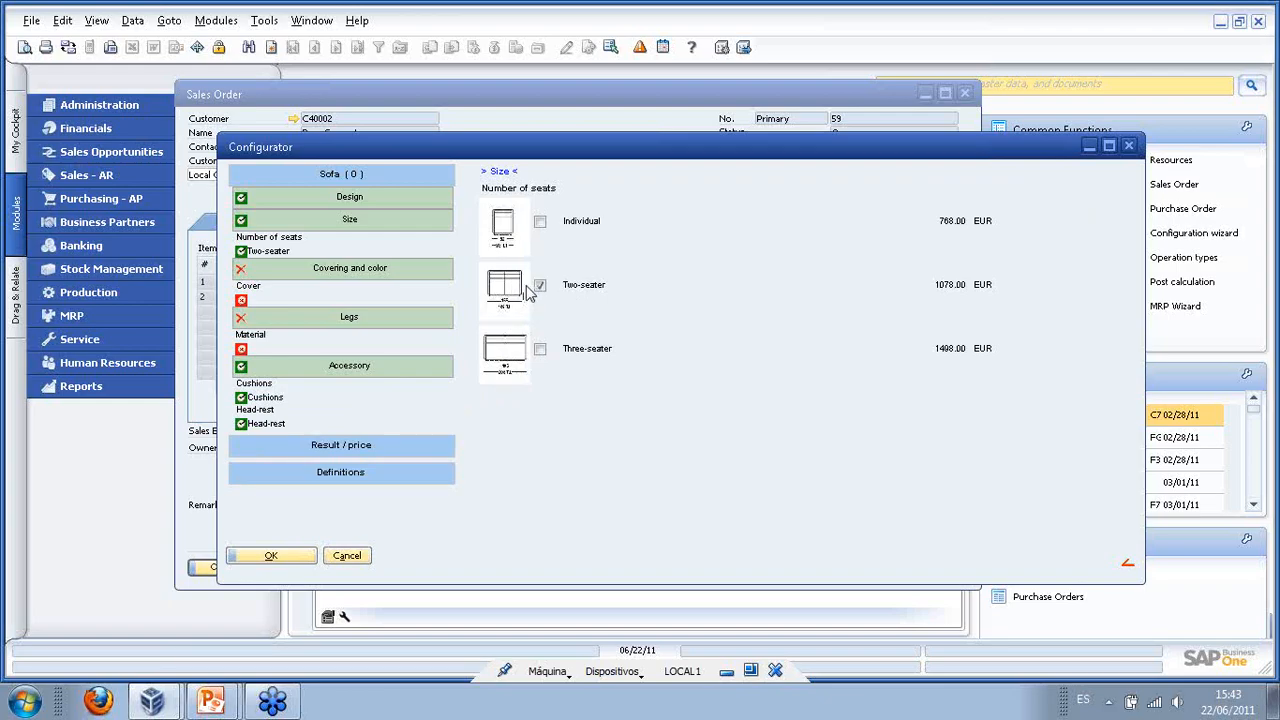
click(540, 349)
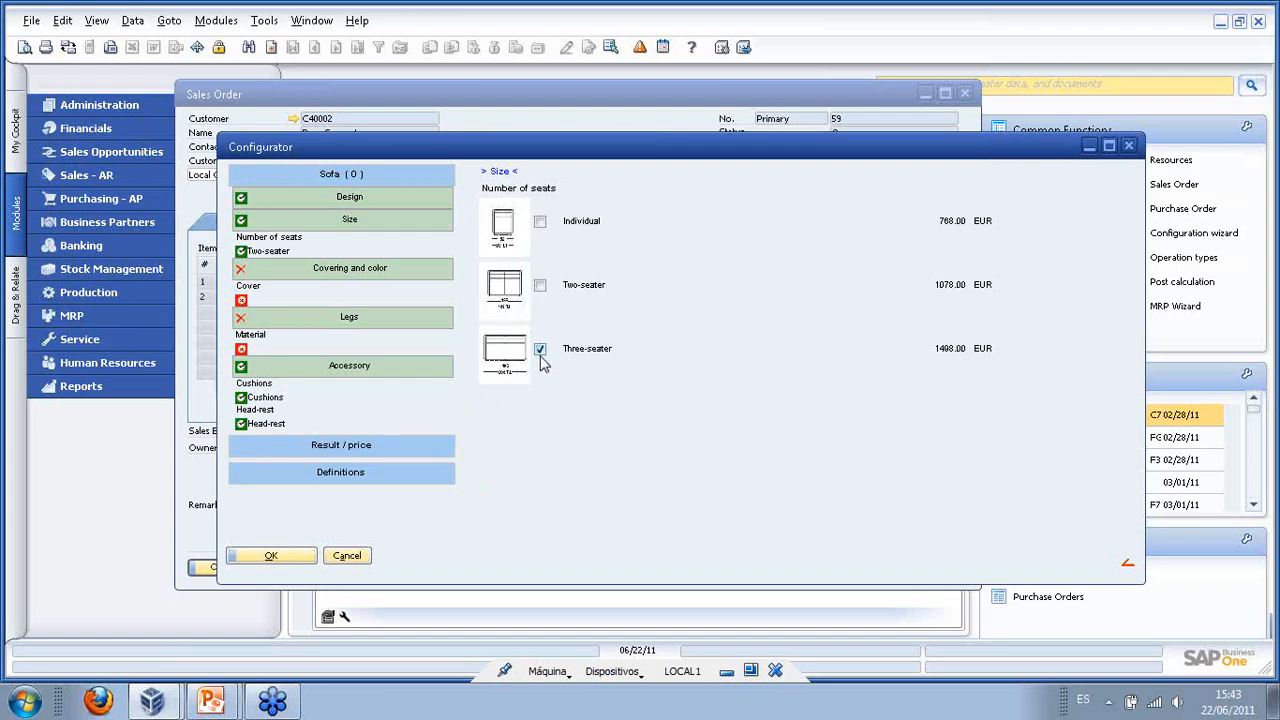
click(540, 285)
click(338, 270)
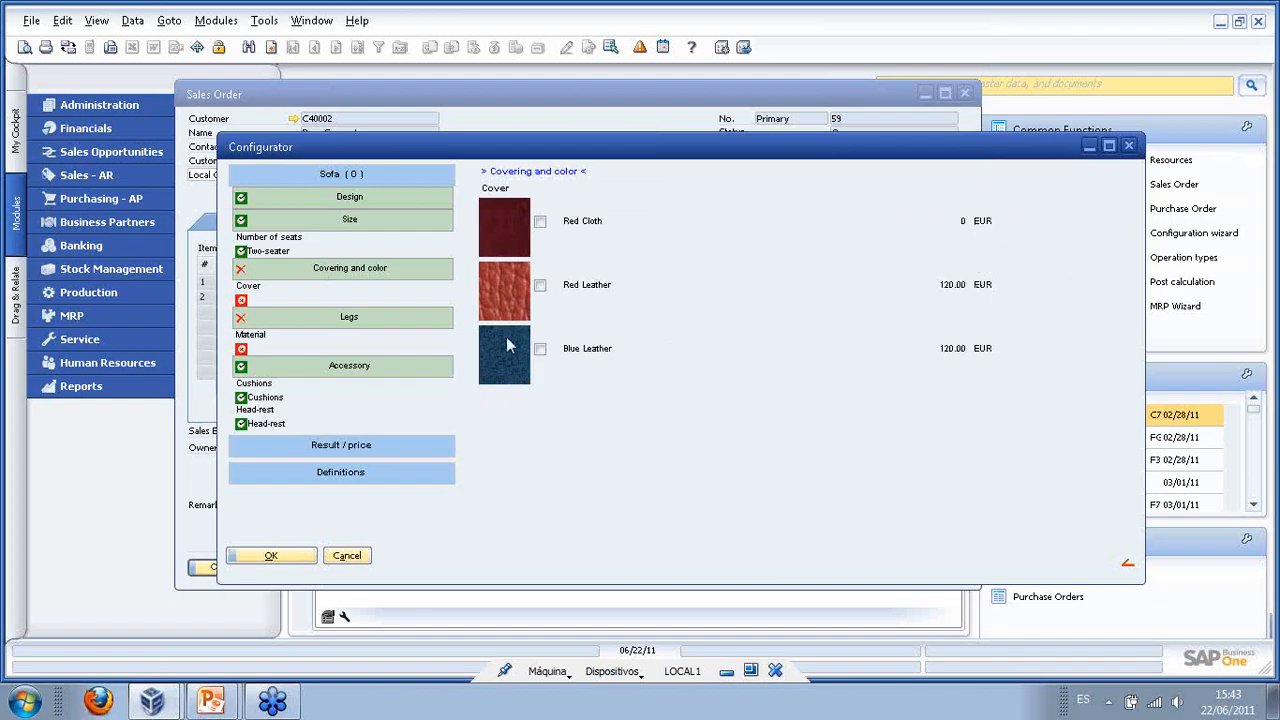
- Choose Red Leather cover, Wood legs, 9 cushions and a head-rest, then view the 1,882.00 EUR price
click(540, 286)
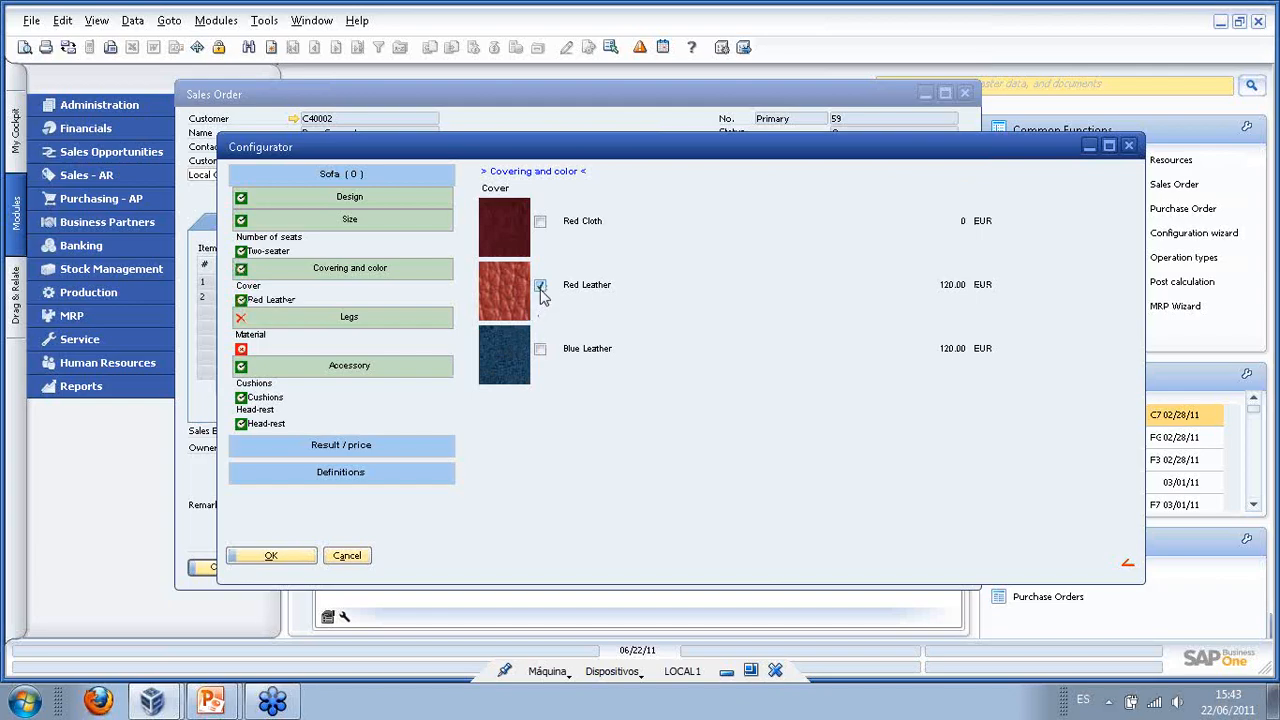
click(336, 324)
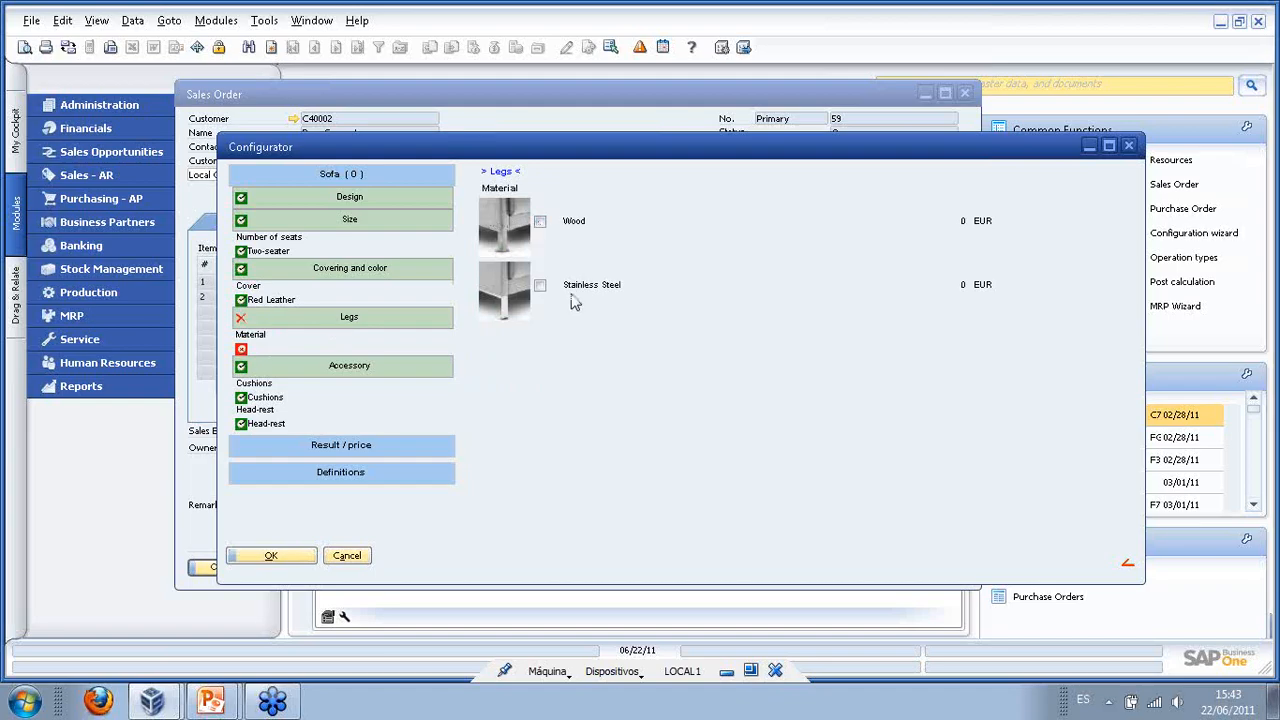
click(540, 222)
click(341, 376)
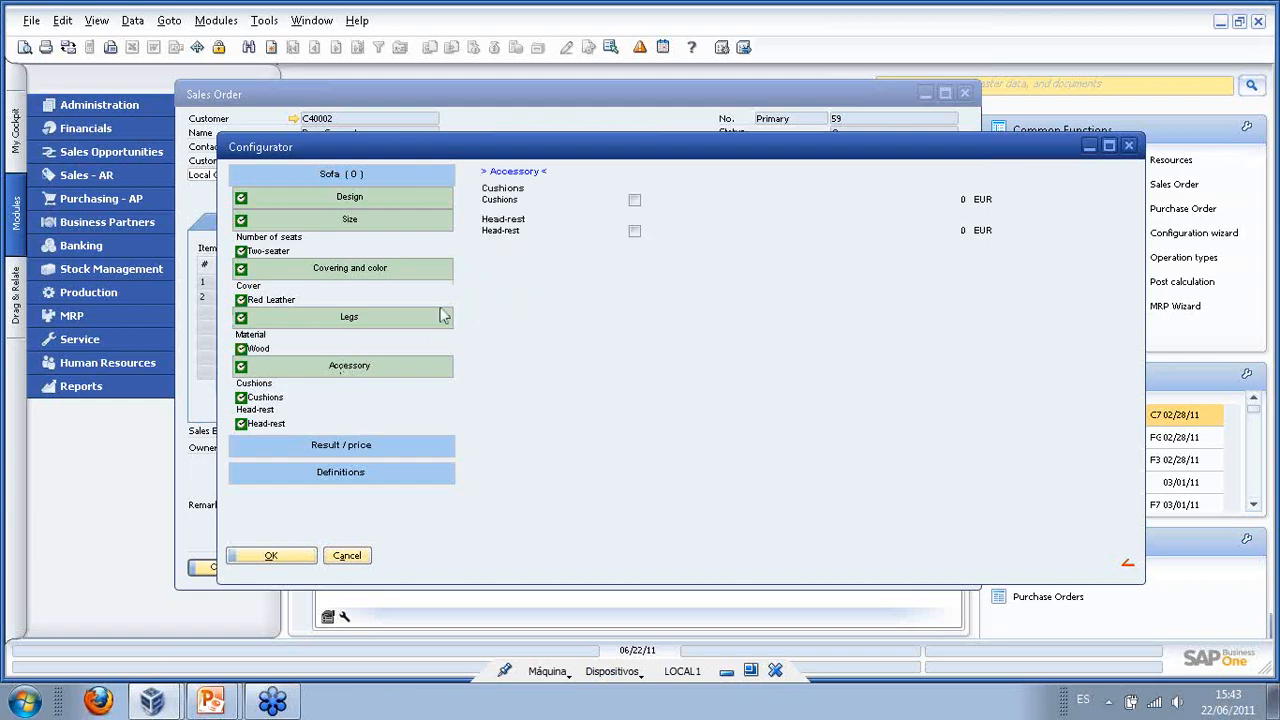
click(634, 201)
click(645, 233)
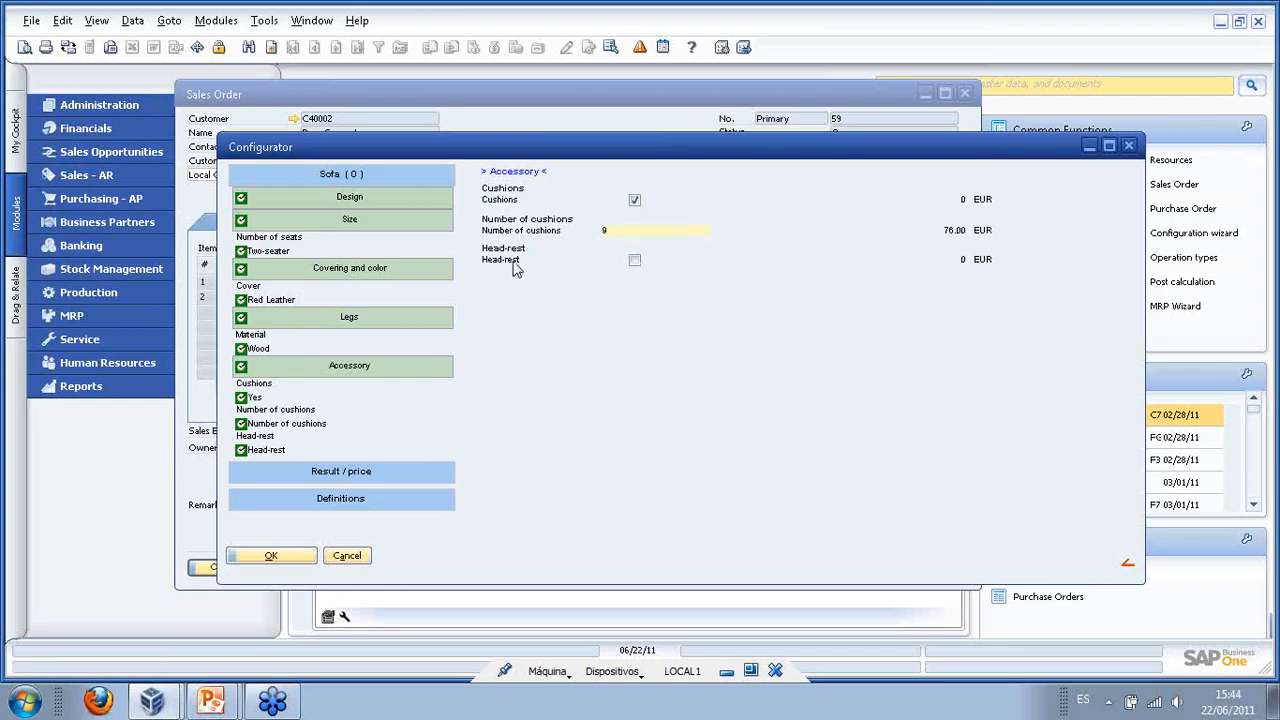
click(634, 260)
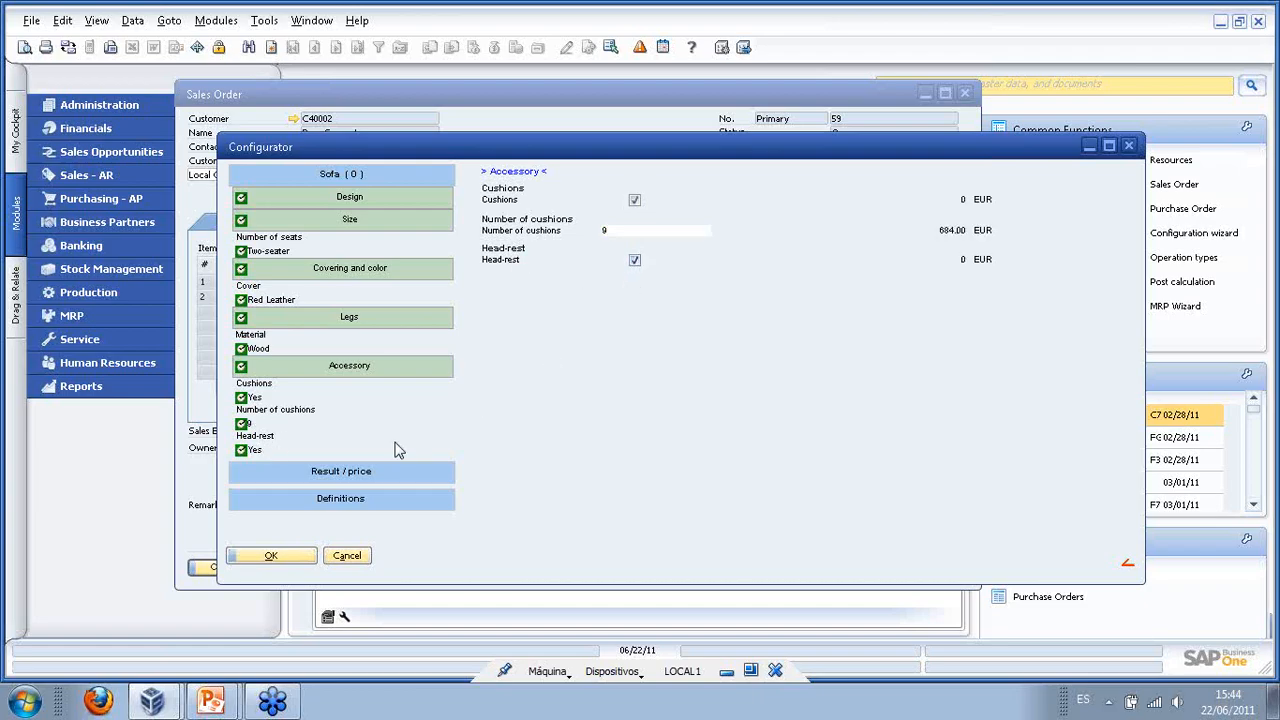
click(358, 476)
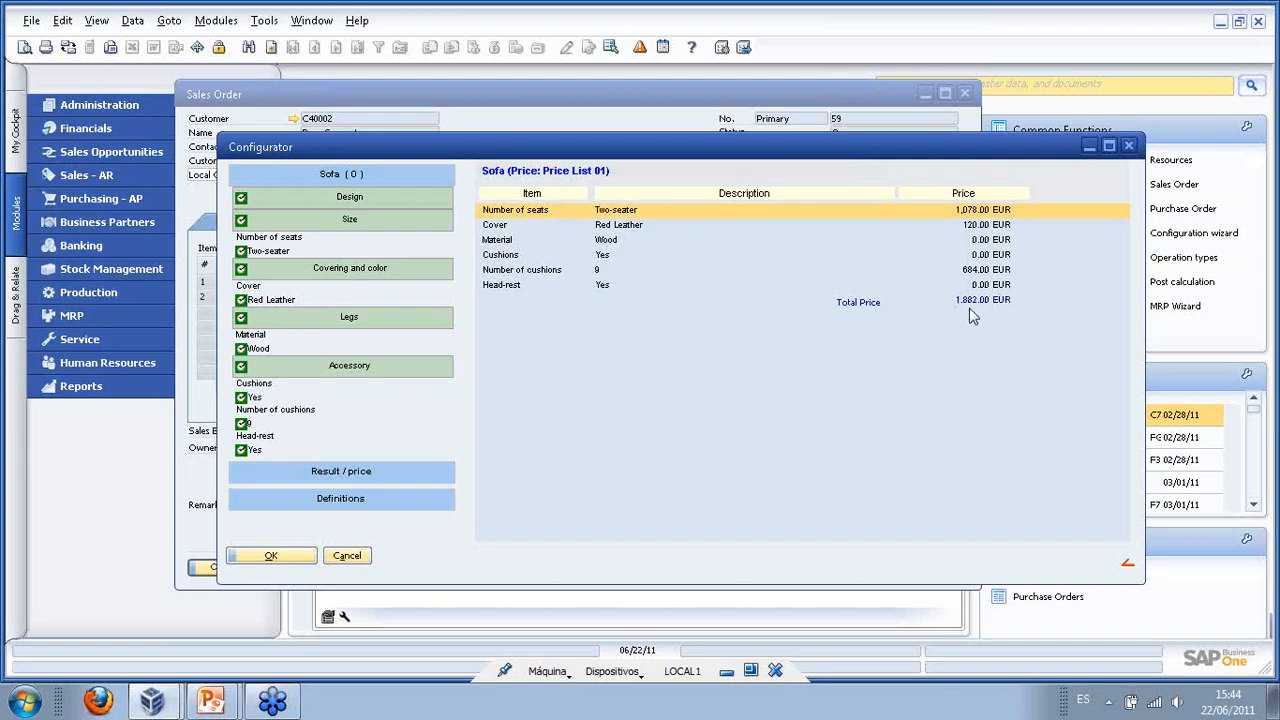
- Save the configuration as a new variant described 'my webinar sofa', 'a great sofa with only 2 bu'
click(357, 504)
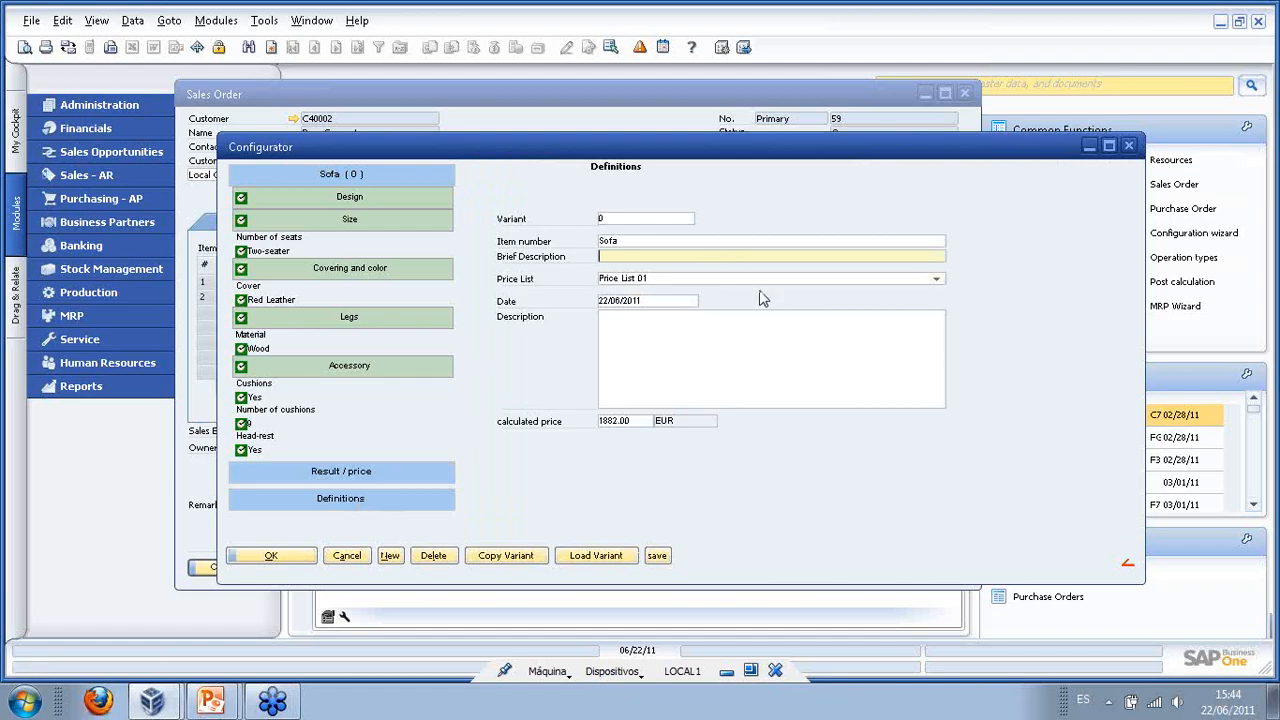
text(my webinar sofa)
click(754, 378)
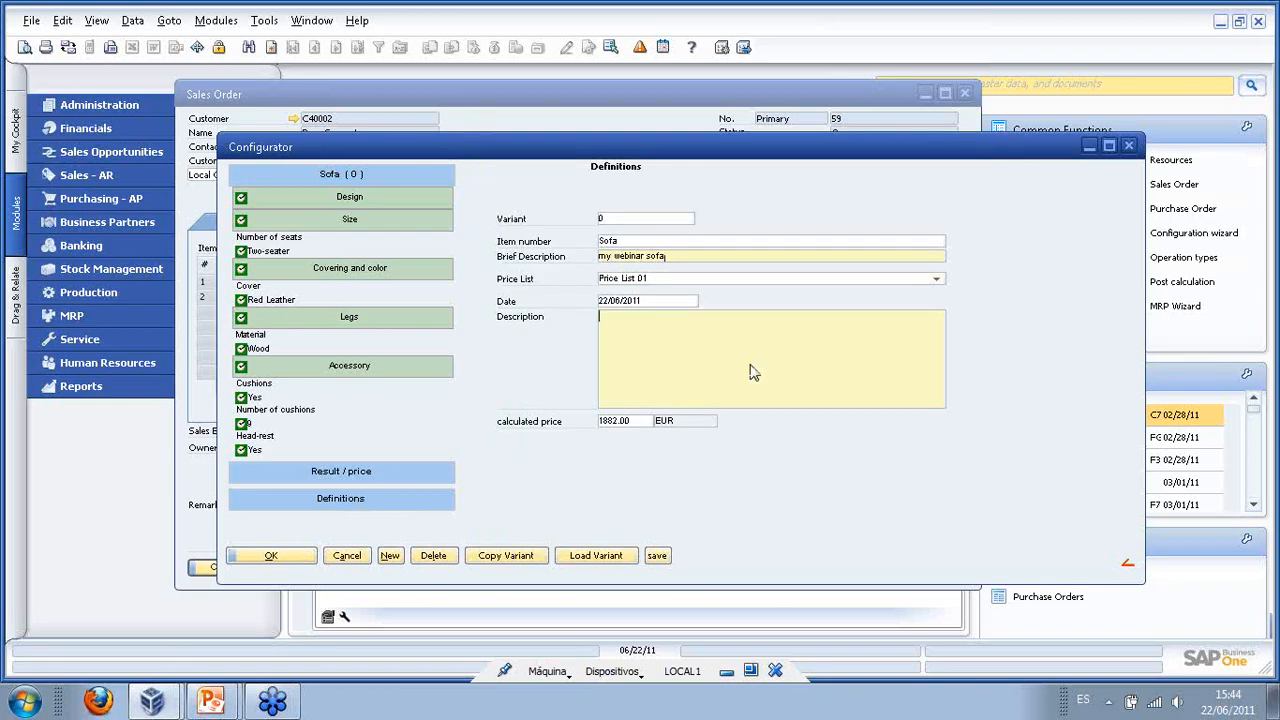
text(a great sofa with only 2 bu)
click(659, 555)
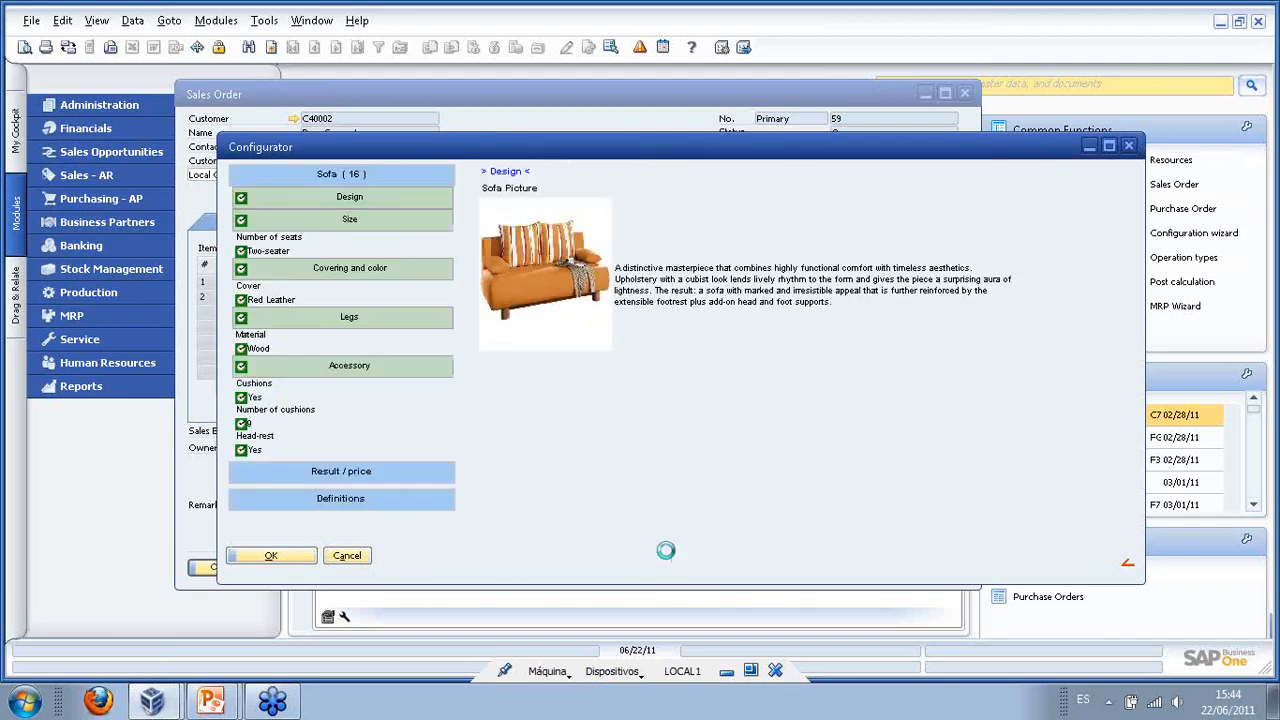
- Accept the configuration into sales order 59 and update it despite the credit-limit warning
click(266, 556)
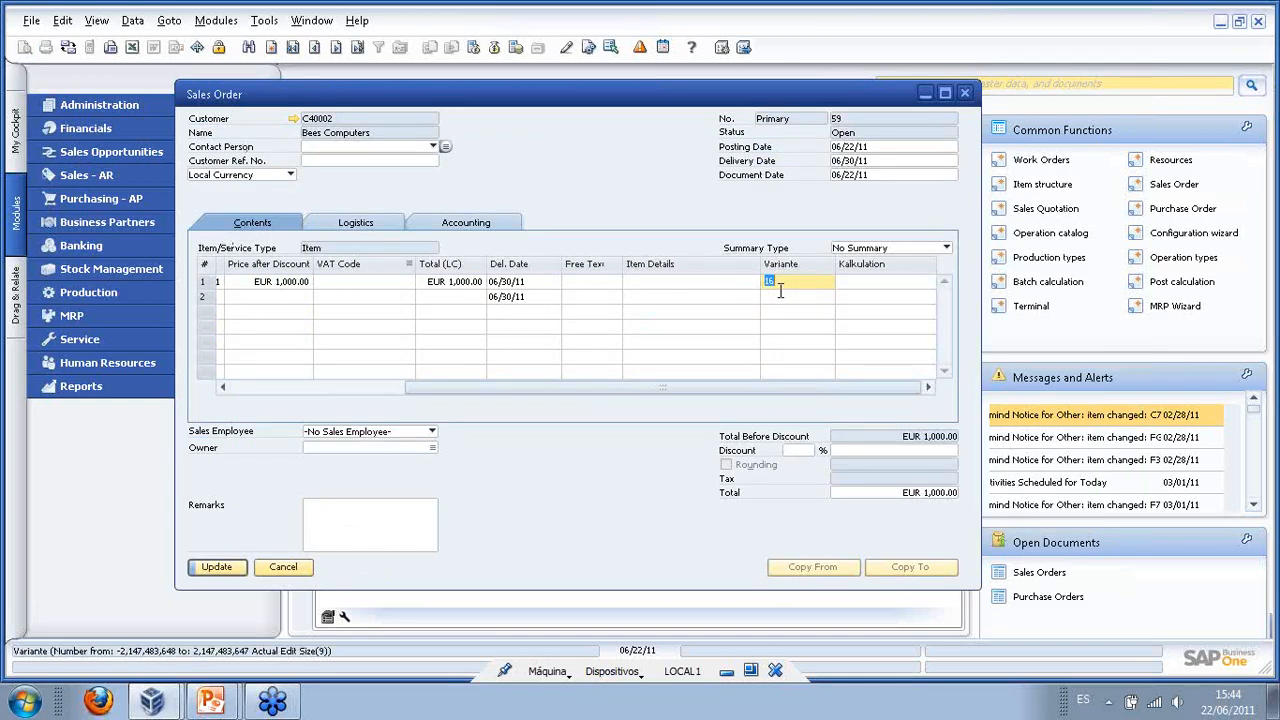
click(212, 568)
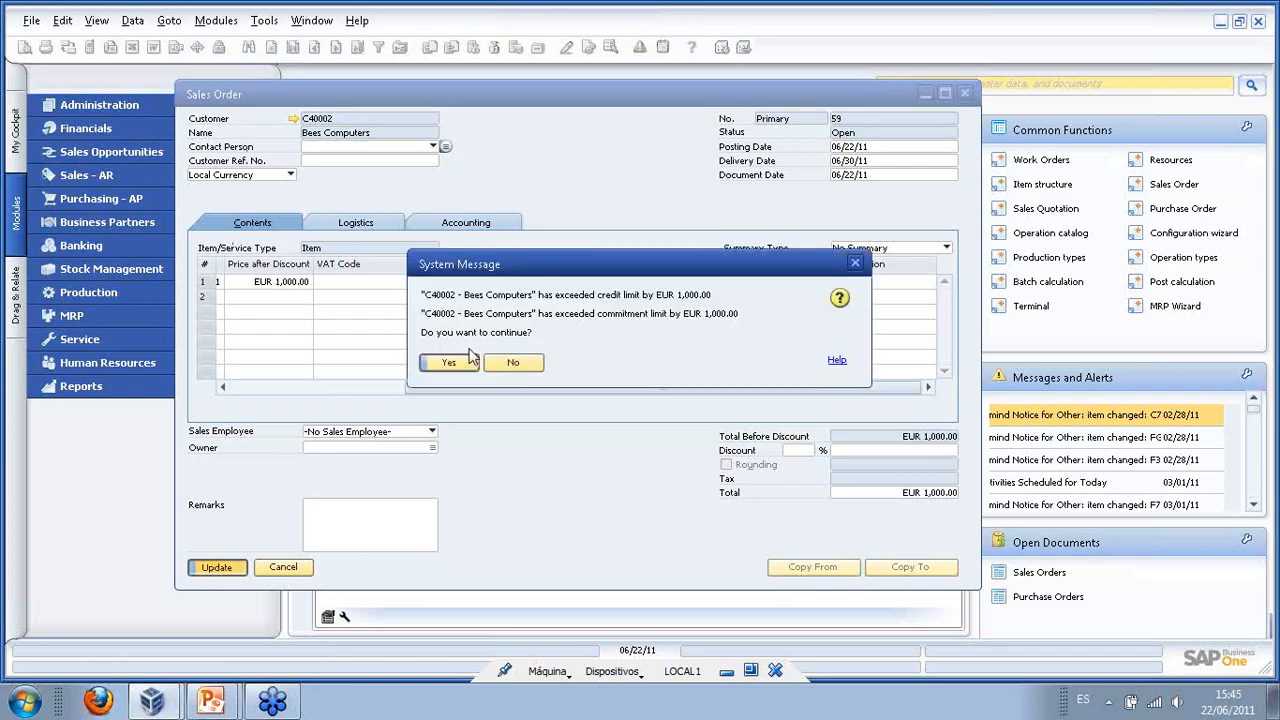
click(473, 358)
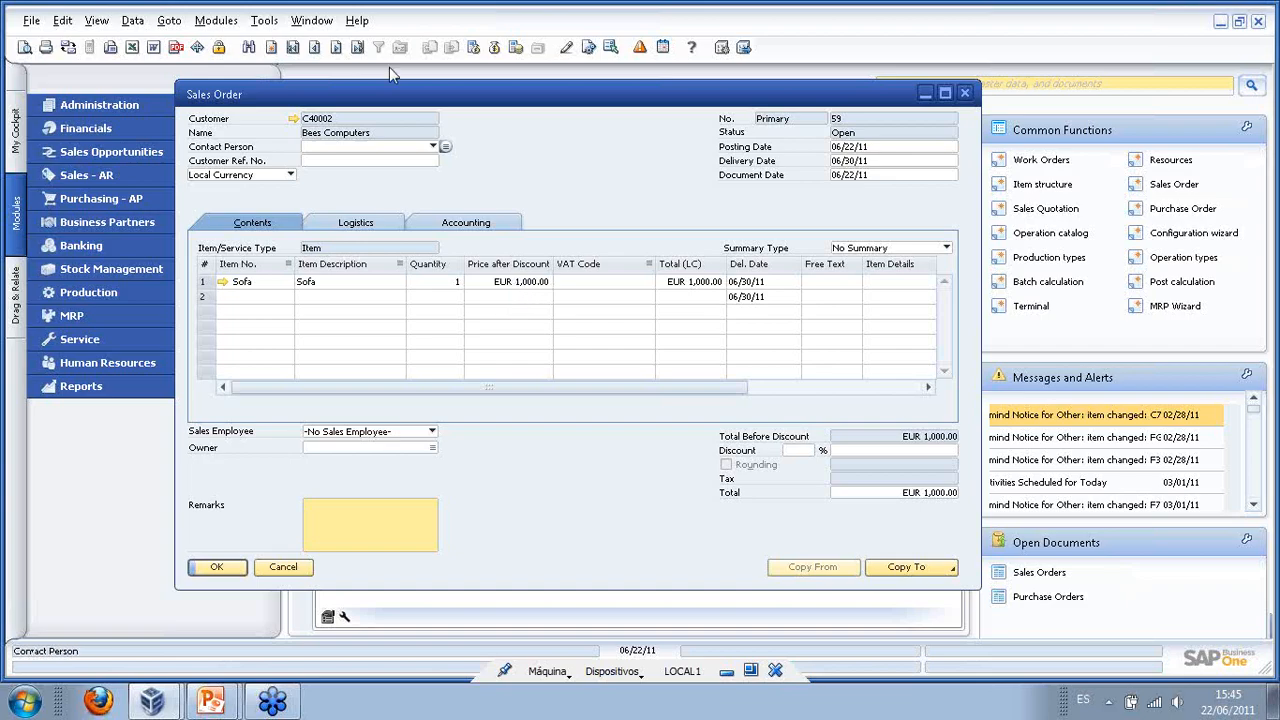
- Create a work order for Sofa line 1, quantity 1.00, and close sales order 59
click(372, 284)
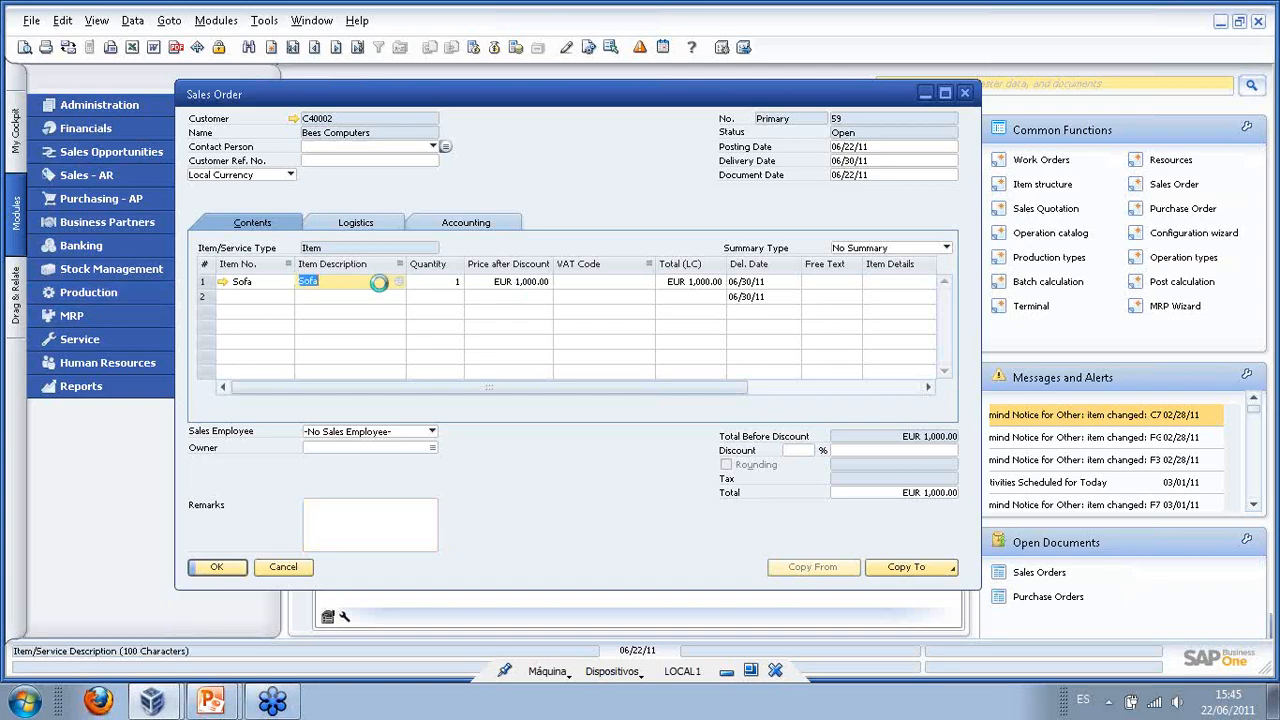
right_click(375, 284)
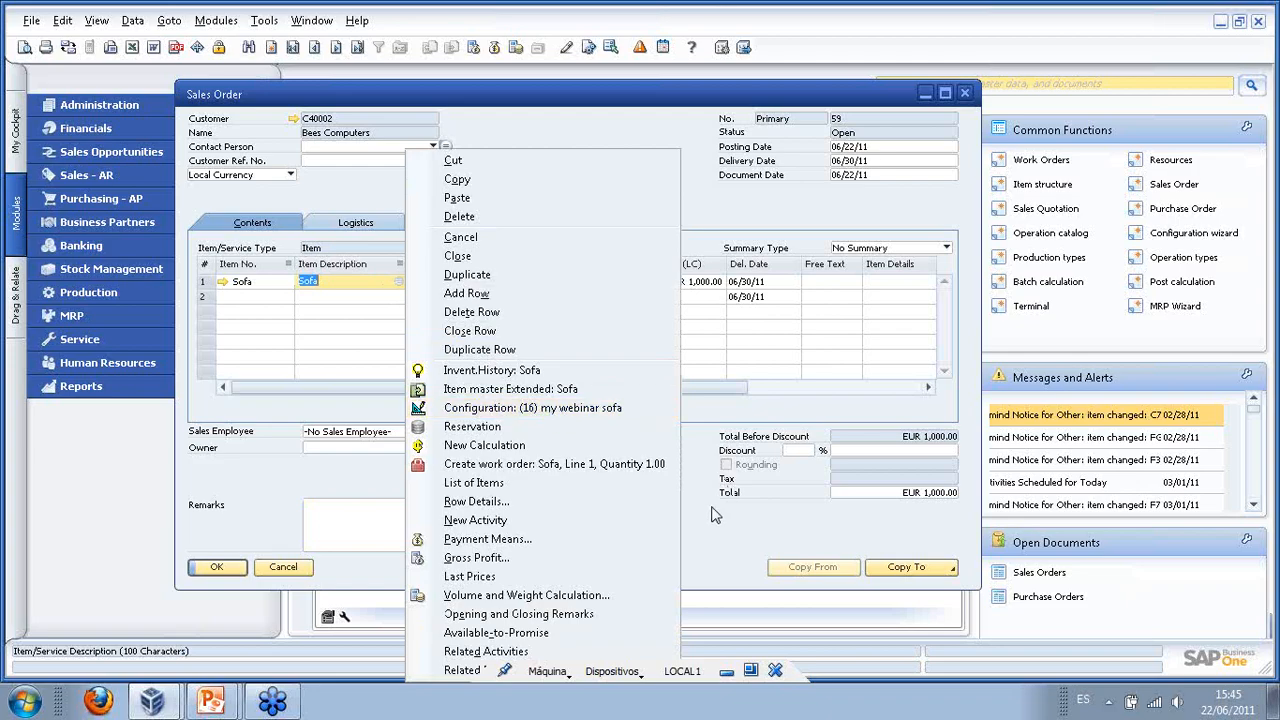
click(484, 467)
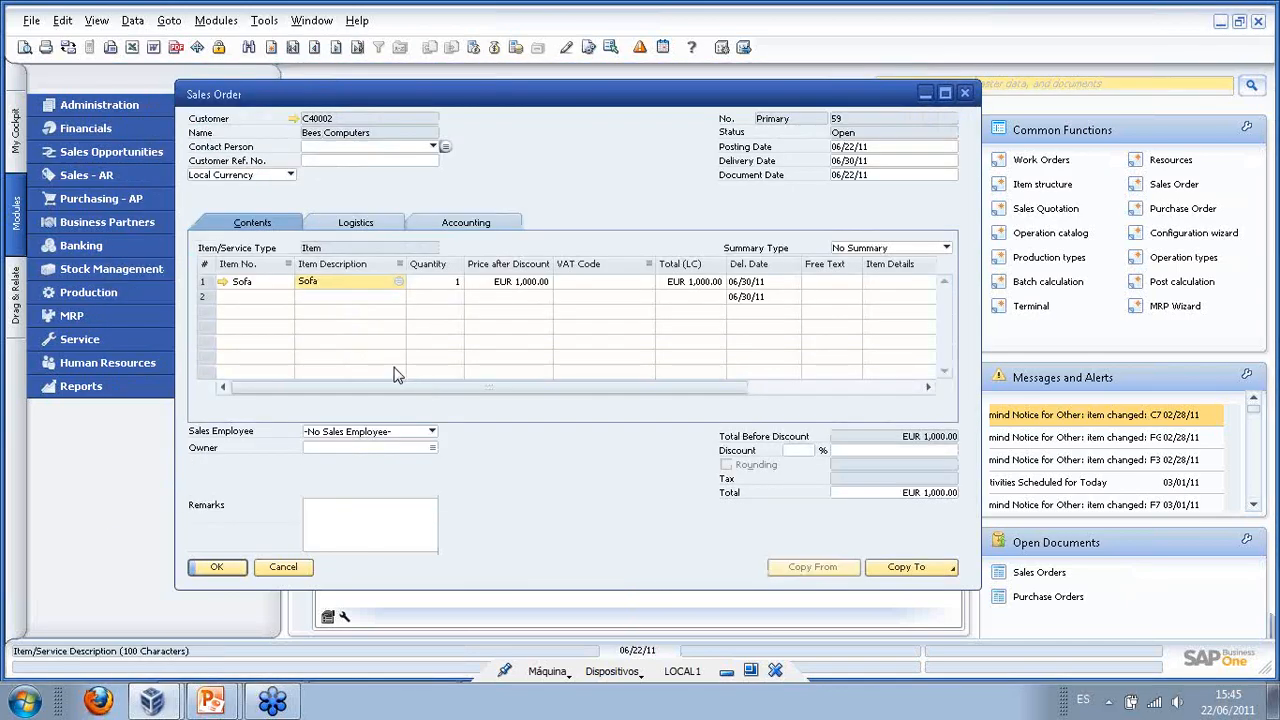
click(216, 568)
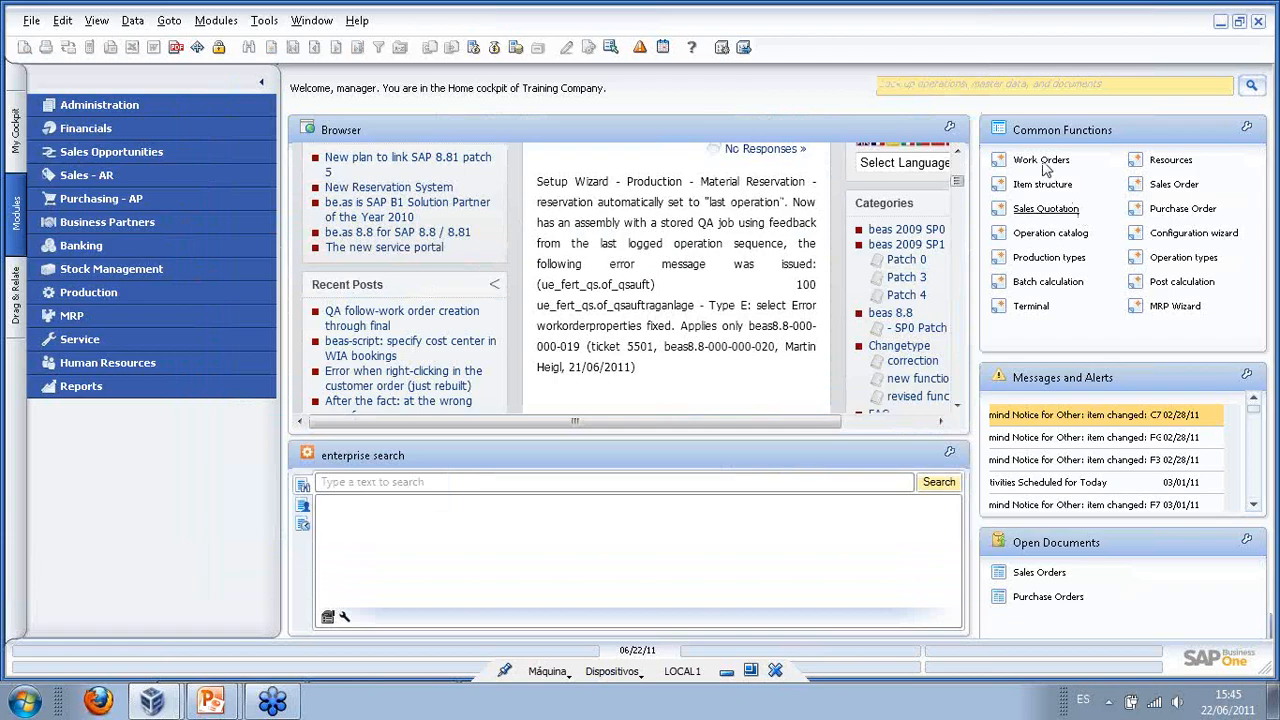
- Expand work order 89's Sofa(16) and inspect its red leather, wood leg, cushion and headrest components
click(1034, 161)
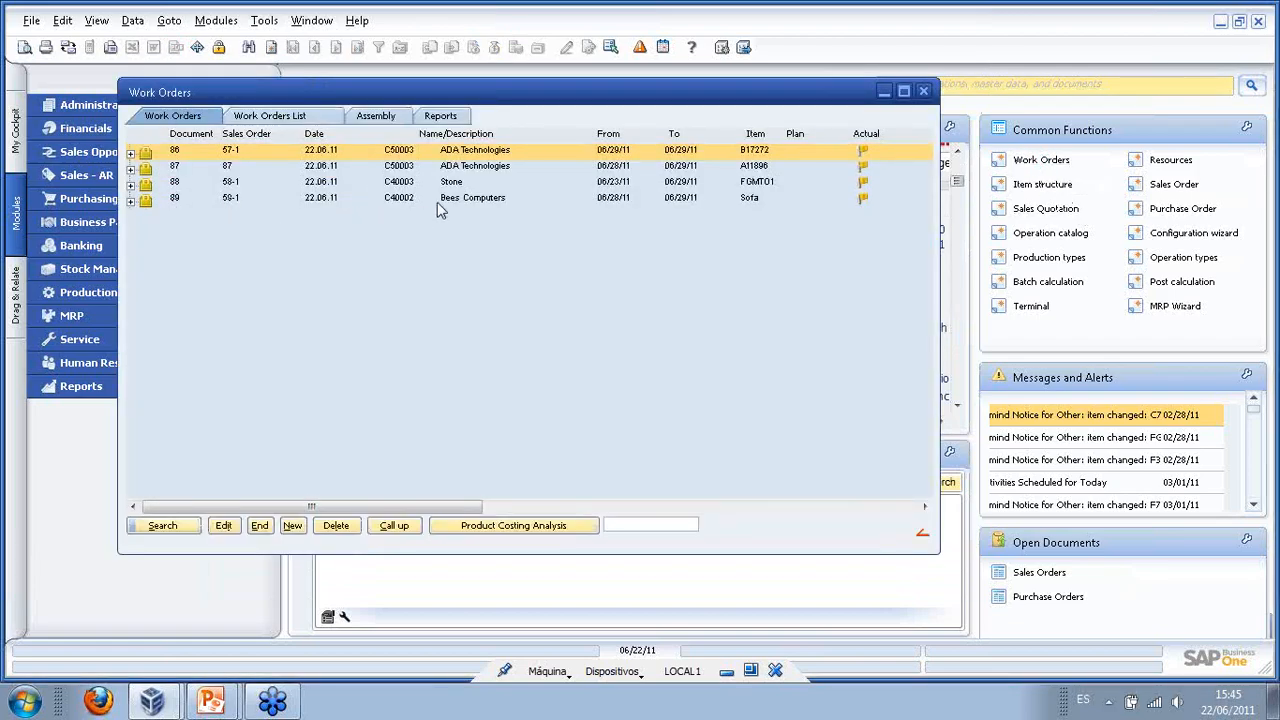
click(440, 200)
click(131, 201)
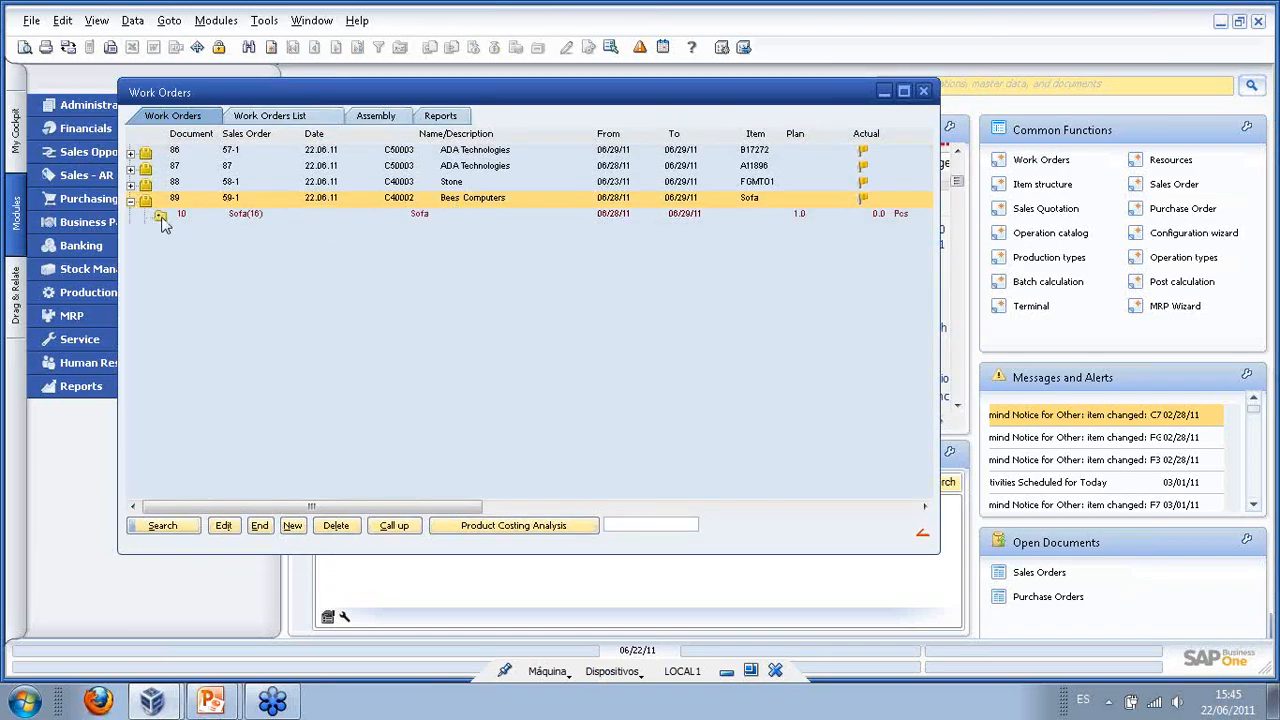
click(163, 215)
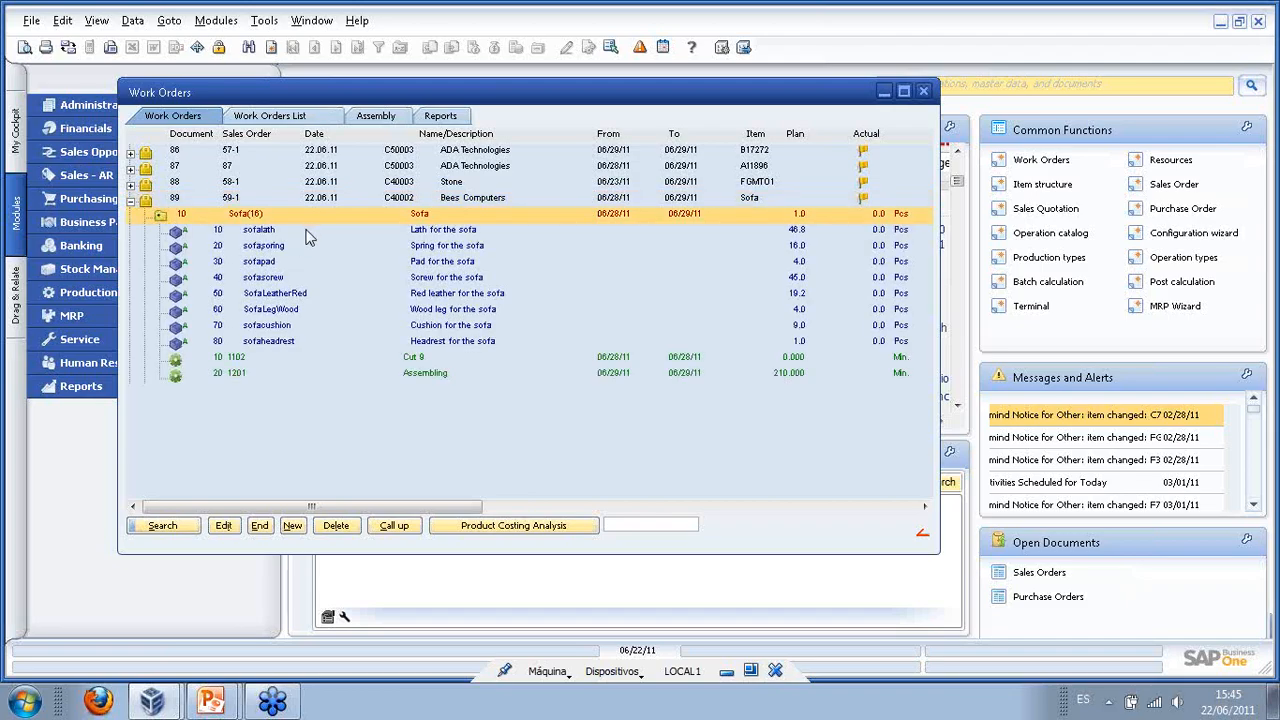
click(456, 299)
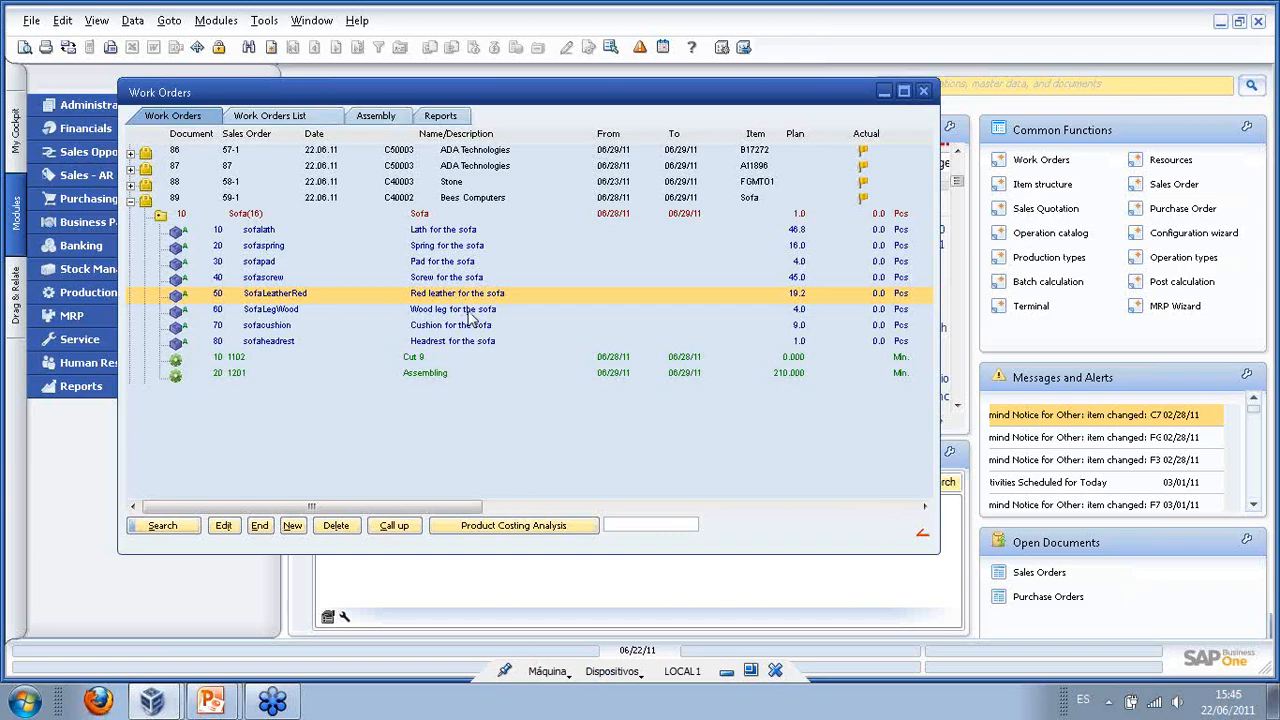
click(470, 312)
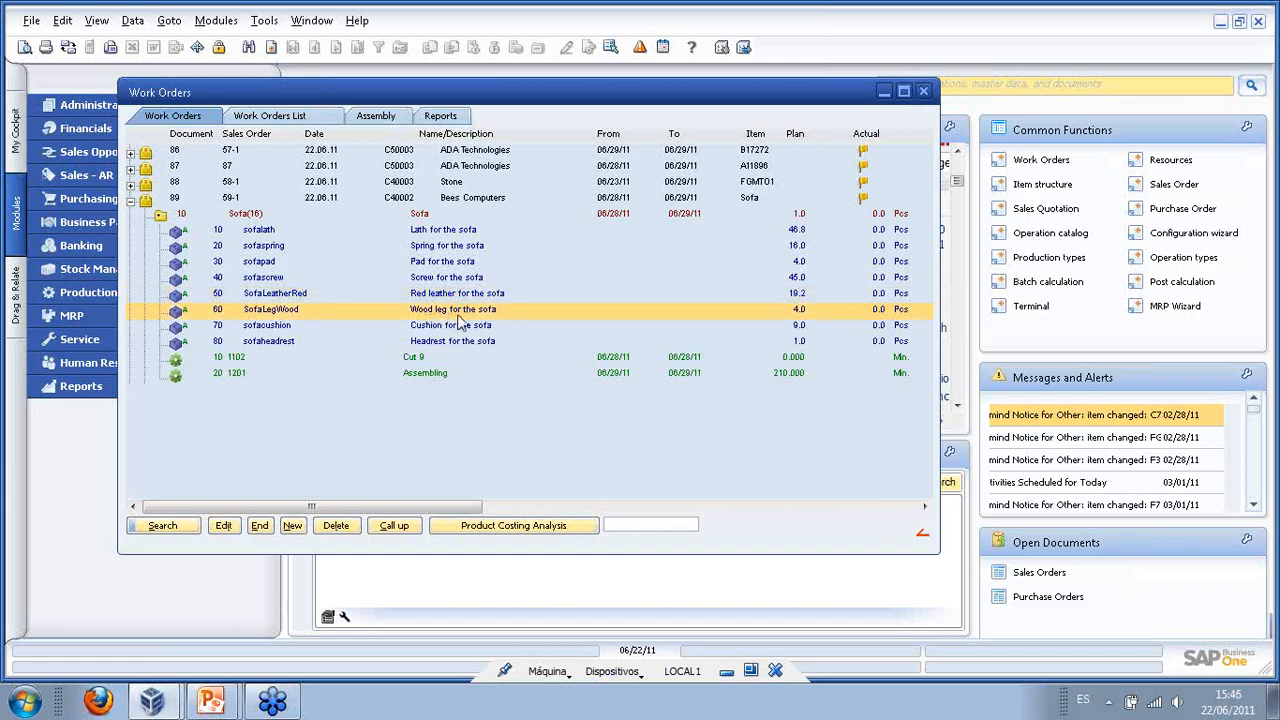
click(440, 328)
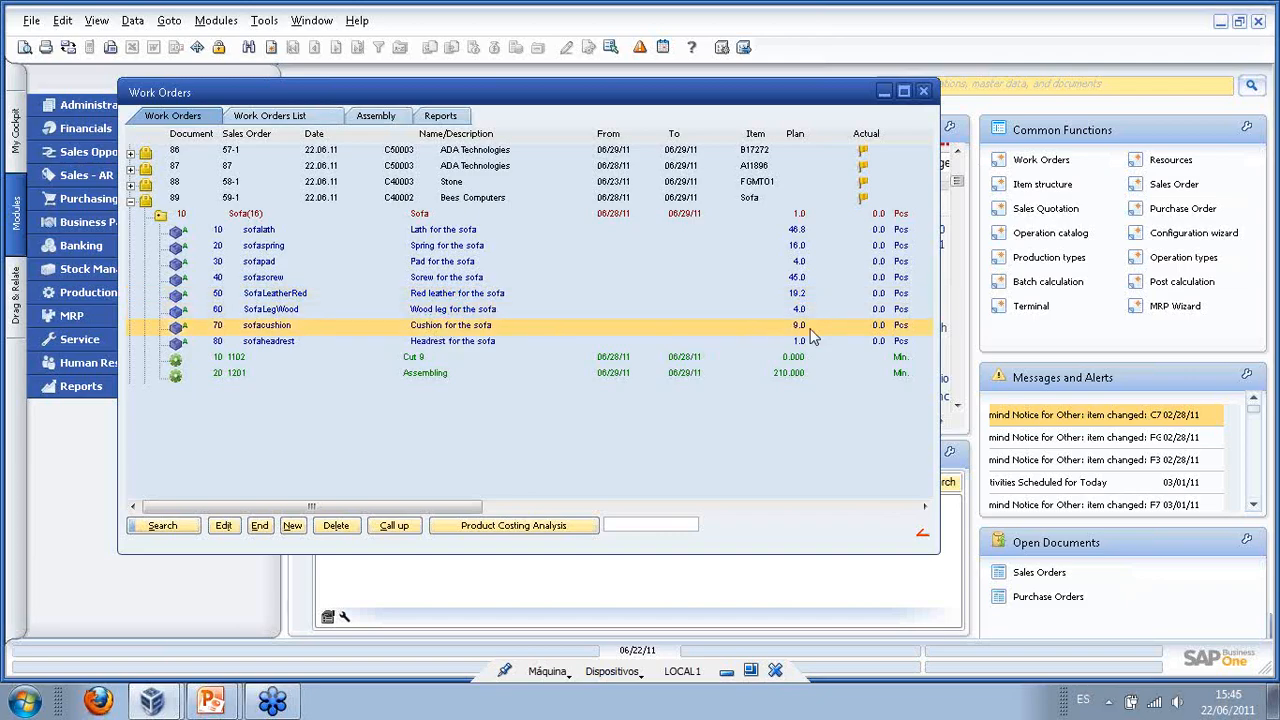
click(452, 343)
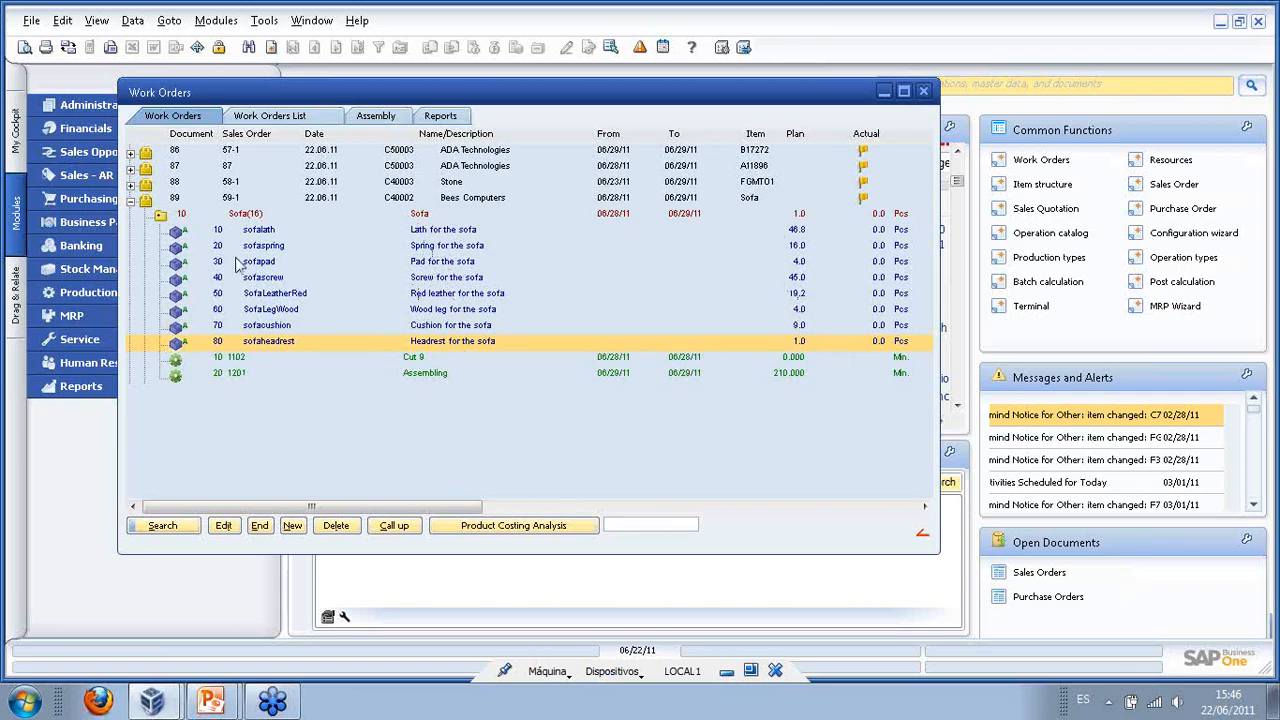
- Collapse work order 89's tree and return to the Creating a WO slide in PowerPoint
click(130, 202)
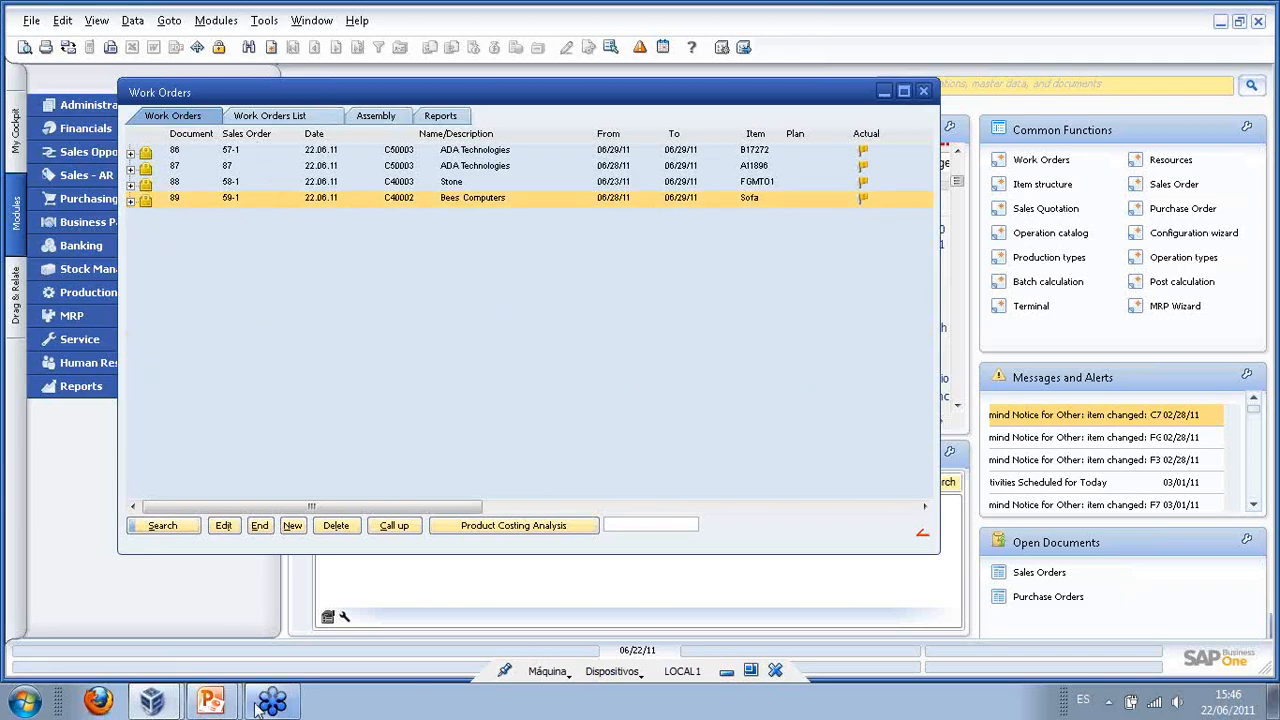
mouse_move(211, 703)
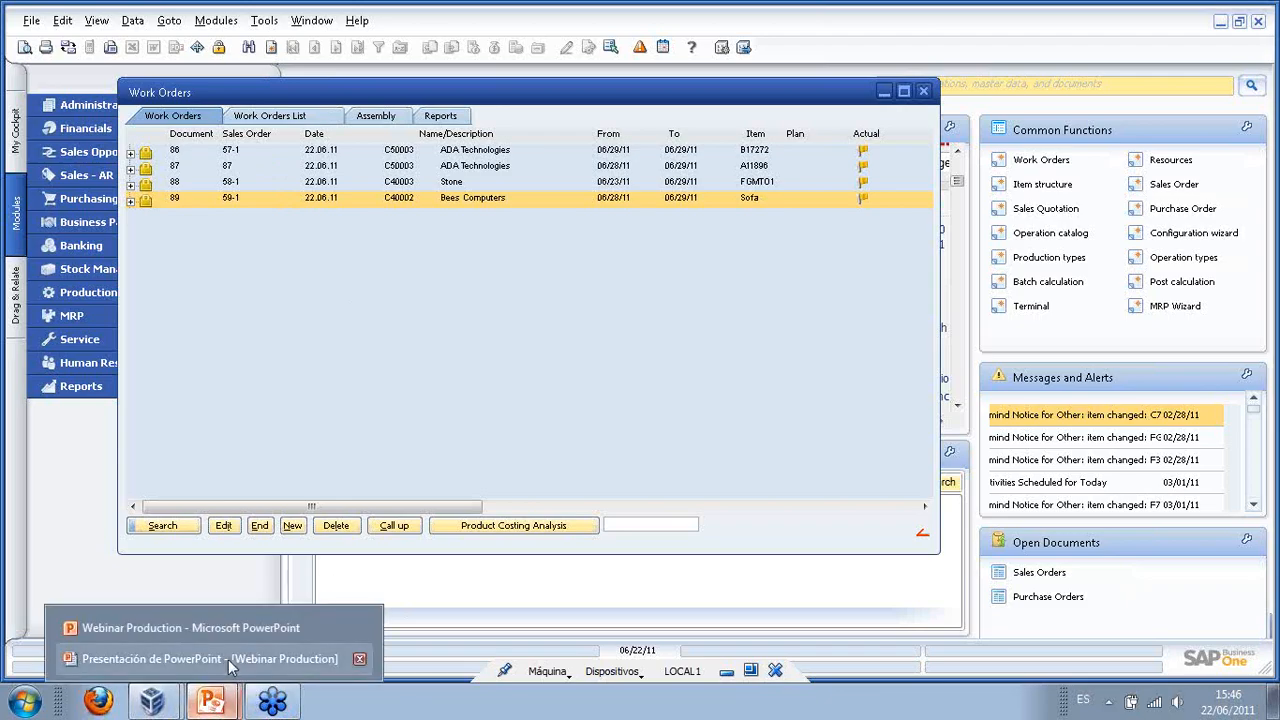
click(228, 659)
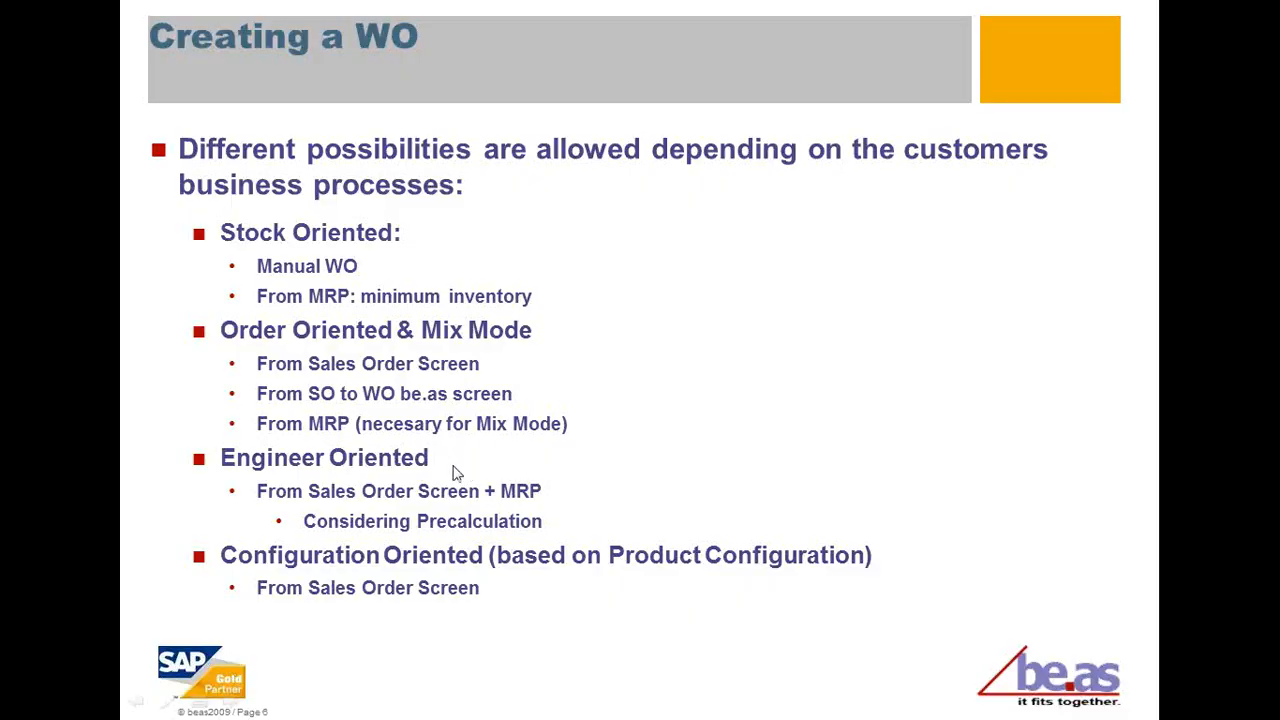
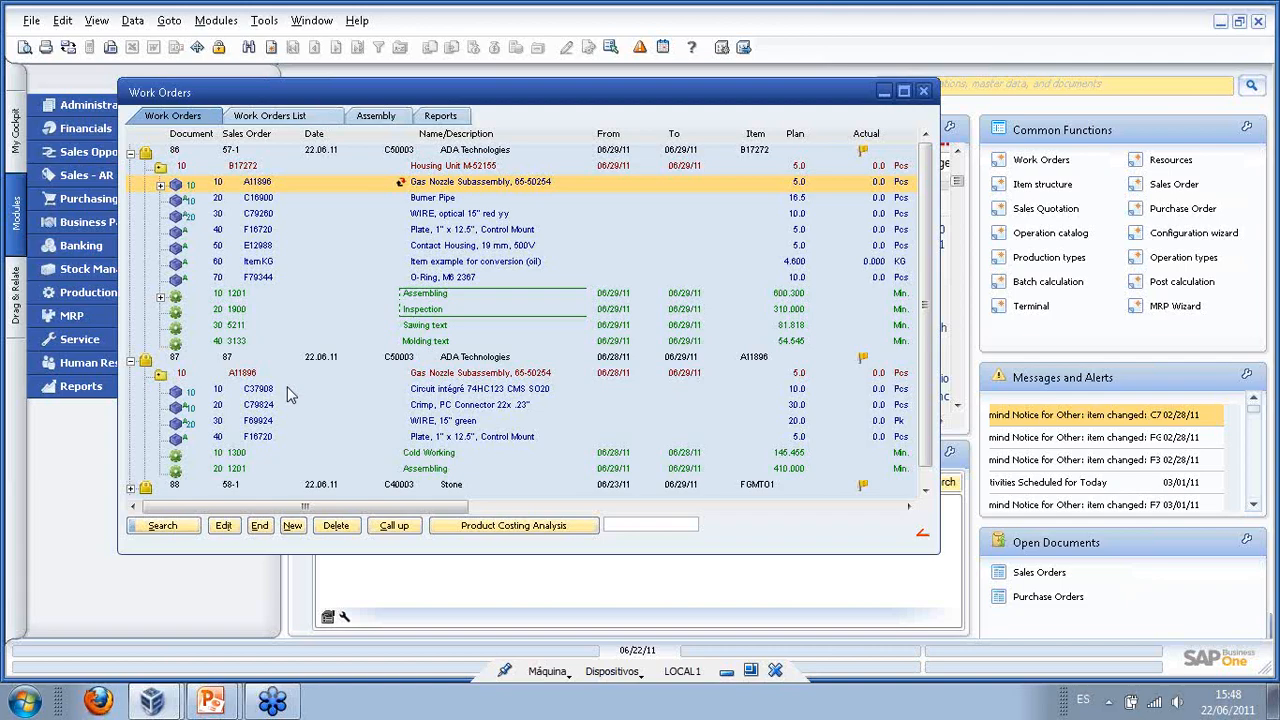
- Filter the Work Orders list to show only work order 87
click(289, 394)
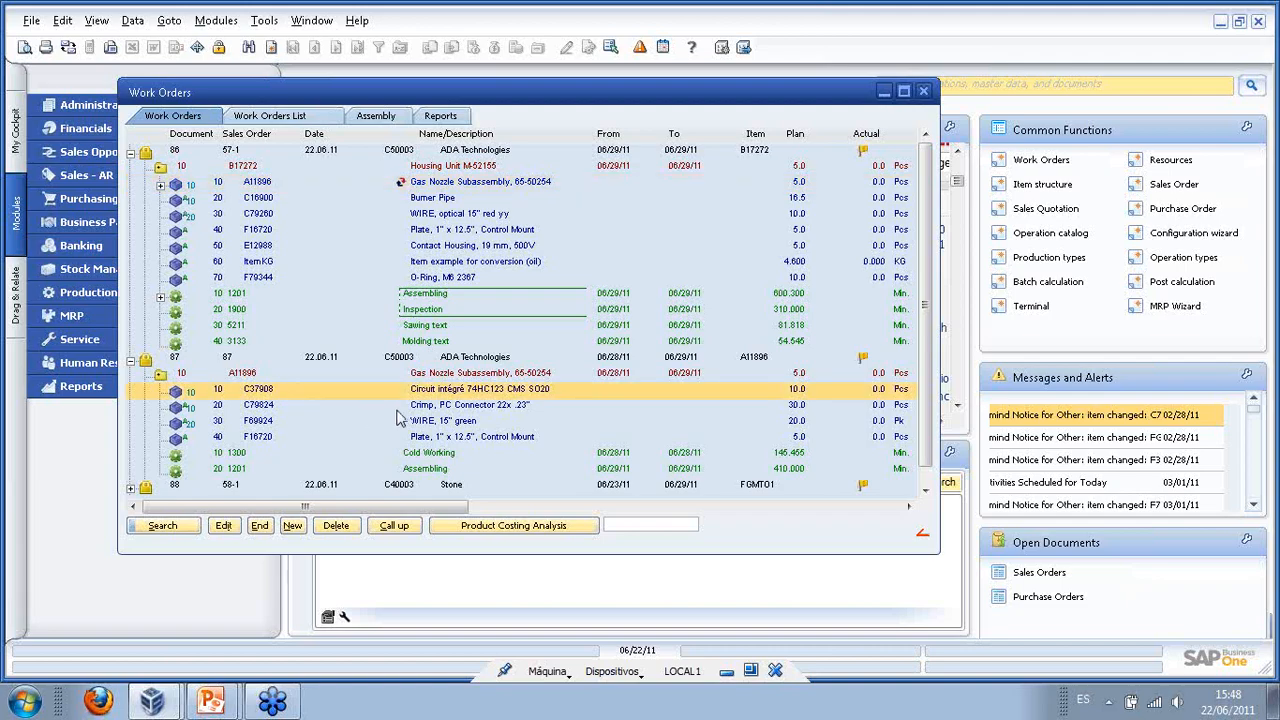
scroll(410, 402, down, 1)
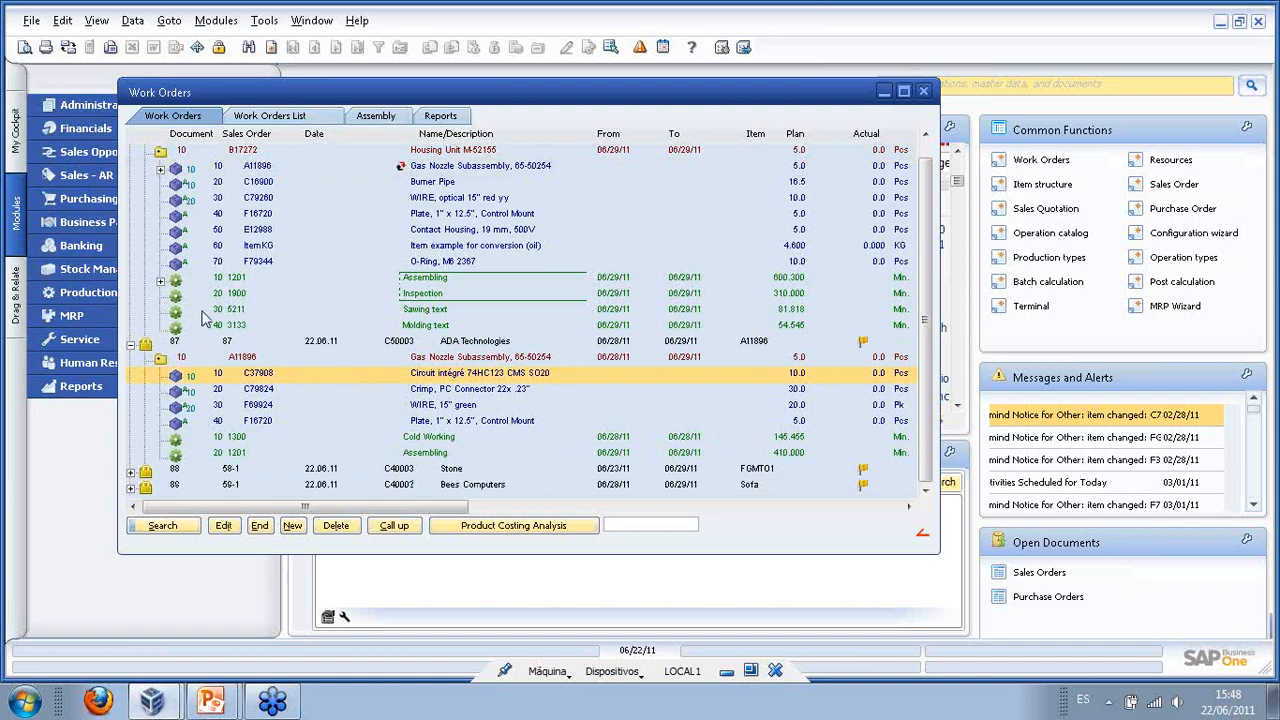
click(163, 526)
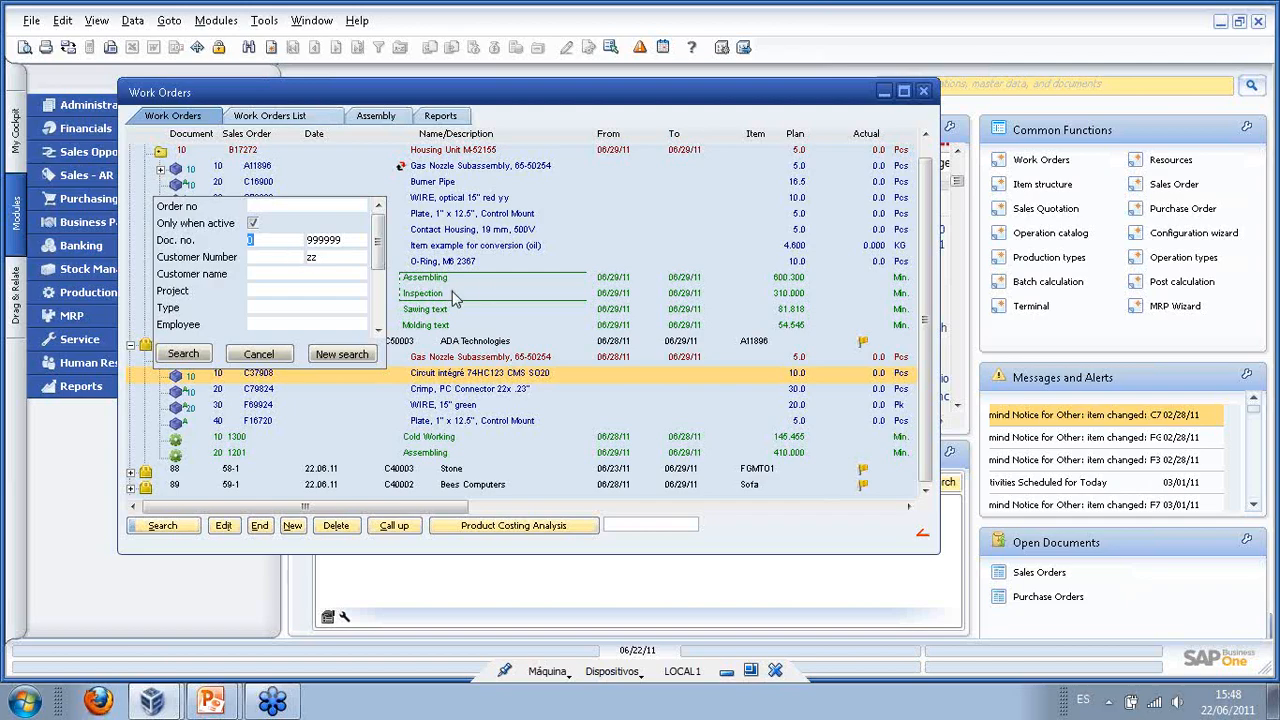
click(255, 355)
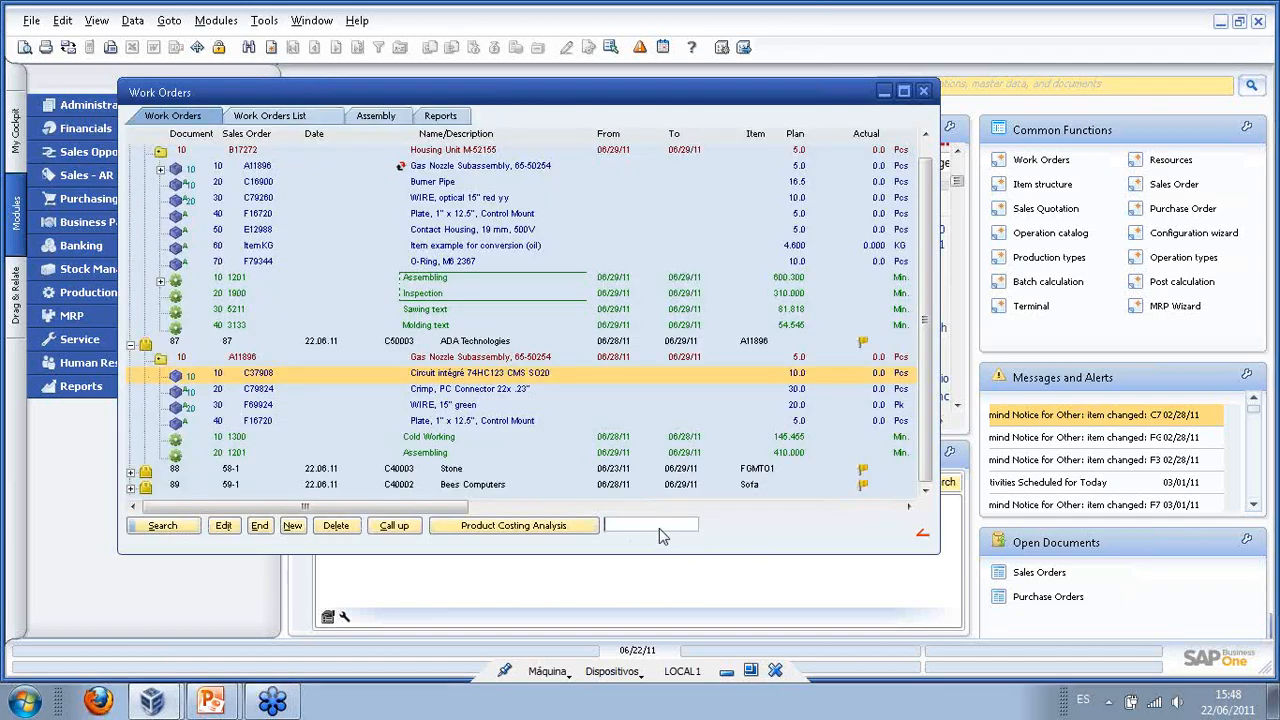
click(658, 525)
text(87)
key(Return)
- Expand order 87 to show the Gas Nozzle Subassembly, components, and operations Cold Working and Assembling
click(131, 153)
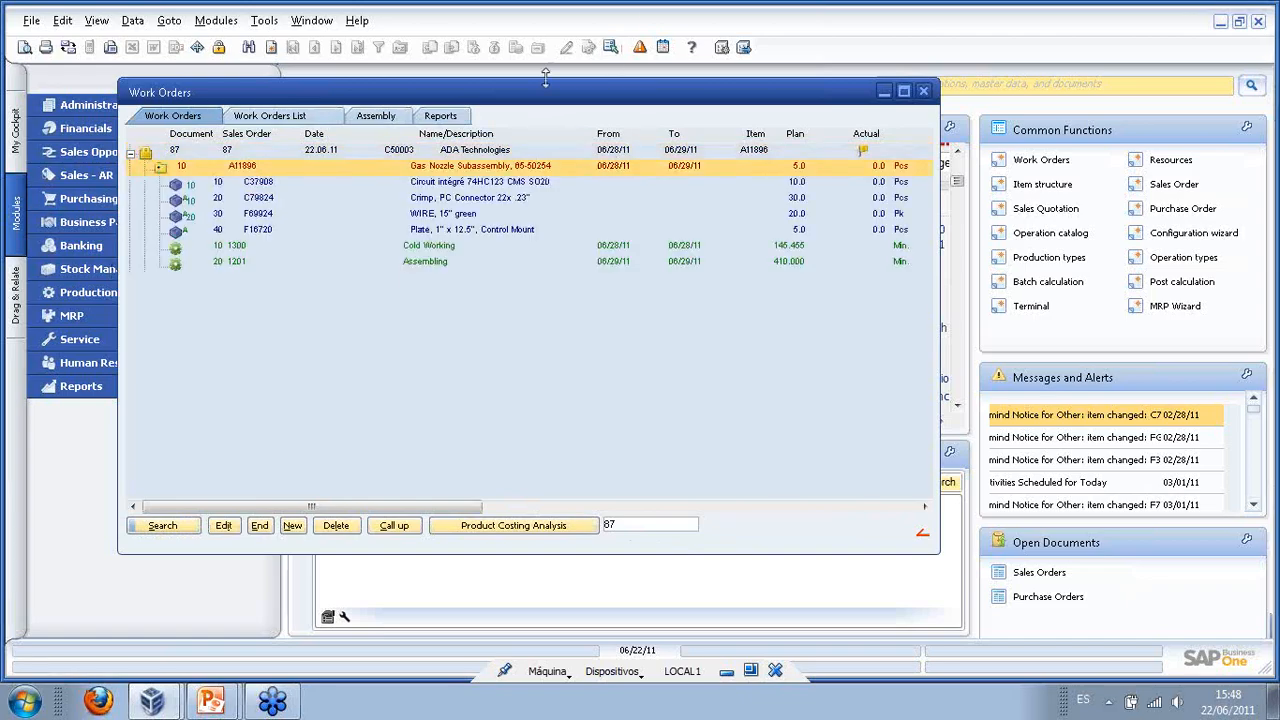
drag(540, 100, 645, 119)
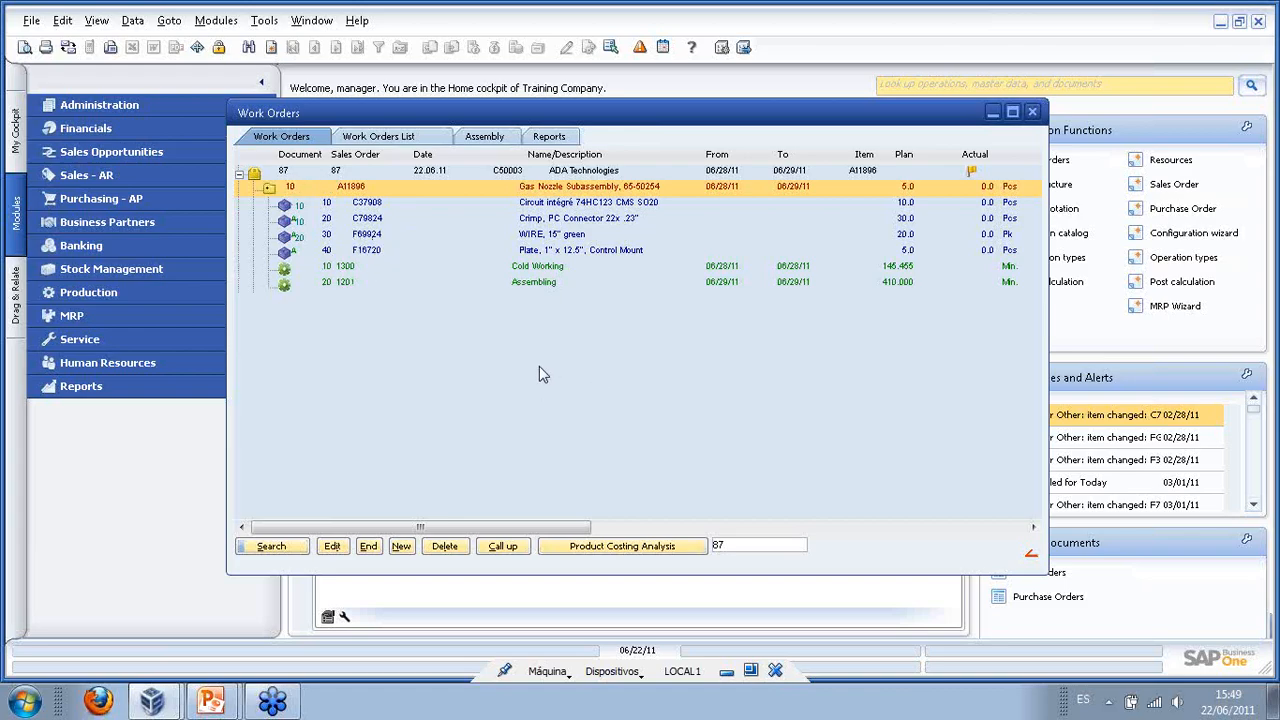
right_click(347, 275)
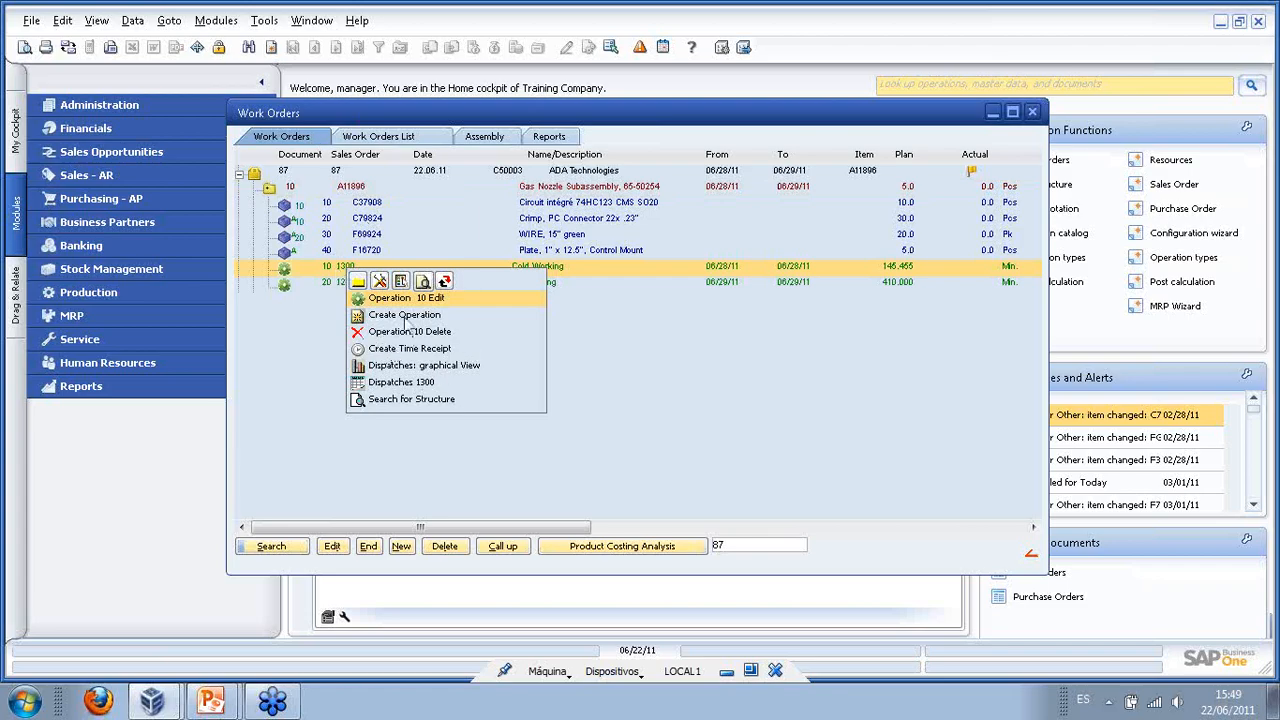
click(299, 312)
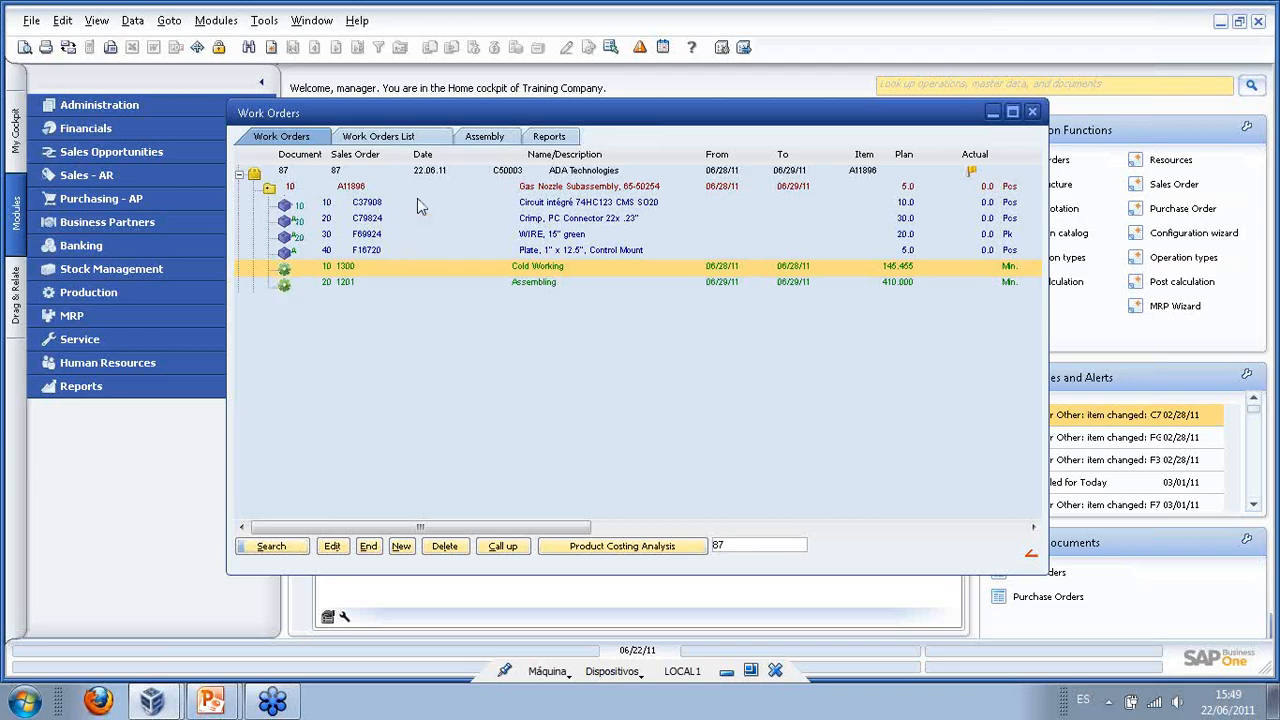
drag(463, 121, 286, 95)
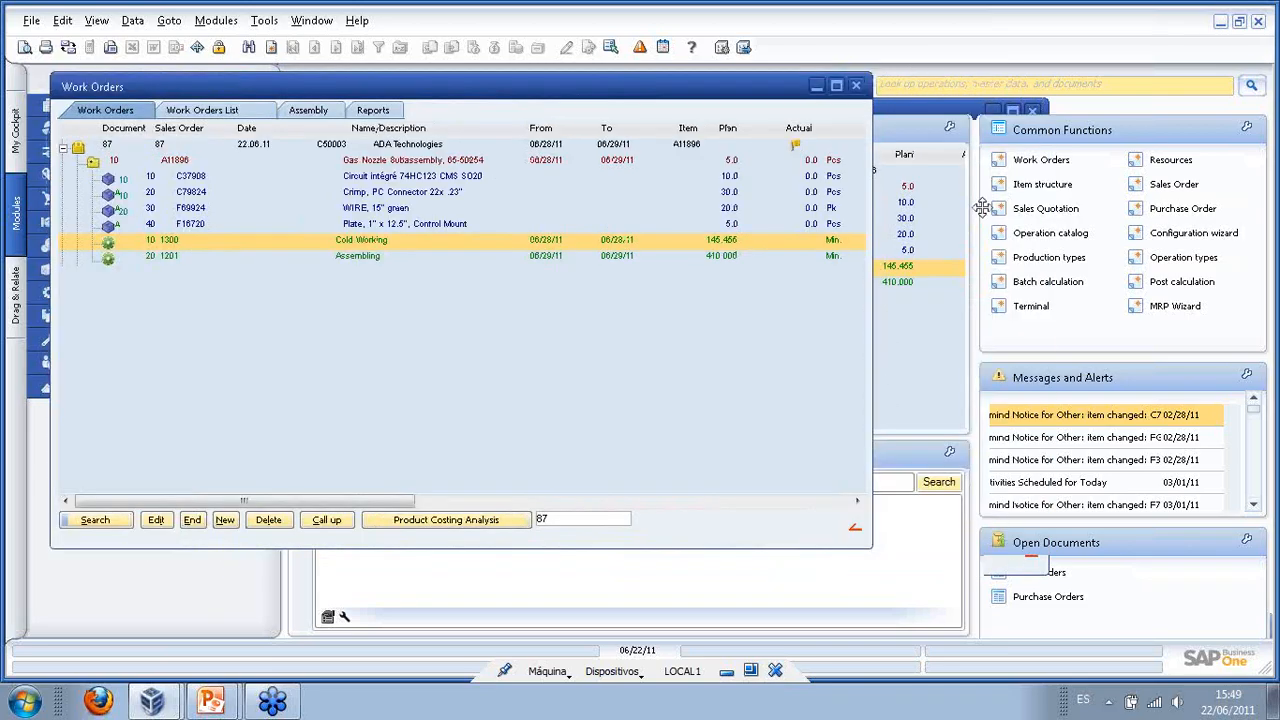
click(1043, 185)
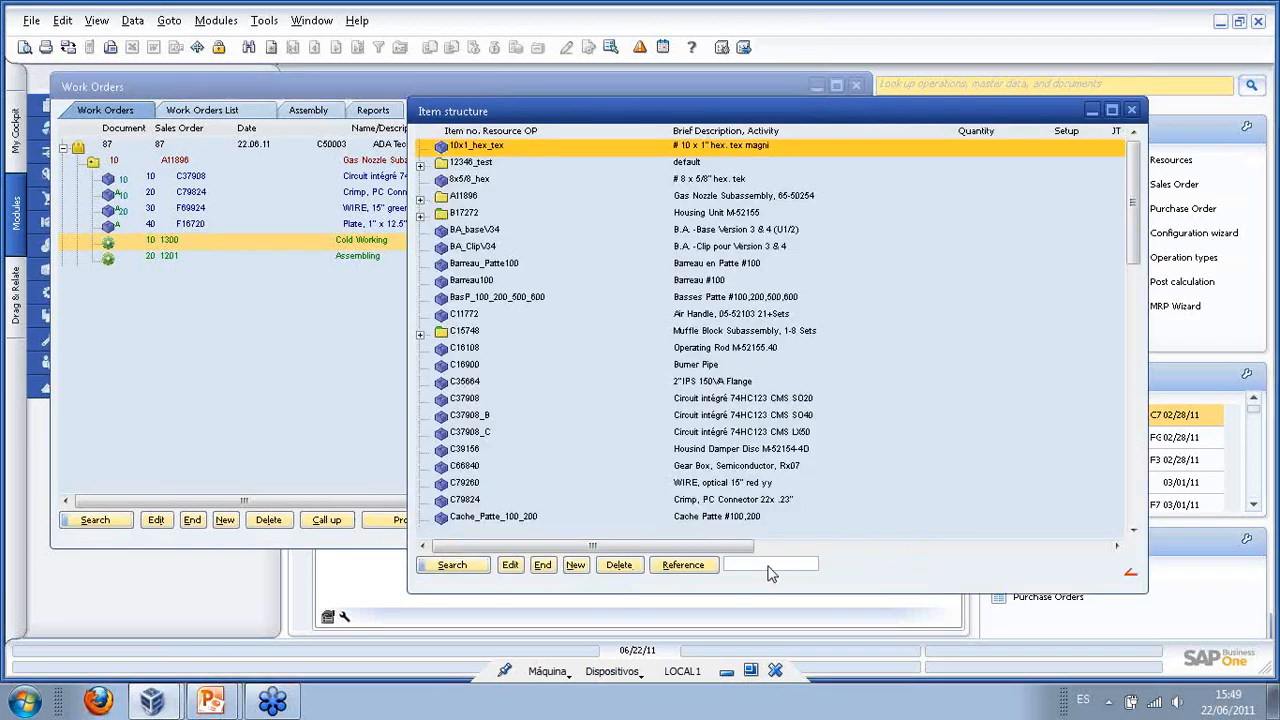
click(421, 200)
drag(537, 117, 652, 80)
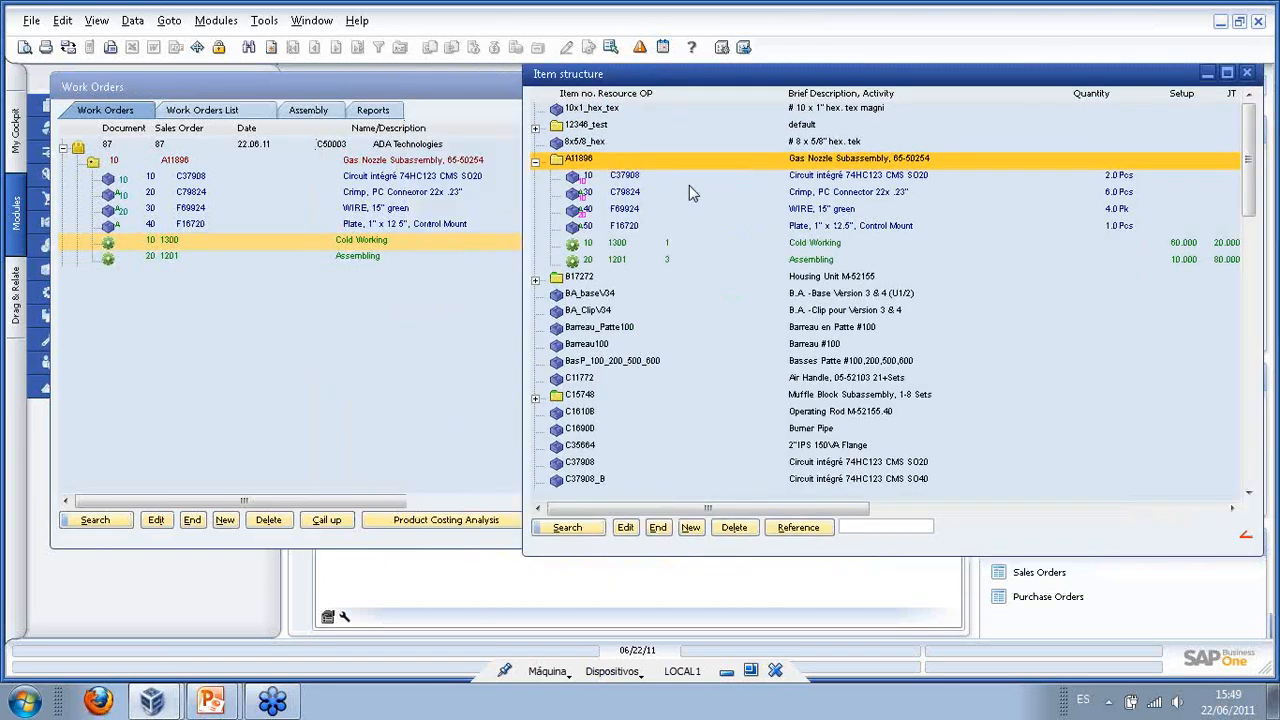
click(804, 175)
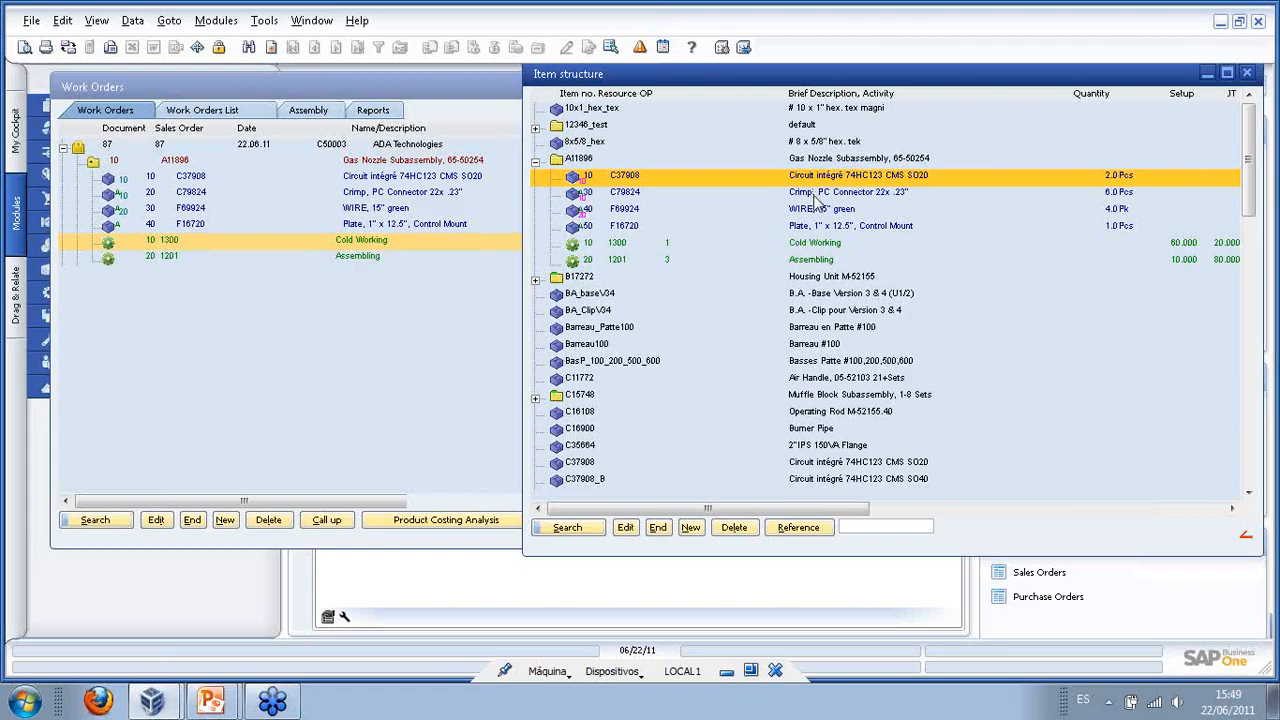
click(815, 197)
click(817, 213)
click(818, 229)
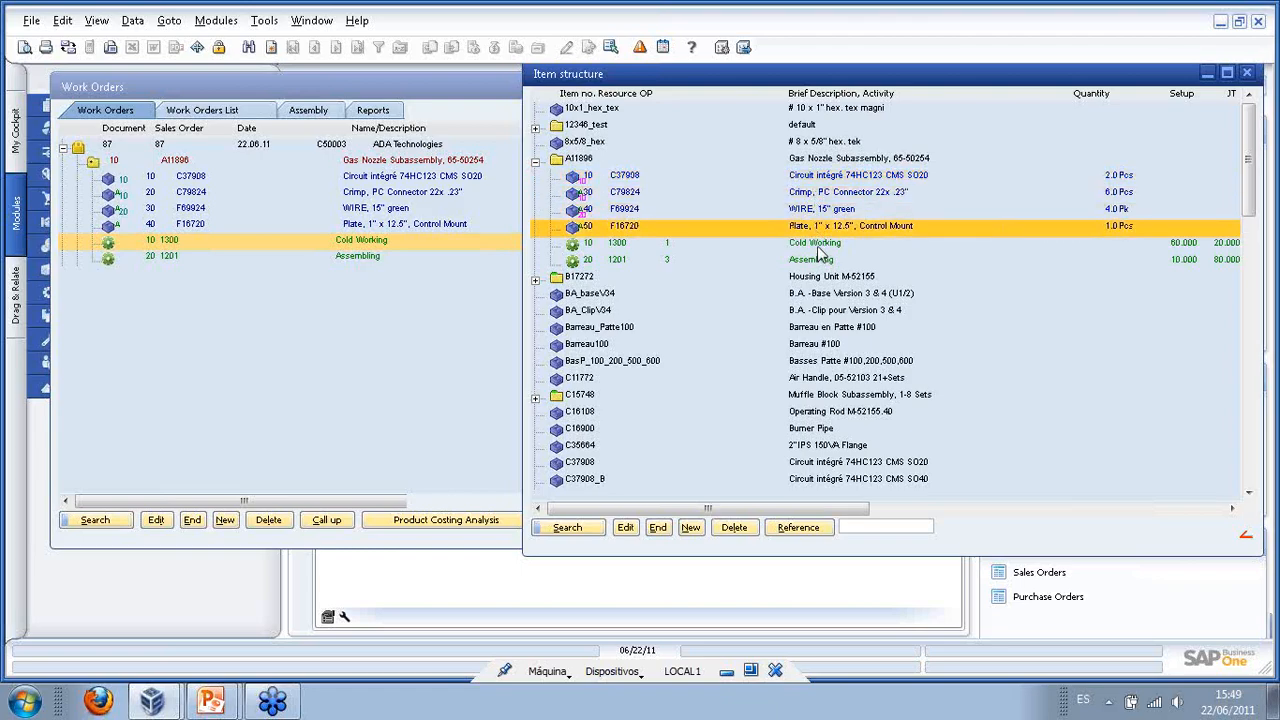
click(817, 246)
click(822, 261)
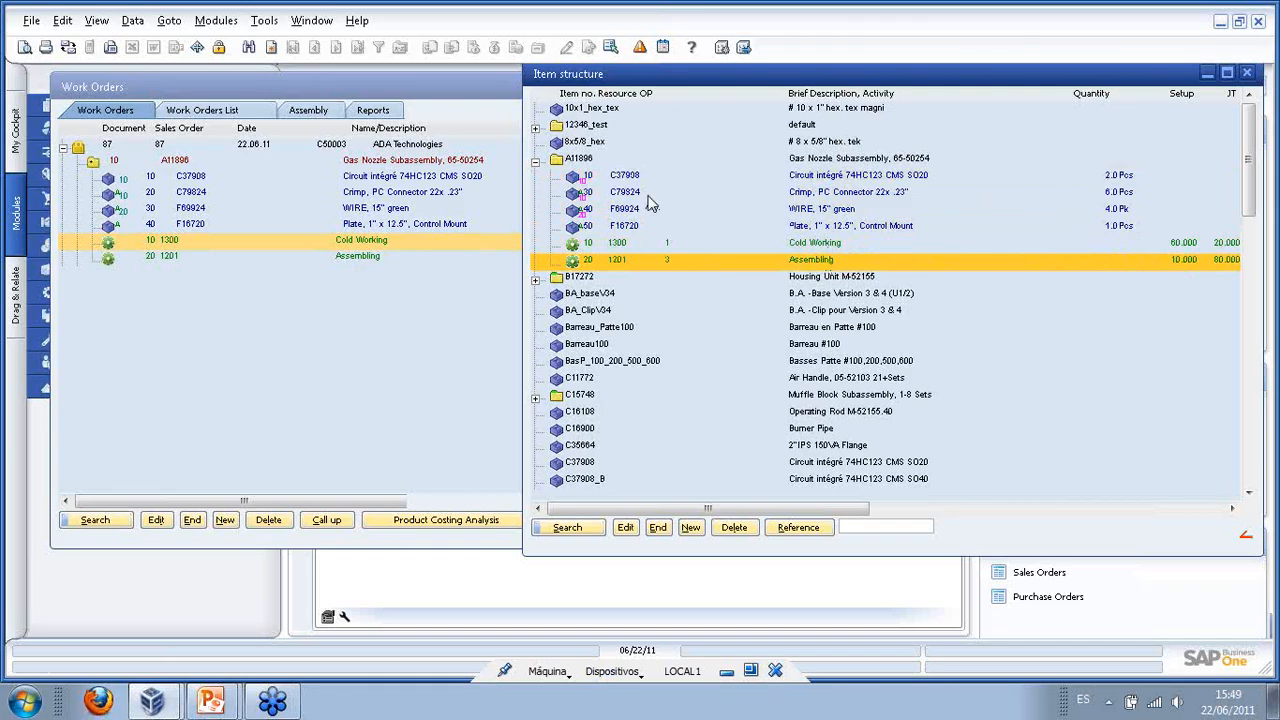
click(666, 527)
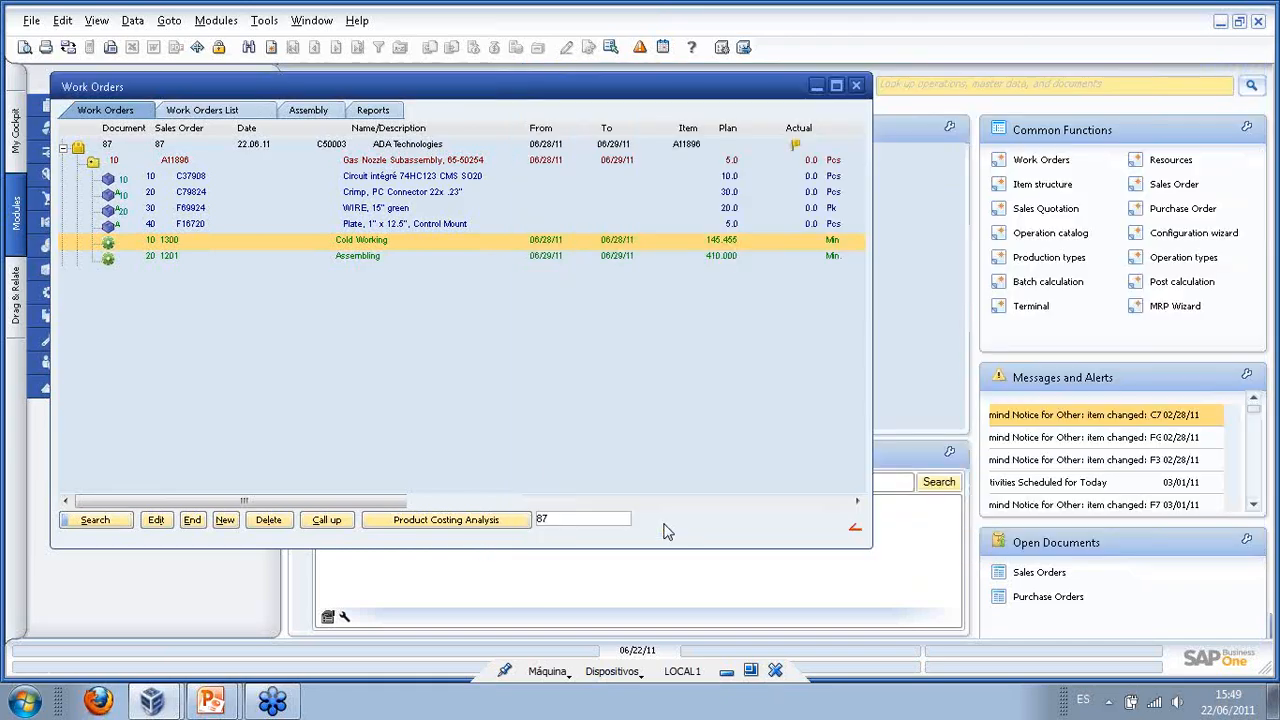
- Delete BOM item 40, the F16720 plate, from work order 87
click(186, 226)
right_click(185, 229)
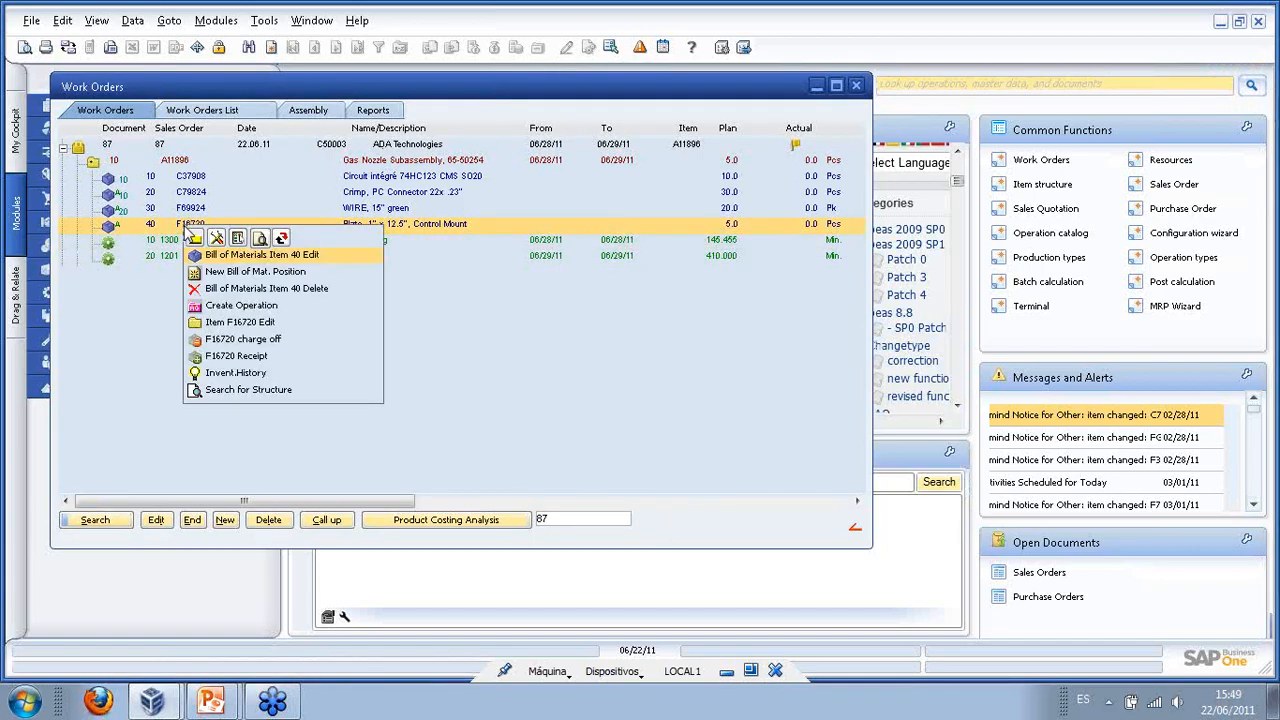
click(222, 303)
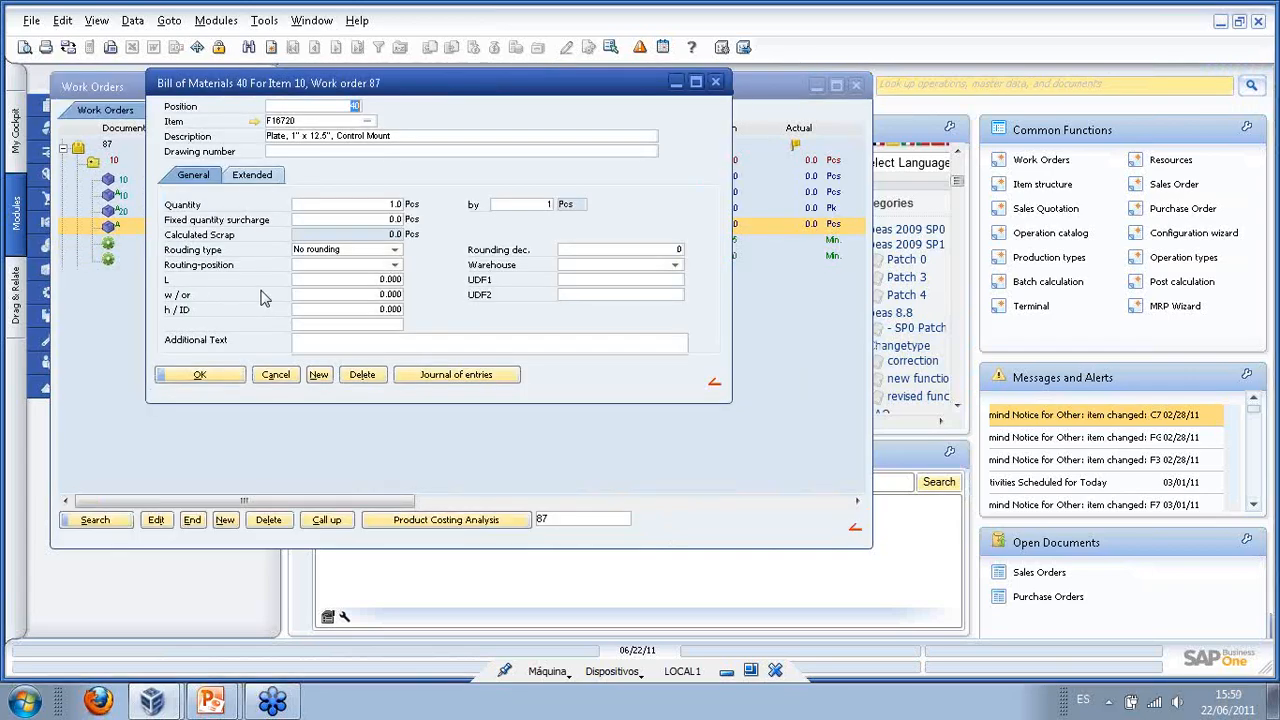
click(452, 366)
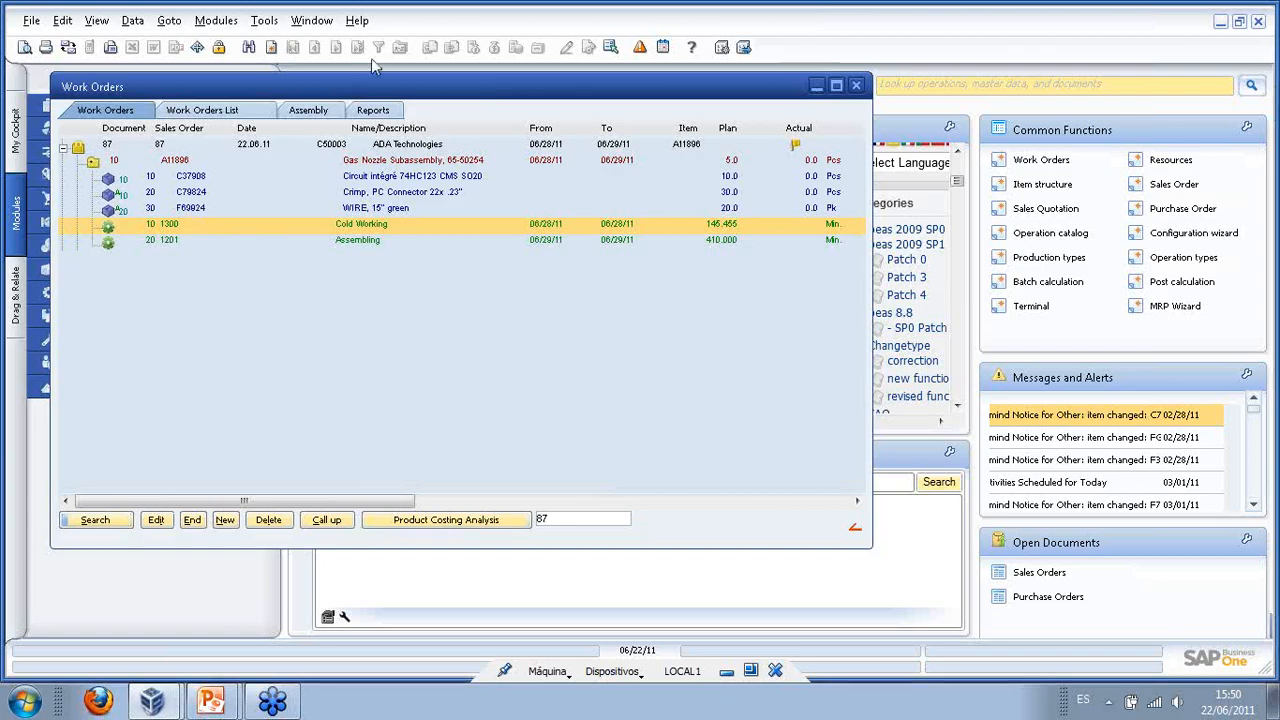
drag(358, 92, 409, 118)
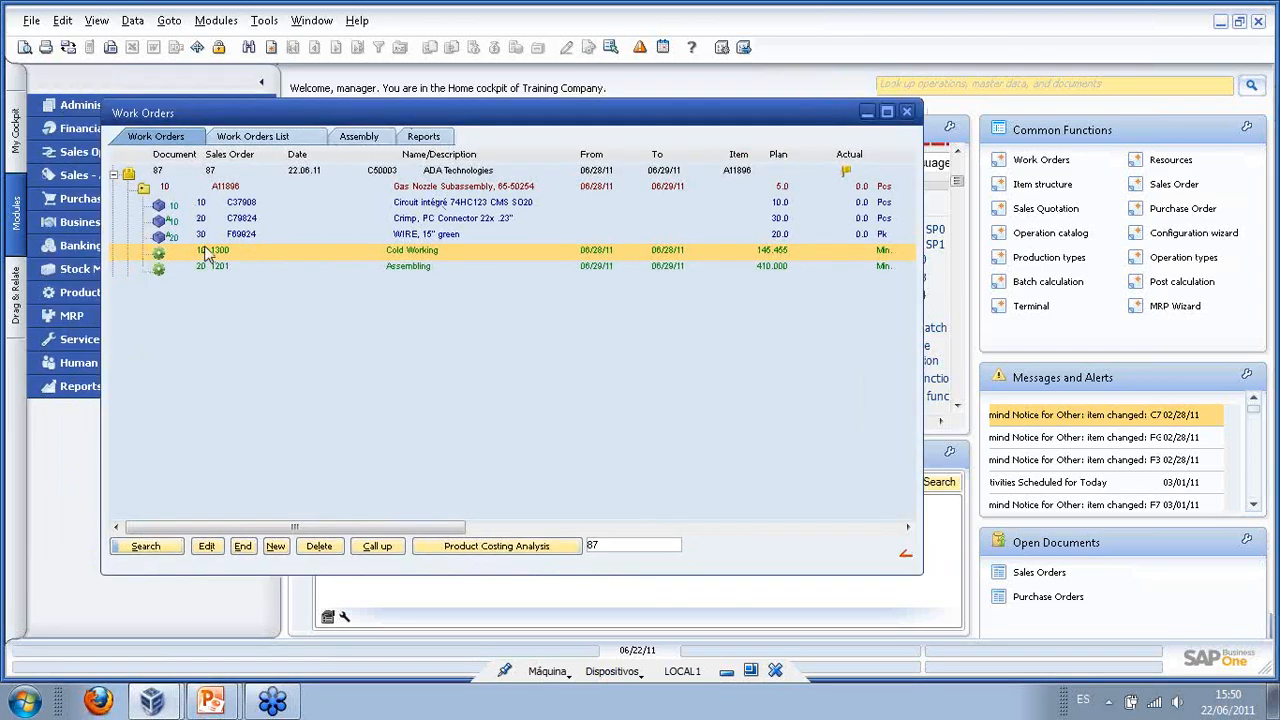
- Set C79824's BOM entry 20 quantity to 2 on routing position 10 and save
double_click(250, 222)
click(394, 206)
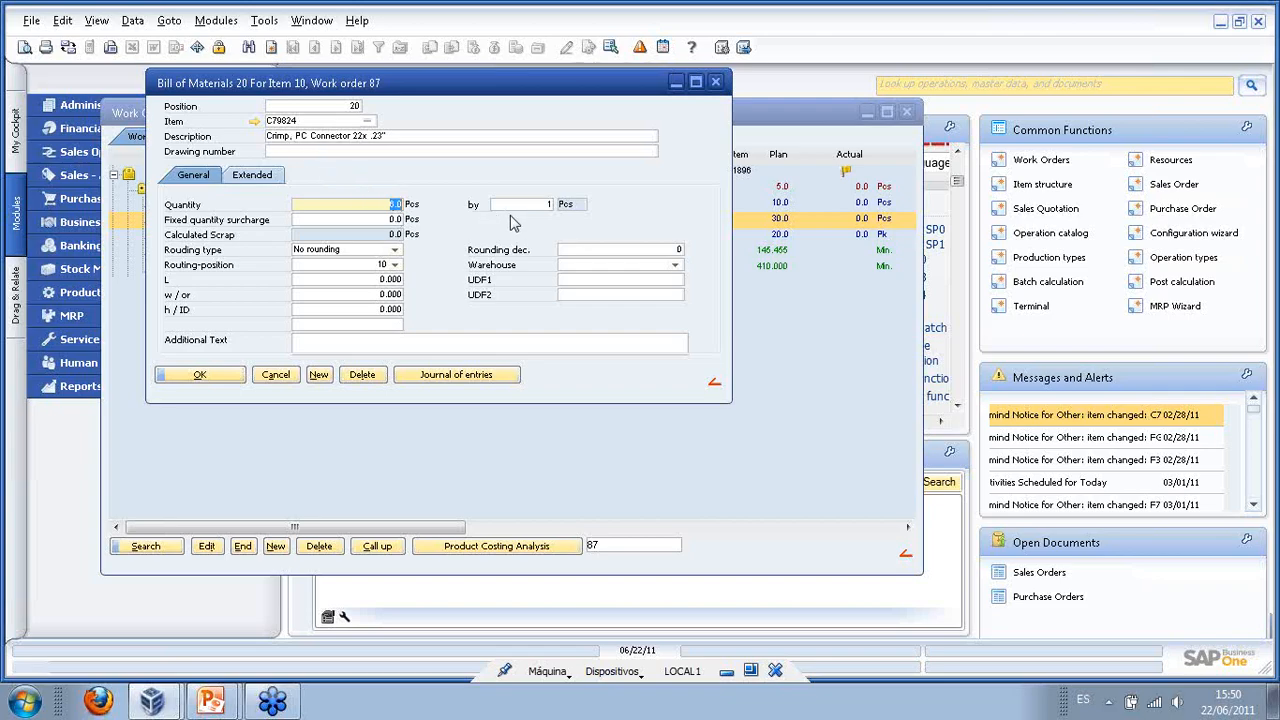
drag(376, 90, 490, 272)
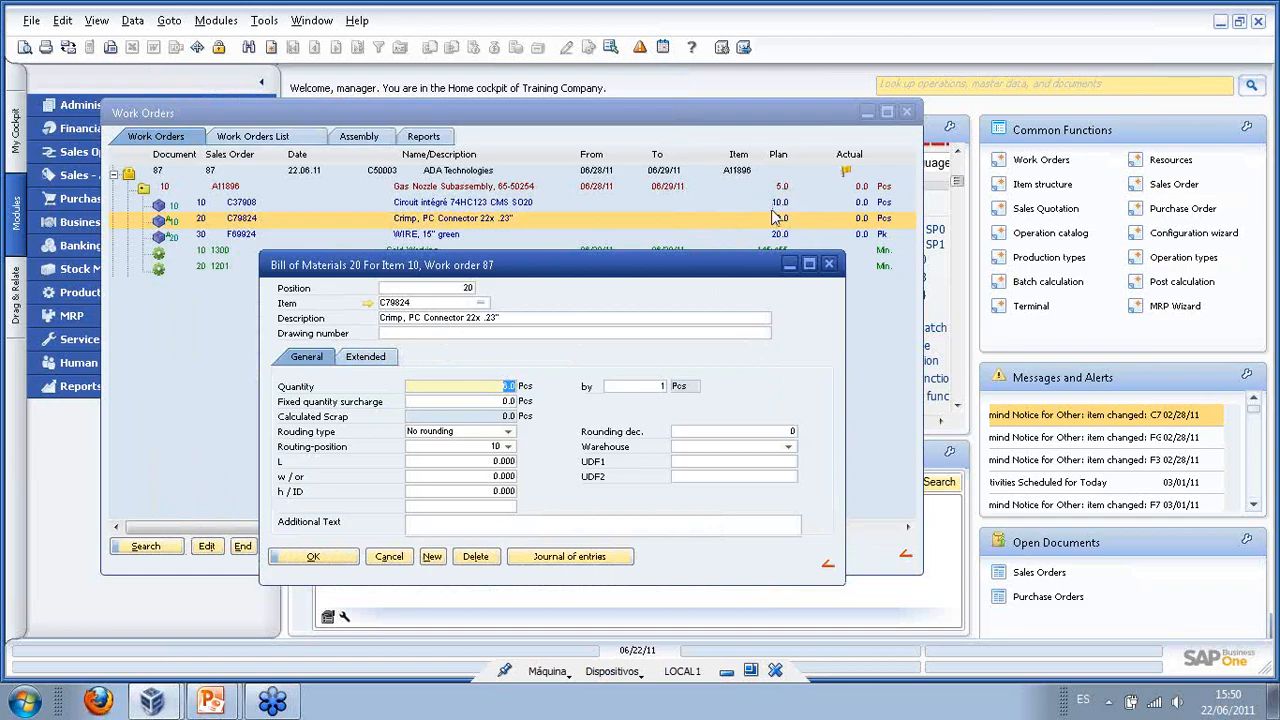
text(2)
click(511, 449)
click(509, 448)
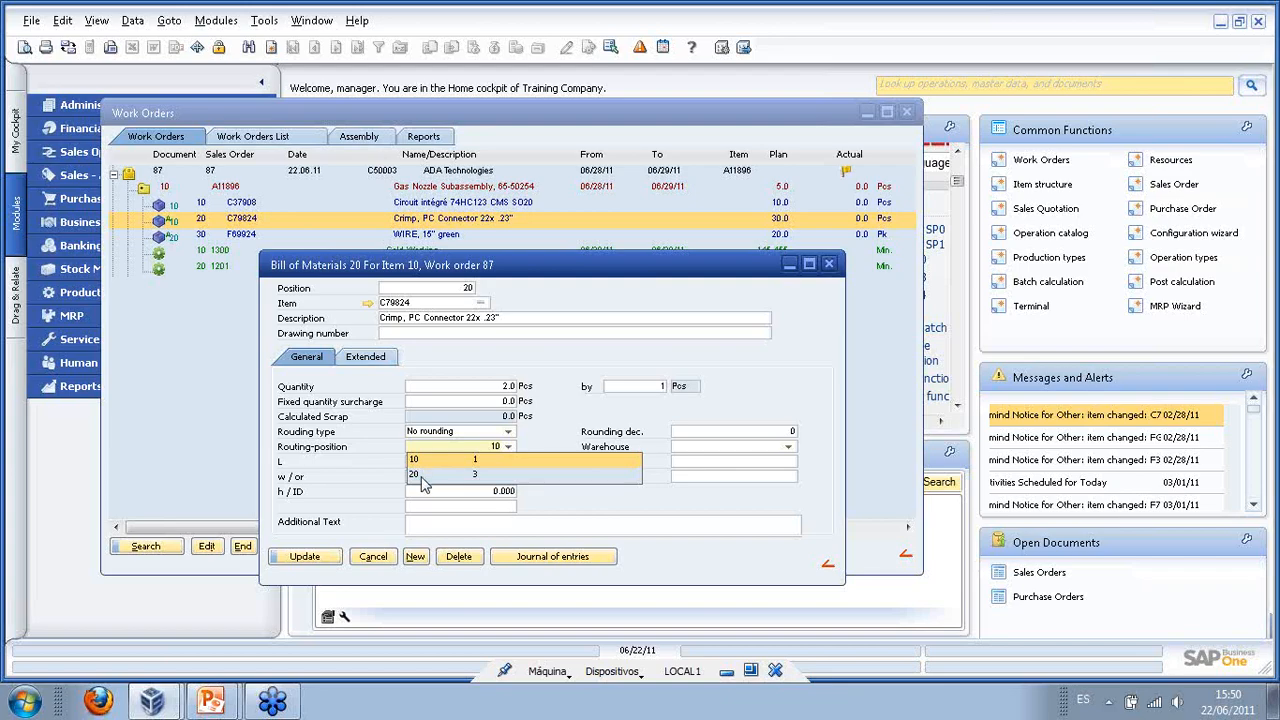
click(569, 431)
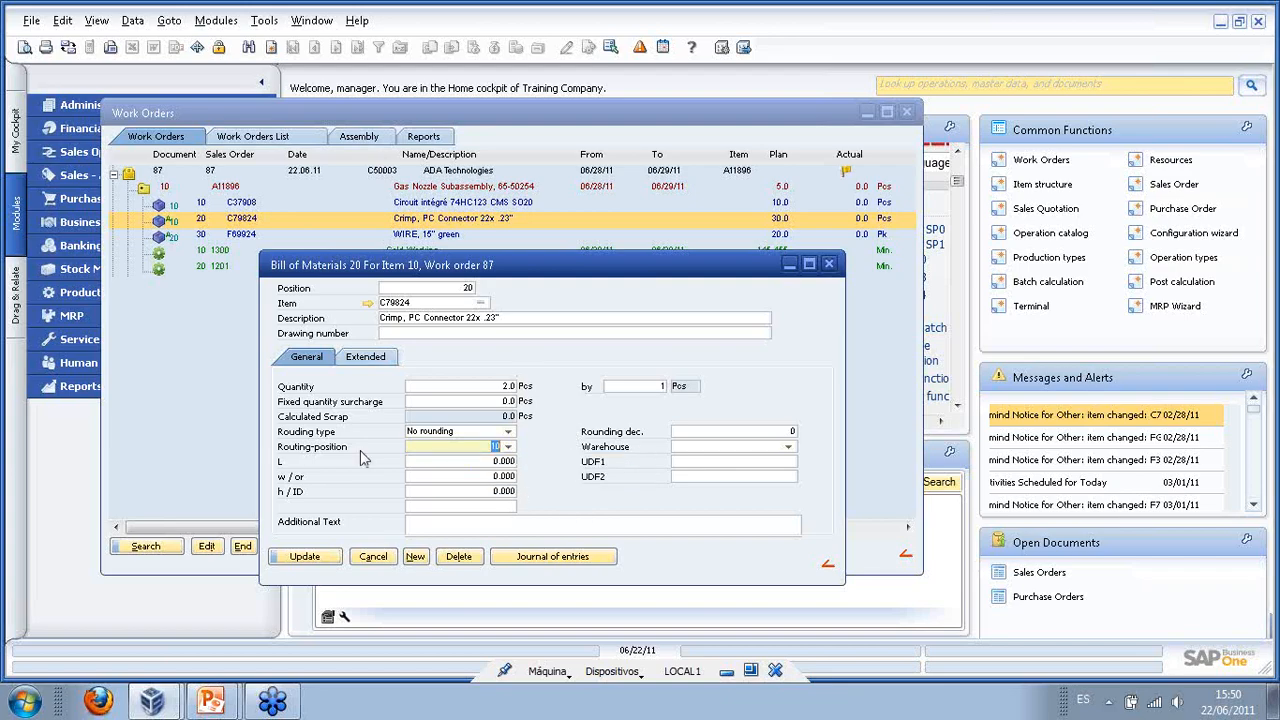
click(314, 560)
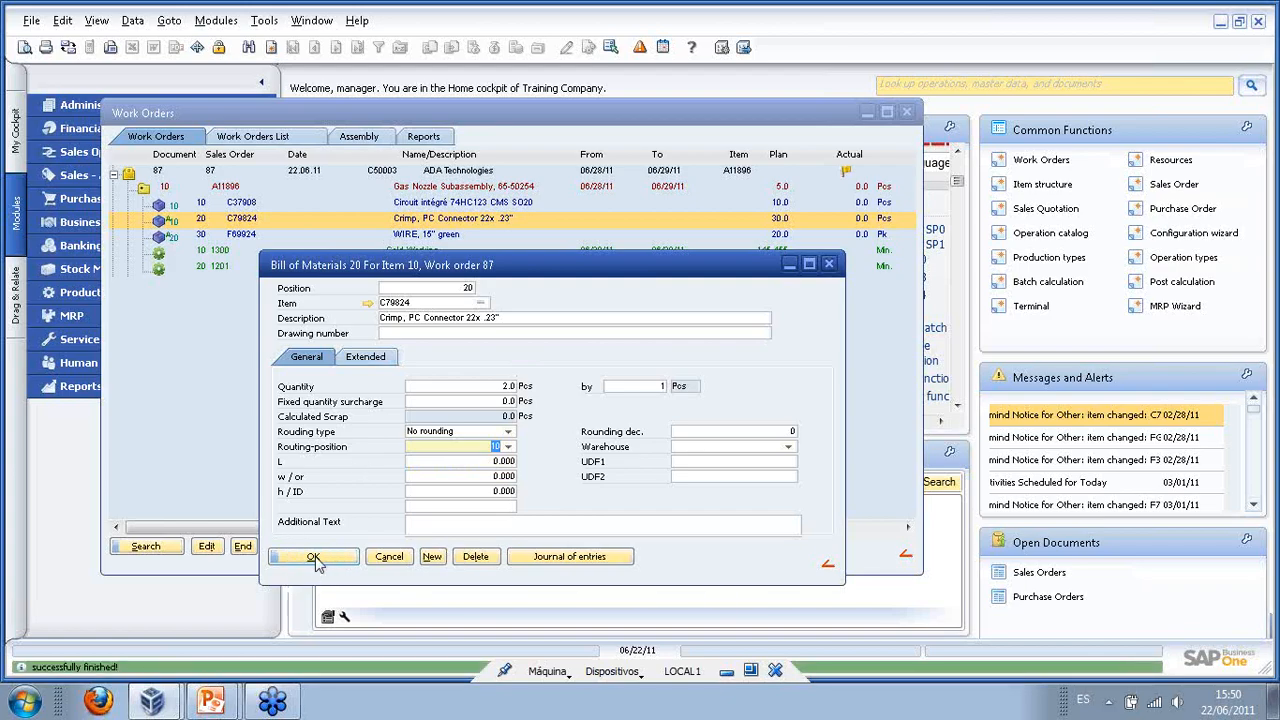
click(314, 560)
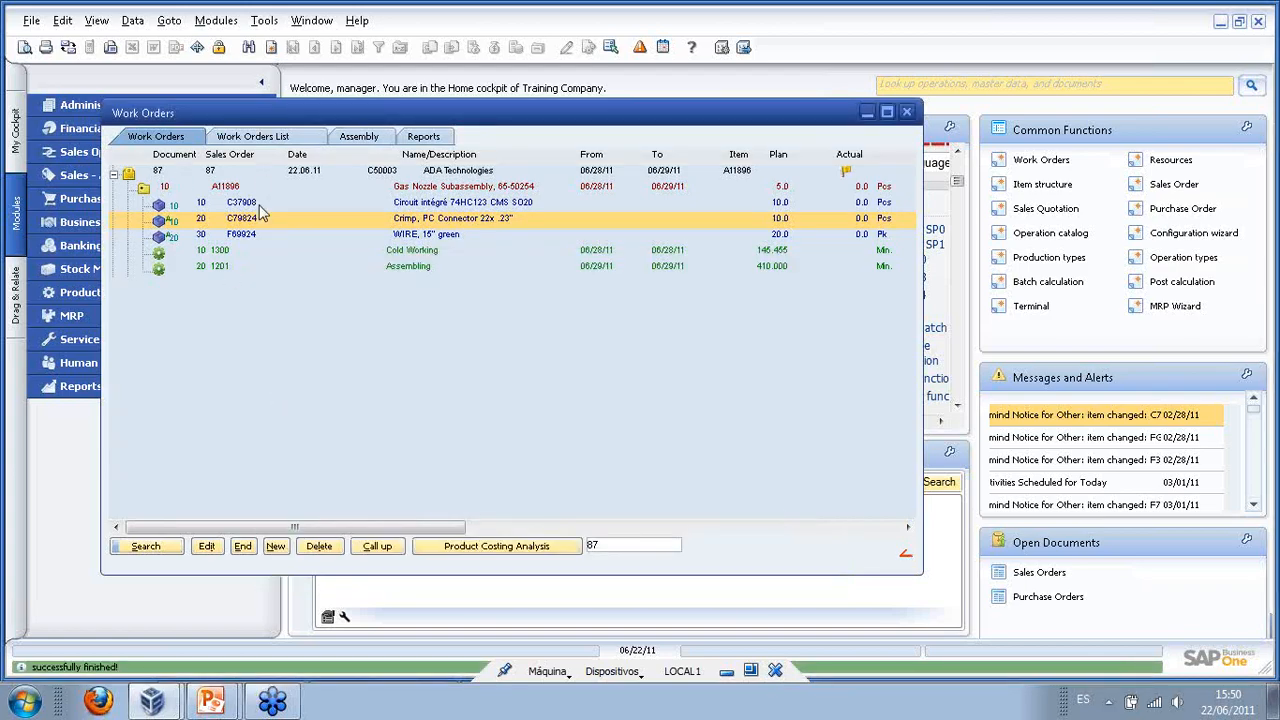
- Browse the A11896 assembly row's quantity/split, print/export and layout actions
right_click(208, 190)
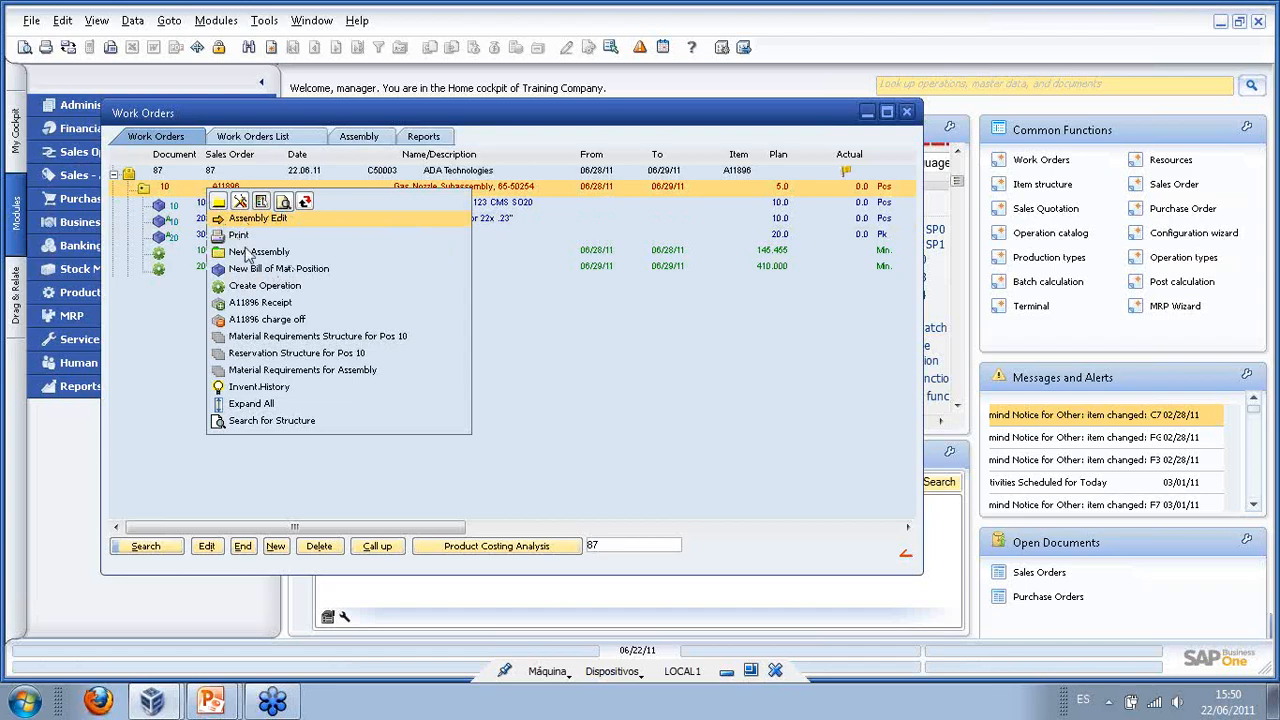
click(240, 202)
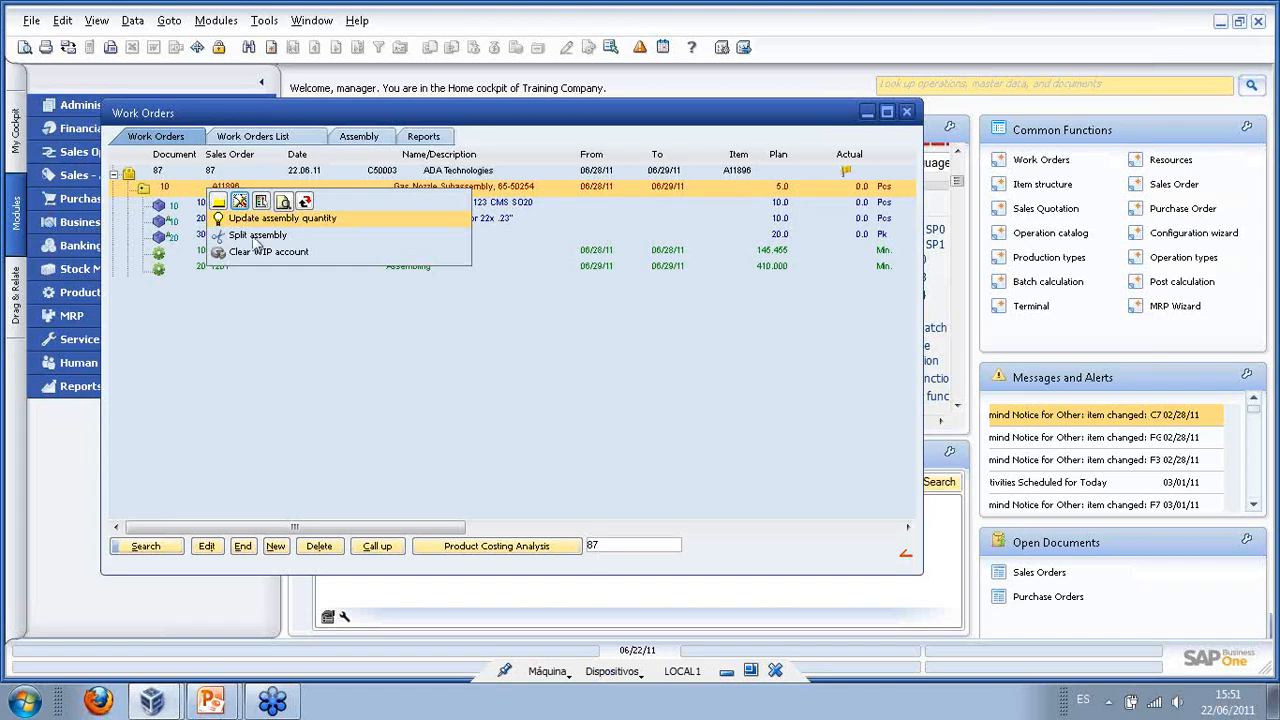
click(284, 203)
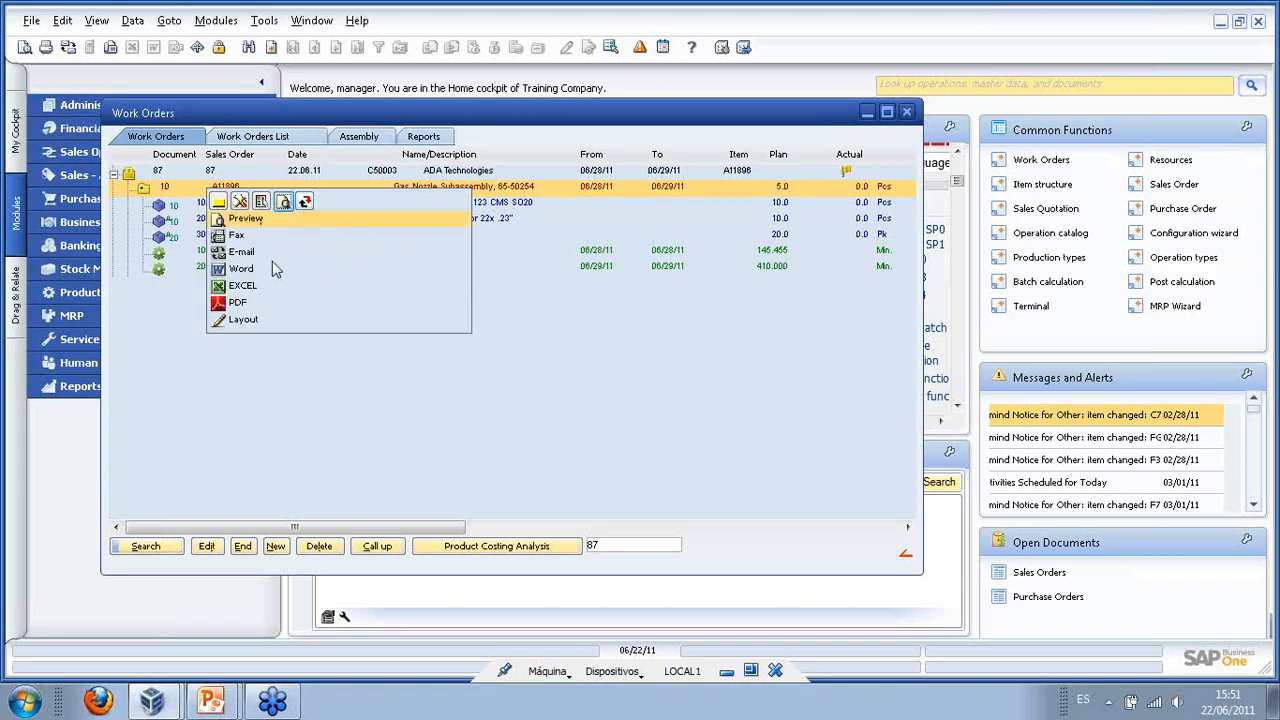
click(264, 204)
click(218, 202)
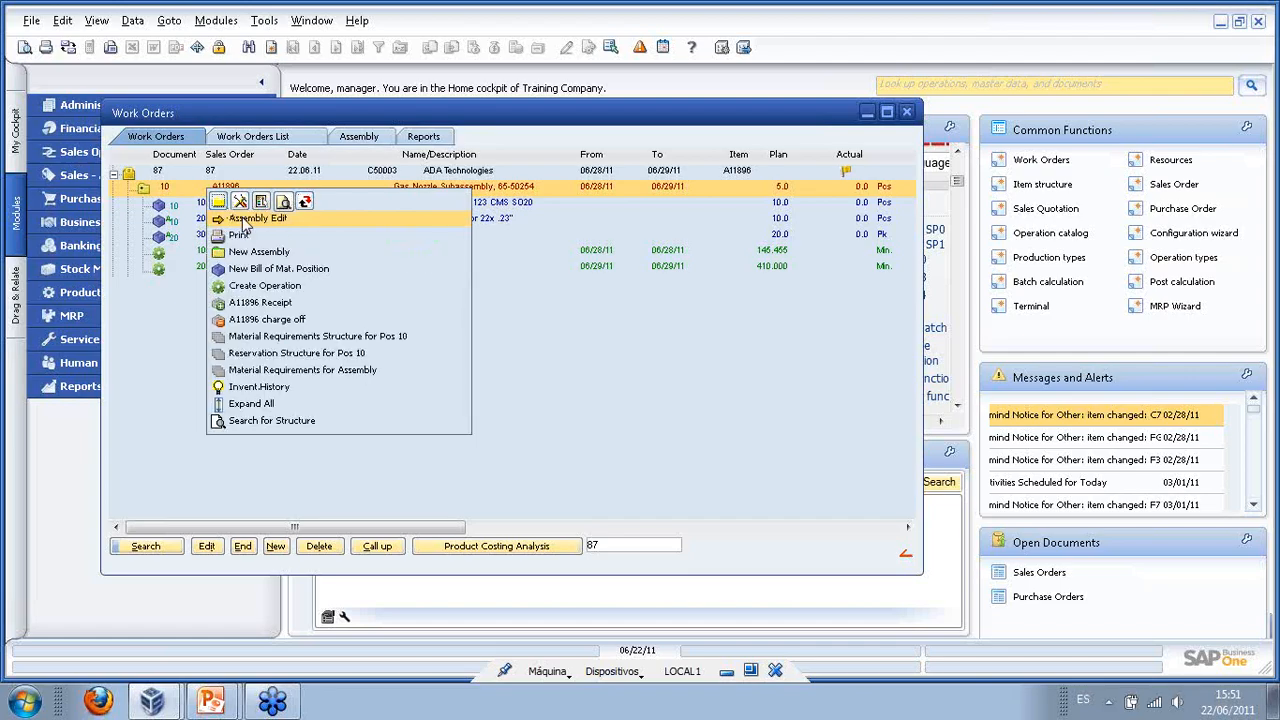
click(553, 356)
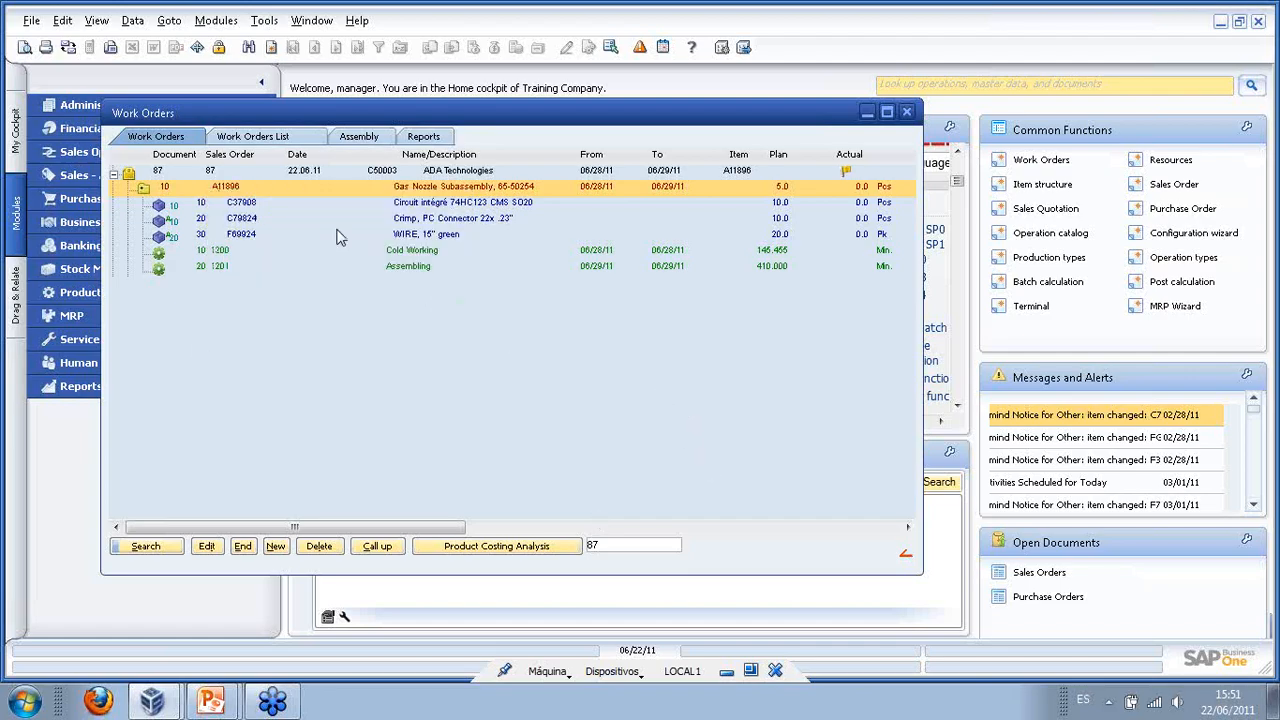
right_click(185, 188)
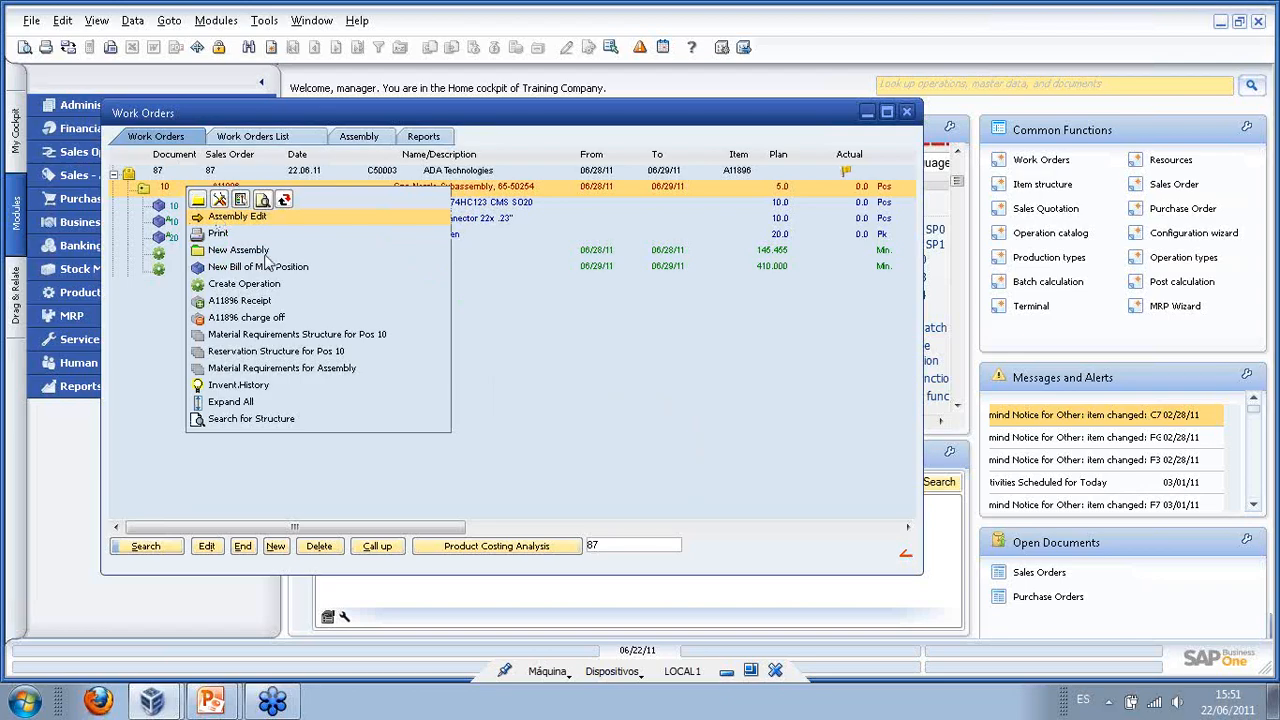
click(254, 338)
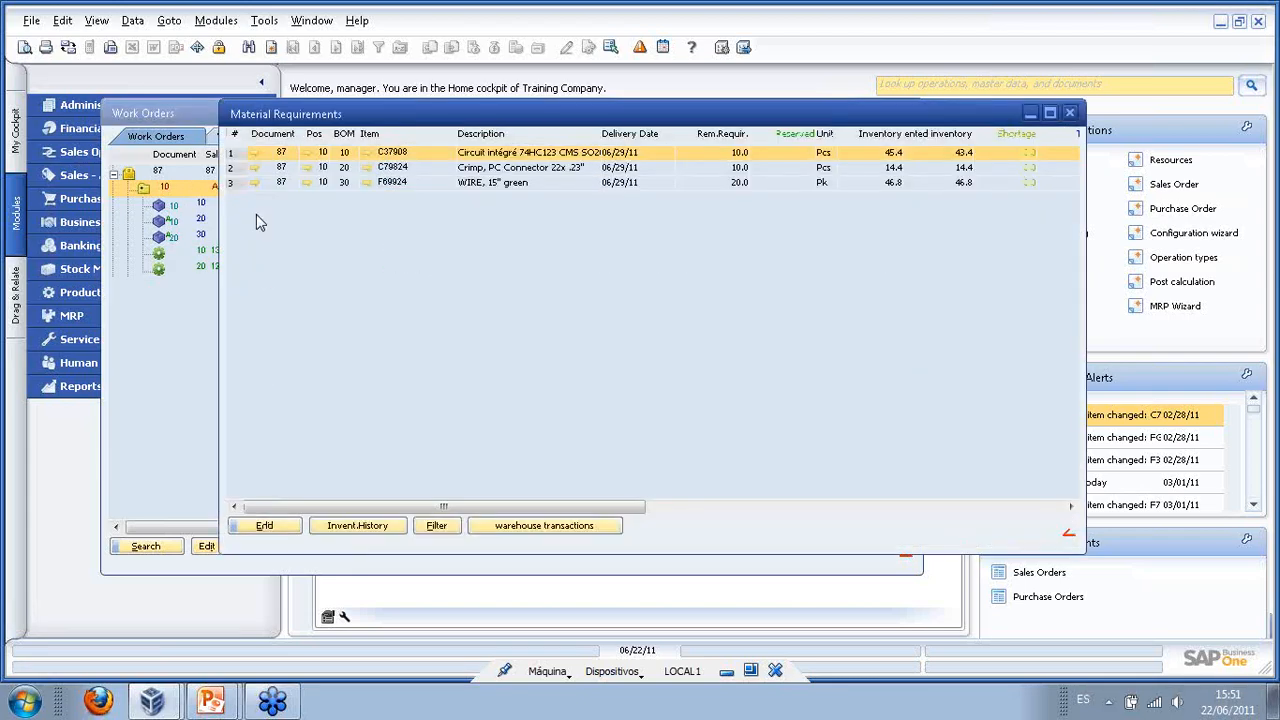
drag(625, 117, 560, 152)
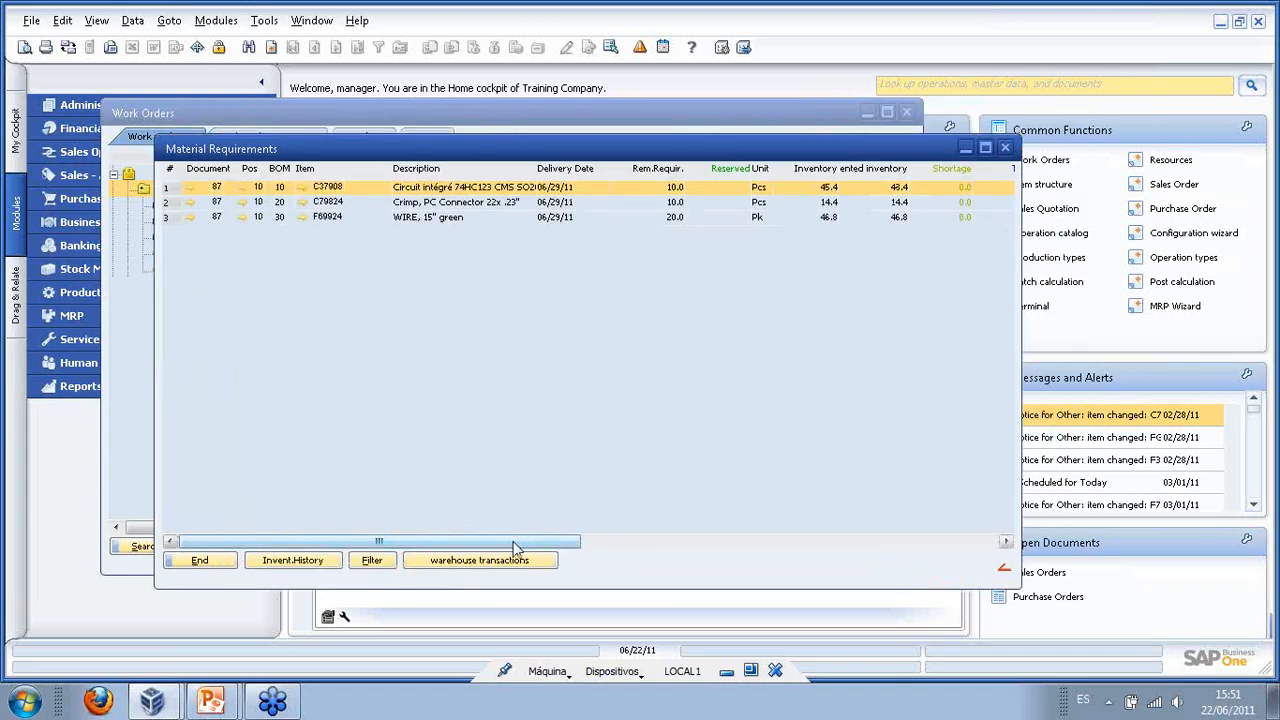
drag(513, 548, 677, 552)
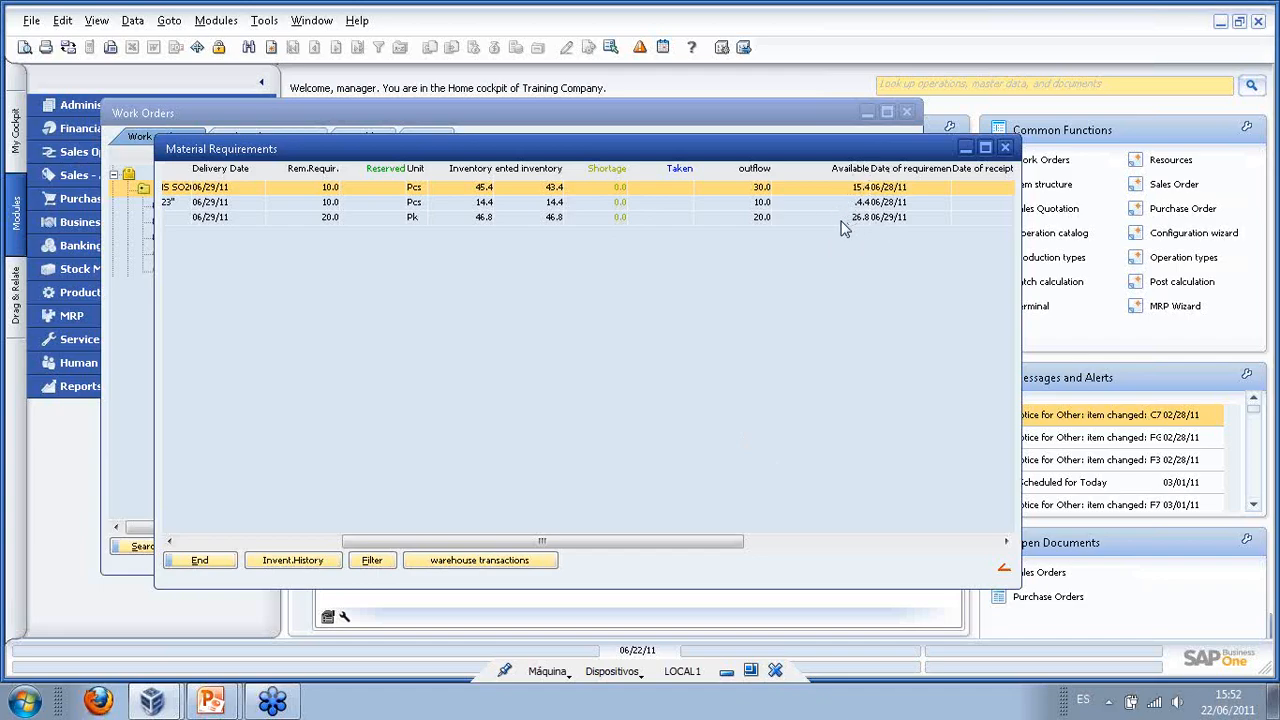
click(1005, 148)
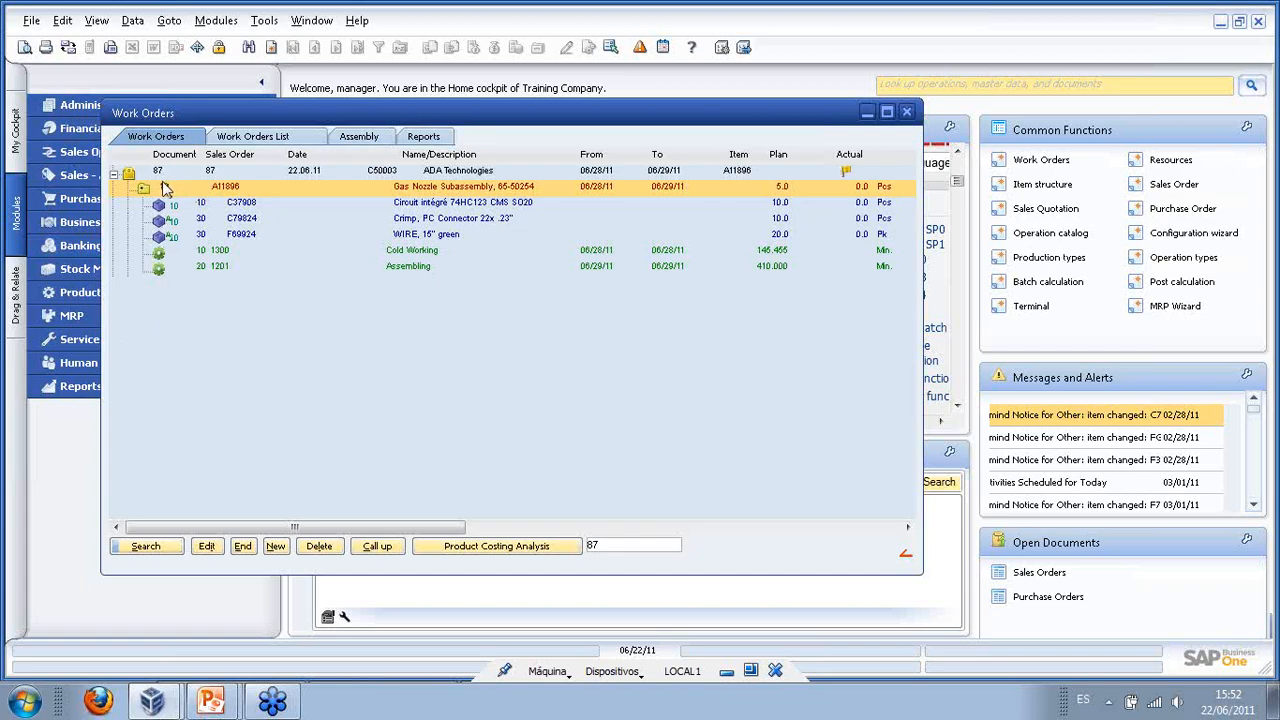
right_click(220, 253)
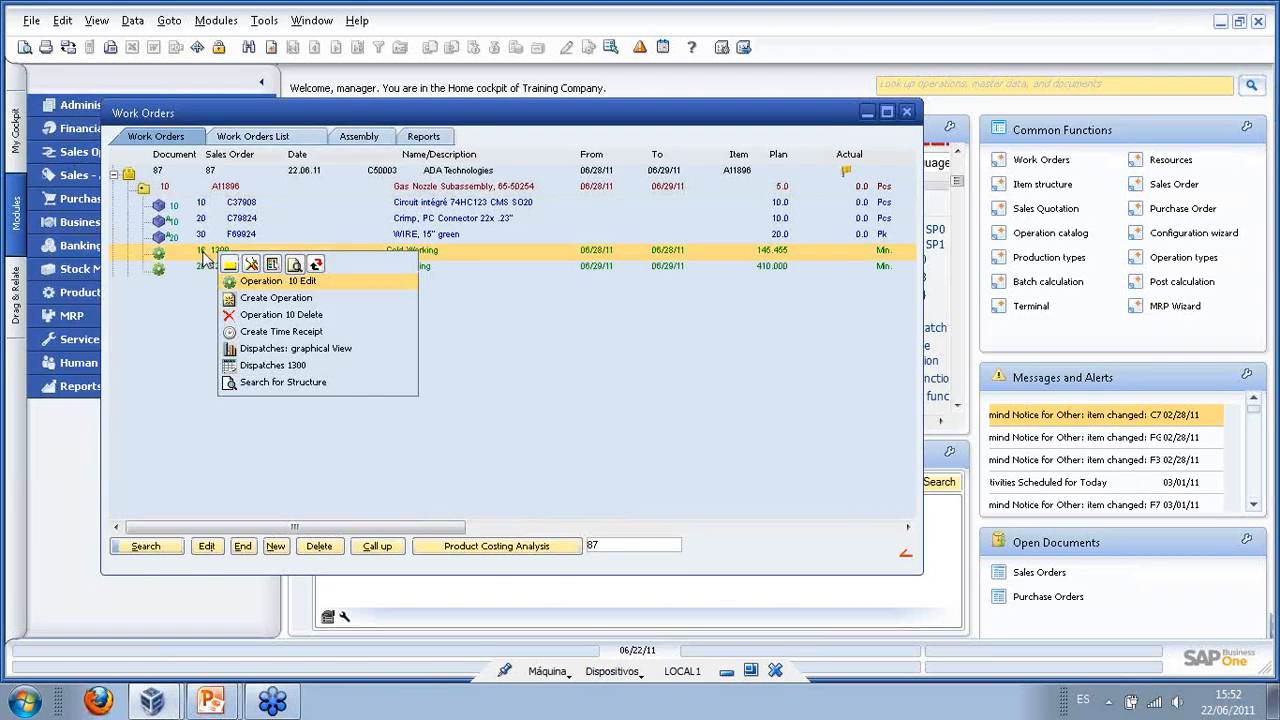
click(325, 348)
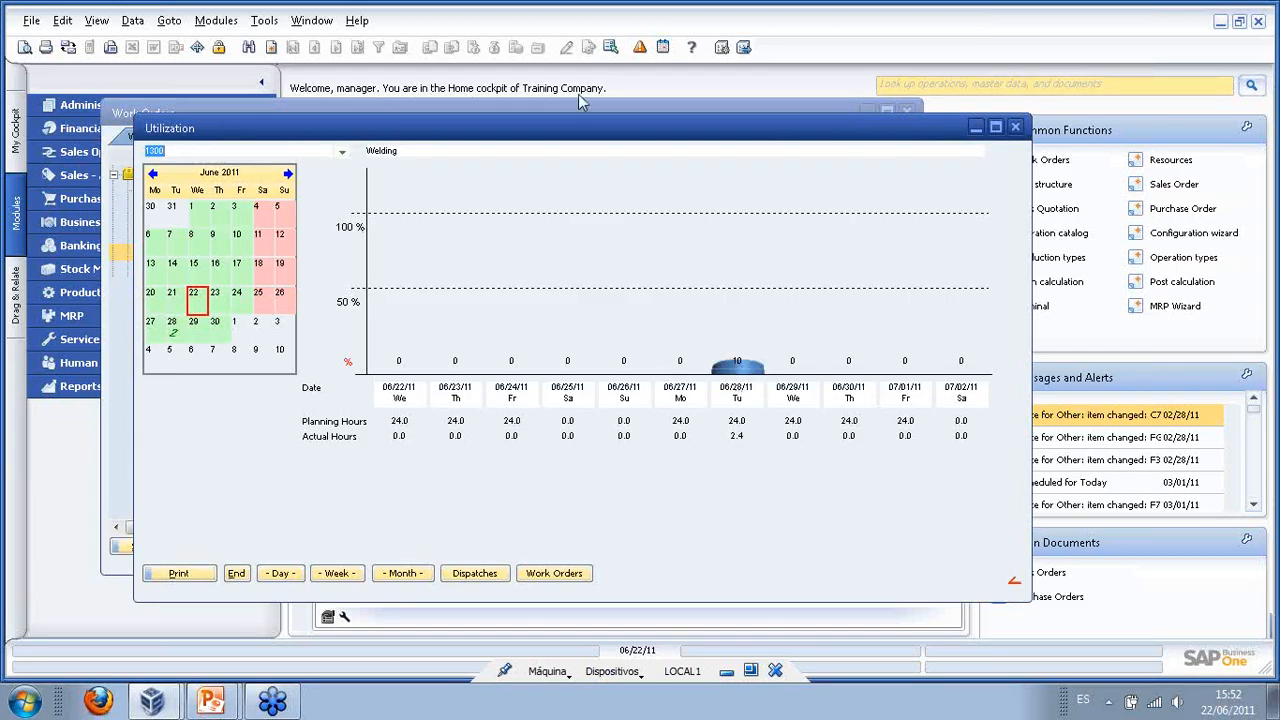
click(1015, 127)
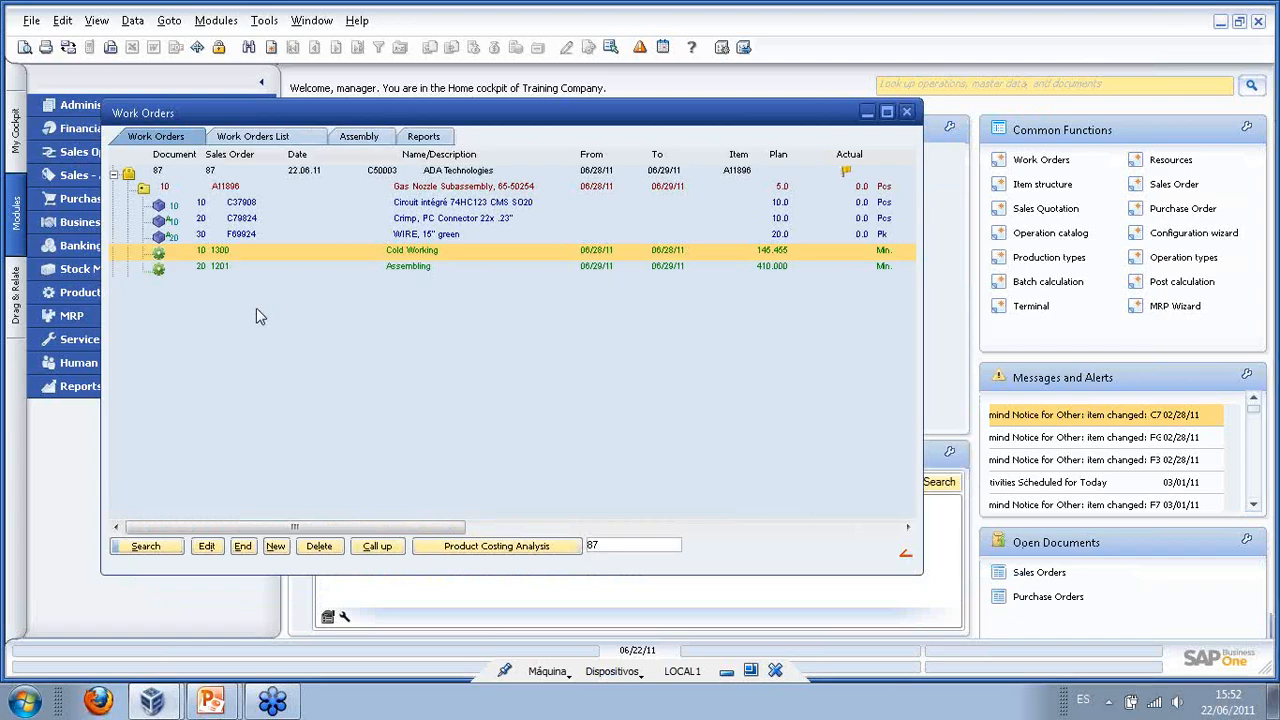
right_click(222, 271)
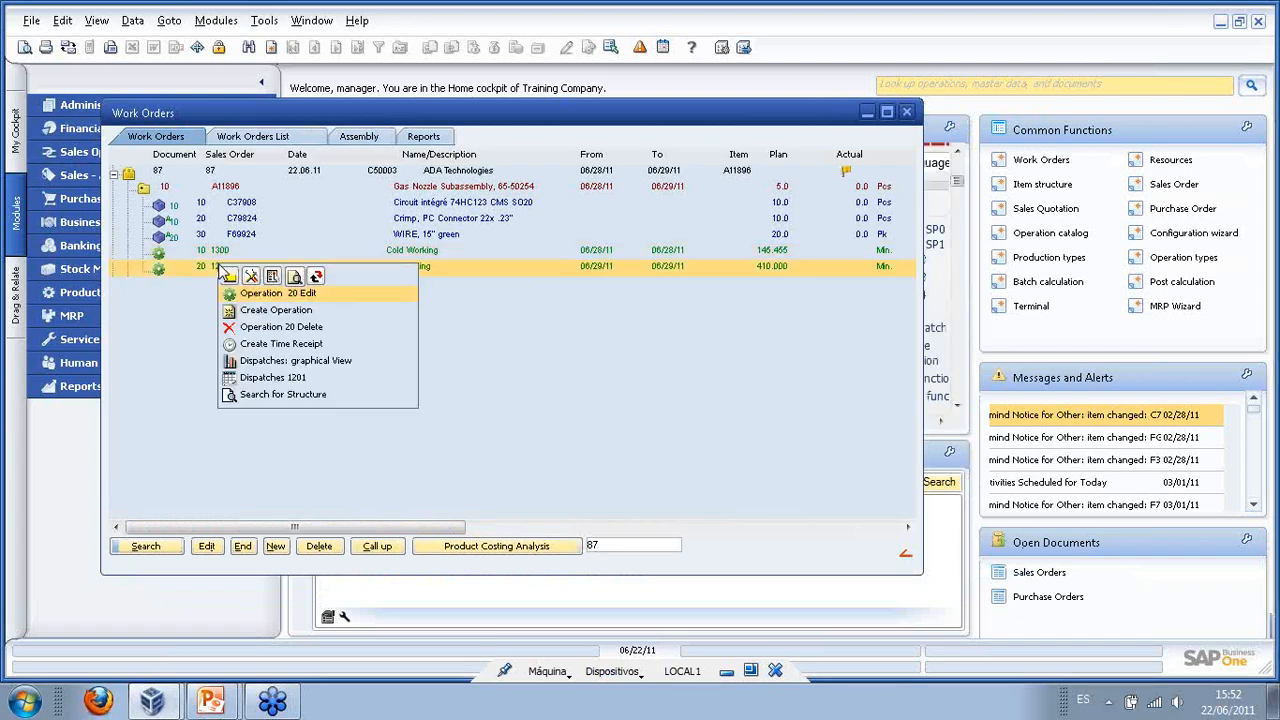
click(282, 380)
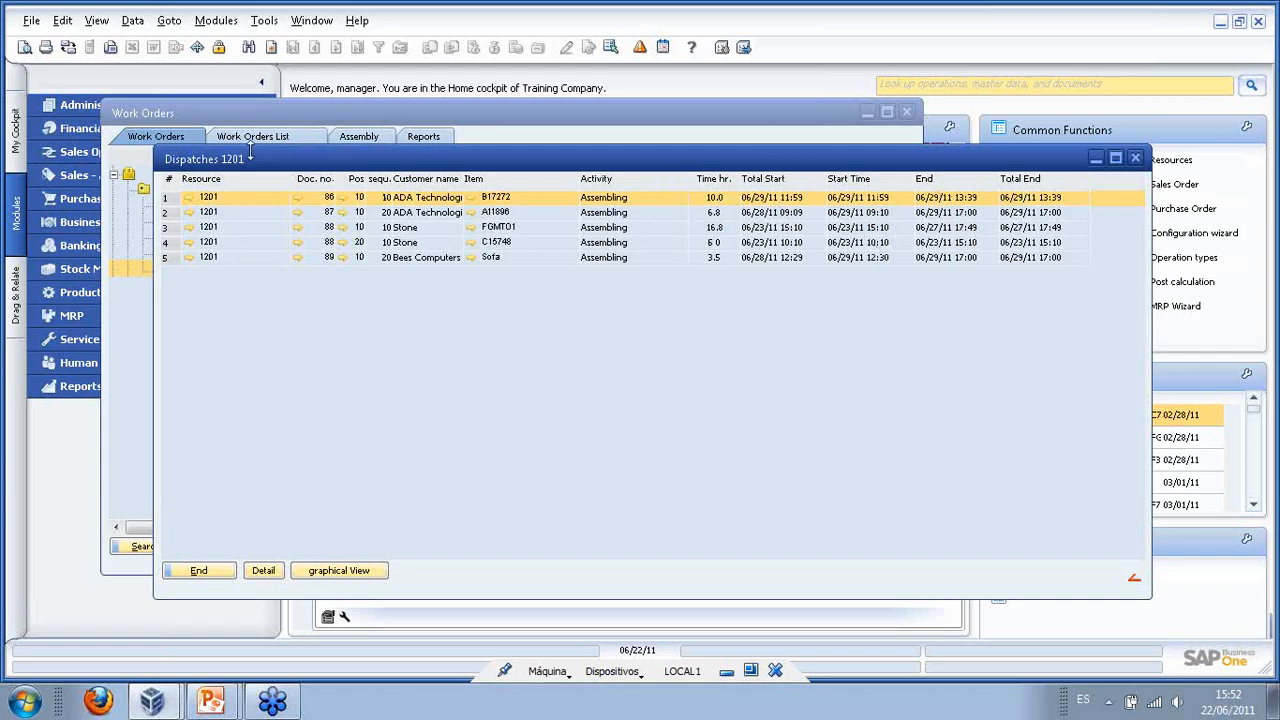
click(202, 572)
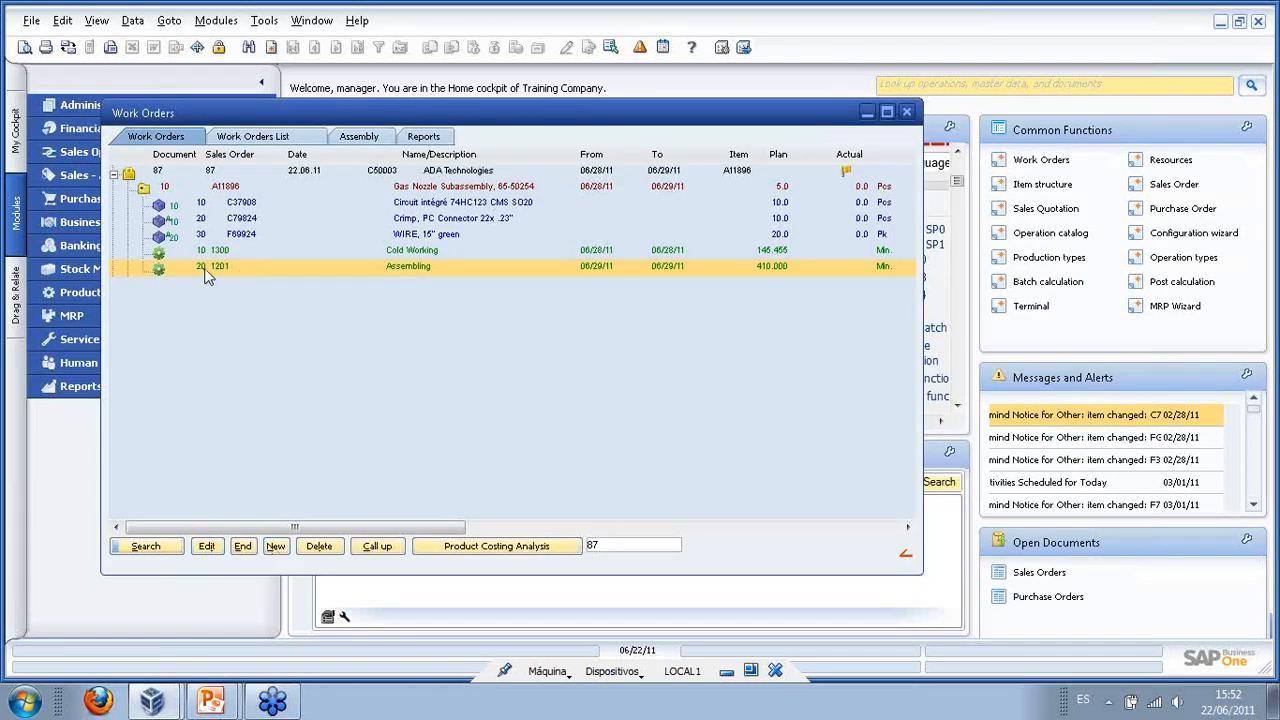
right_click(205, 270)
click(288, 383)
click(430, 260)
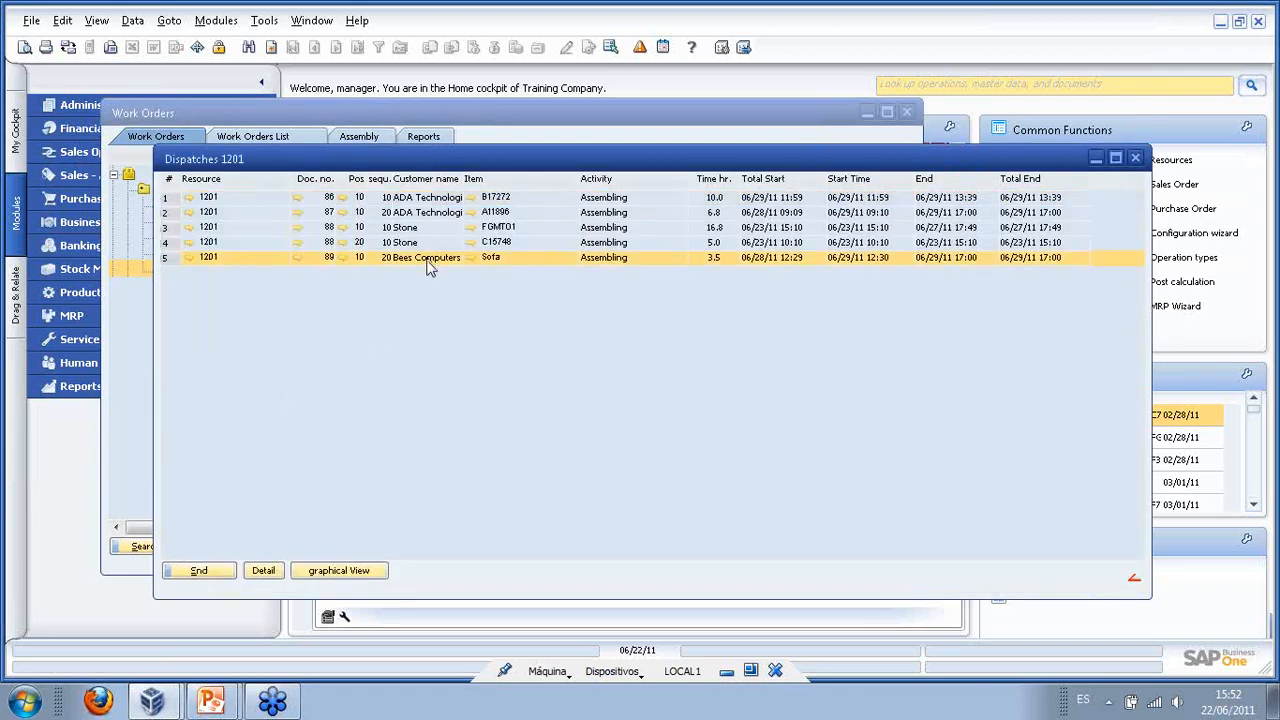
click(265, 572)
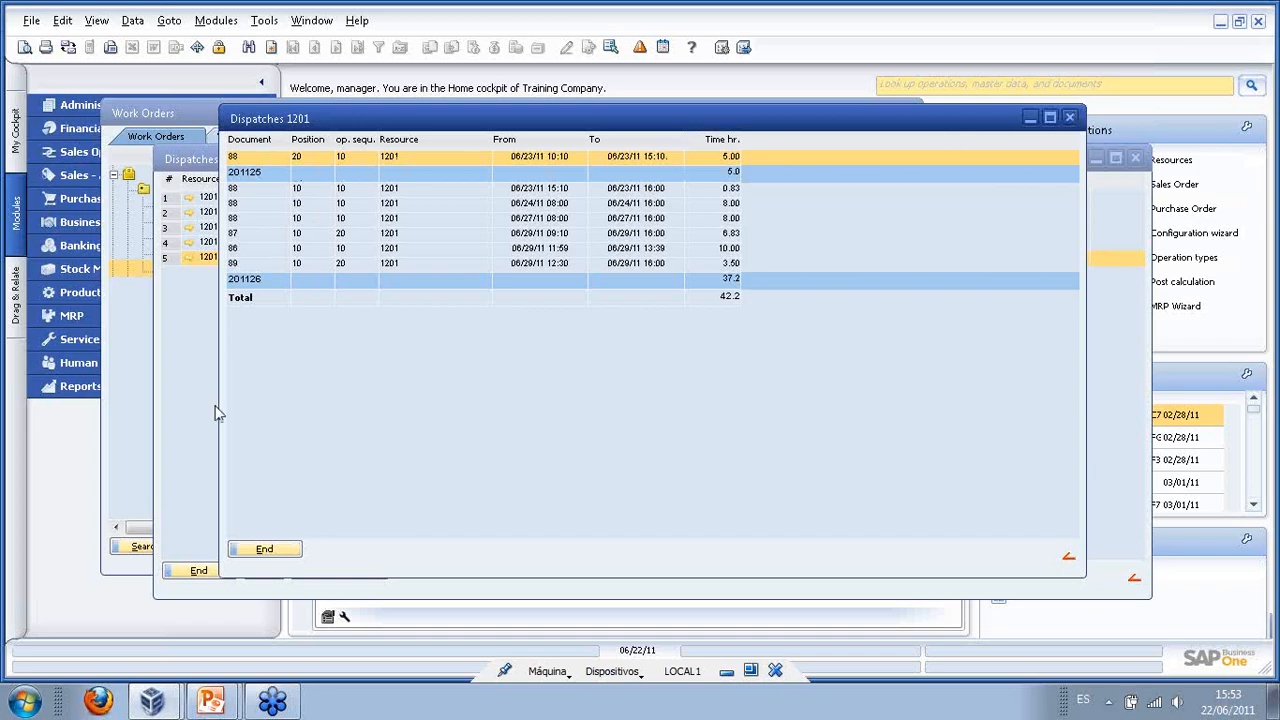
click(264, 550)
click(198, 494)
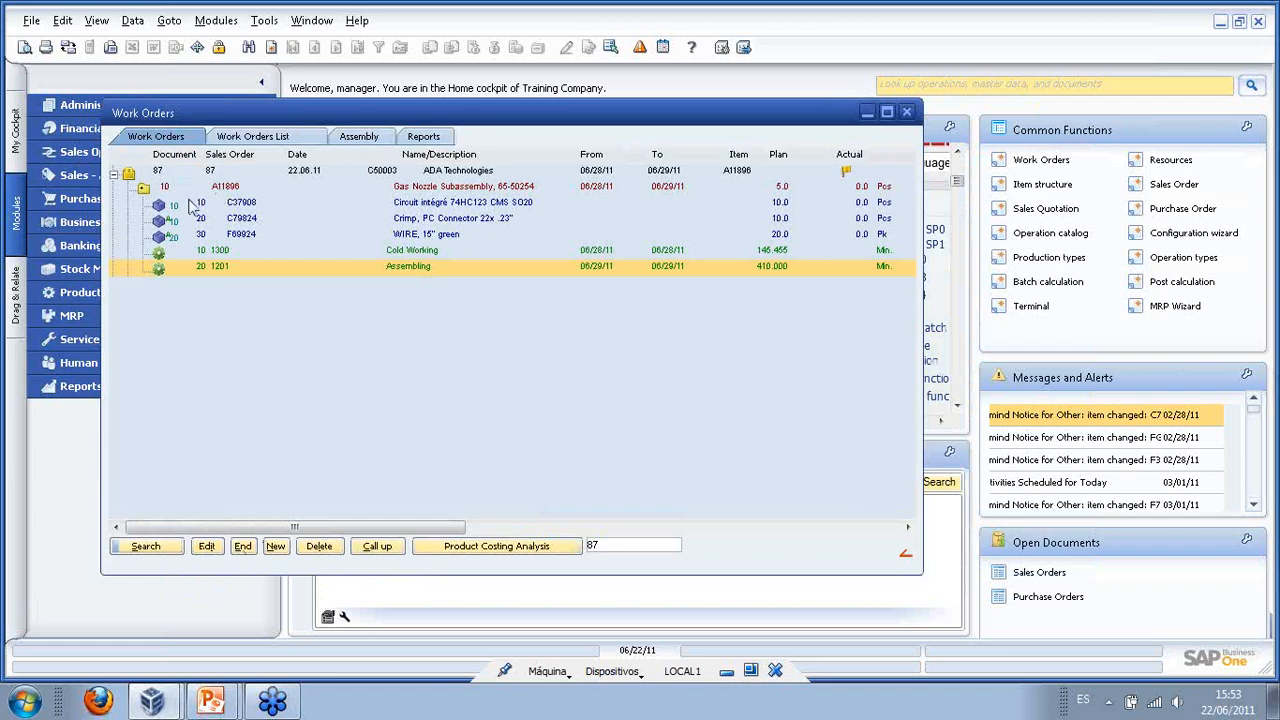
- Start a time receipt for Cold Working with the first listed employee
right_click(195, 254)
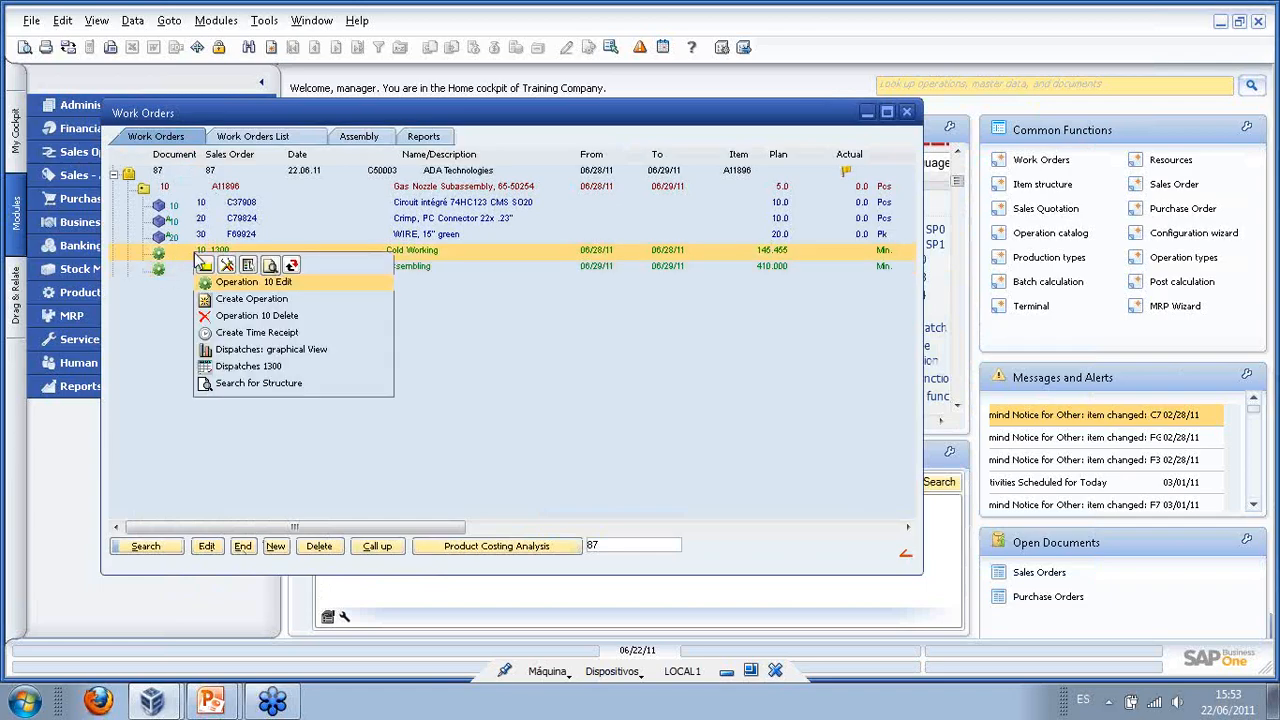
click(242, 336)
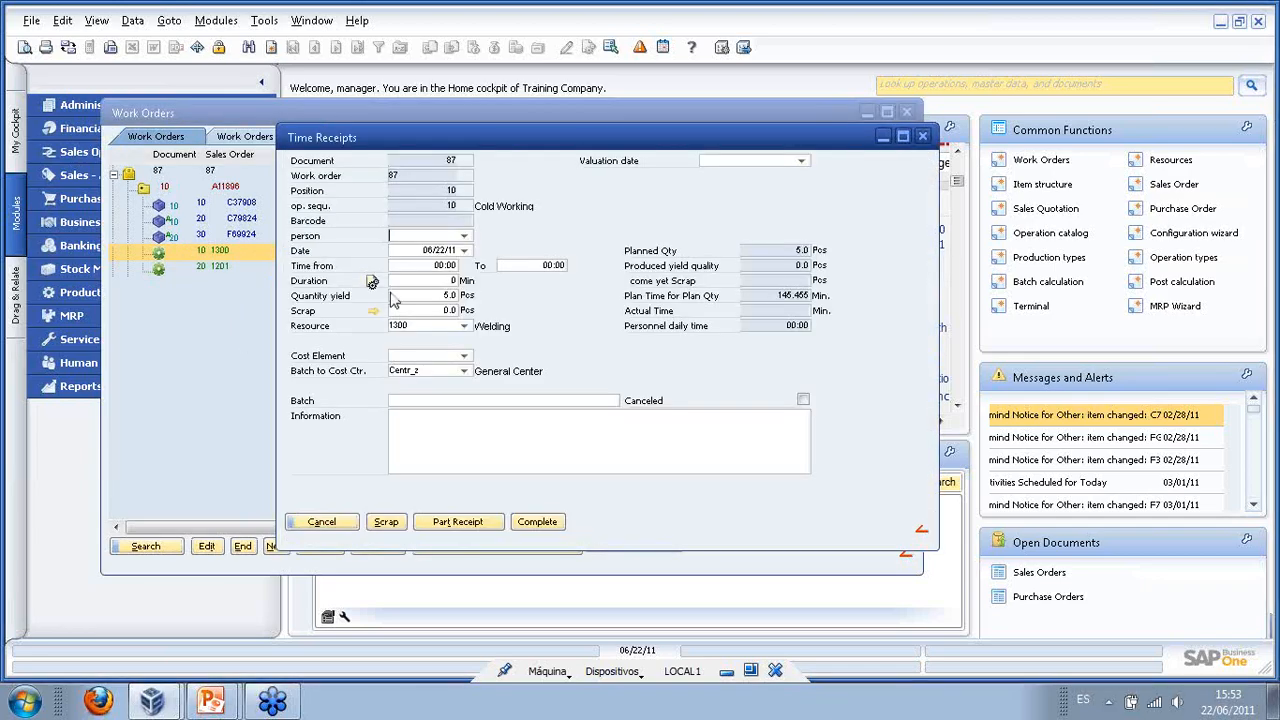
click(464, 238)
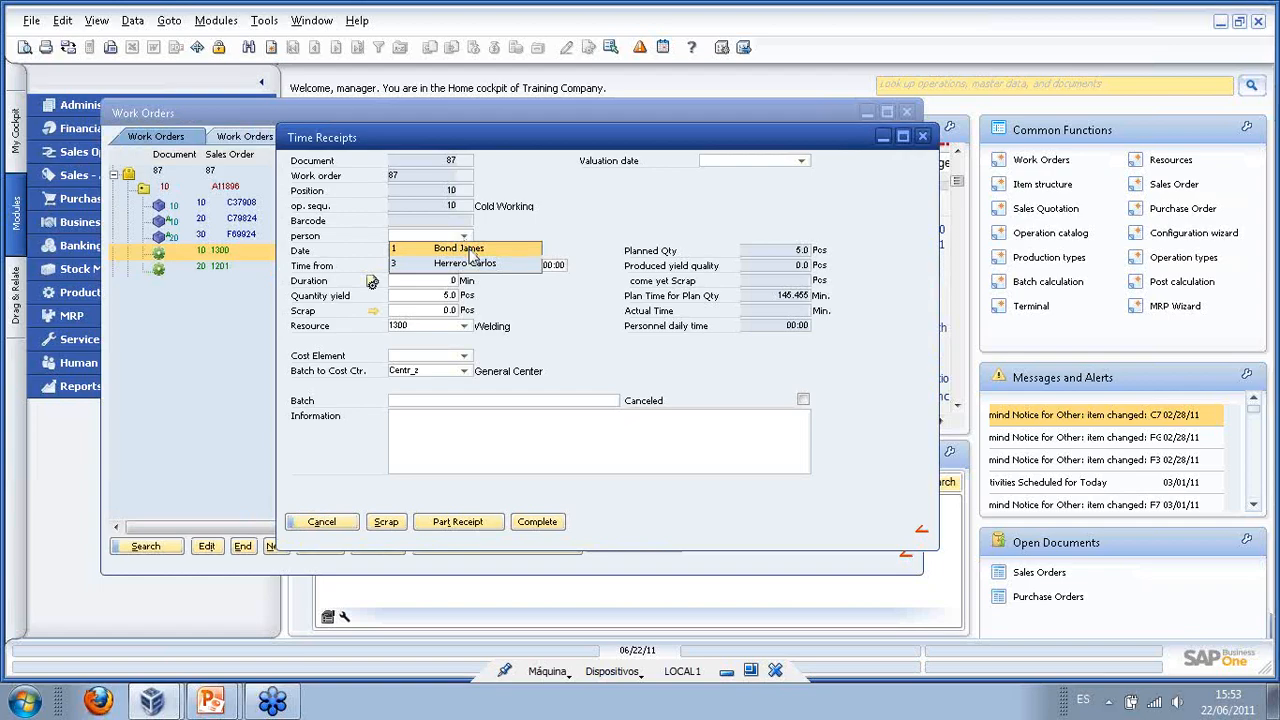
click(472, 250)
click(452, 282)
- Enter time 12:01 to 12:25 and quantity yield 5, then complete the receipt
click(455, 265)
text(12.01)
key(Tab)
text(1)
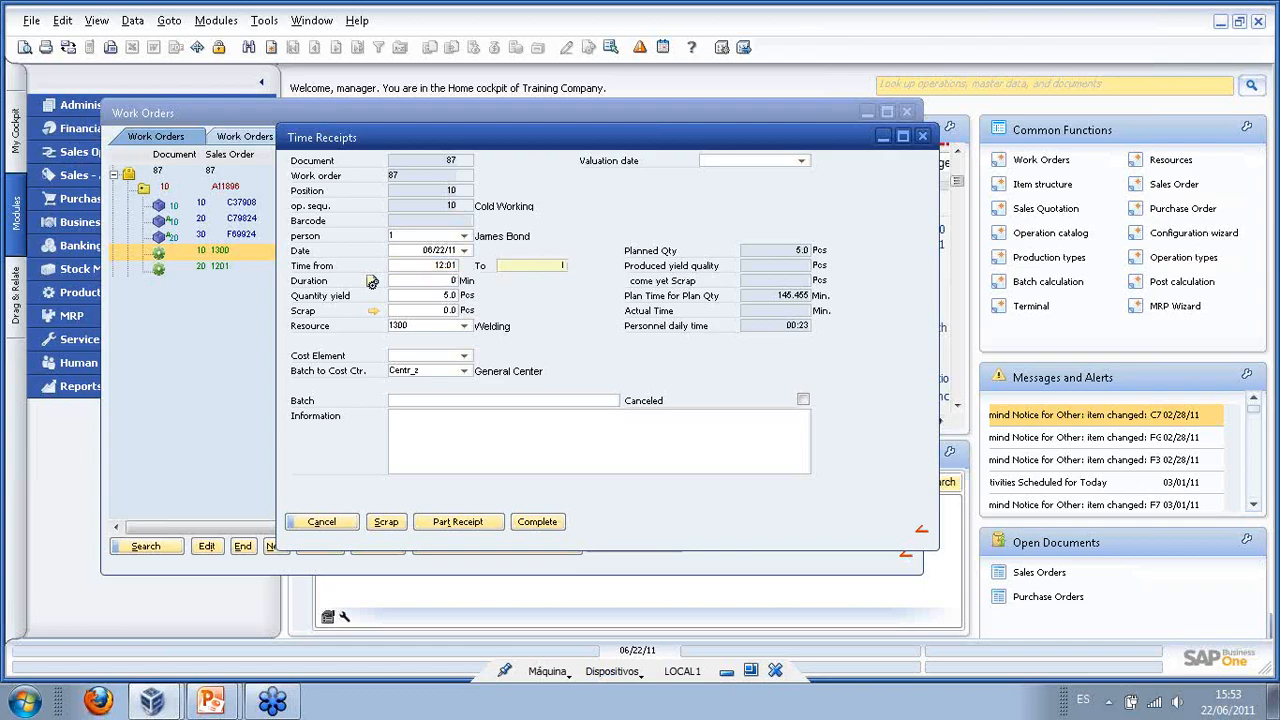
text(2.25)
key(Tab)
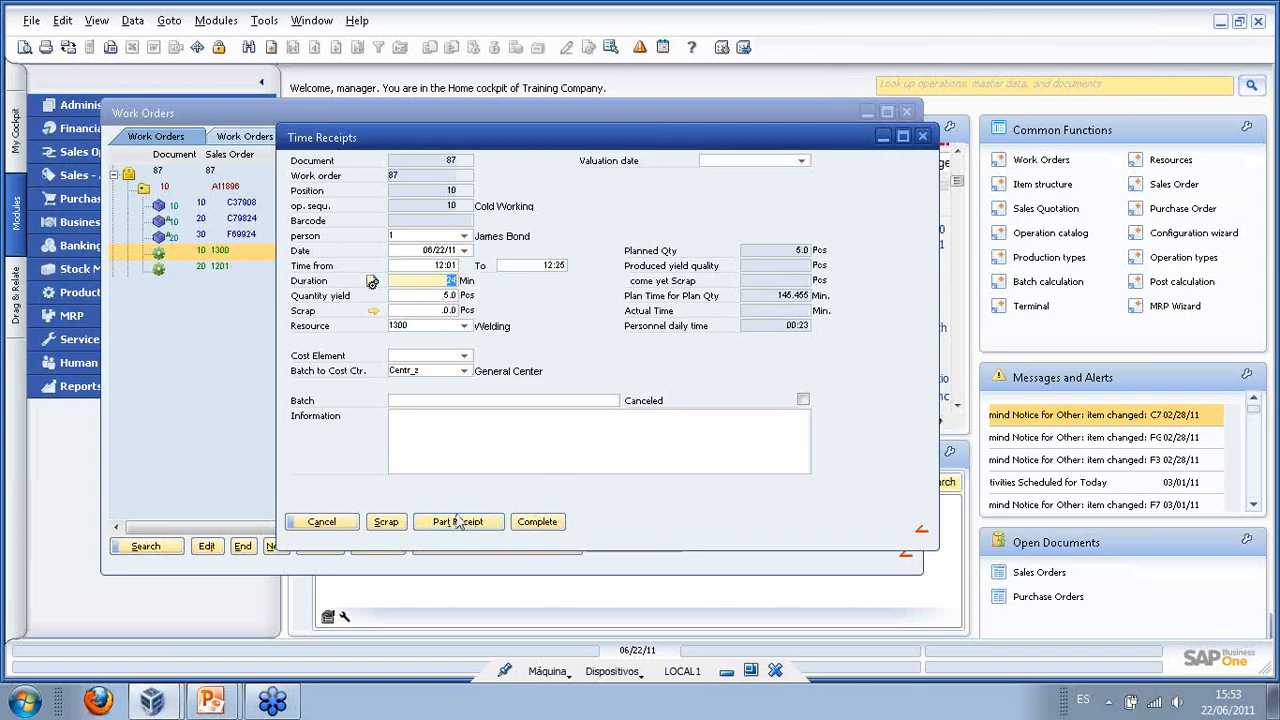
click(448, 298)
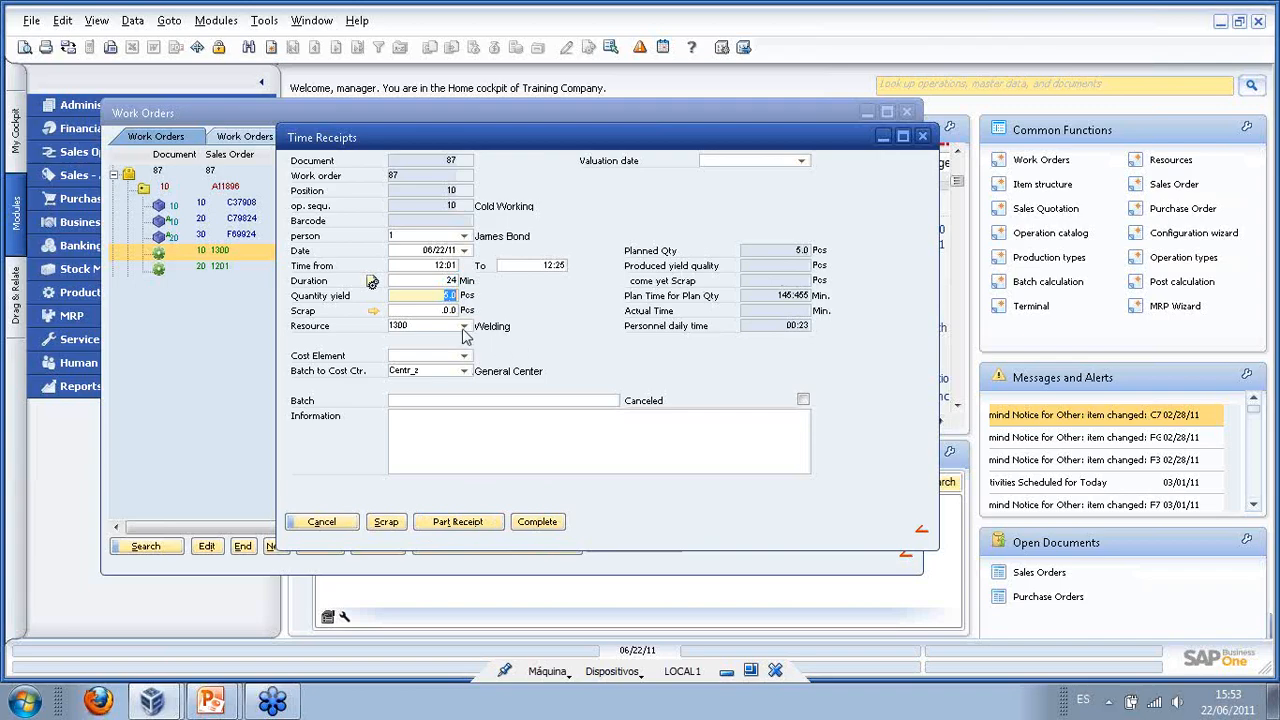
text(3)
click(450, 309)
click(450, 297)
text(5)
click(555, 528)
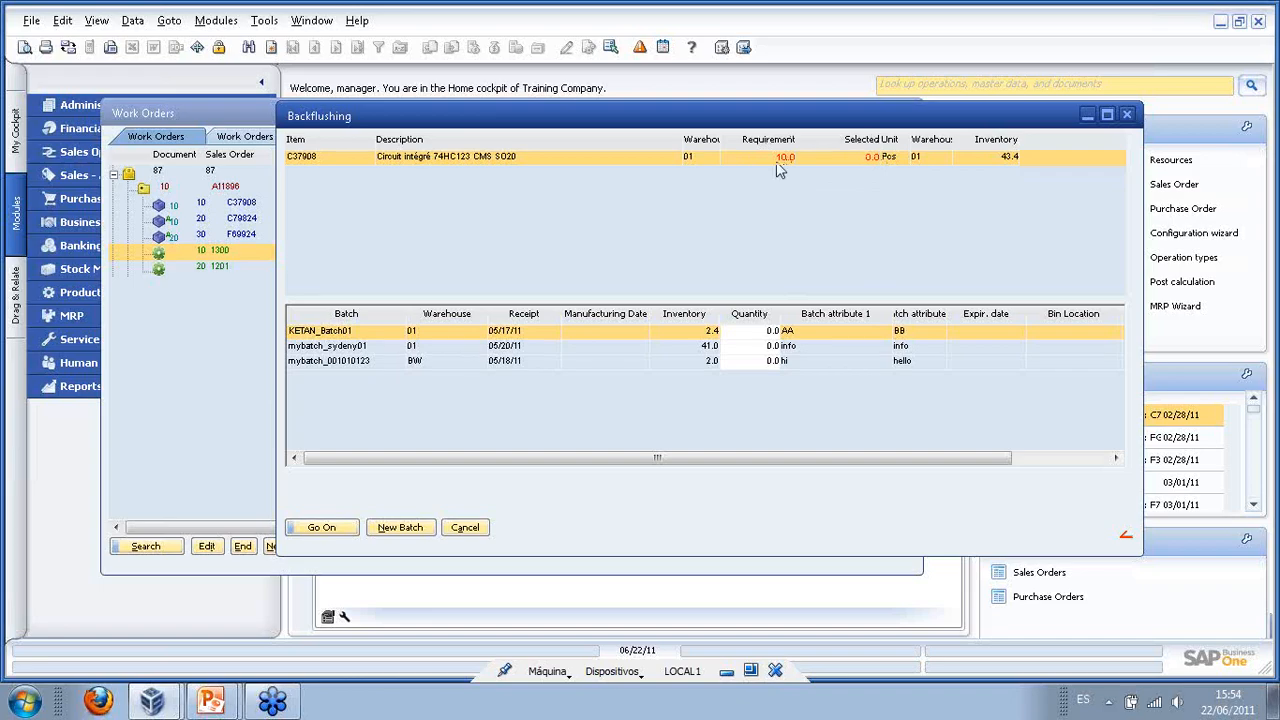
- Assign 10 Pcs of C37908 from batch mybatch_sydeny01 and post the backflushing
double_click(377, 349)
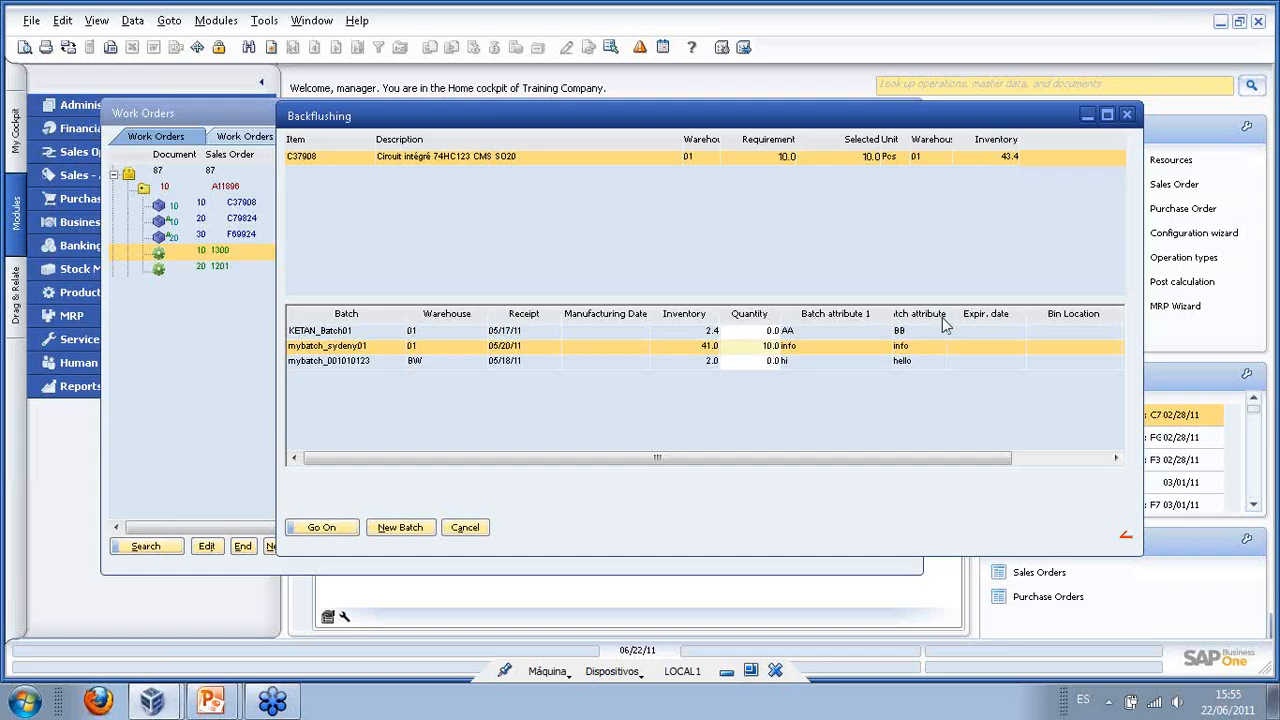
drag(948, 314, 976, 314)
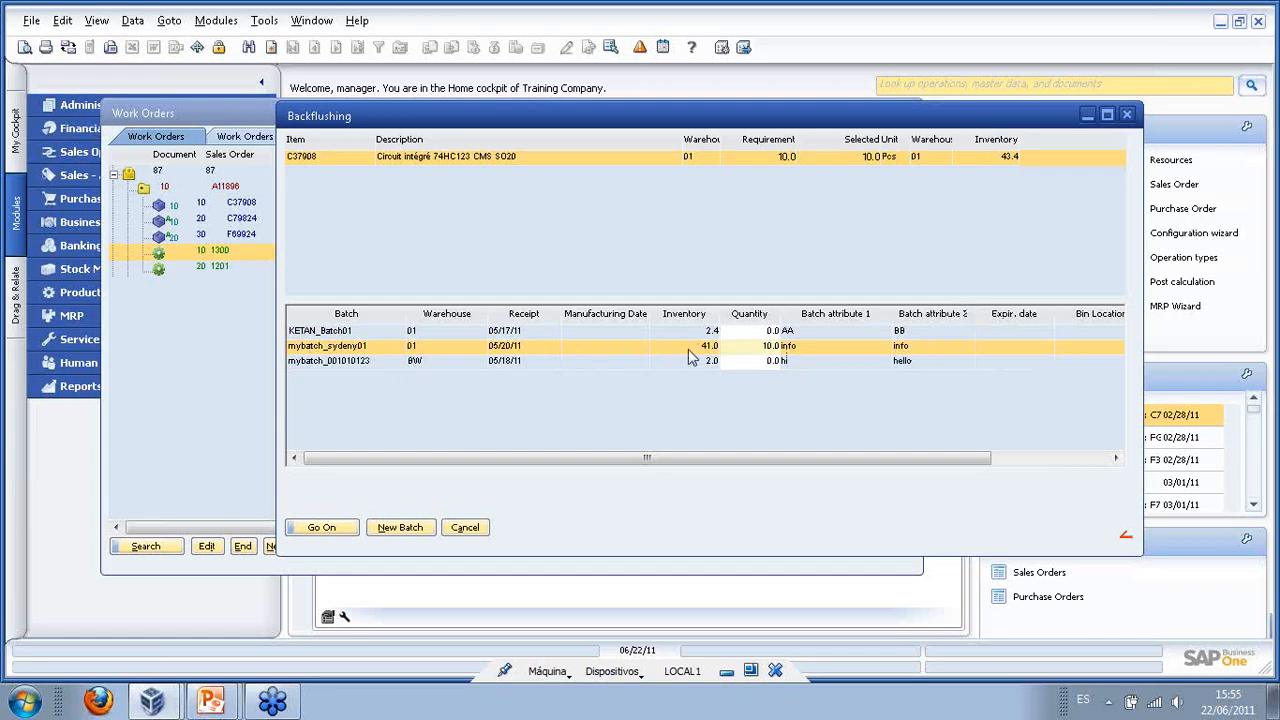
click(322, 527)
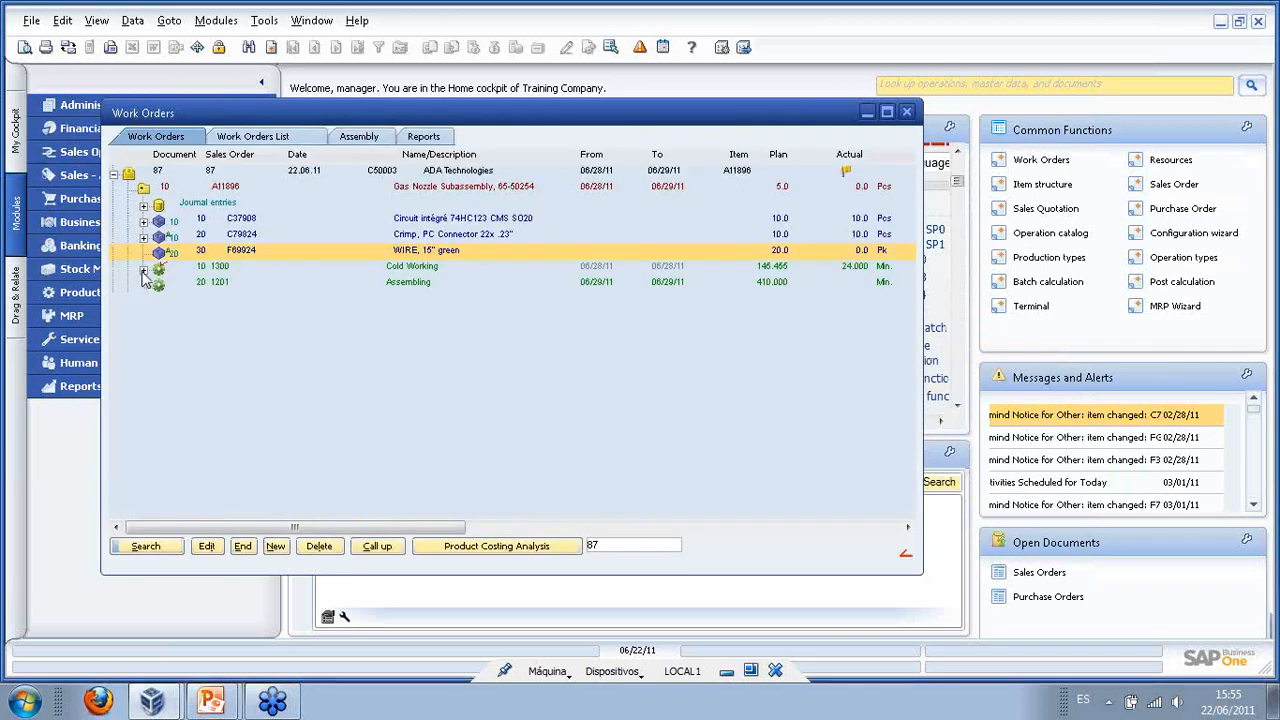
- Expand Cold Working's booked time and components C37908 and C79824
click(143, 270)
click(244, 284)
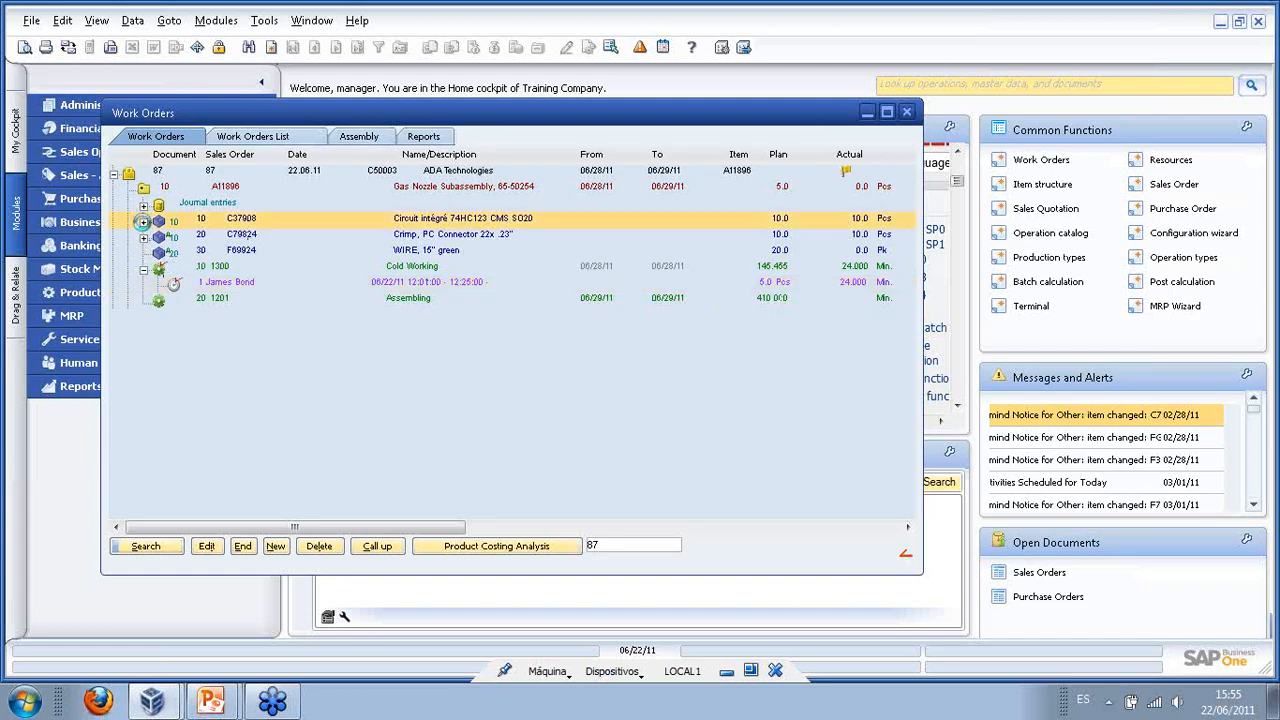
click(143, 221)
click(143, 253)
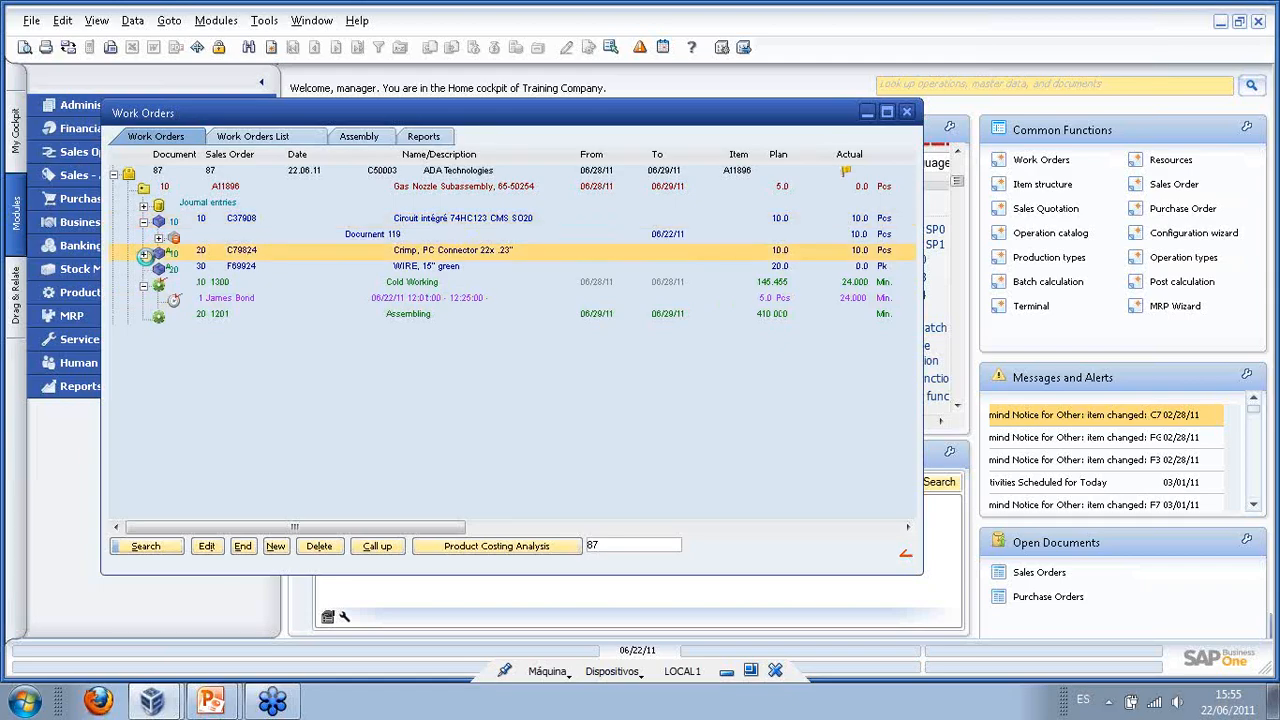
- View Goods Issue document 119 and close it
double_click(261, 240)
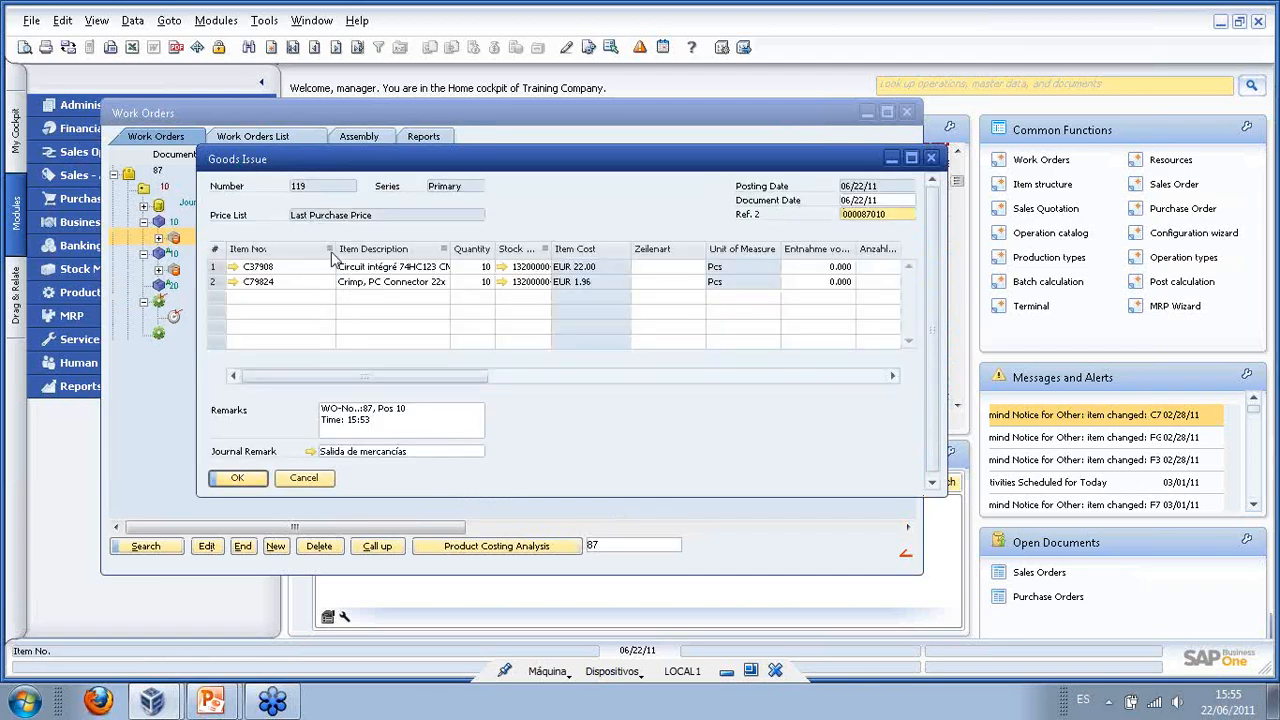
click(378, 421)
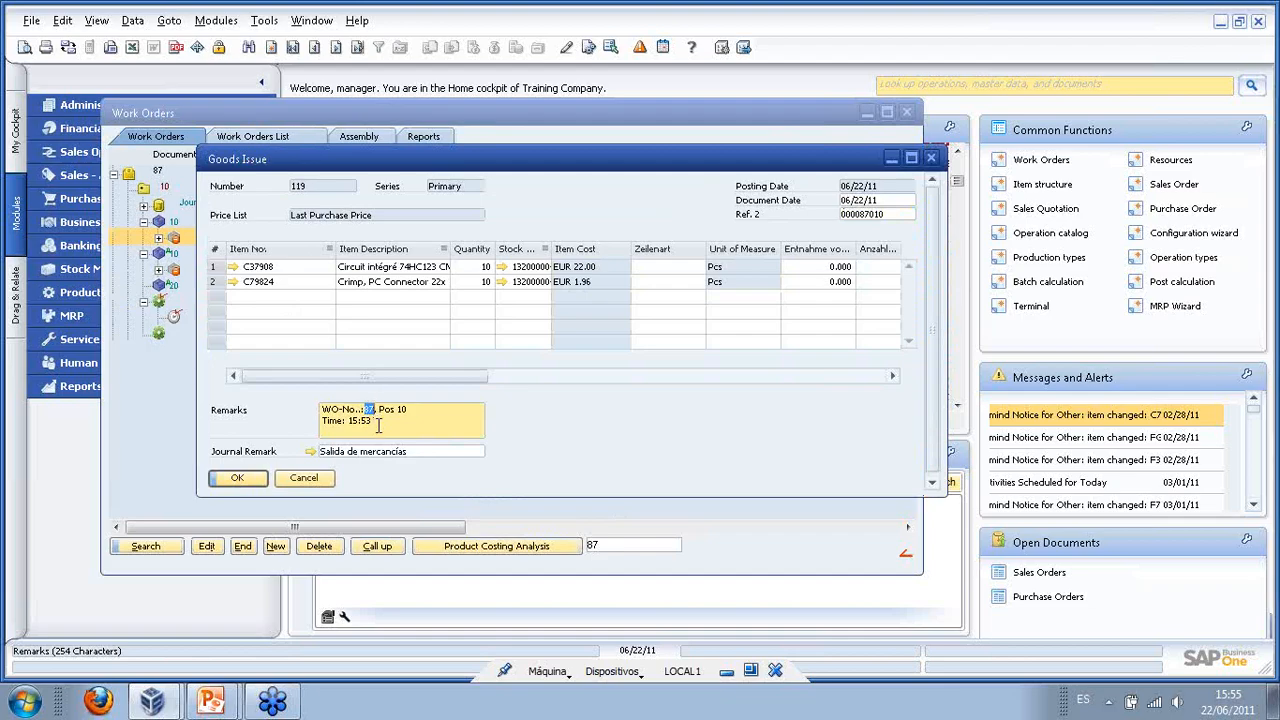
drag(378, 424, 346, 426)
click(231, 478)
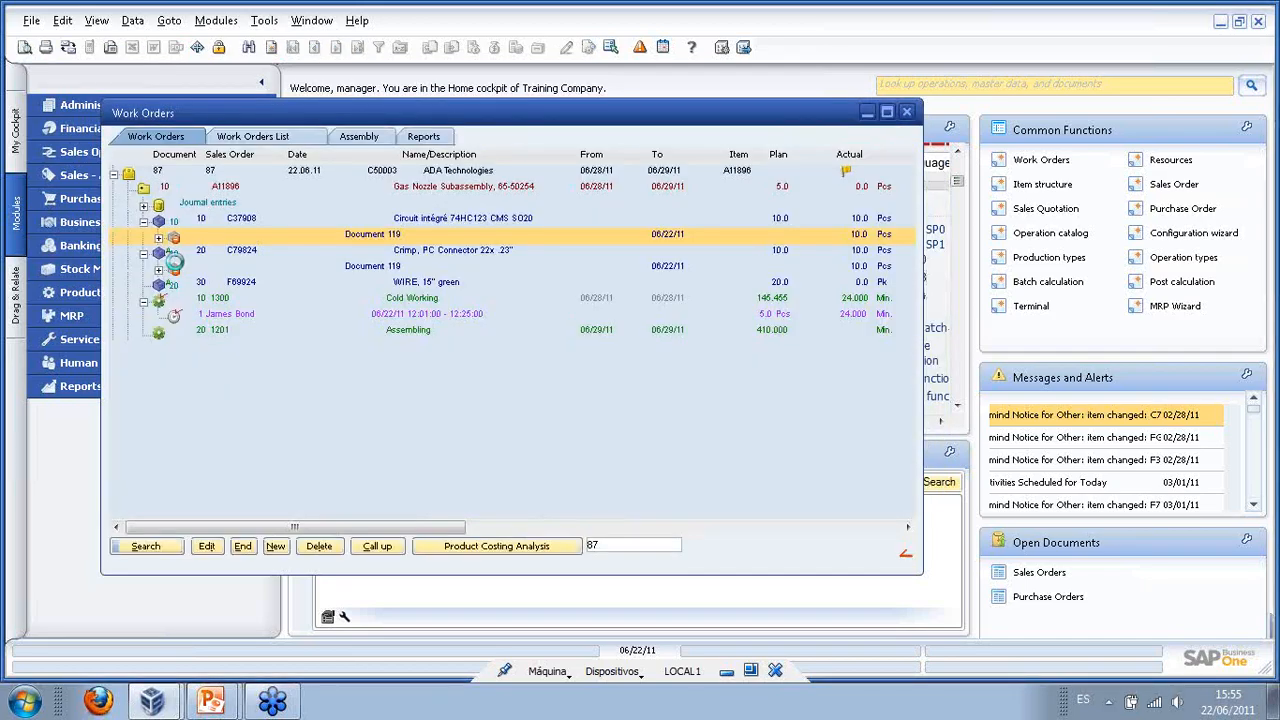
- Expand Document 119 to its mybatch_sydeny01 batch line, then collapse the C37908 and C79824 lines
click(158, 239)
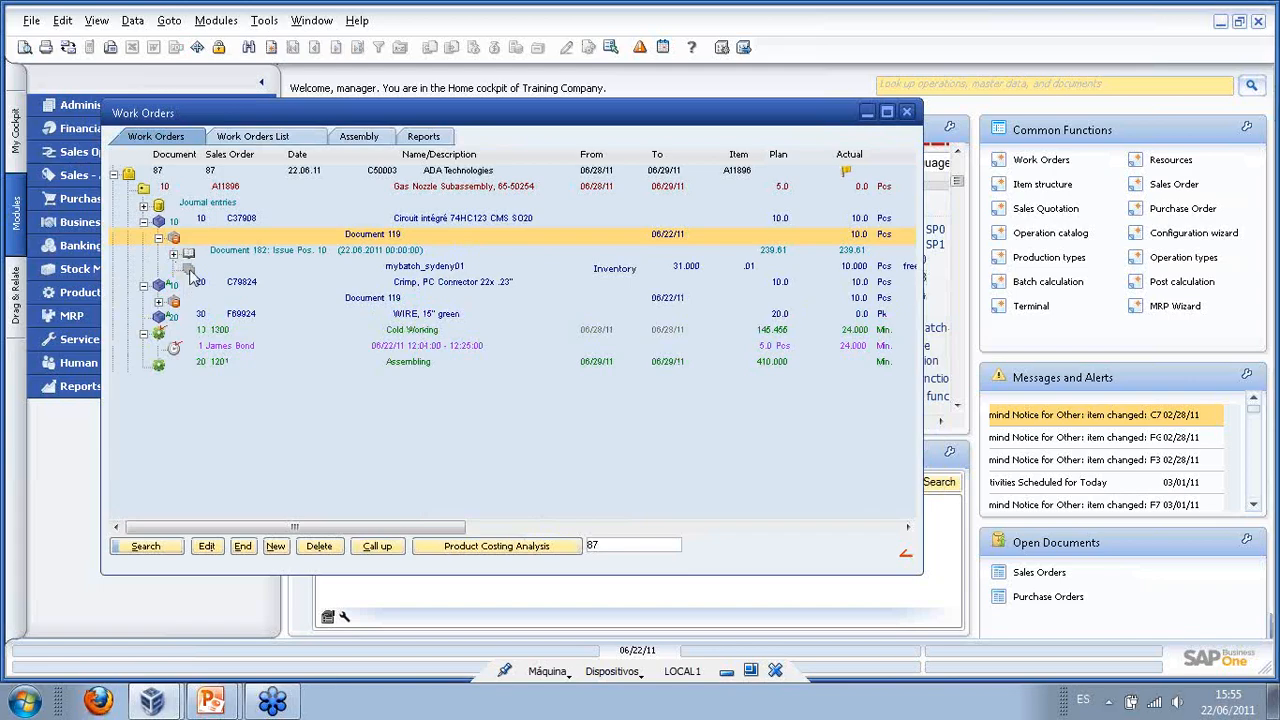
click(379, 271)
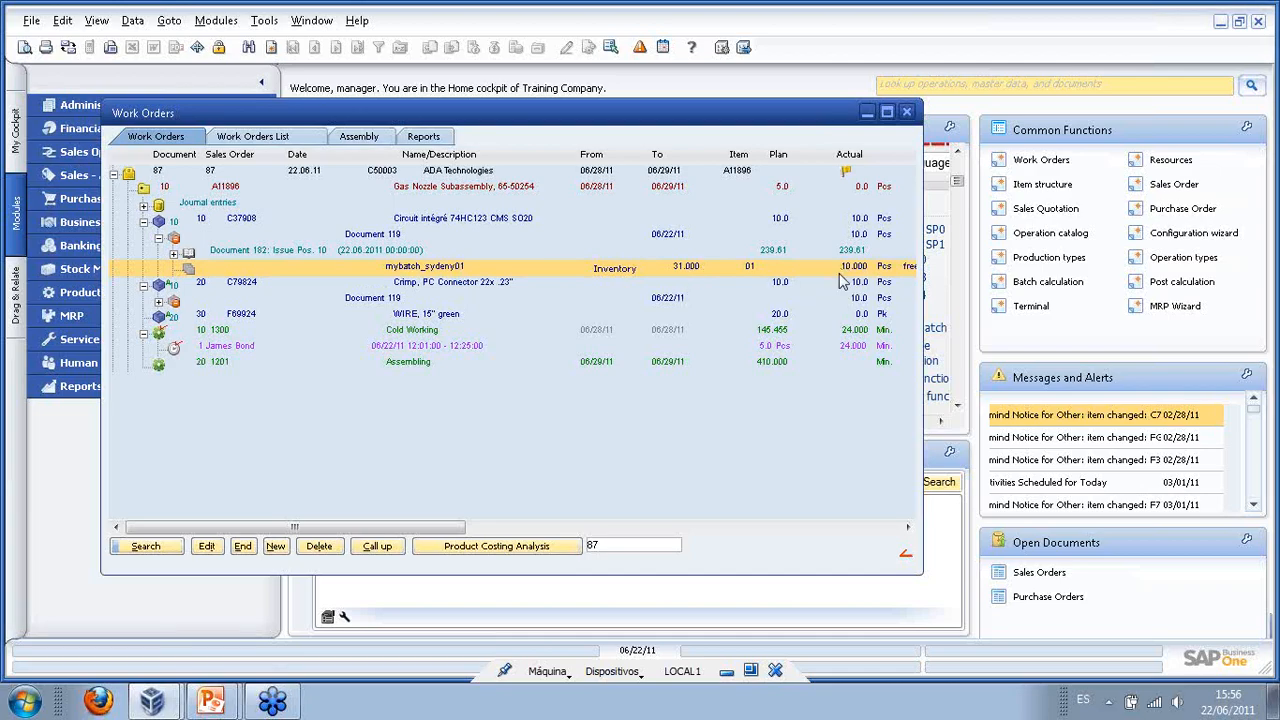
drag(460, 528, 376, 526)
click(144, 222)
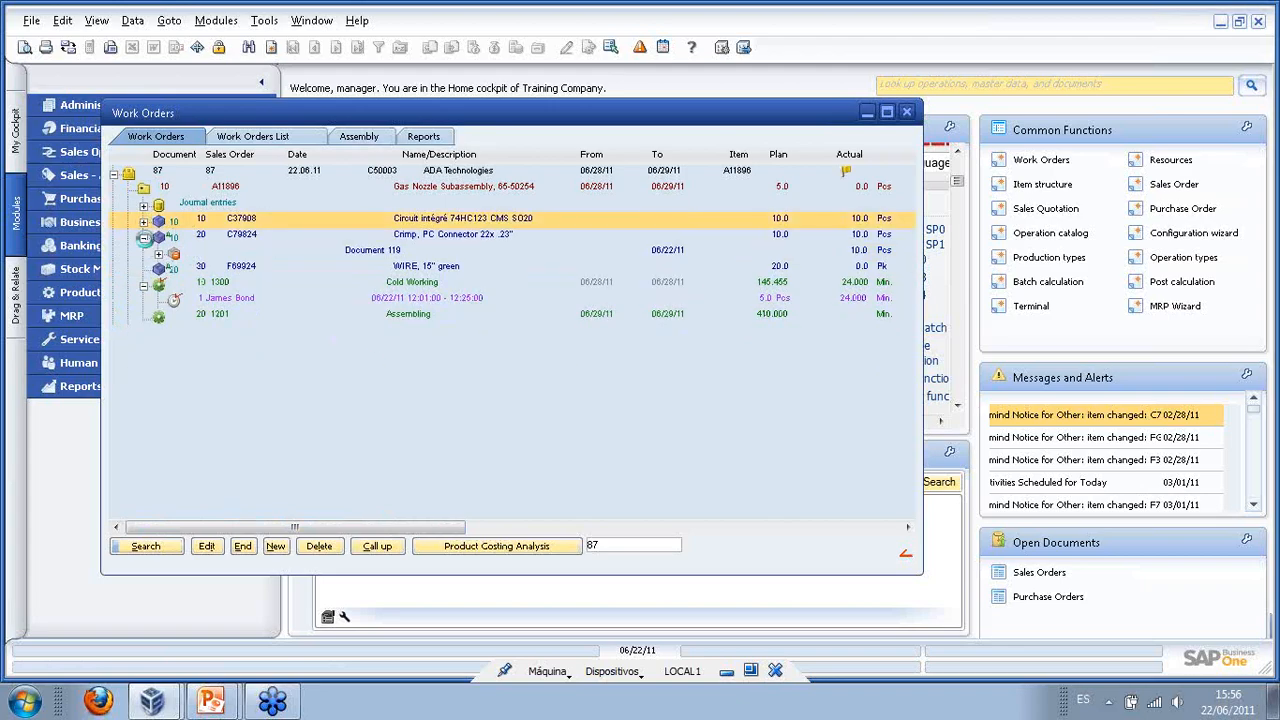
click(143, 237)
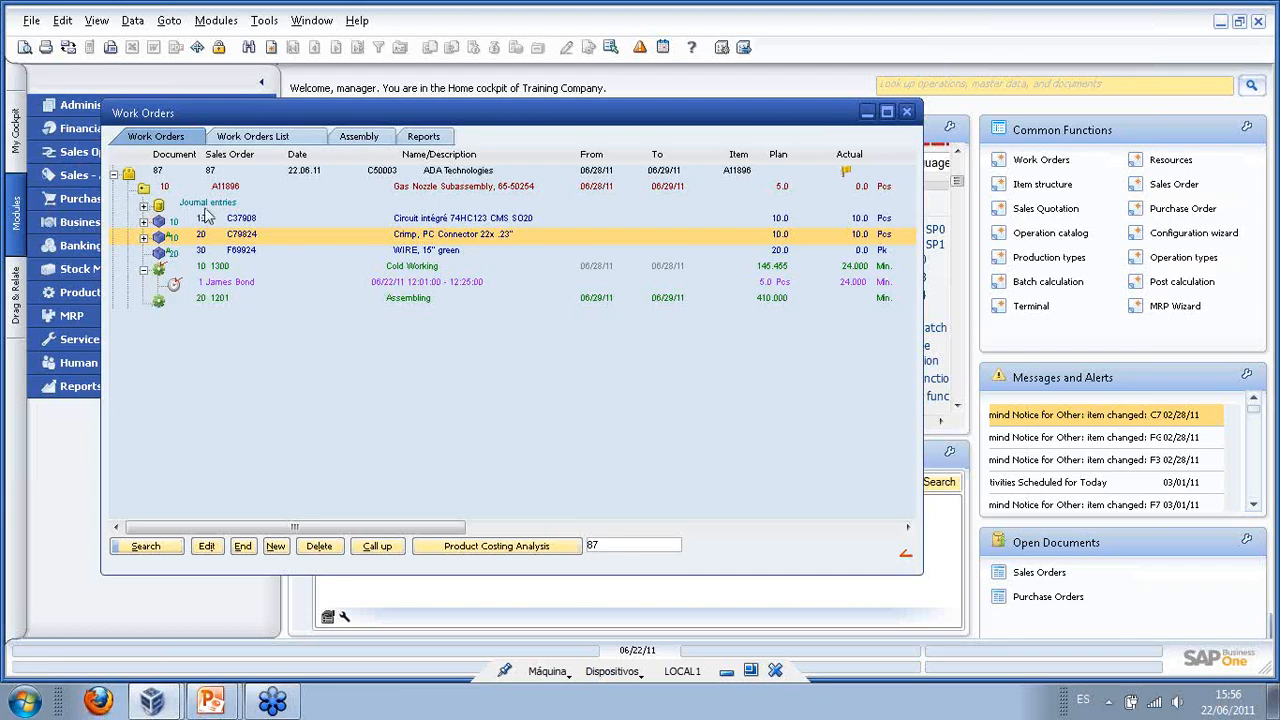
- Expand the Journal entries node through Document 182 down to journal entry 309
click(200, 204)
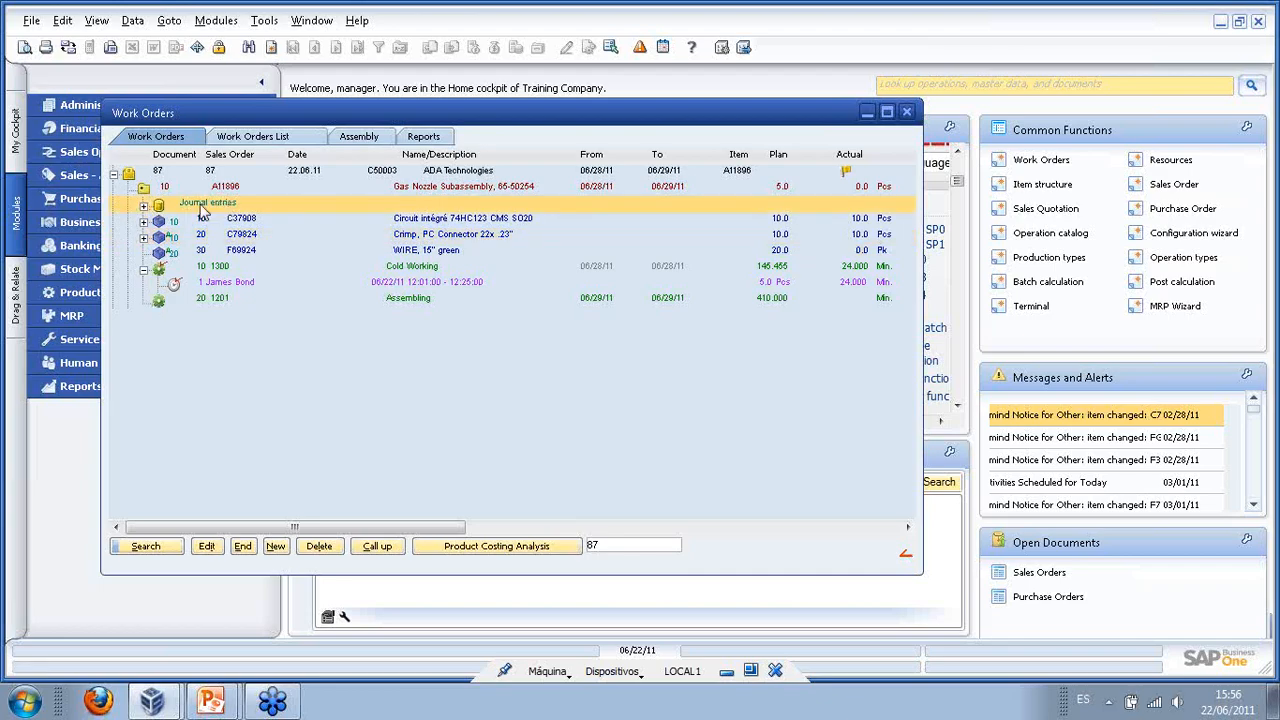
click(144, 207)
click(158, 221)
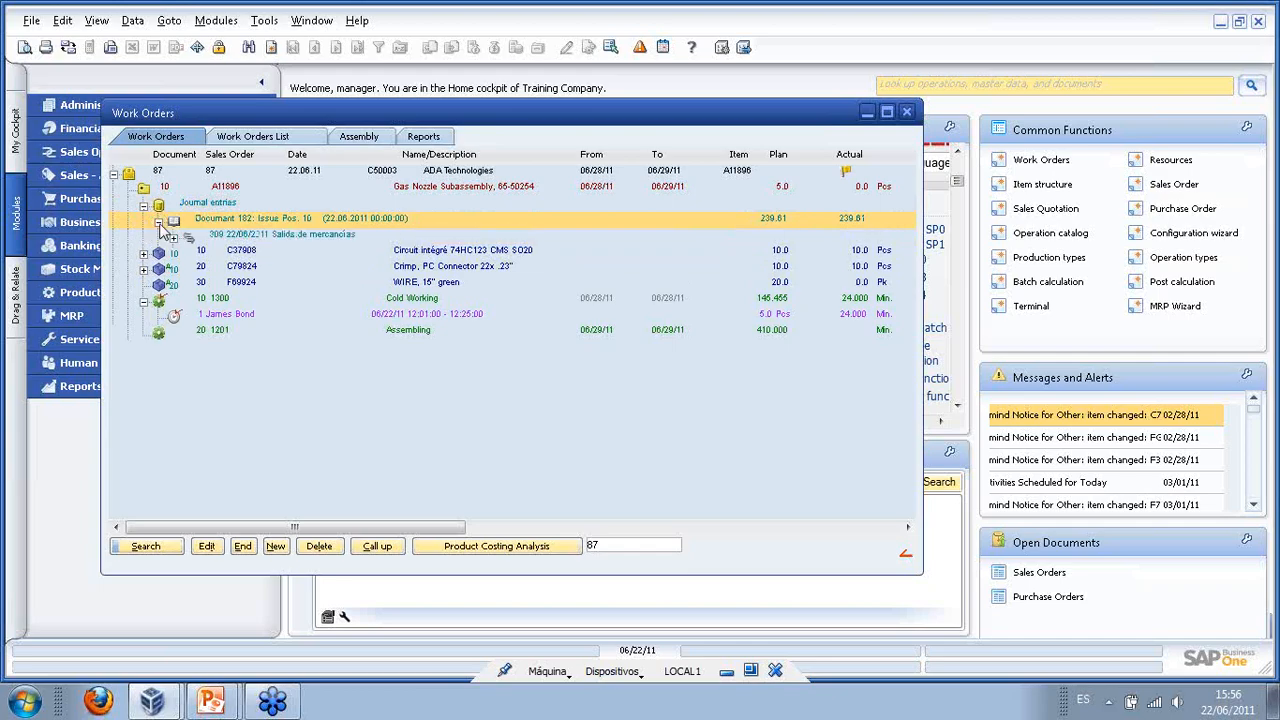
click(173, 240)
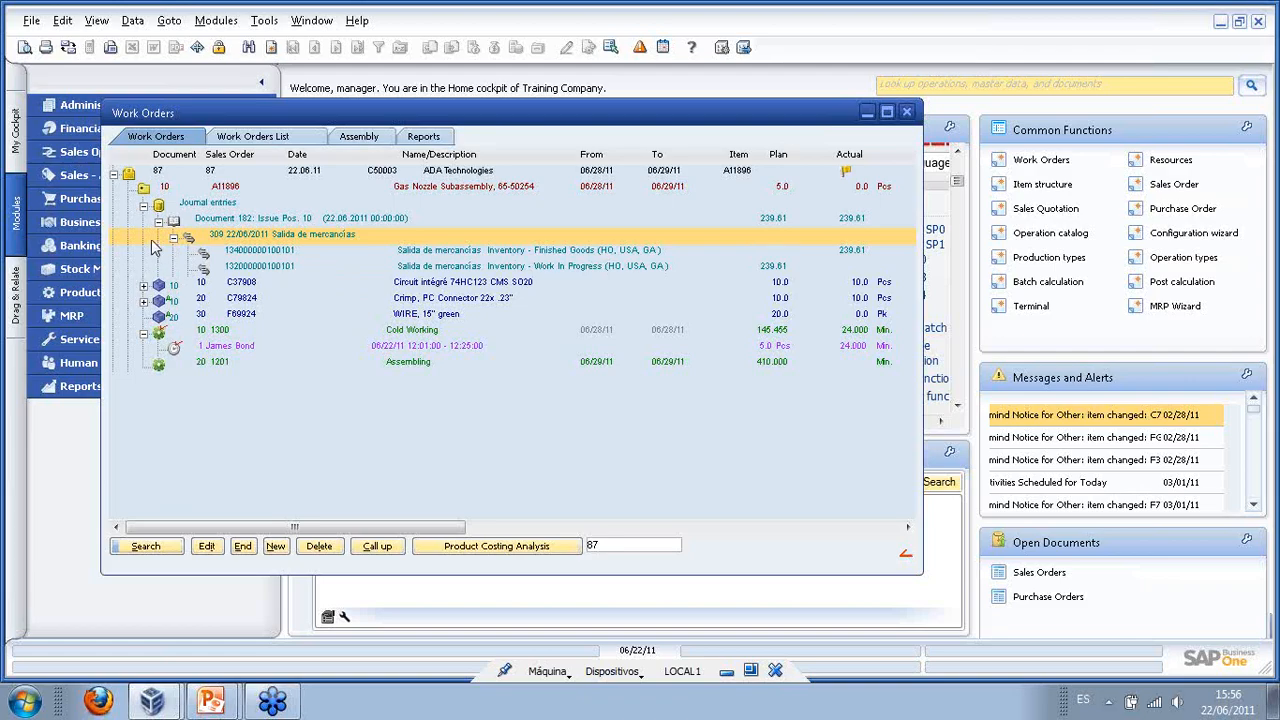
- Collapse the Journal entries and Cold Working nodes and select work order 87
click(143, 207)
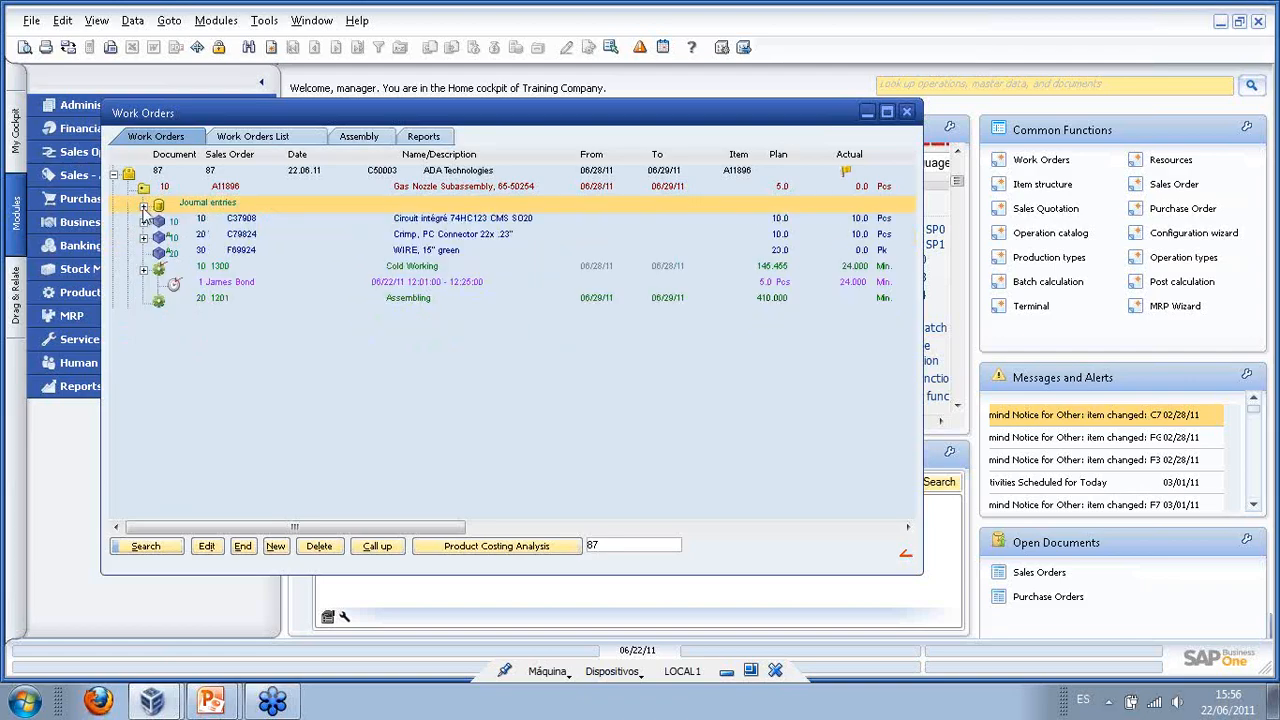
click(143, 270)
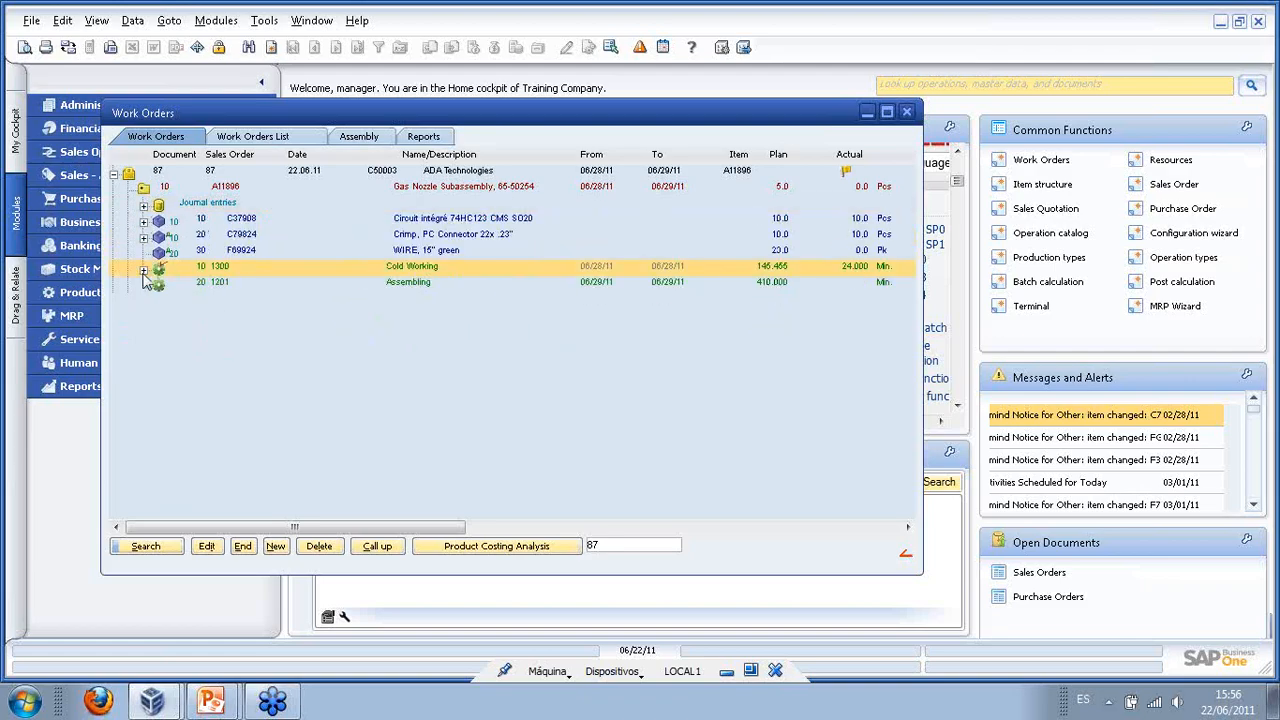
right_click(212, 284)
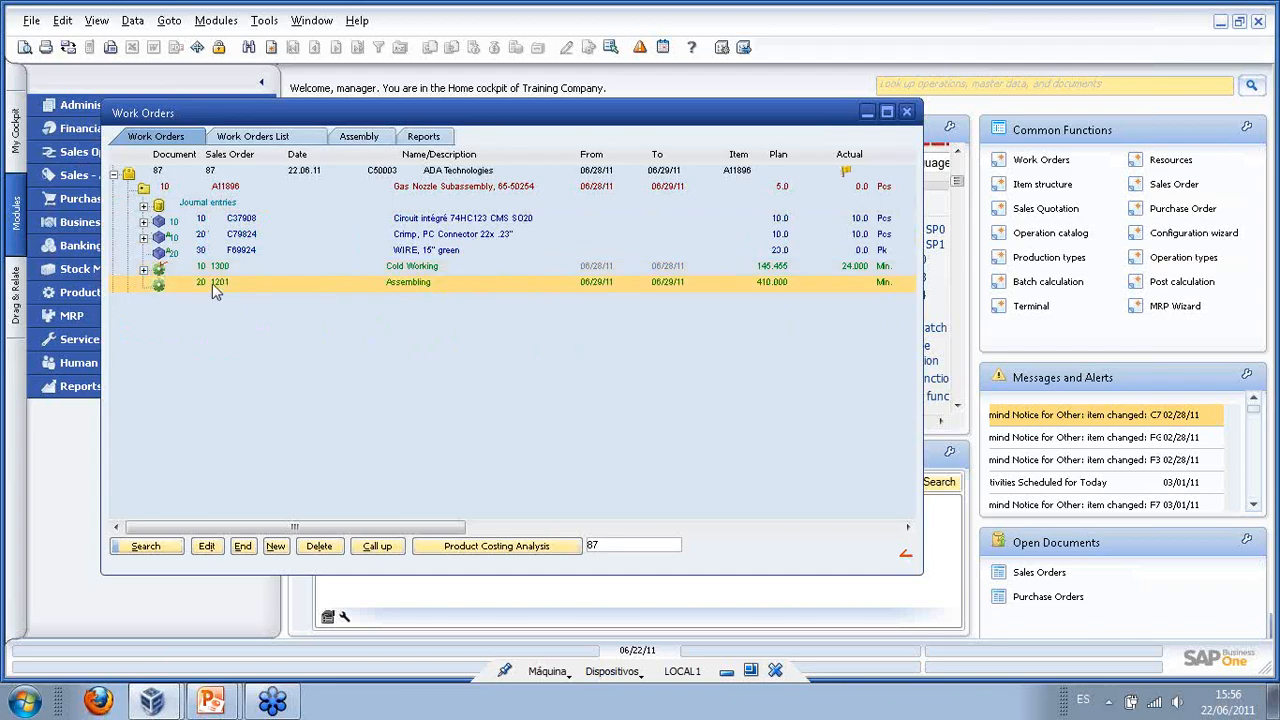
click(170, 311)
click(168, 174)
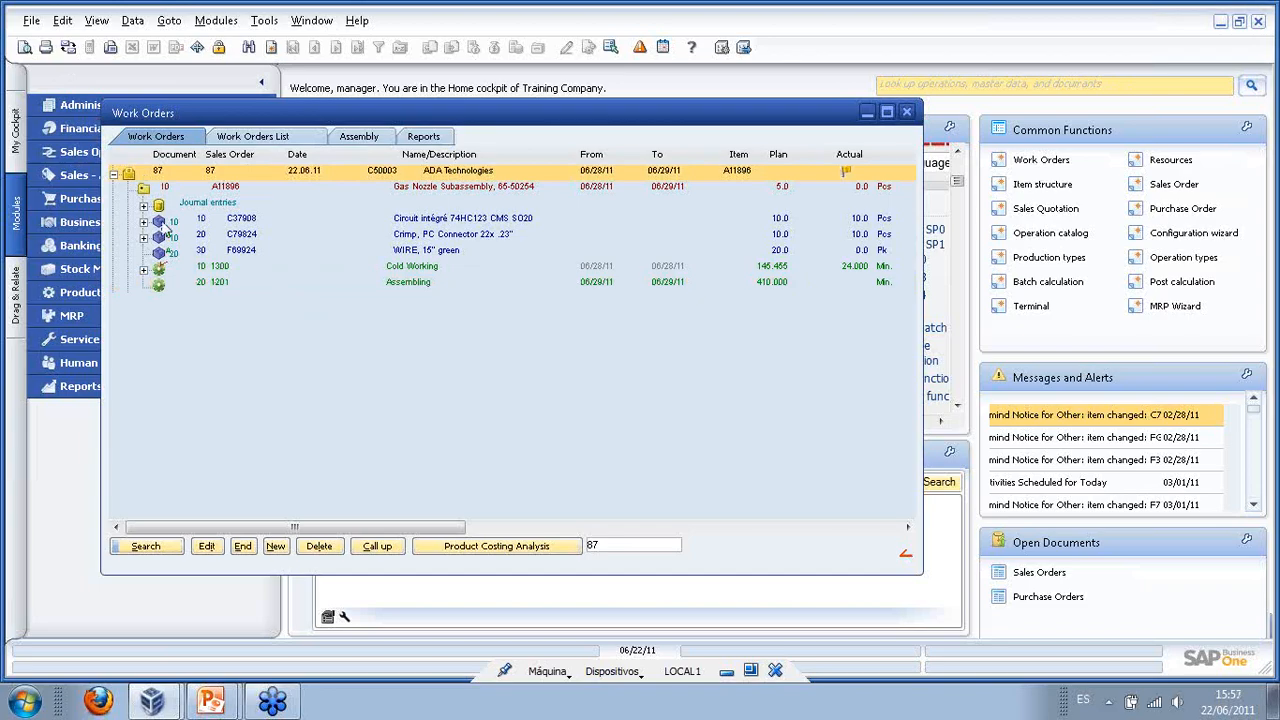
click(22, 47)
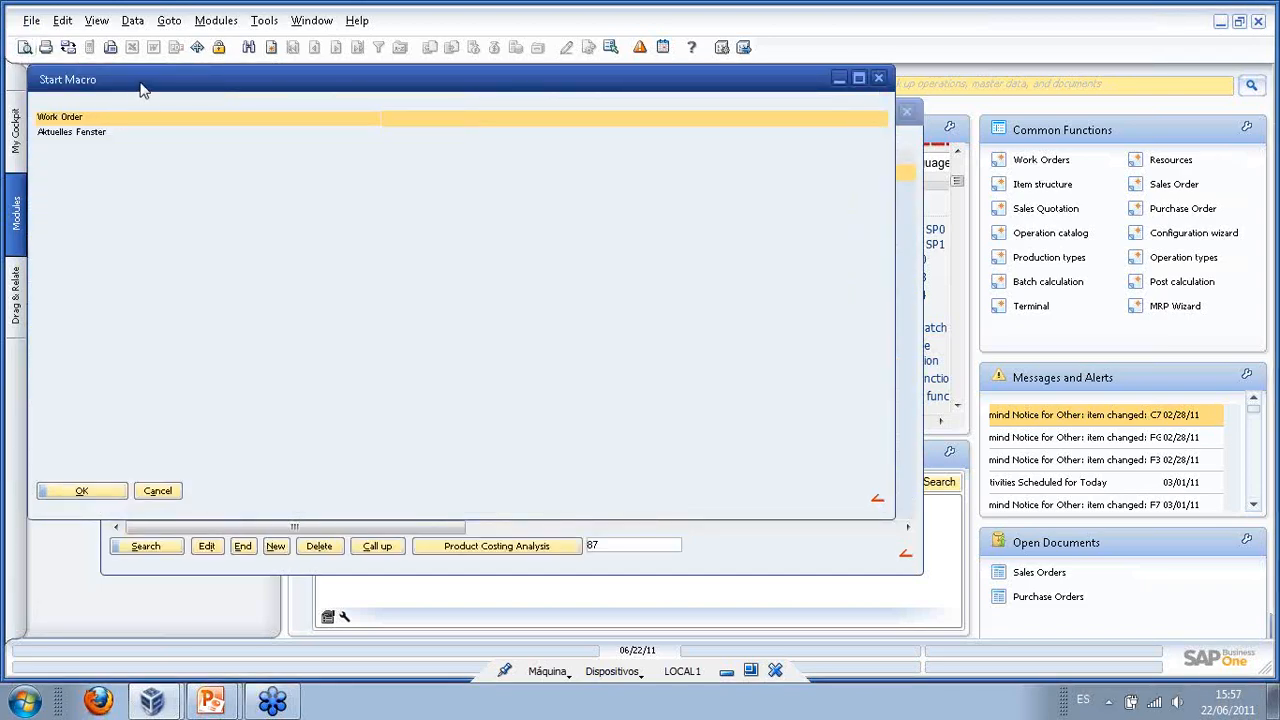
drag(140, 82, 290, 128)
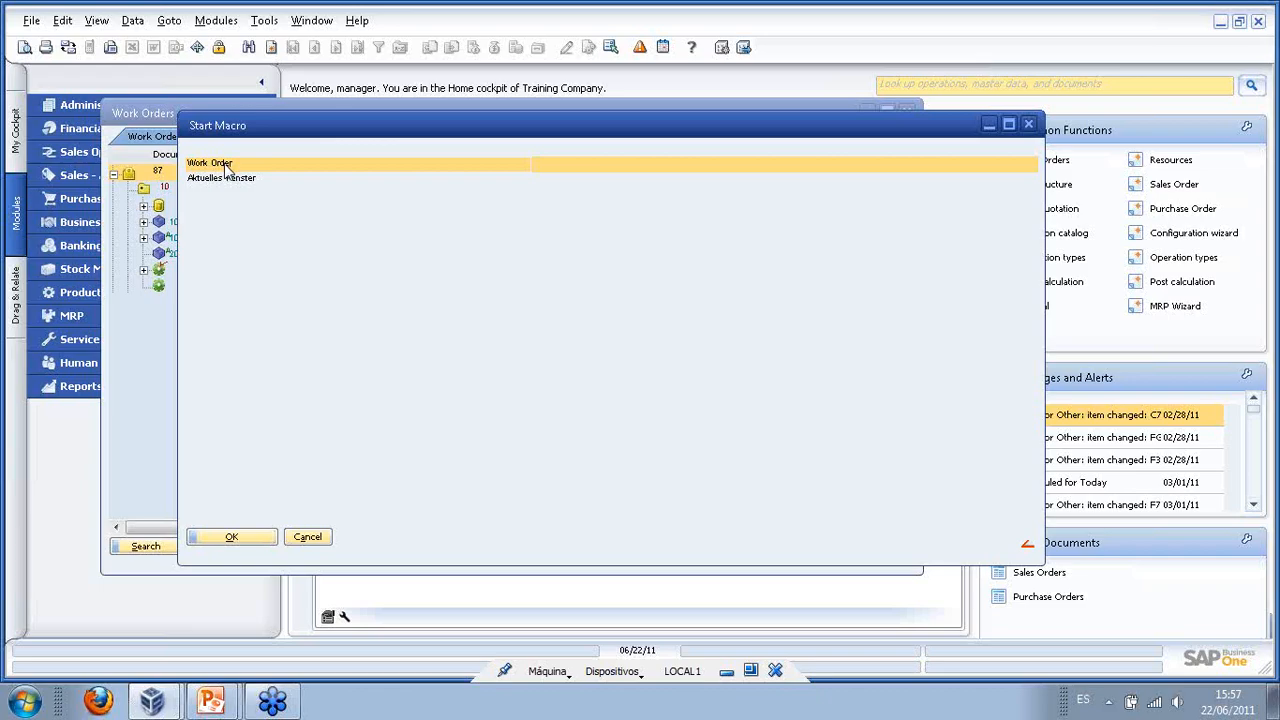
click(248, 537)
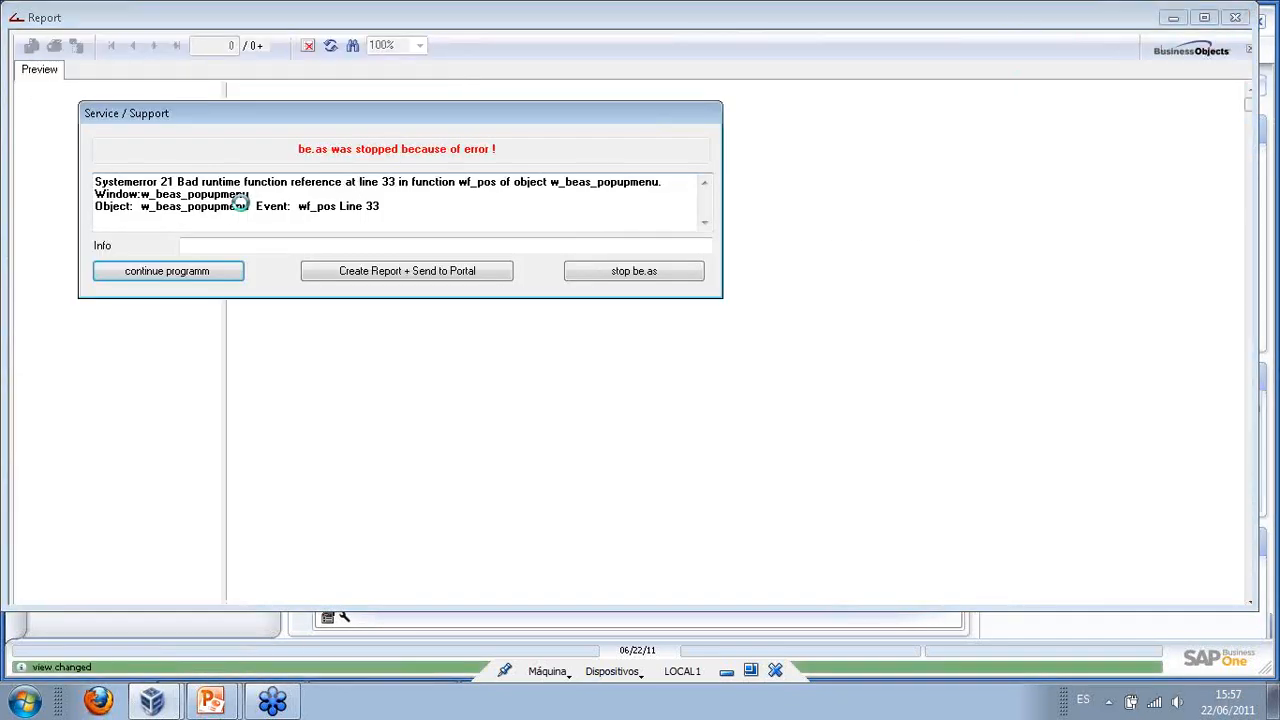
click(208, 274)
click(1236, 18)
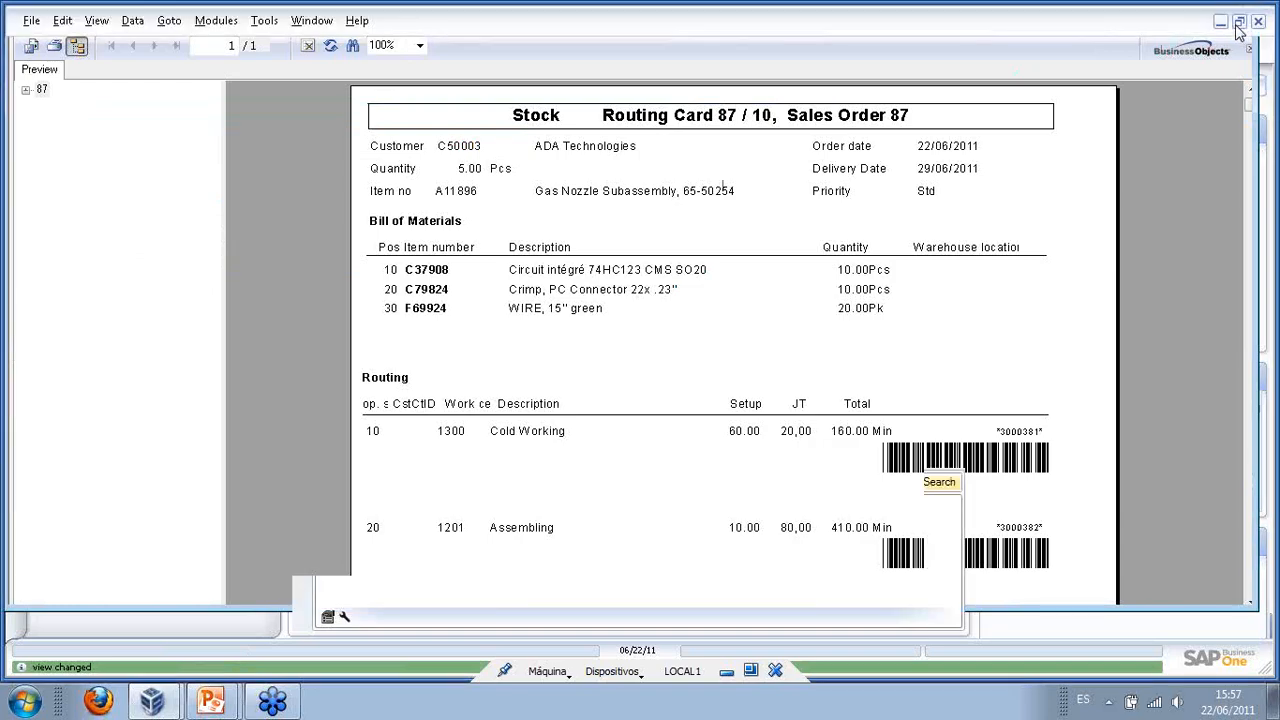
right_click(440, 372)
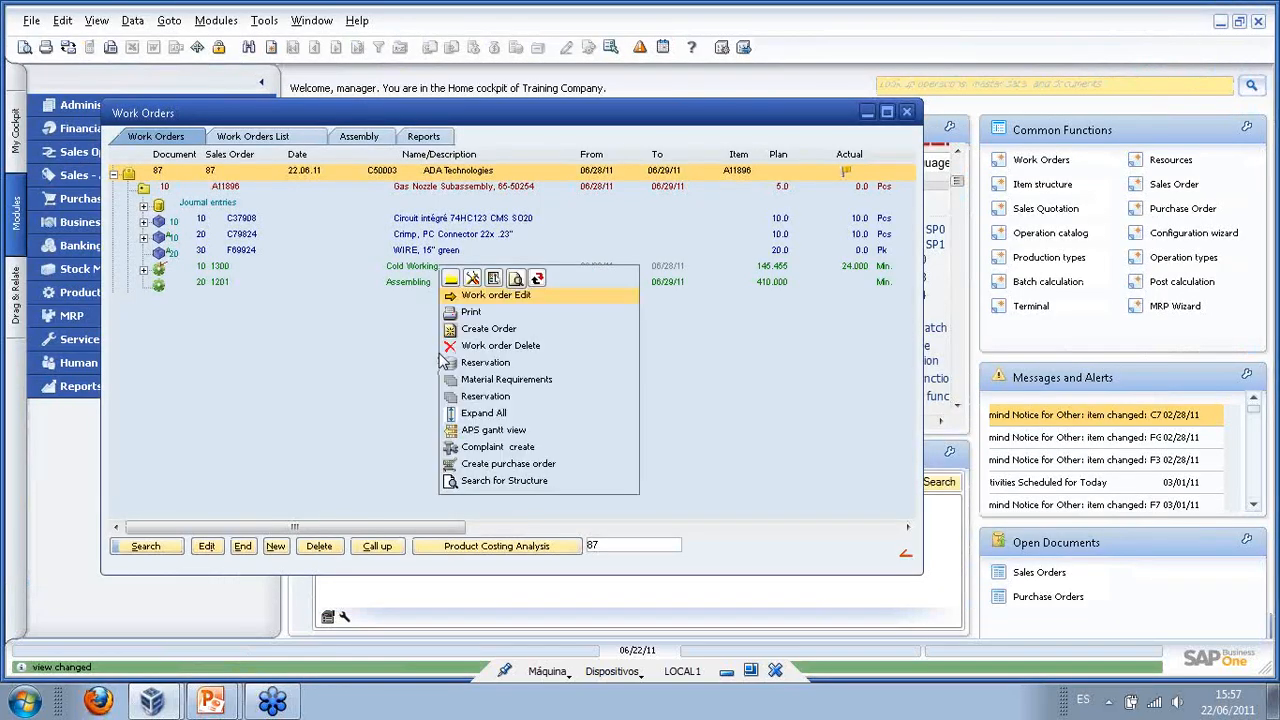
click(515, 280)
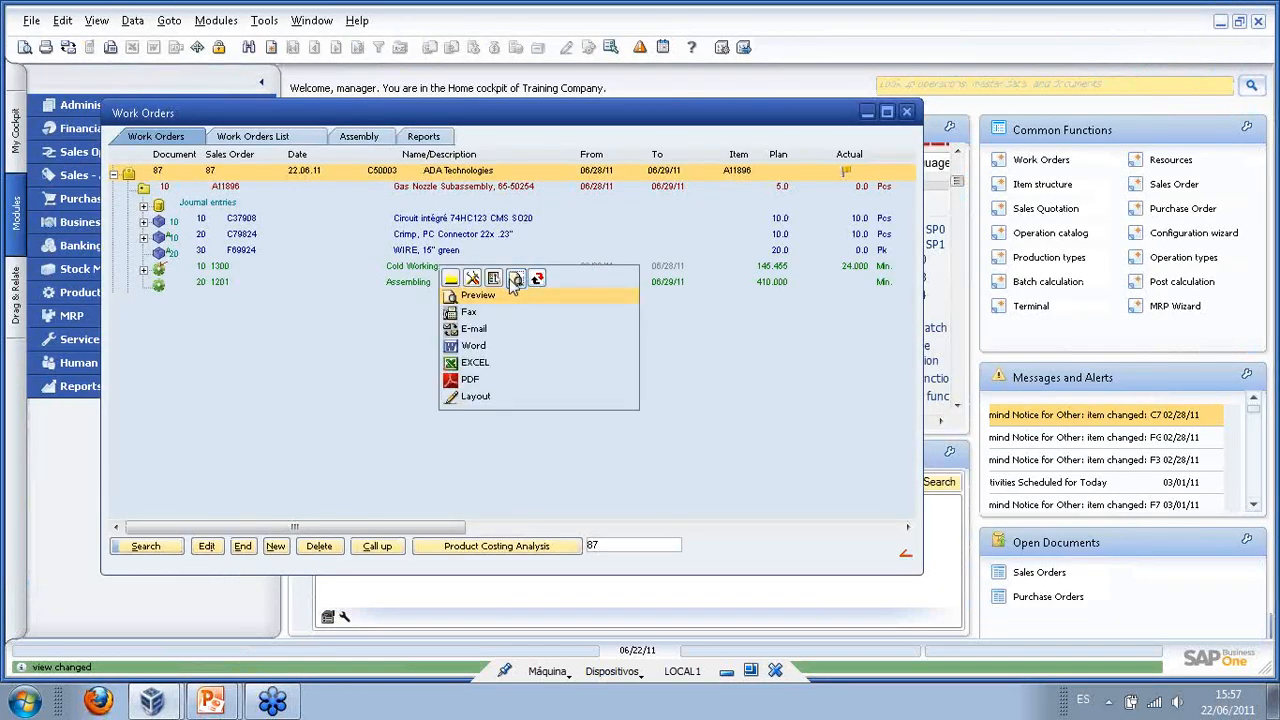
click(479, 400)
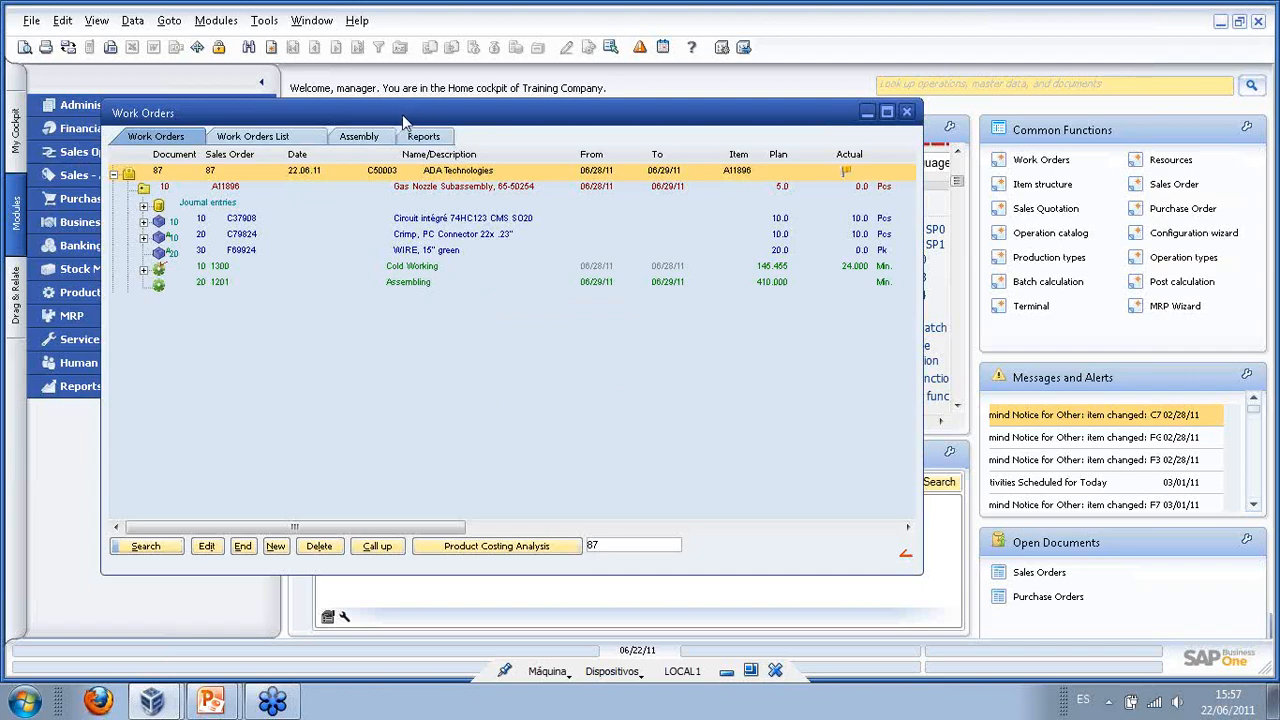
drag(405, 117, 525, 129)
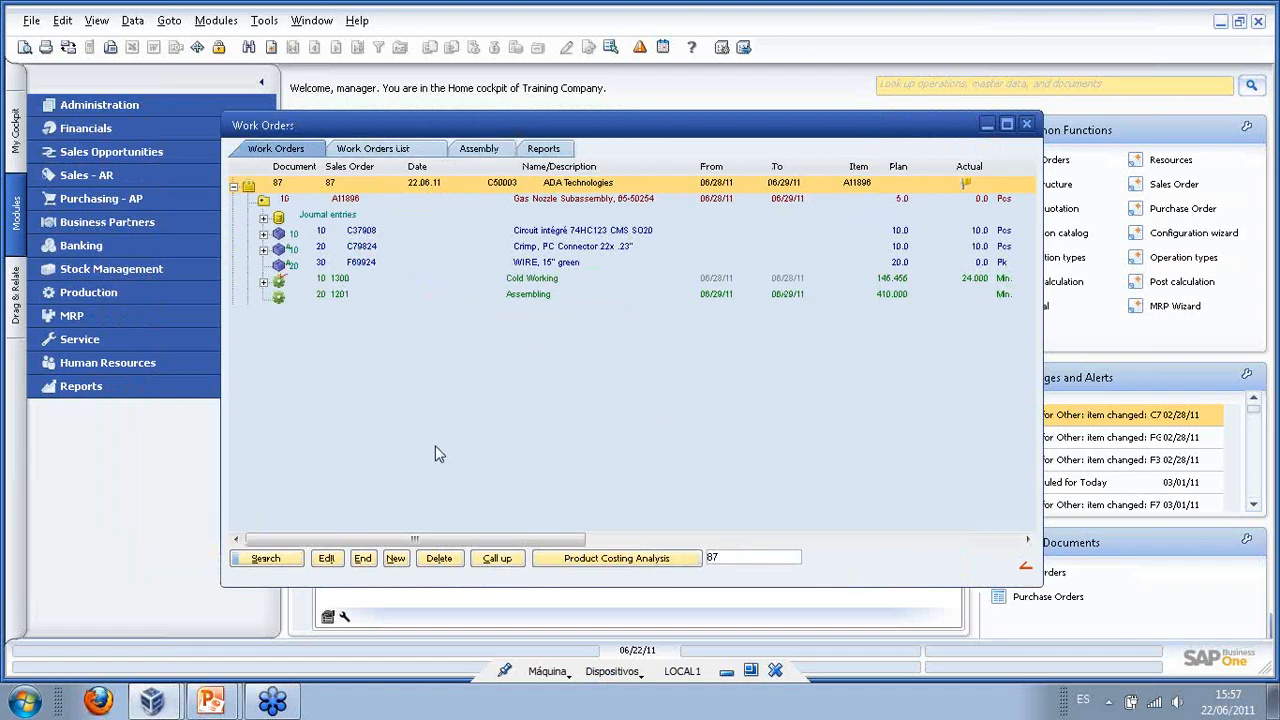
key(super)
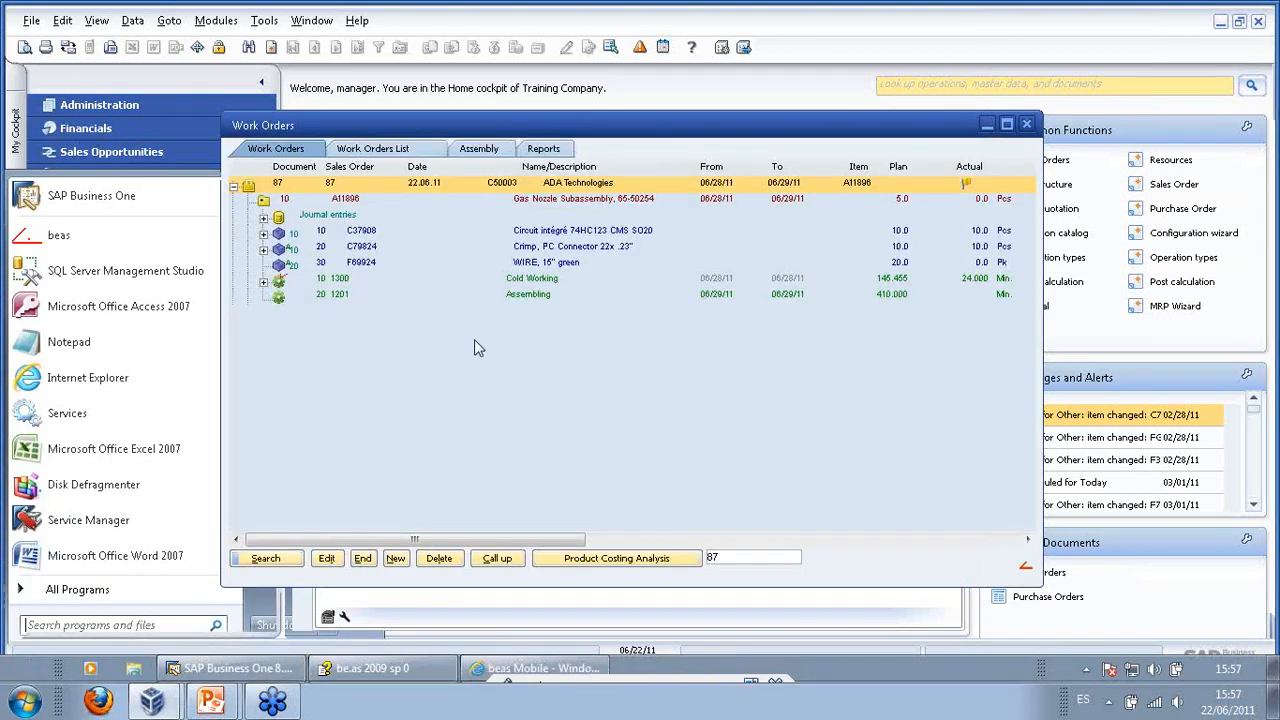
click(476, 340)
right_click(478, 340)
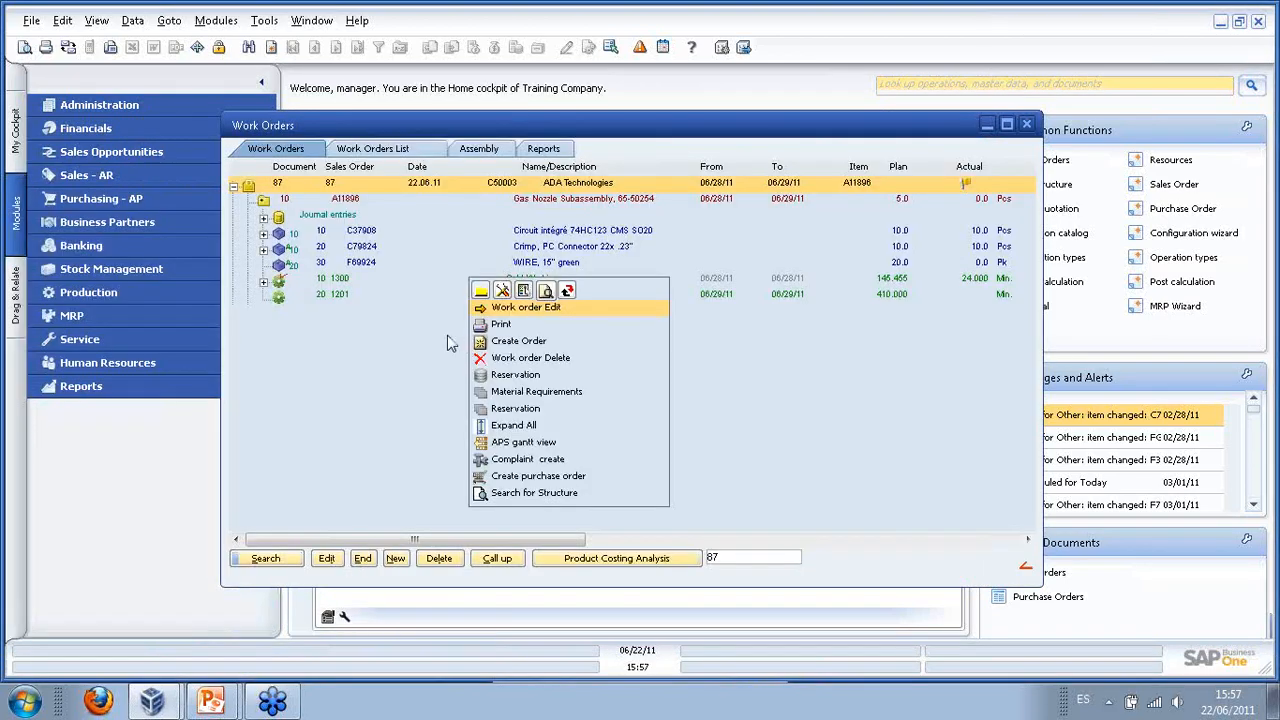
click(523, 290)
click(517, 420)
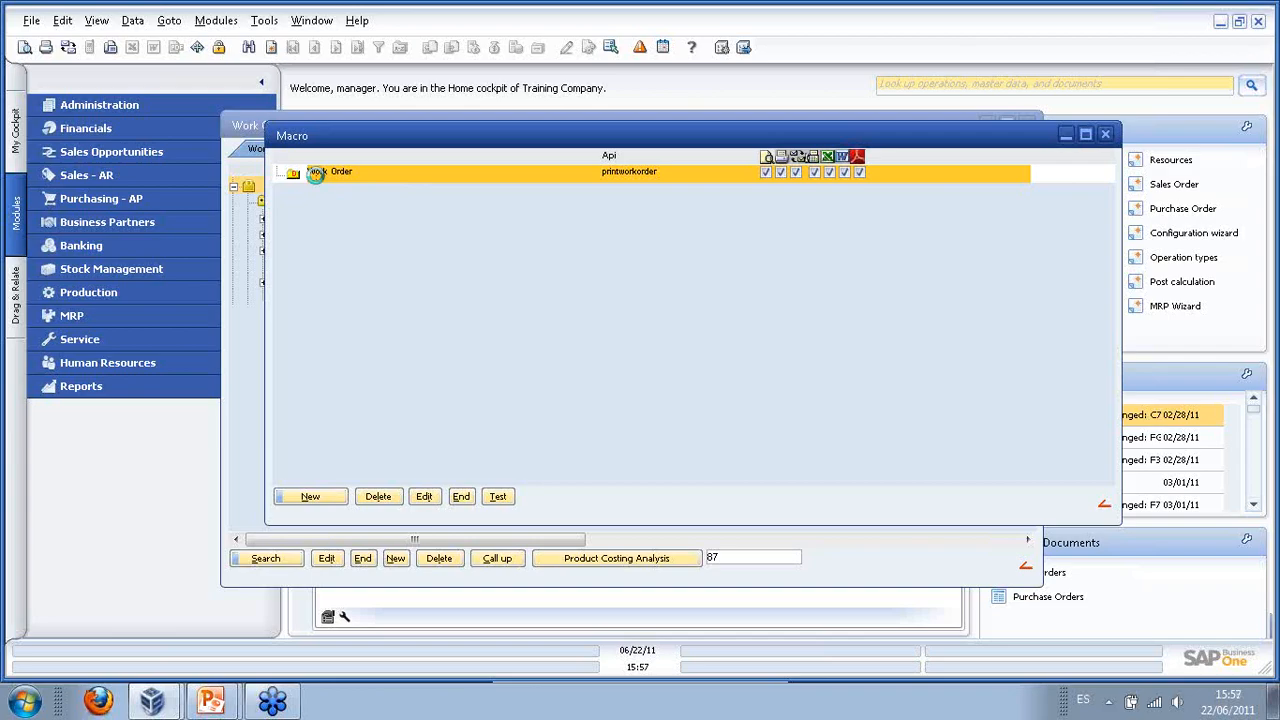
double_click(318, 176)
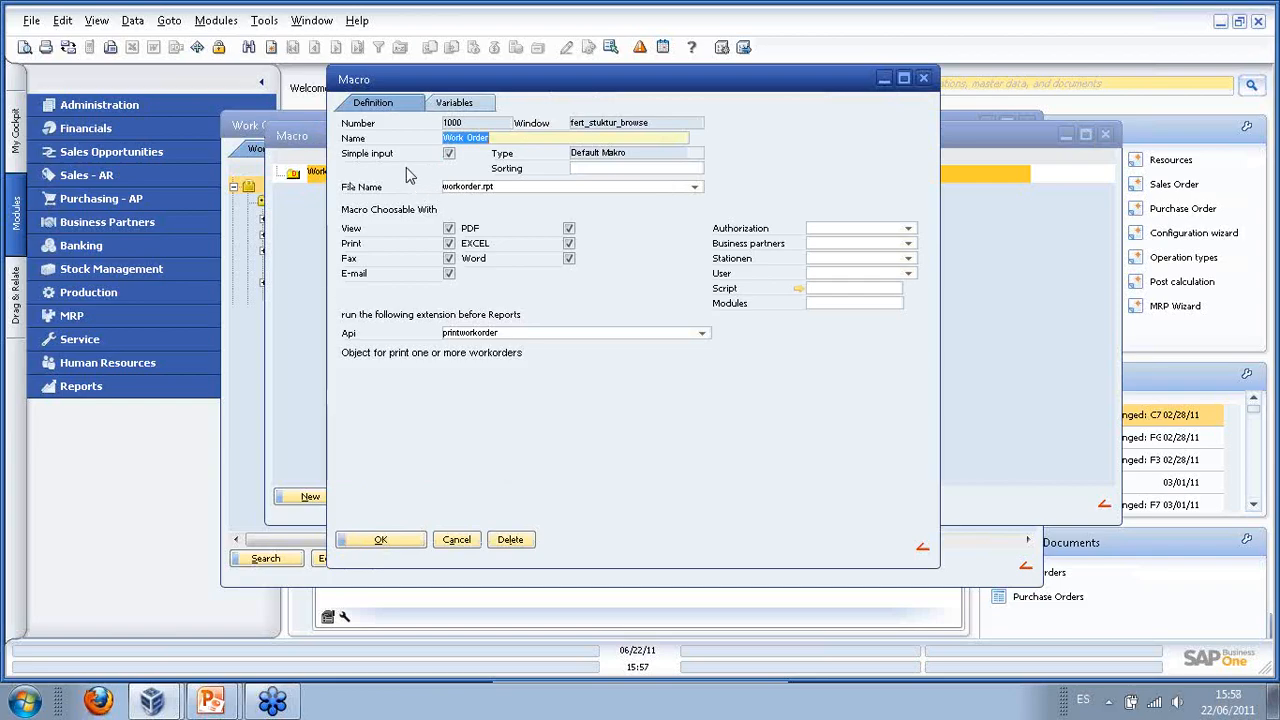
click(381, 541)
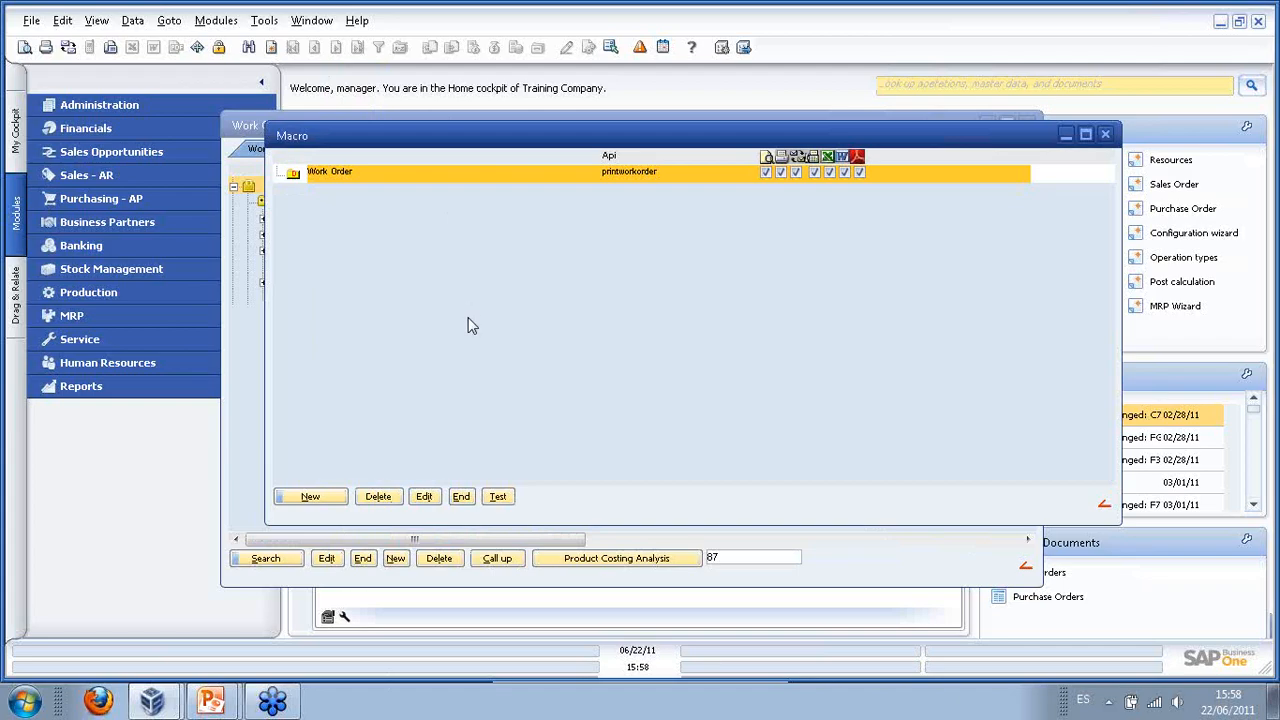
click(466, 499)
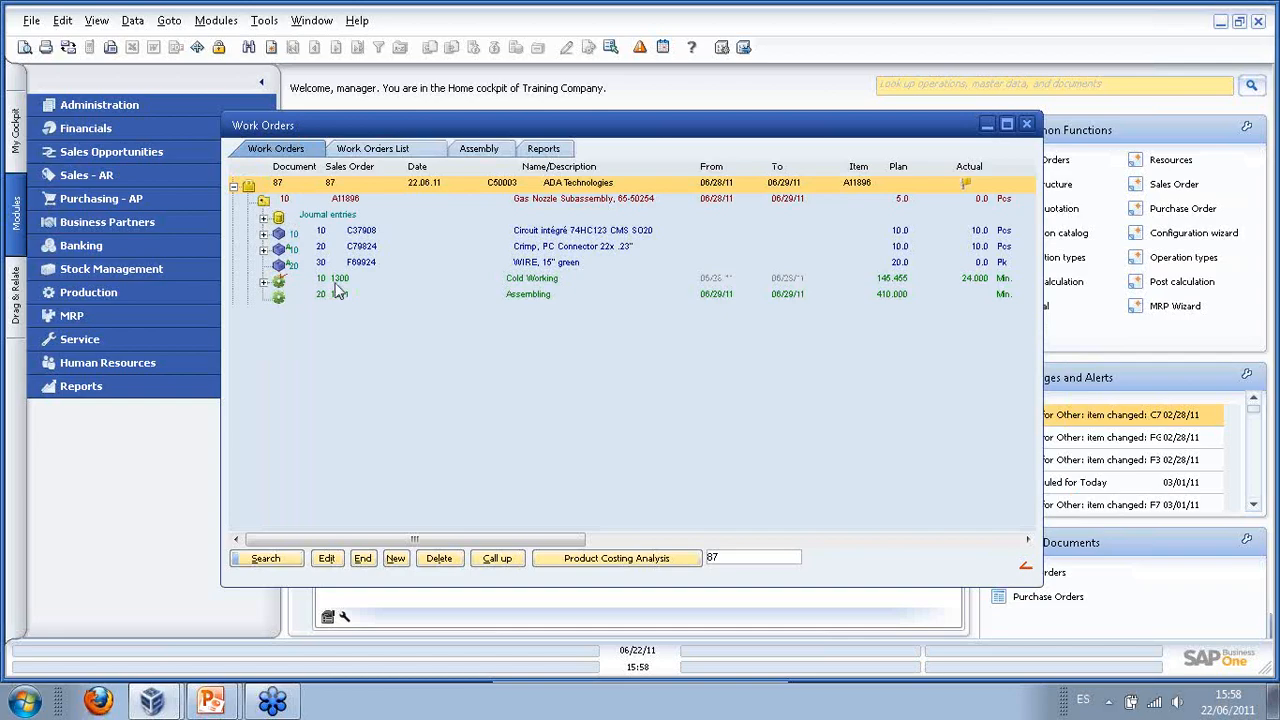
- Print work order 87's routing card using the Work Order print macro
click(25, 47)
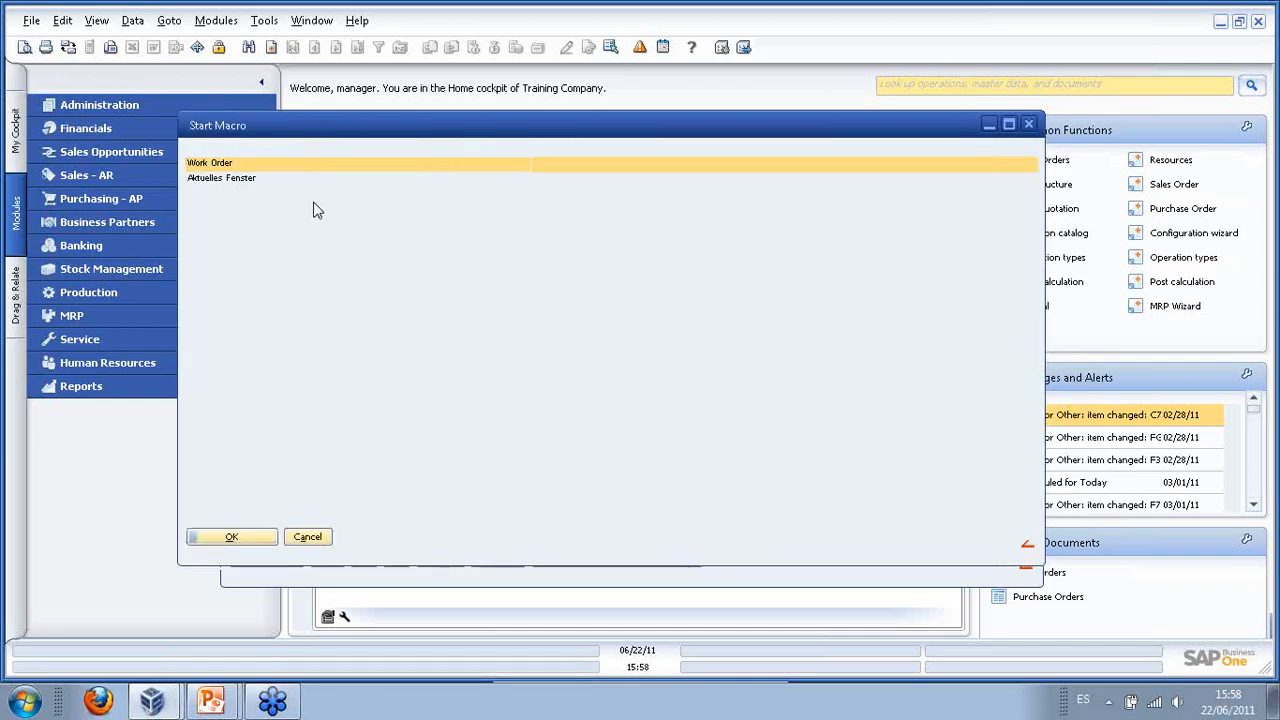
double_click(271, 166)
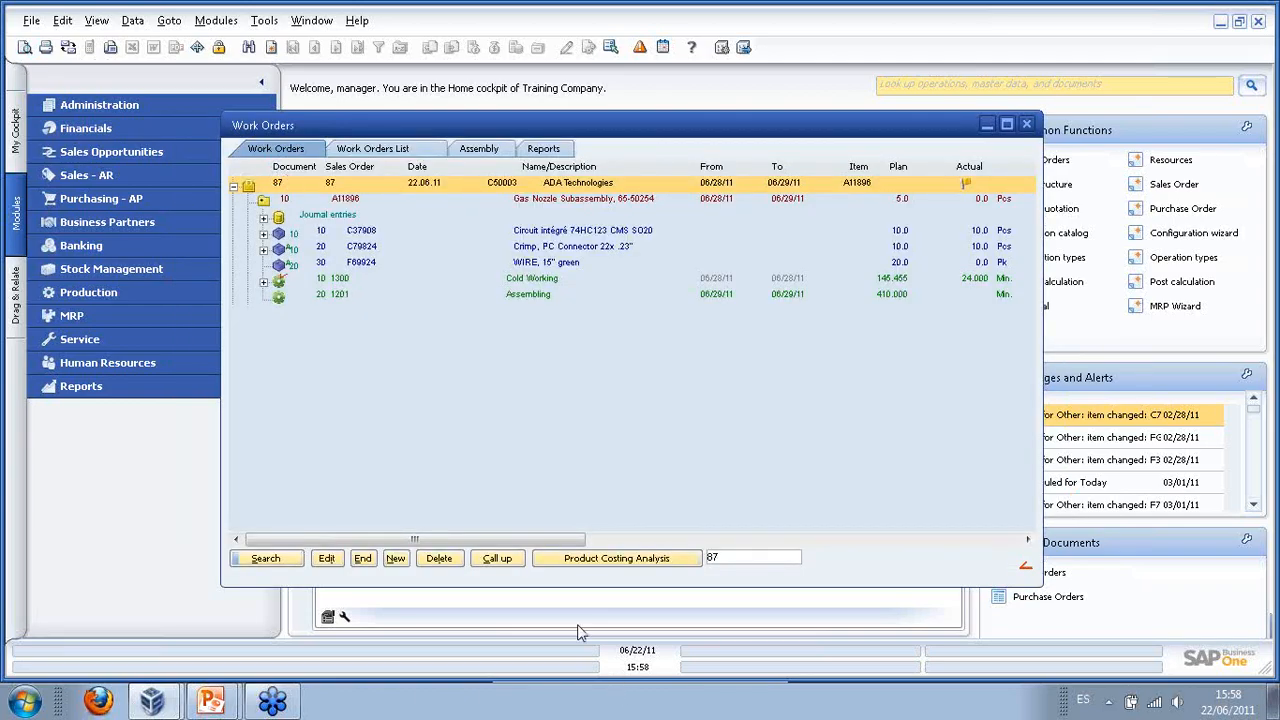
click(25, 47)
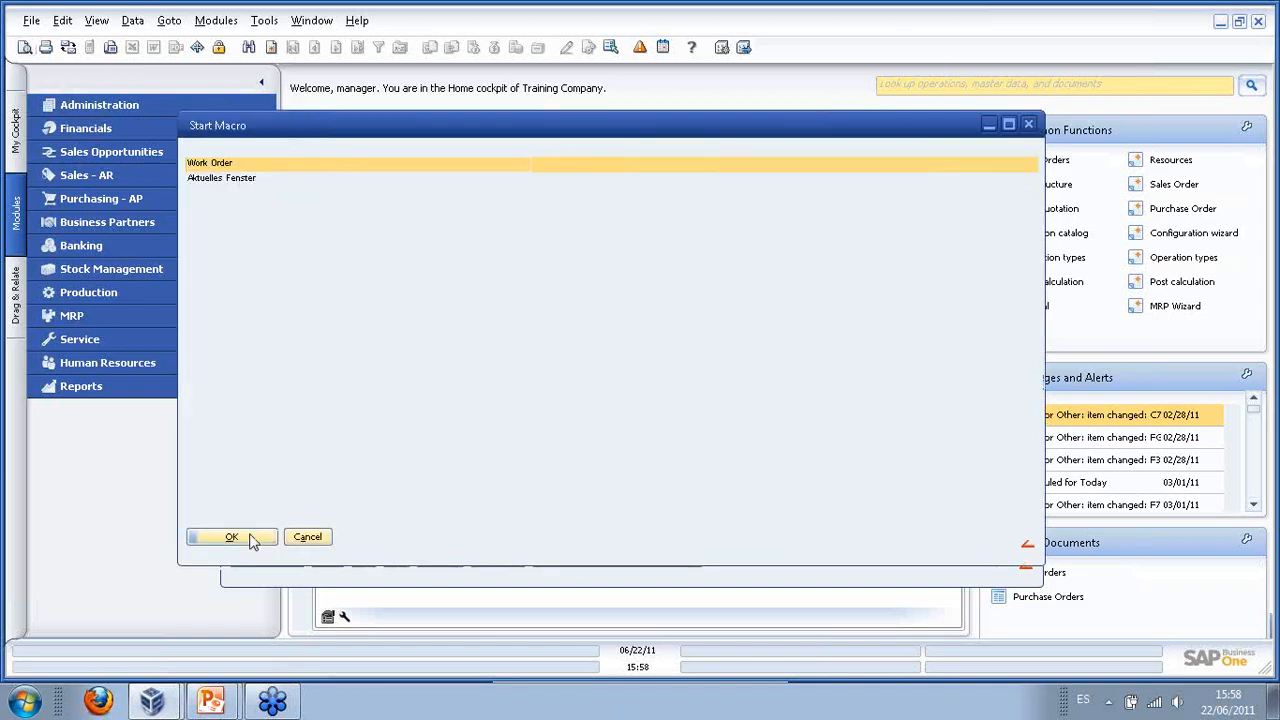
click(231, 537)
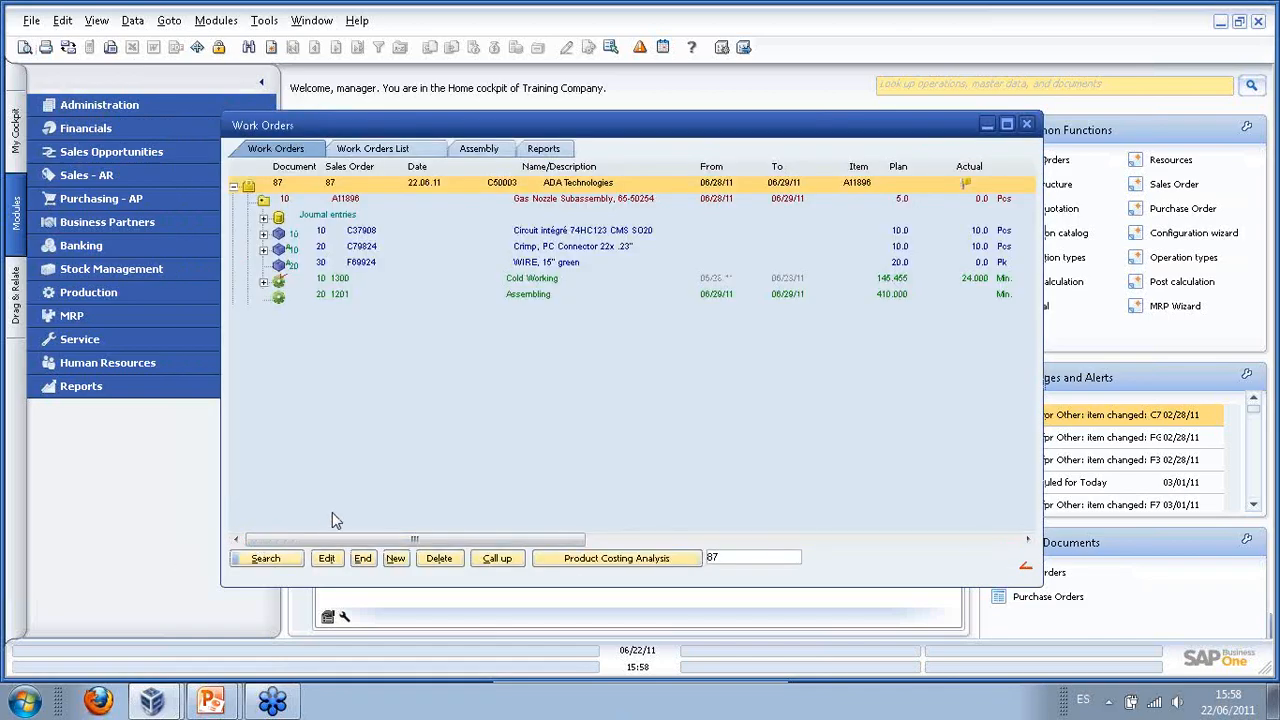
key(super)
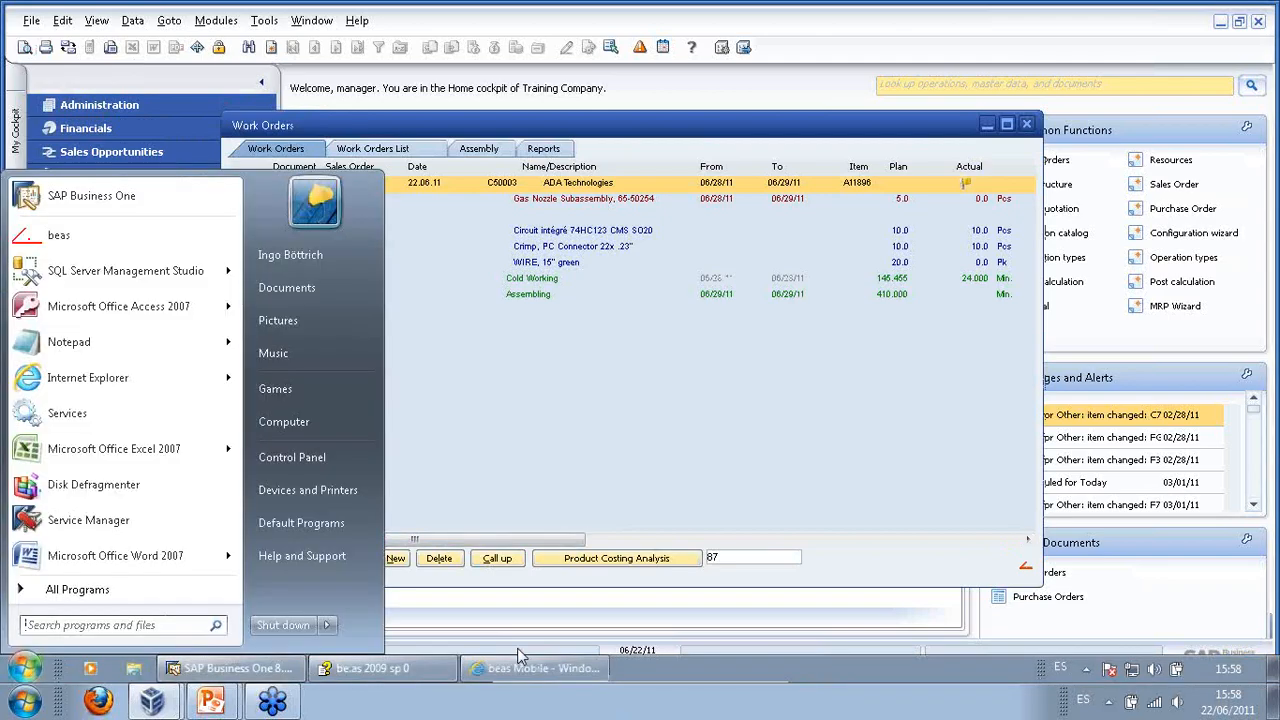
click(511, 131)
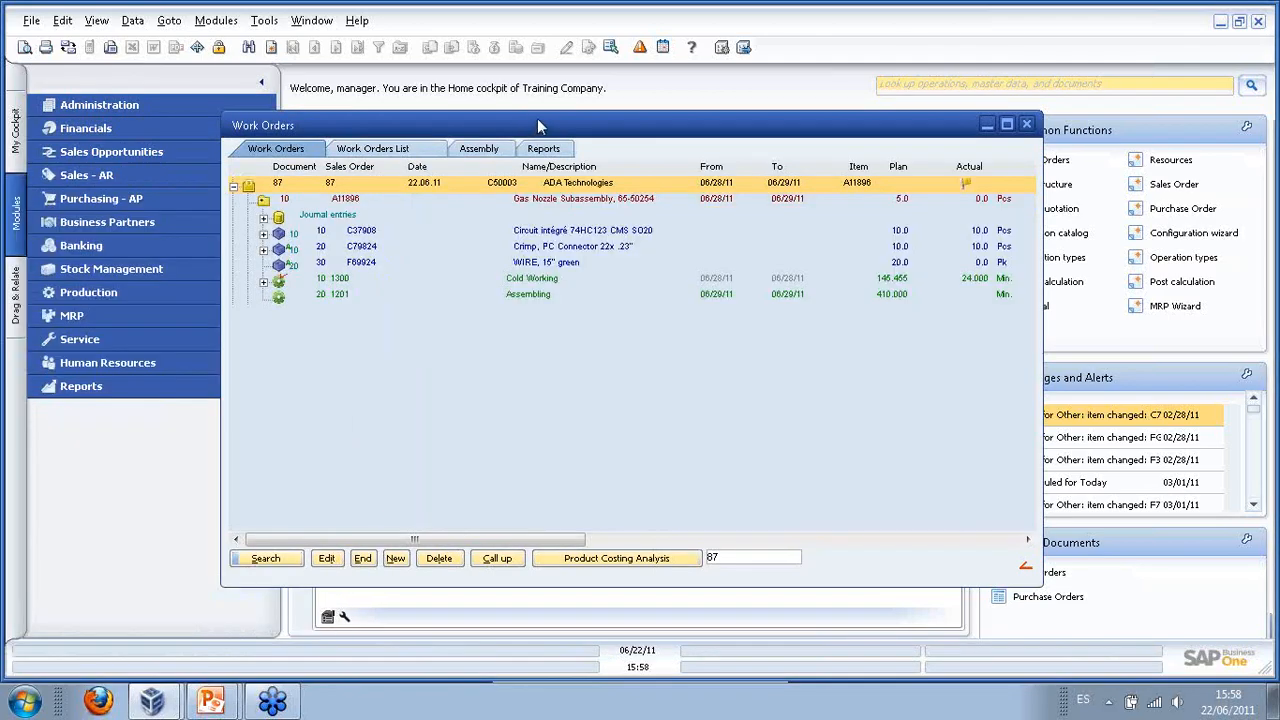
key(super)
key(Escape)
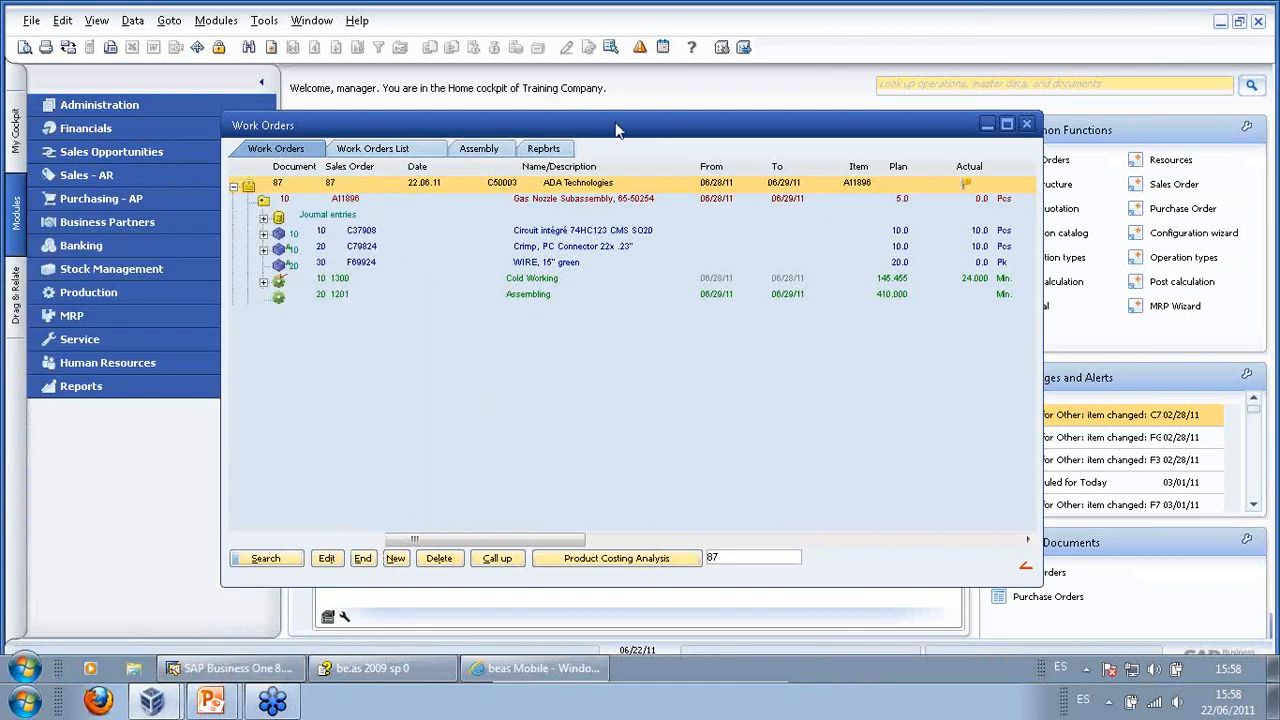
- Scroll the Routing Card 87/10 preview to its Time Receipt barcode, then close it
click(1027, 128)
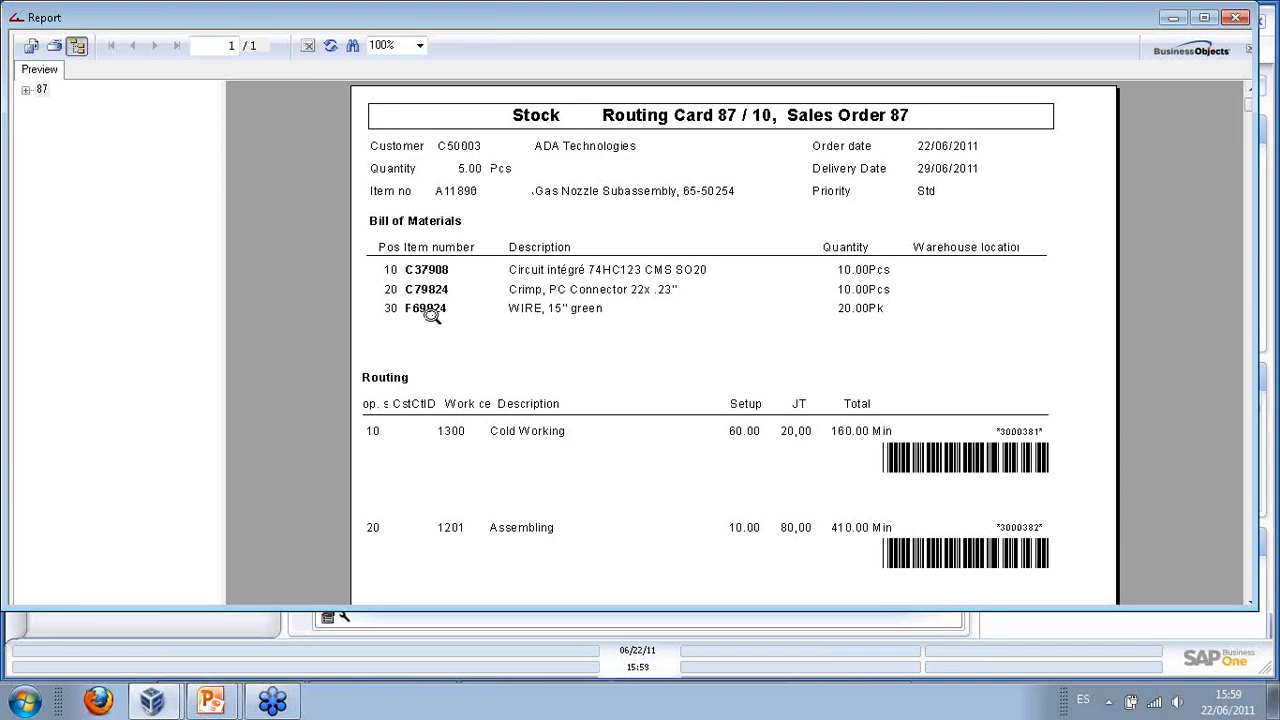
scroll(757, 466, down, 3)
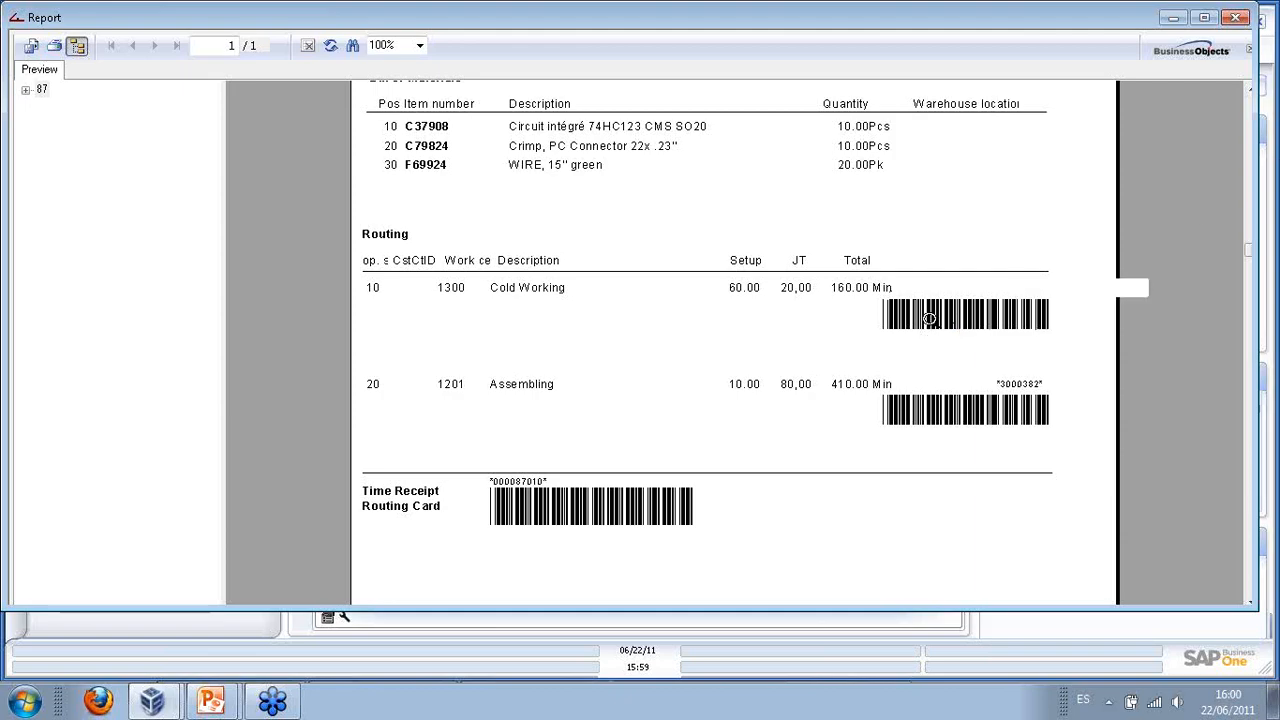
scroll(1238, 27, up, 3)
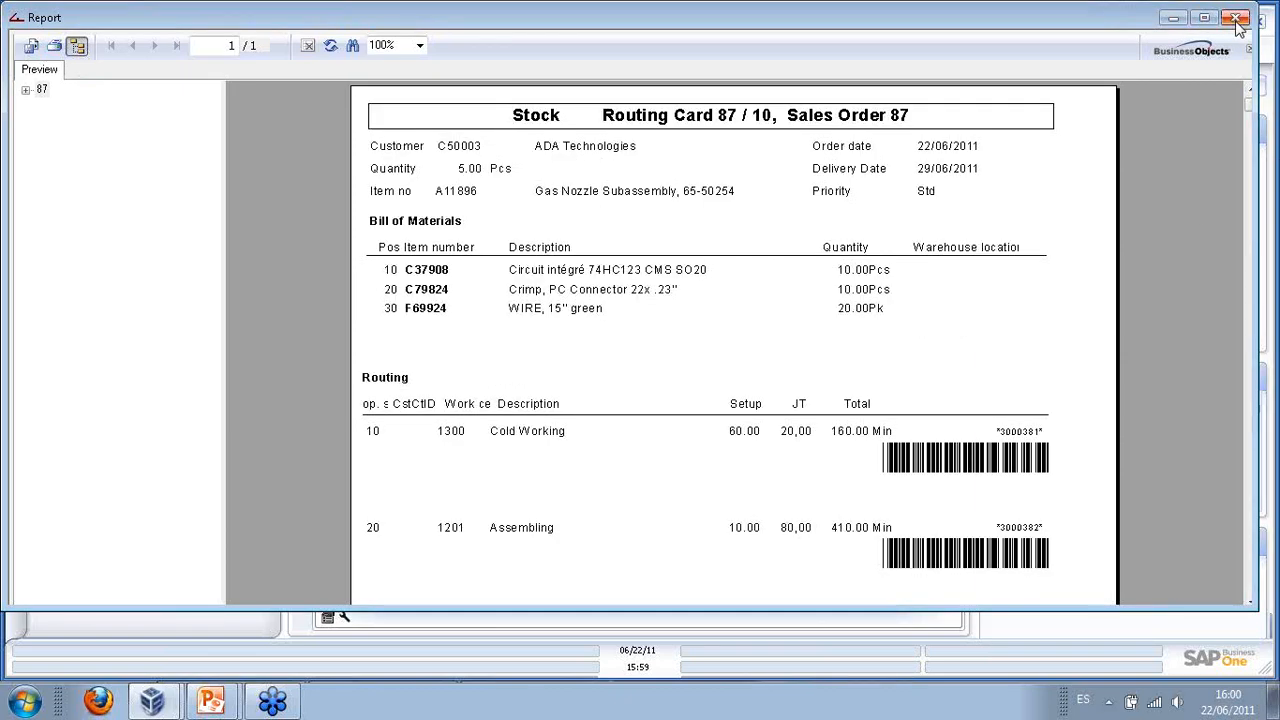
click(1235, 19)
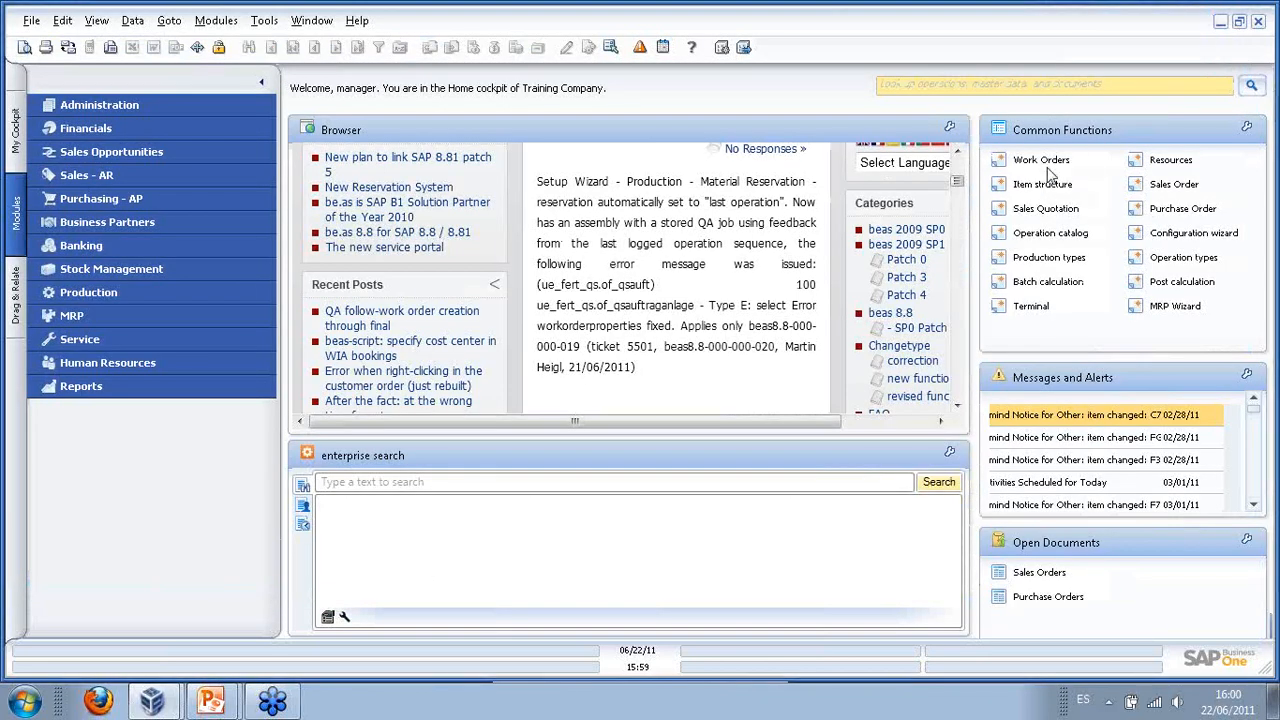
- Open the Terminal from the cockpit's Common Functions panel
click(1027, 307)
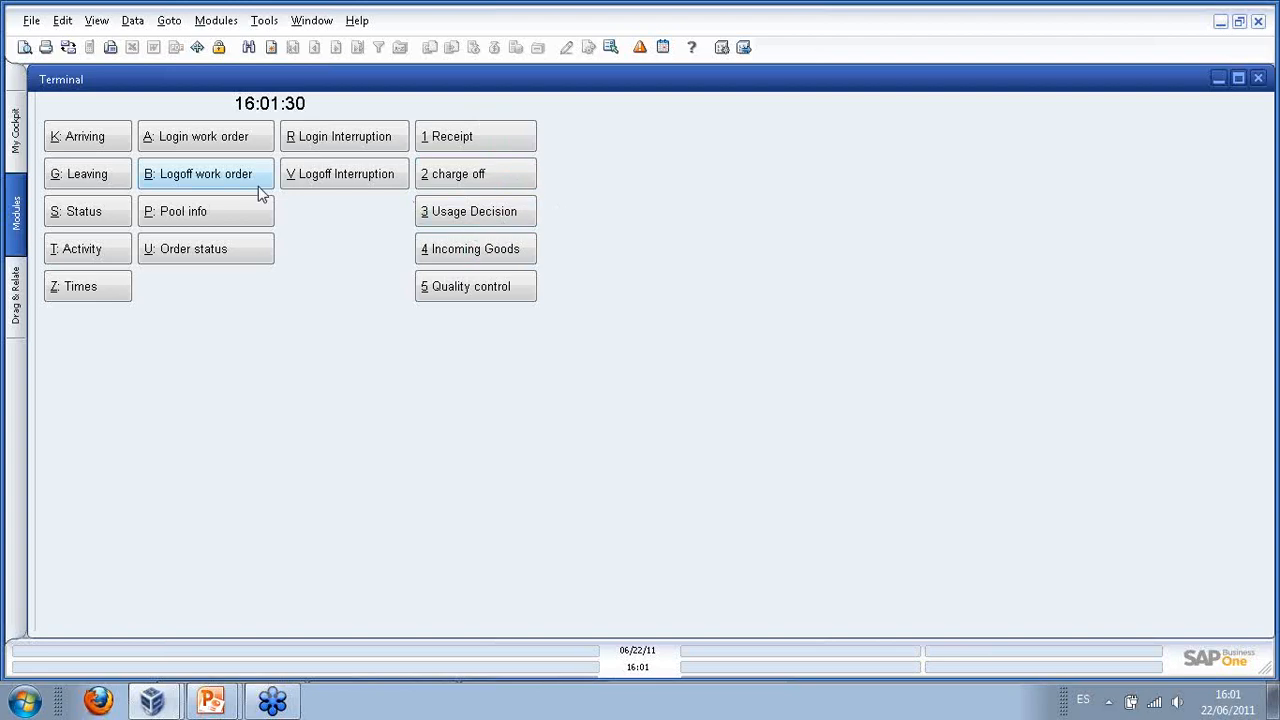
click(207, 140)
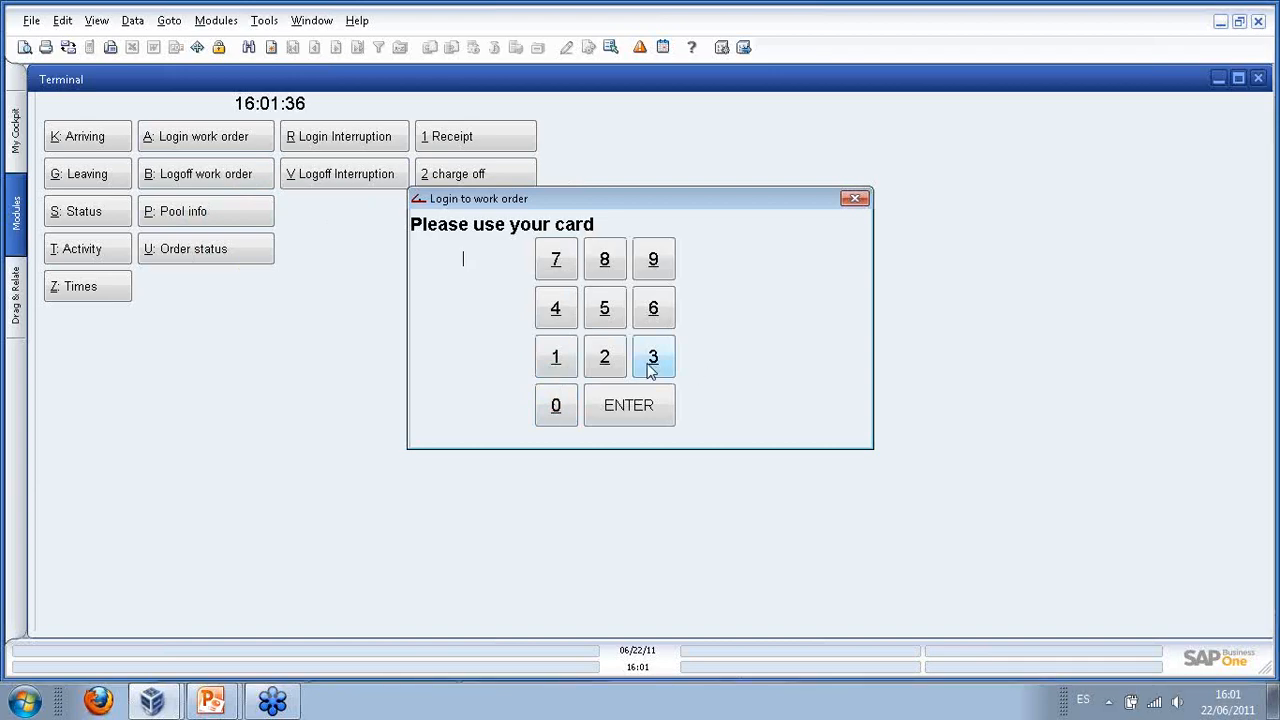
click(554, 357)
click(632, 406)
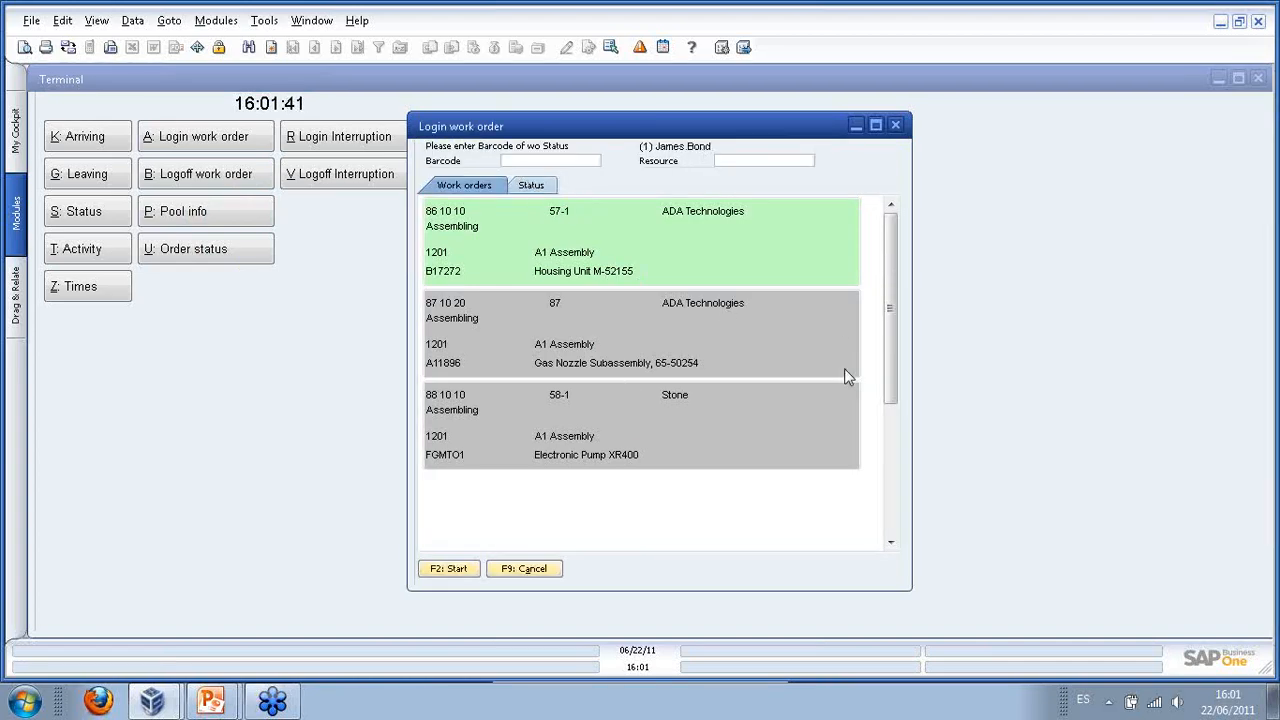
scroll(893, 407, down, 1)
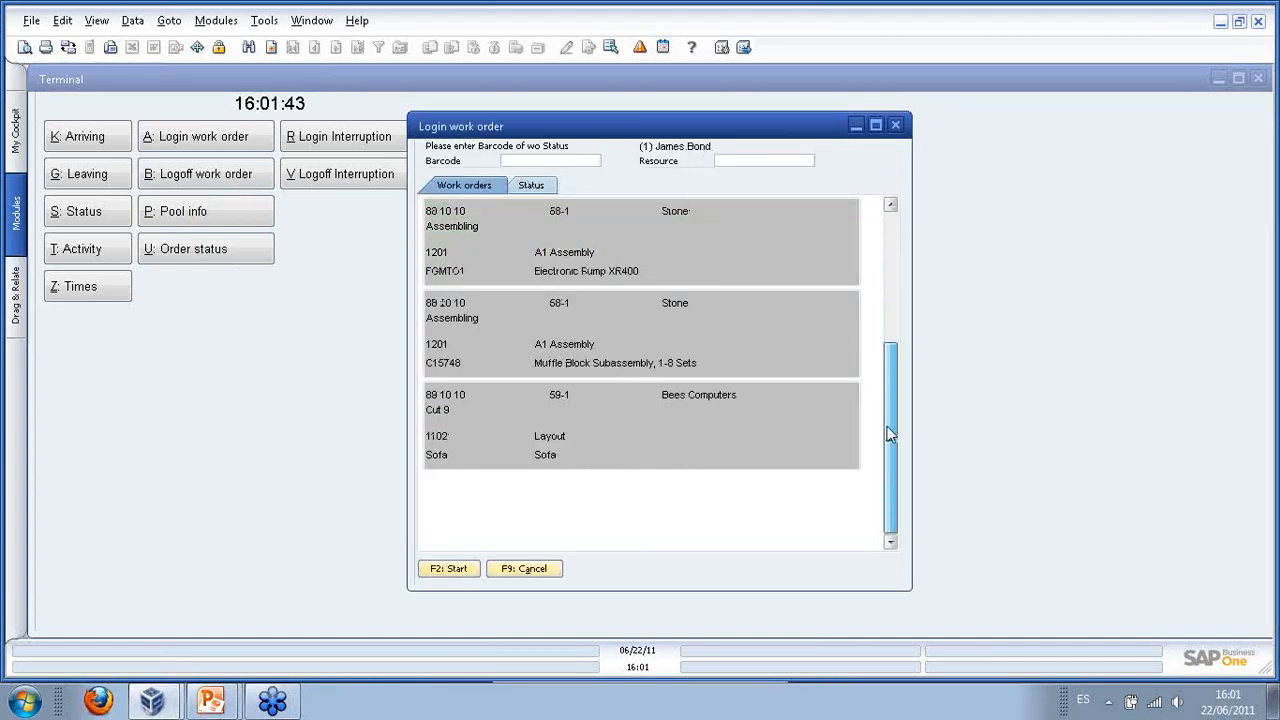
scroll(883, 353, up, 3)
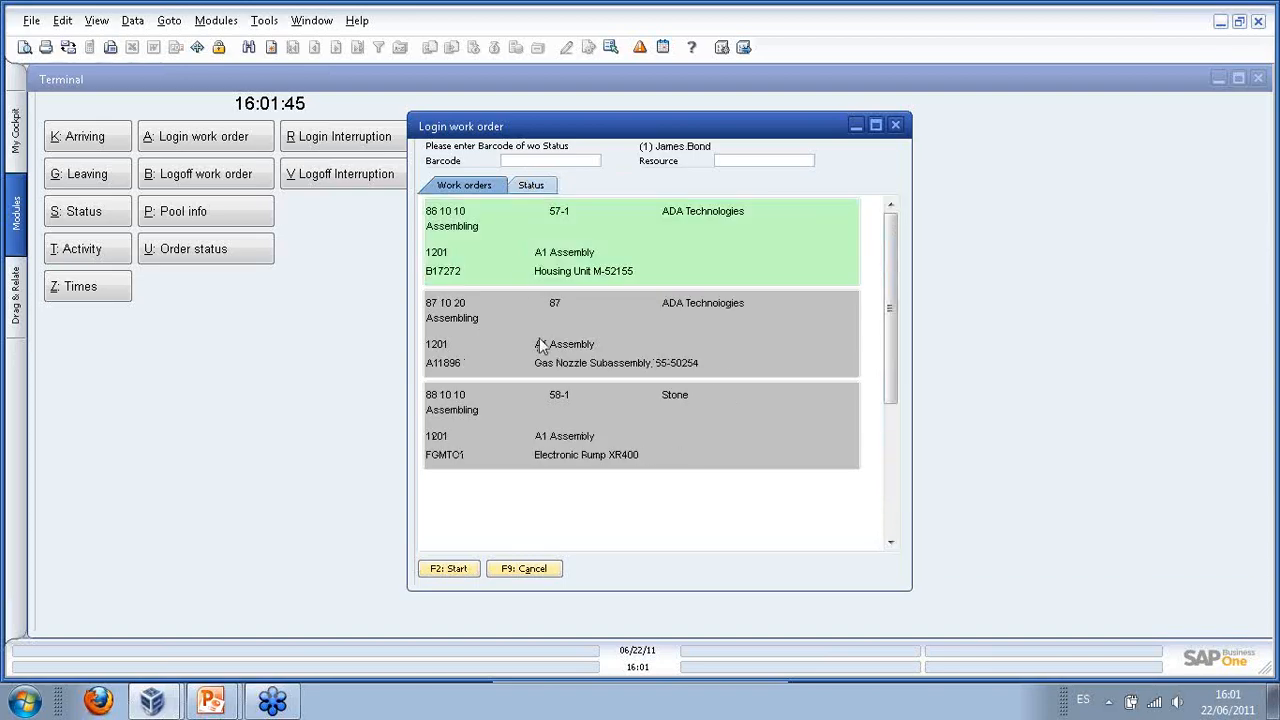
click(540, 345)
click(566, 420)
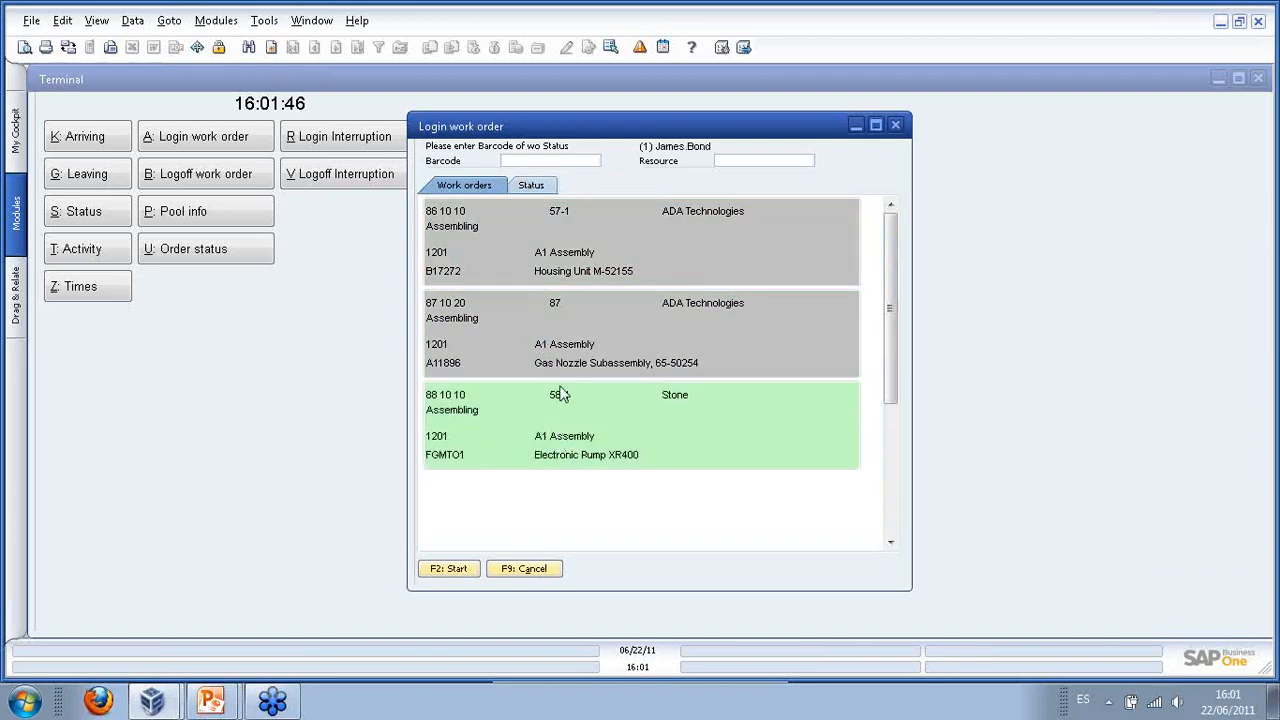
click(536, 266)
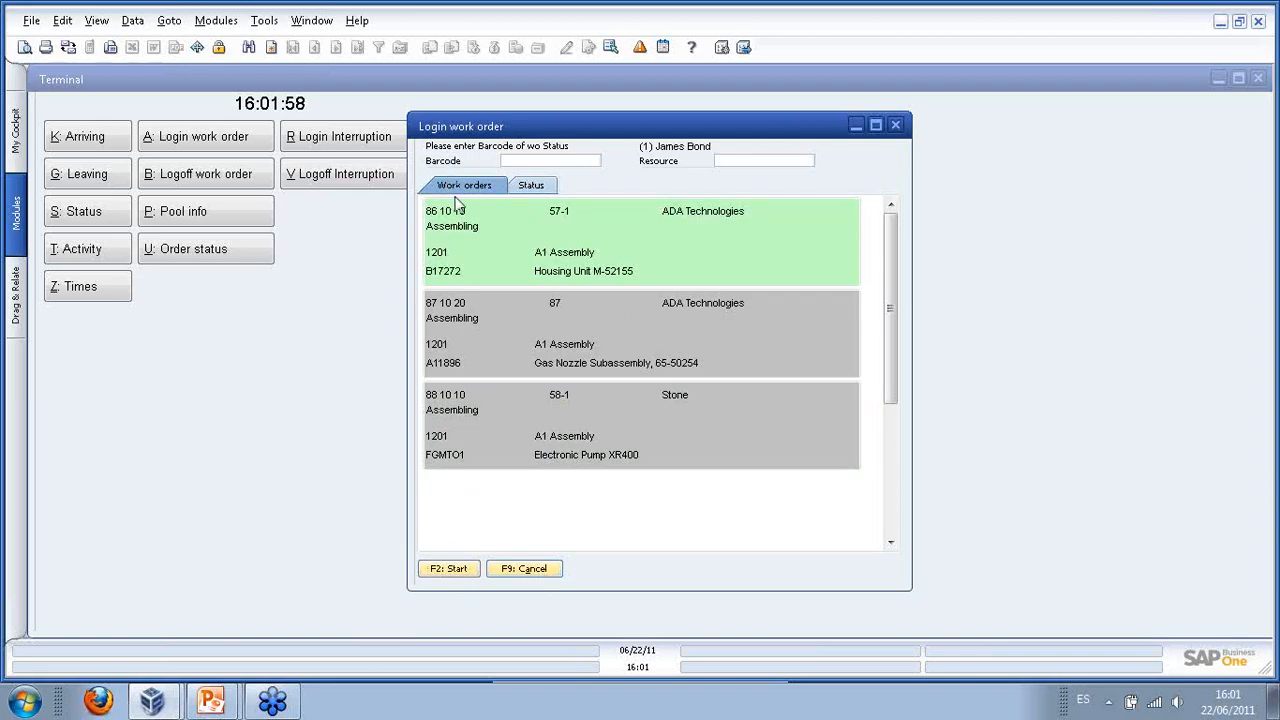
click(520, 568)
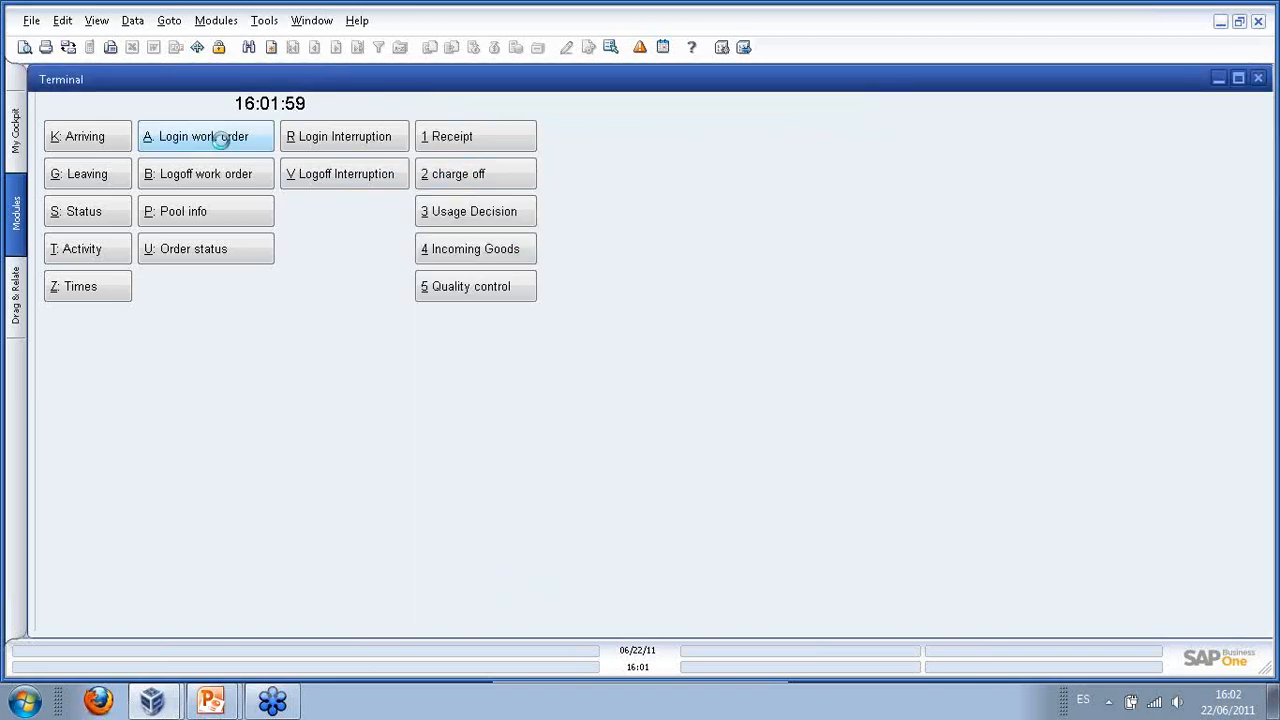
- Start a work order login with the worker's card number, redoing a mistyped card entry
click(226, 148)
click(653, 370)
click(649, 372)
click(571, 408)
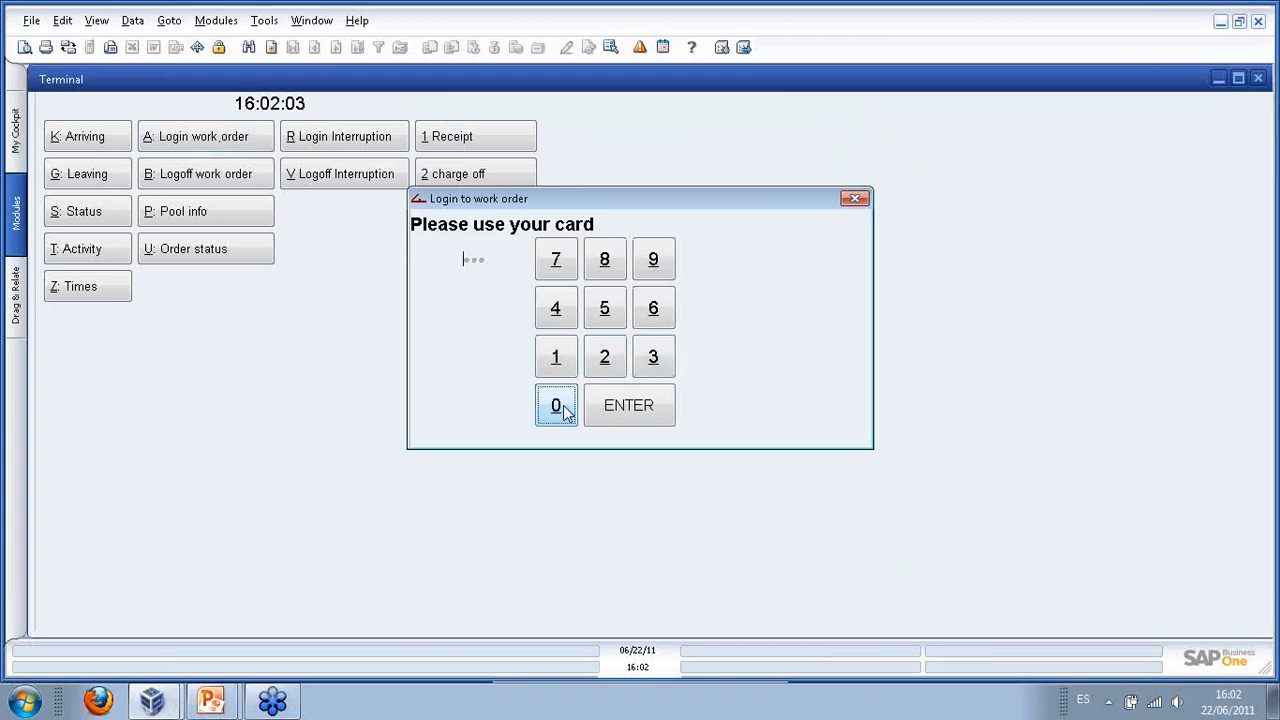
click(852, 199)
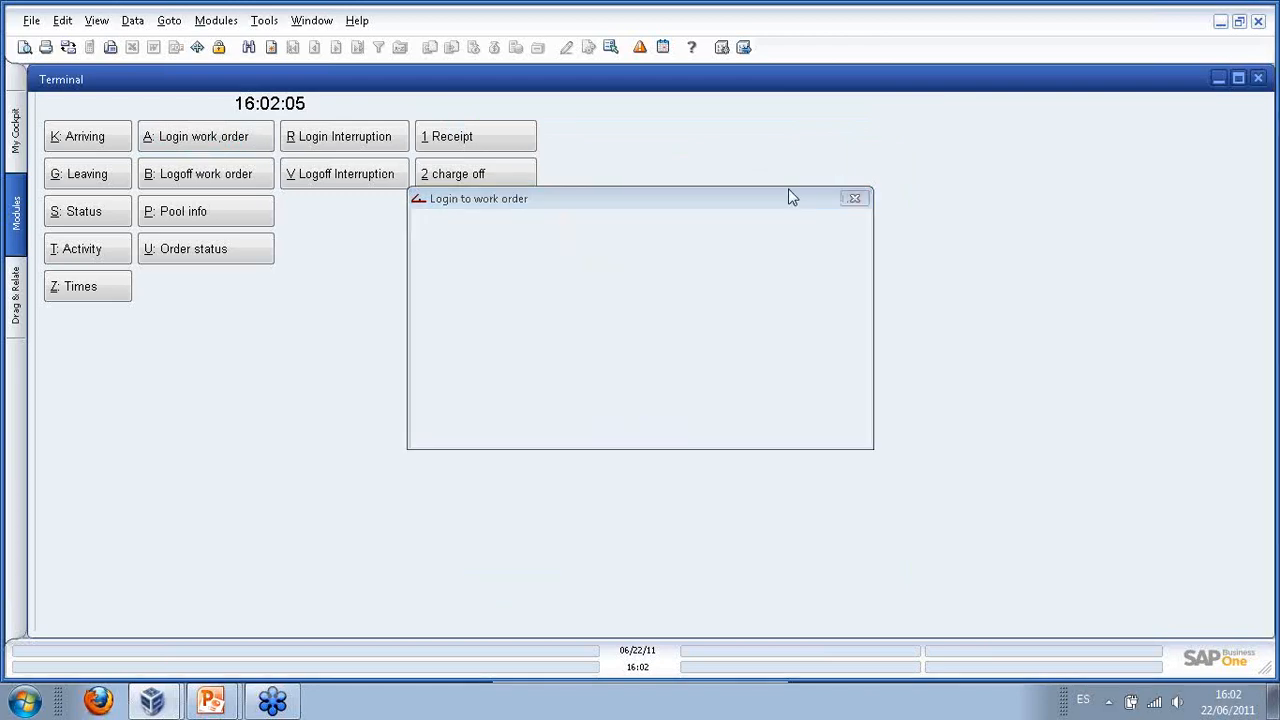
click(230, 137)
click(654, 354)
click(643, 408)
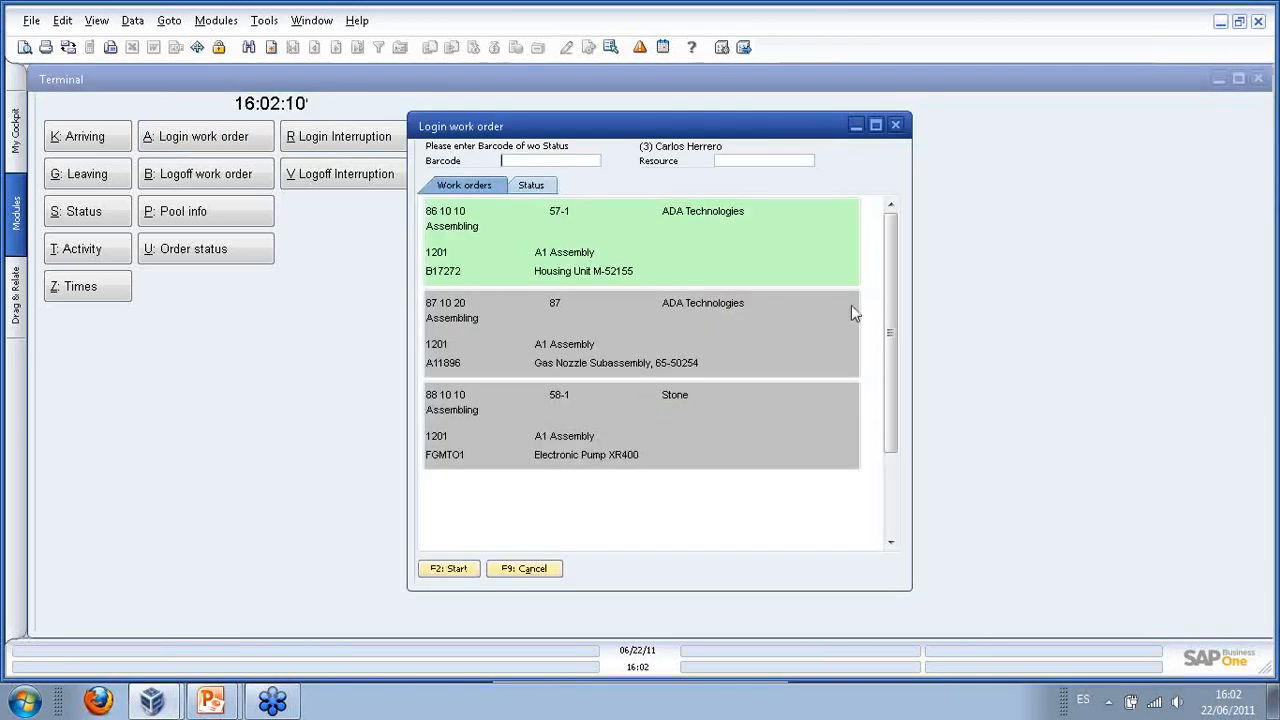
- Pick work order 87's Assembling operation and enter its barcode 3000382
mouse_move(894, 320)
mouse_down()
mouse_move(894, 429)
mouse_move(893, 340)
mouse_up()
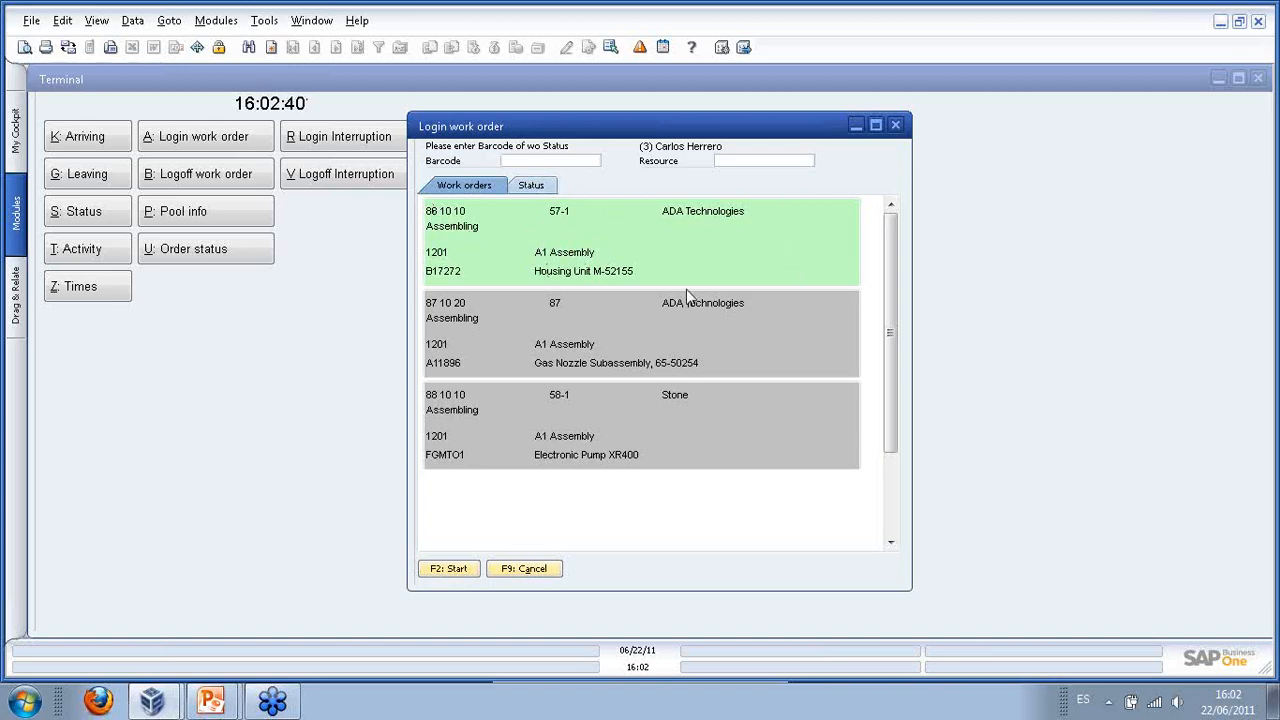
click(675, 321)
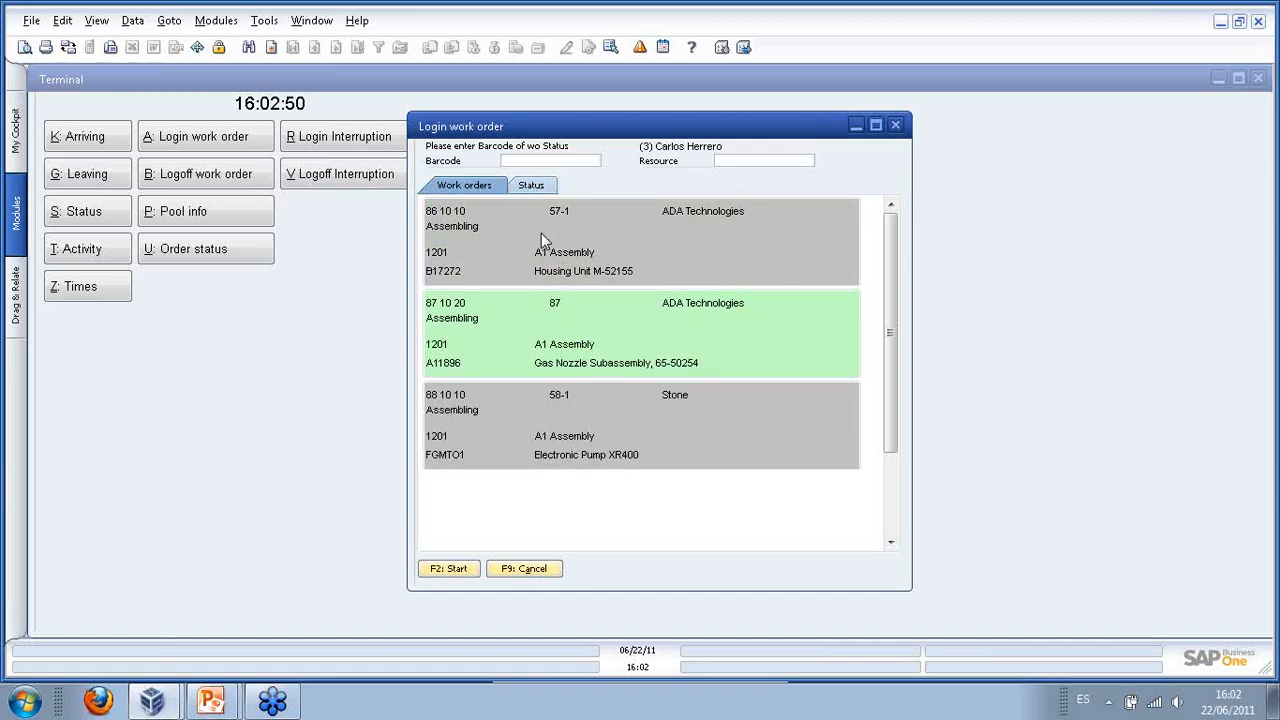
click(544, 162)
text(3000382)
- Submit barcode 3000382 and compare the offered resources, settling on 1201 A1 Assembly
key(Tab)
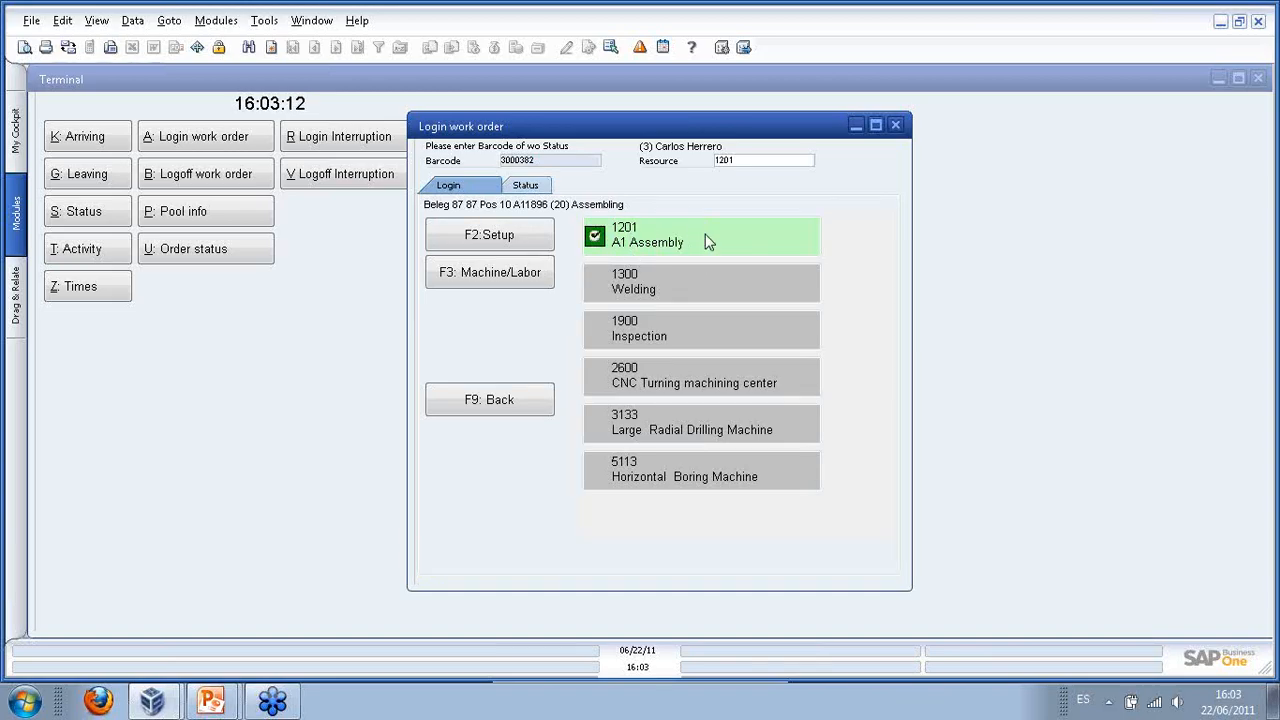
click(666, 290)
click(668, 335)
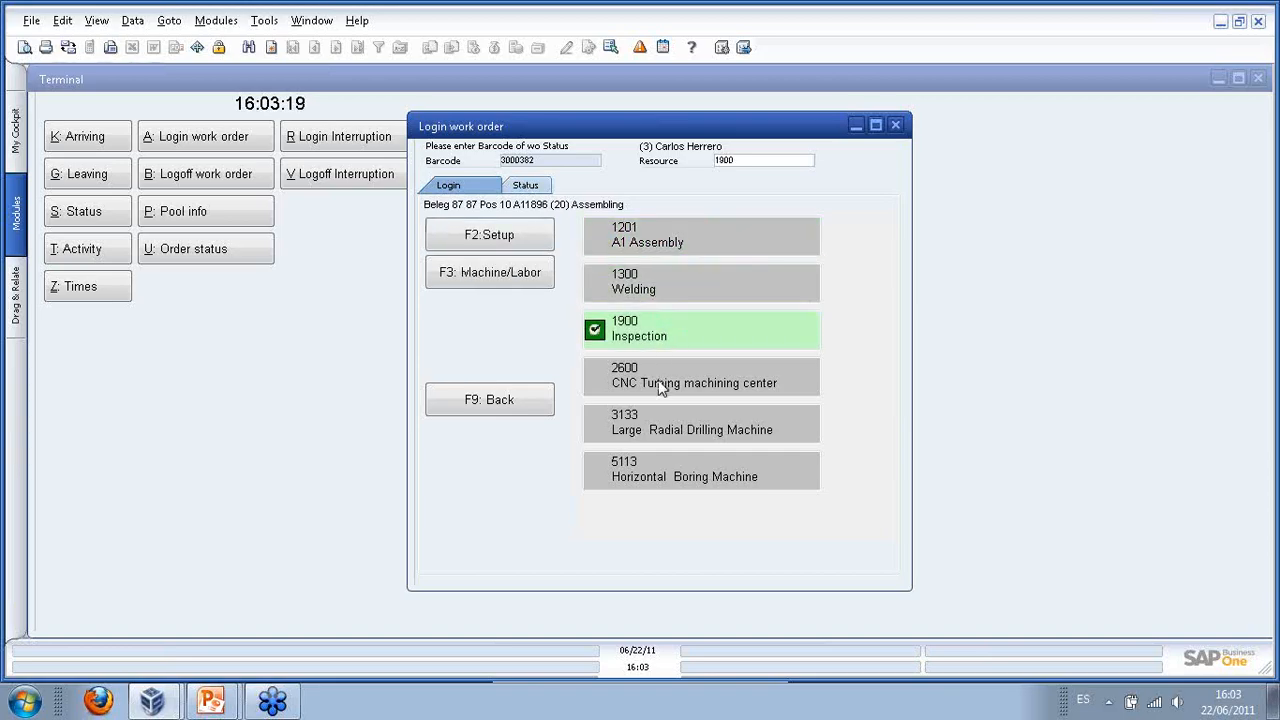
click(660, 388)
click(608, 430)
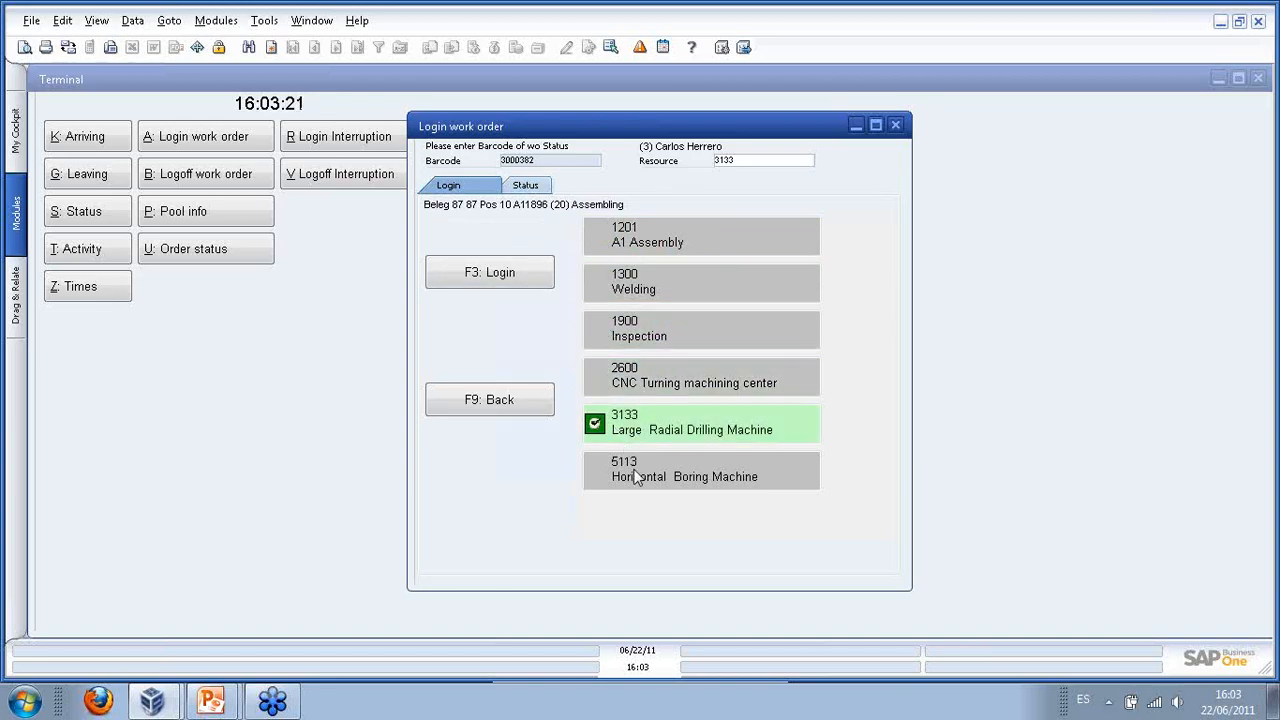
click(638, 477)
click(632, 244)
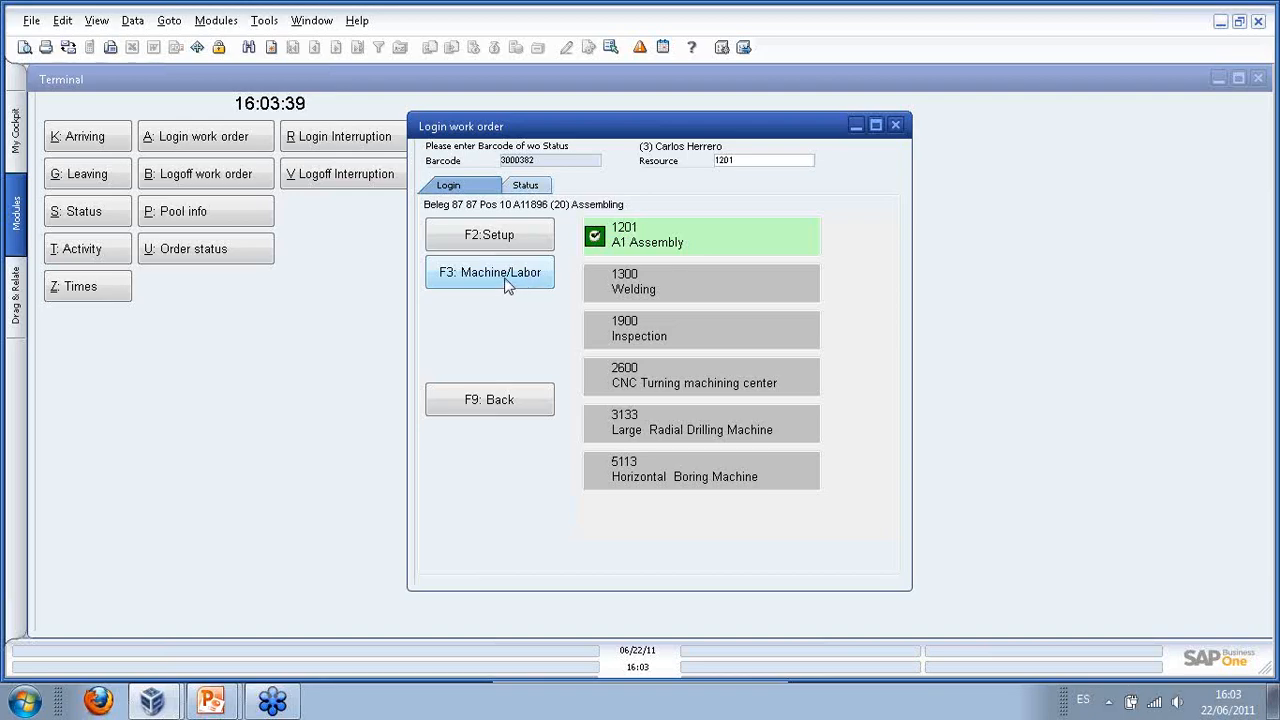
- Log in on resource 1201 A1 Assembly for both machine and labour time
click(658, 284)
click(656, 348)
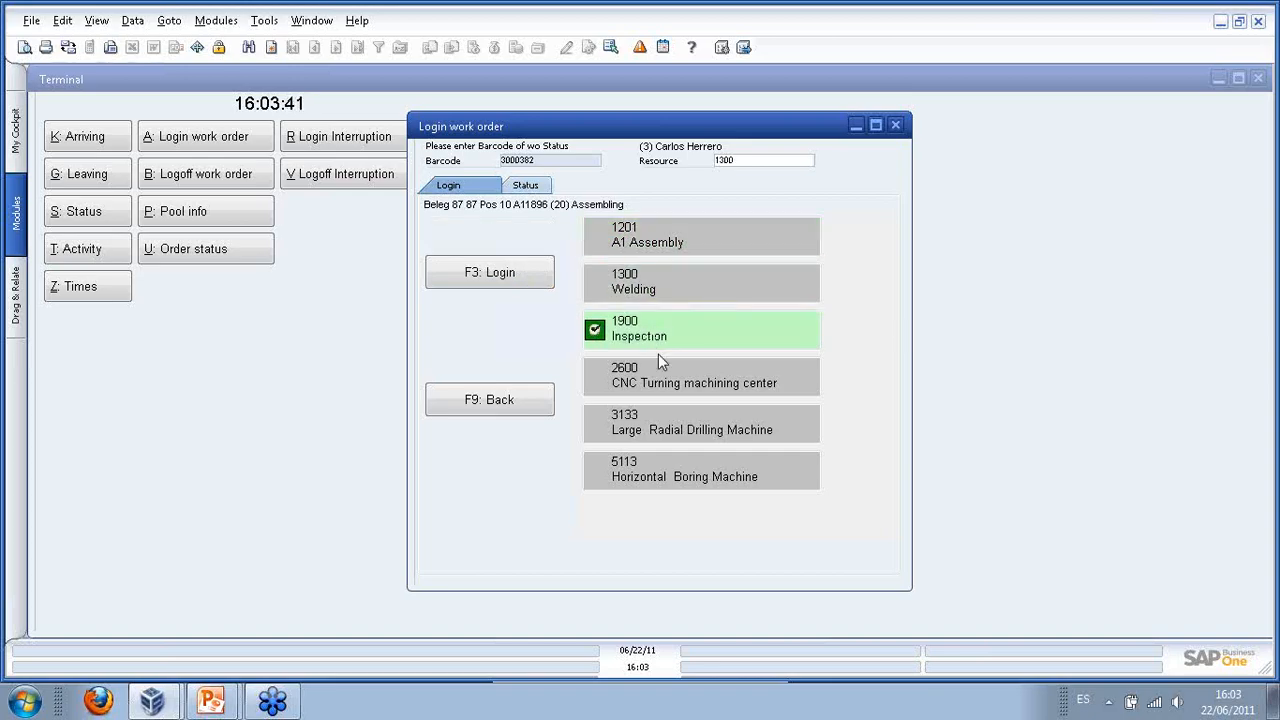
click(659, 368)
click(645, 240)
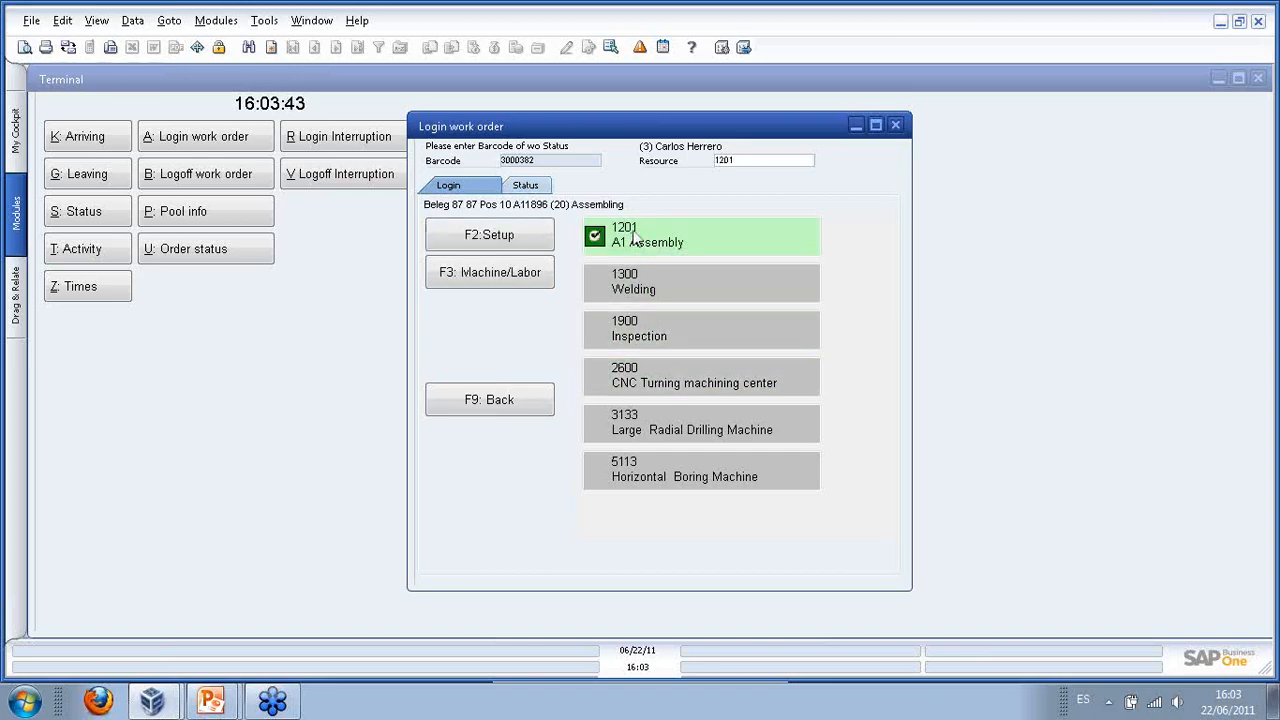
click(488, 288)
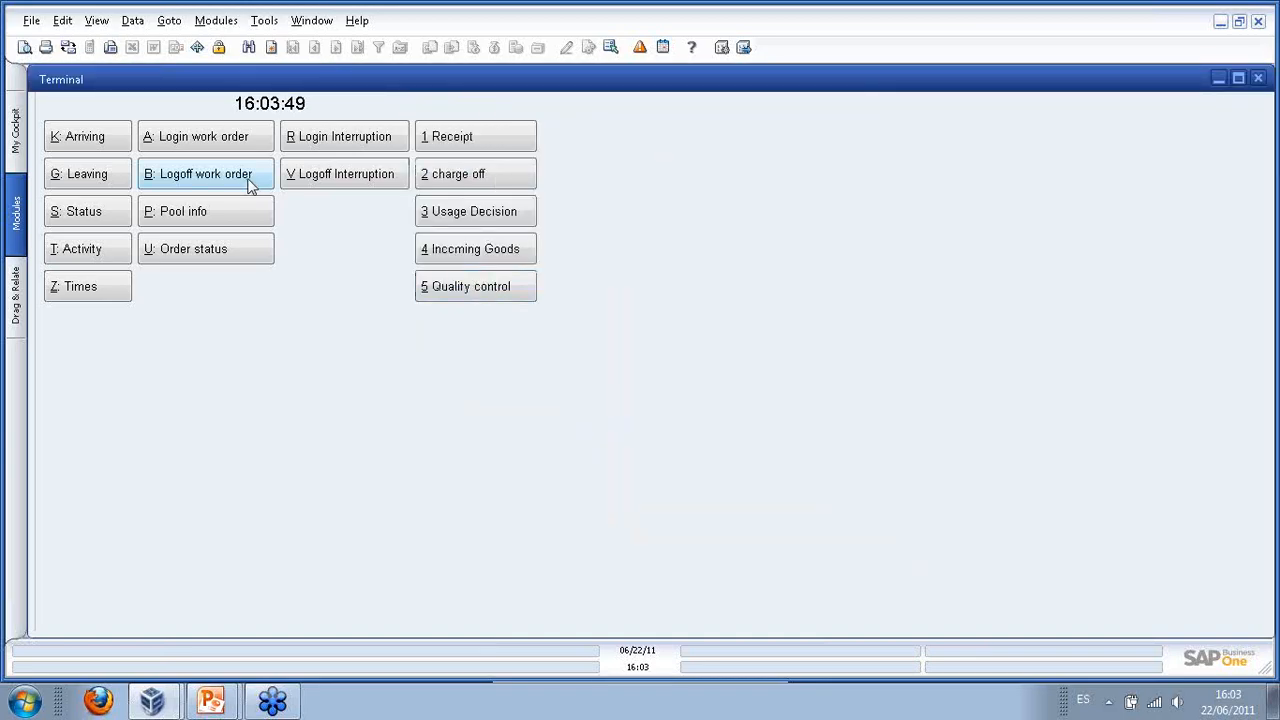
click(1259, 79)
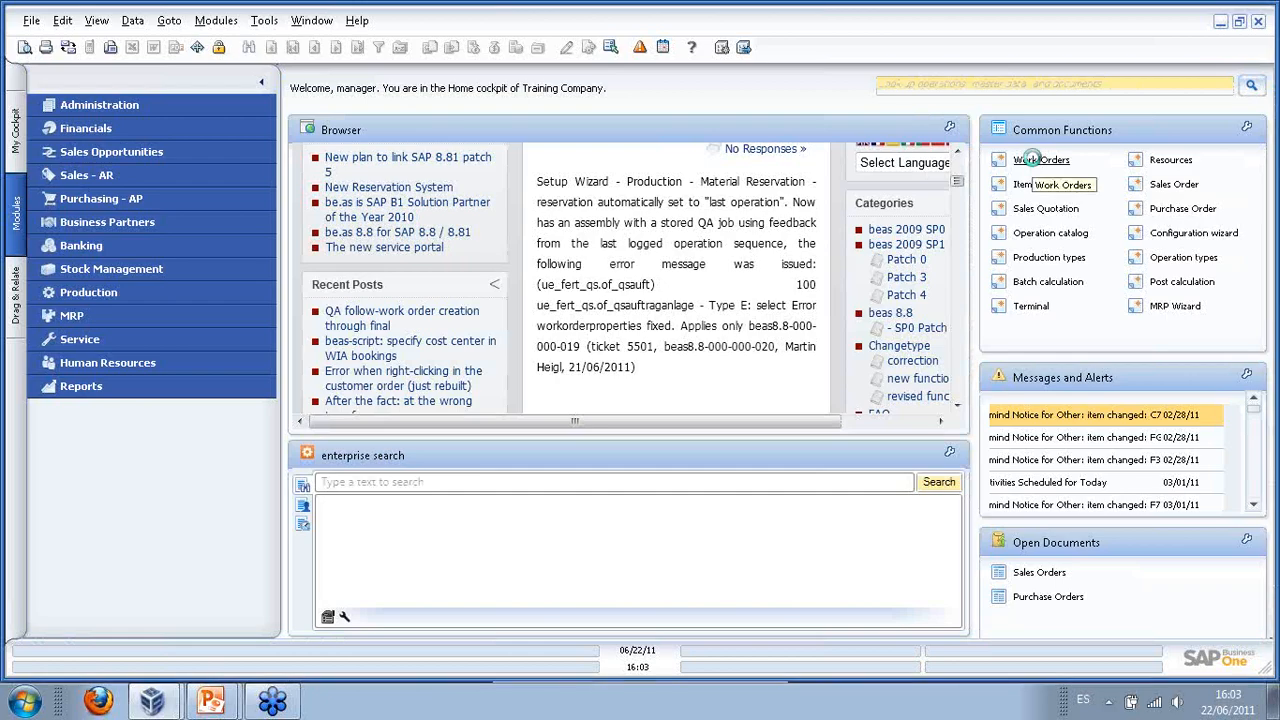
click(1033, 158)
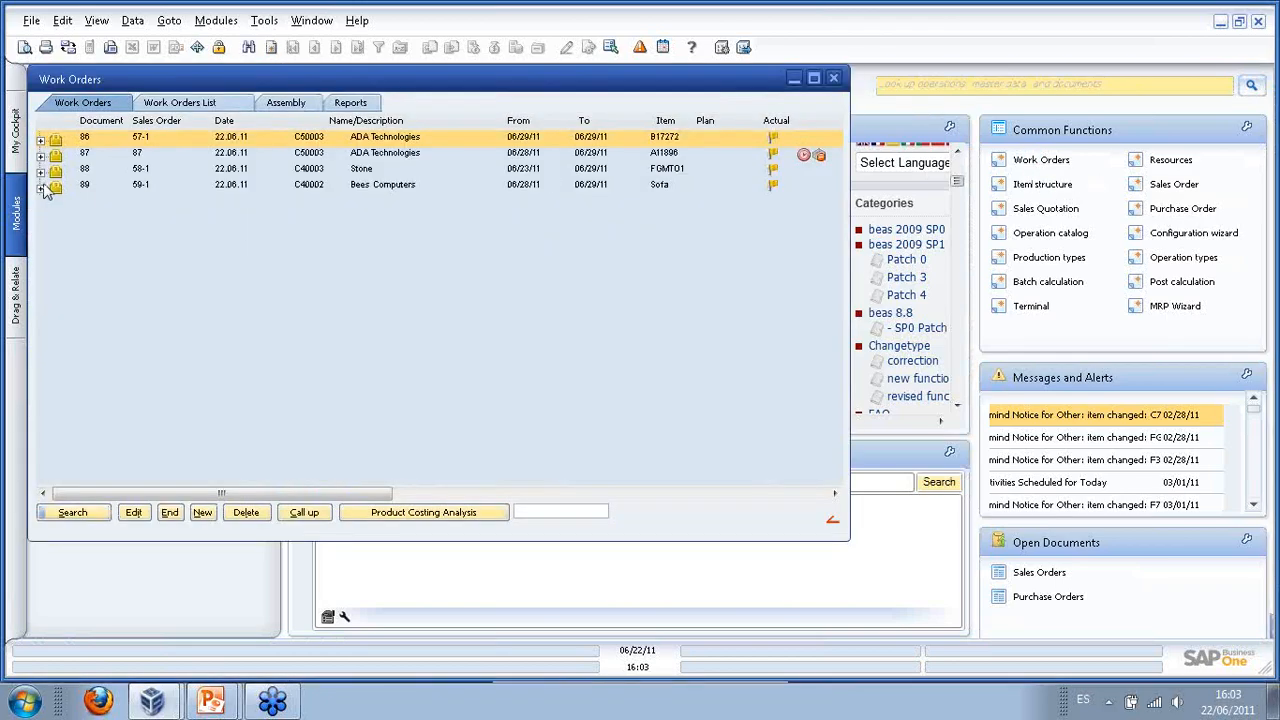
click(41, 156)
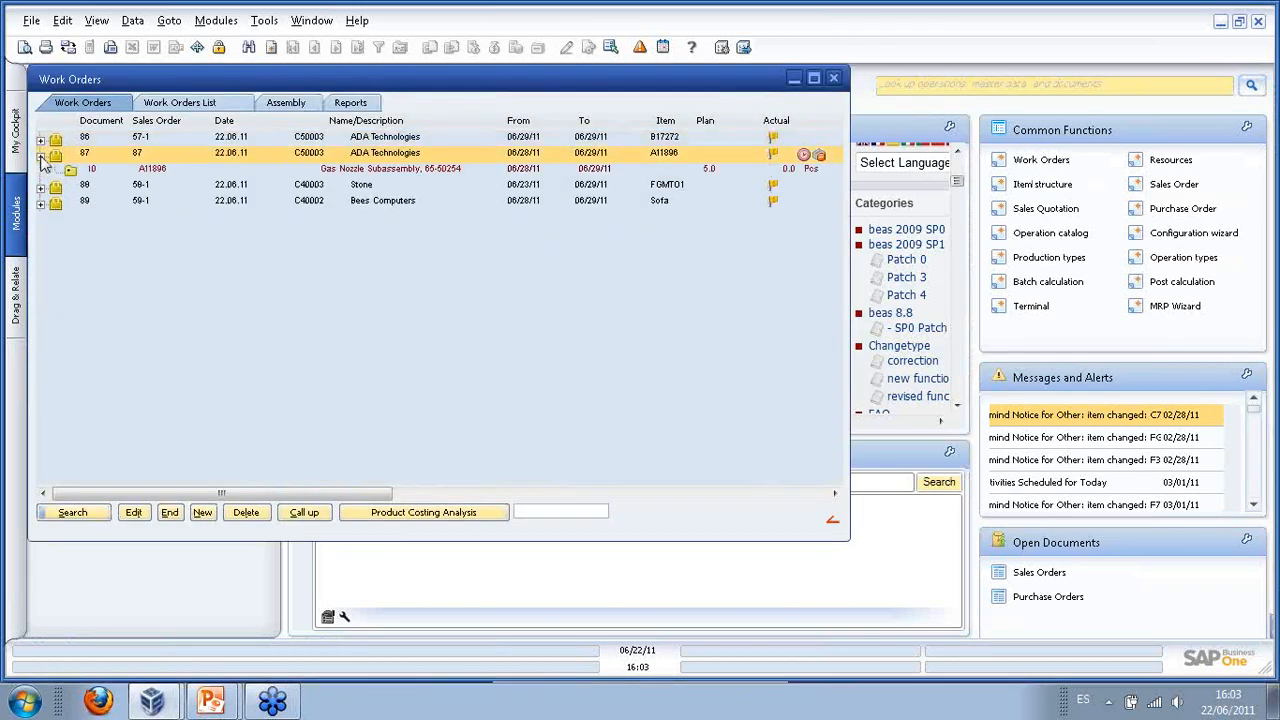
click(70, 170)
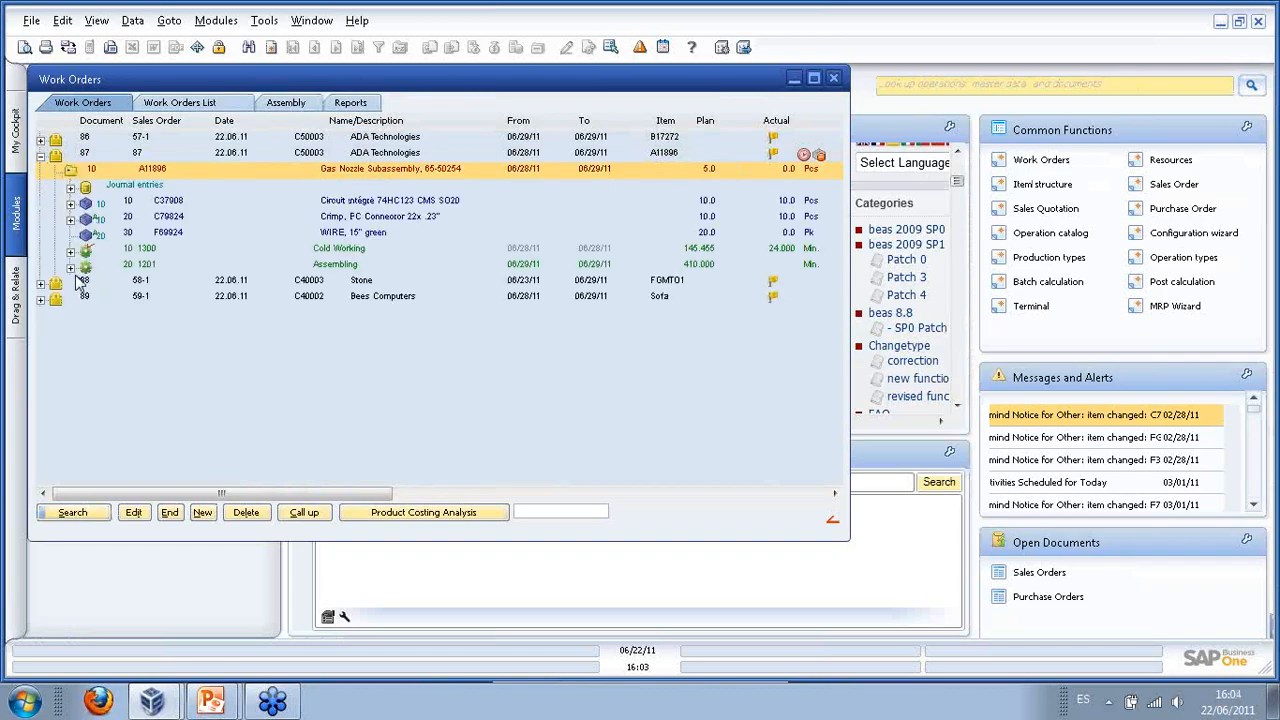
click(140, 266)
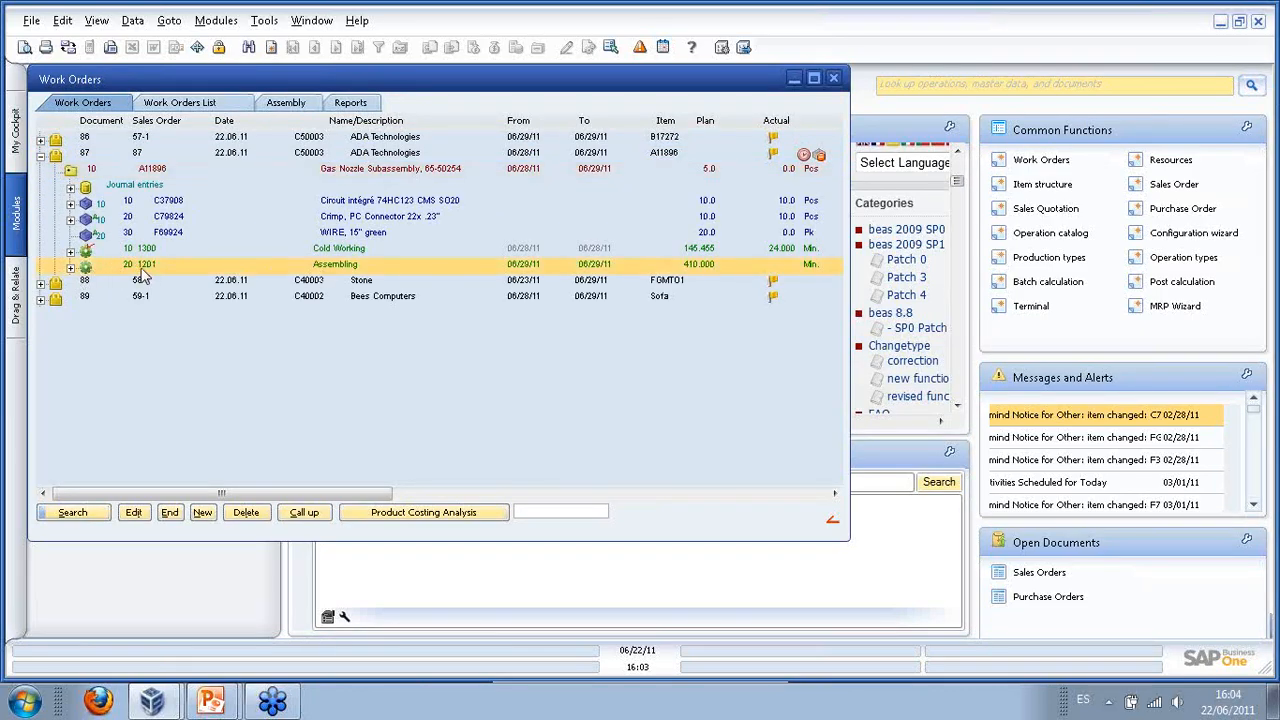
click(71, 268)
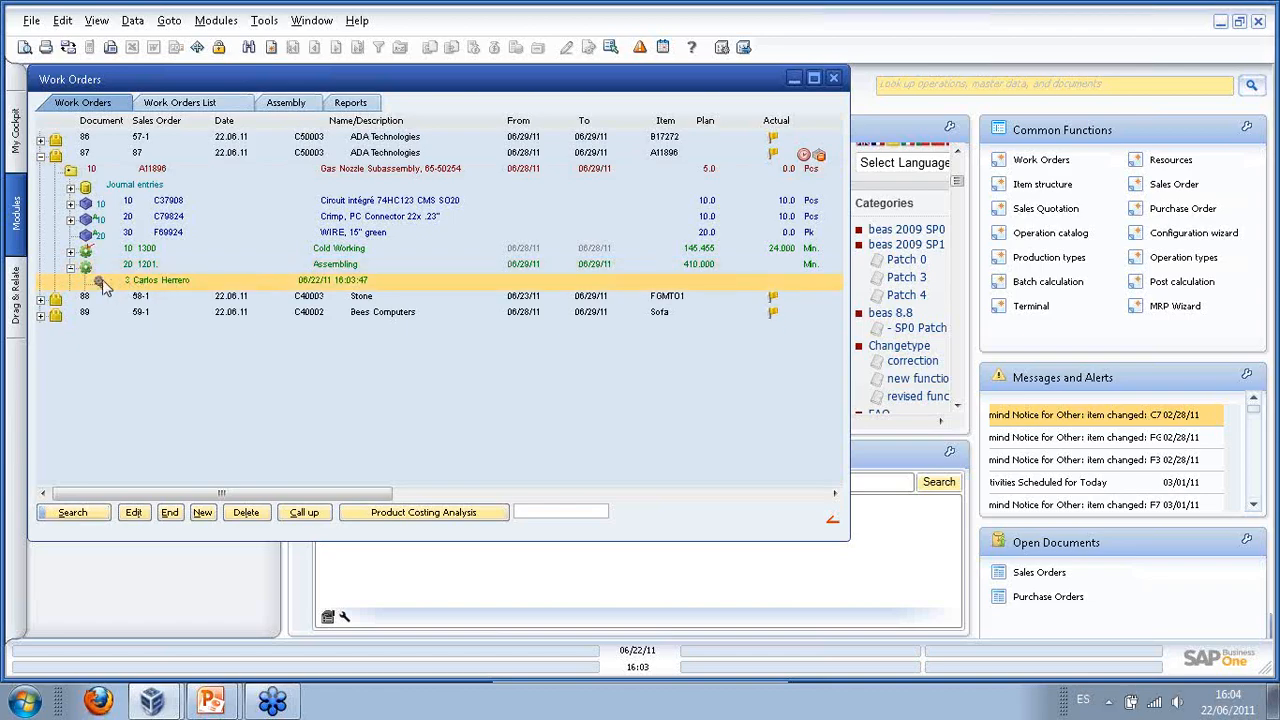
click(71, 252)
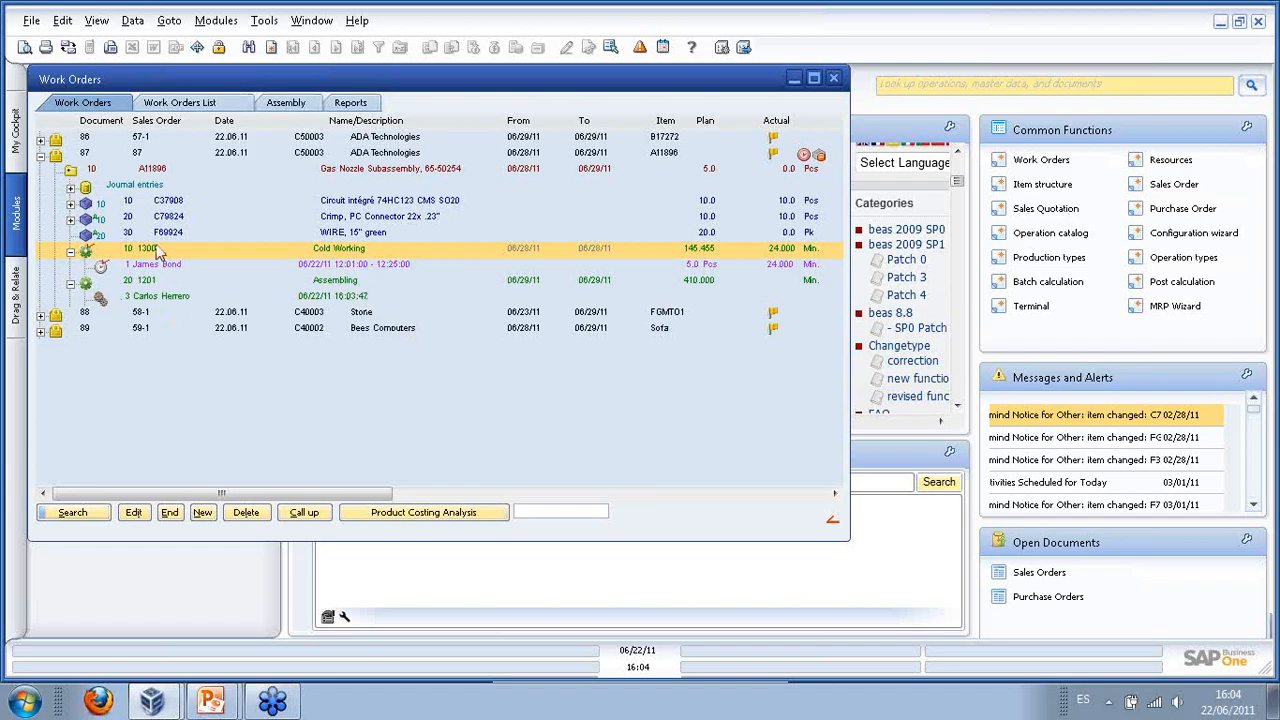
drag(234, 85, 283, 98)
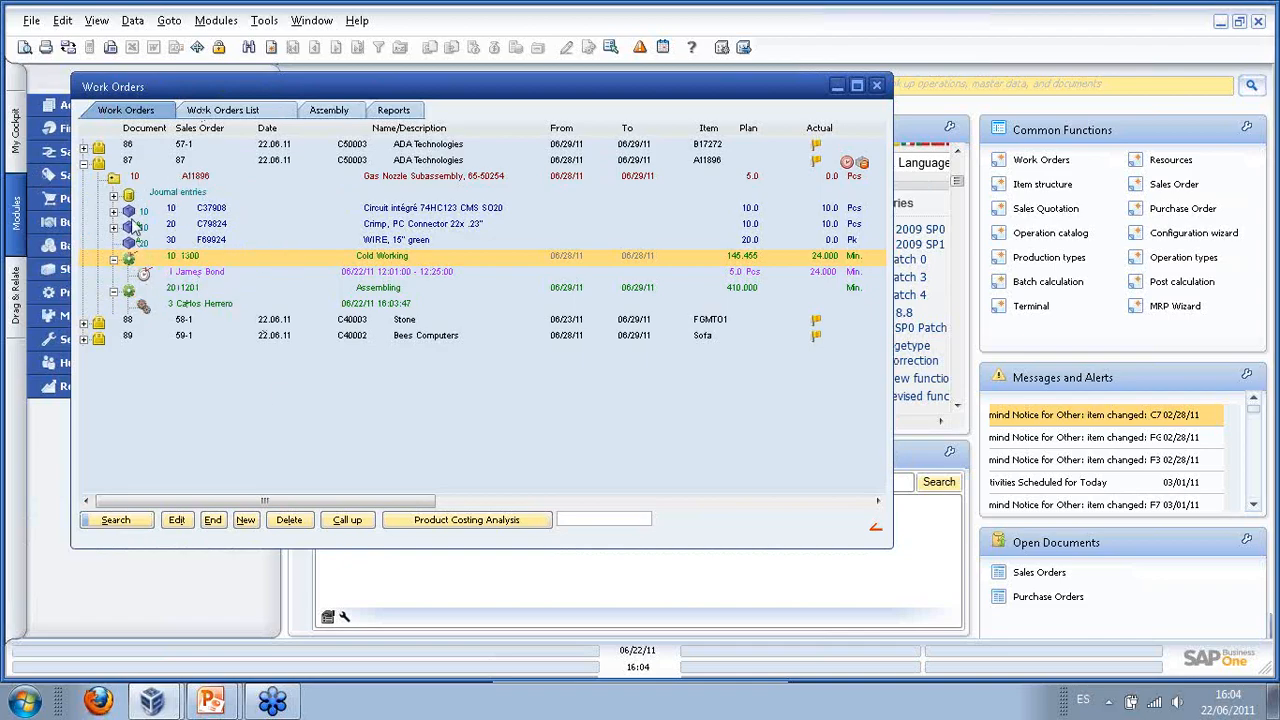
click(113, 291)
click(113, 259)
click(166, 242)
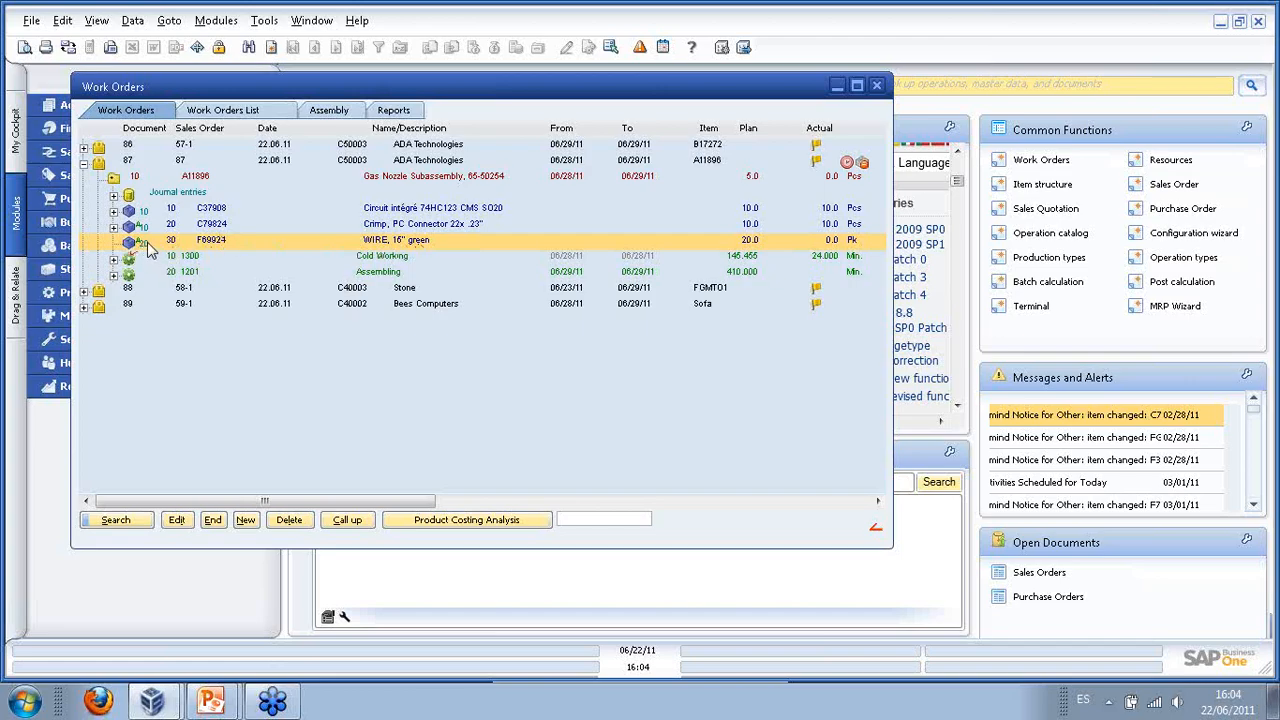
click(152, 272)
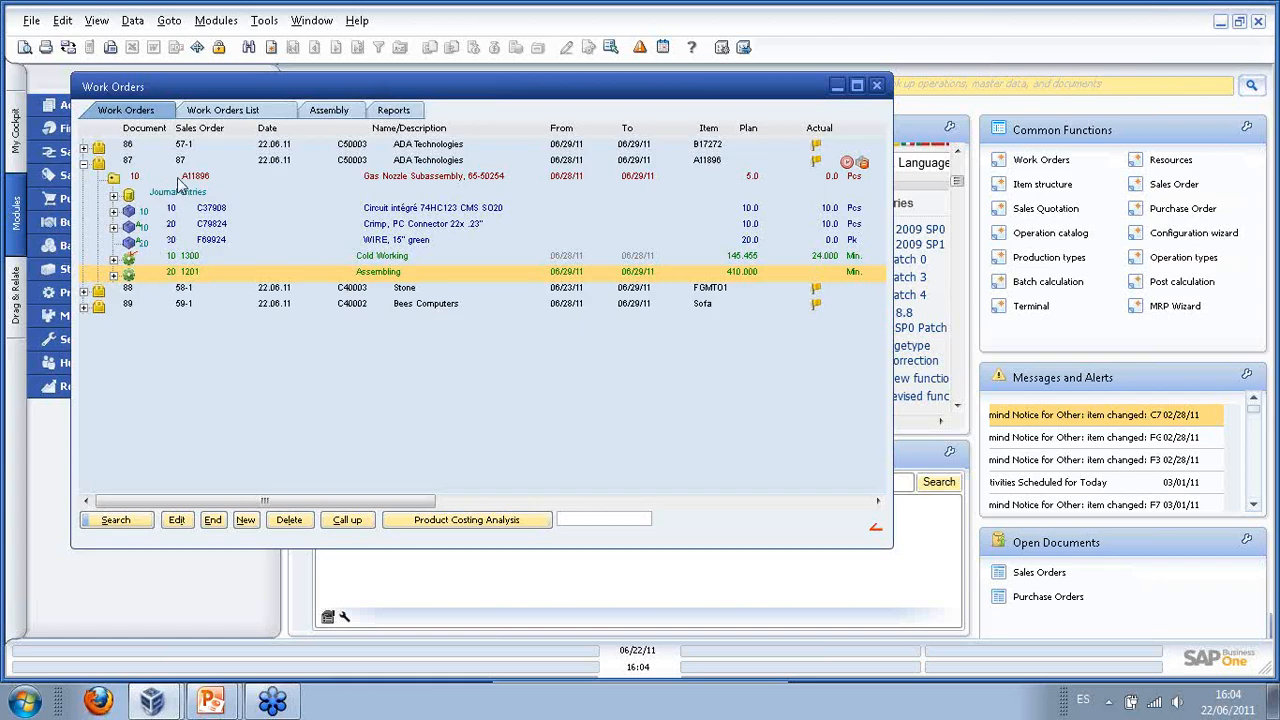
drag(226, 92, 476, 106)
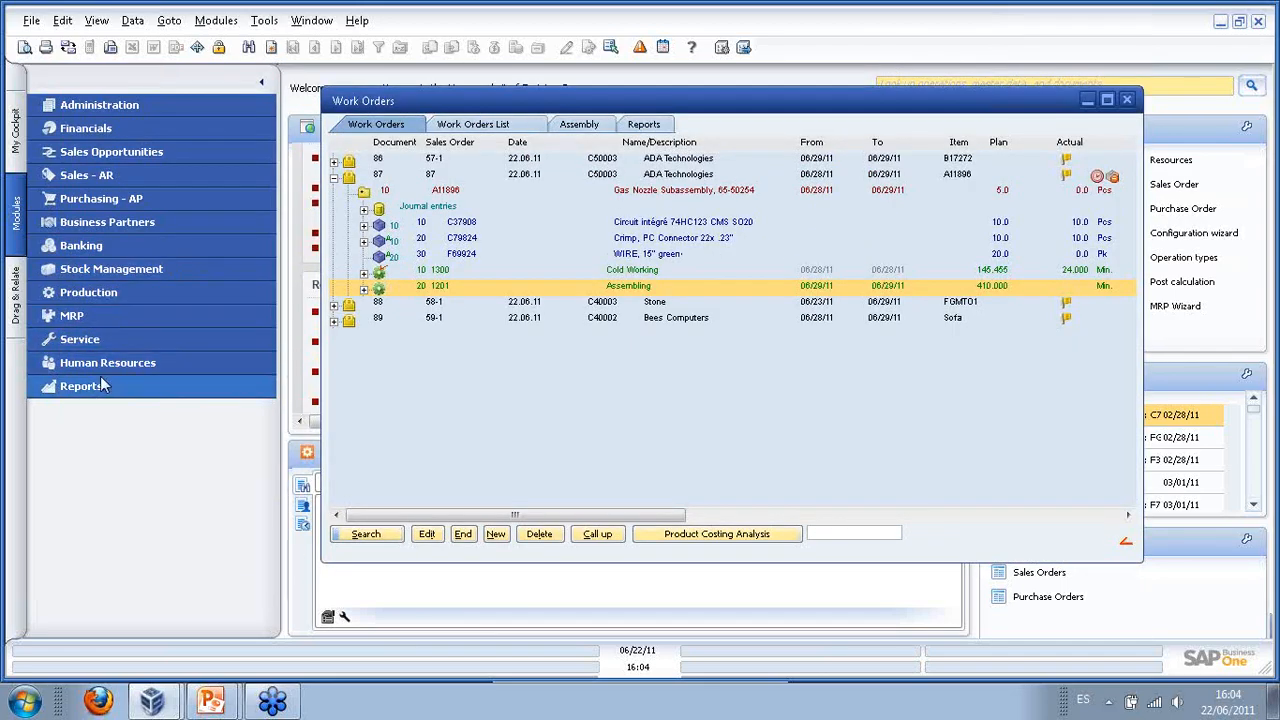
drag(803, 107, 527, 108)
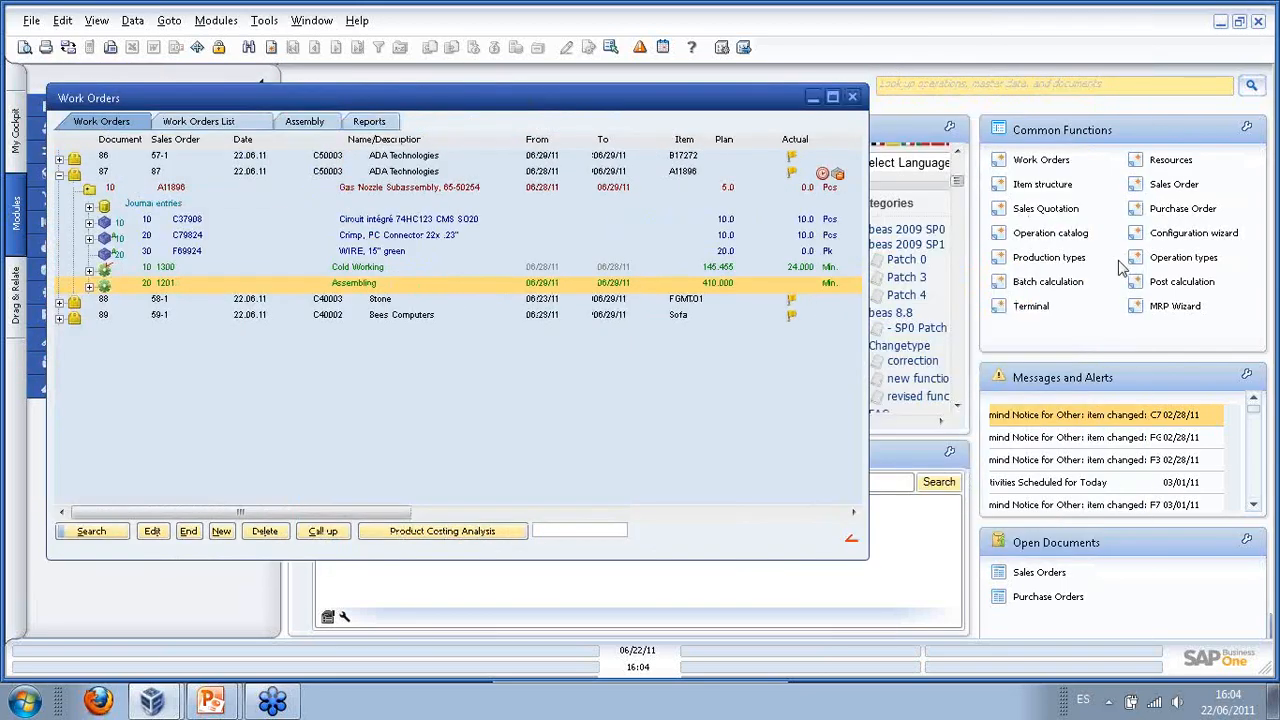
click(1182, 232)
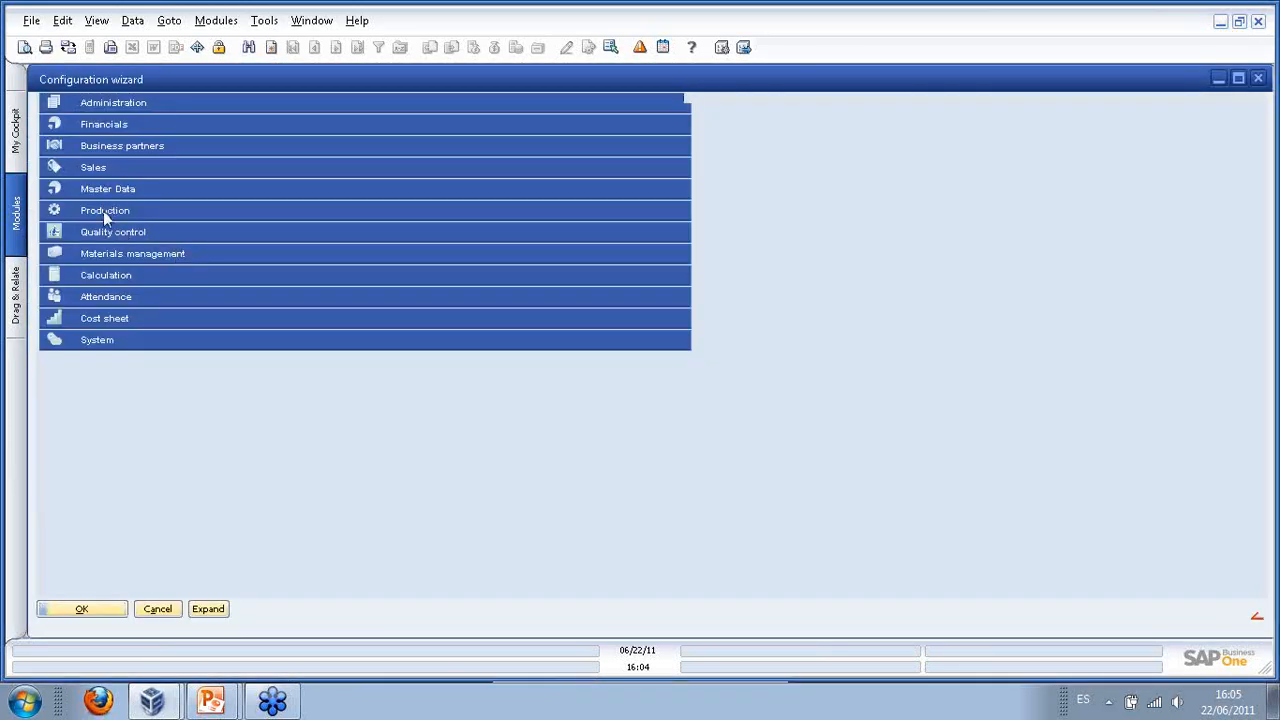
click(103, 211)
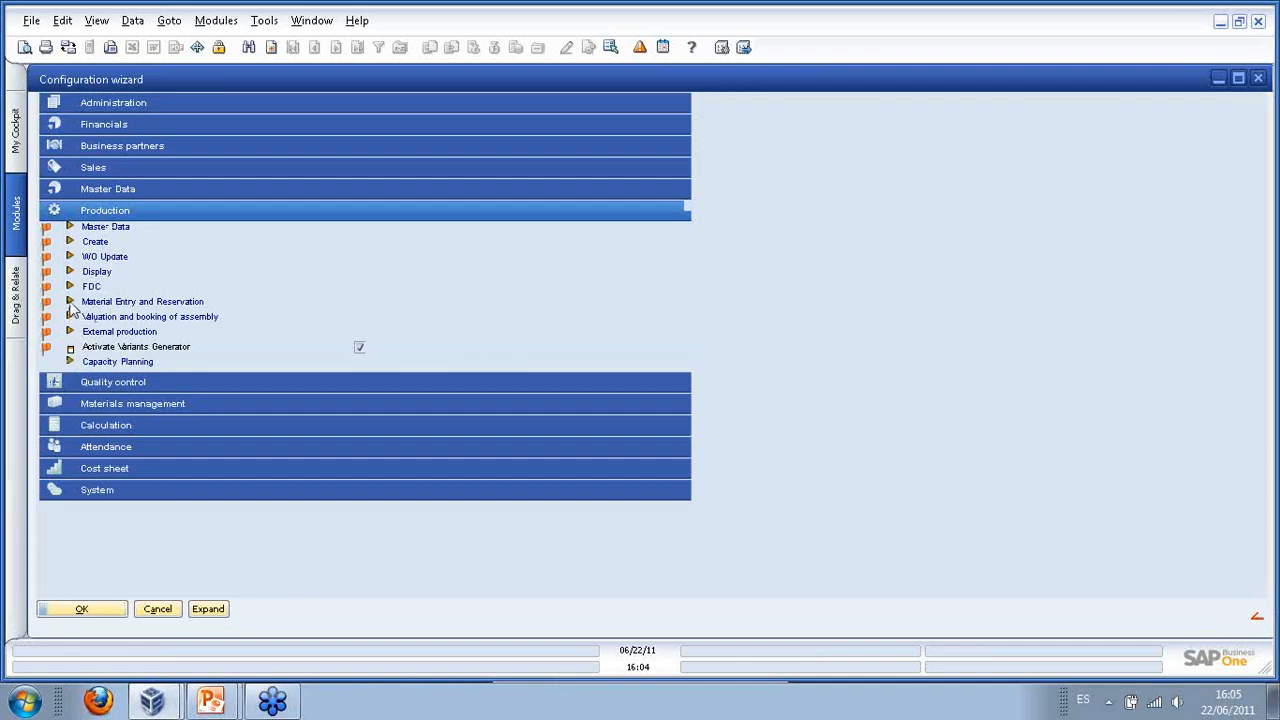
click(70, 302)
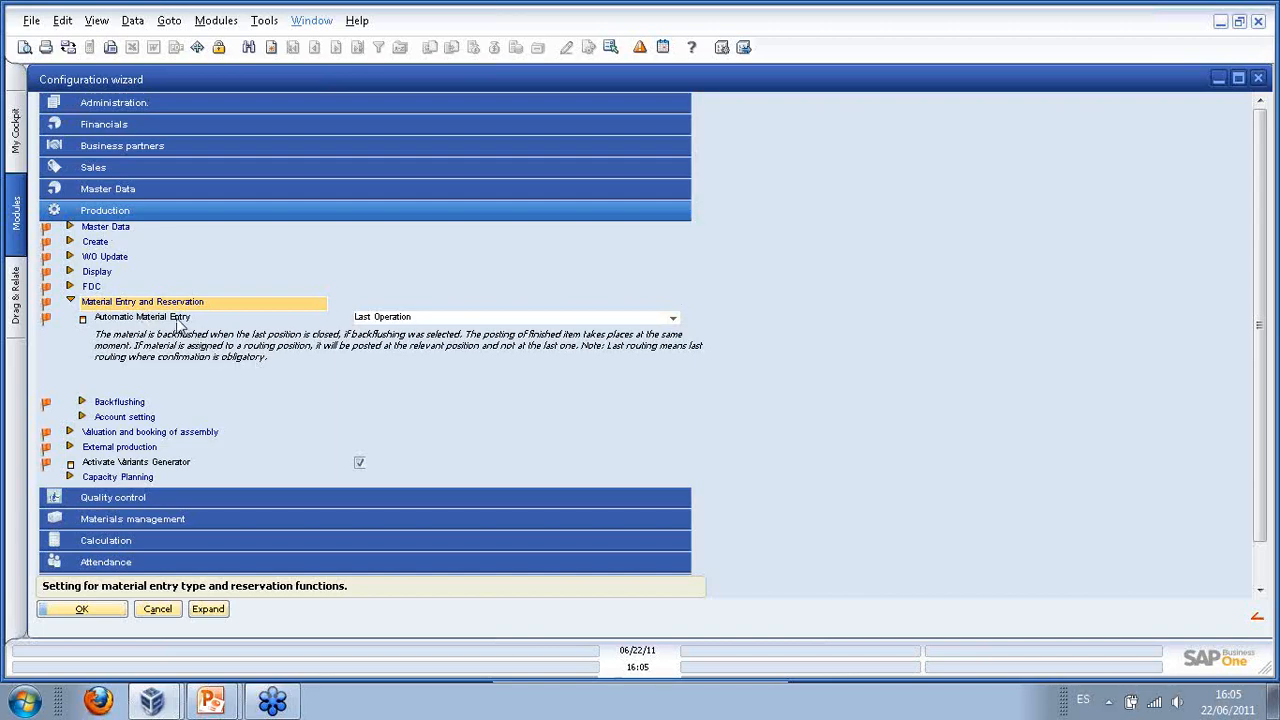
click(674, 320)
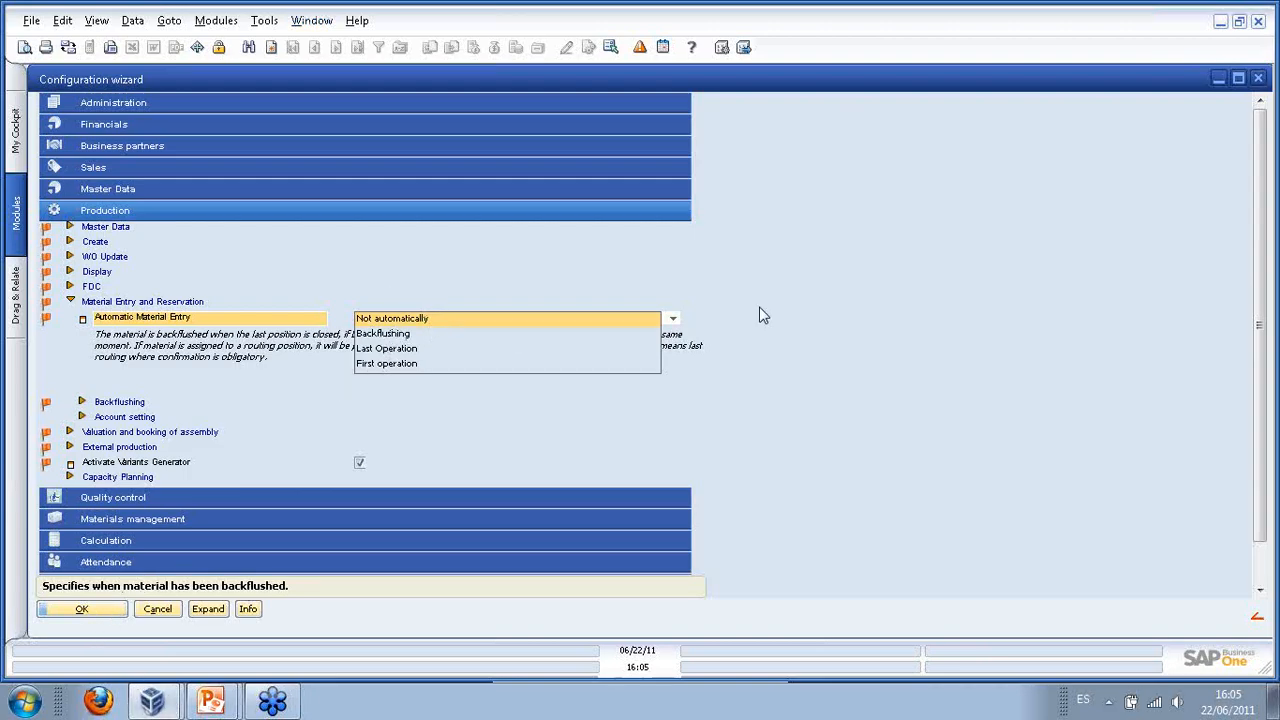
click(780, 267)
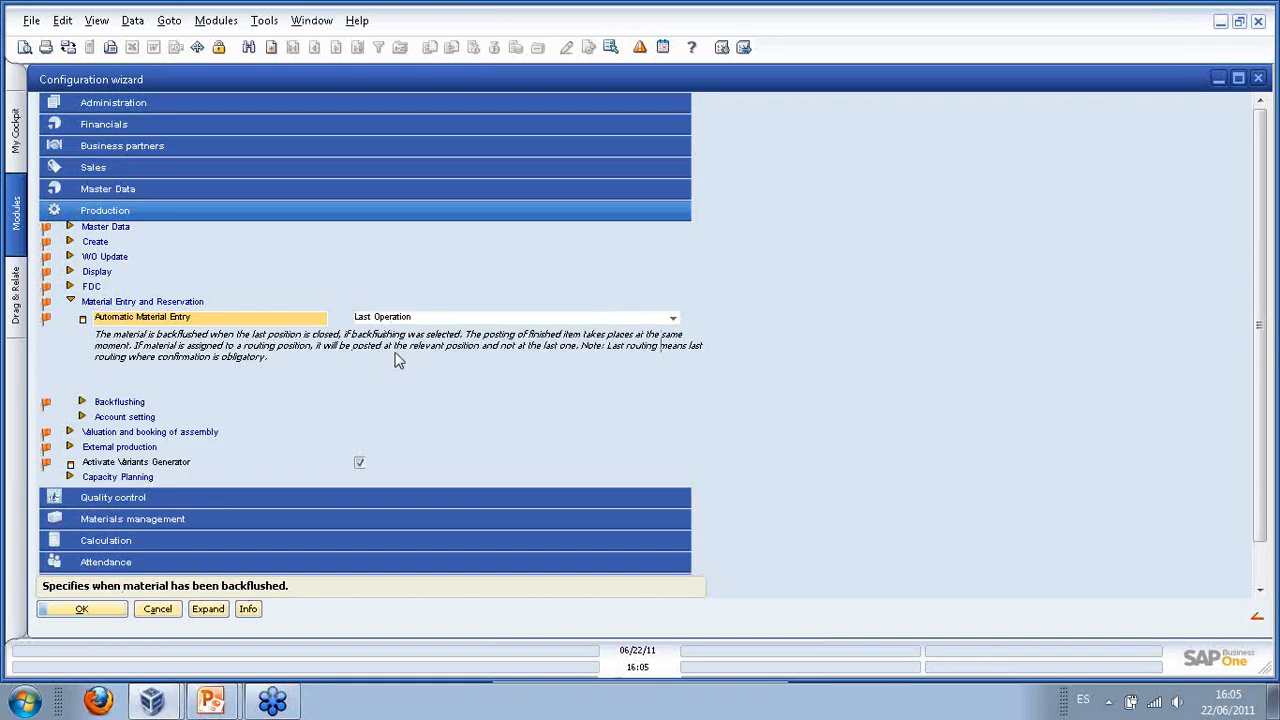
click(100, 609)
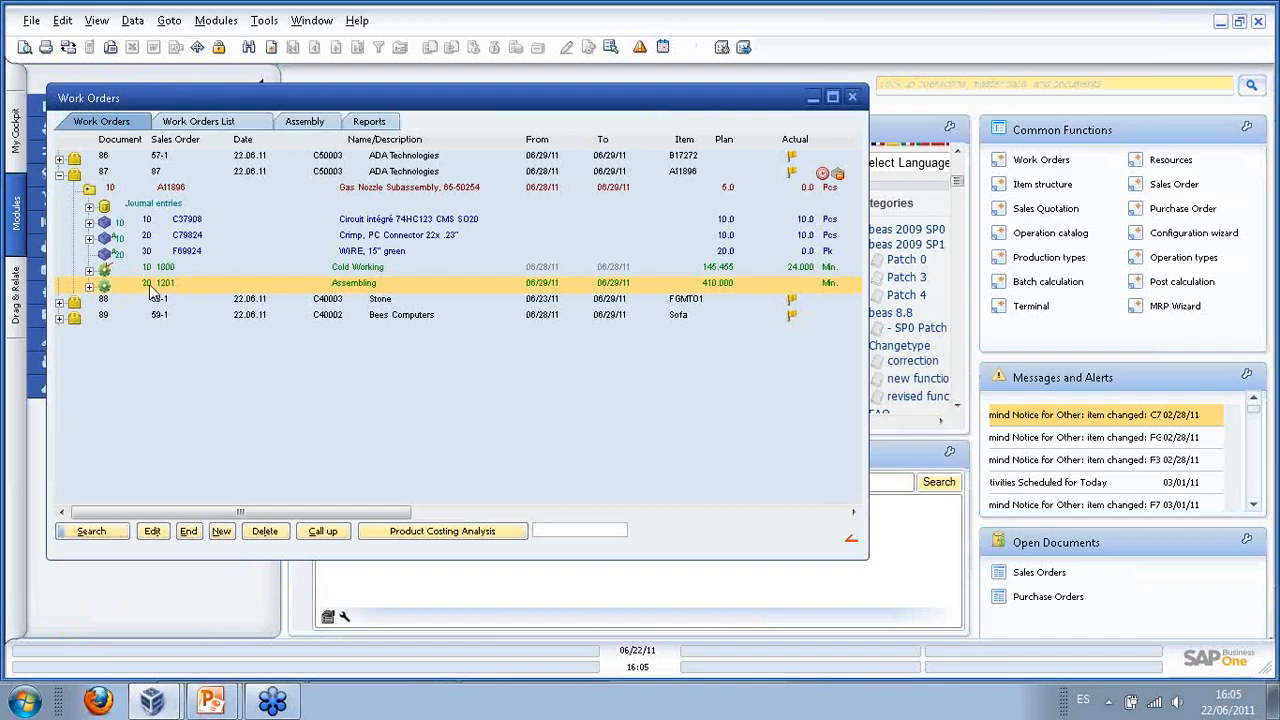
- Check the Assembling operation's routing details, then expand its row to list the time entry
double_click(150, 286)
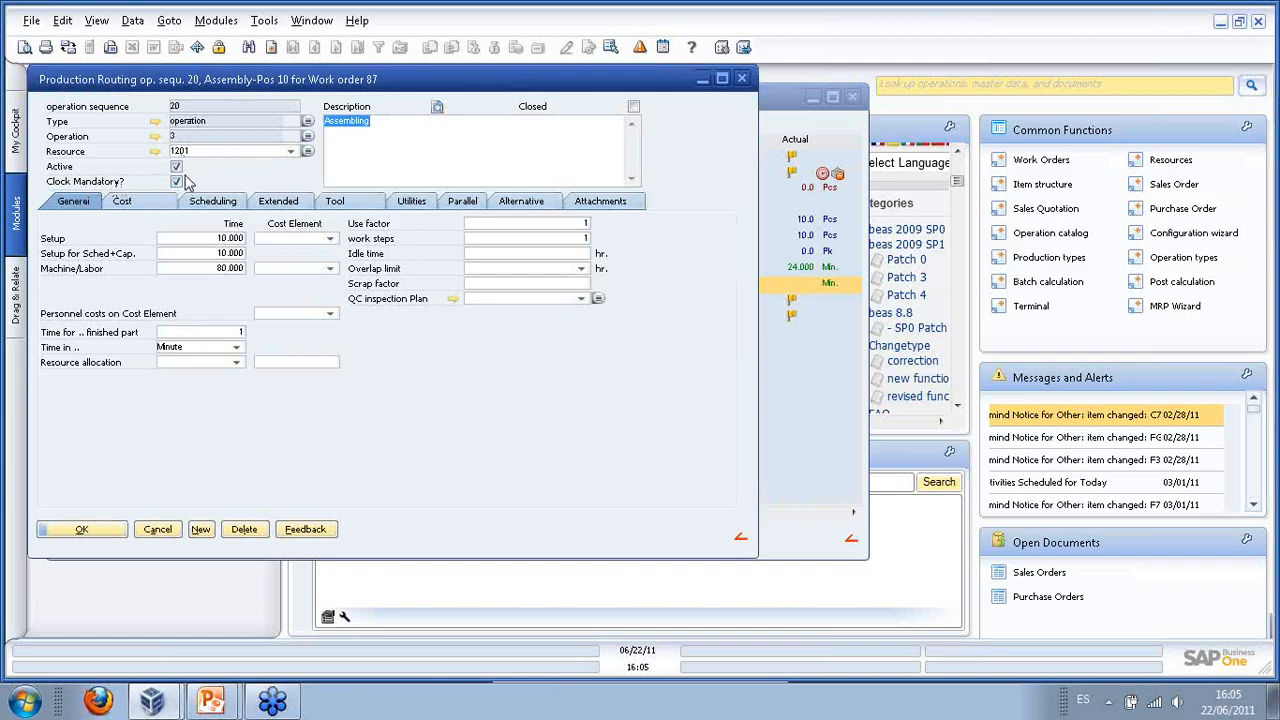
drag(240, 88, 285, 100)
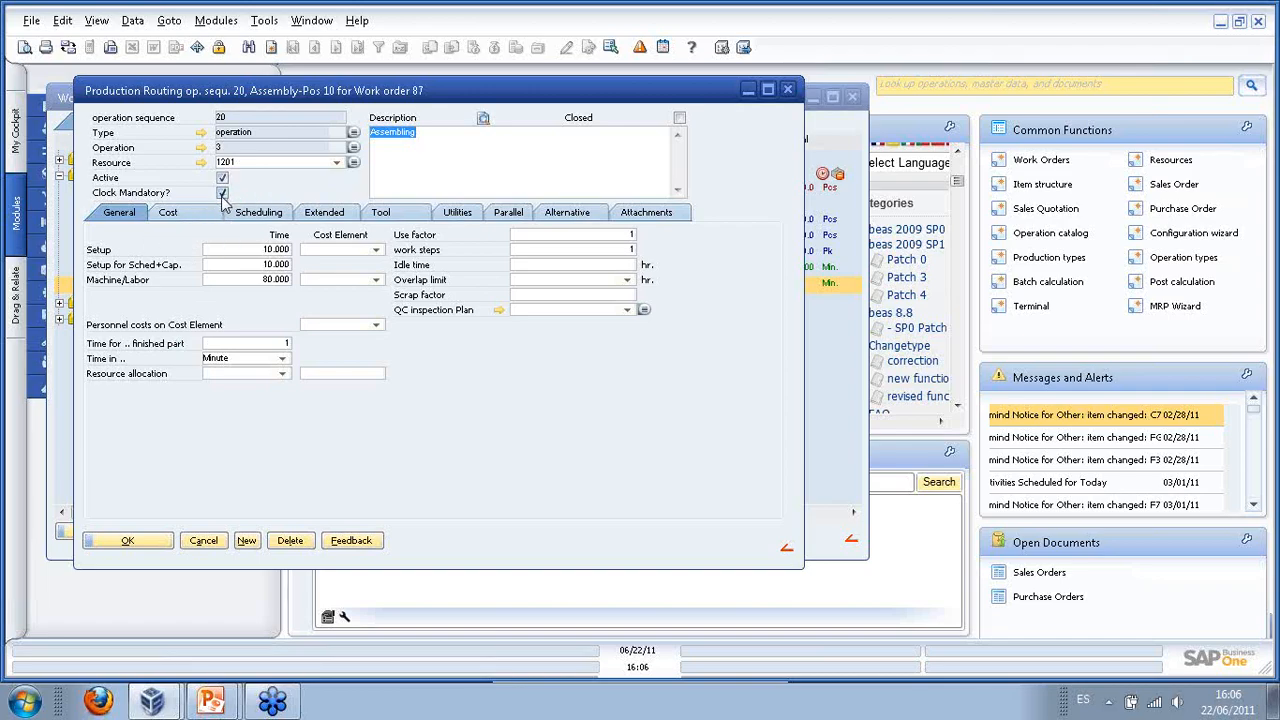
click(125, 542)
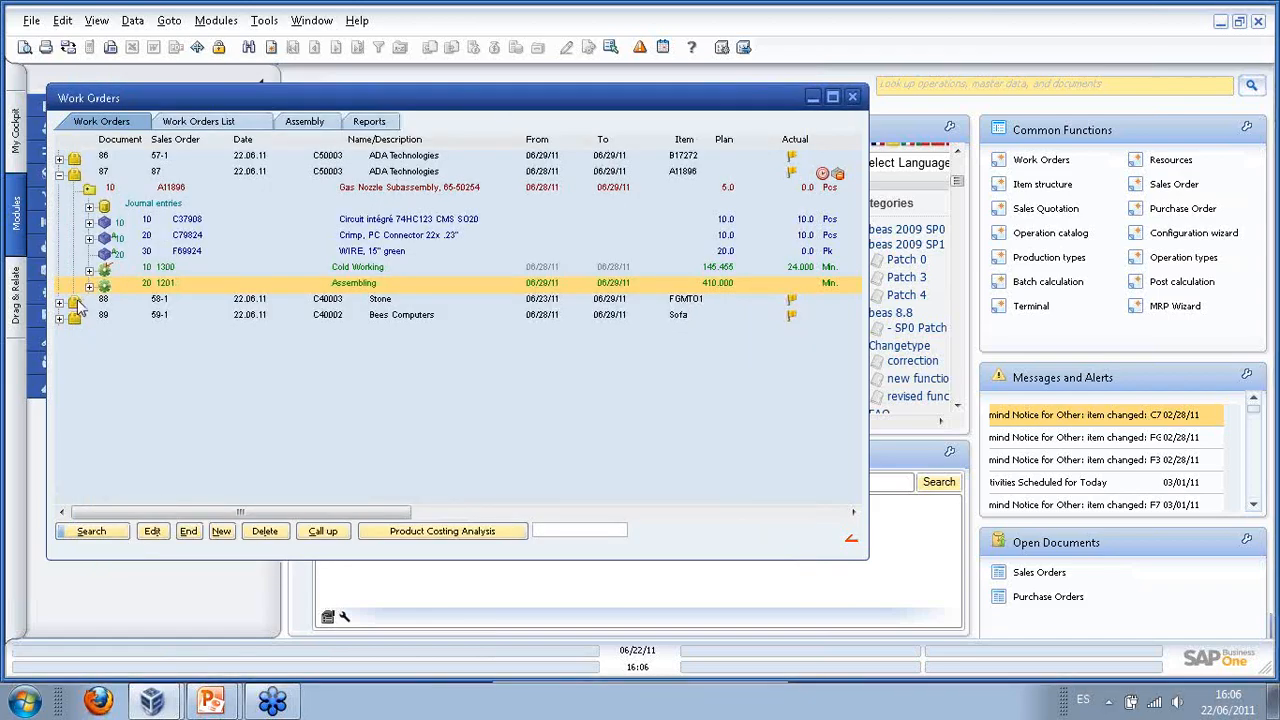
click(89, 287)
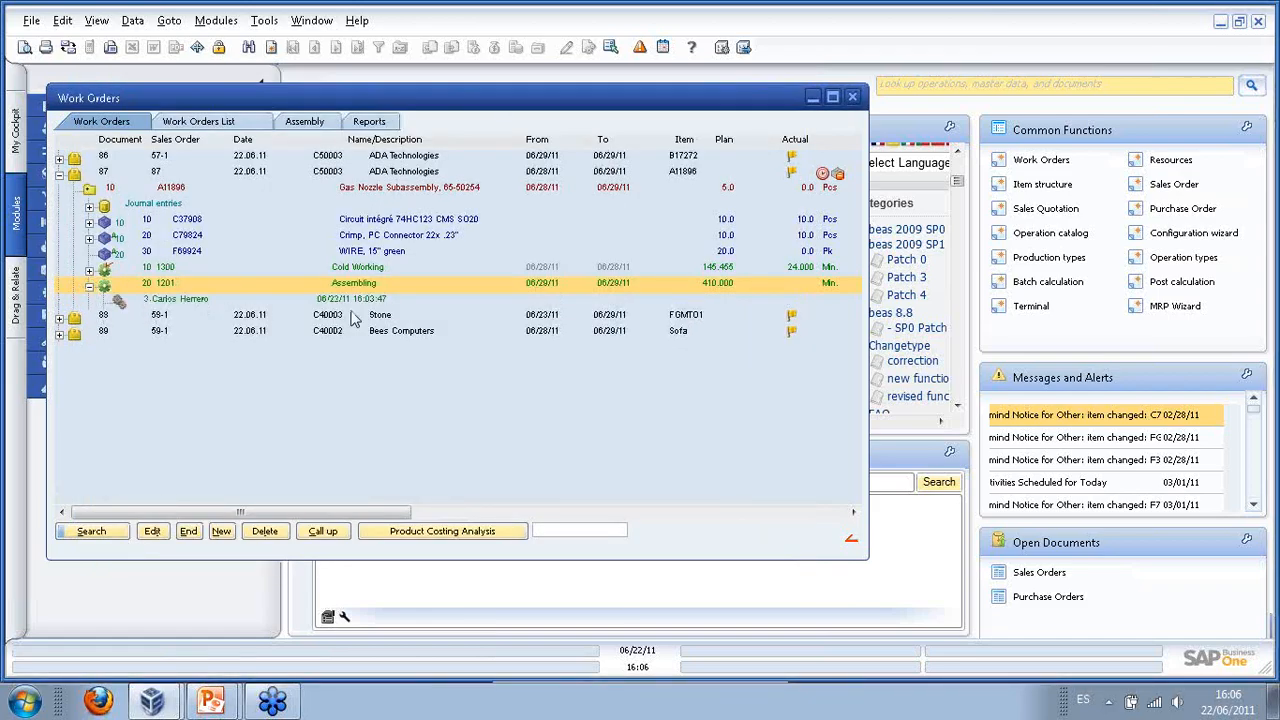
drag(280, 107, 367, 121)
- In the Terminal, start a work order logoff for the worker using barcode 3000382
click(1035, 308)
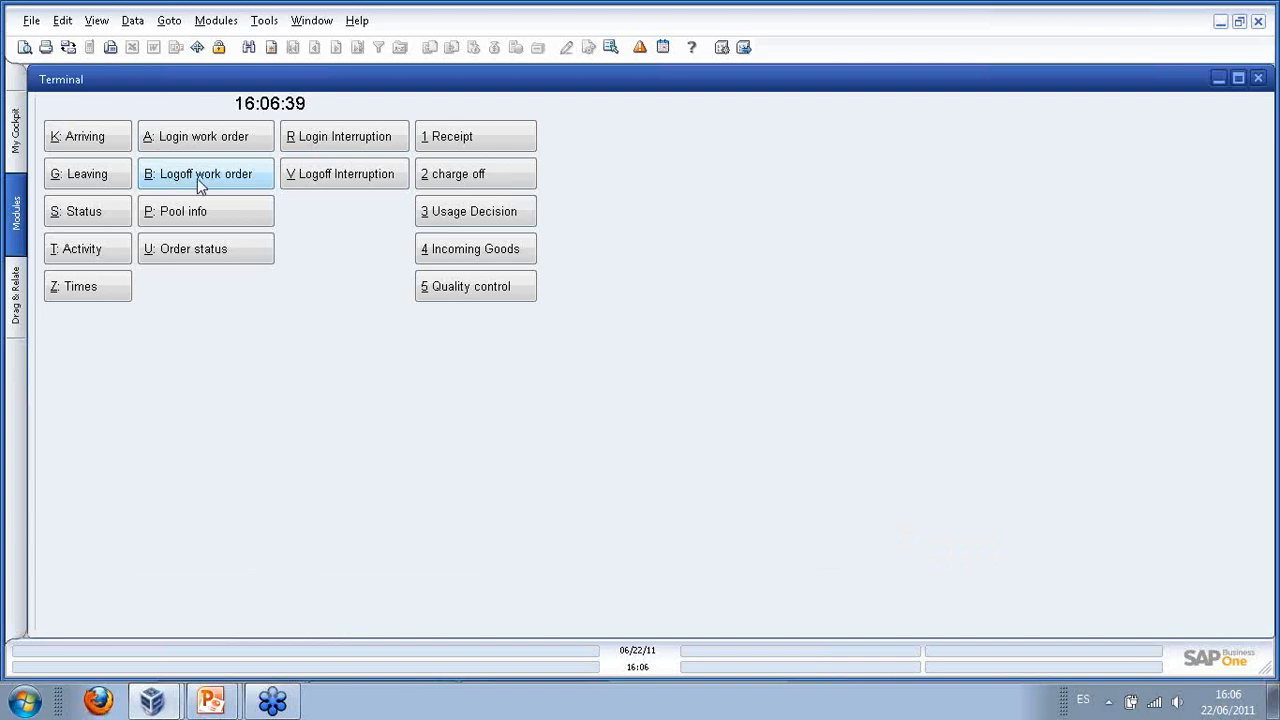
click(200, 182)
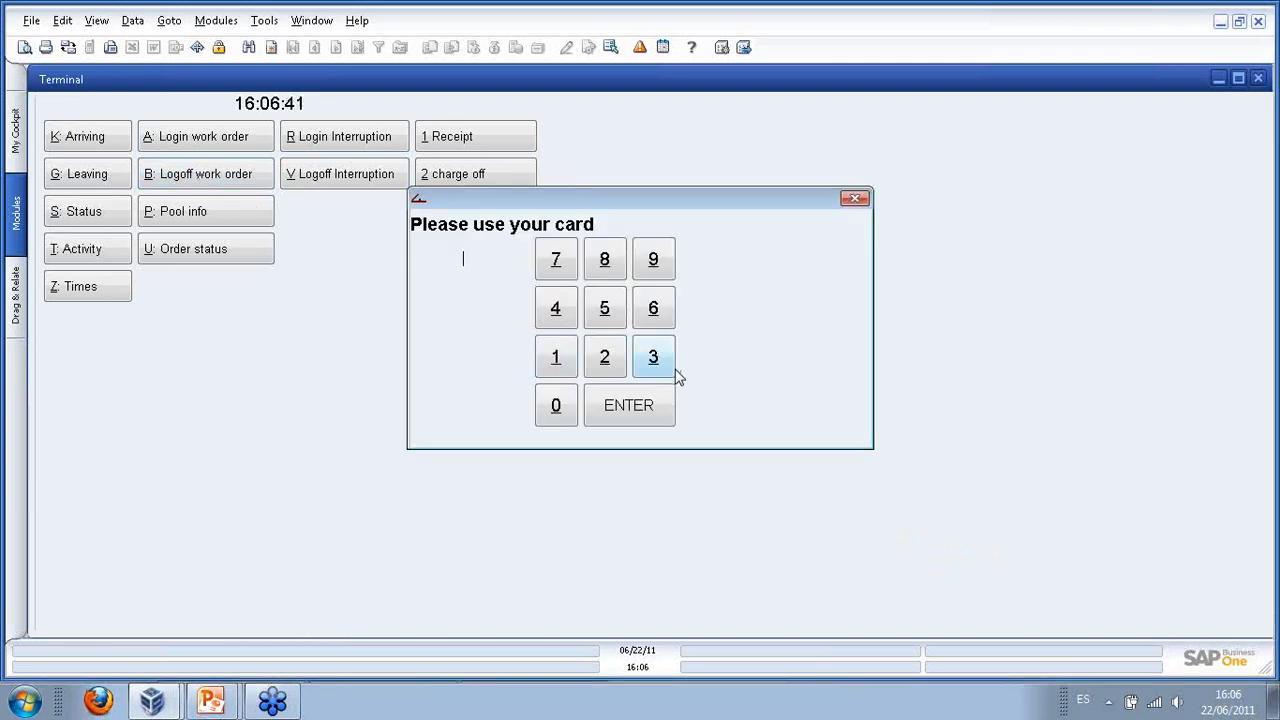
click(632, 405)
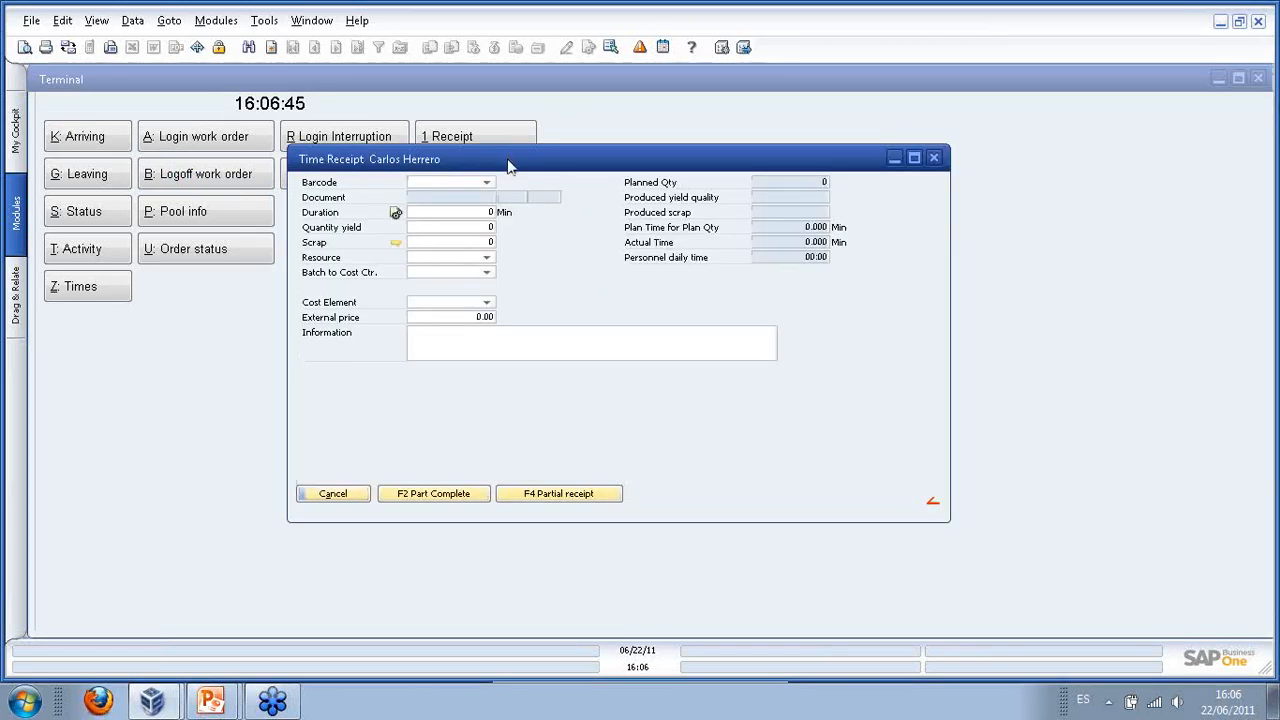
click(492, 184)
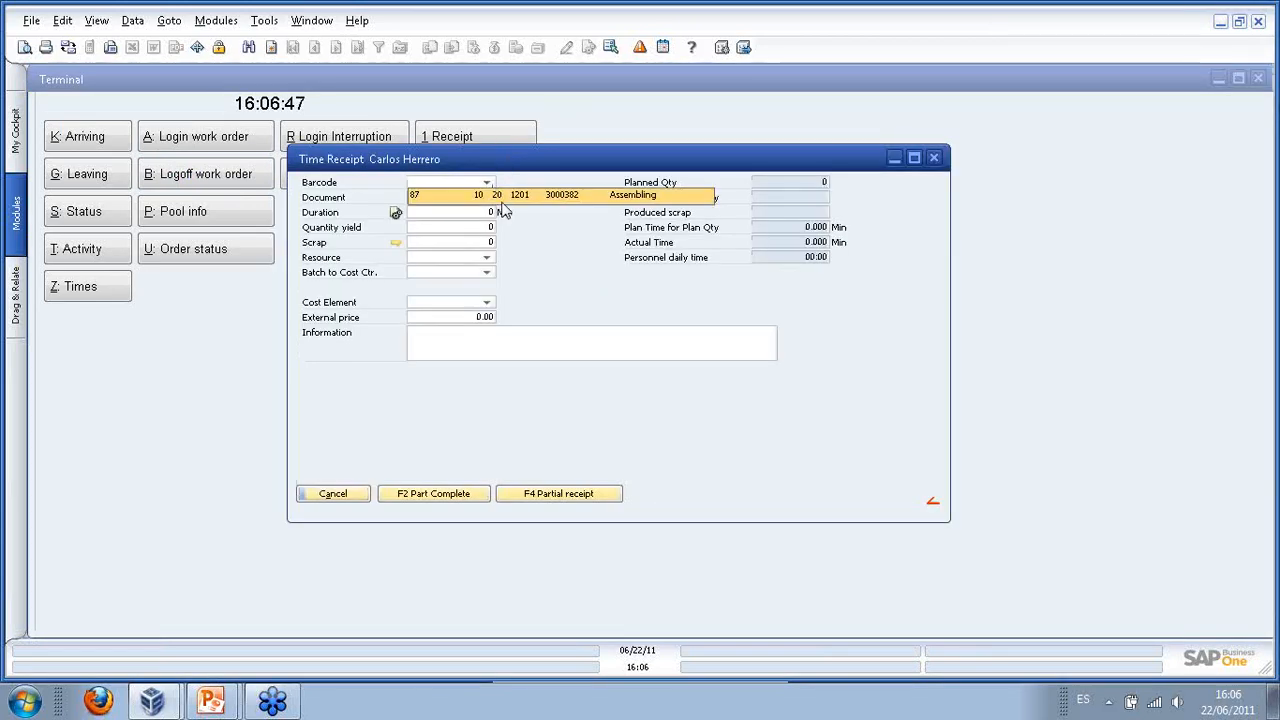
click(535, 181)
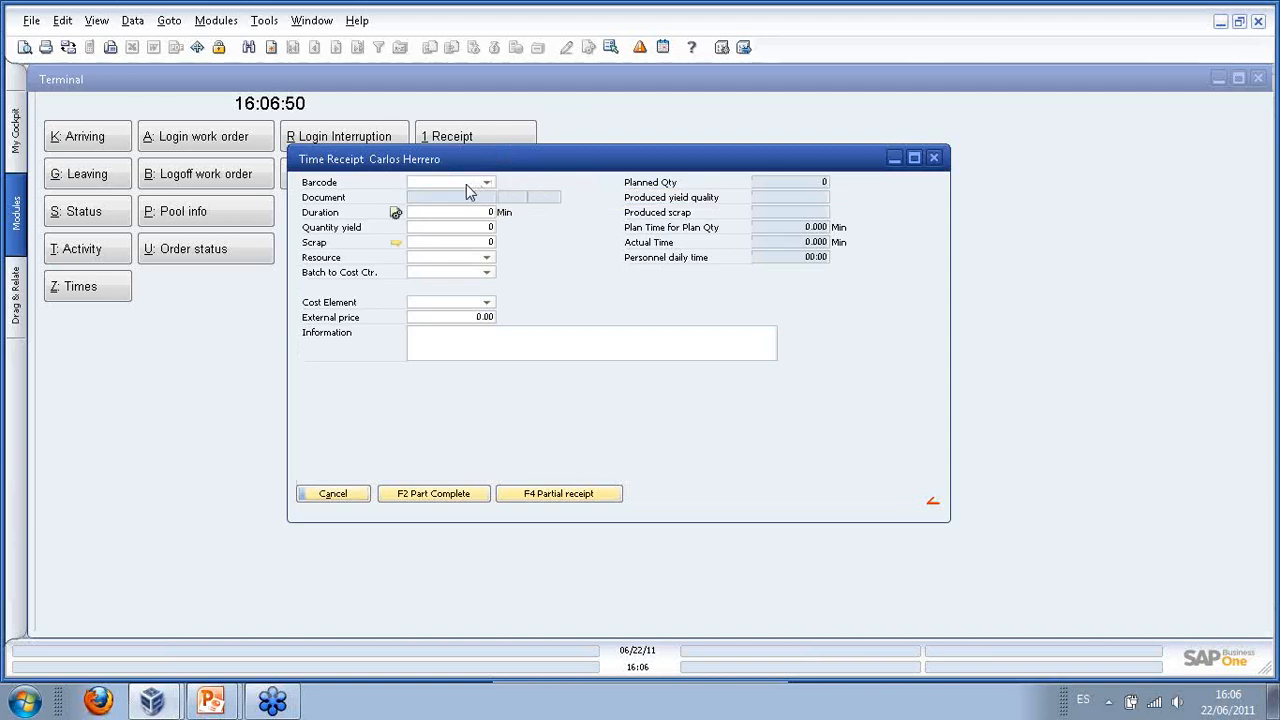
text(3000)
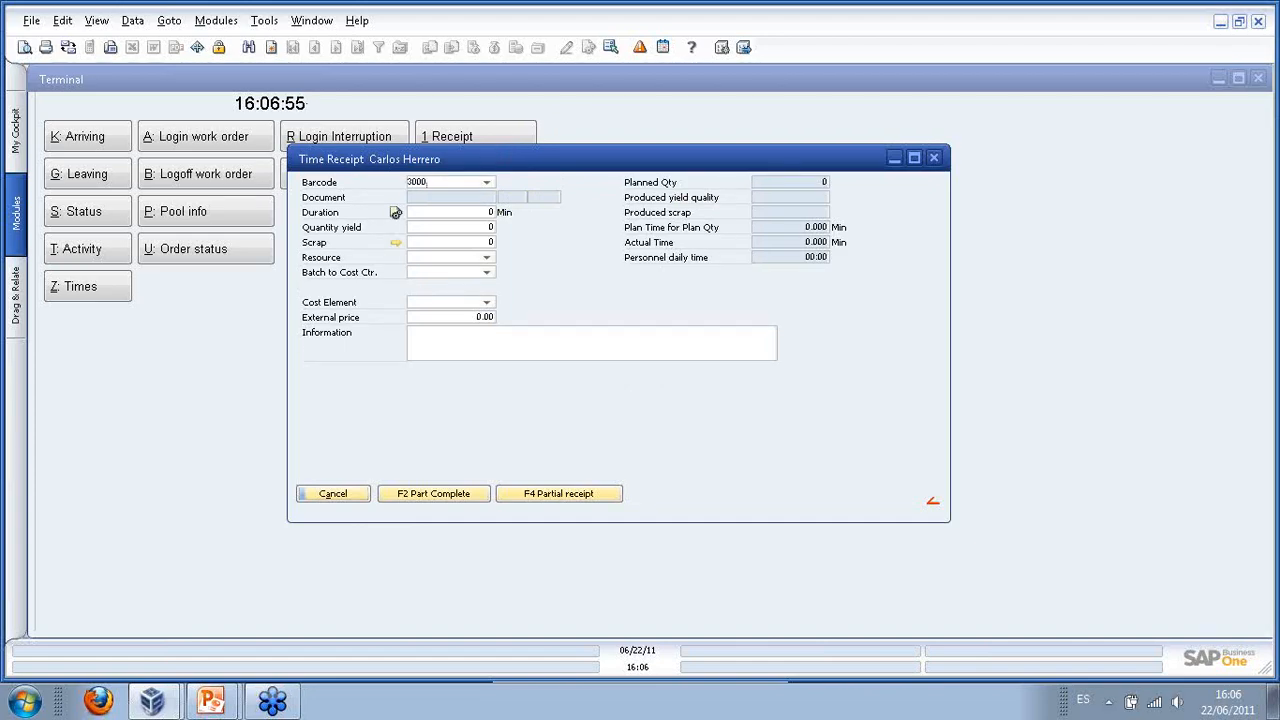
text(382)
key(Tab)
- Book yield 5 and 4 minutes duration, reporting the Assembling operation as completed
text(5)
click(488, 213)
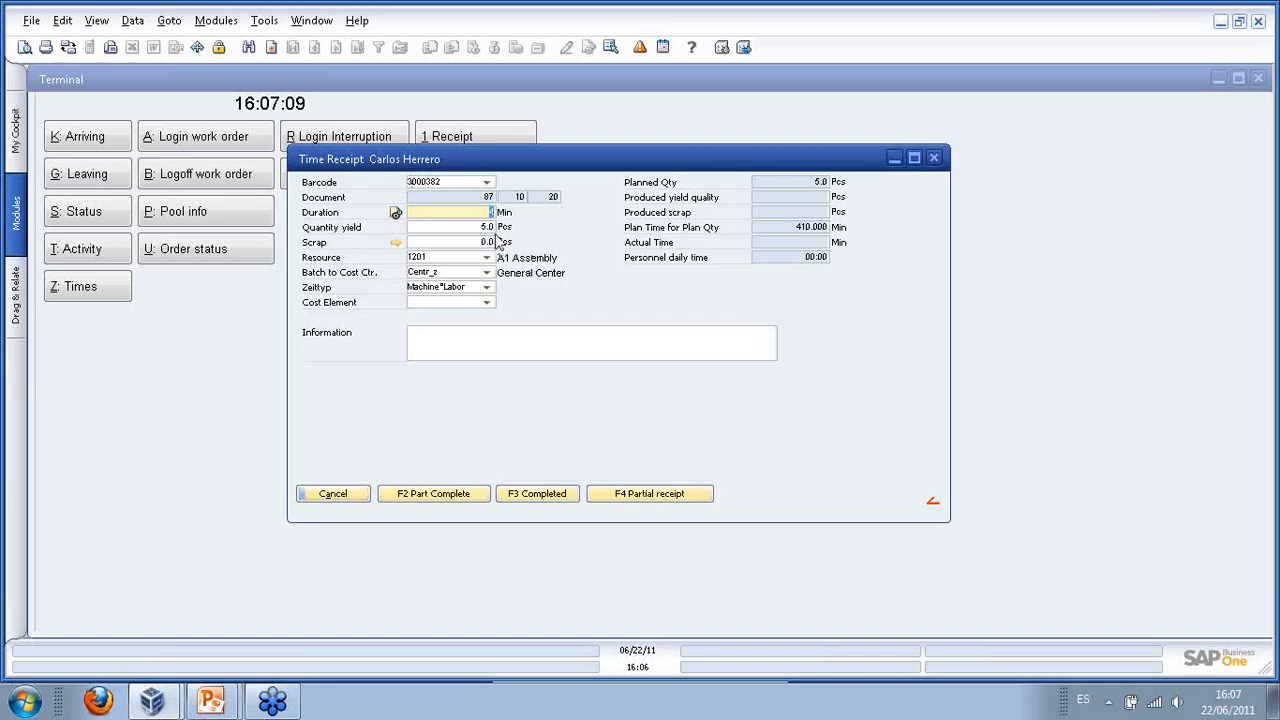
text(4)
key(Tab)
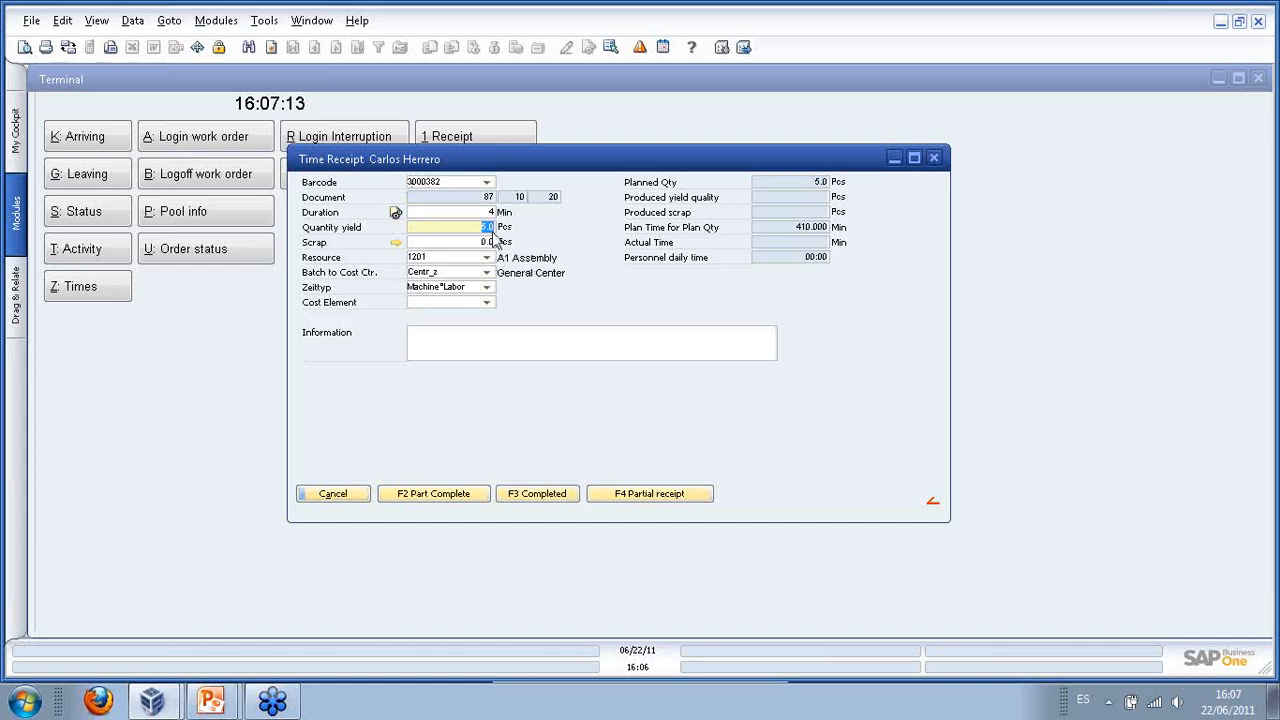
key(Tab)
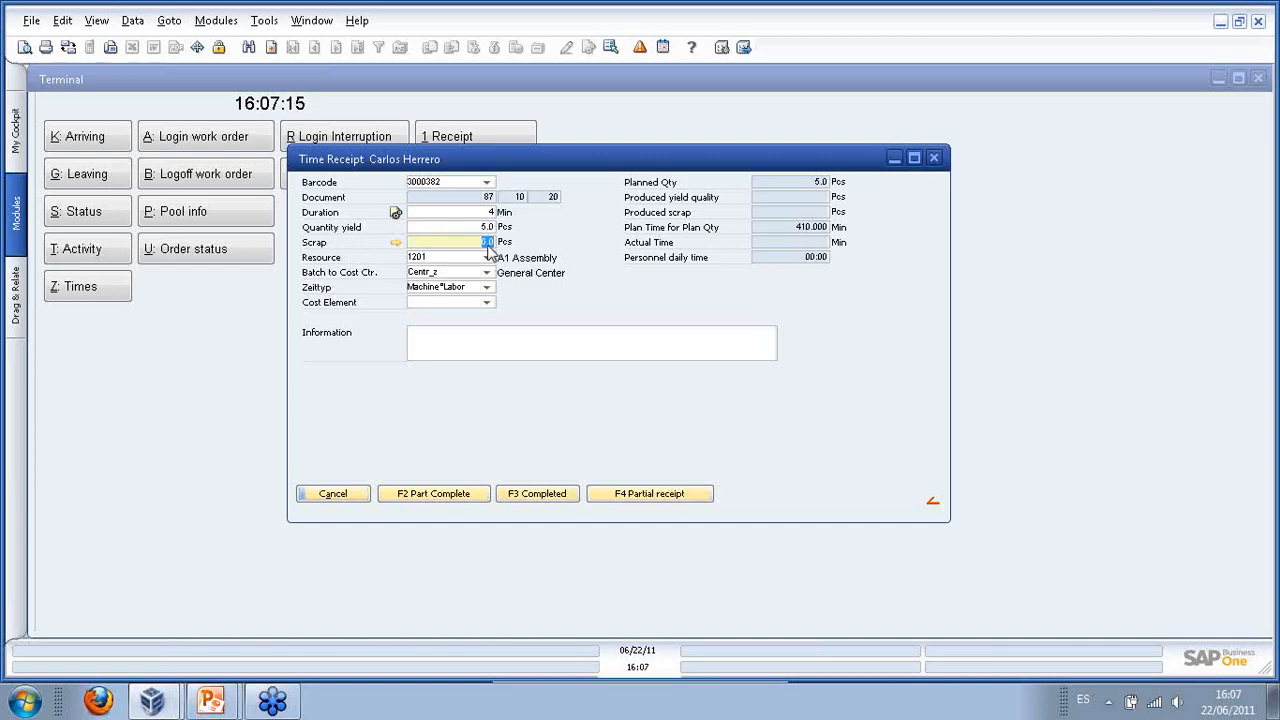
click(486, 228)
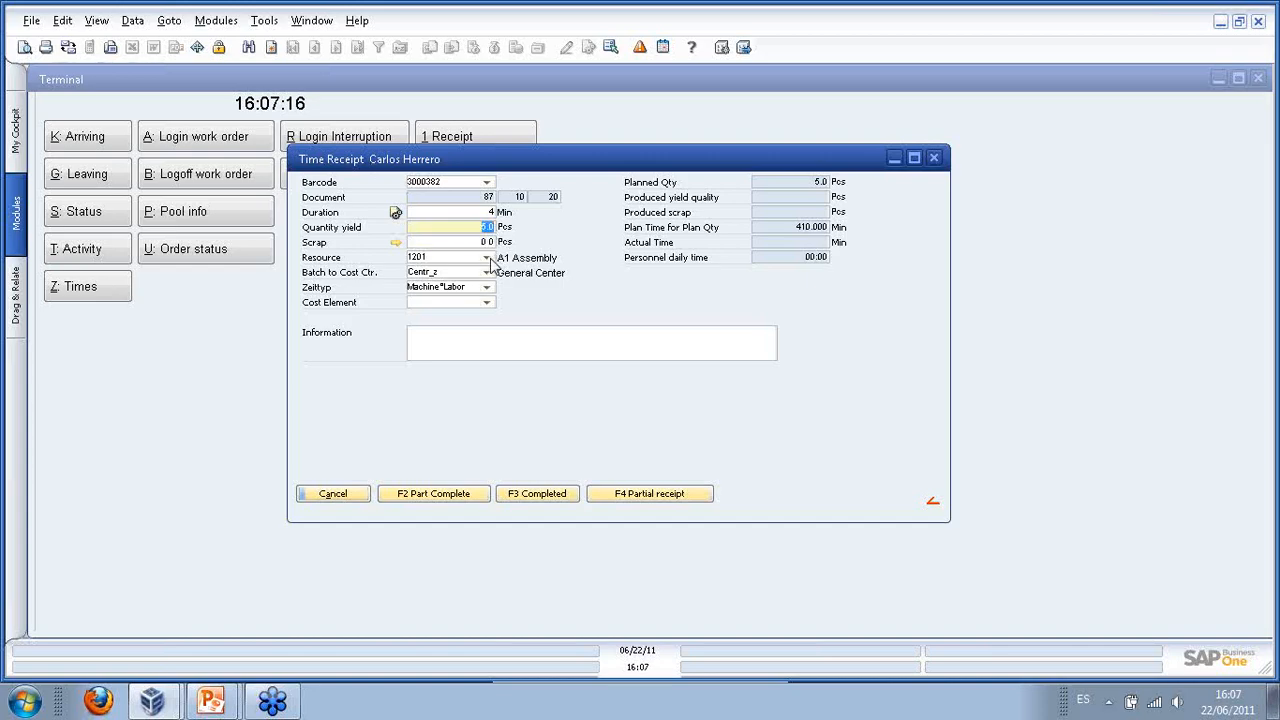
key(Tab)
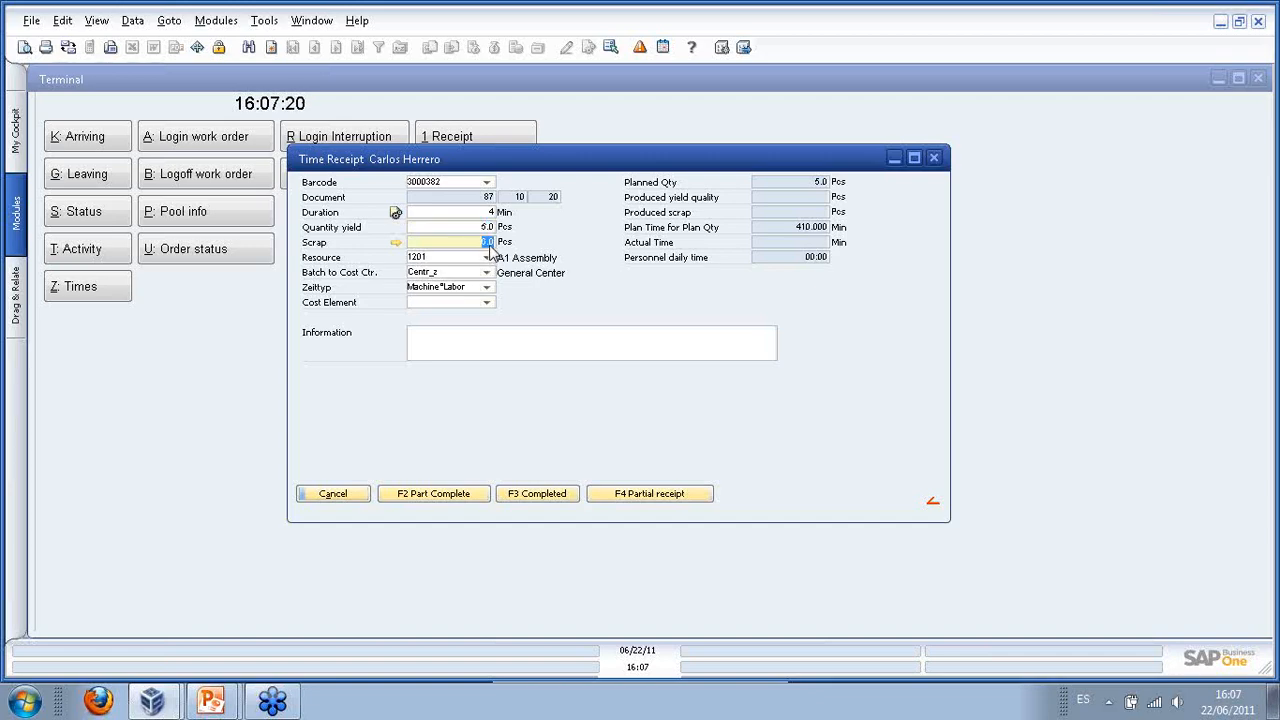
click(497, 345)
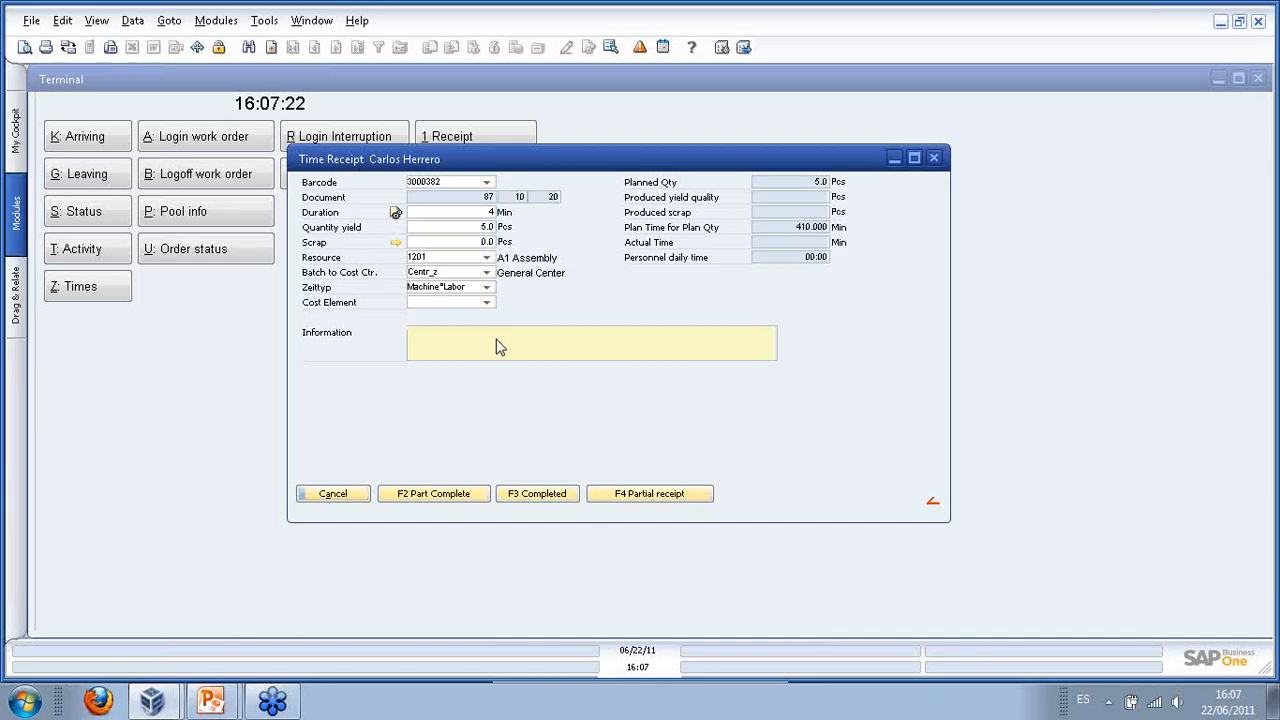
click(557, 495)
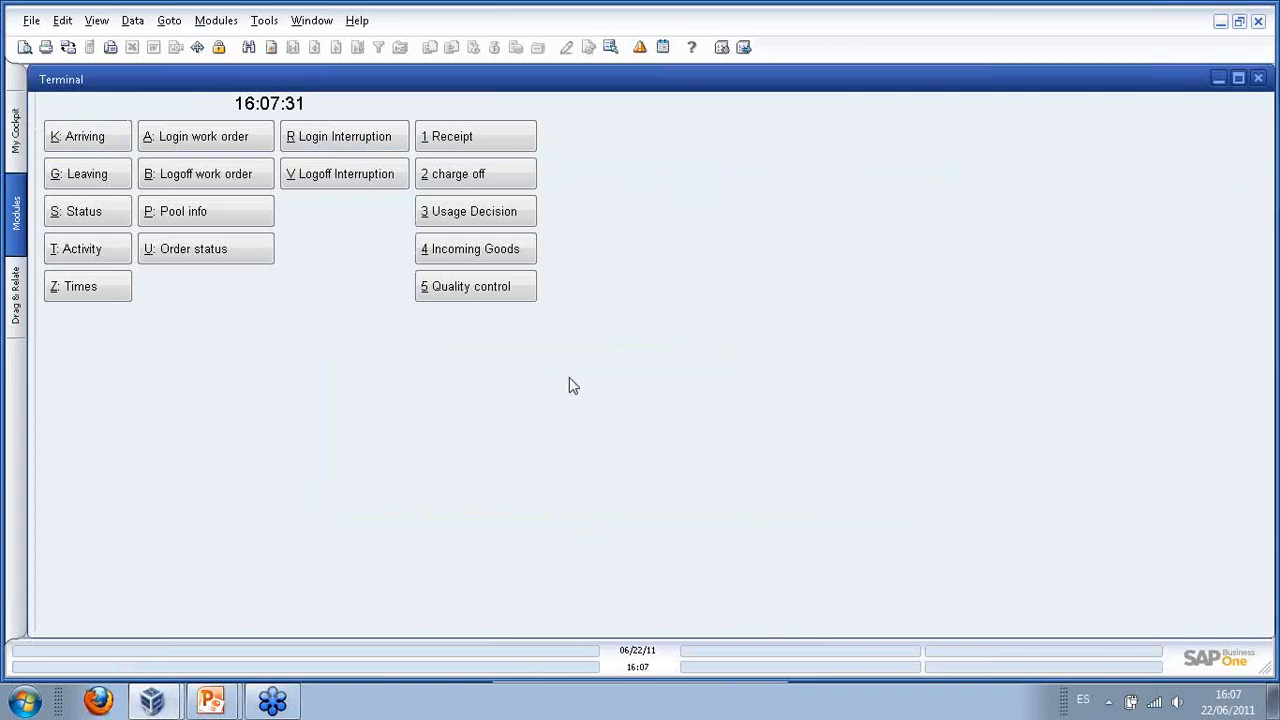
- Close the Terminal and expand the Assembling time and goods receipt 78 in Work Orders
click(1259, 79)
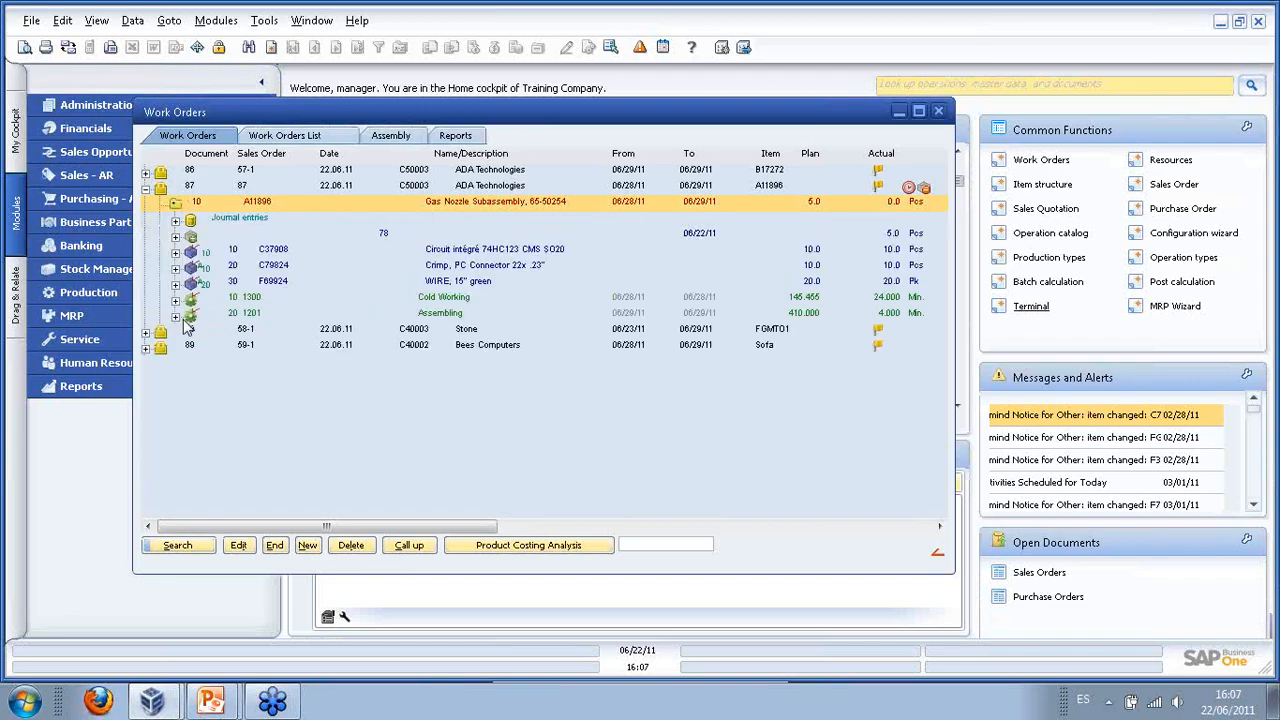
click(176, 315)
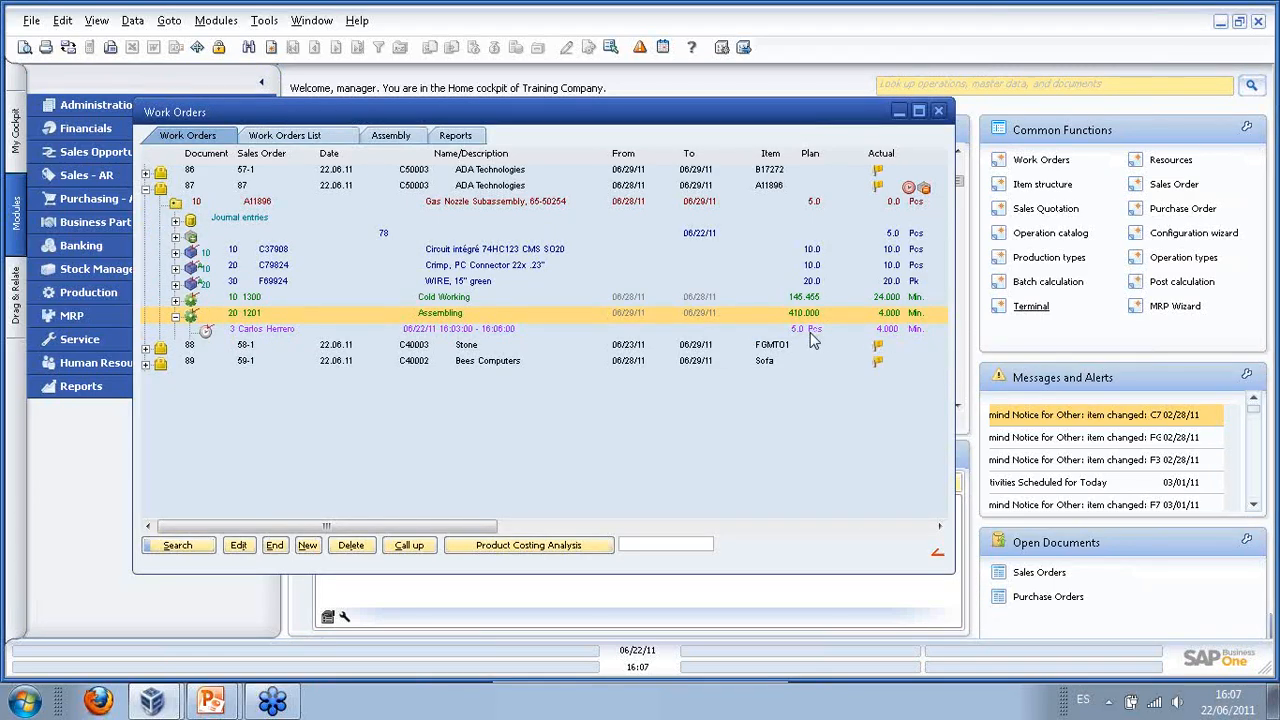
click(190, 237)
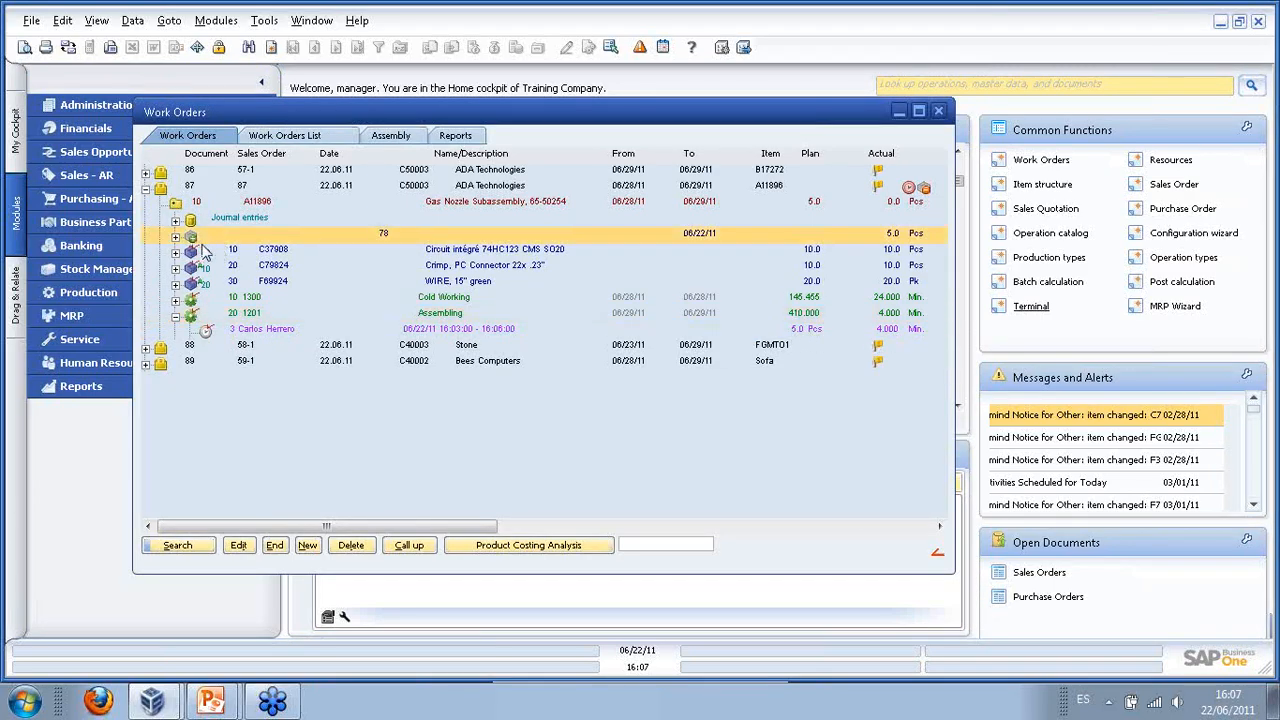
click(175, 237)
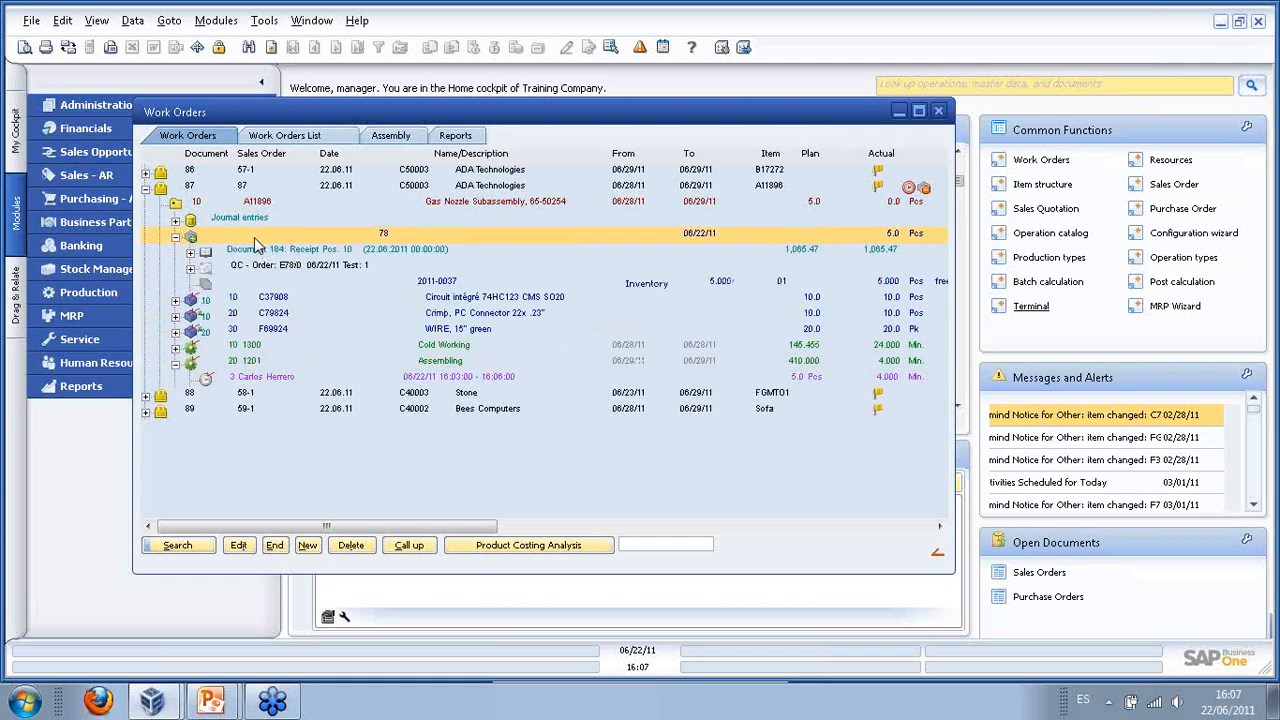
- Open goods receipt 78 to review its details and remarks, then close it
double_click(254, 240)
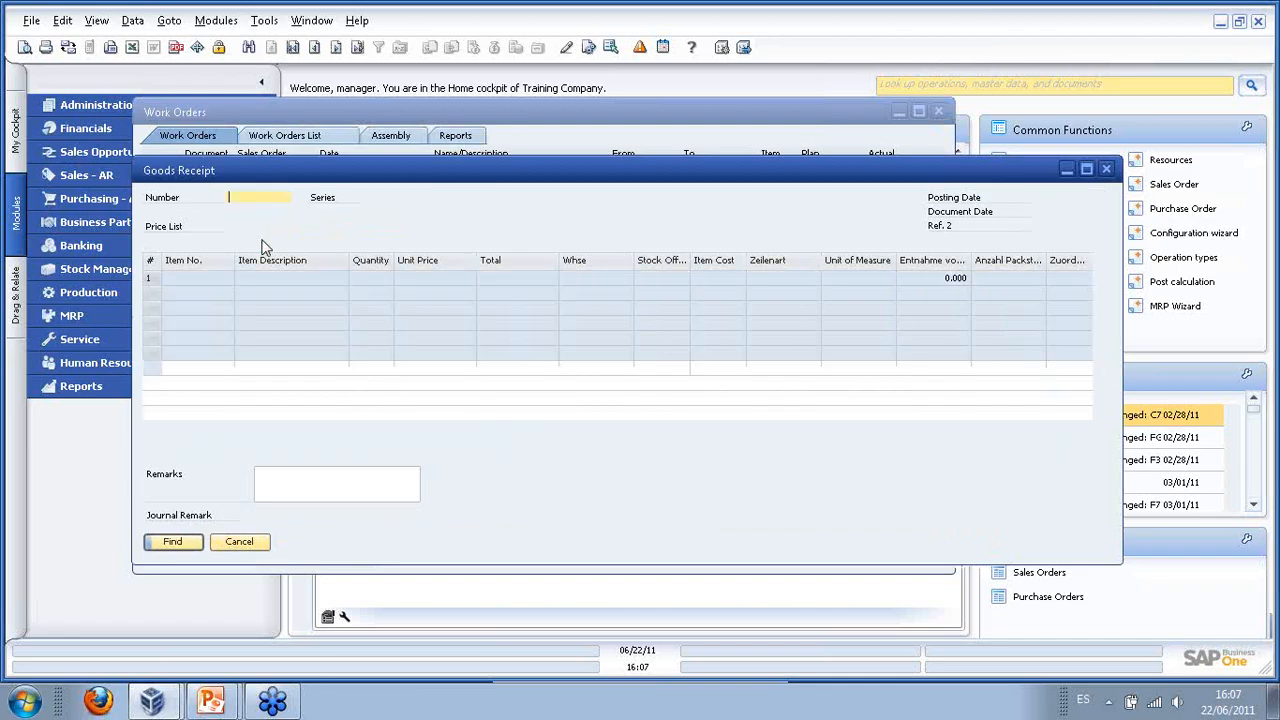
key(Return)
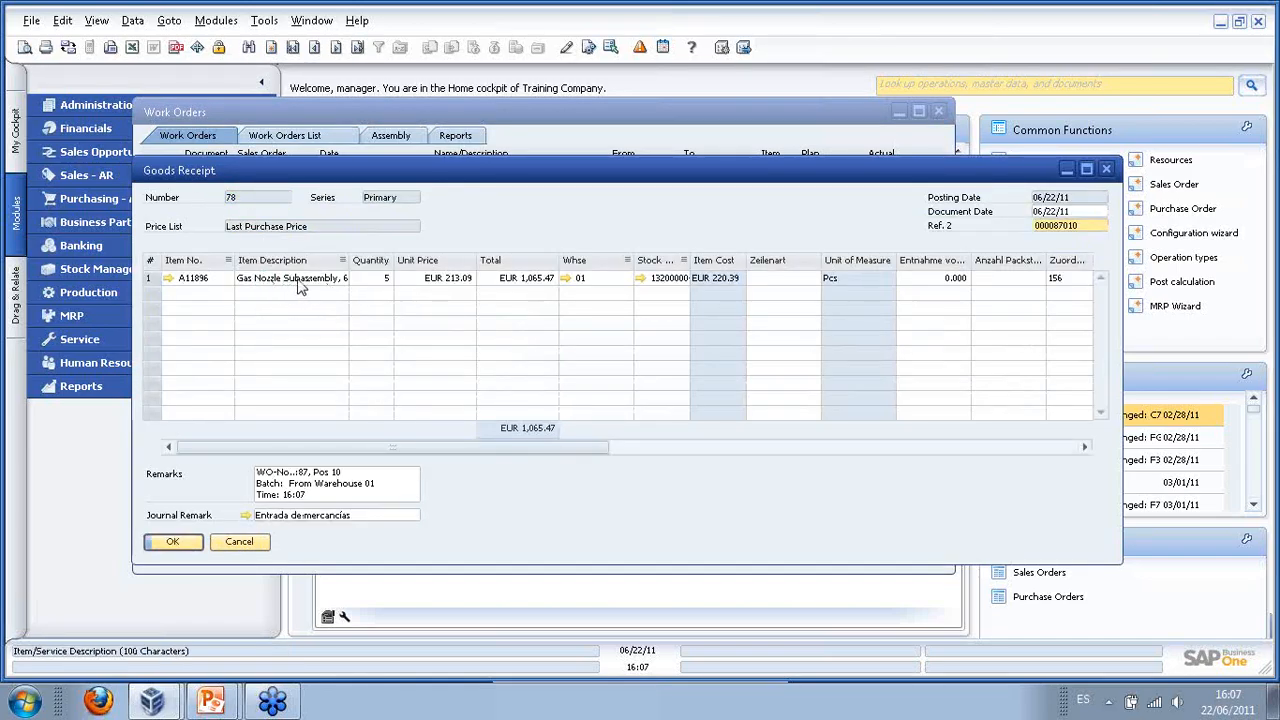
click(337, 490)
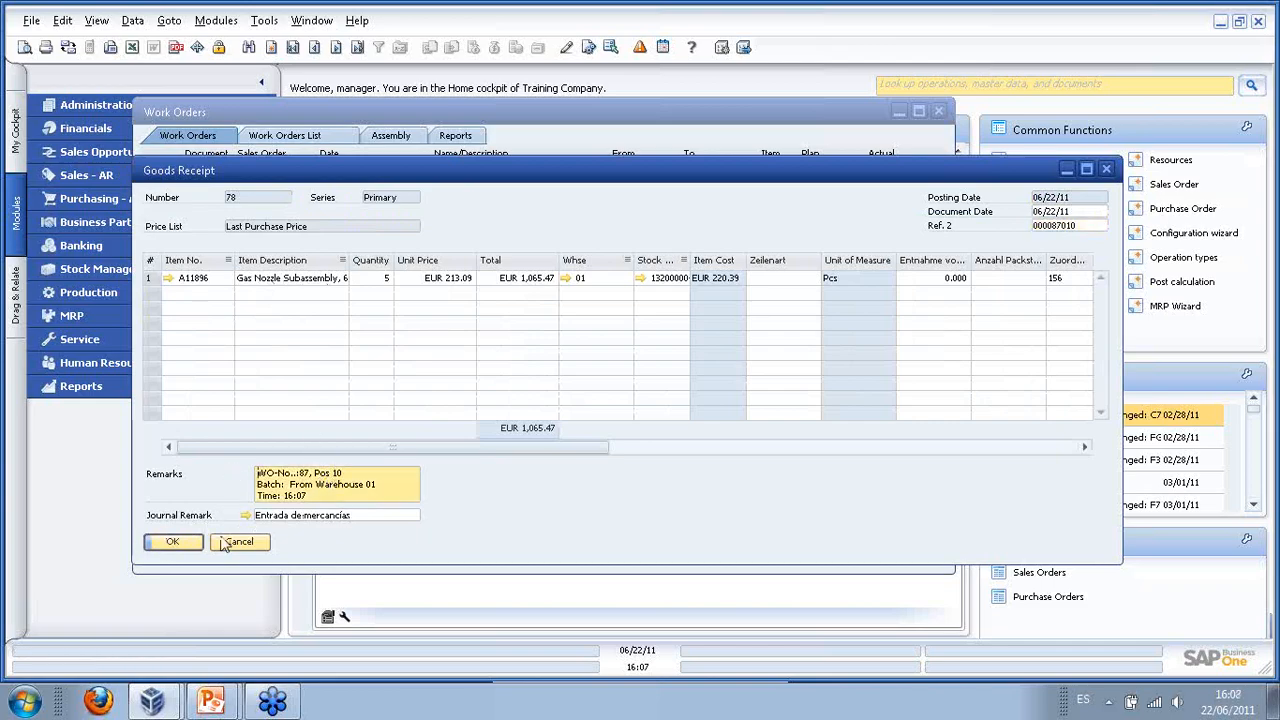
click(186, 545)
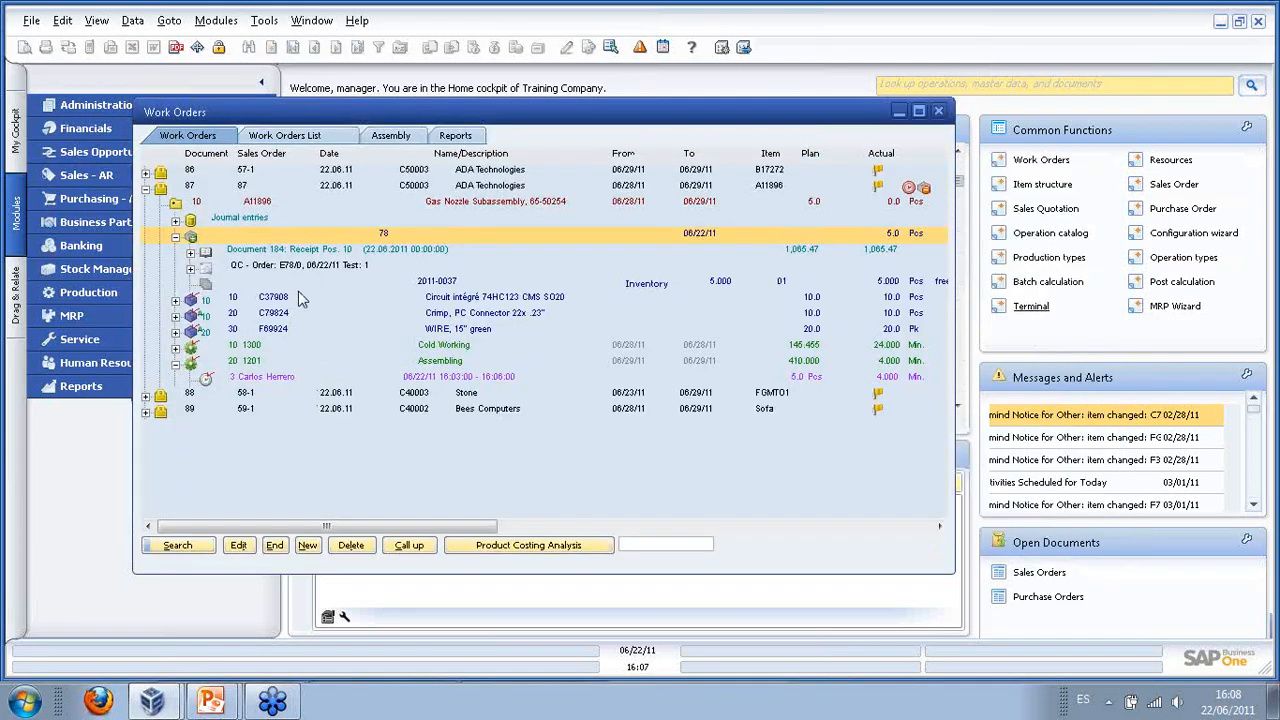
- Select batch 2011-0037, show and hide receipt 78's quality-control tests, then collapse order 87
click(272, 286)
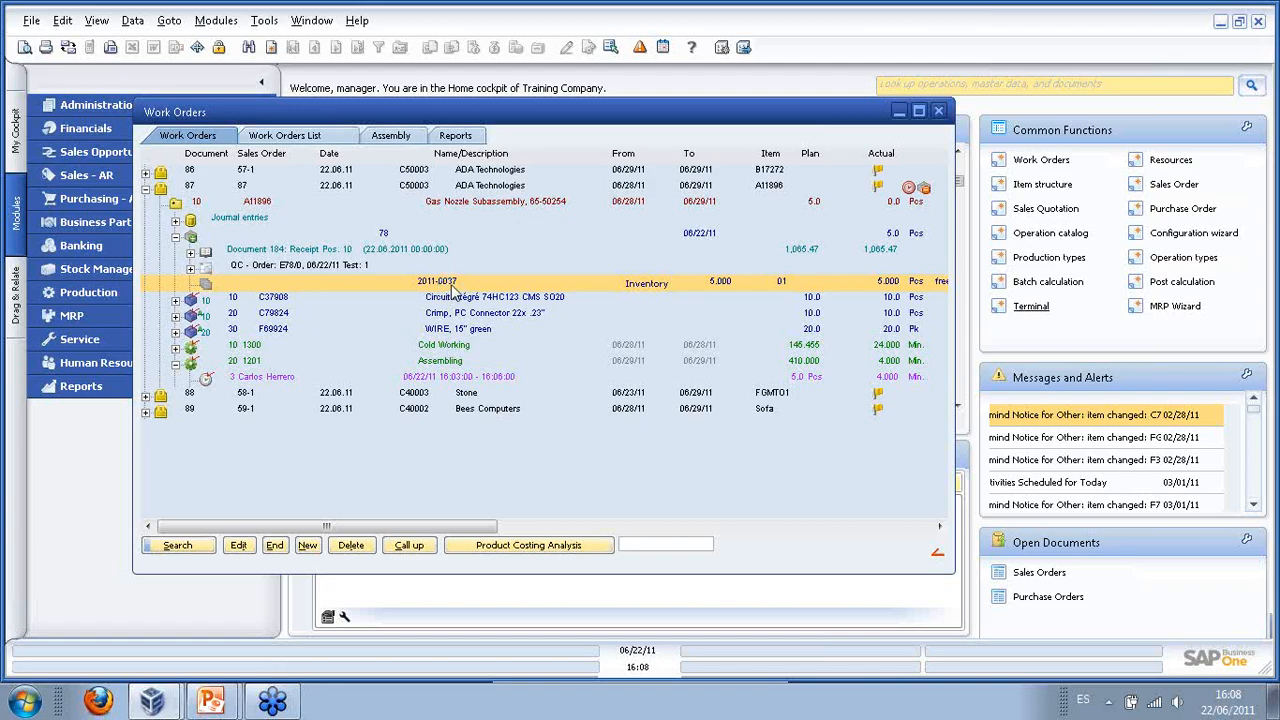
click(191, 271)
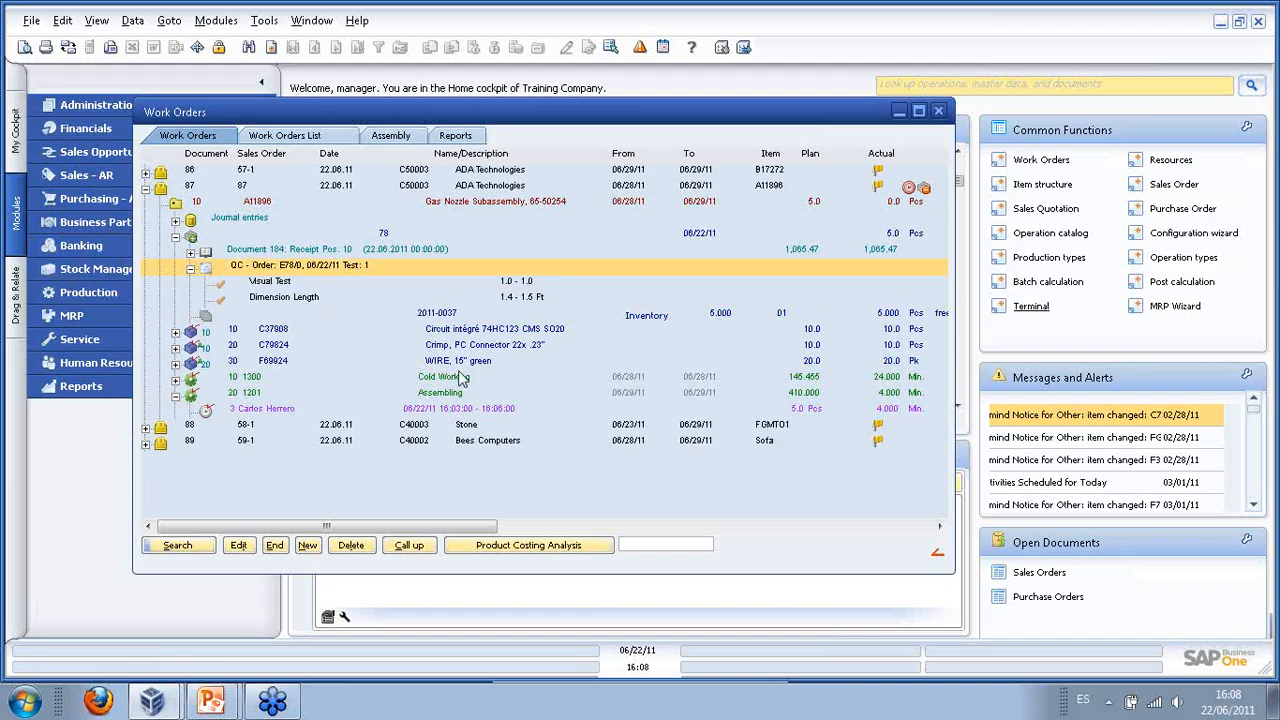
click(191, 270)
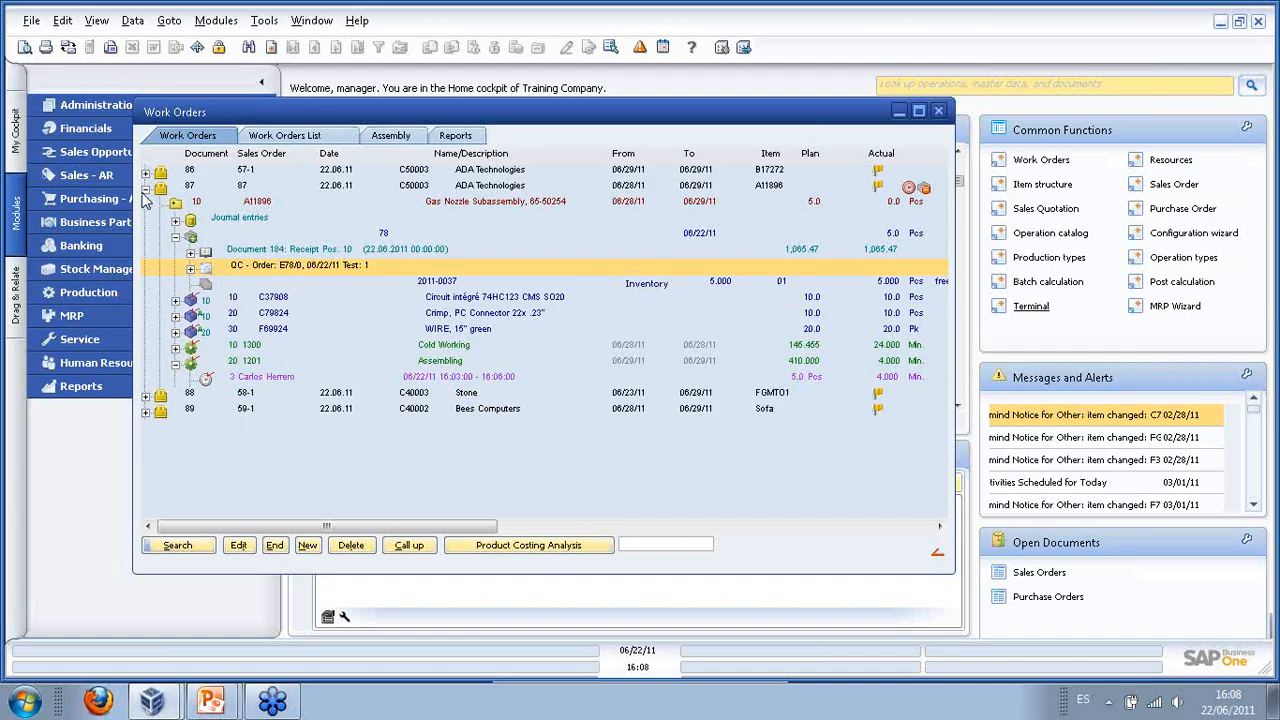
click(145, 190)
- Drill into order 87's journal entries down to document 185's WIP difference lines, then collapse
click(145, 190)
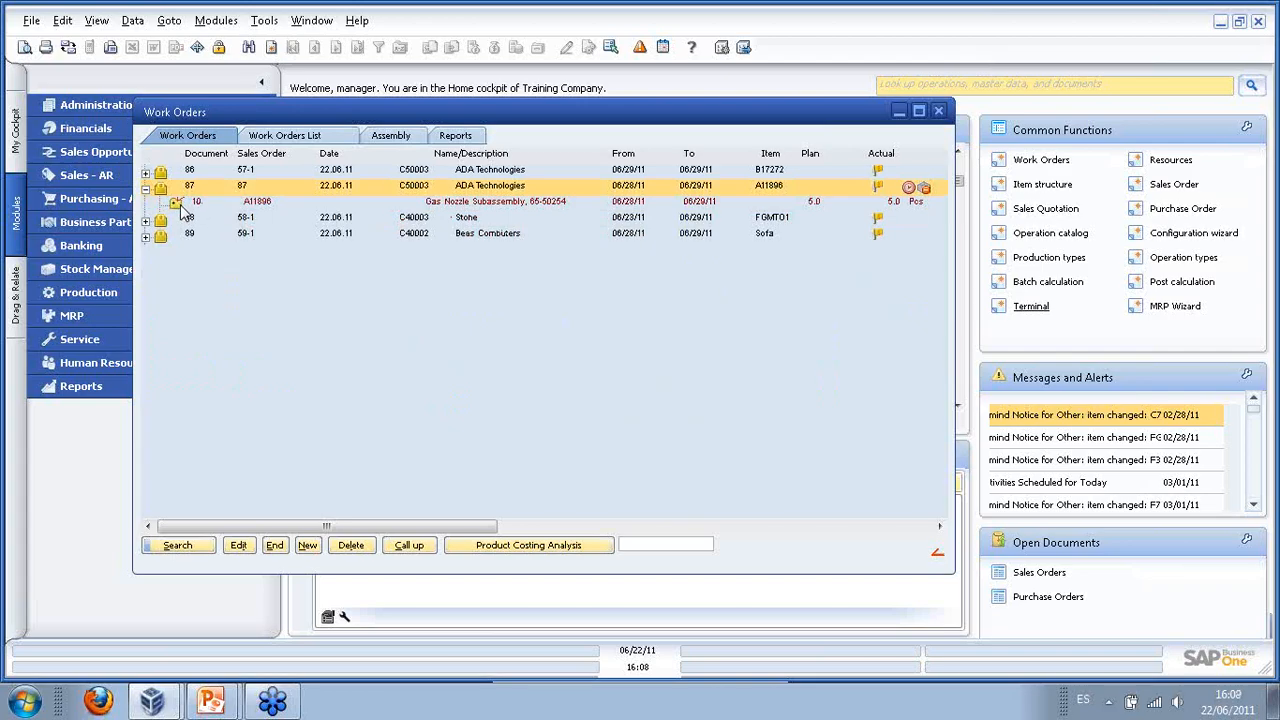
click(176, 202)
click(176, 220)
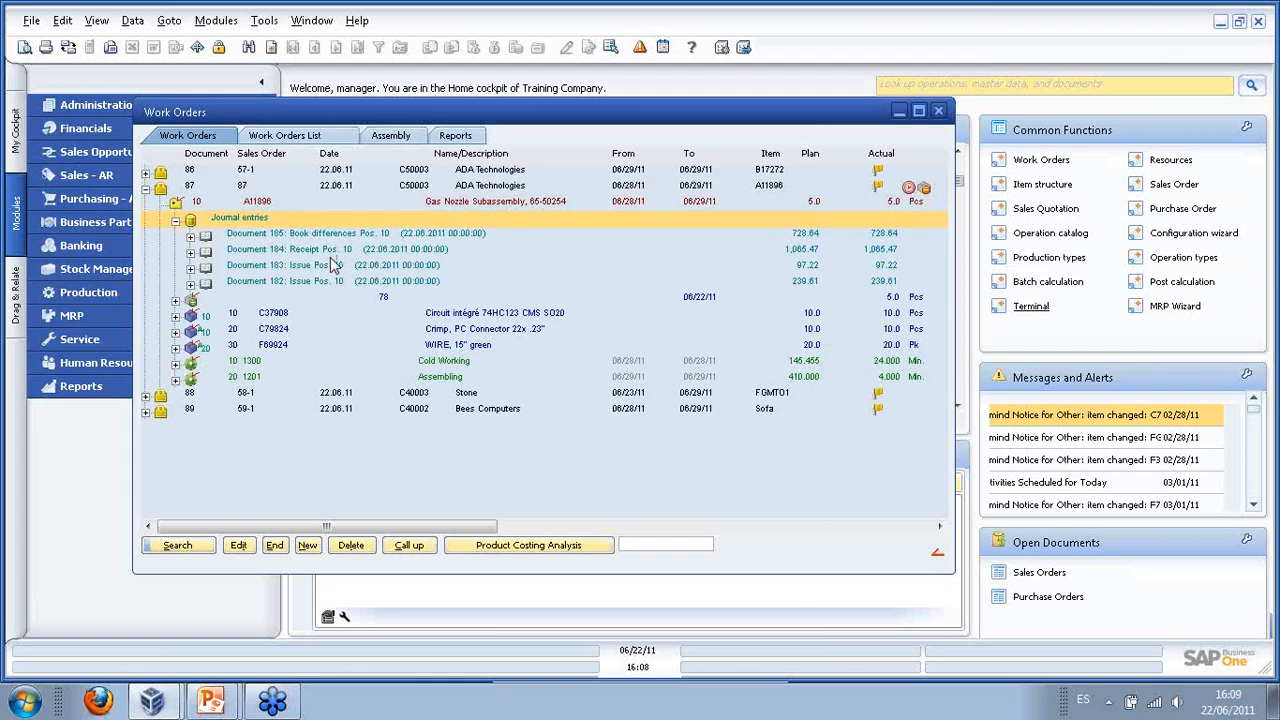
click(191, 237)
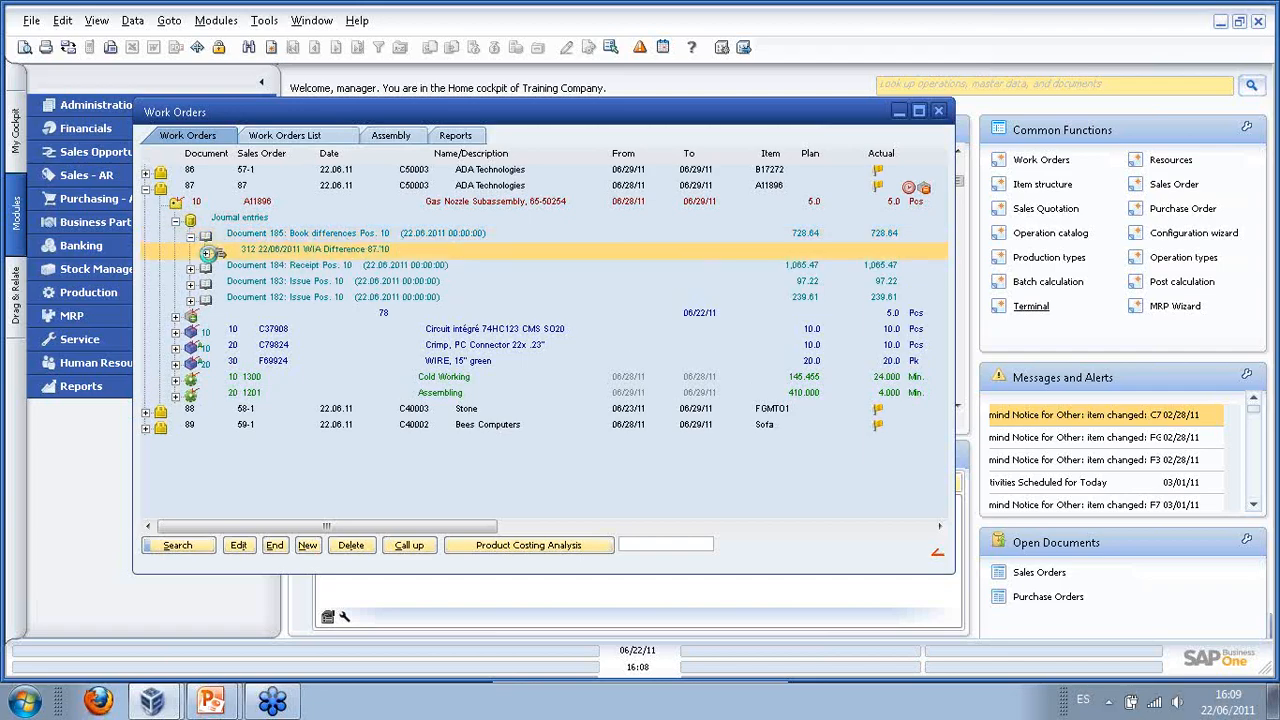
click(205, 251)
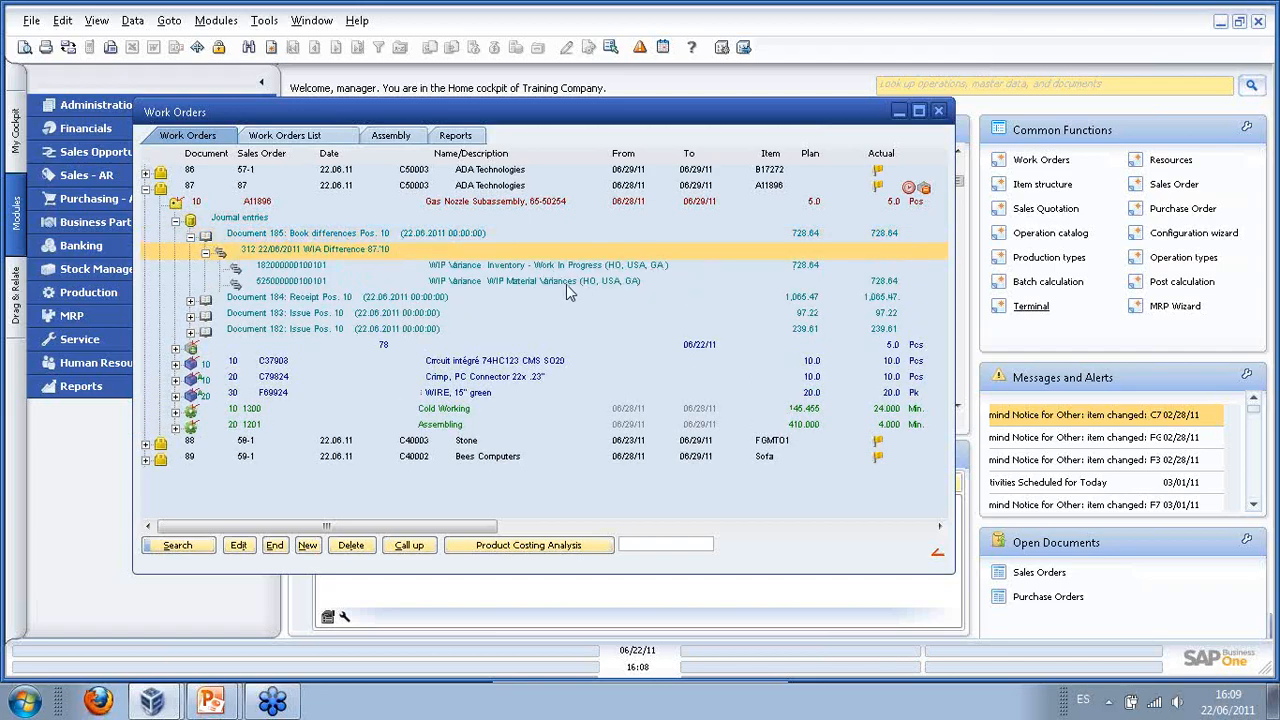
click(176, 221)
click(146, 188)
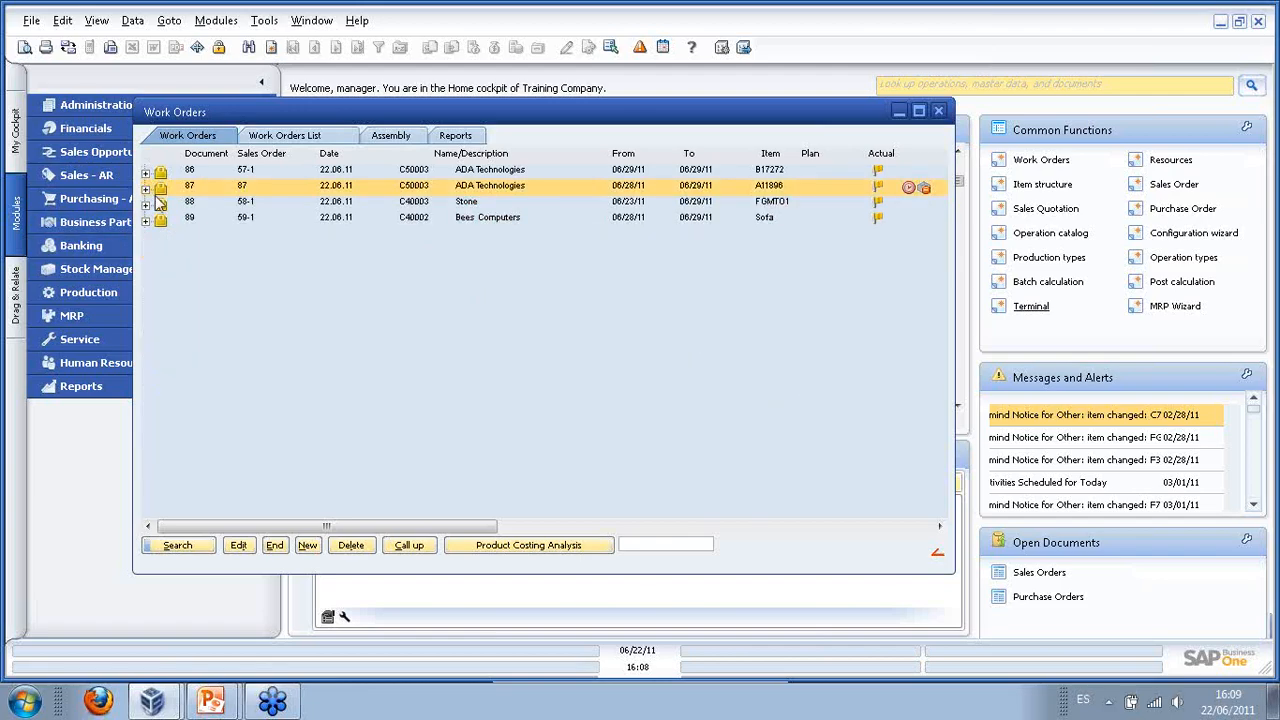
- Back in the work order tree, expand order 86 to show its components and operations
click(282, 139)
click(216, 139)
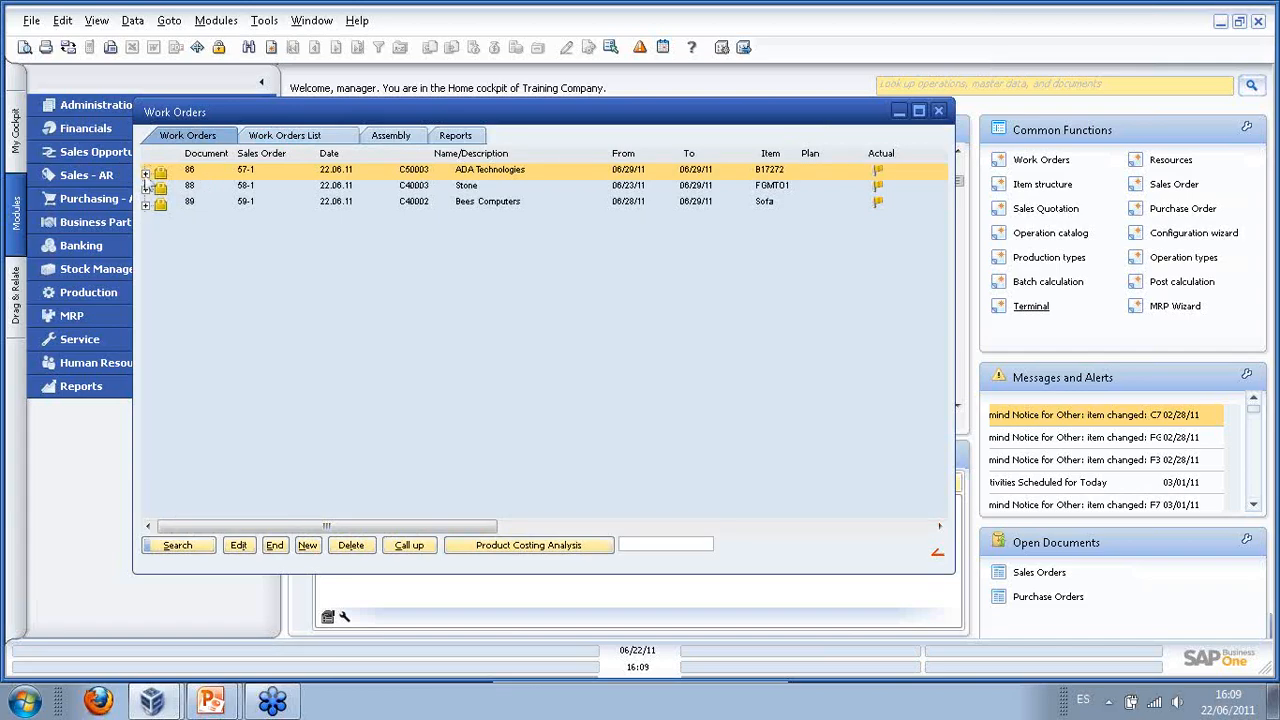
click(145, 173)
click(175, 187)
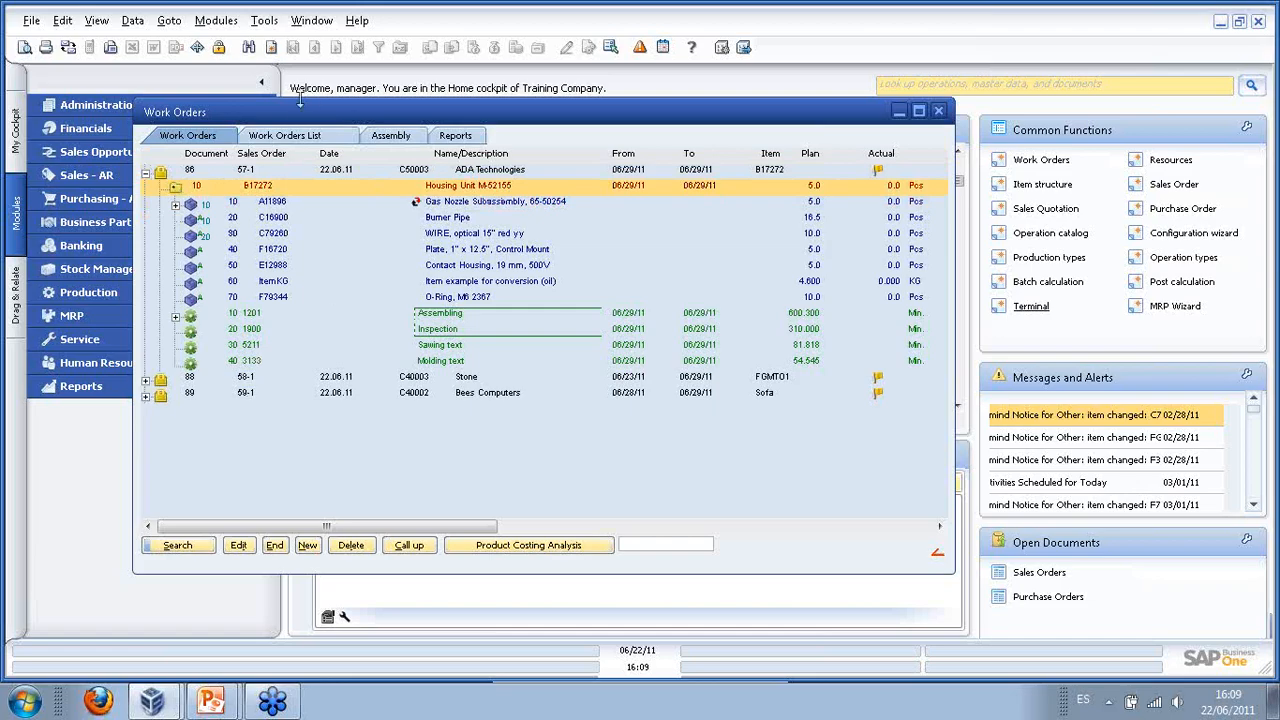
- Move Work Orders aside and open Production Time Receipt under Production > Factory data capture
drag(300, 114, 494, 103)
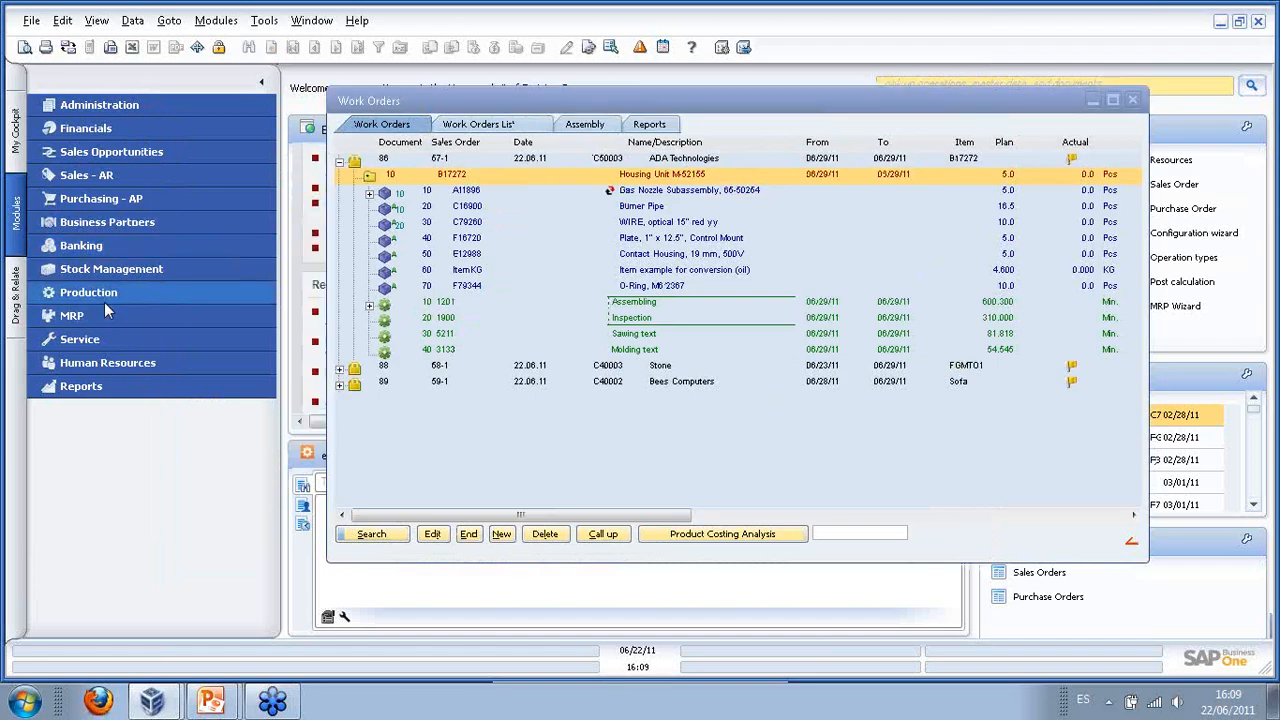
click(104, 300)
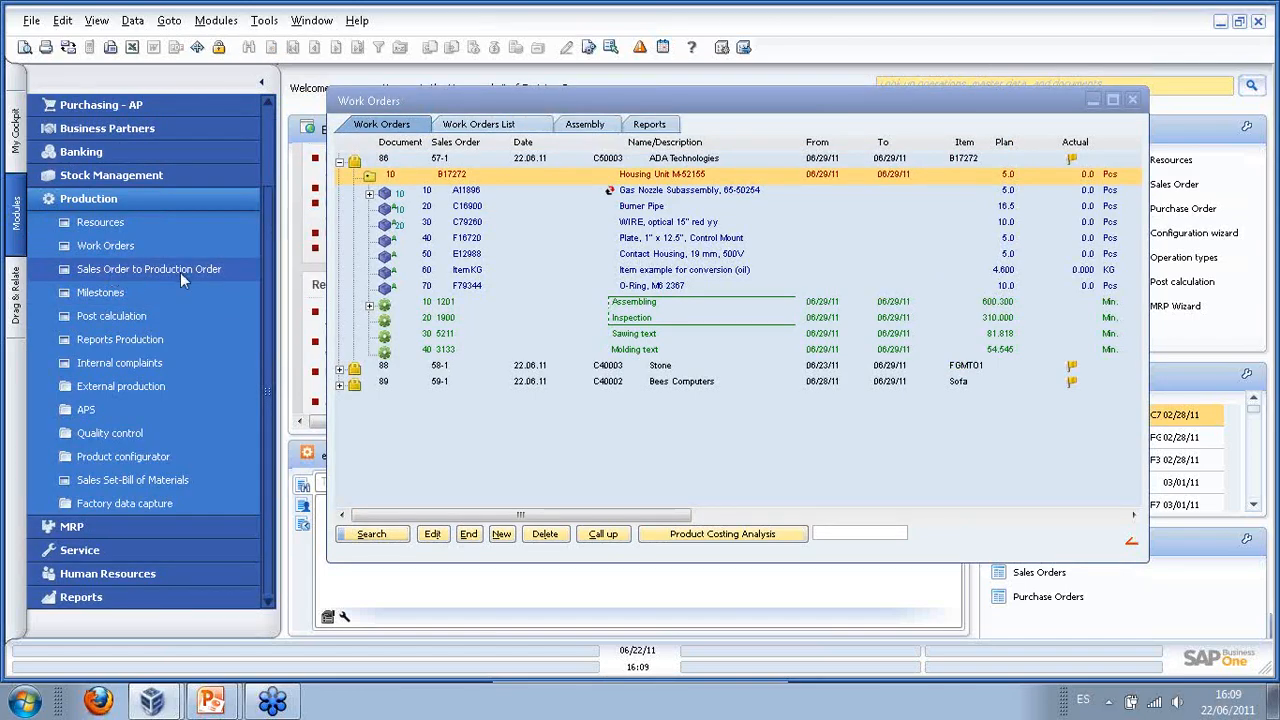
click(173, 503)
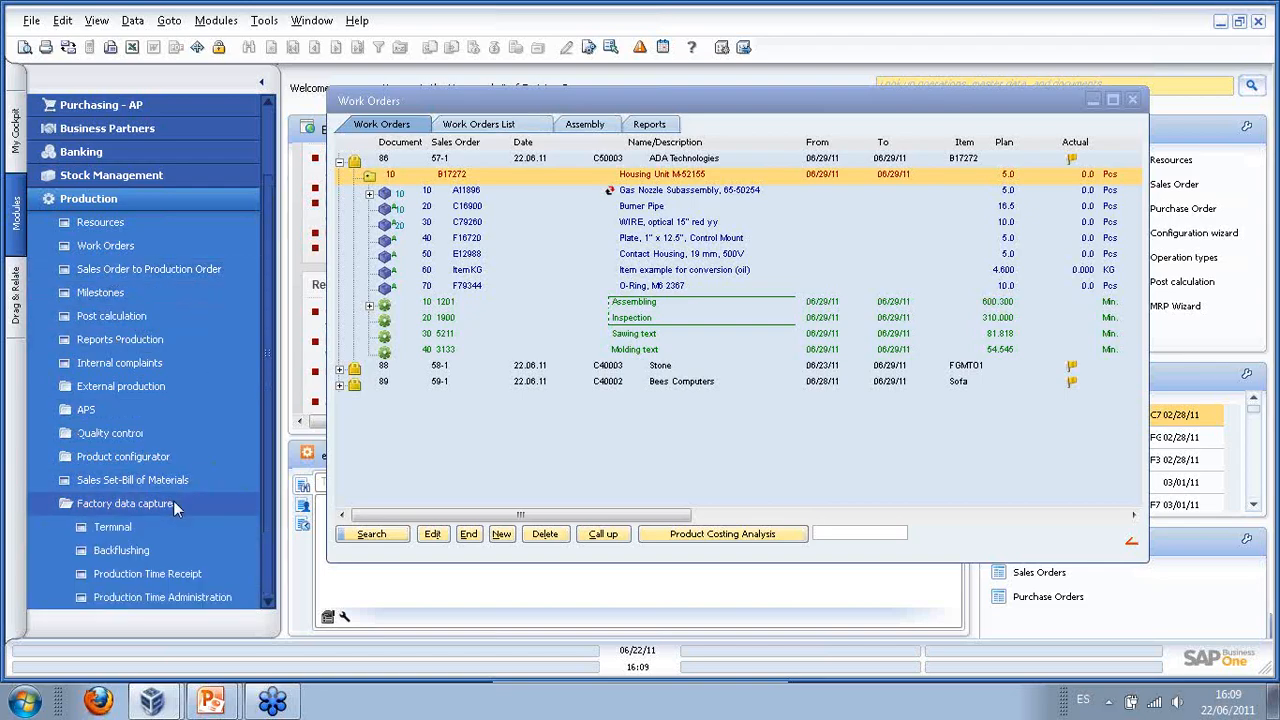
scroll(215, 479, down, 1)
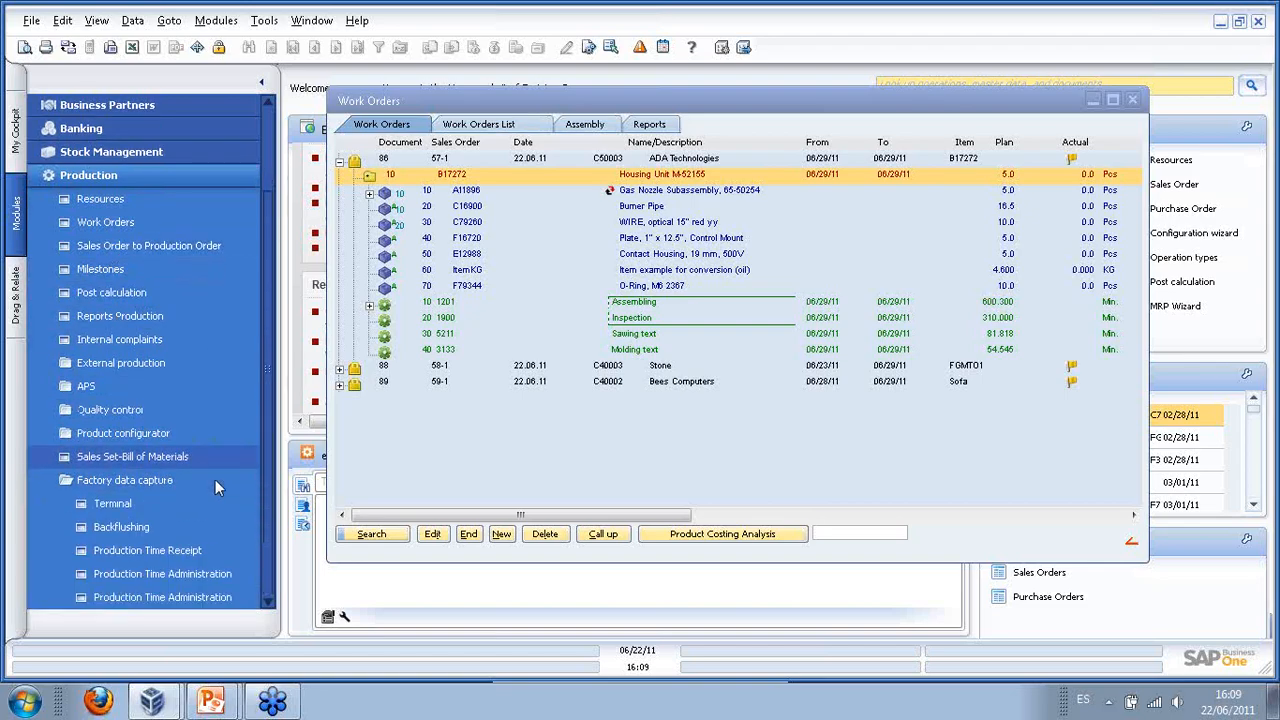
click(145, 556)
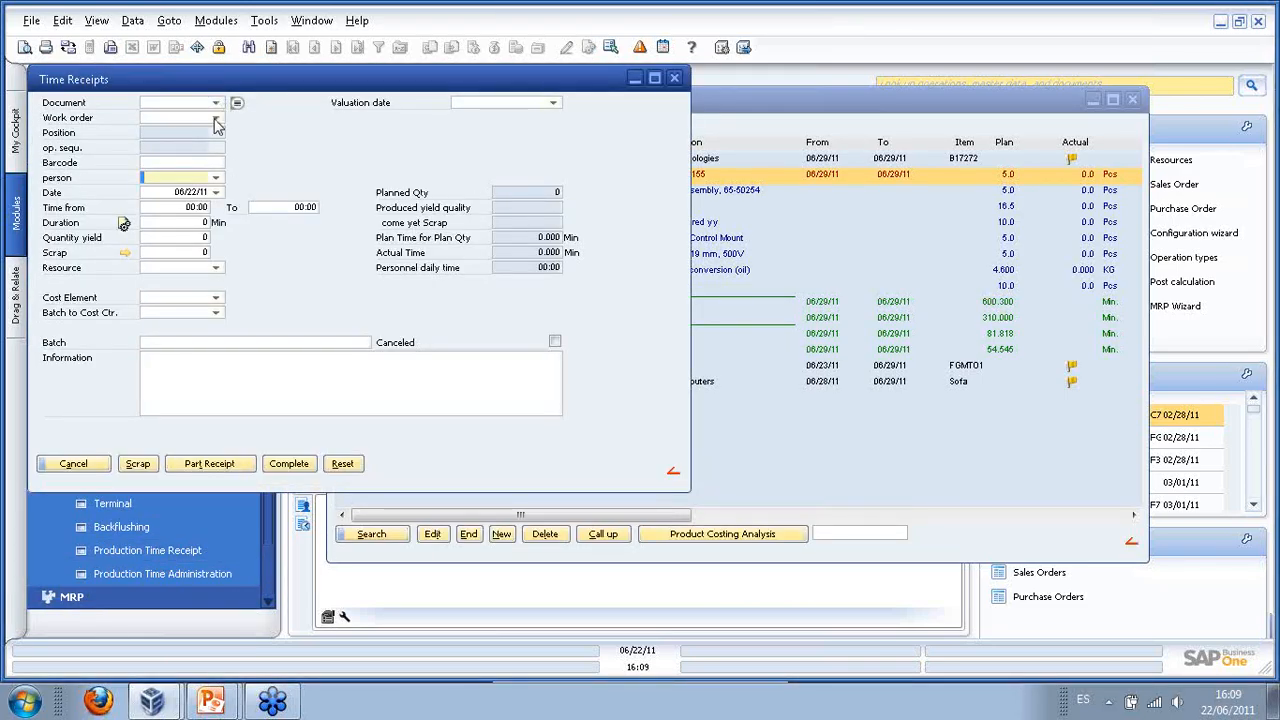
- Look through the work order list, then cancel the unused Time Receipts form
click(216, 118)
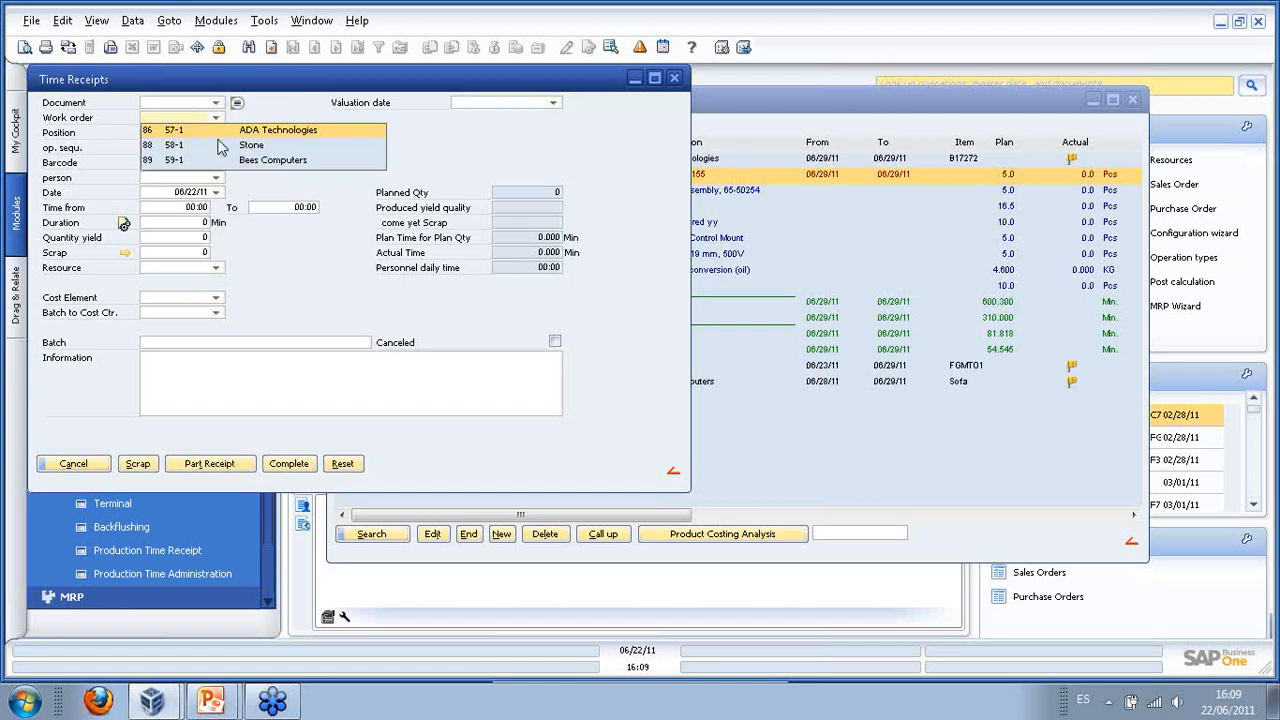
click(396, 147)
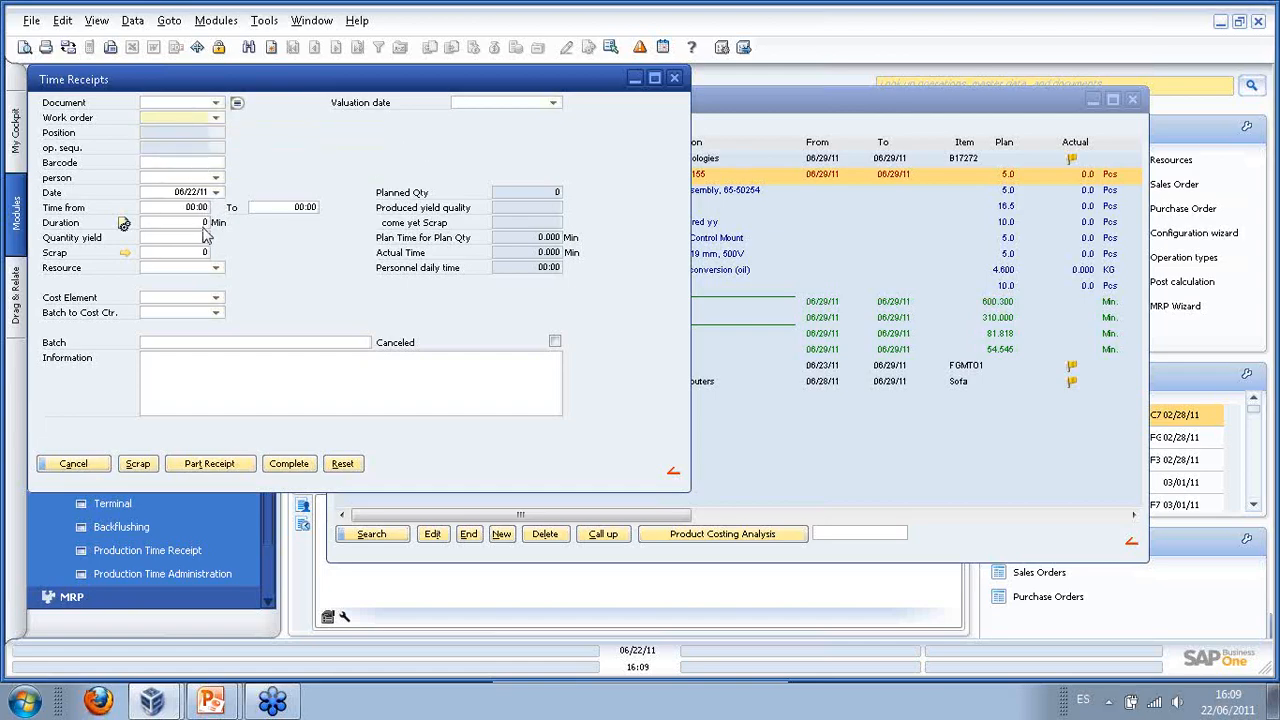
click(66, 464)
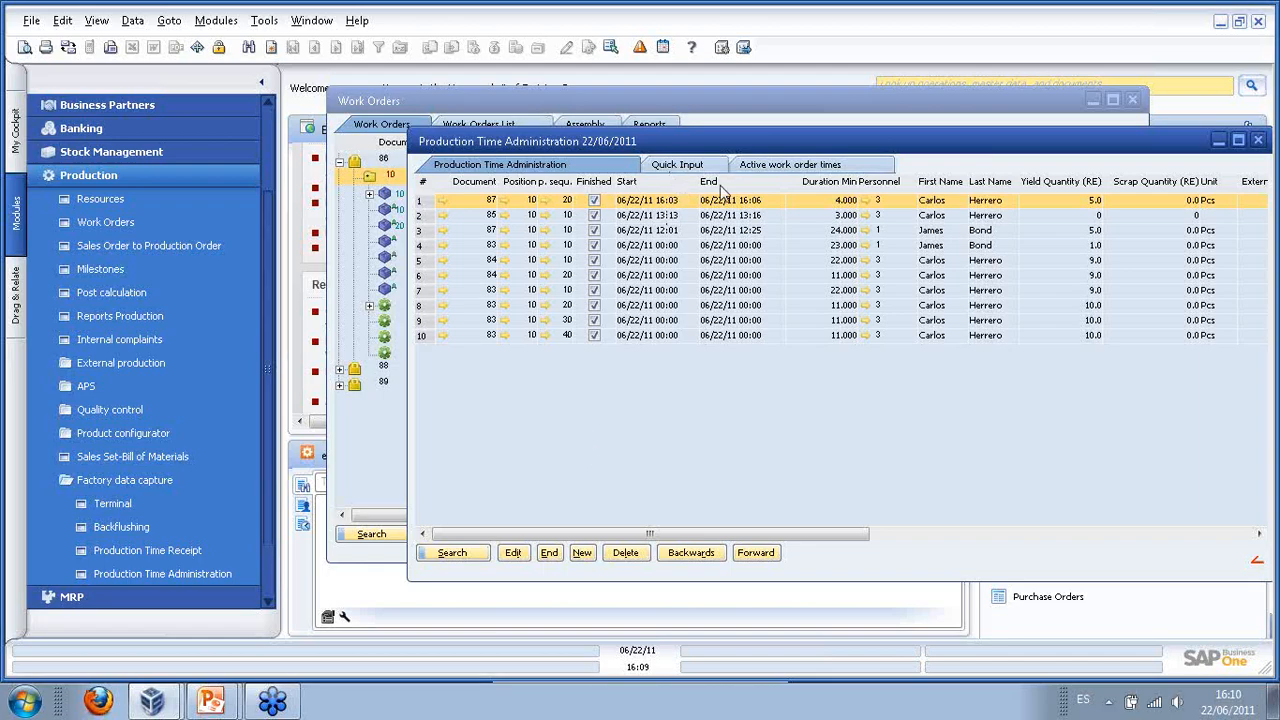
- Switch Production Time Administration to Quick Input and reposition its window
click(677, 166)
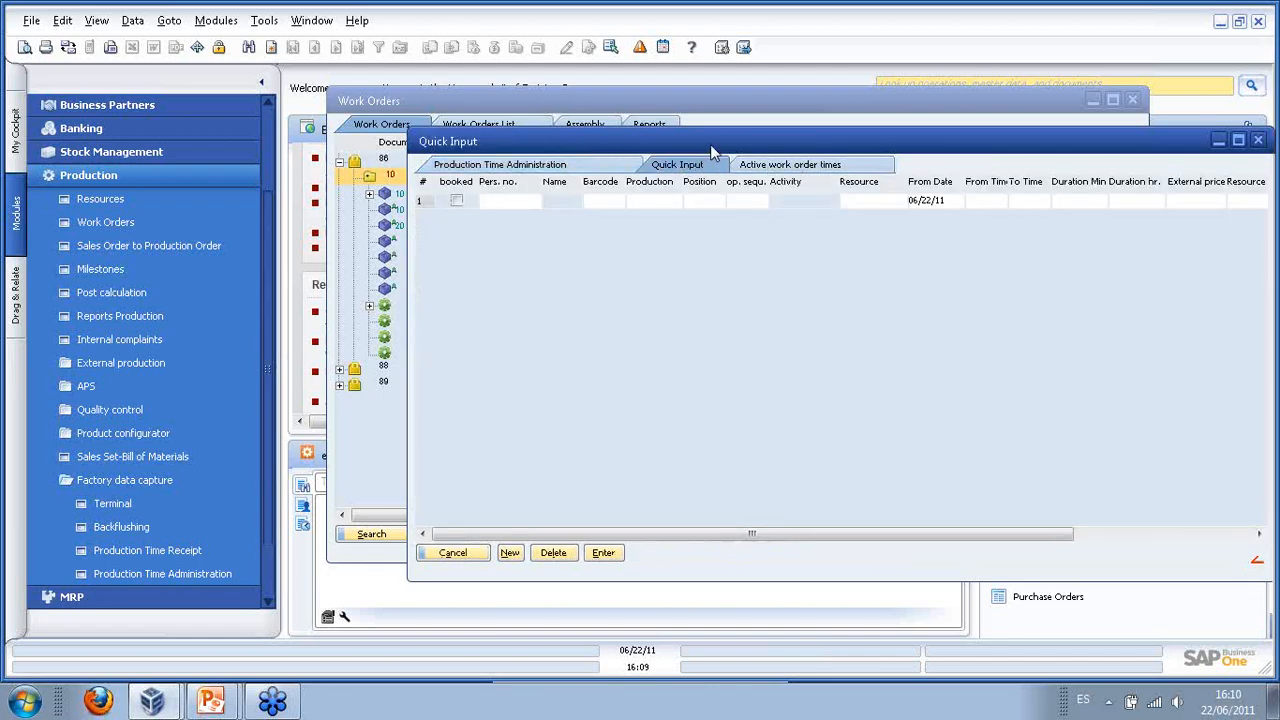
drag(710, 144, 585, 131)
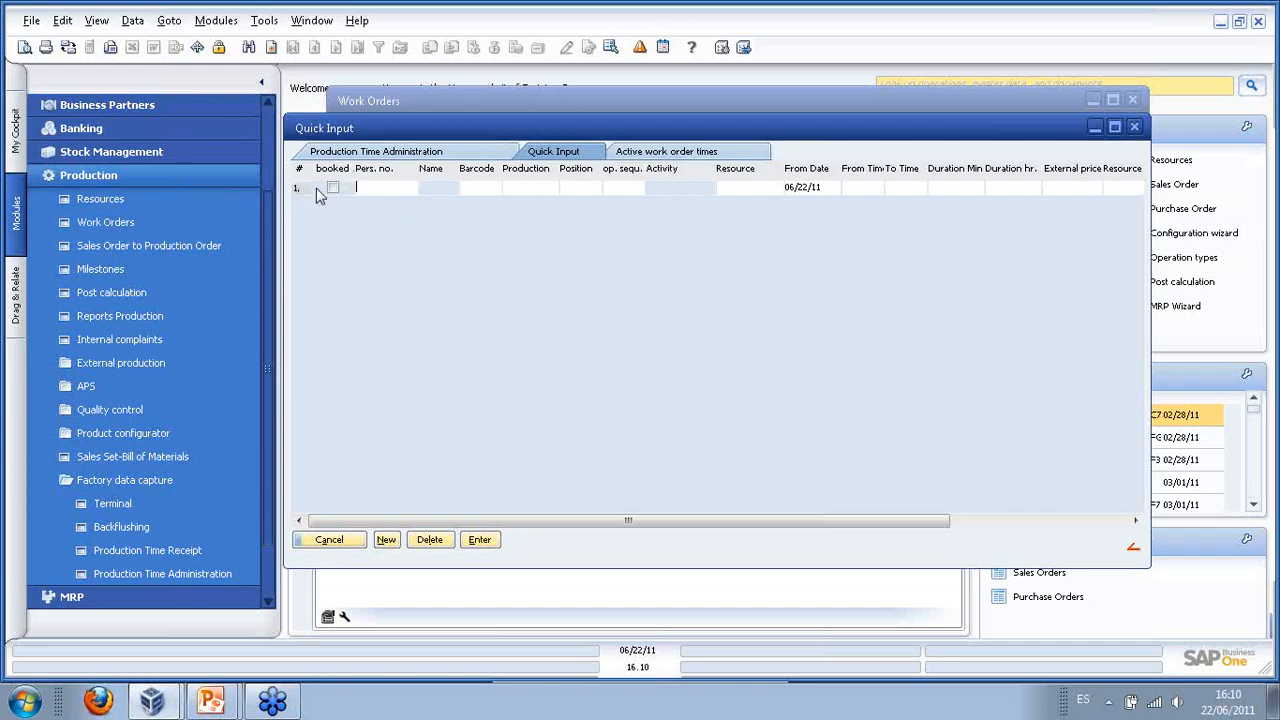
- Enter 5 minutes for the first employee on Assembling, barcode 3000377, in row 1
click(377, 190)
key(Return)
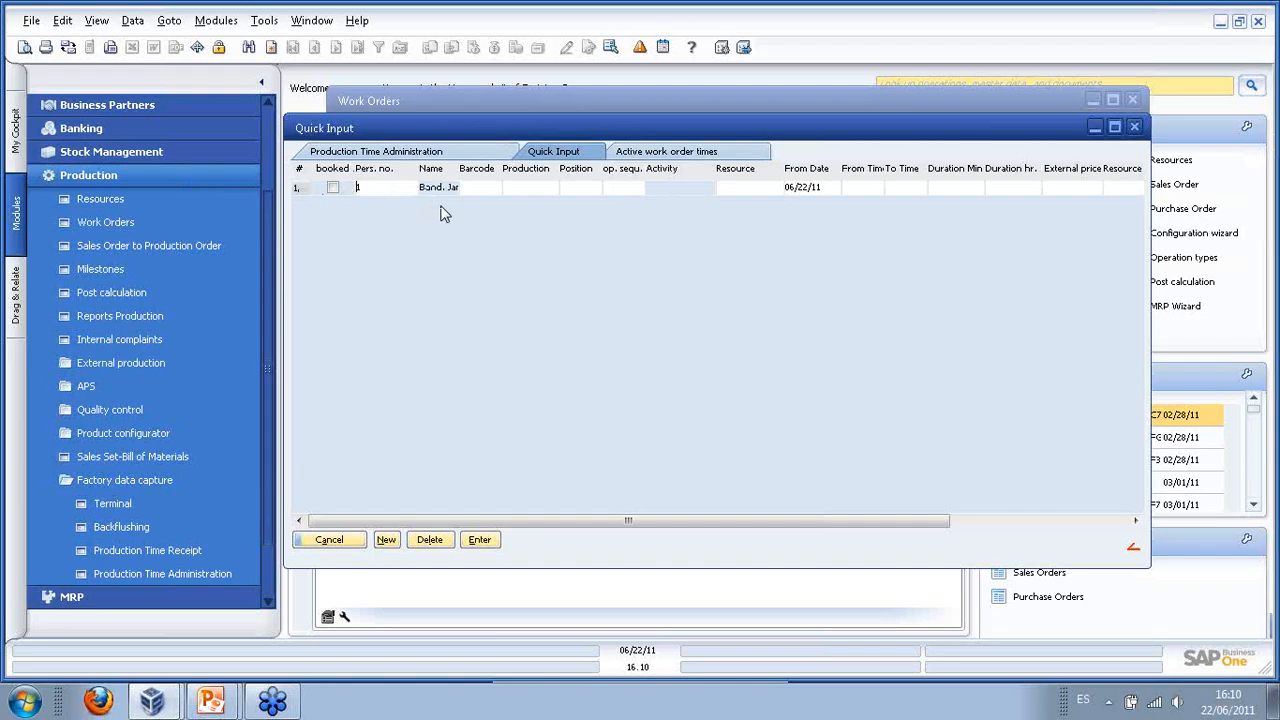
click(480, 190)
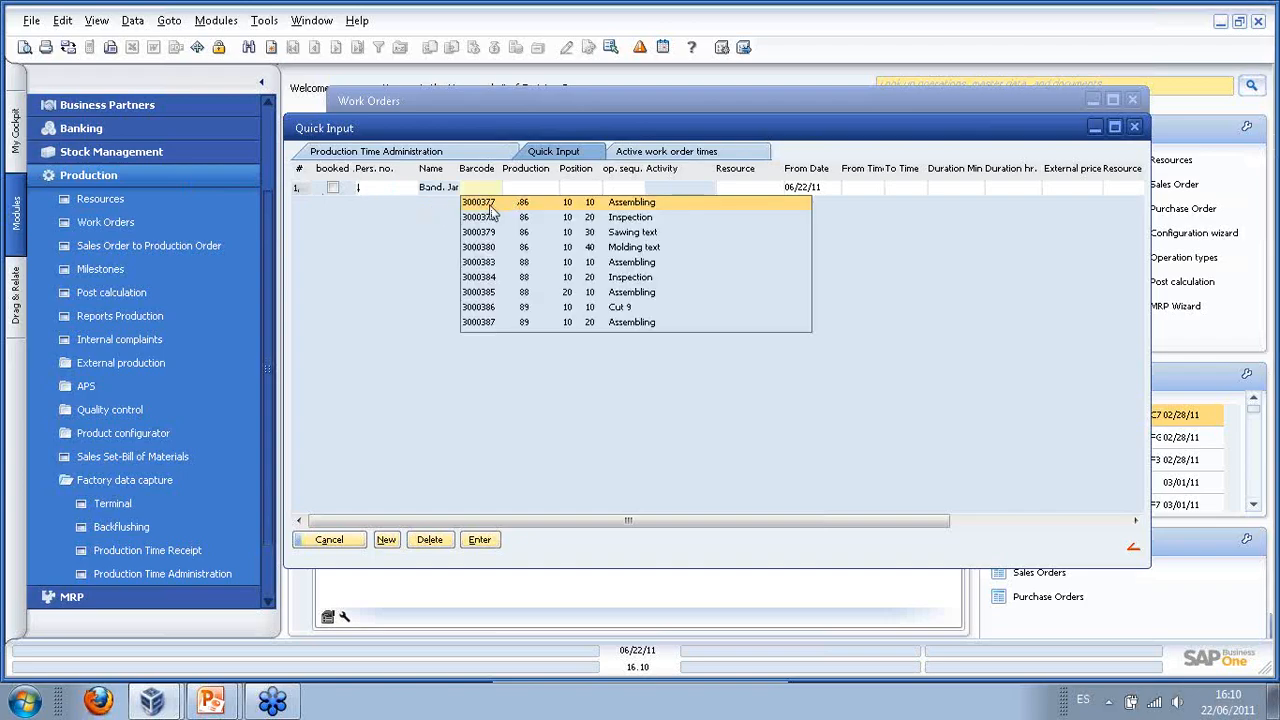
click(490, 204)
click(875, 192)
click(970, 190)
text(5)
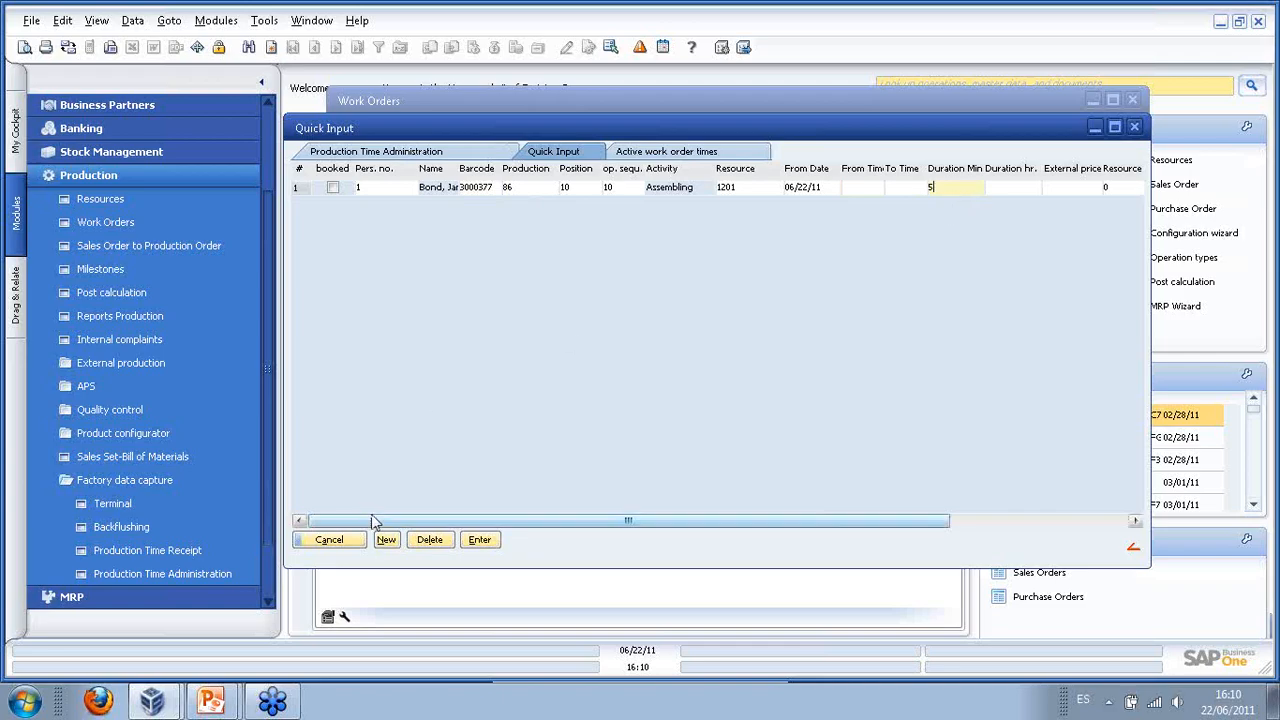
click(388, 546)
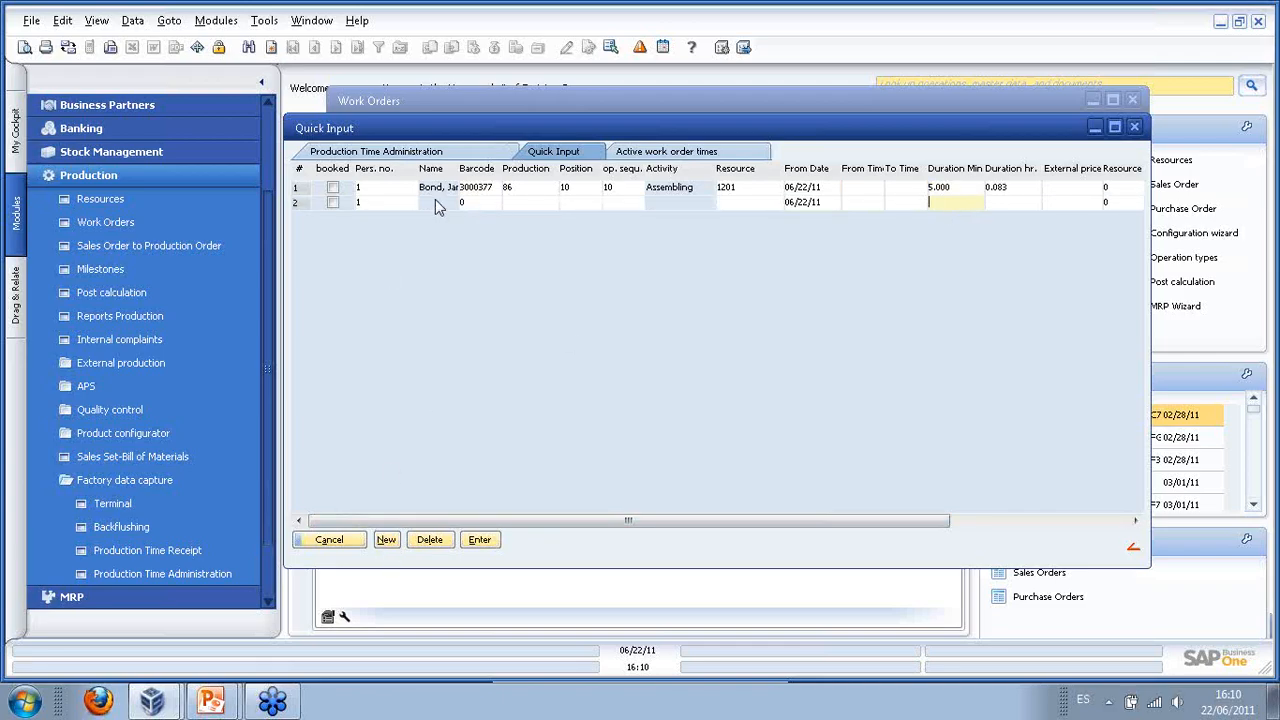
- Add 6 minutes for Sawing text (barcode 3000379) in row 2, submit, and exit quick input
click(476, 203)
click(505, 249)
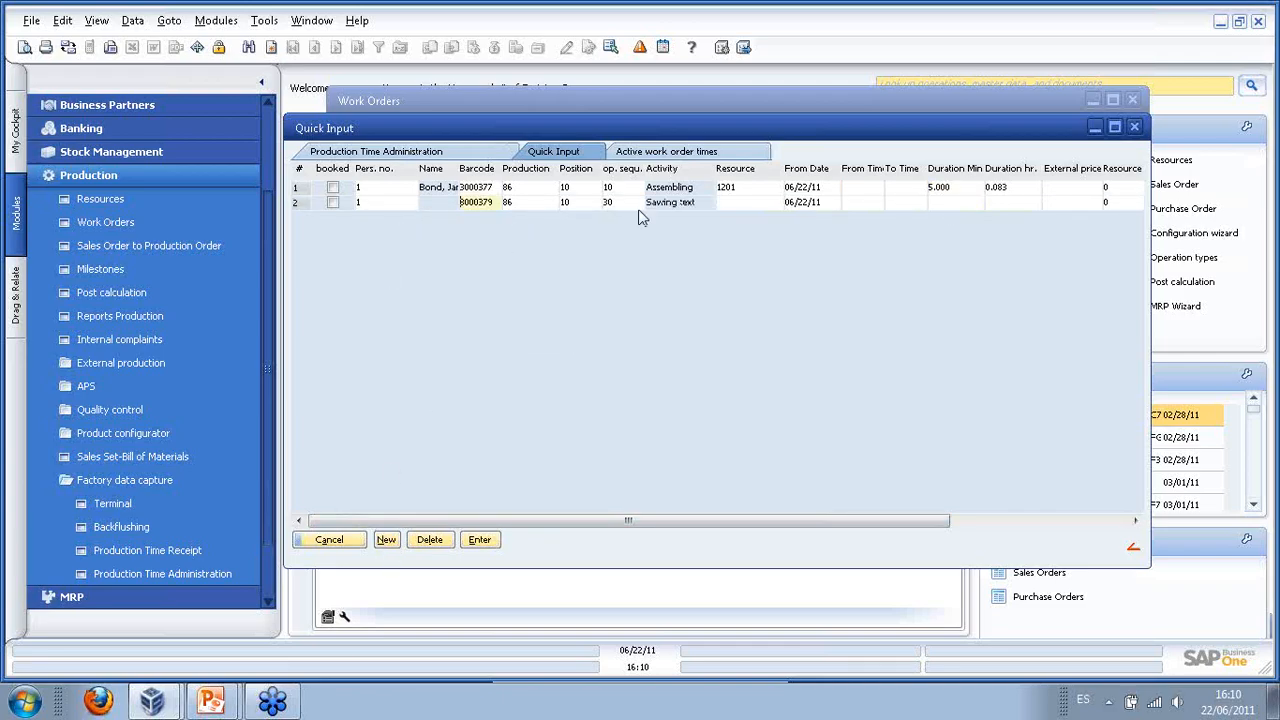
click(945, 203)
text(6)
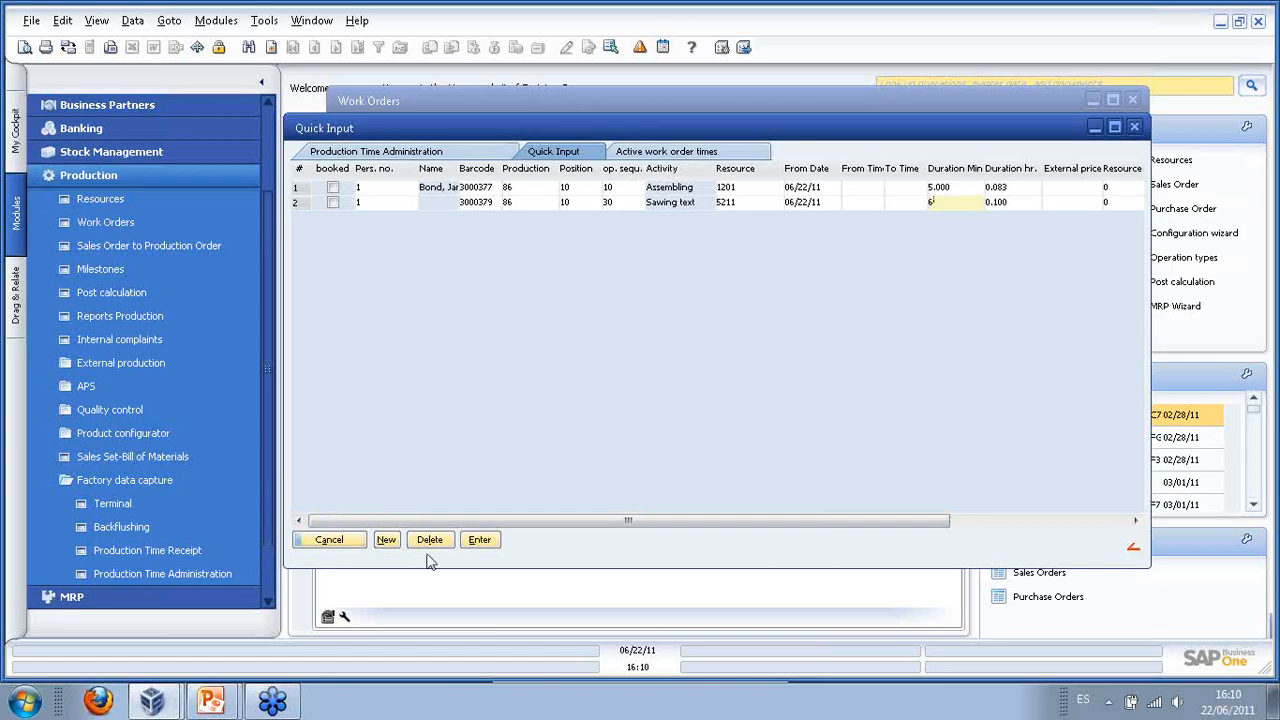
click(477, 545)
click(328, 541)
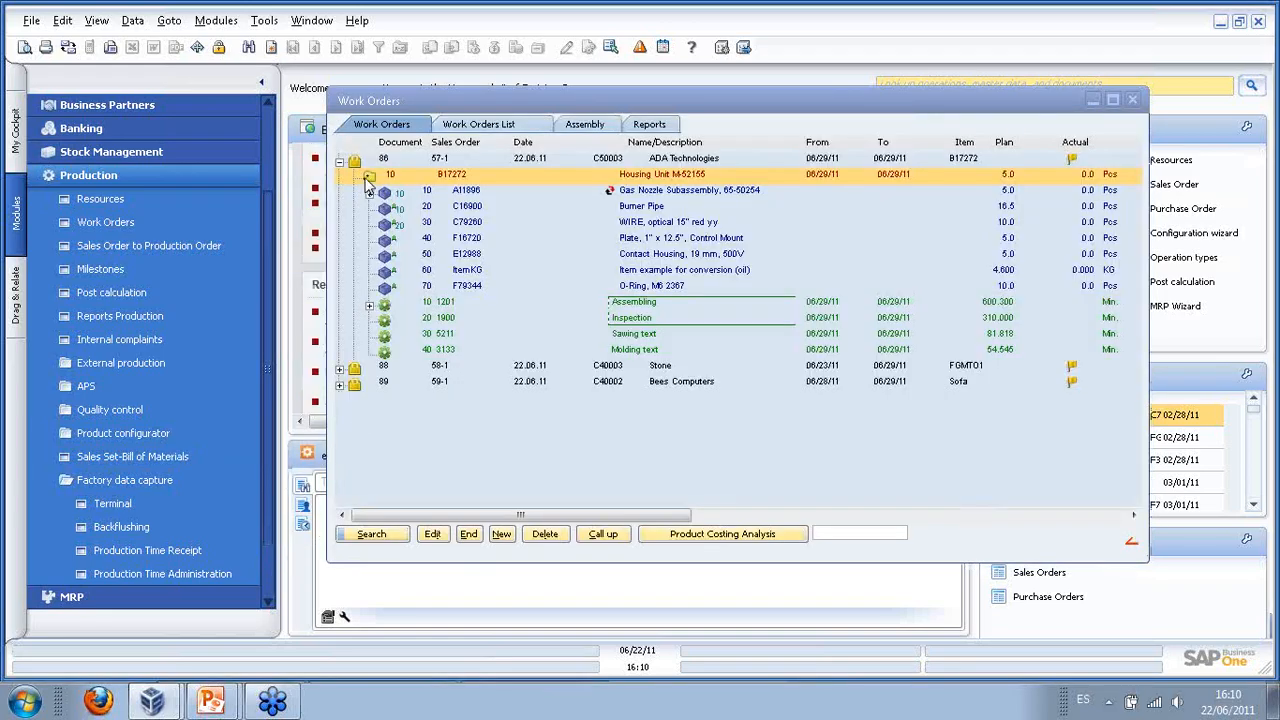
- Collapse the Production menu, move the Work Orders window left, and launch the Configuration wizard
click(145, 180)
click(117, 201)
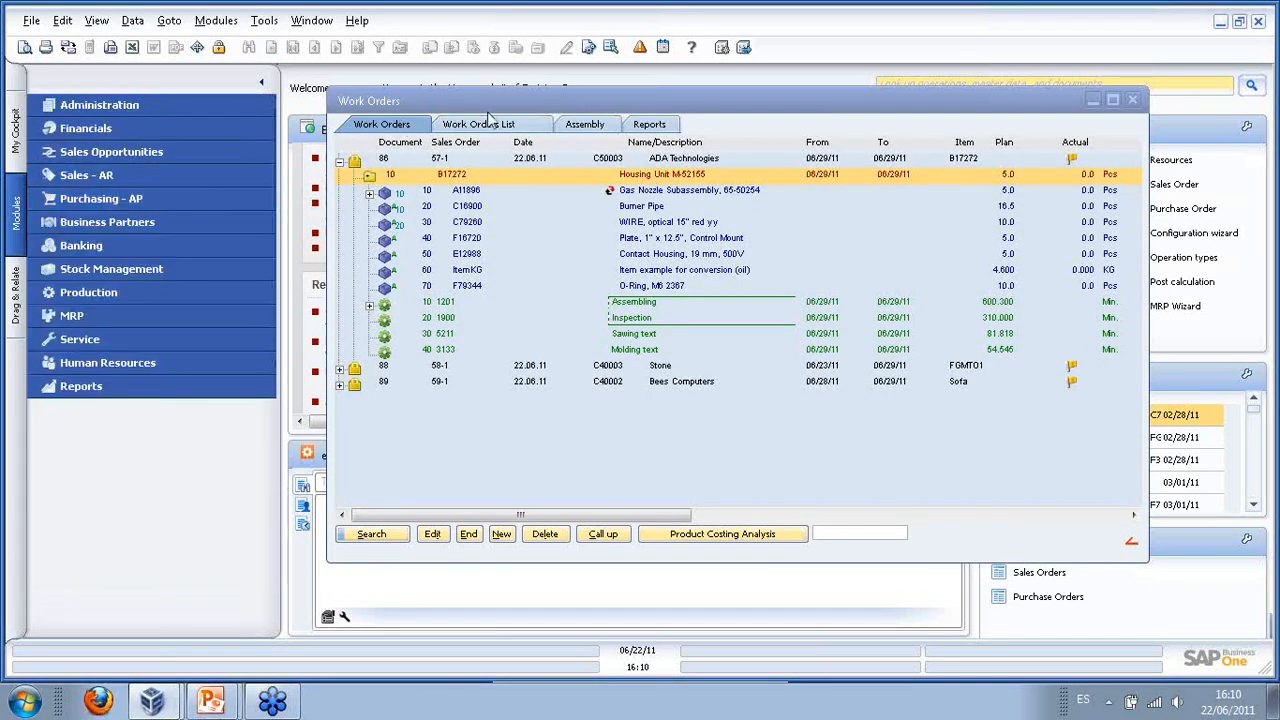
drag(508, 106, 308, 118)
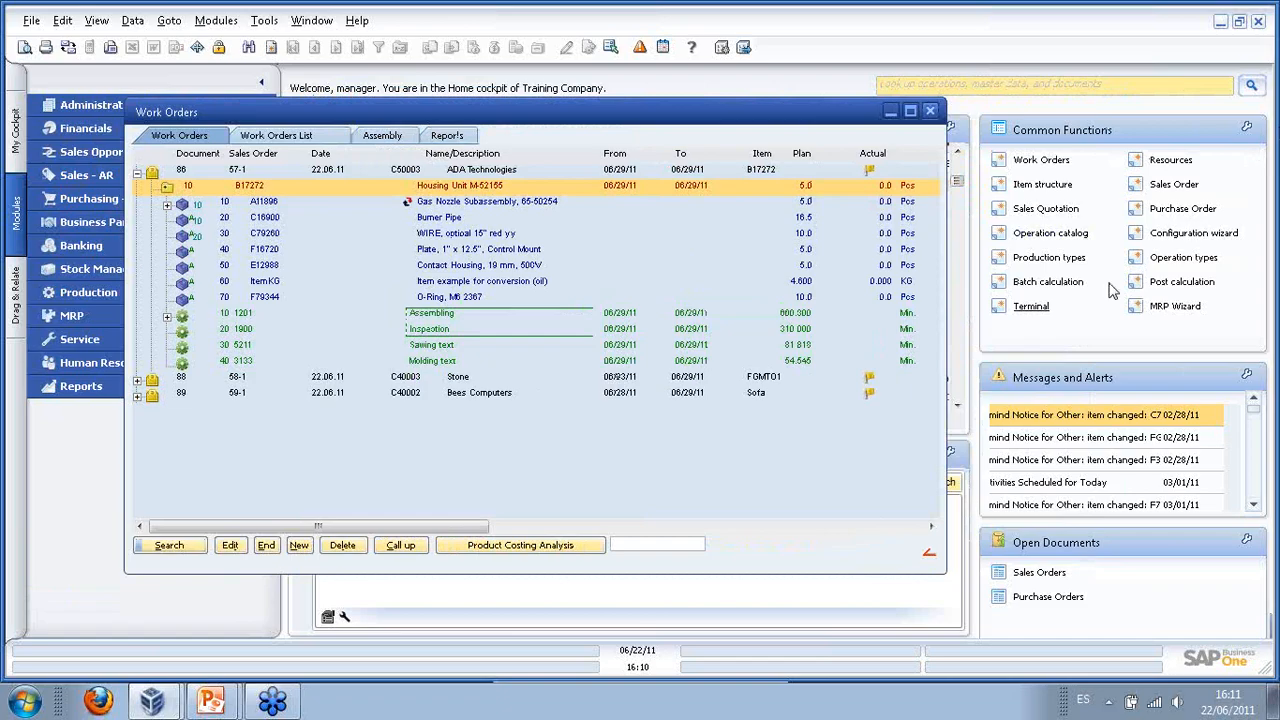
click(1200, 236)
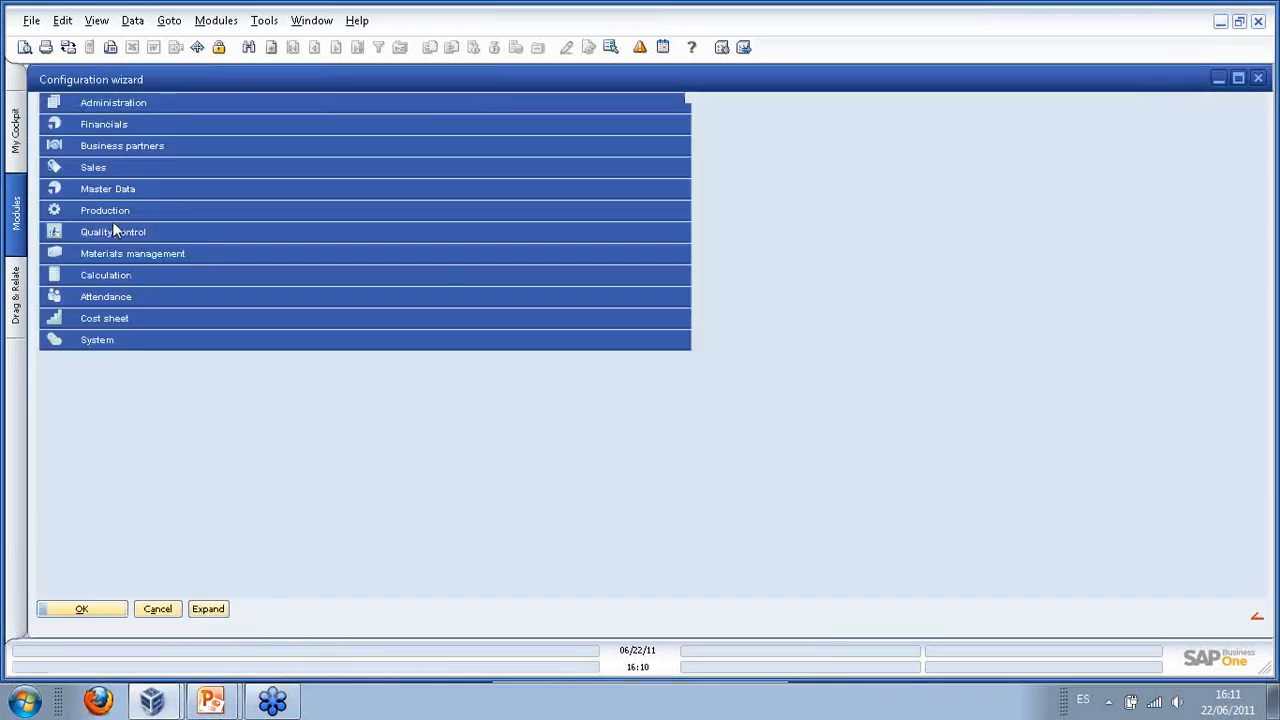
- Under Production > Material Entry and Reservation, set Automatic Material Entry to Backflushing and save
click(114, 212)
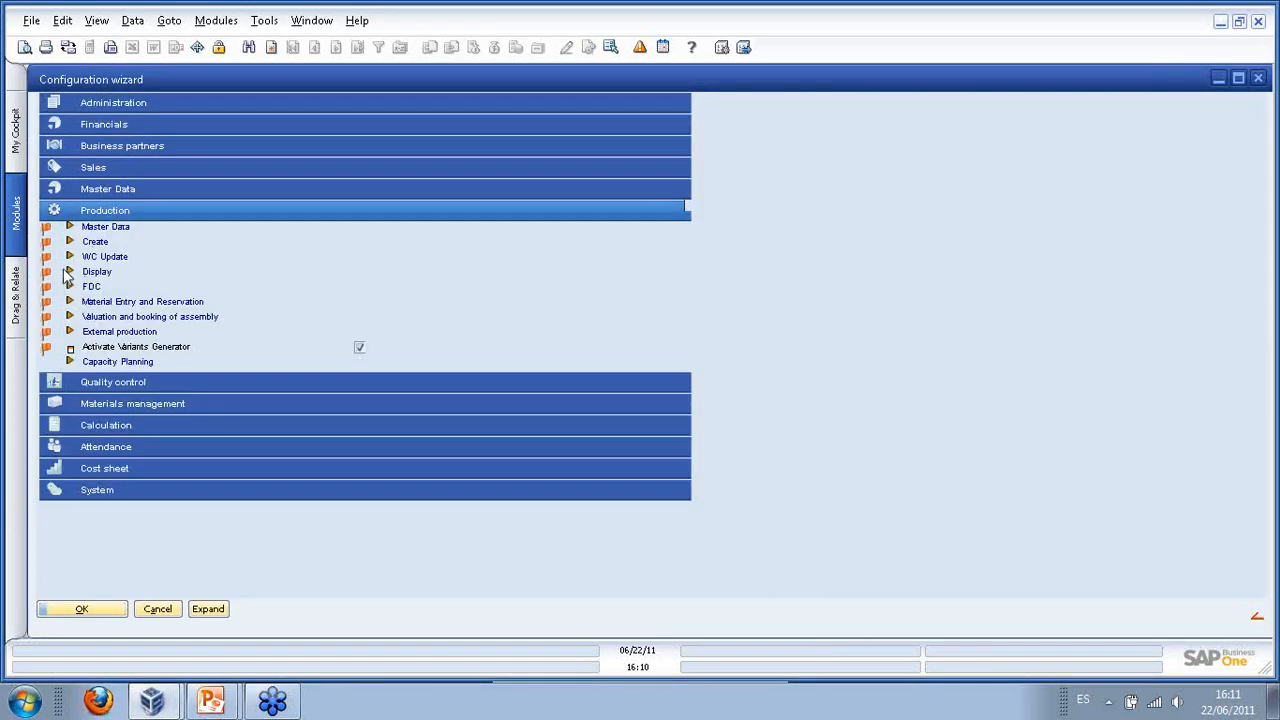
click(77, 301)
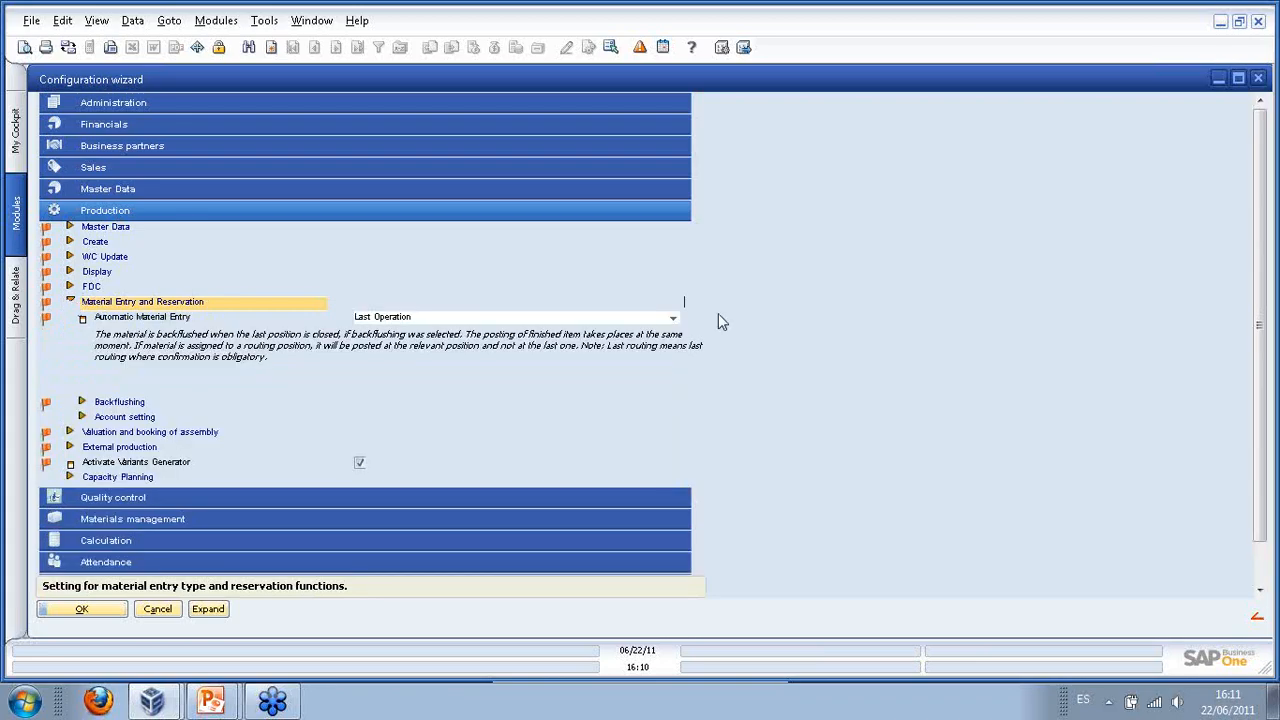
click(673, 320)
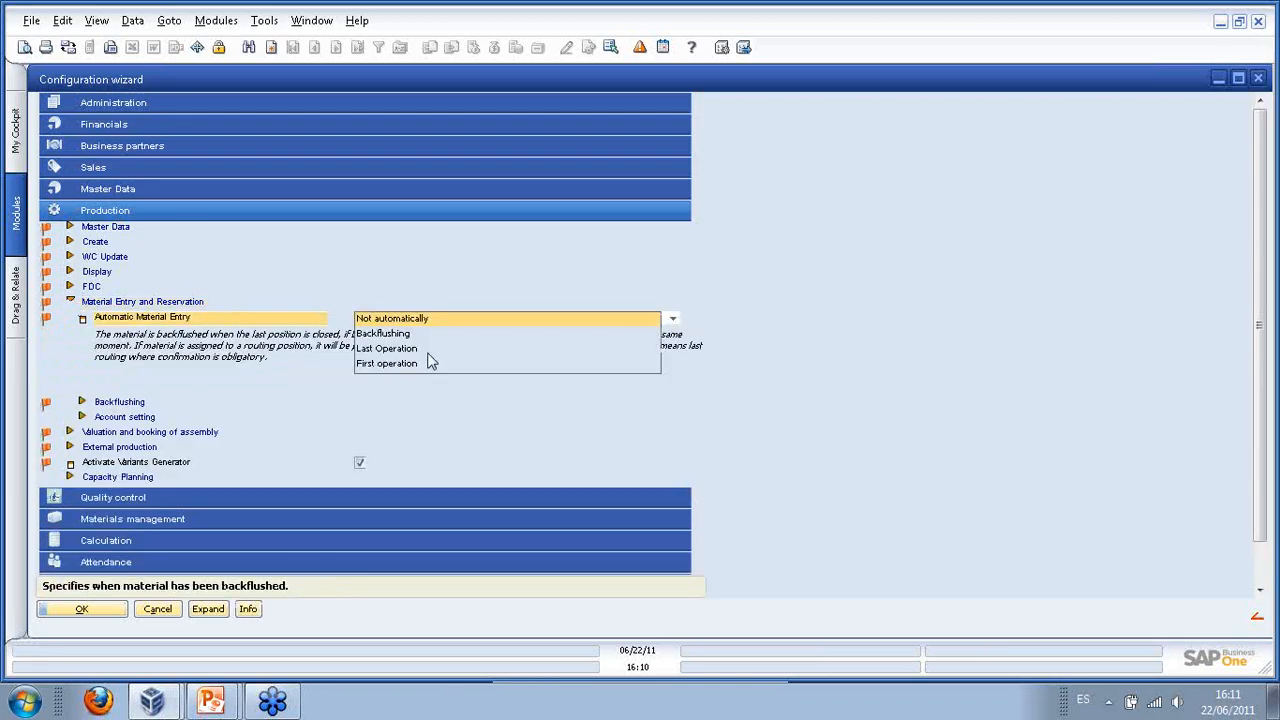
click(389, 334)
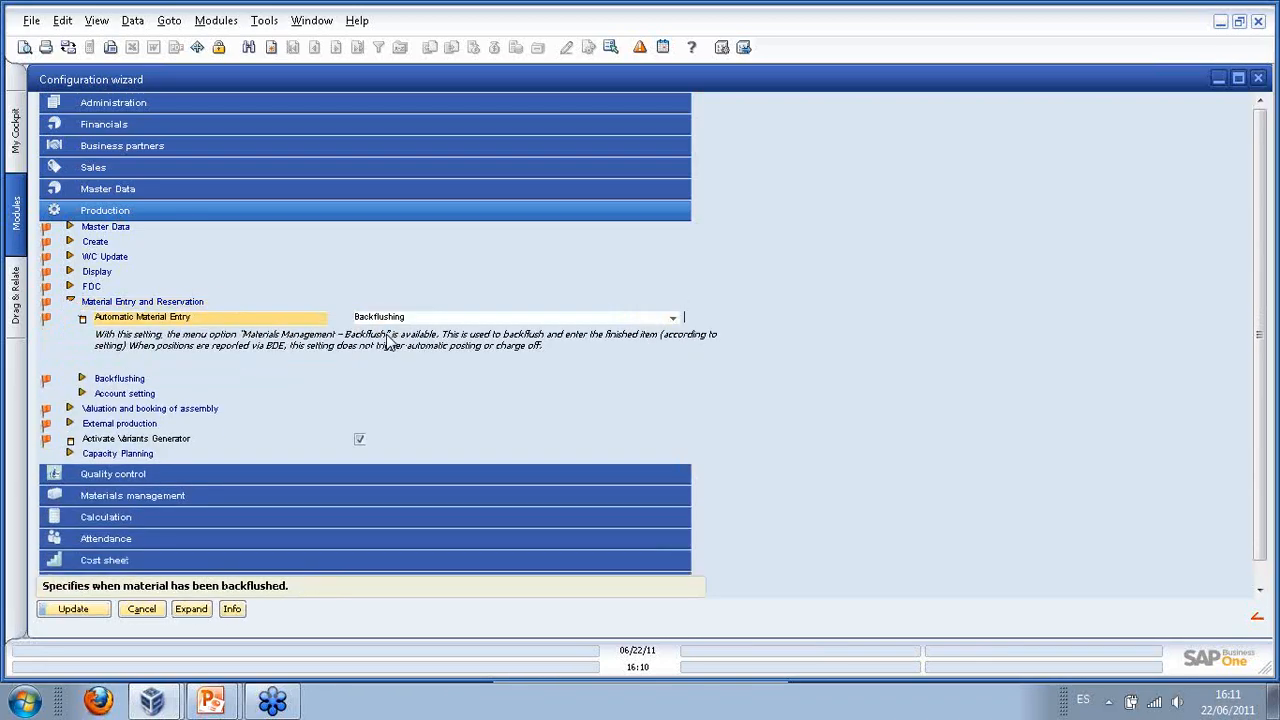
click(72, 608)
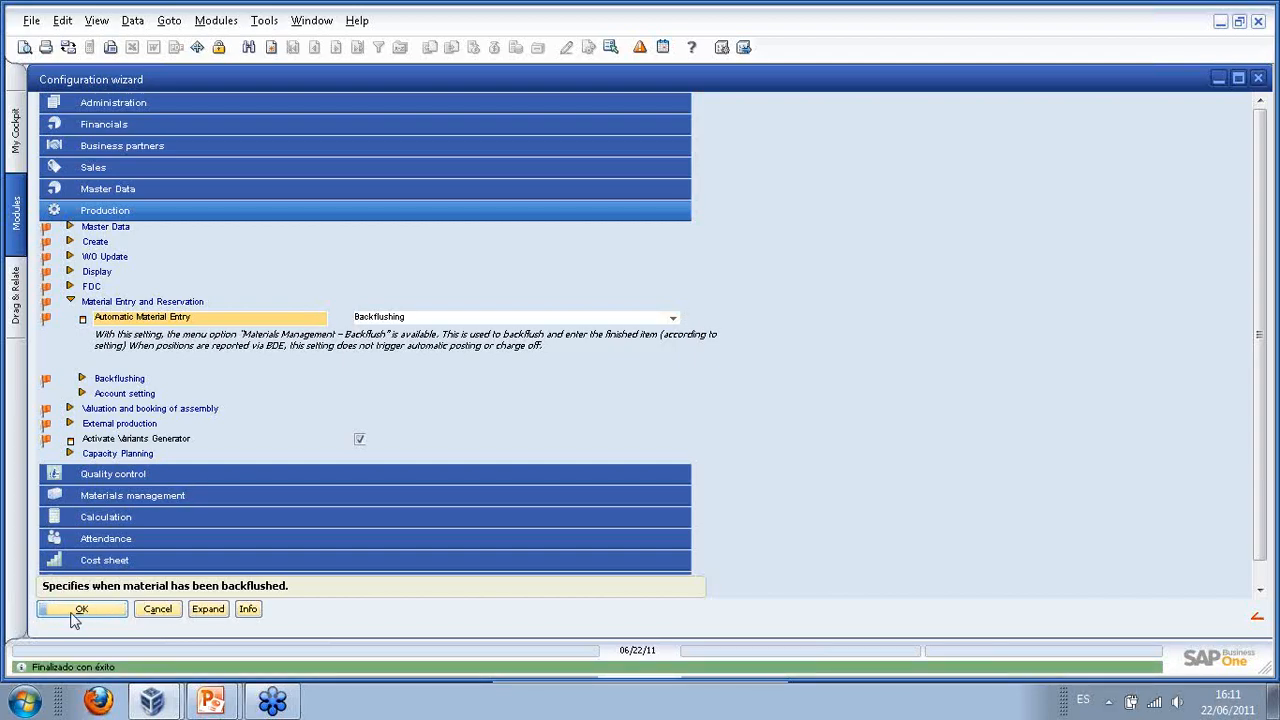
click(78, 612)
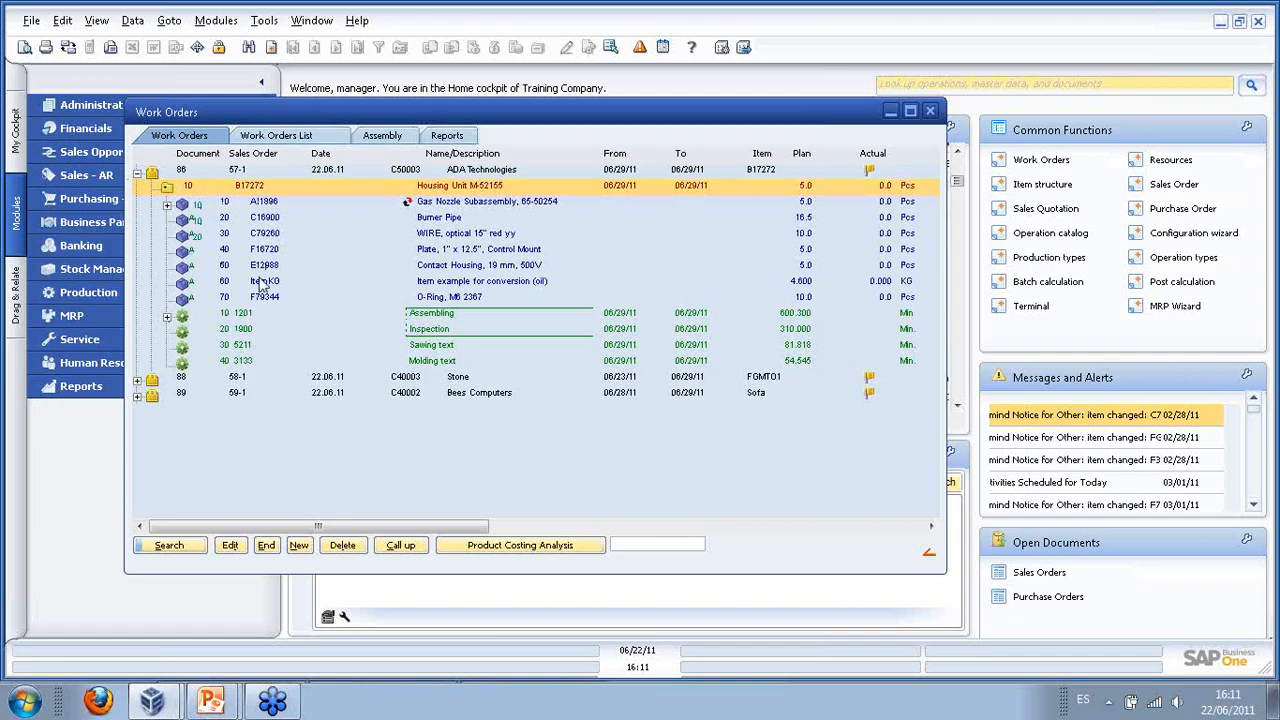
- Close the Work Orders window and browse the Stock Management and Production menus
click(930, 112)
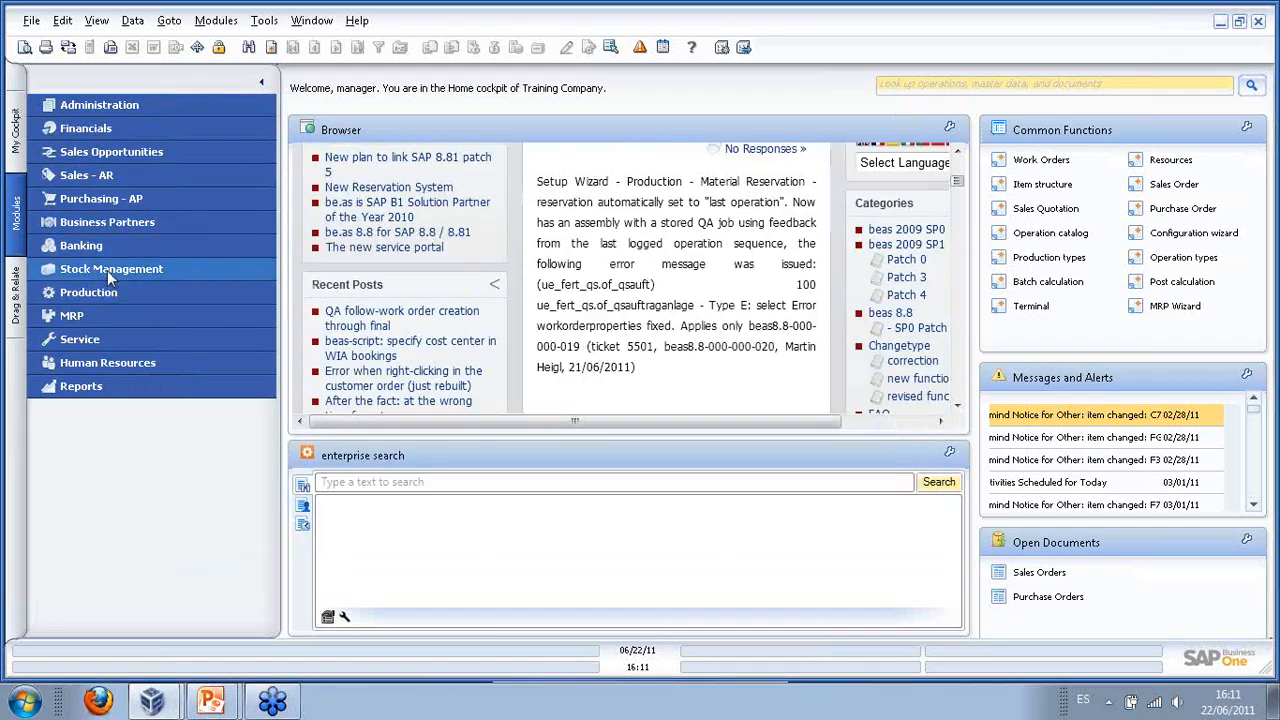
click(107, 270)
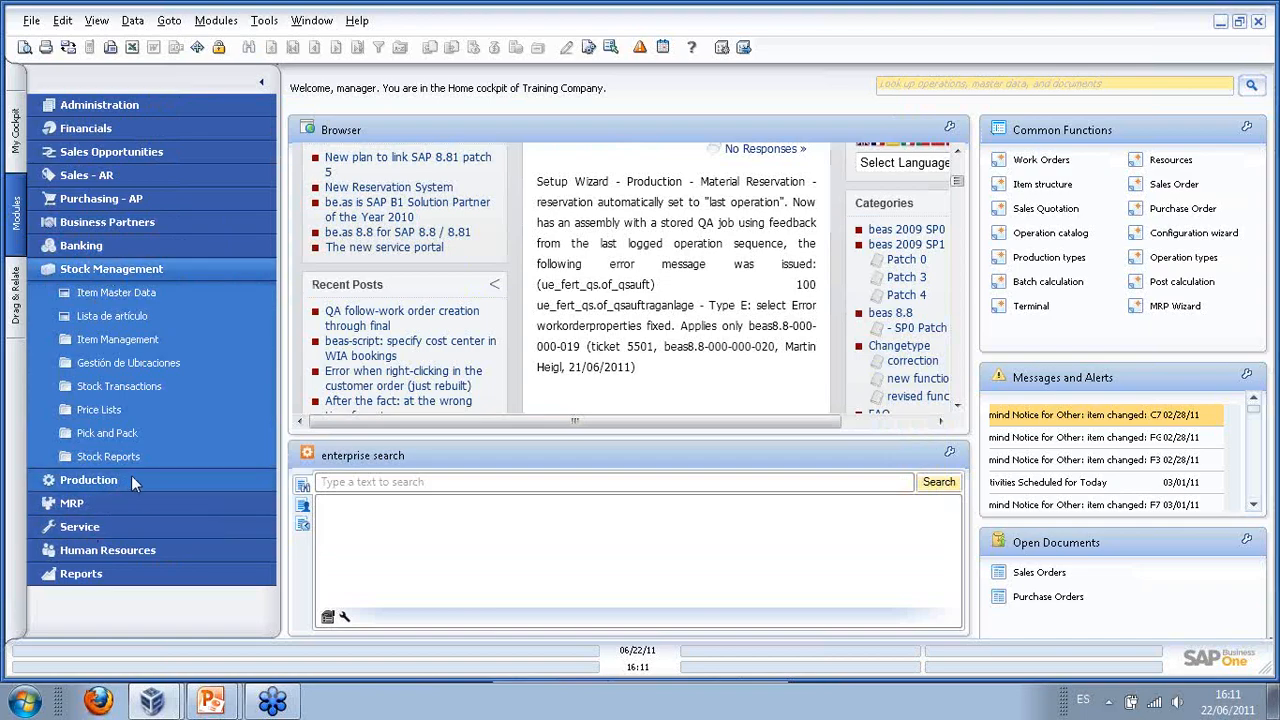
click(131, 388)
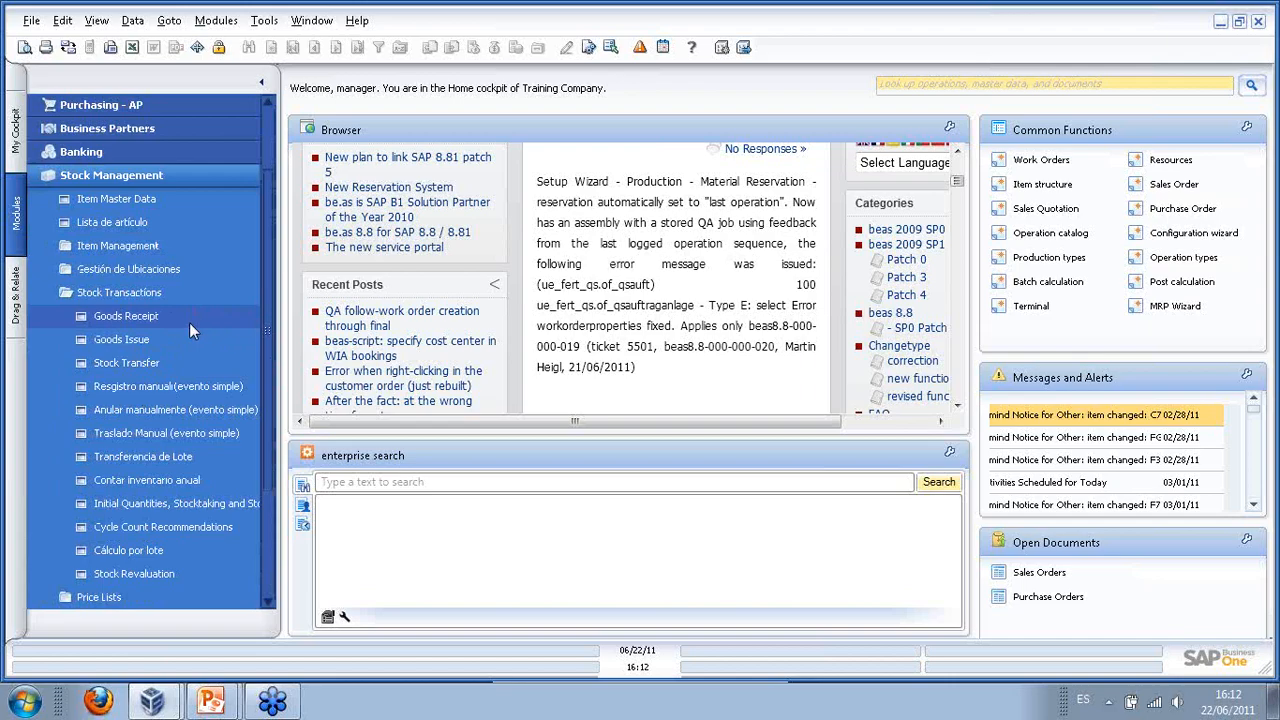
click(190, 292)
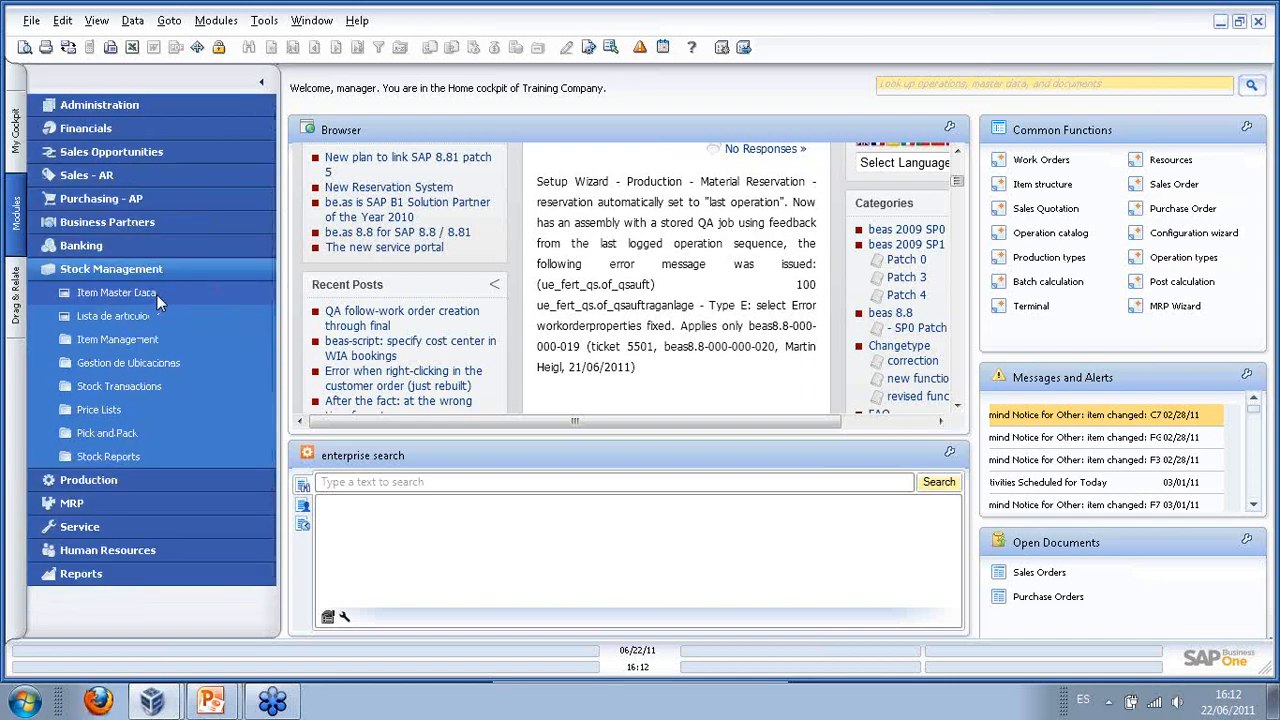
click(142, 481)
click(967, 84)
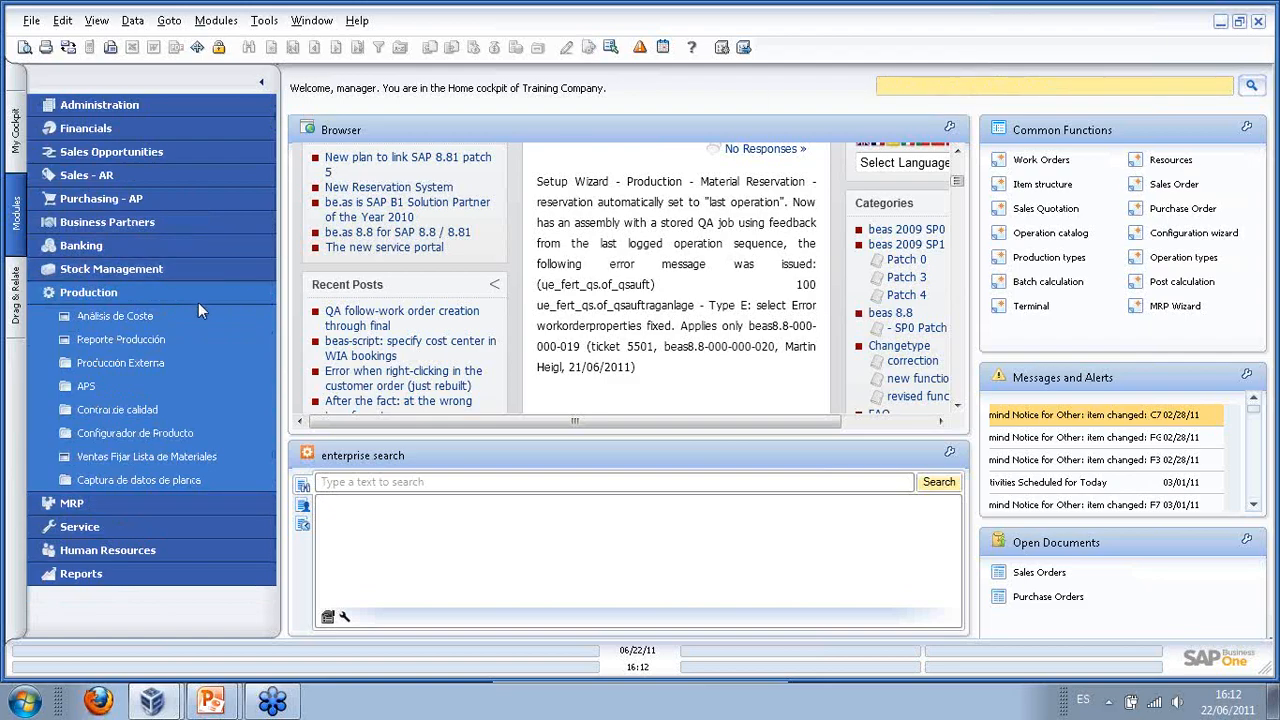
click(198, 299)
- Search the function list for 'backflushing'
click(1001, 88)
text(back)
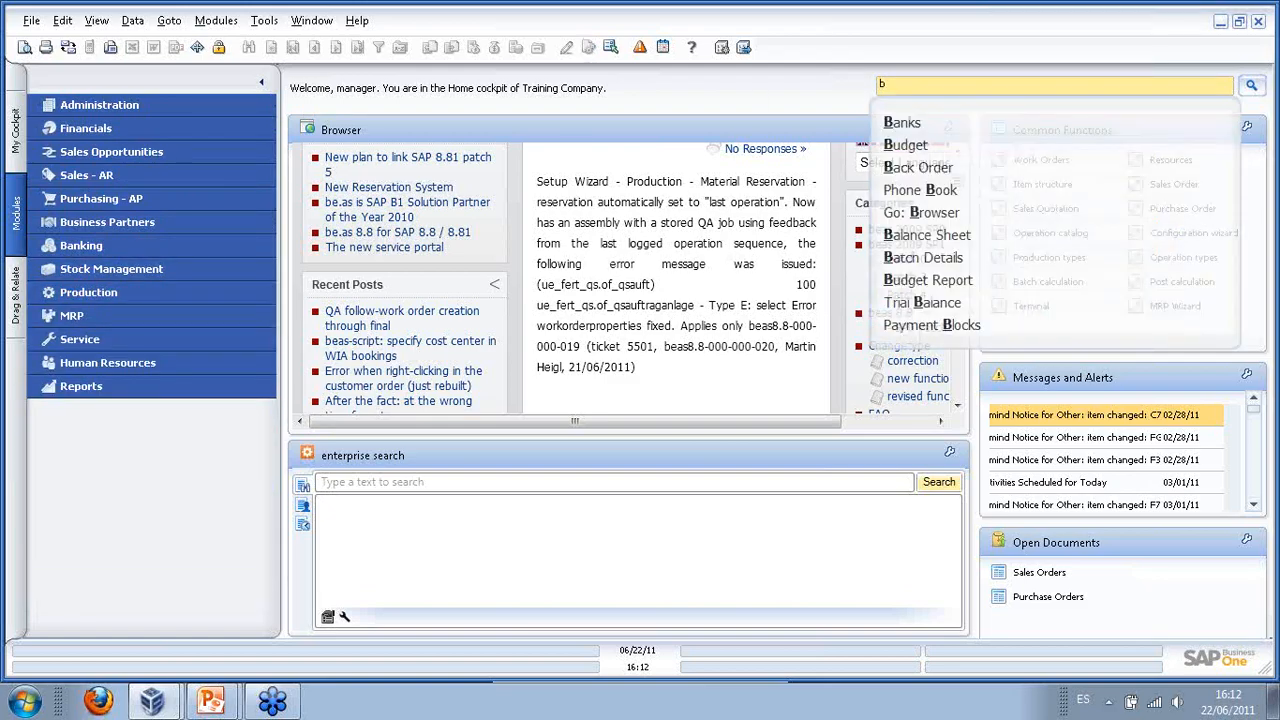
key(BackSpace)
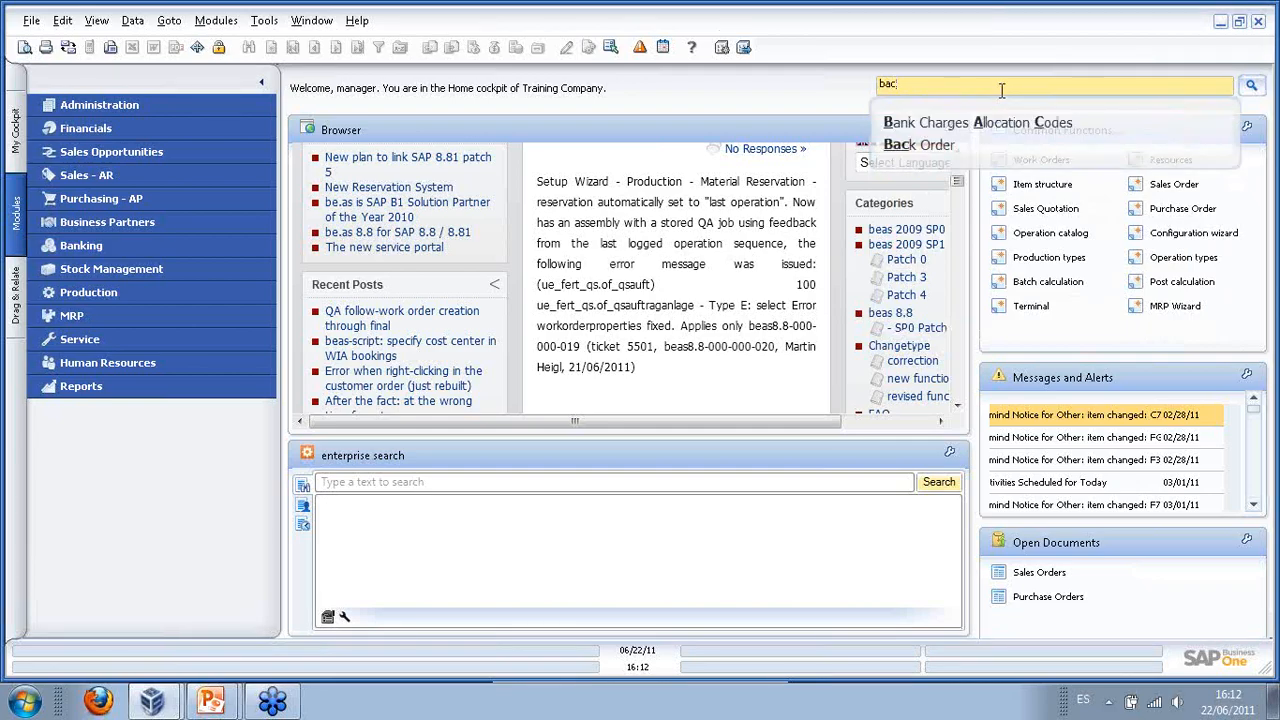
key(BackSpace)
text(ck)
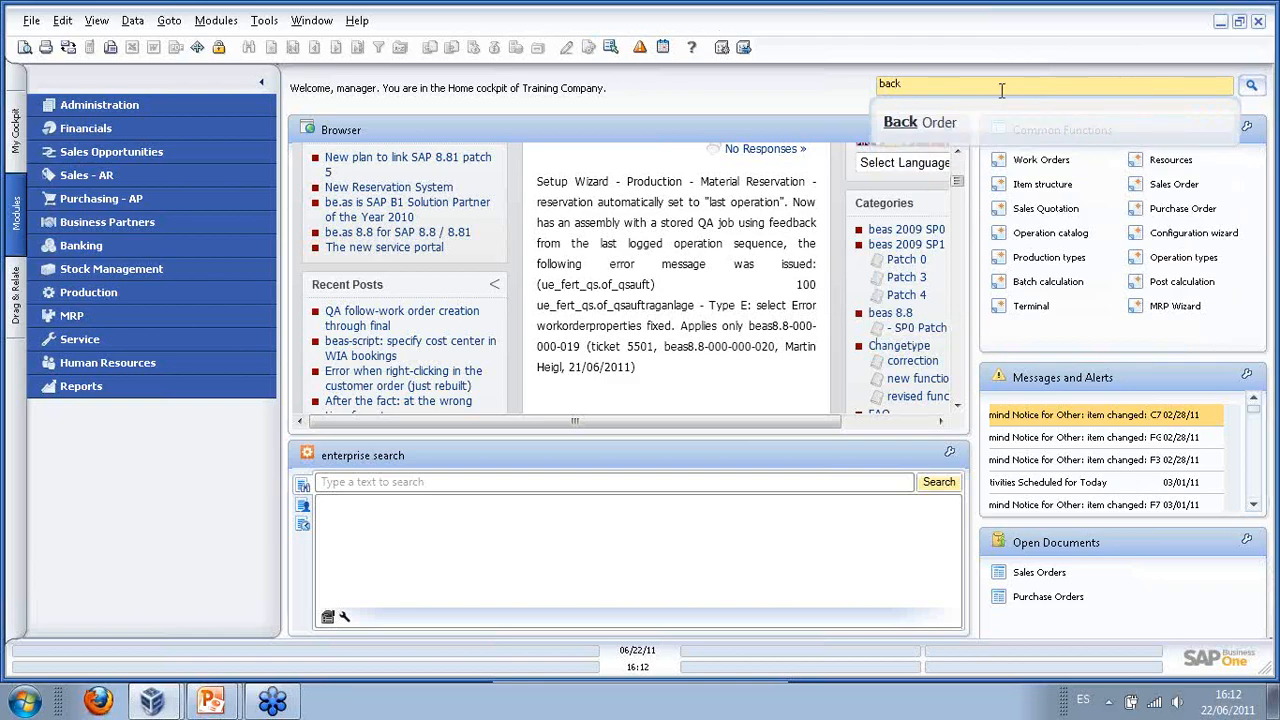
text(flushing)
key(Return)
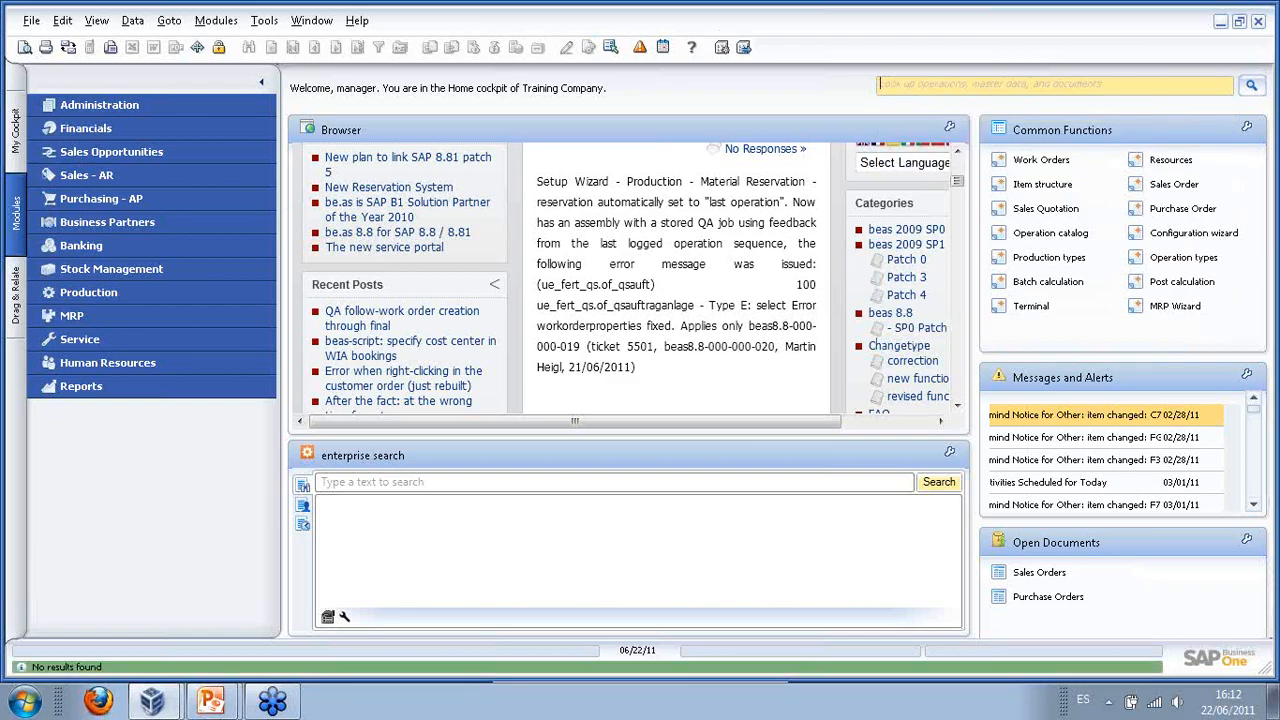
- Expand Stock Management to list its Stock Transactions functions
click(106, 250)
click(110, 268)
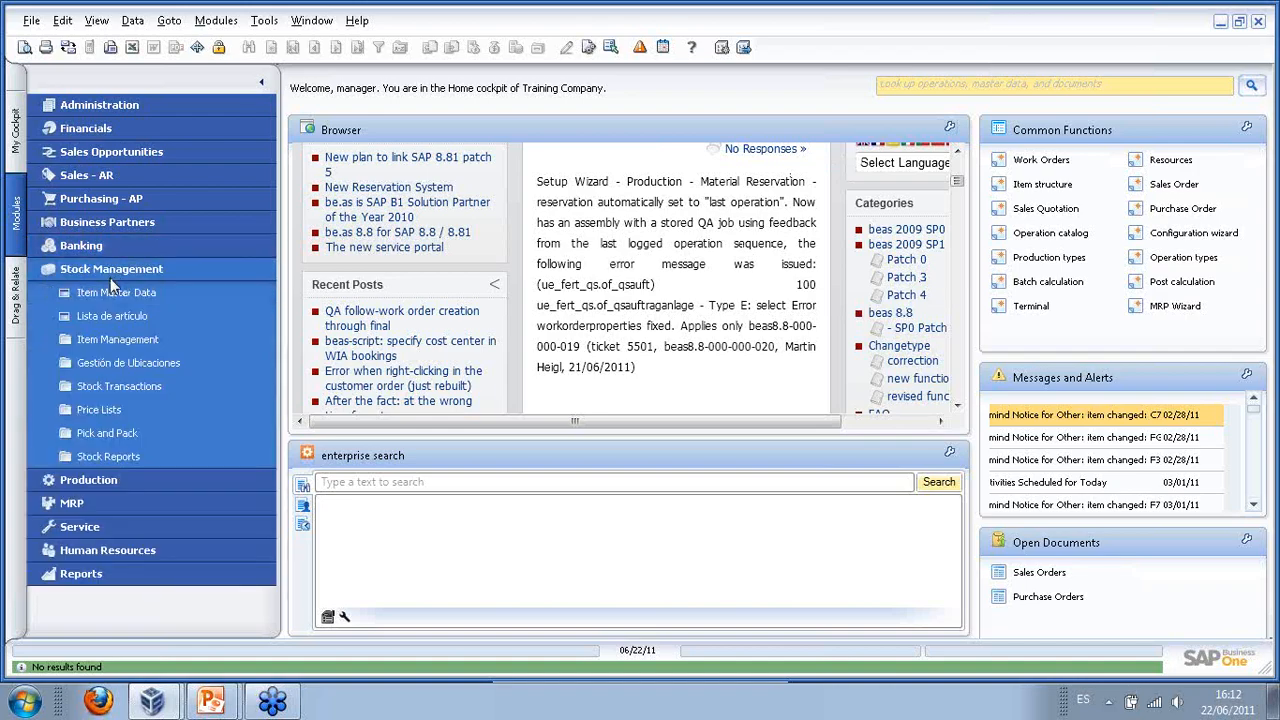
click(170, 393)
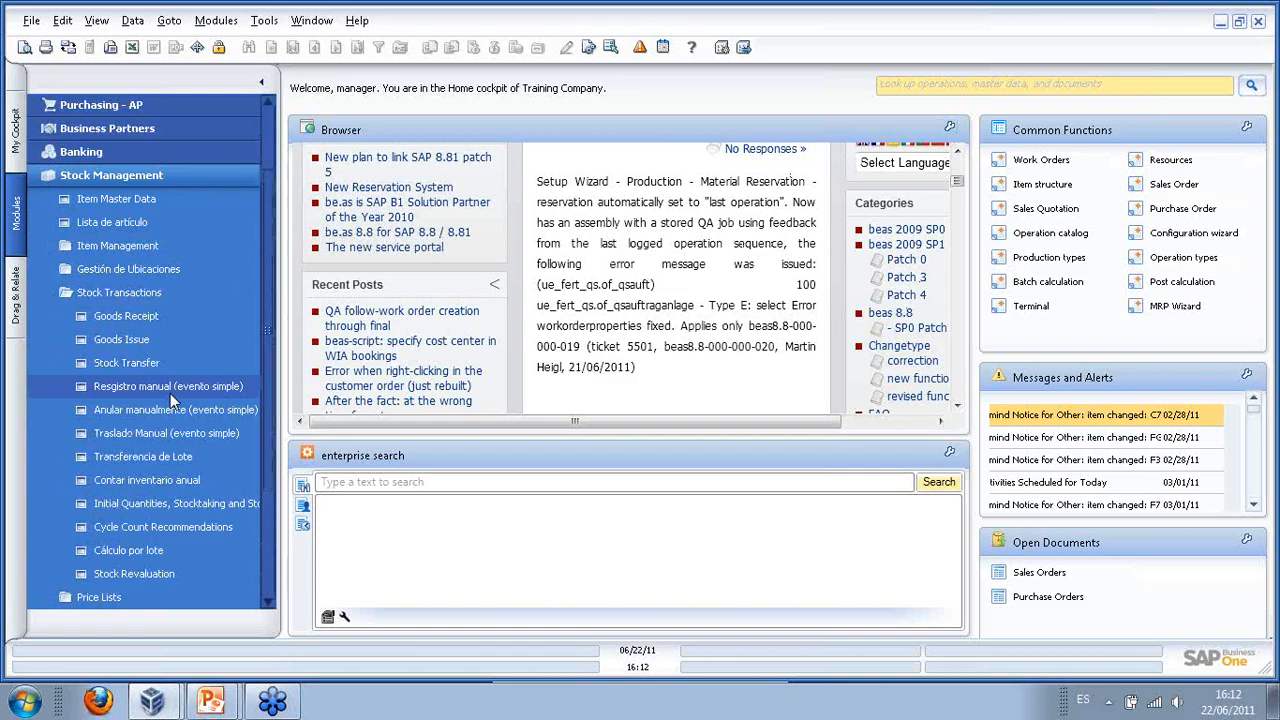
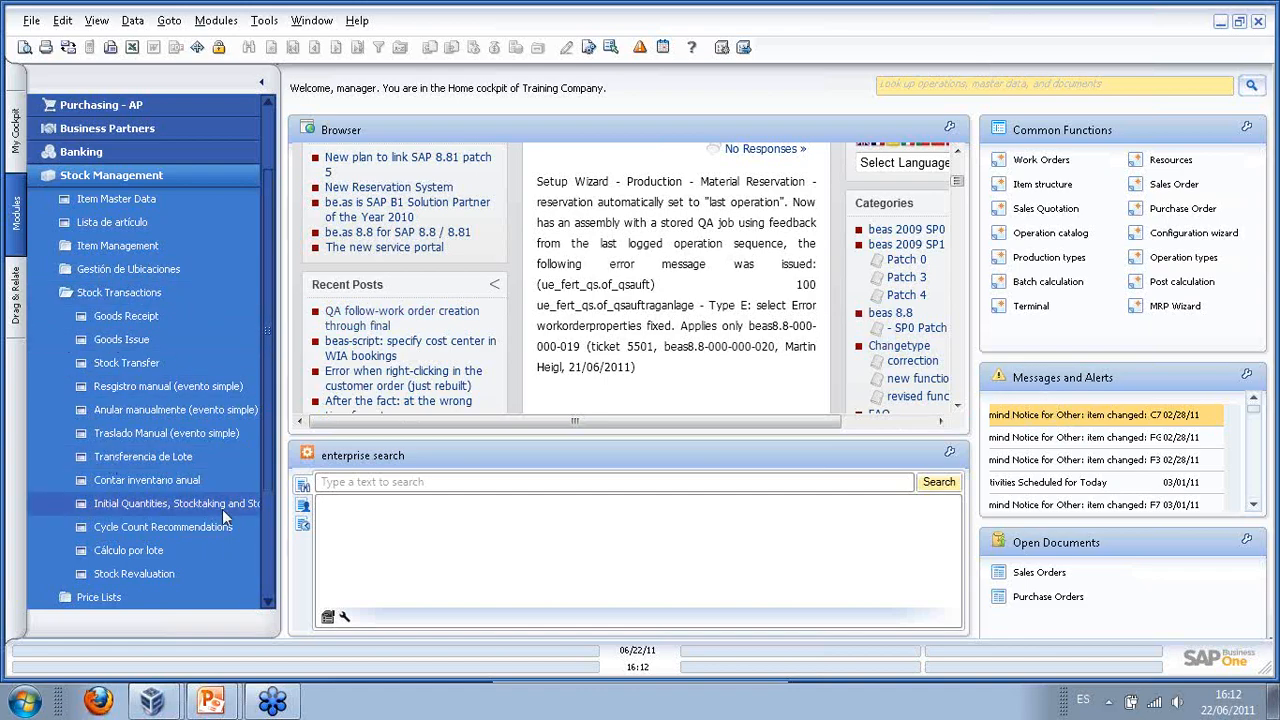
- Collapse Stock Management and its Stock Transactions, then expand and collapse the Production module
click(119, 292)
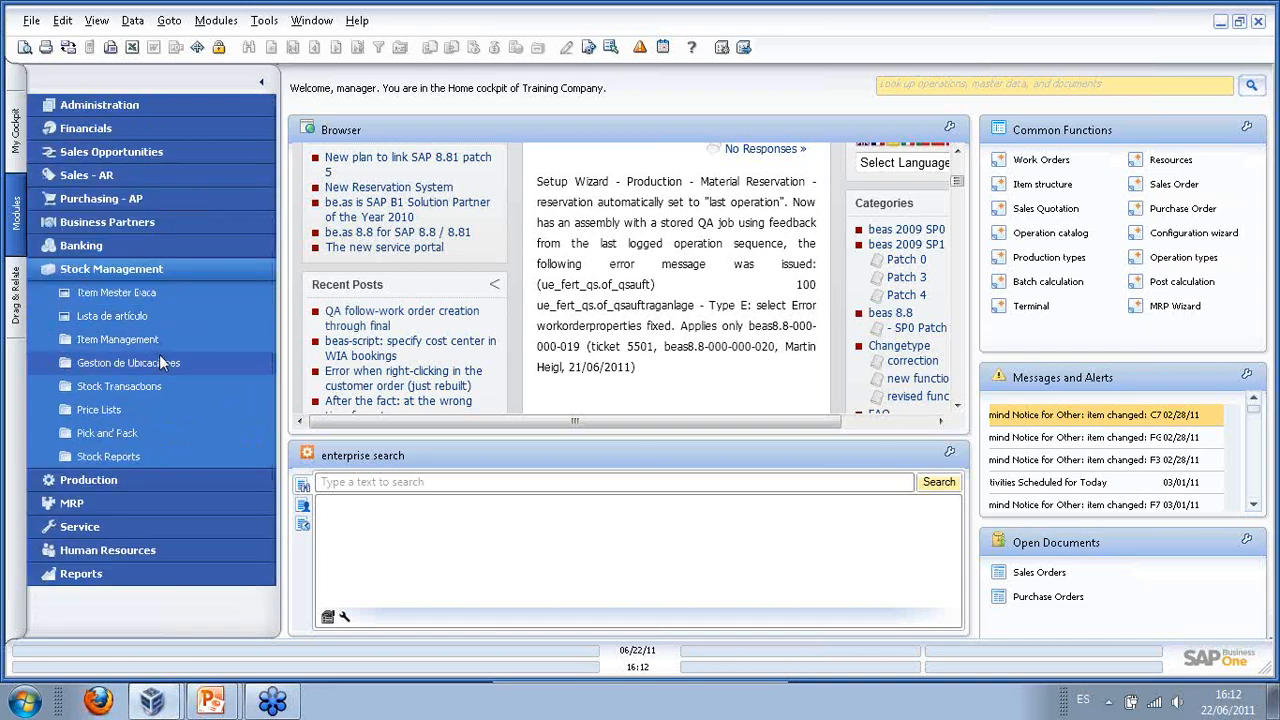
click(119, 269)
click(110, 292)
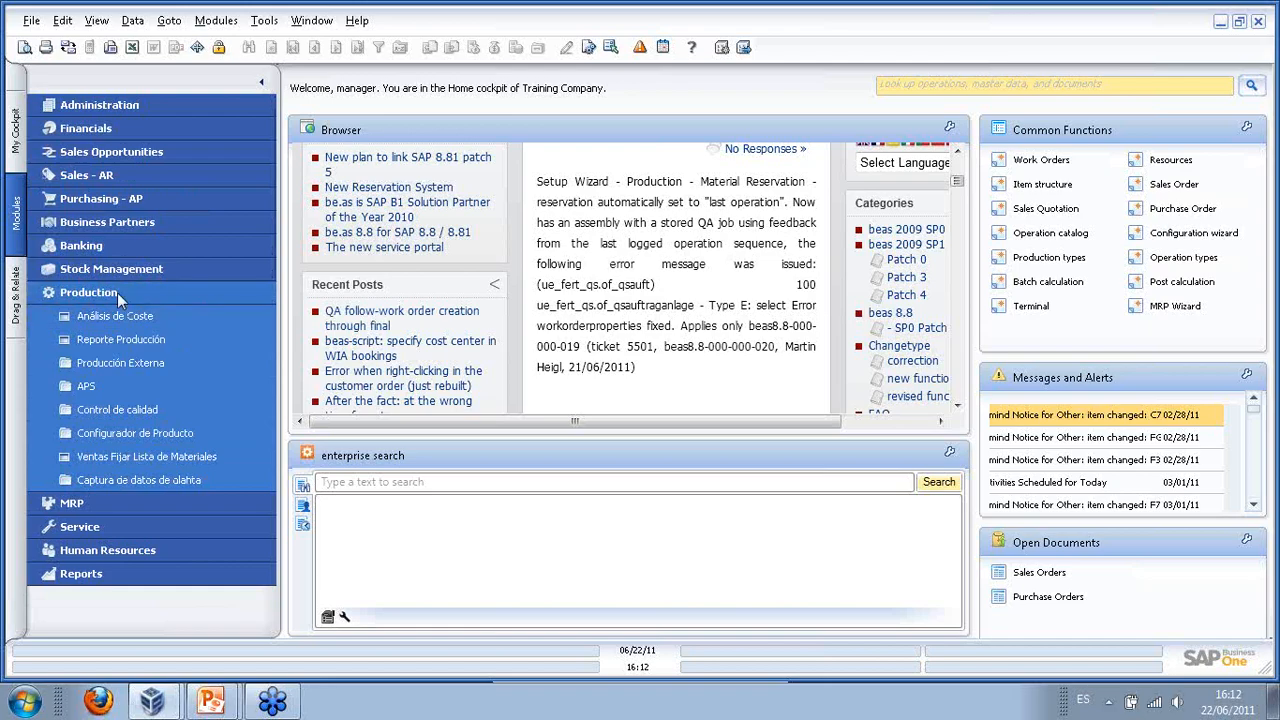
click(114, 293)
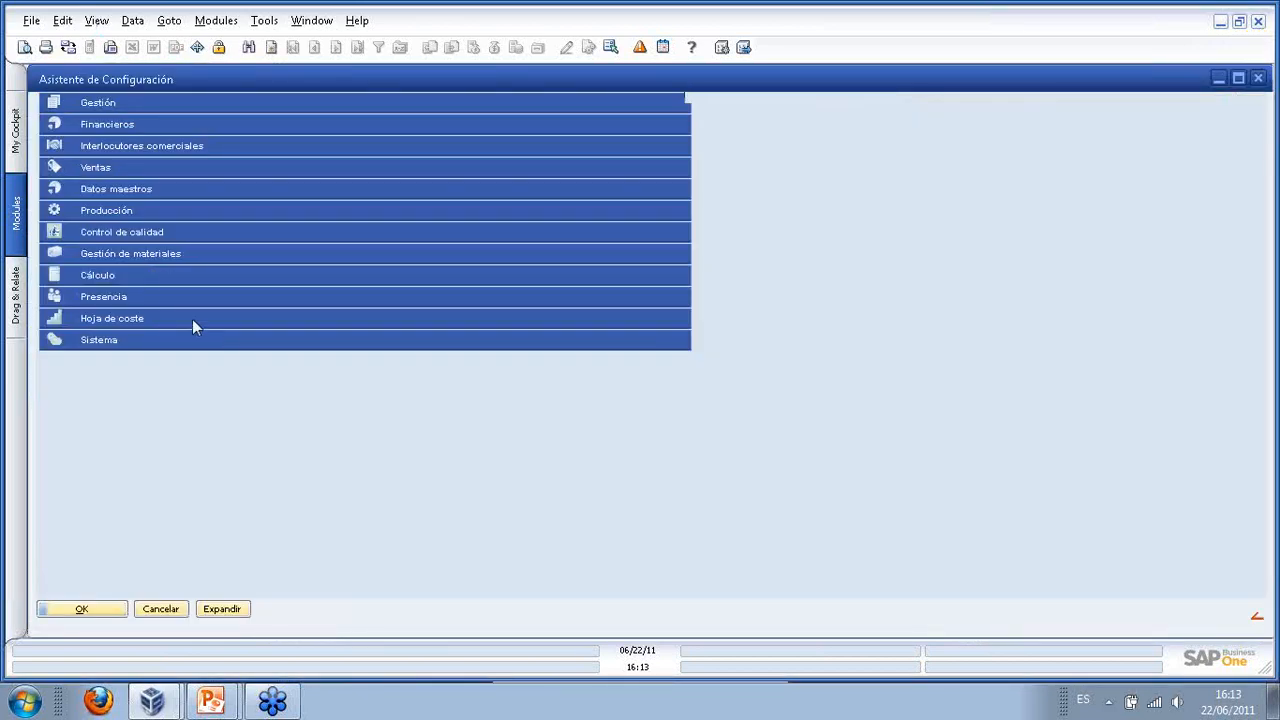
- Set the Gestión > Vista Menú option to beas 2009, apply it, and close the wizard
click(86, 105)
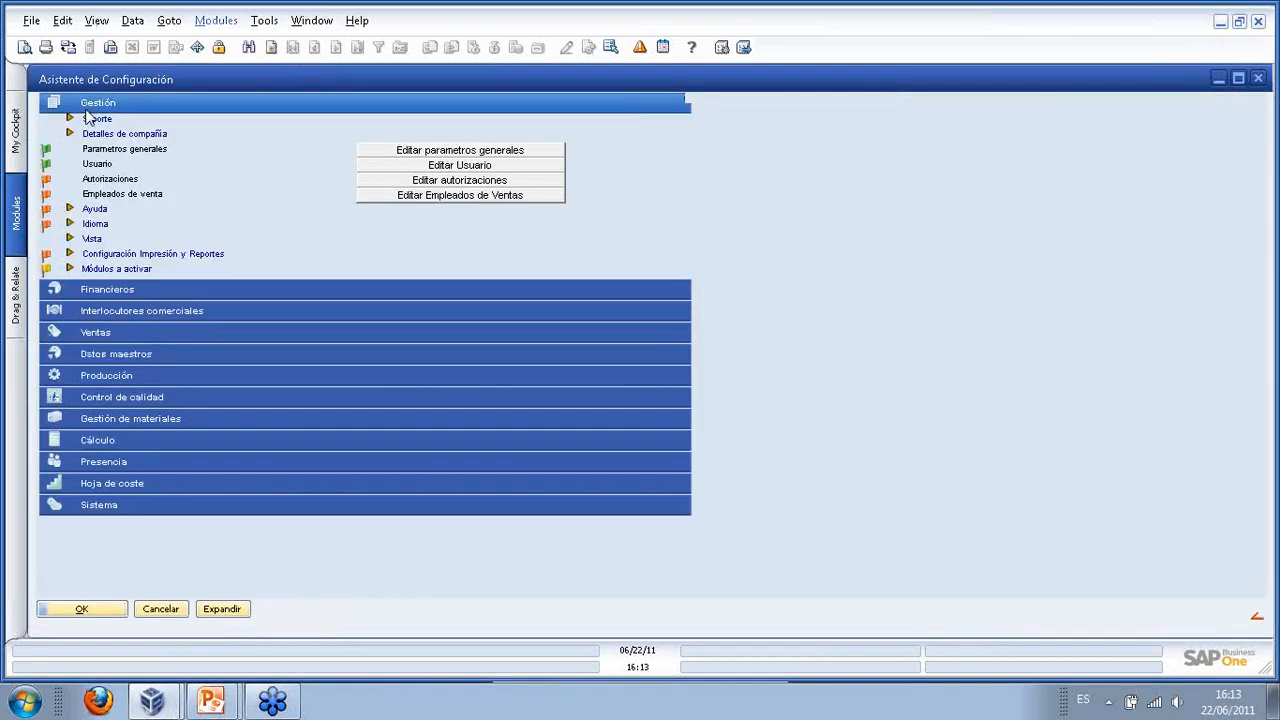
click(69, 239)
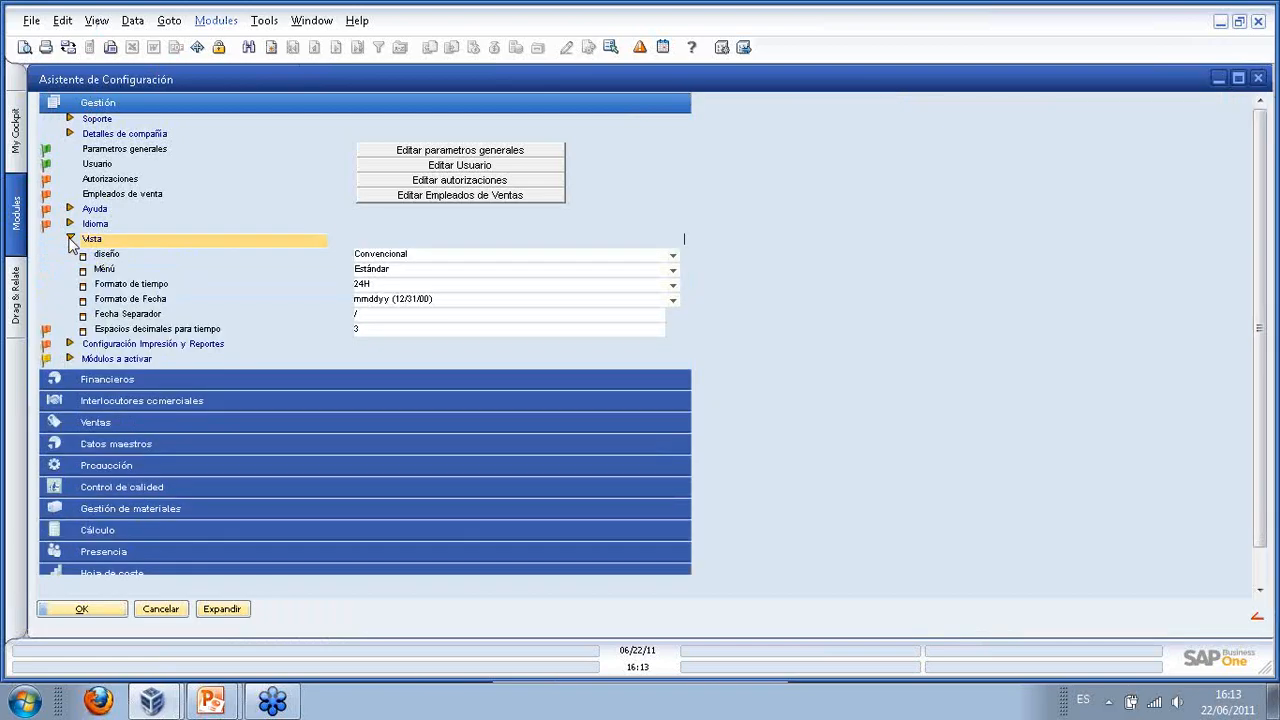
click(675, 272)
click(675, 272)
click(674, 272)
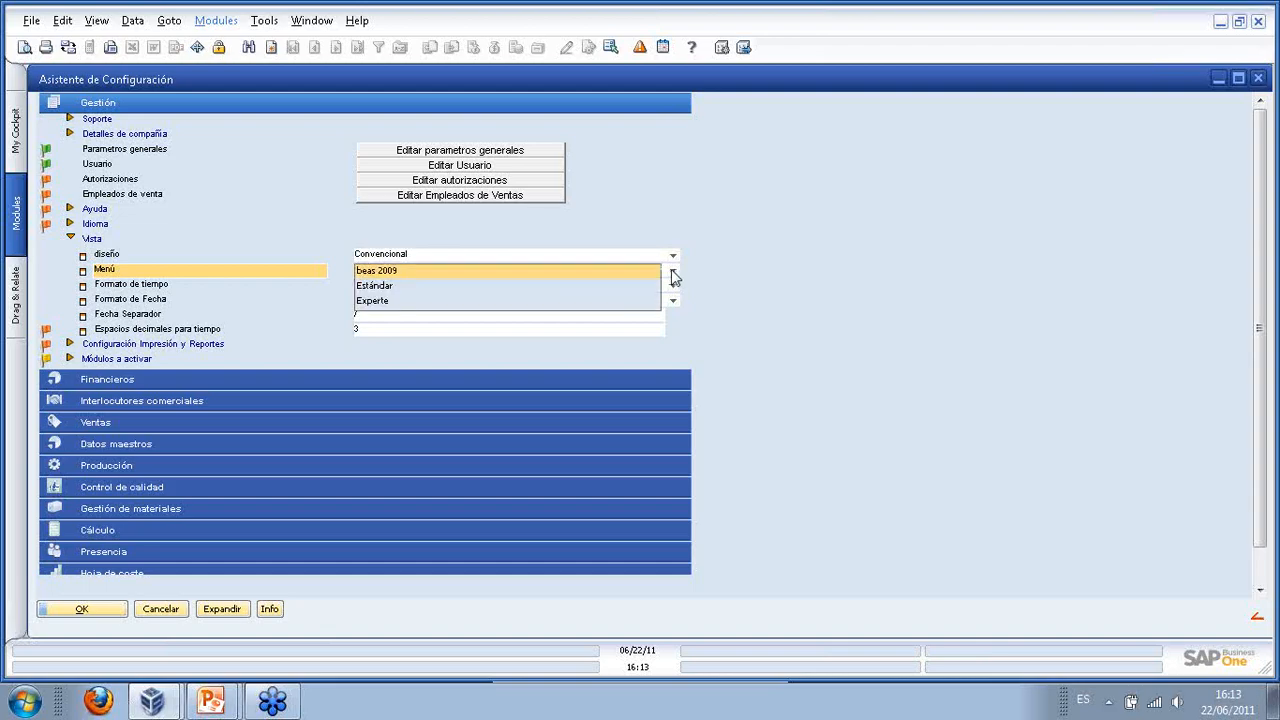
click(408, 271)
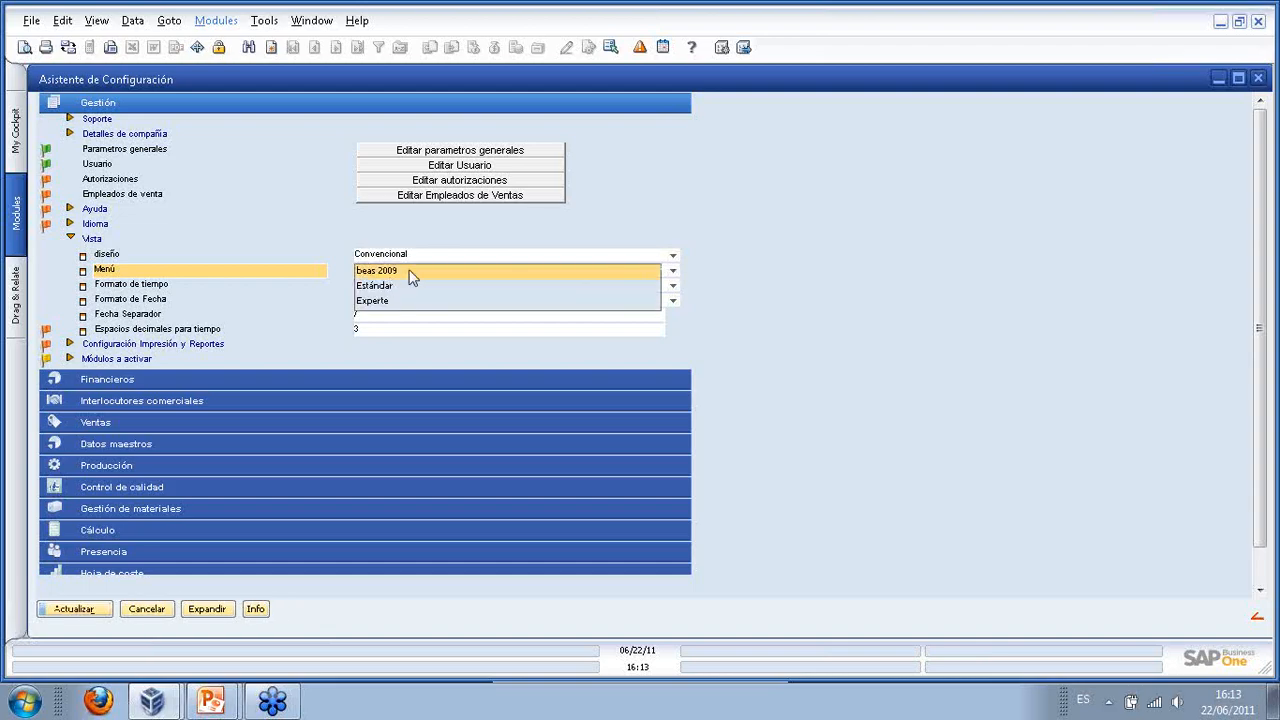
click(65, 608)
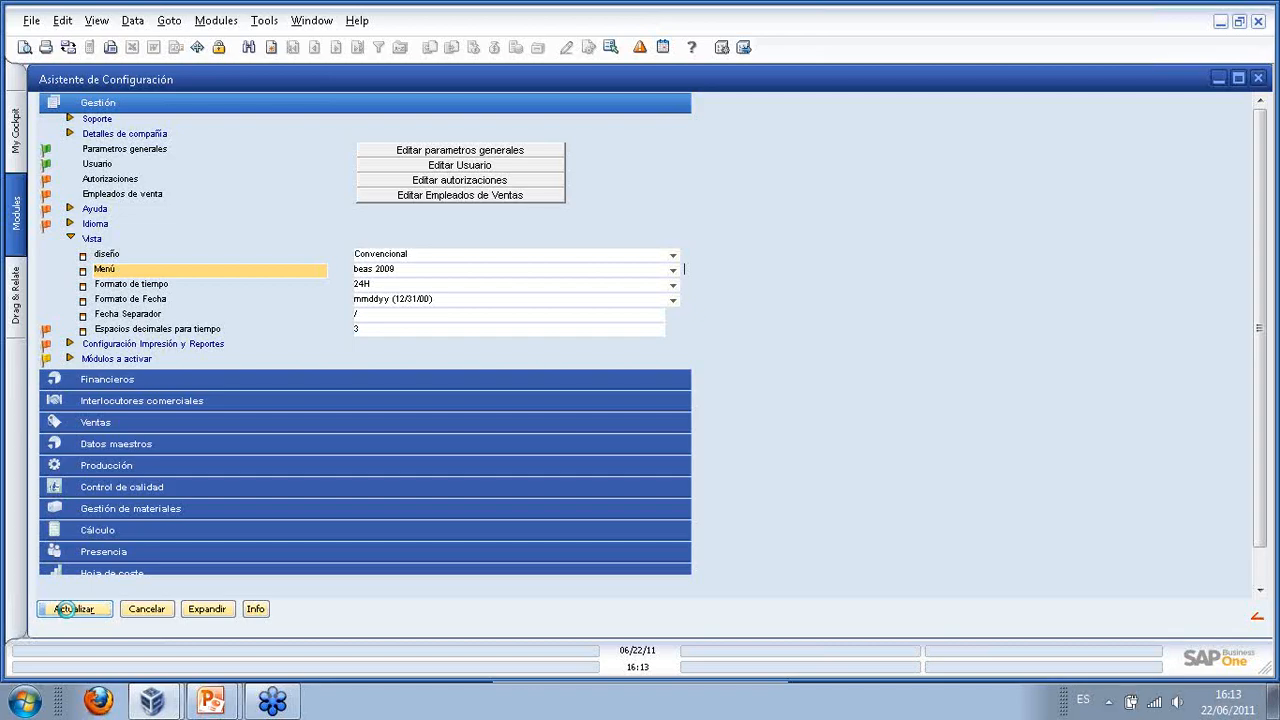
click(66, 610)
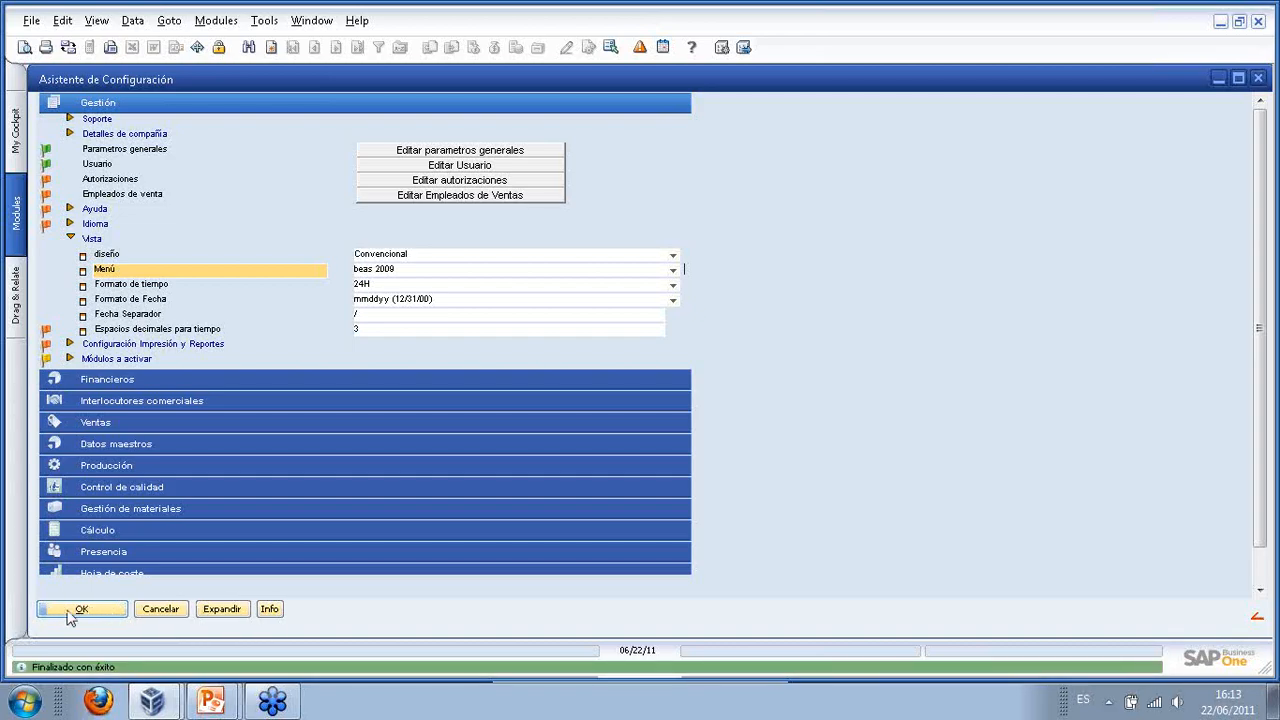
click(72, 612)
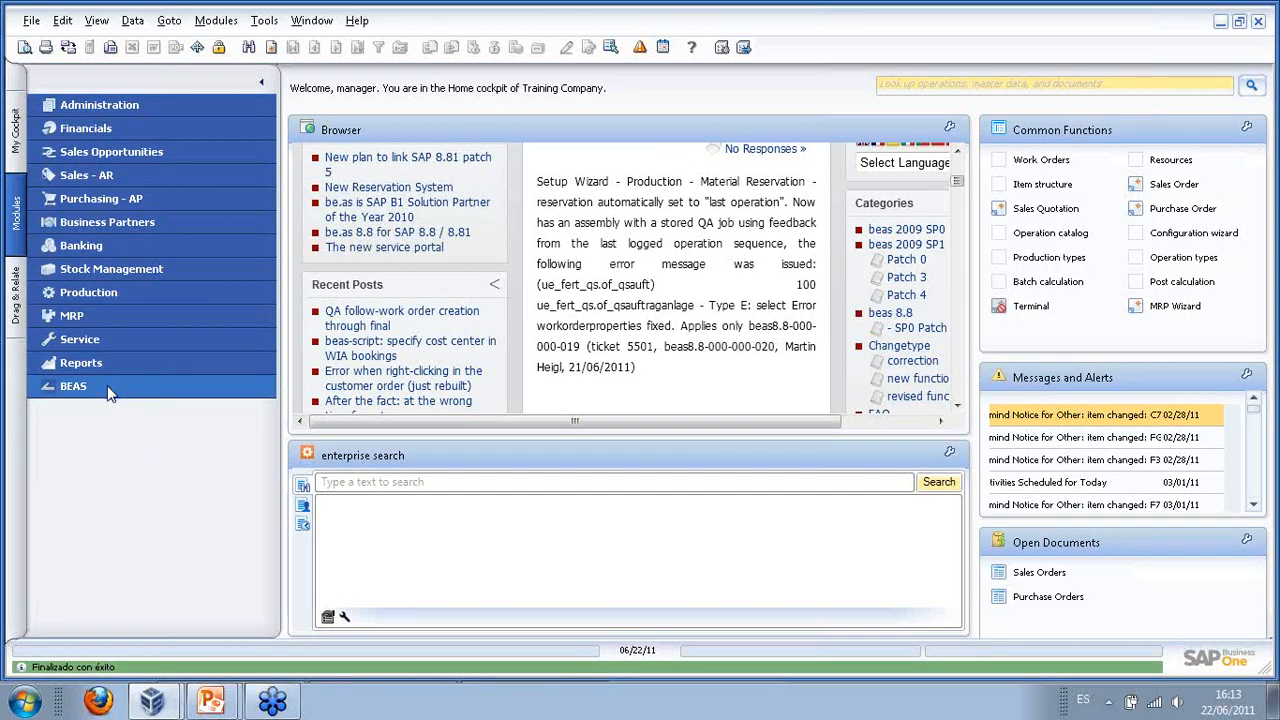
- Log back into Training Company with the account password so the beas add-on reconnects
click(107, 388)
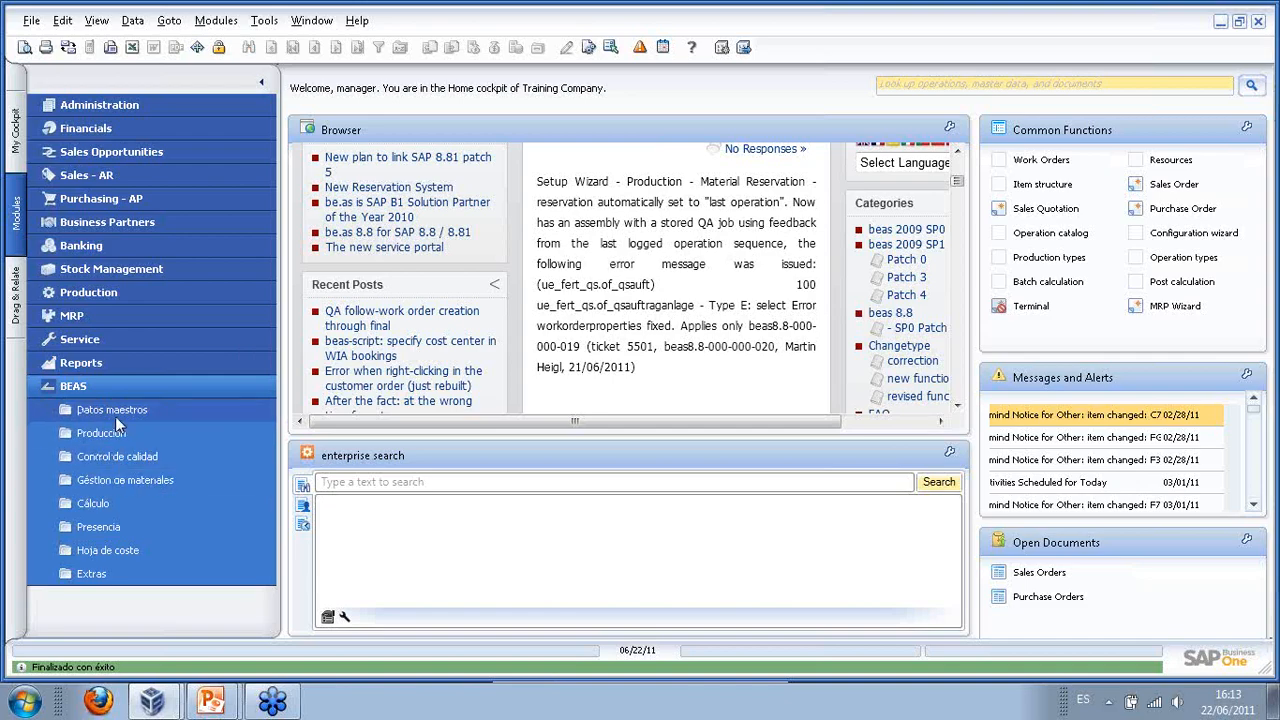
click(110, 388)
click(120, 110)
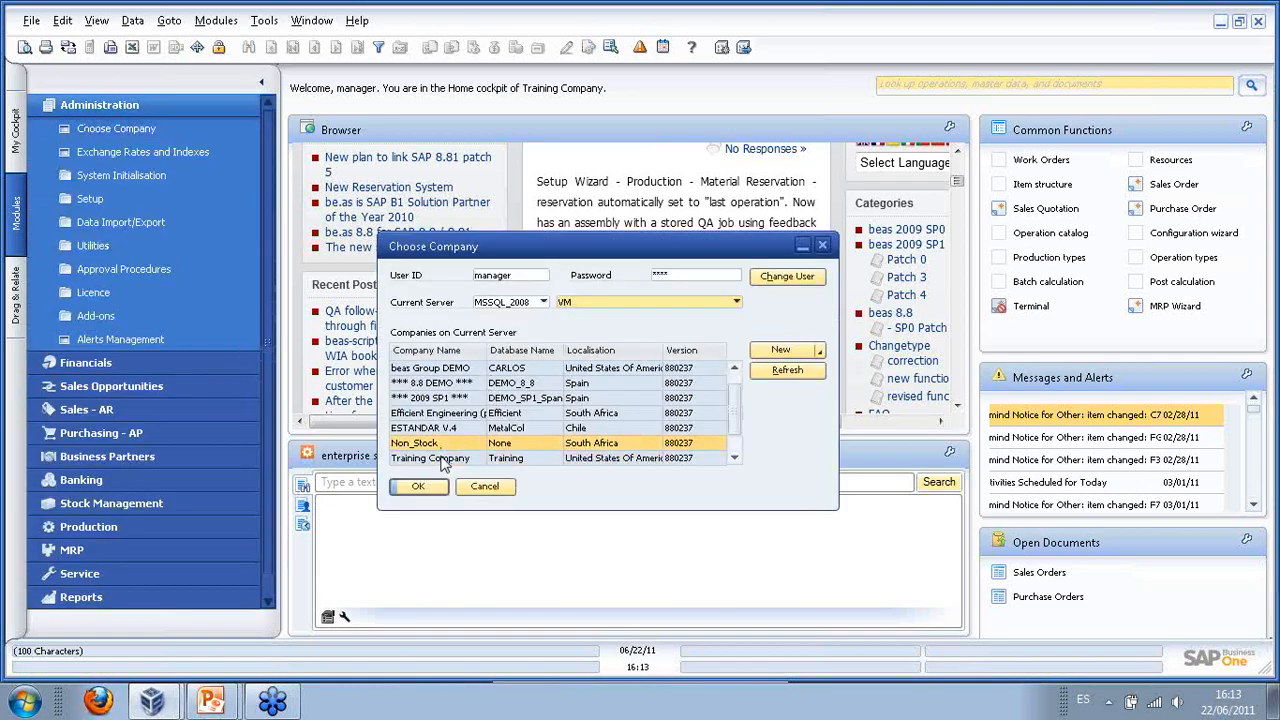
click(695, 276)
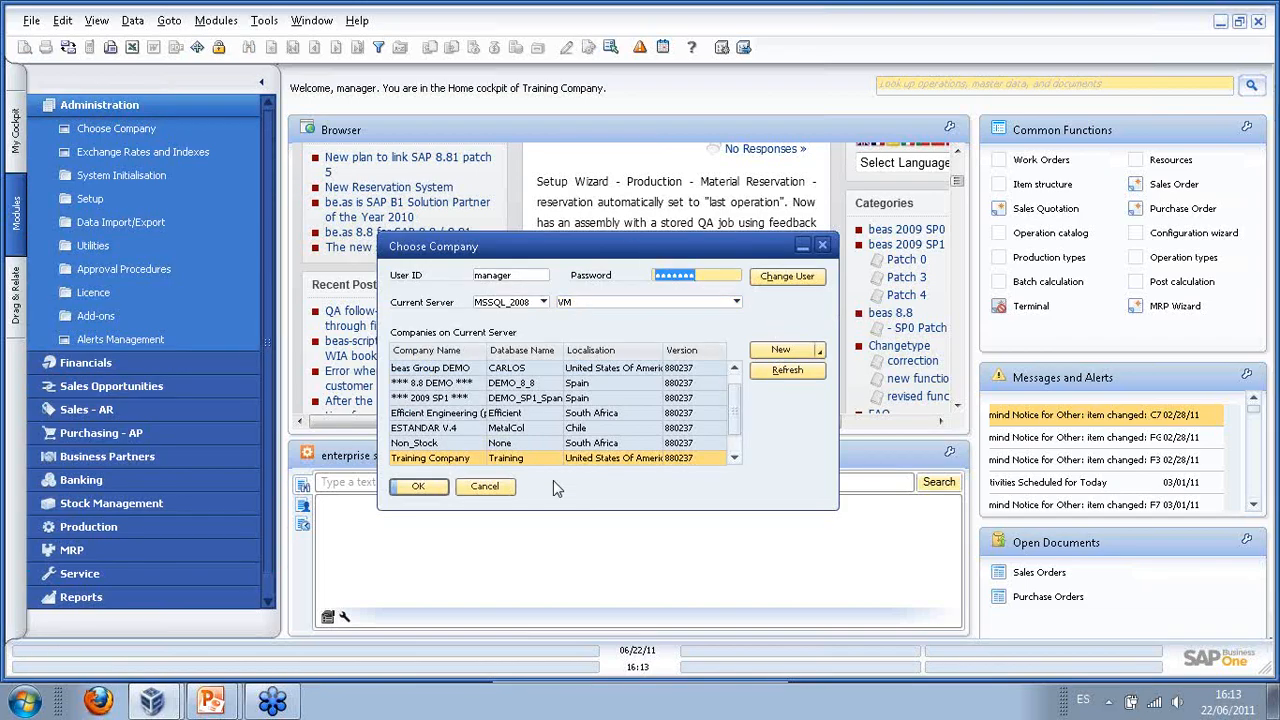
text(•••••••)
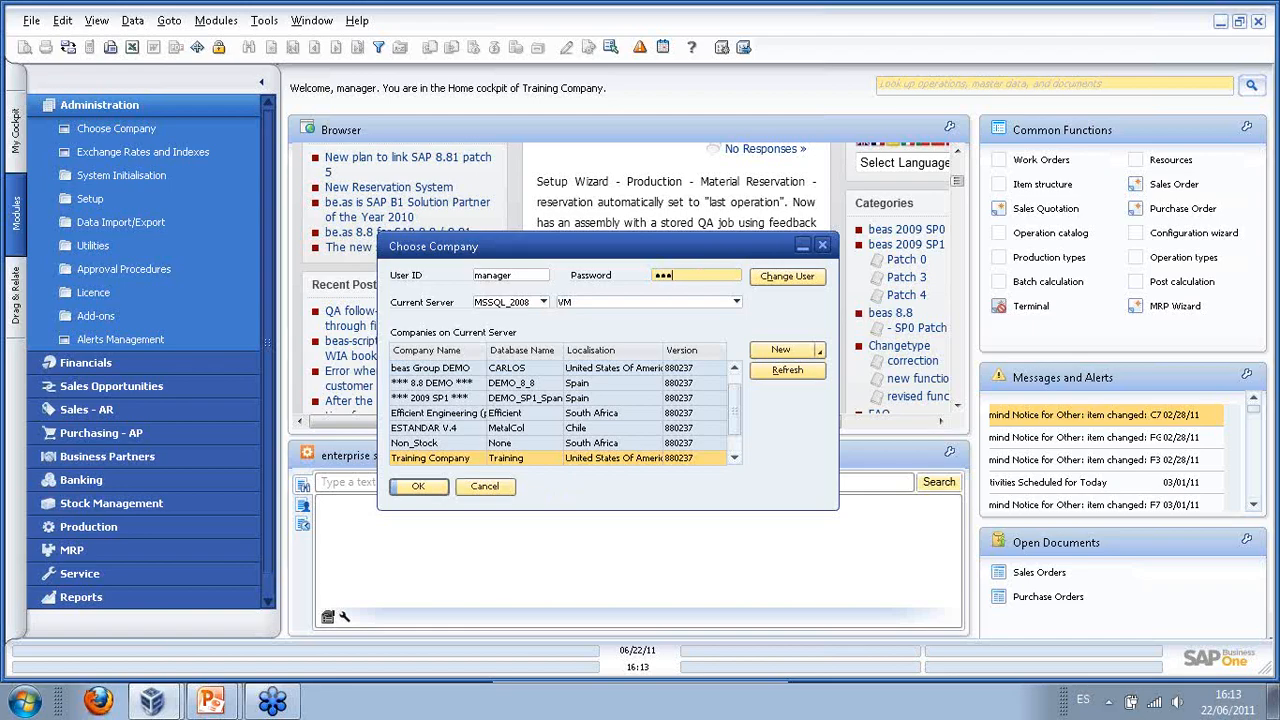
key(Return)
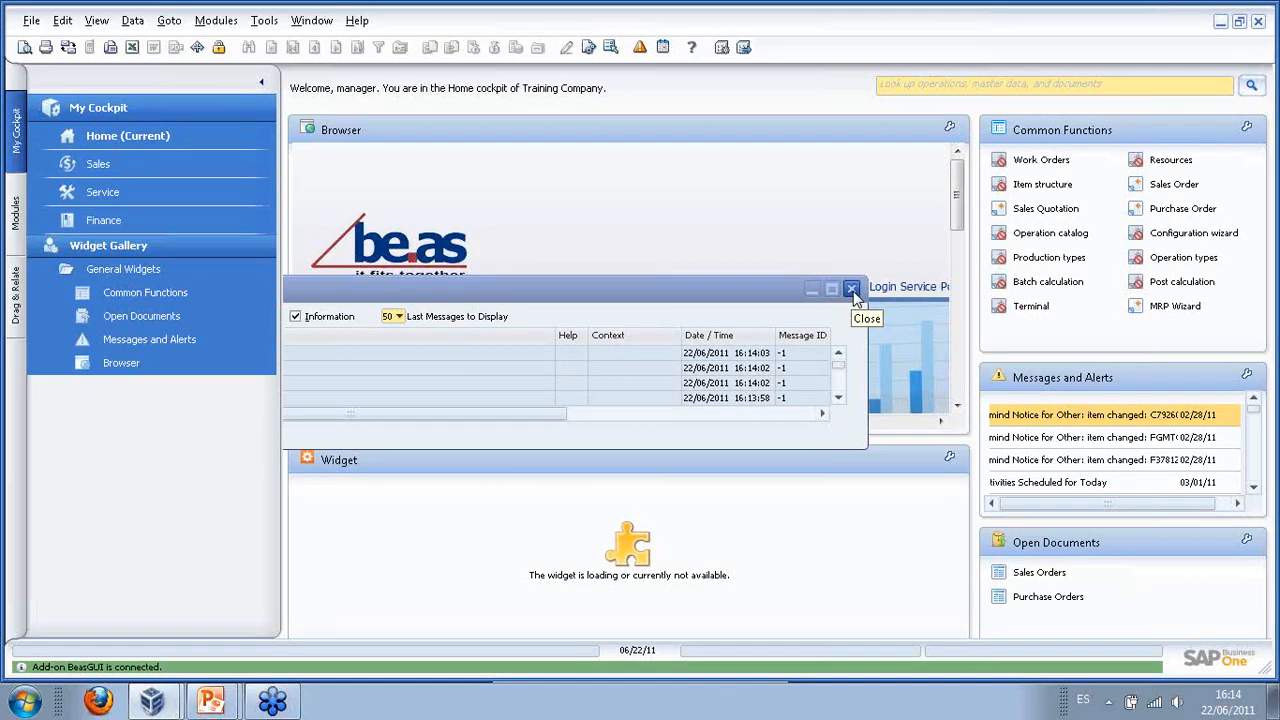
- Open BEAS Backflushing and load the ADA Technologies routing card for work order 57-1
click(852, 290)
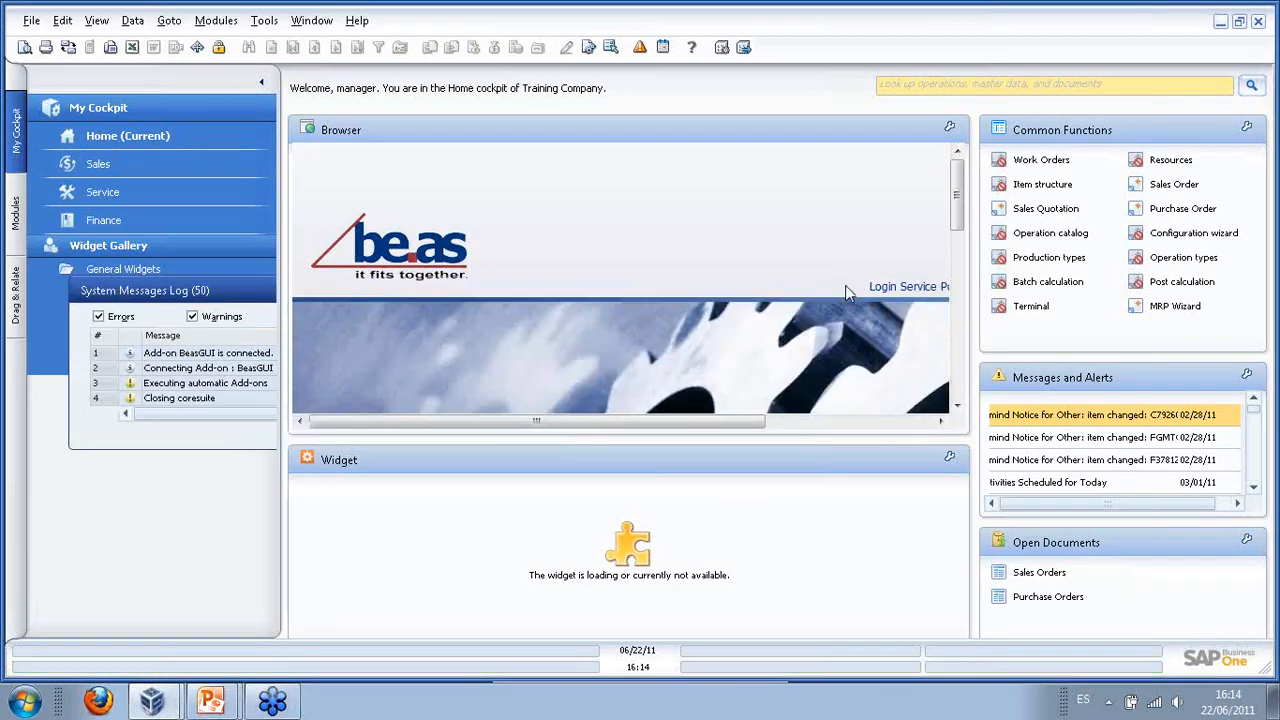
click(15, 236)
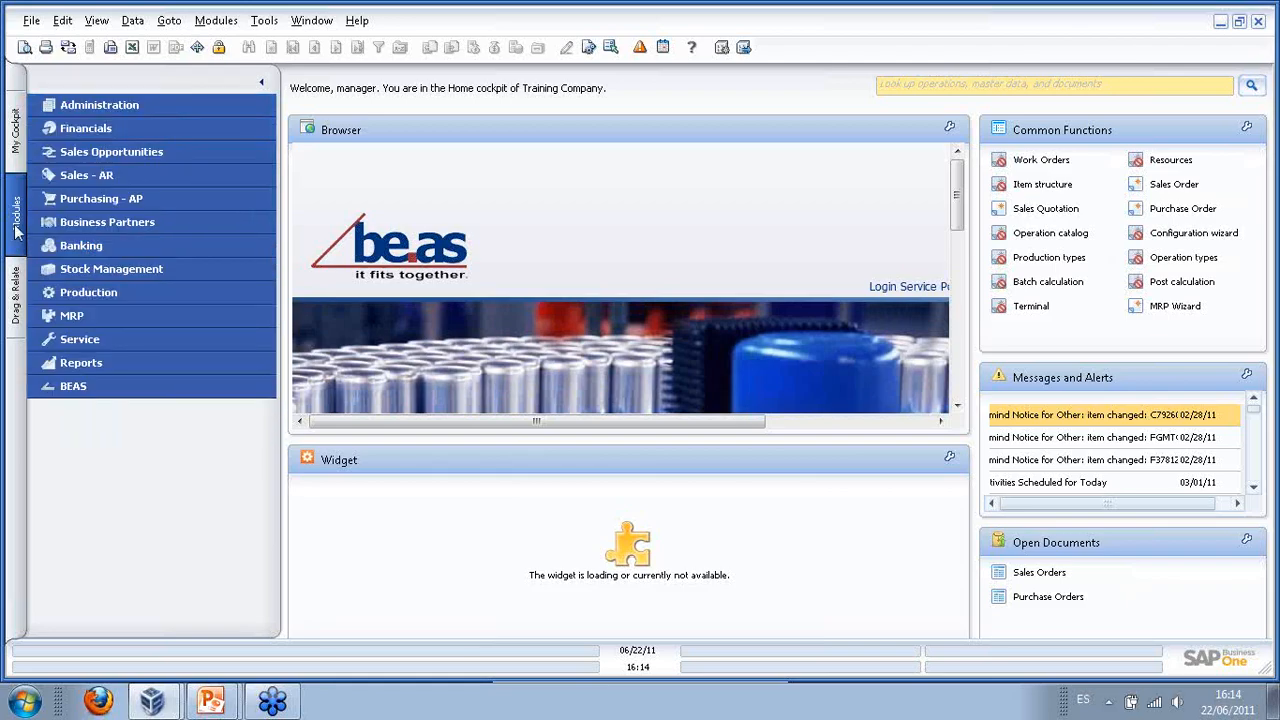
click(103, 389)
click(134, 486)
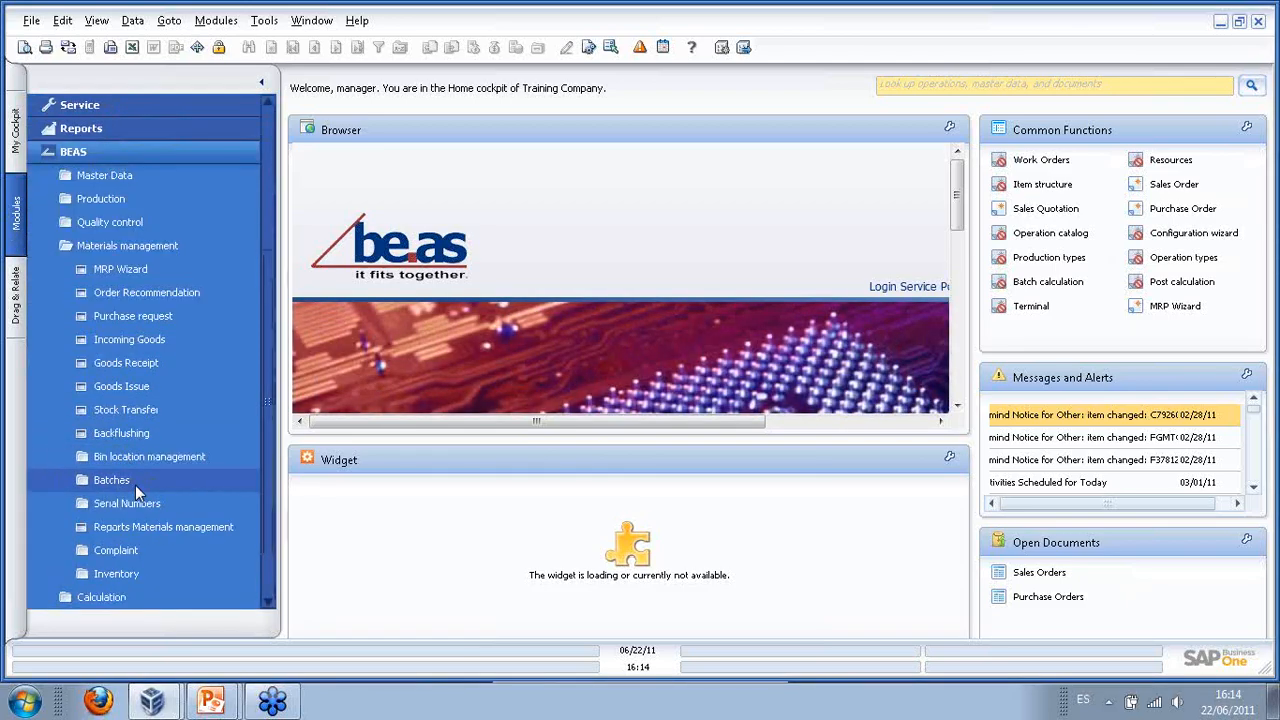
click(122, 435)
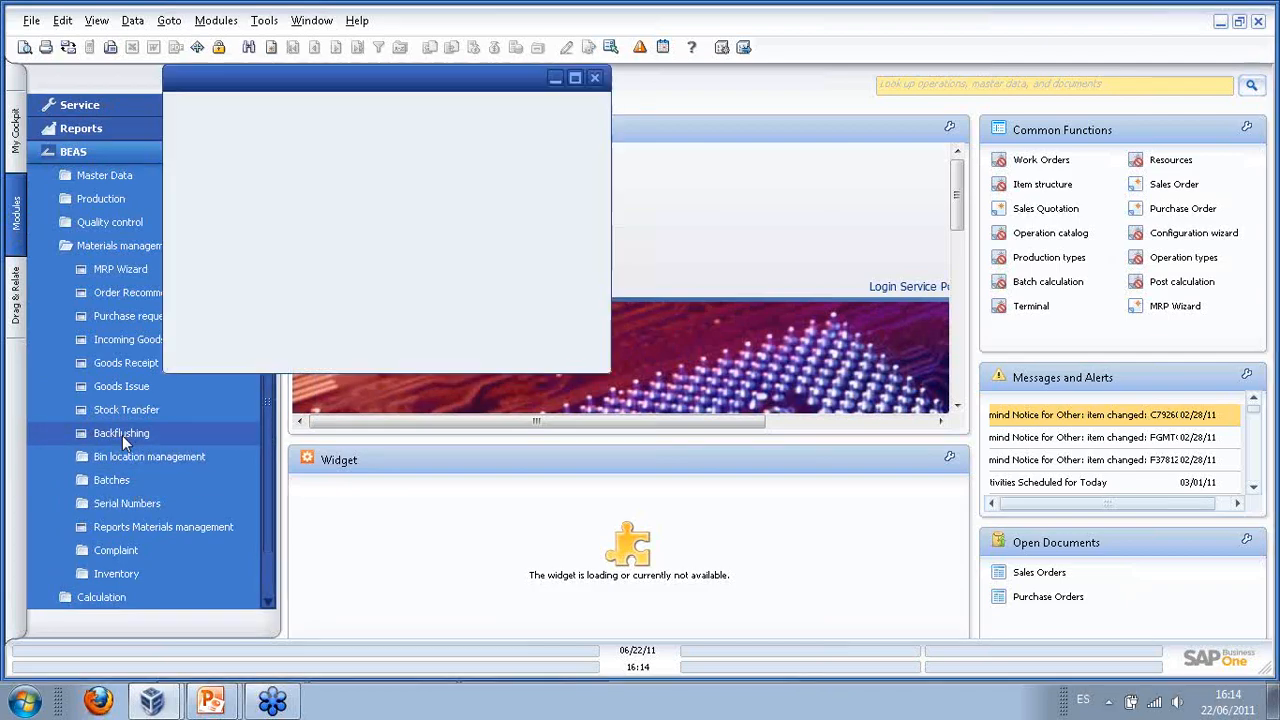
drag(337, 86, 550, 163)
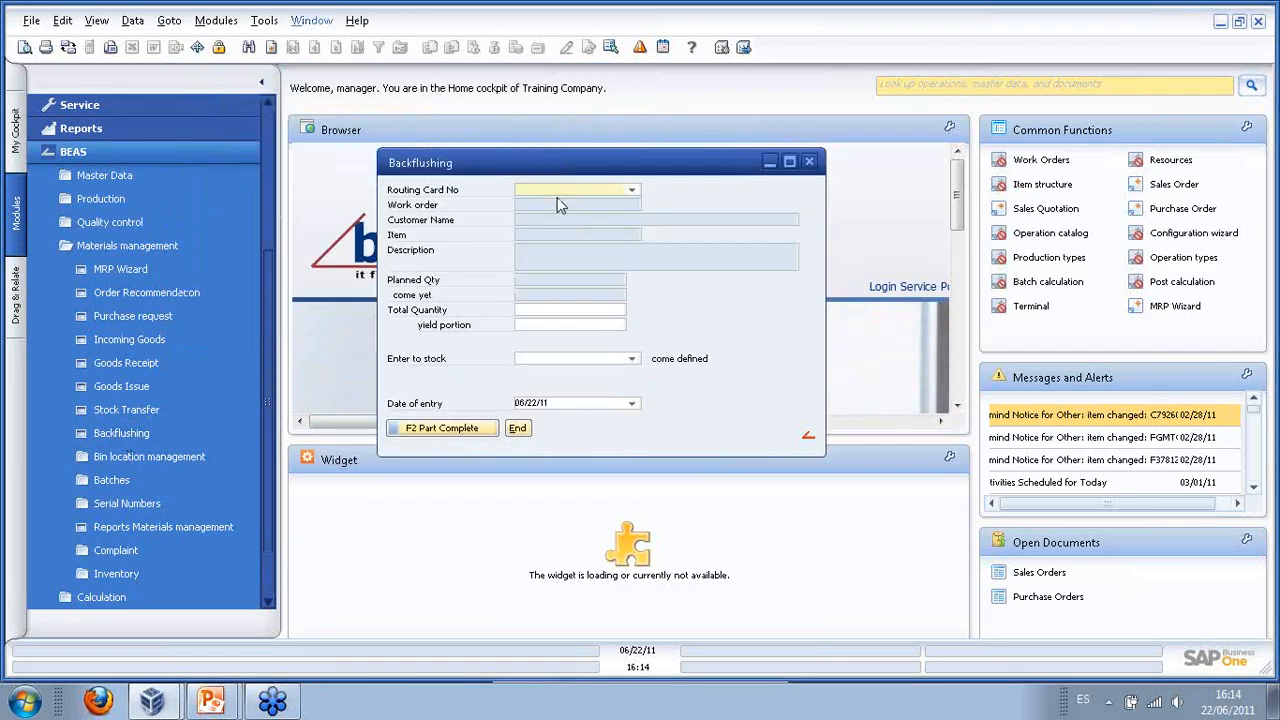
click(632, 191)
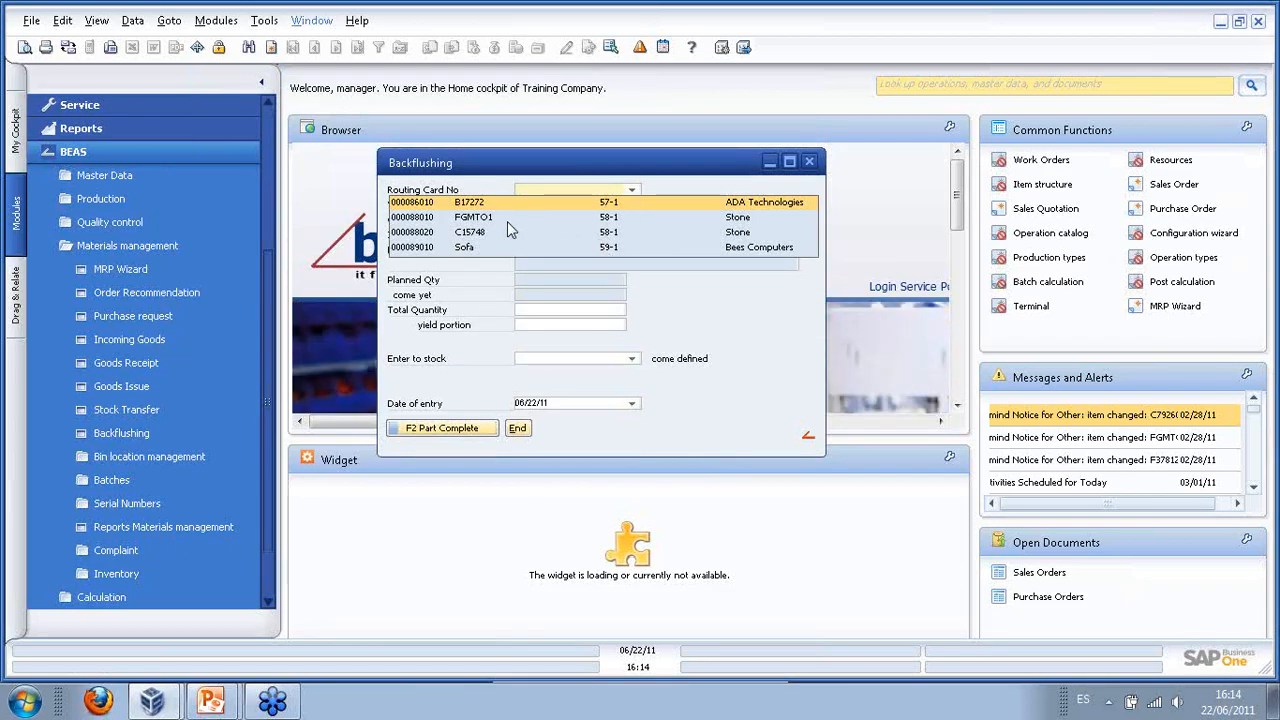
click(443, 204)
drag(503, 176, 467, 140)
- Open the BEAS Production Work Orders list
click(82, 249)
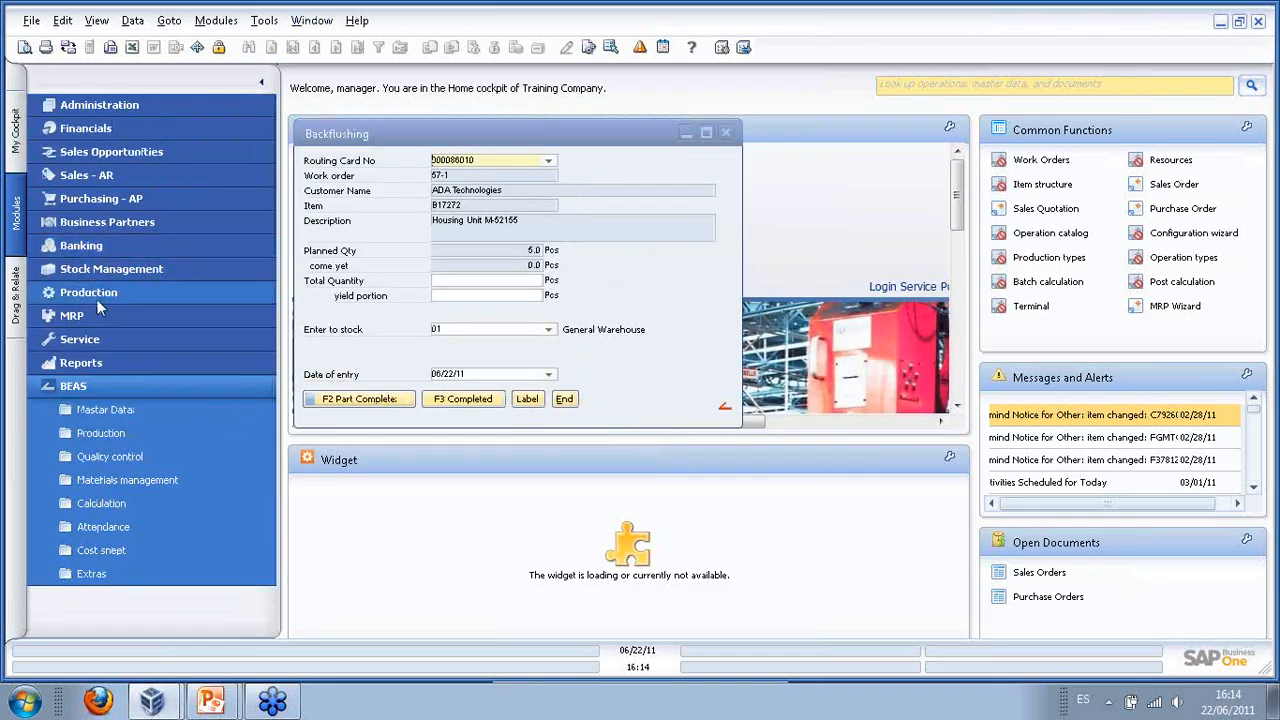
click(134, 439)
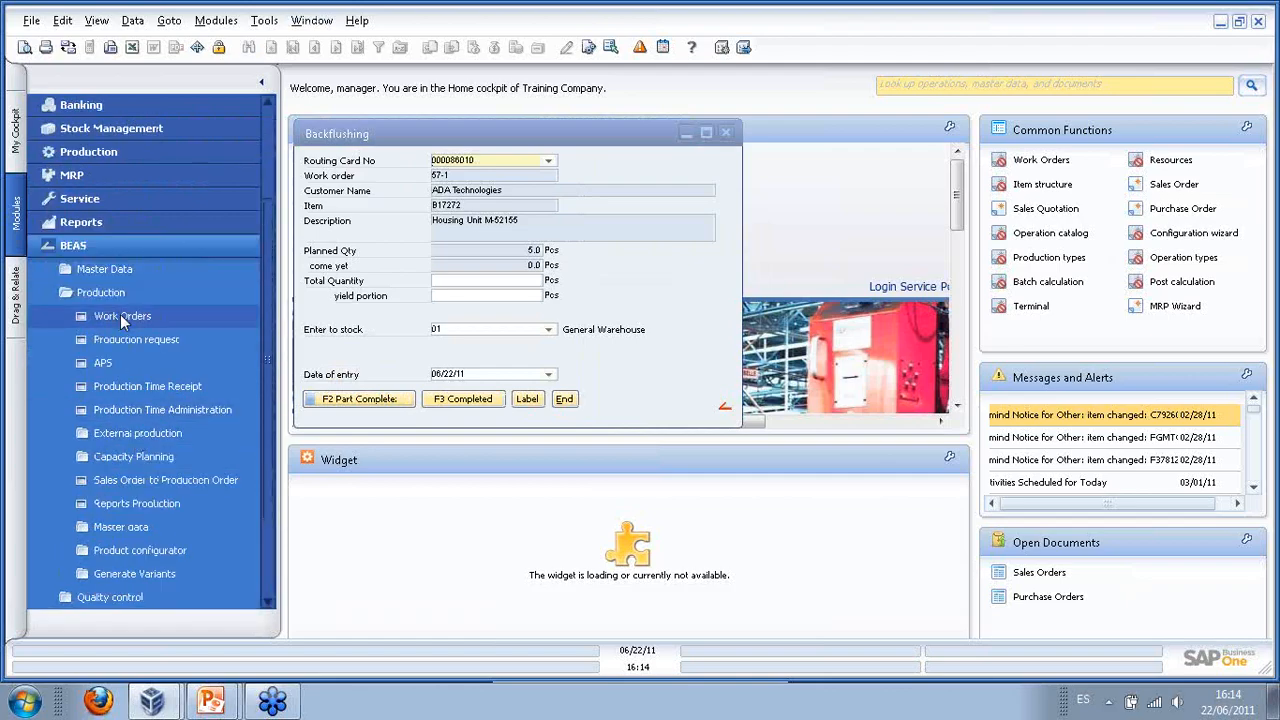
click(120, 315)
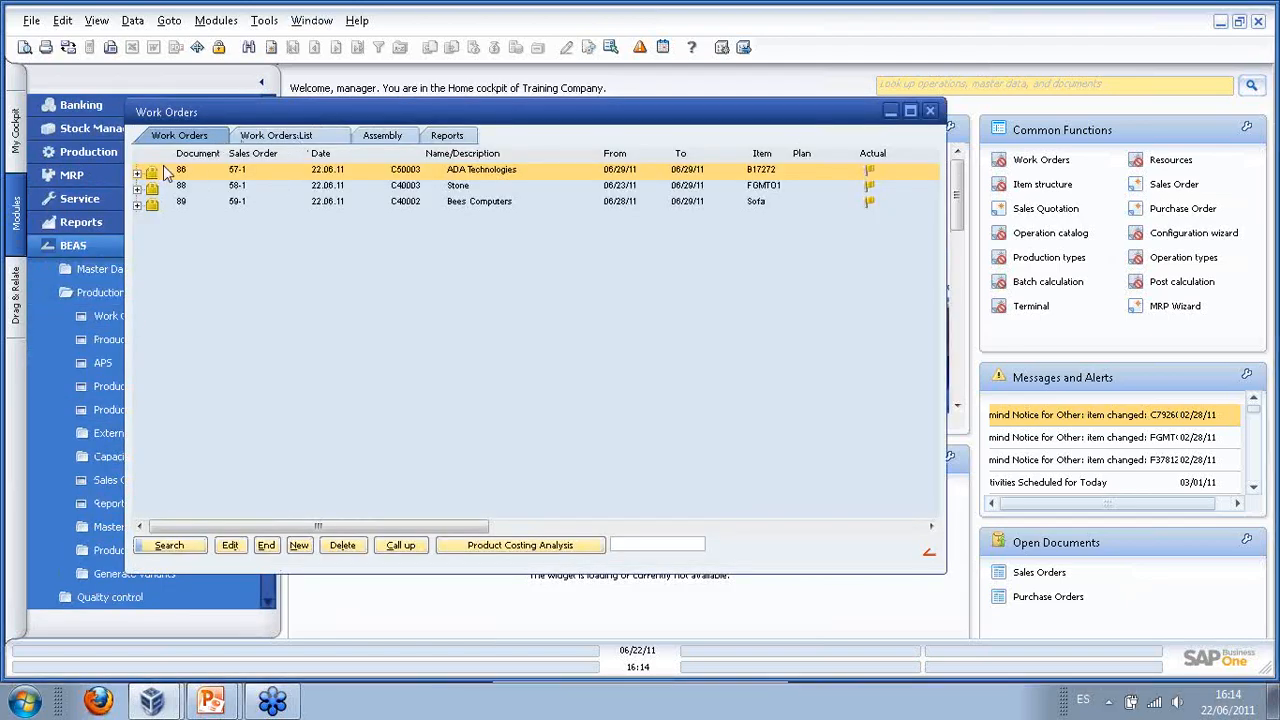
- Expand work order 86 to show Housing Unit M-52155 components and operations beside Backflushing
click(137, 173)
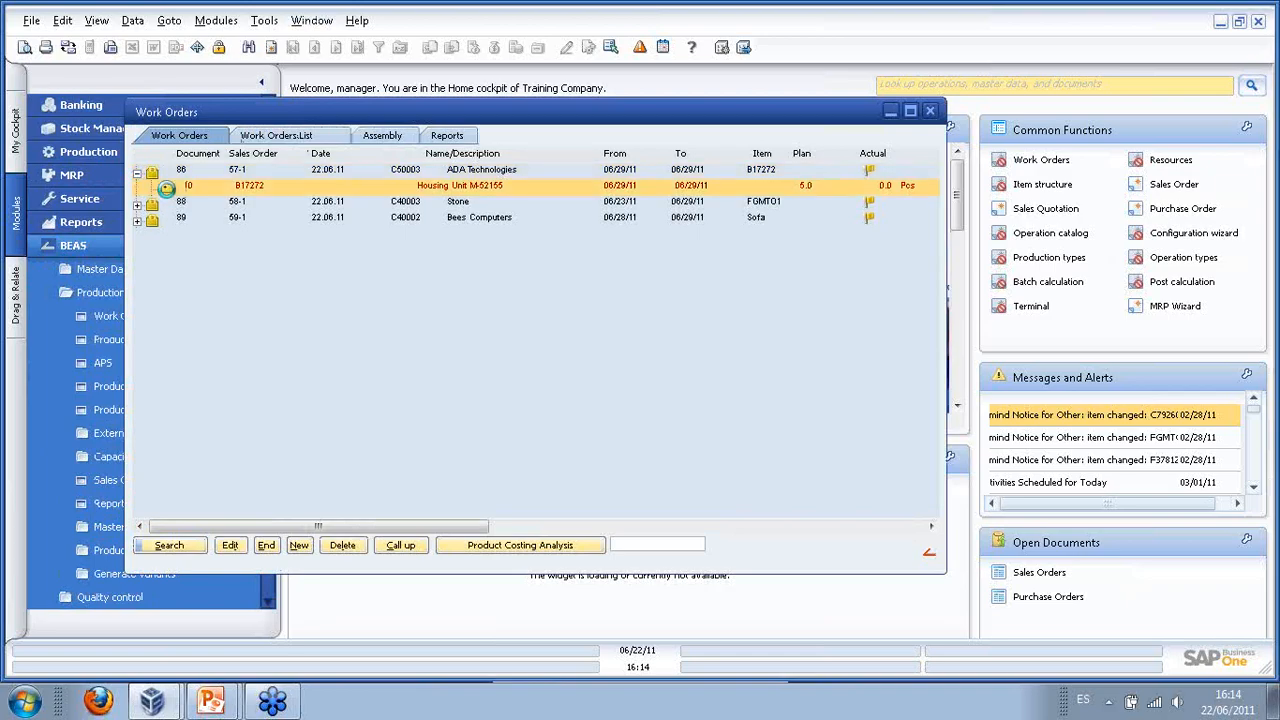
click(166, 187)
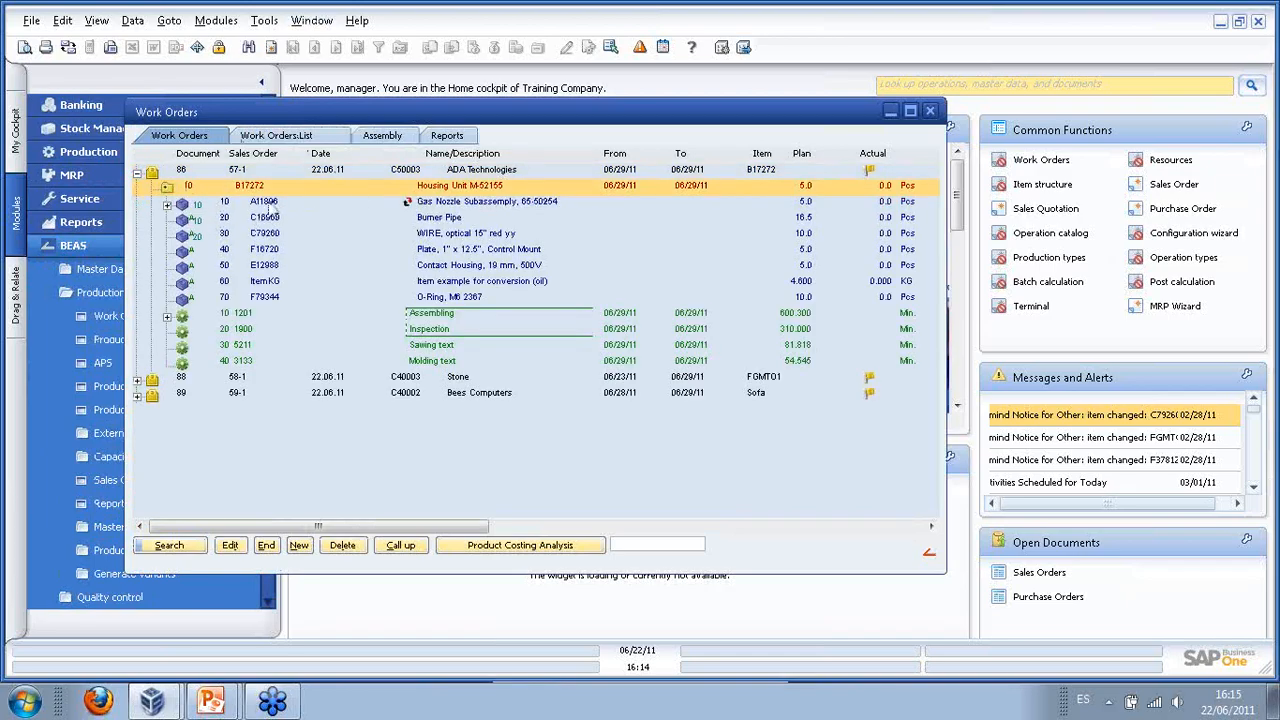
drag(909, 140, 905, 140)
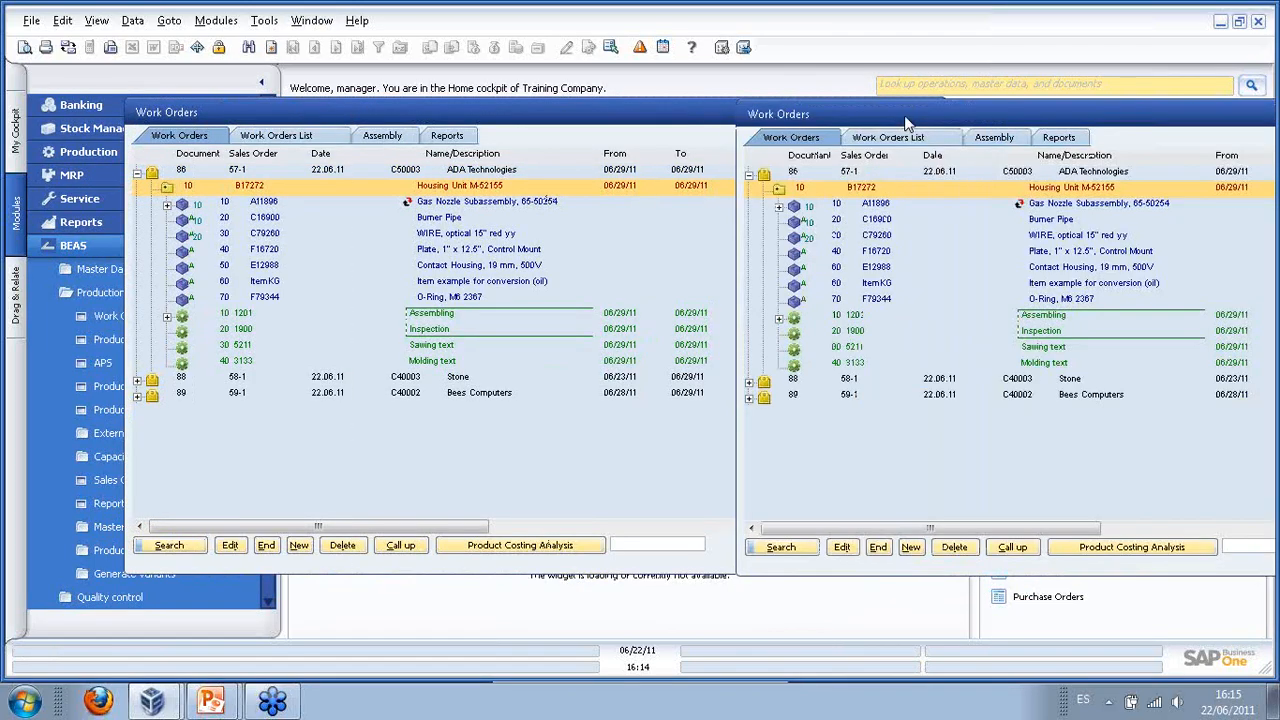
drag(466, 146, 394, 144)
- Enter a backflush total quantity of 5 pieces and report them as completed
click(446, 281)
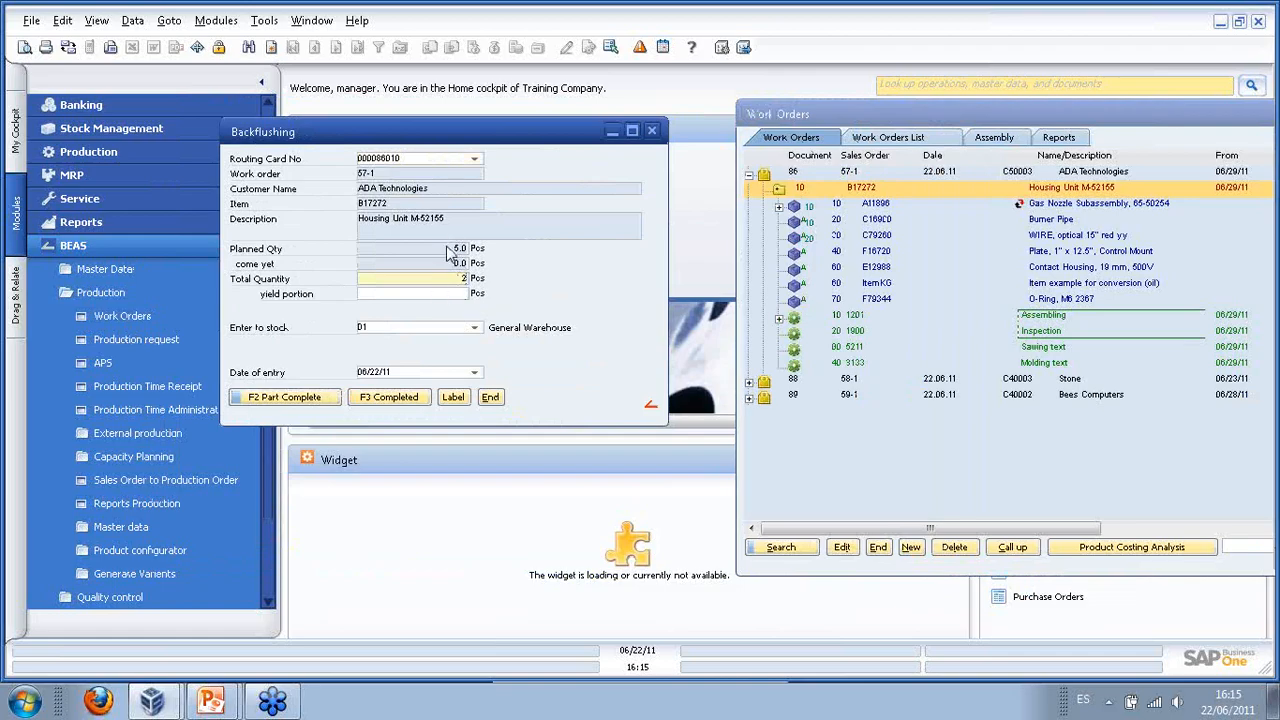
key(Tab)
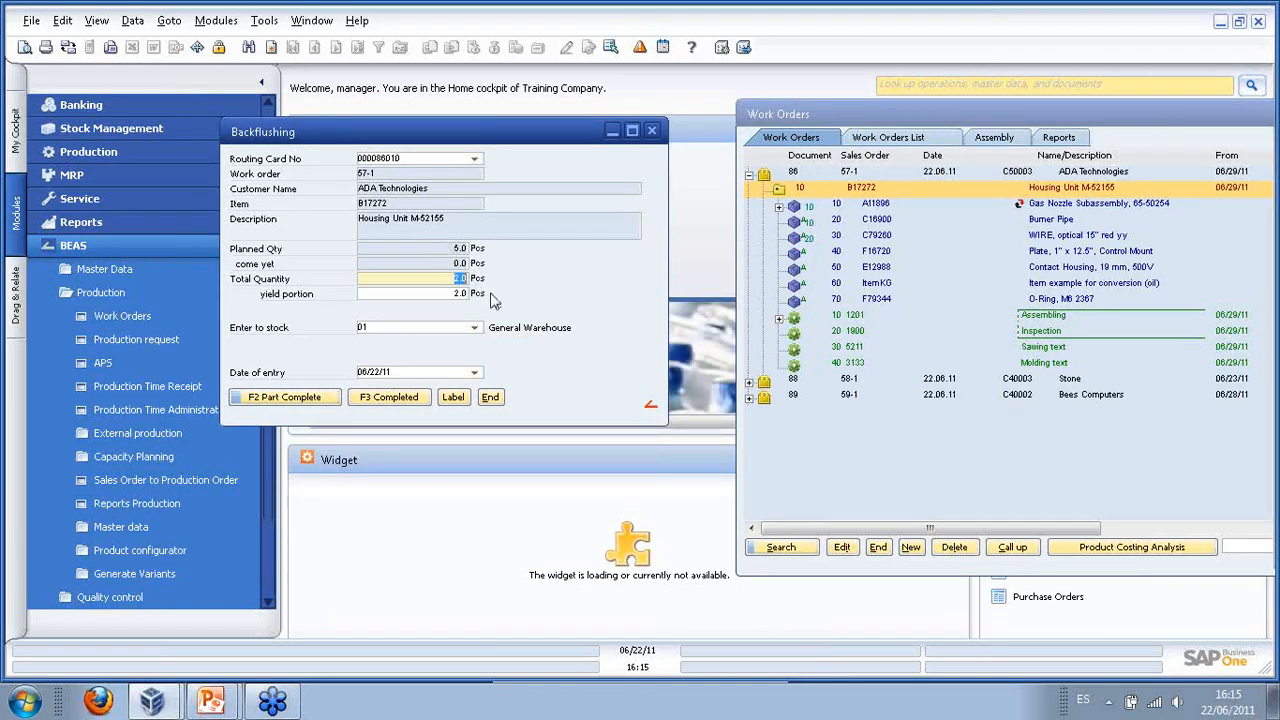
text(5)
key(Tab)
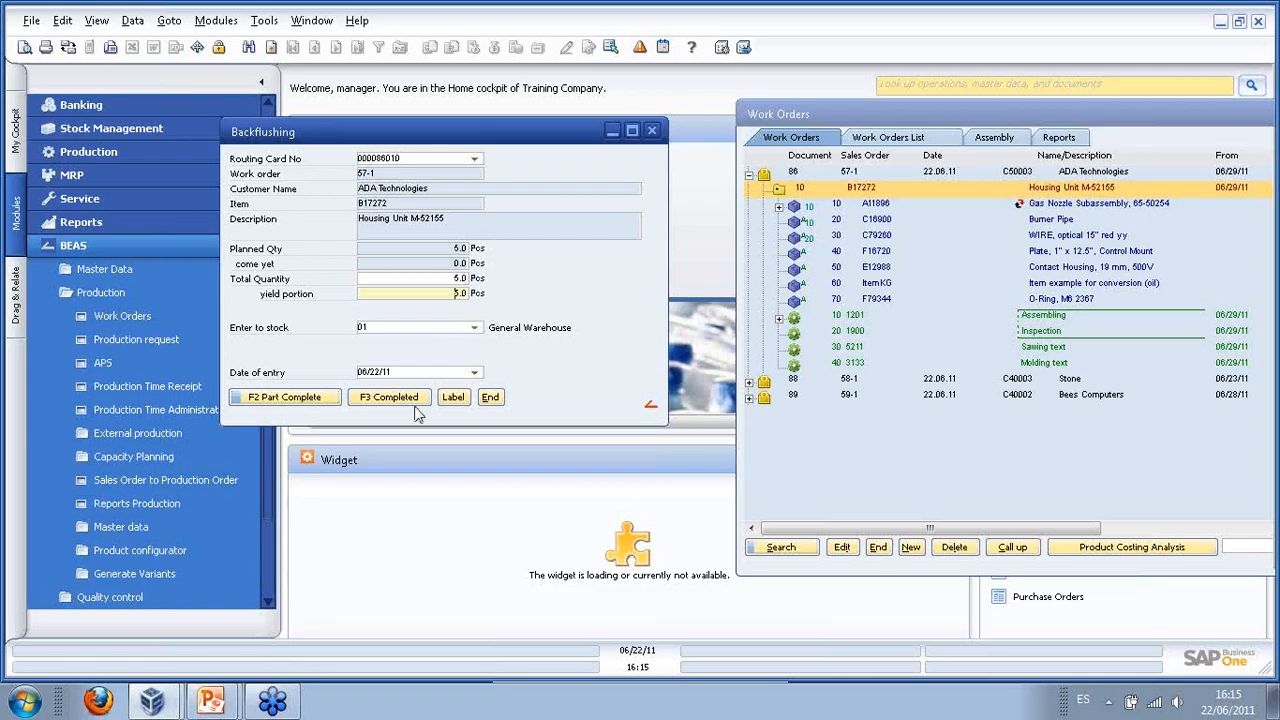
click(388, 402)
click(389, 401)
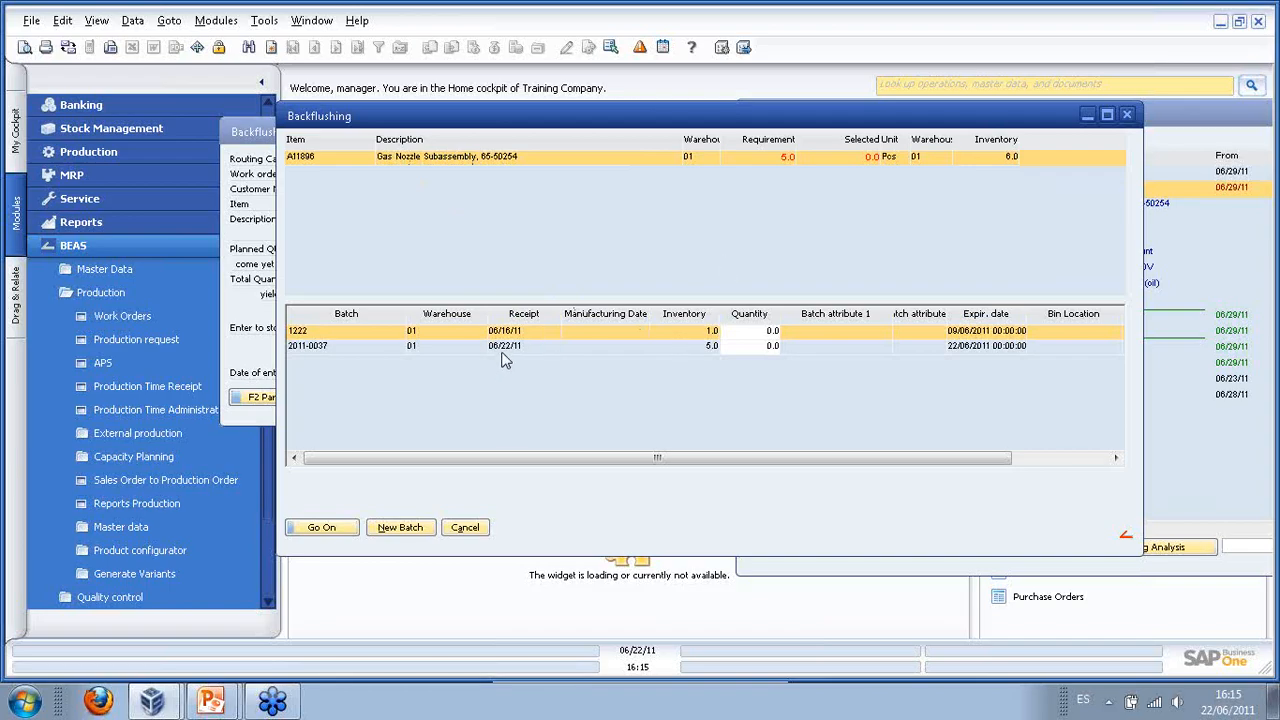
- Issue all 5 Gas Nozzle units from batch 2011-0037 and name the finished batch MyBtach20110722
double_click(343, 350)
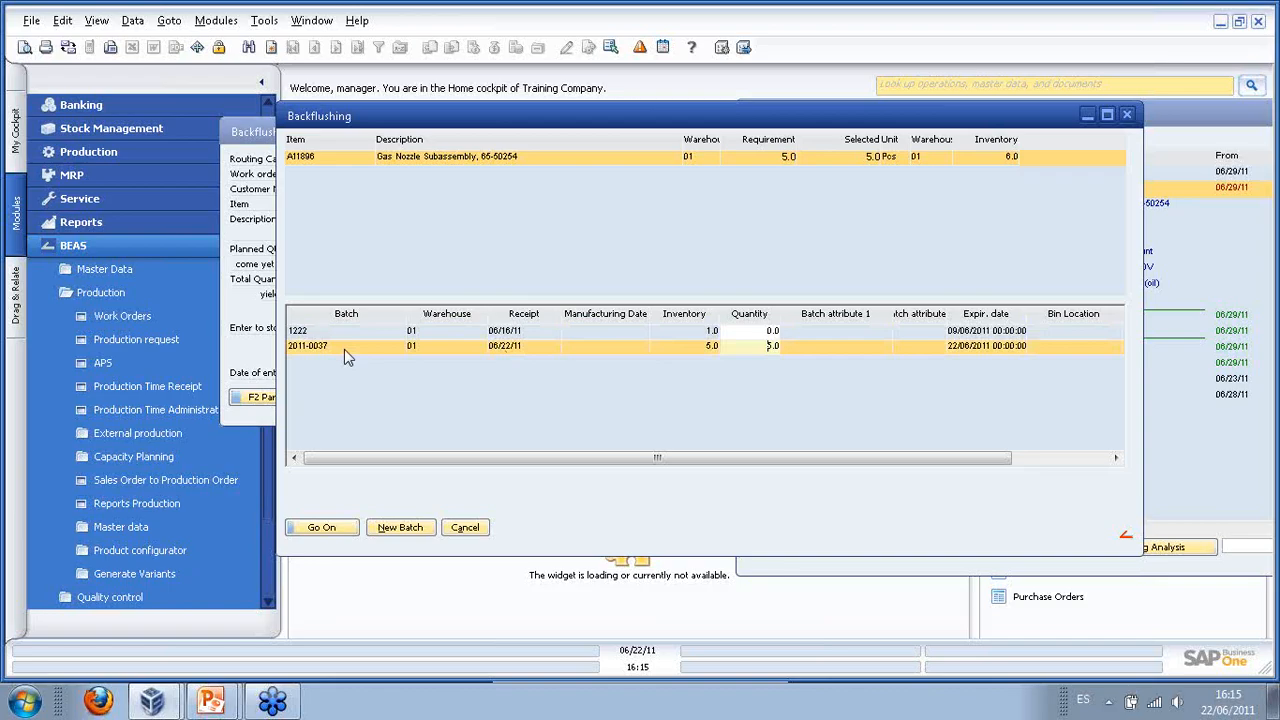
click(338, 529)
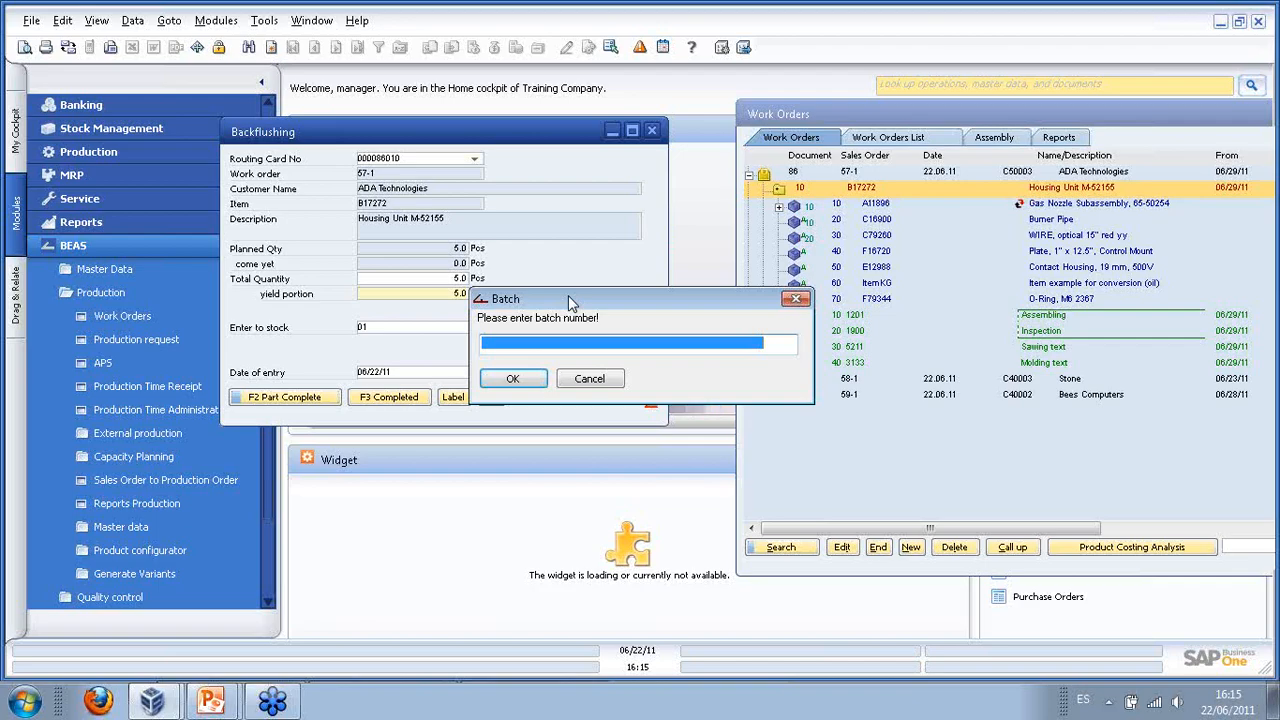
text(MyBt)
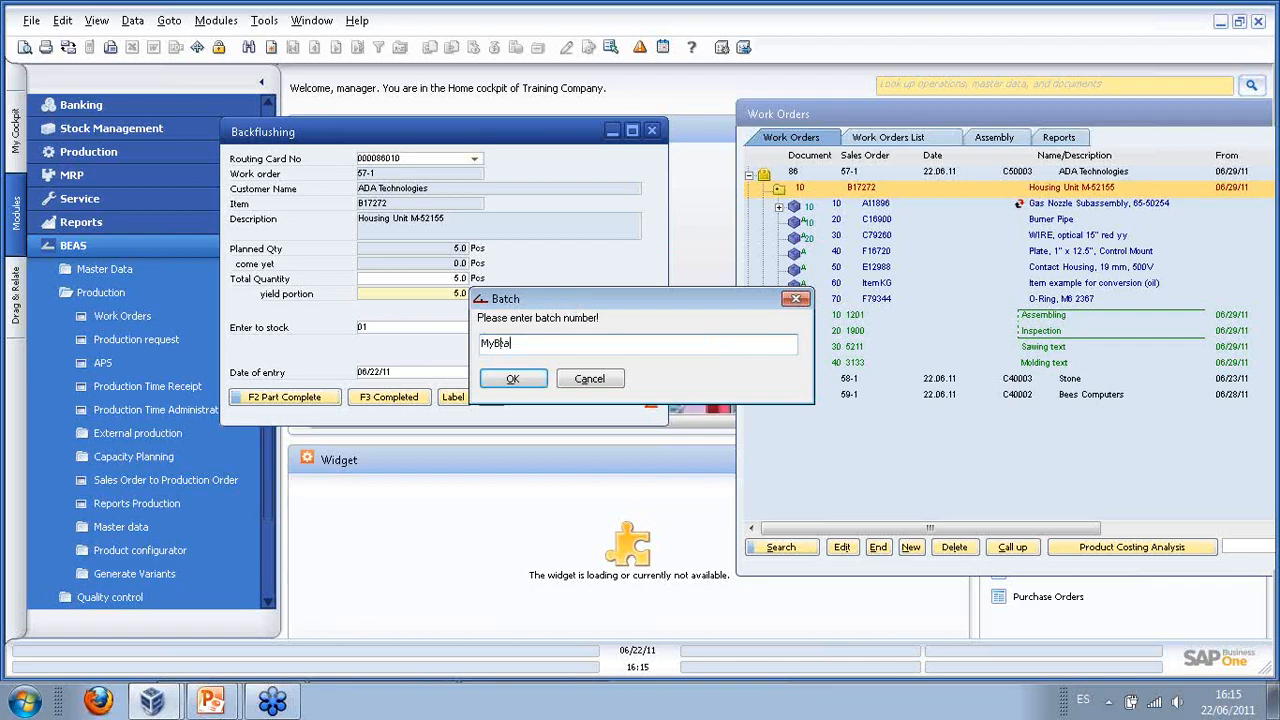
text(ach20110722_01)
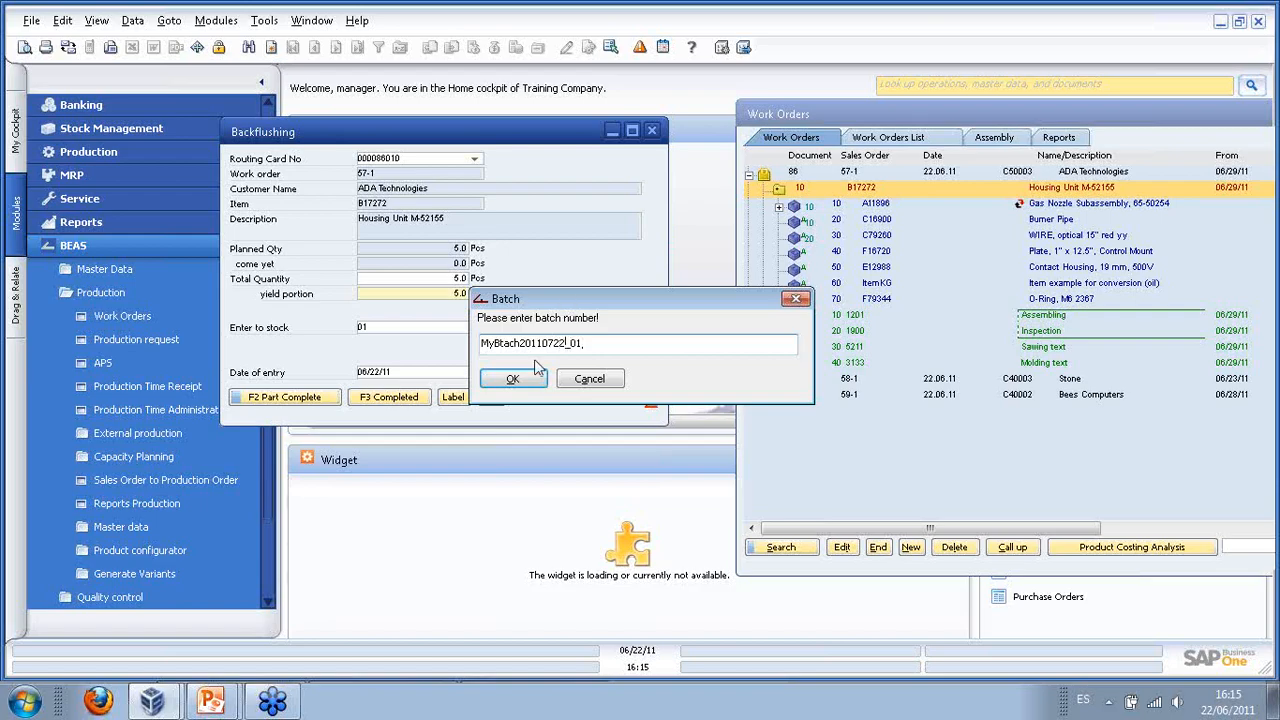
click(515, 378)
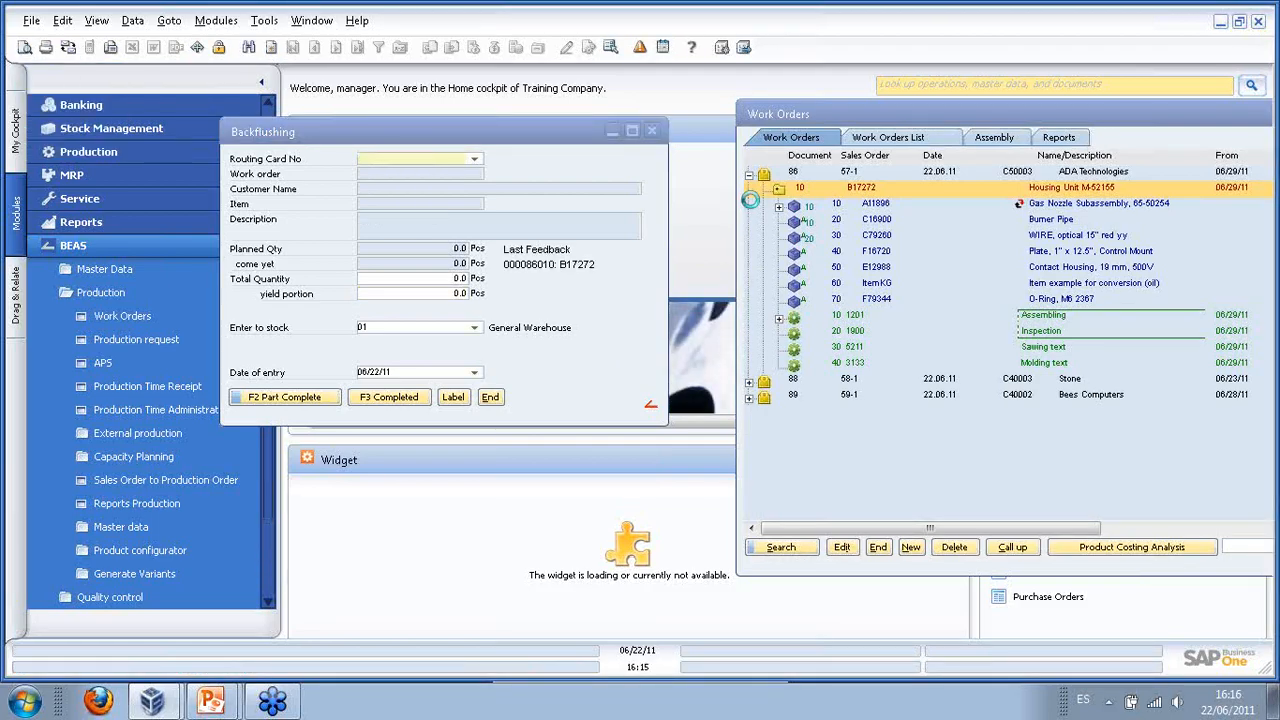
- Close Backflushing, refresh position 10 of work order 86, and inspect its Assembling, Inspection and Molding operations
click(492, 398)
drag(870, 120, 274, 130)
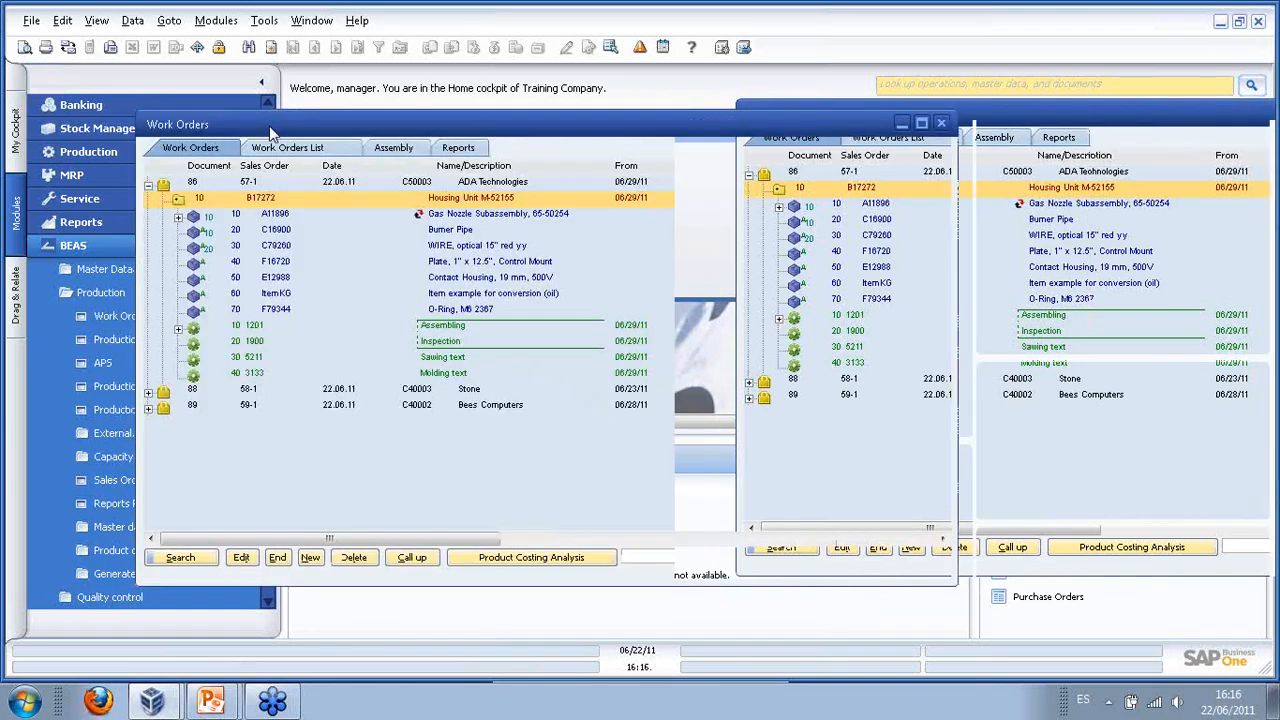
click(164, 198)
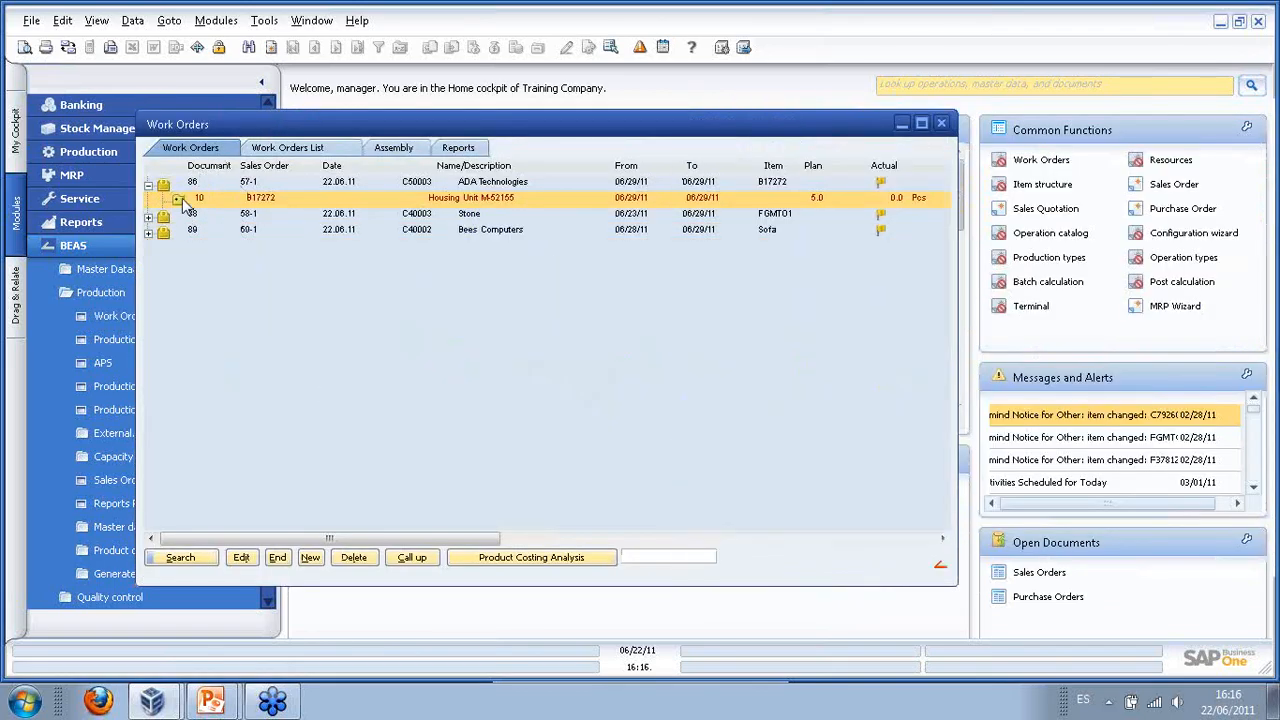
click(164, 198)
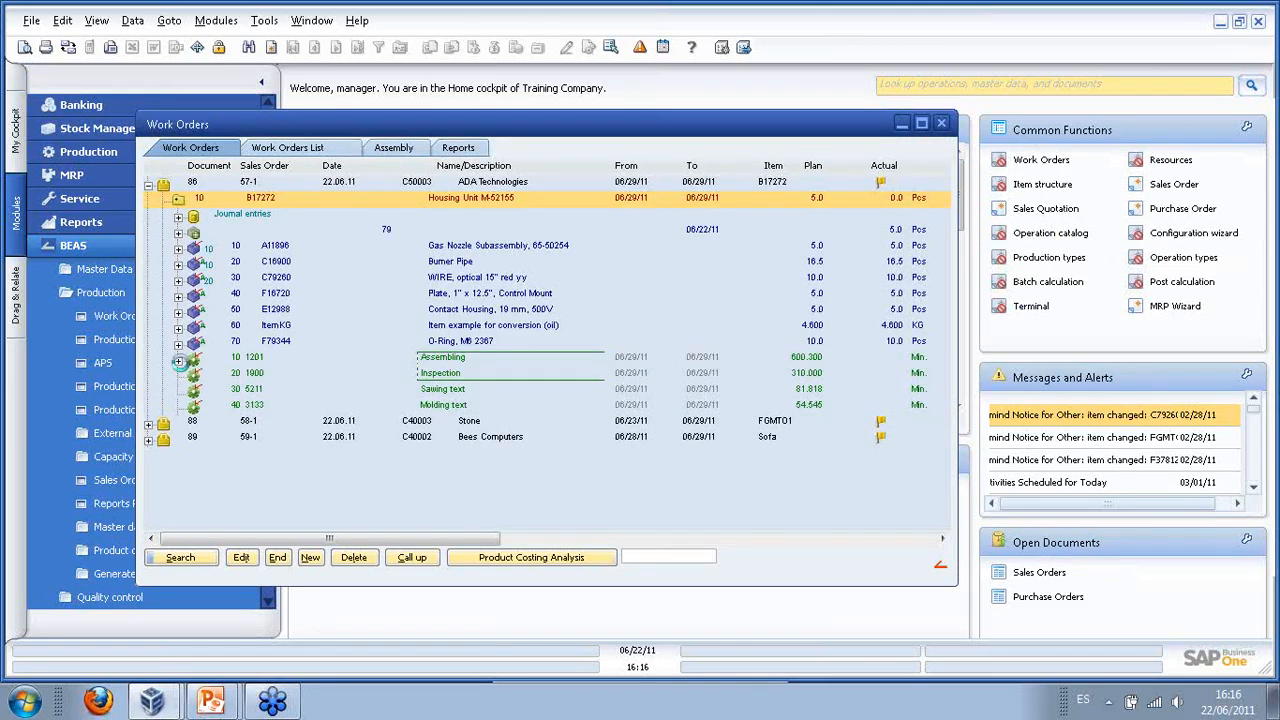
click(179, 360)
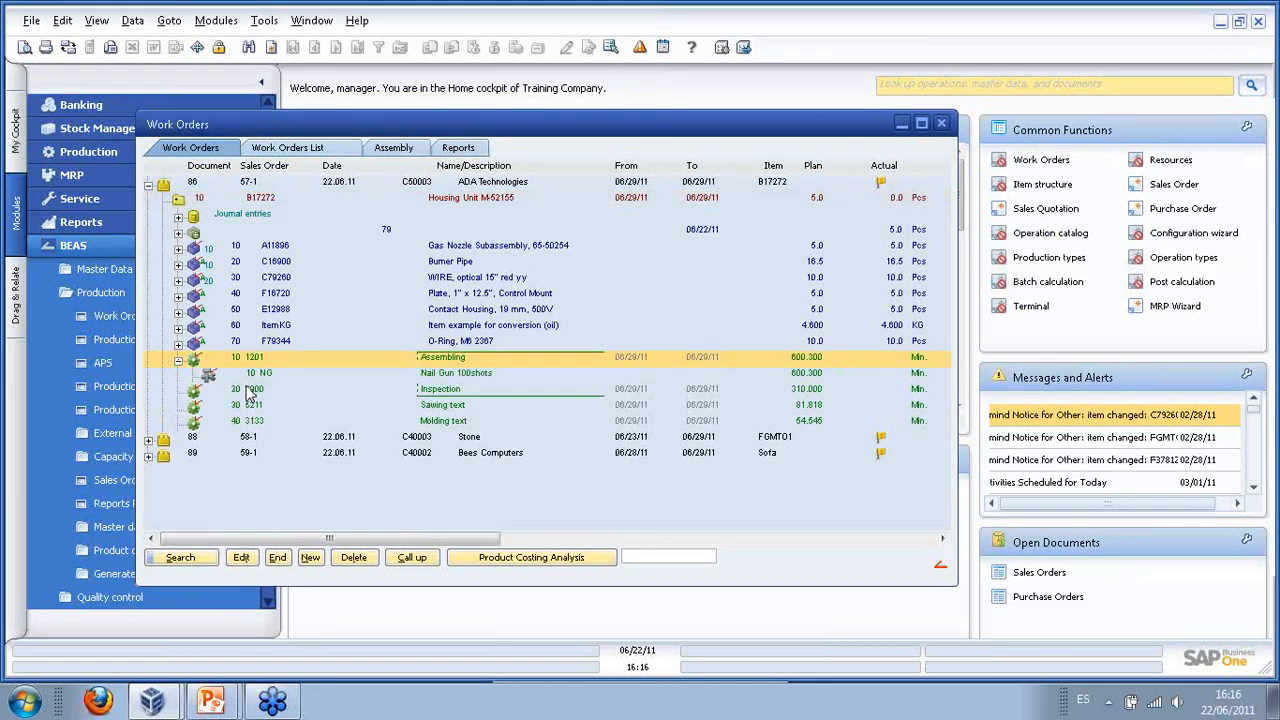
click(179, 360)
click(243, 375)
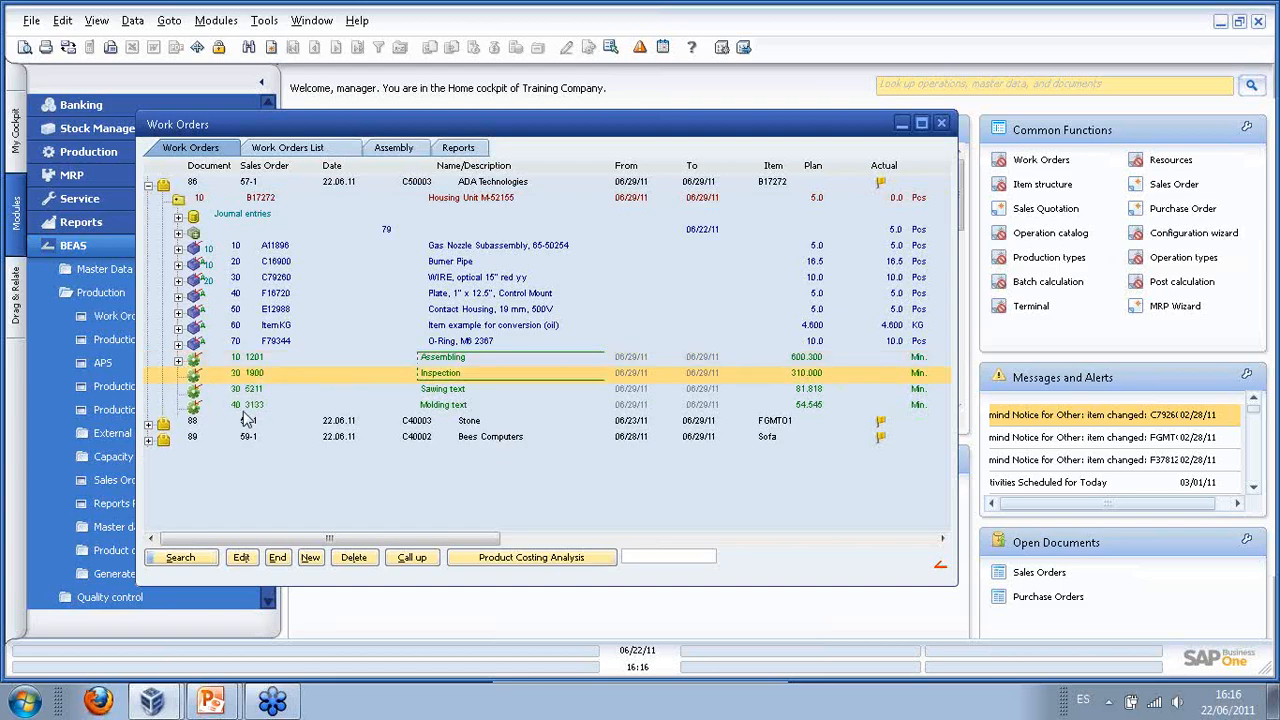
click(243, 405)
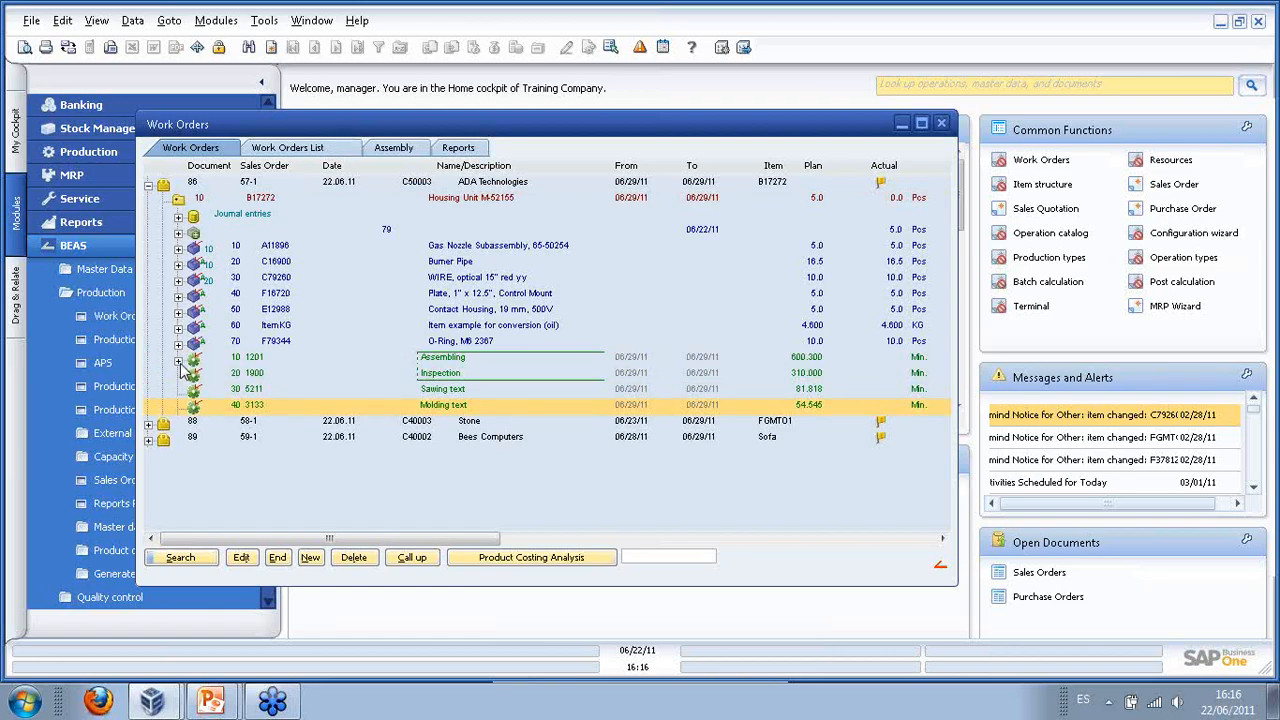
- Show the issue documents for components A11896, C16900, C79260, F16720, E12988, ItemKG, F79344 and receipt 79
click(178, 247)
click(178, 295)
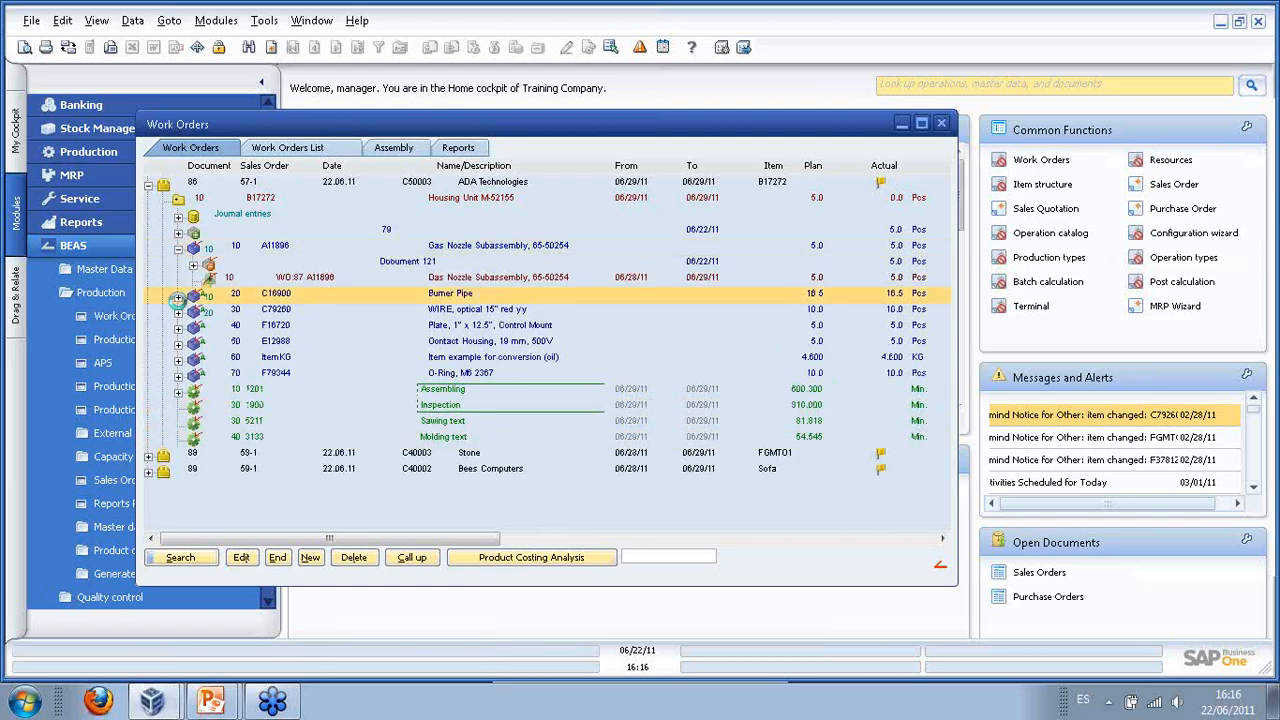
click(178, 327)
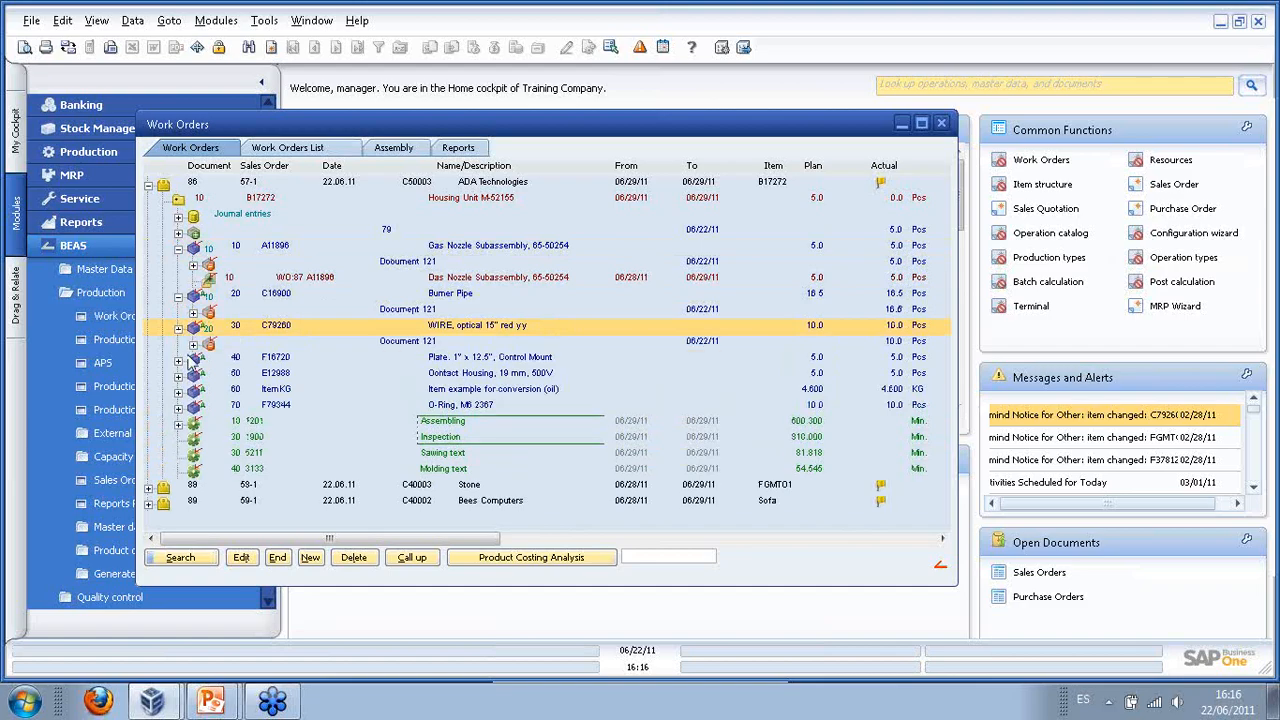
click(178, 359)
click(178, 391)
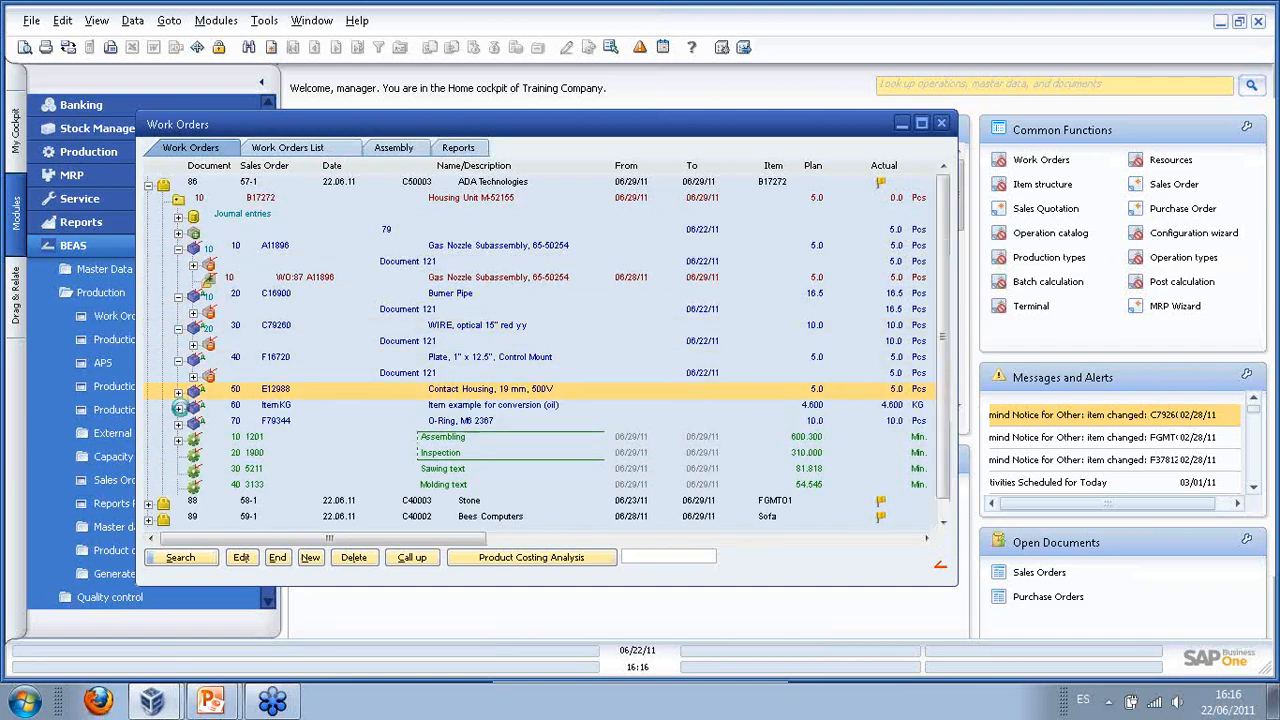
click(178, 423)
click(178, 455)
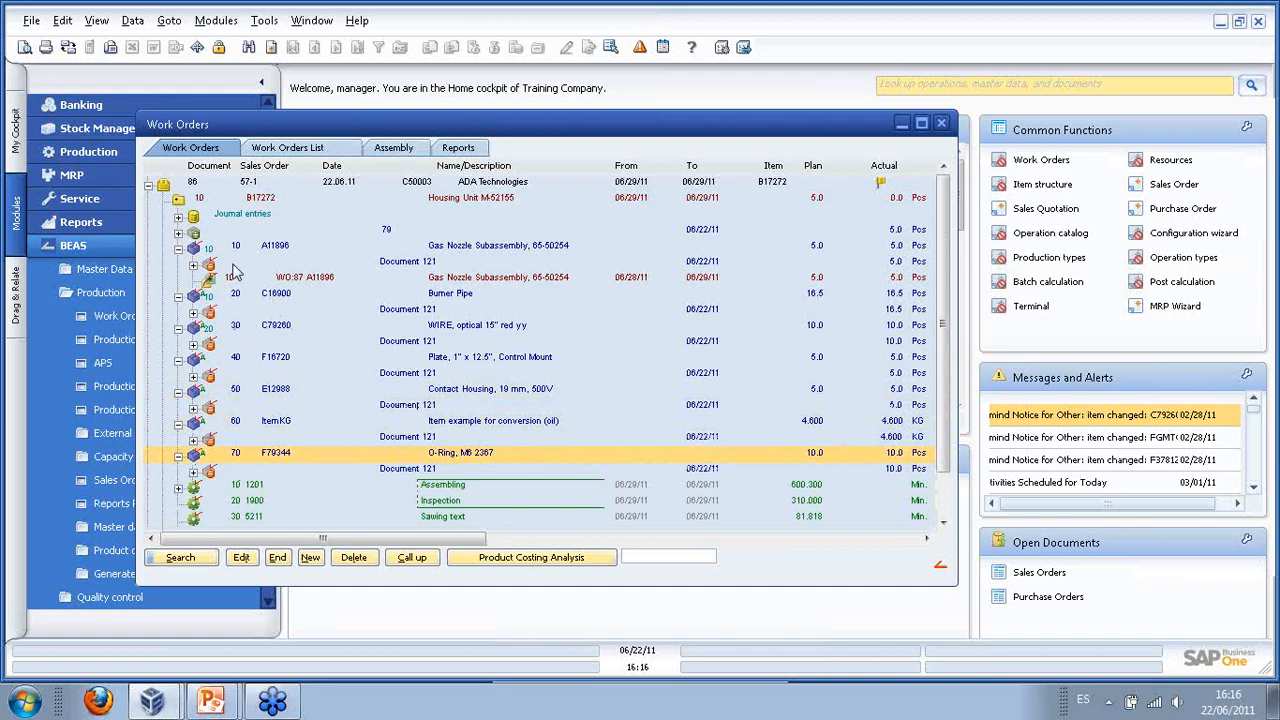
click(178, 232)
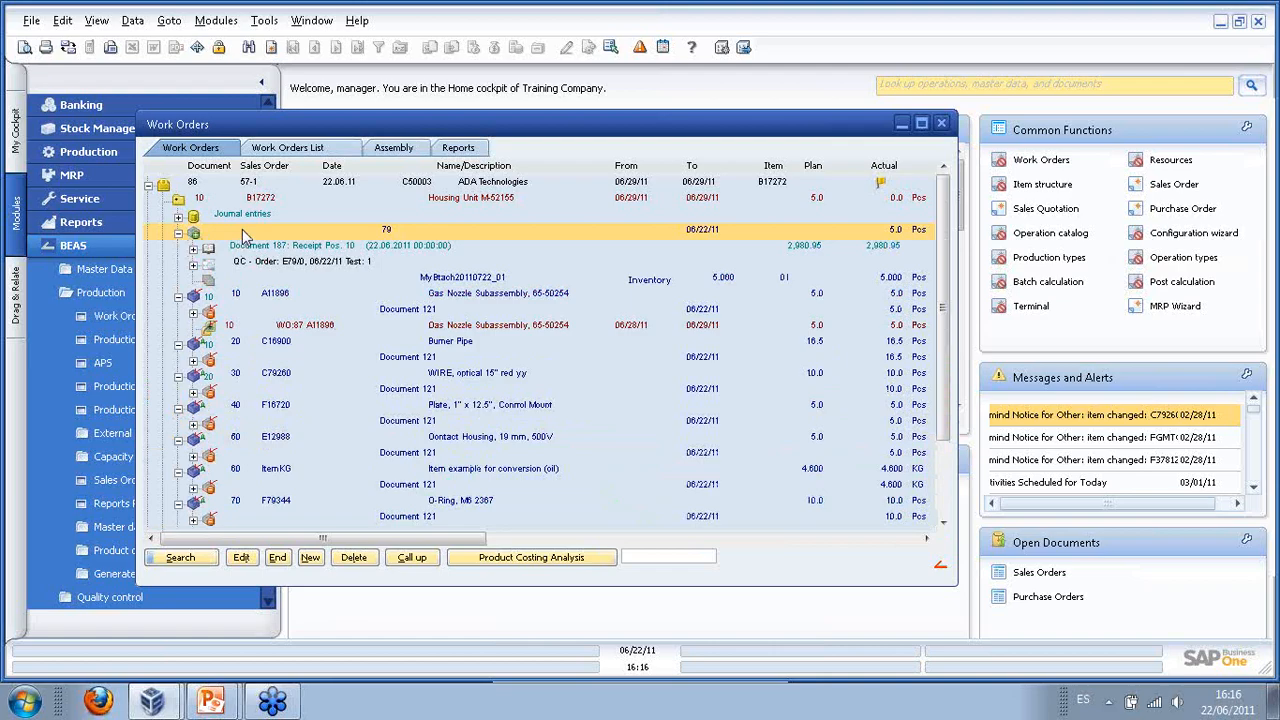
- Check Goods Receipt 79 for the 5 B17272 pieces, then close it and the Work Orders window
click(452, 279)
double_click(295, 234)
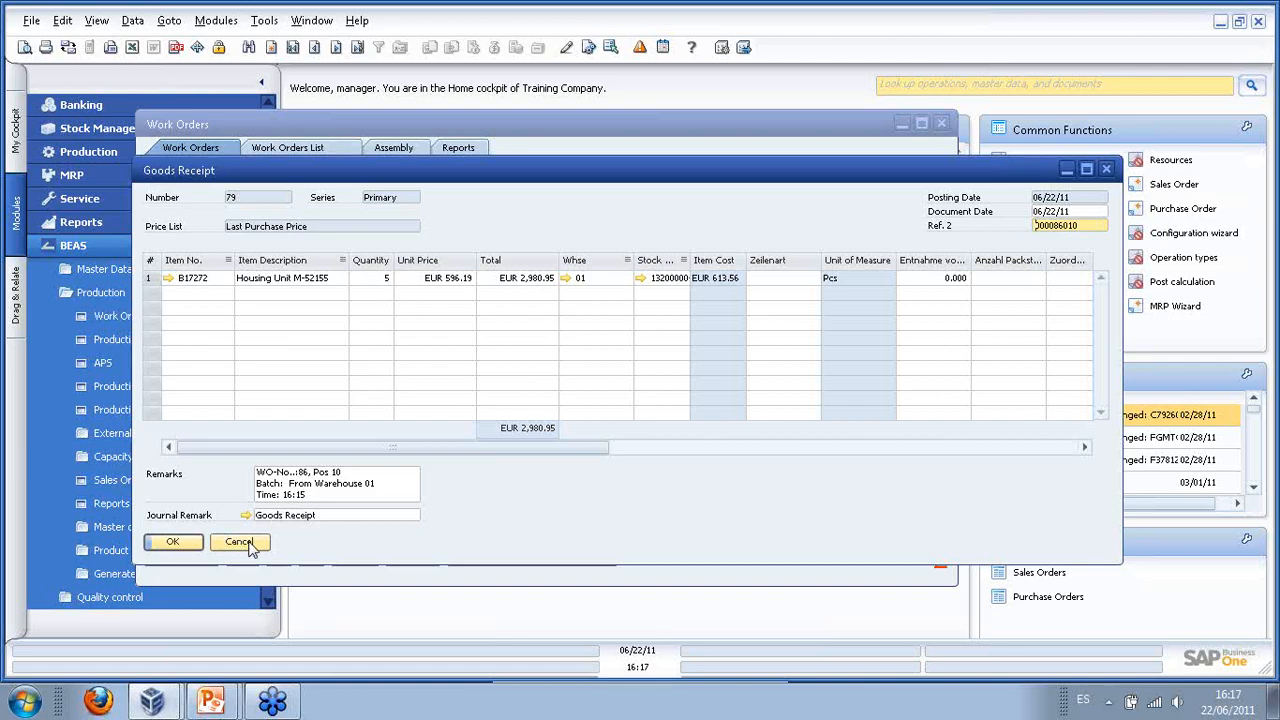
click(172, 542)
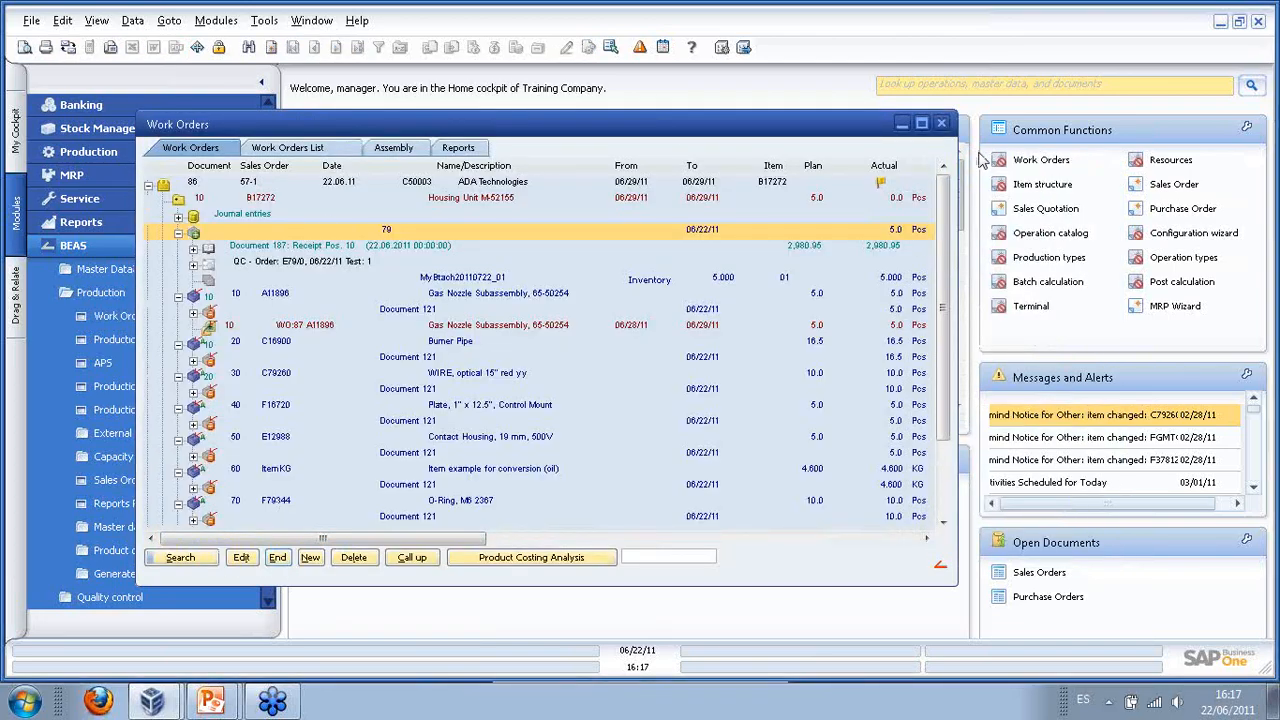
click(940, 124)
- Advance the Webinar Production slideshow to the Main Settings slide, then return to SAP Business One
click(122, 246)
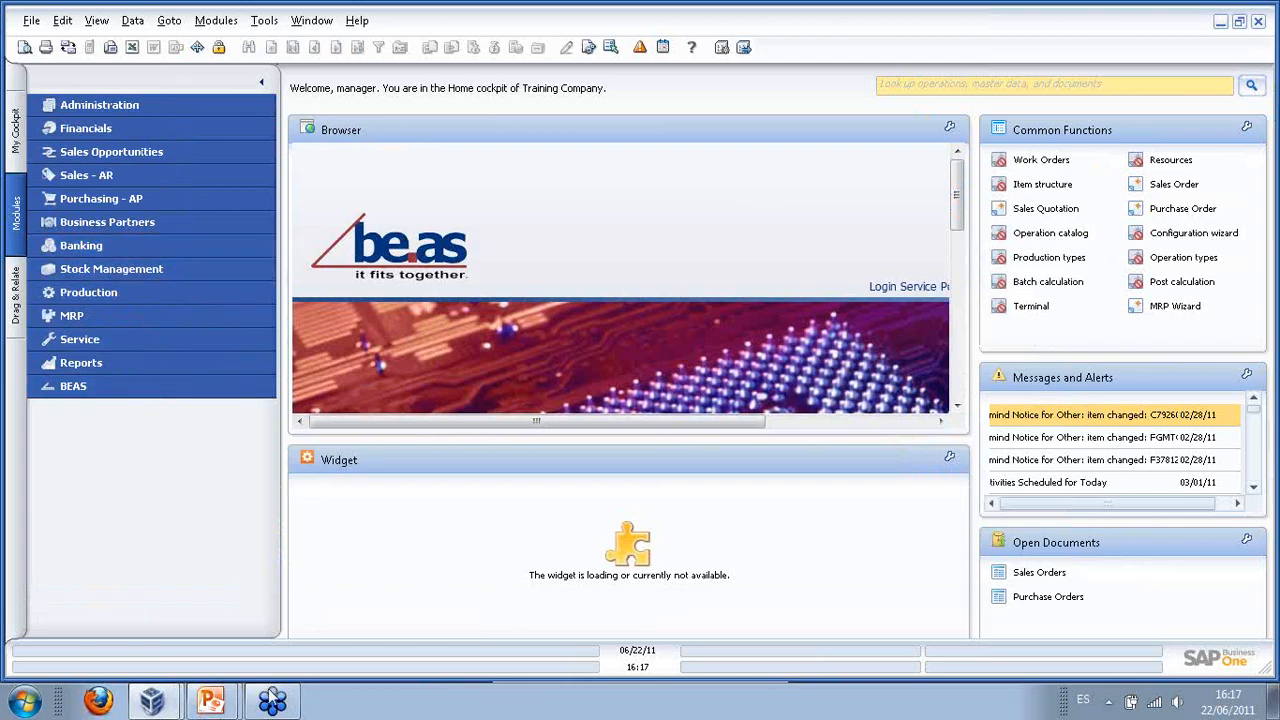
mouse_move(218, 703)
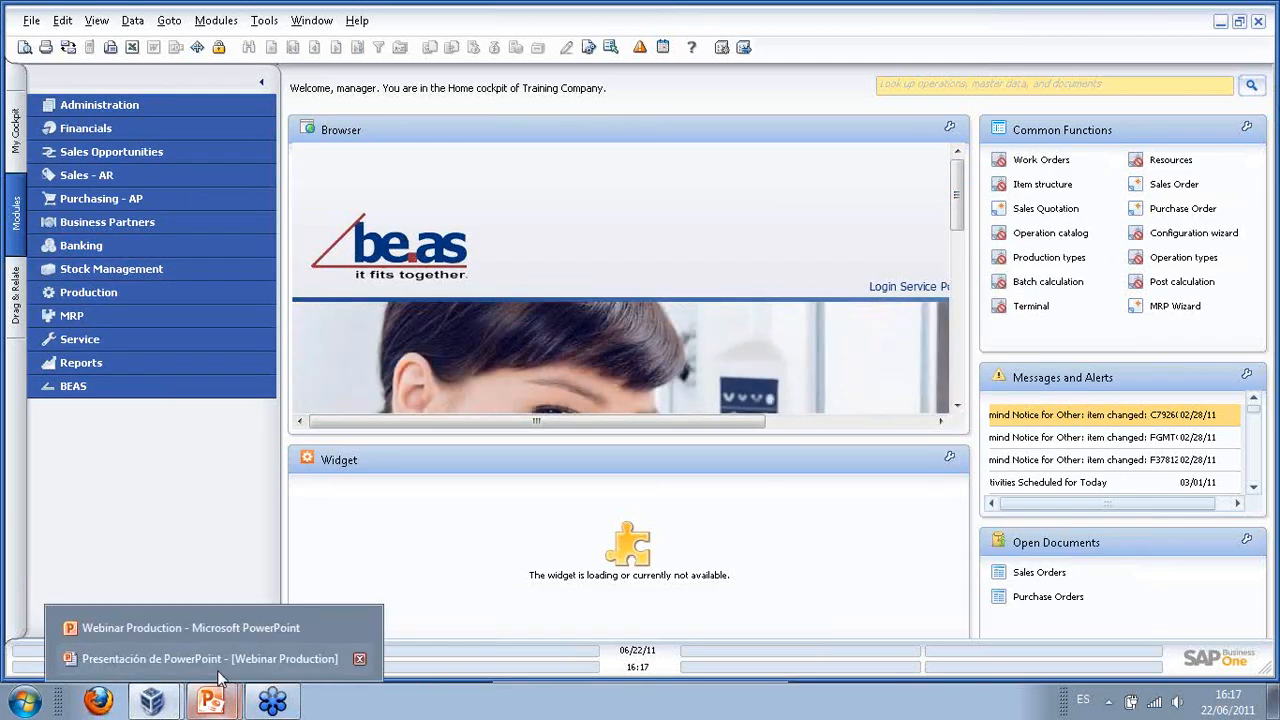
click(216, 659)
click(266, 366)
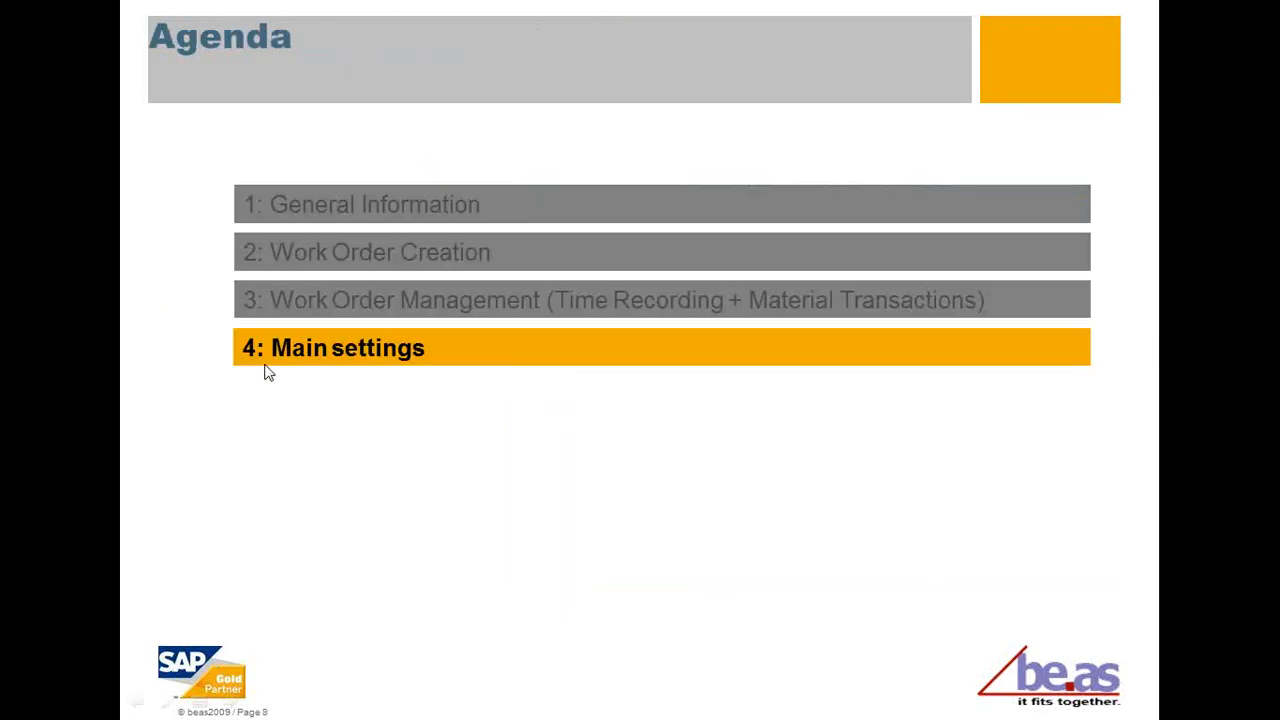
click(266, 366)
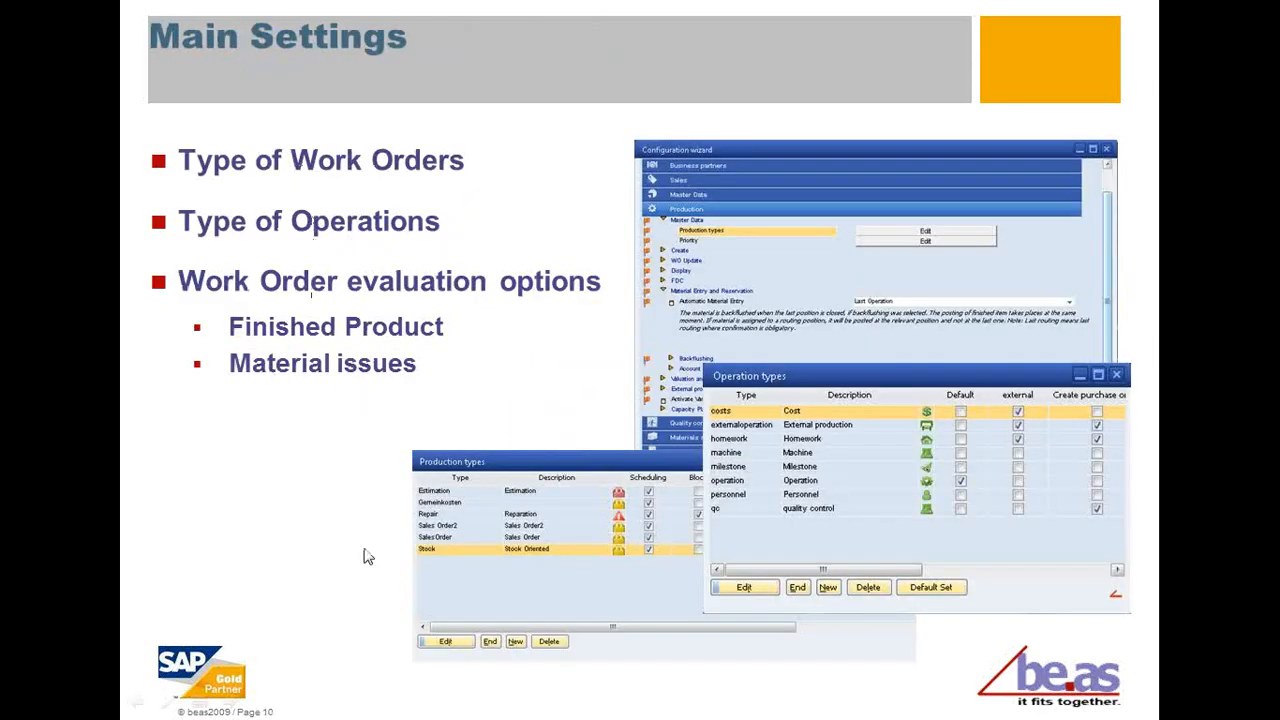
key(alt+Tab)
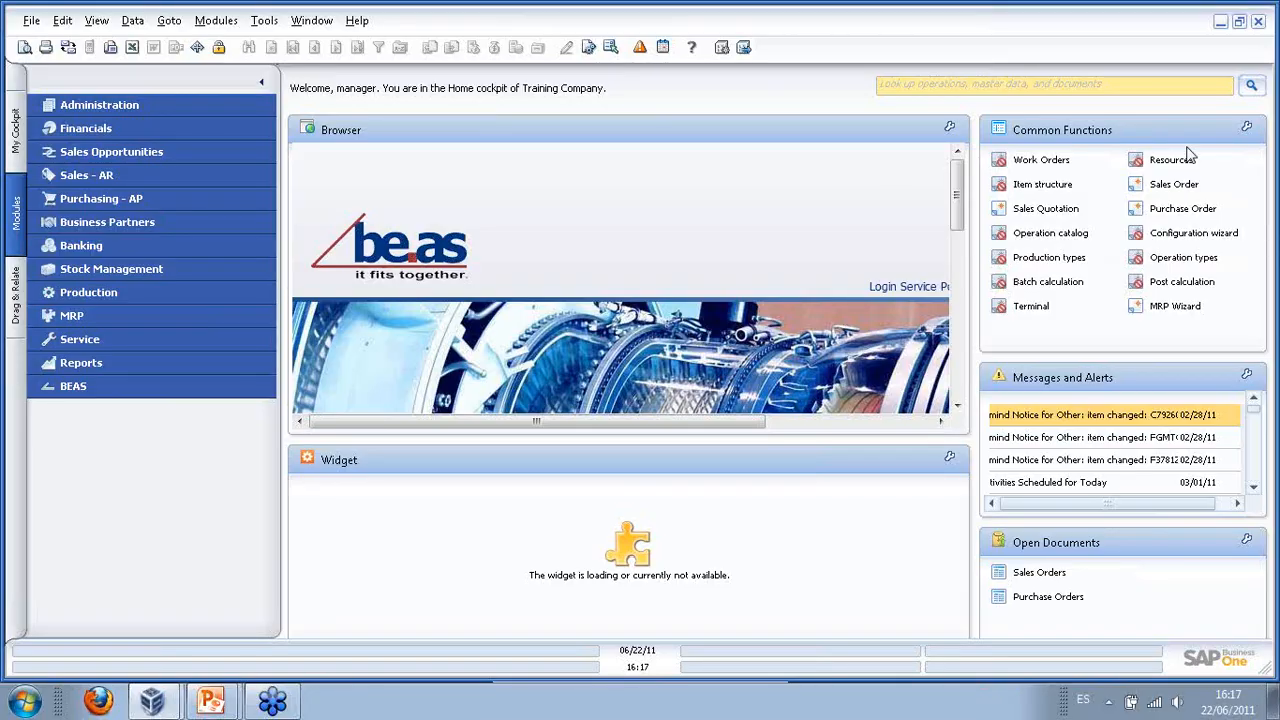
- Open the BEAS Configuration wizard from Extras and glance at the Routing master data settings
click(149, 388)
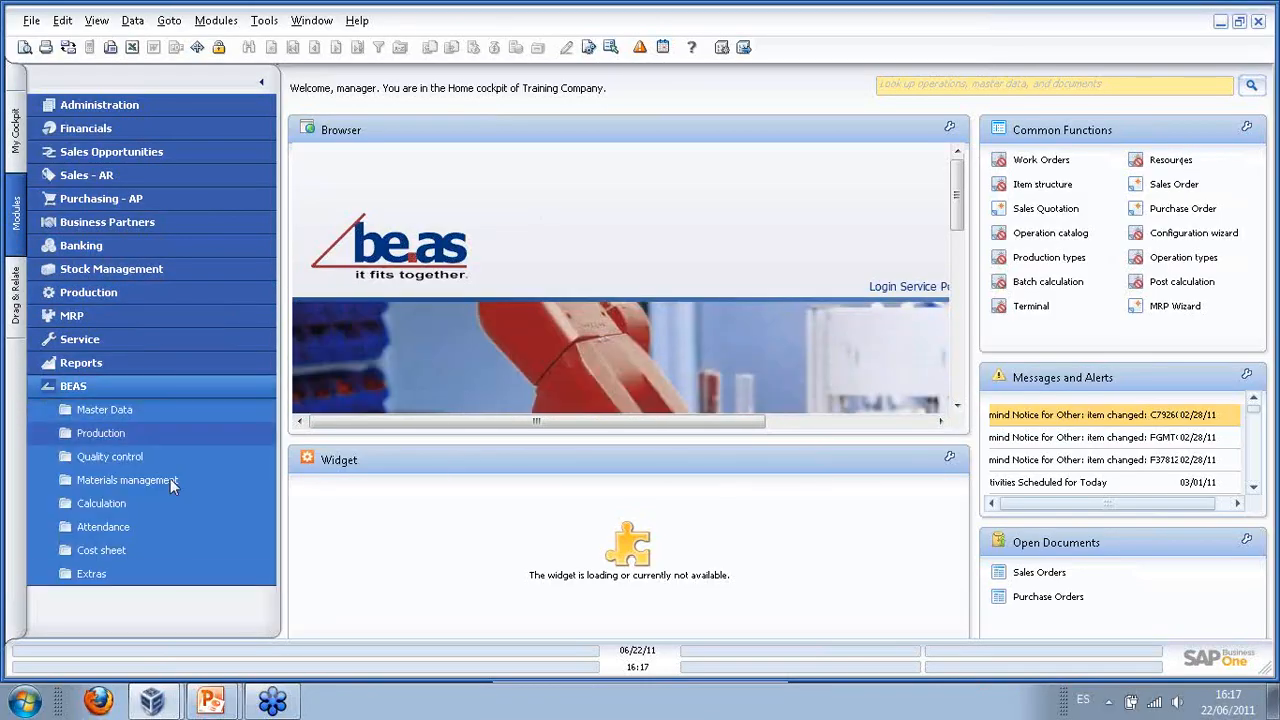
click(168, 578)
click(172, 316)
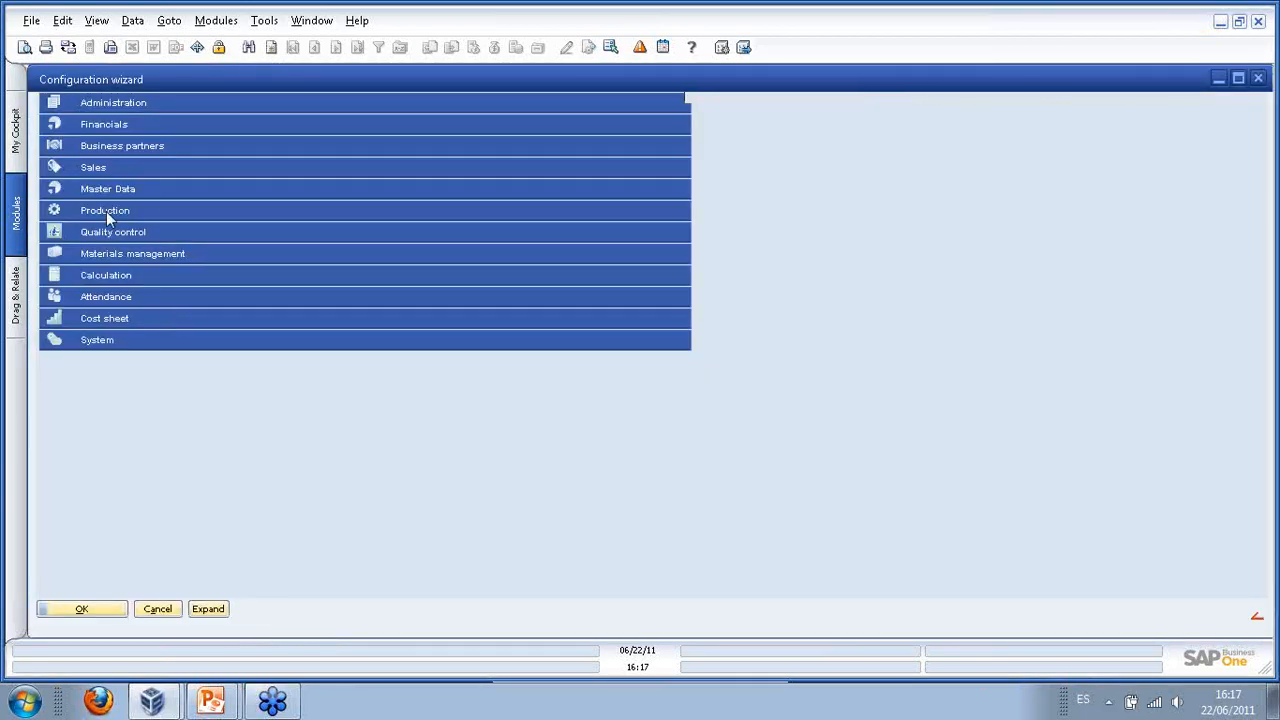
click(121, 191)
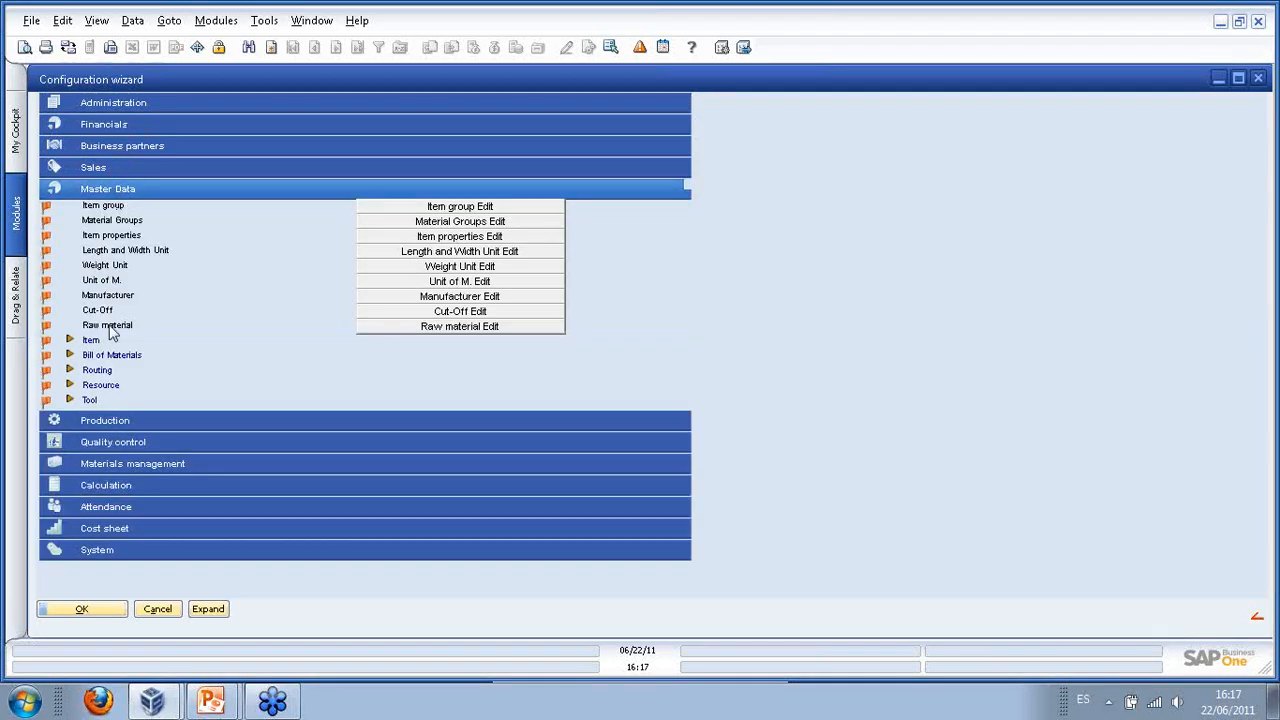
click(71, 372)
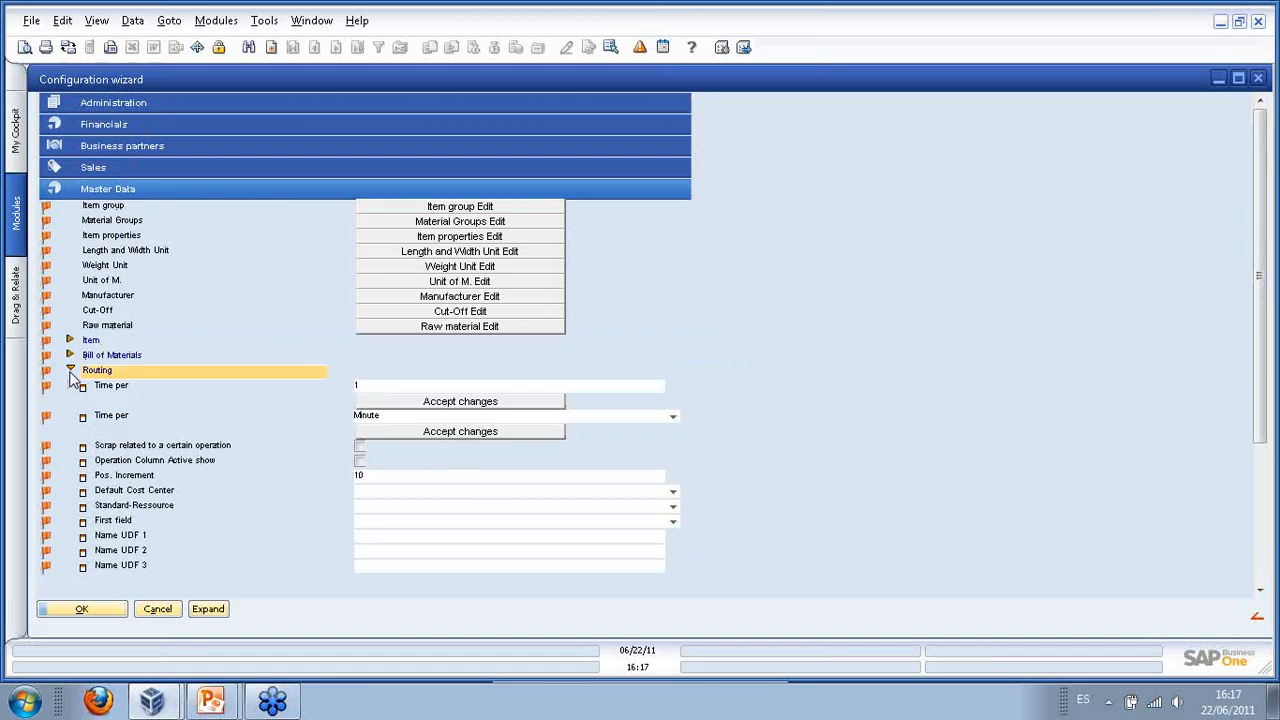
click(71, 372)
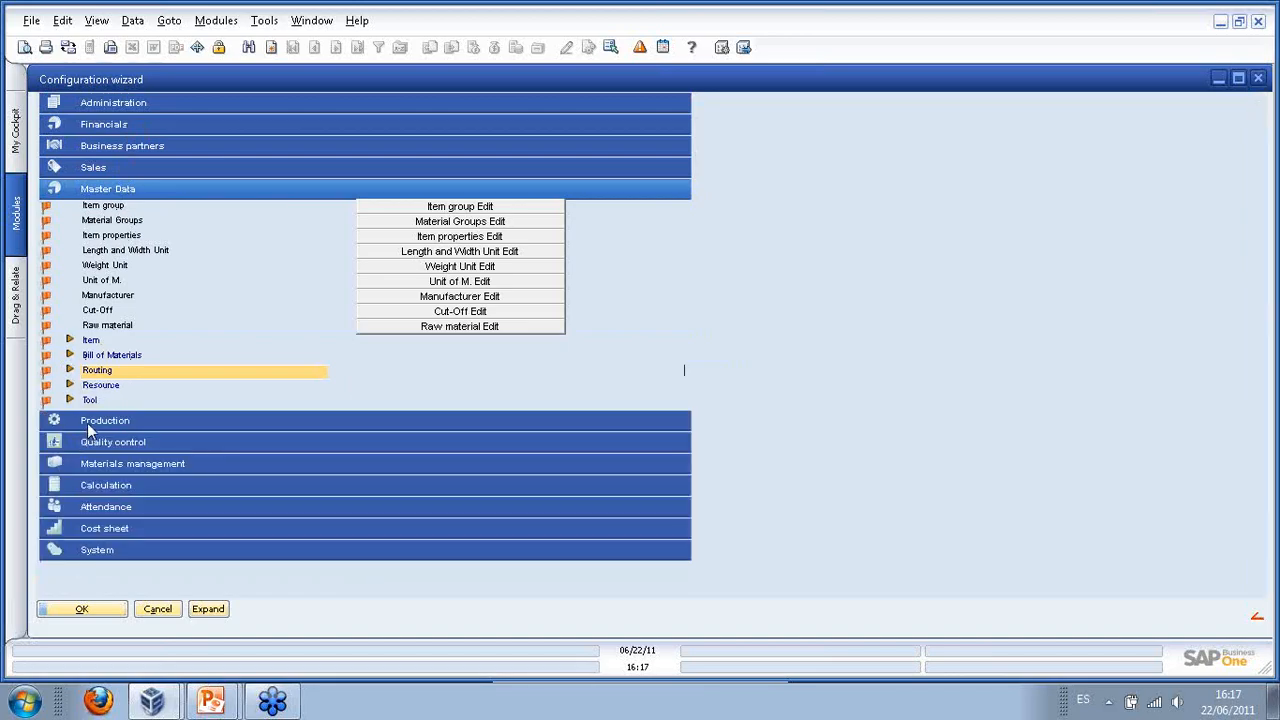
- Review the Production types list under Production master data, then collapse Master Data
click(87, 423)
scroll(85, 410, down, 1)
click(72, 376)
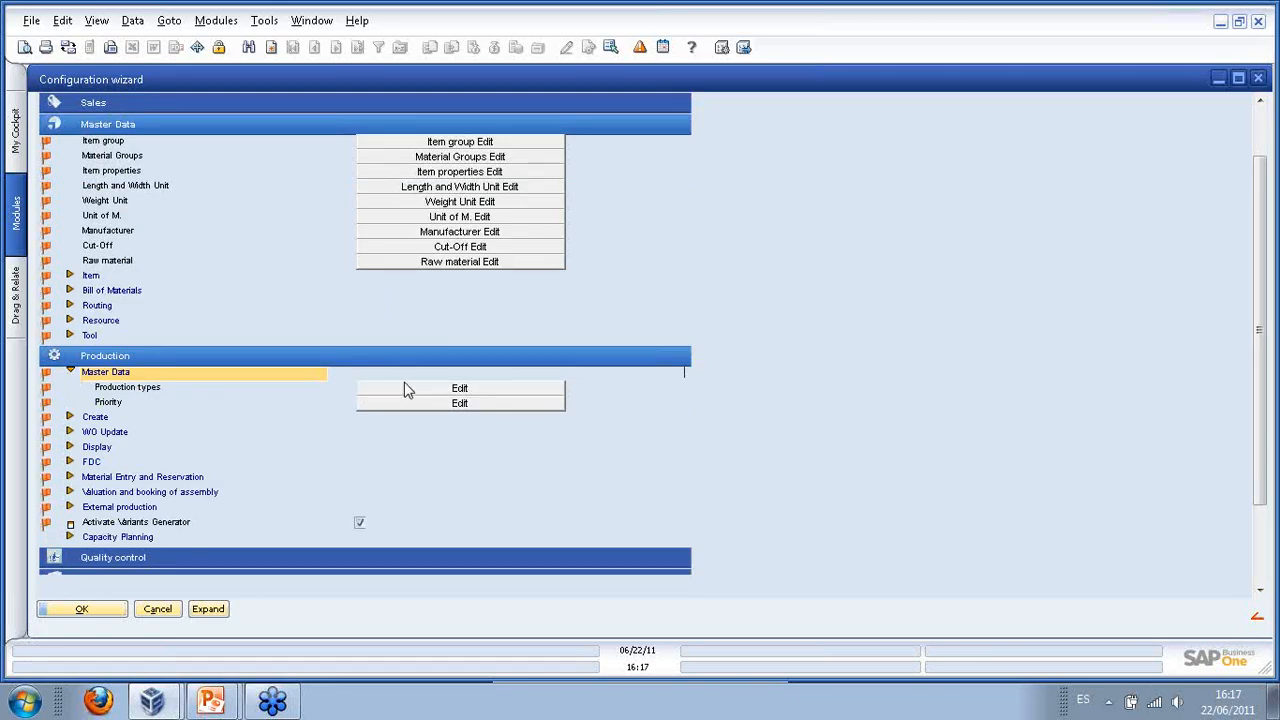
click(421, 389)
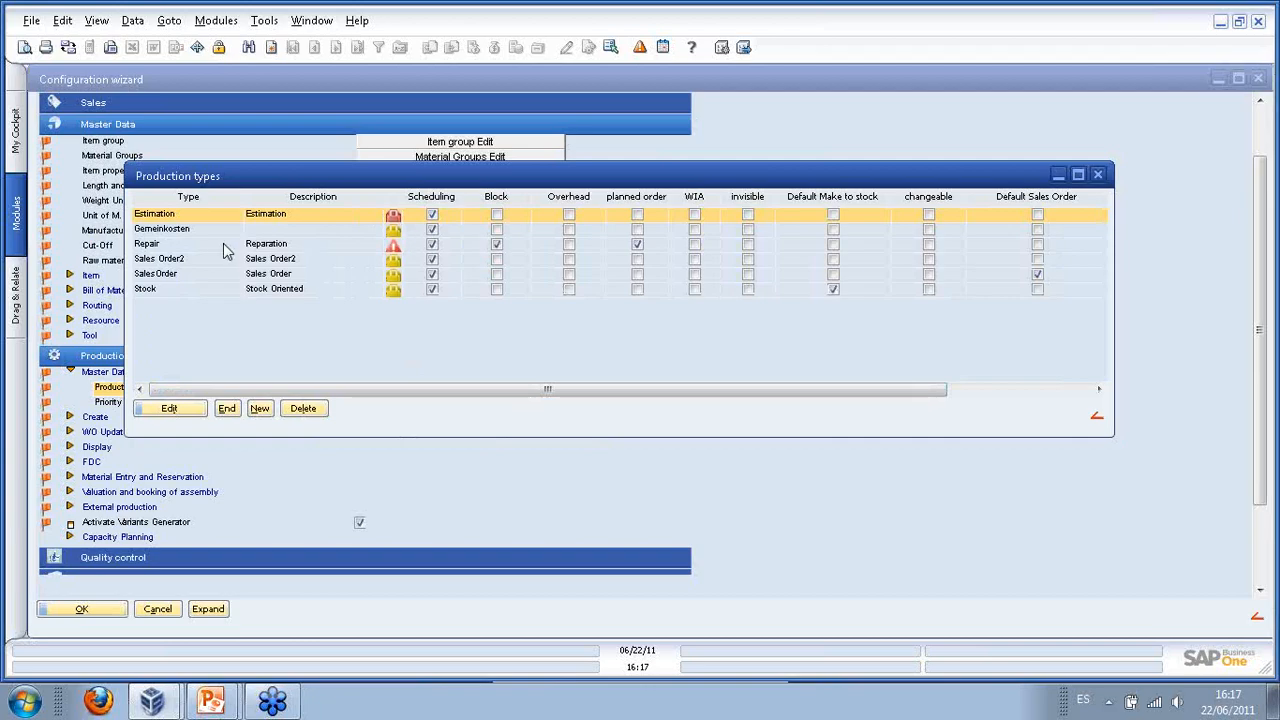
click(1097, 174)
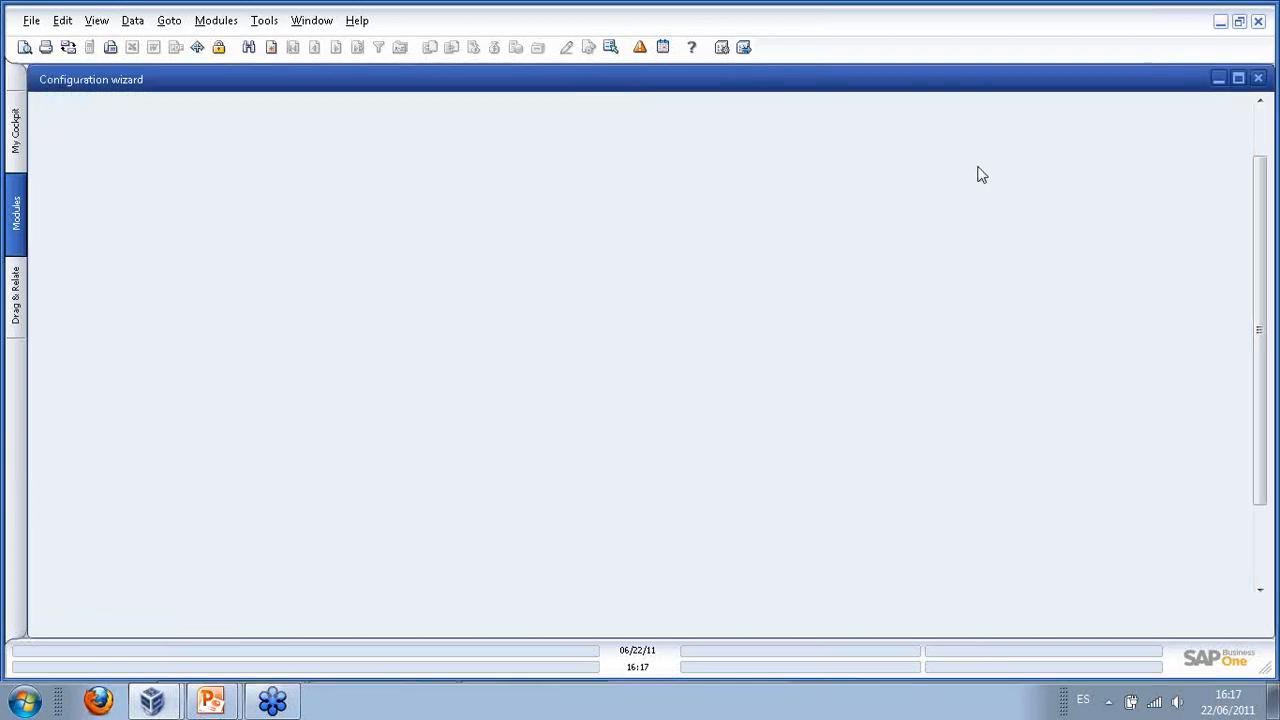
click(125, 130)
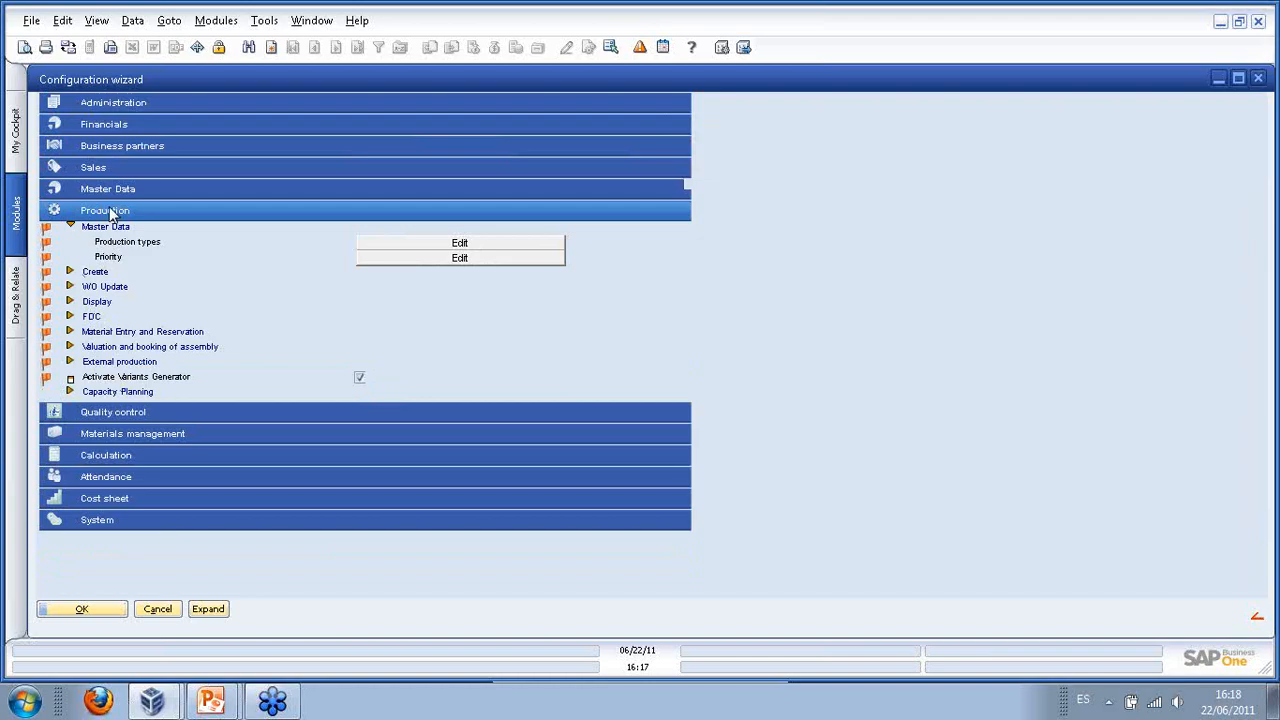
- Under Production > FDC > Logon/Logoff rules, make Material Inventory Test at Login Mandatory
click(71, 319)
click(70, 317)
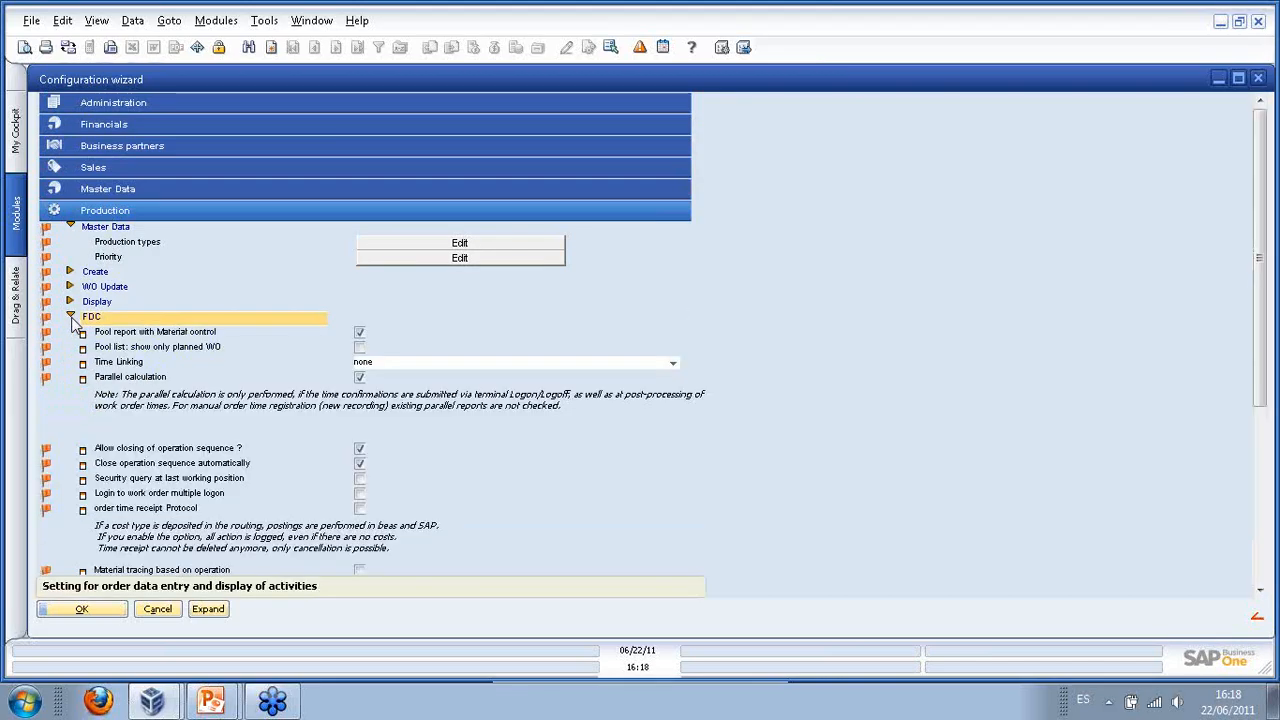
scroll(269, 324, down, 1)
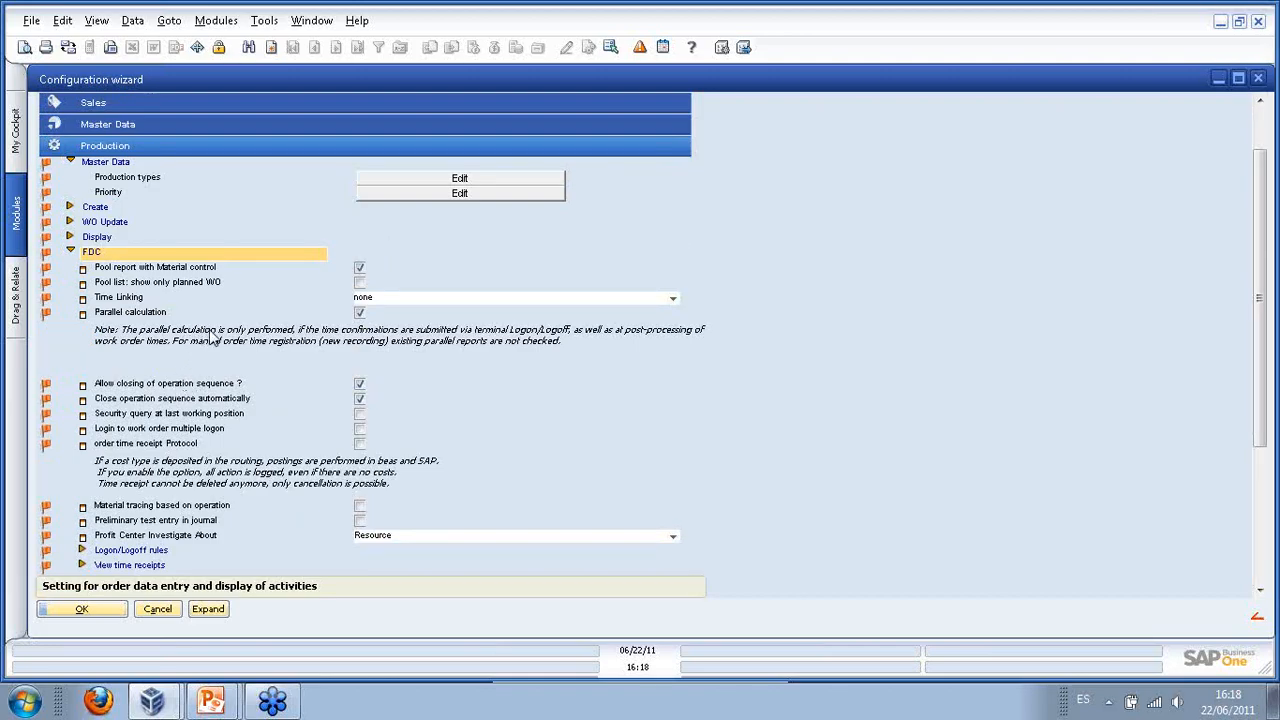
scroll(225, 340, down, 1)
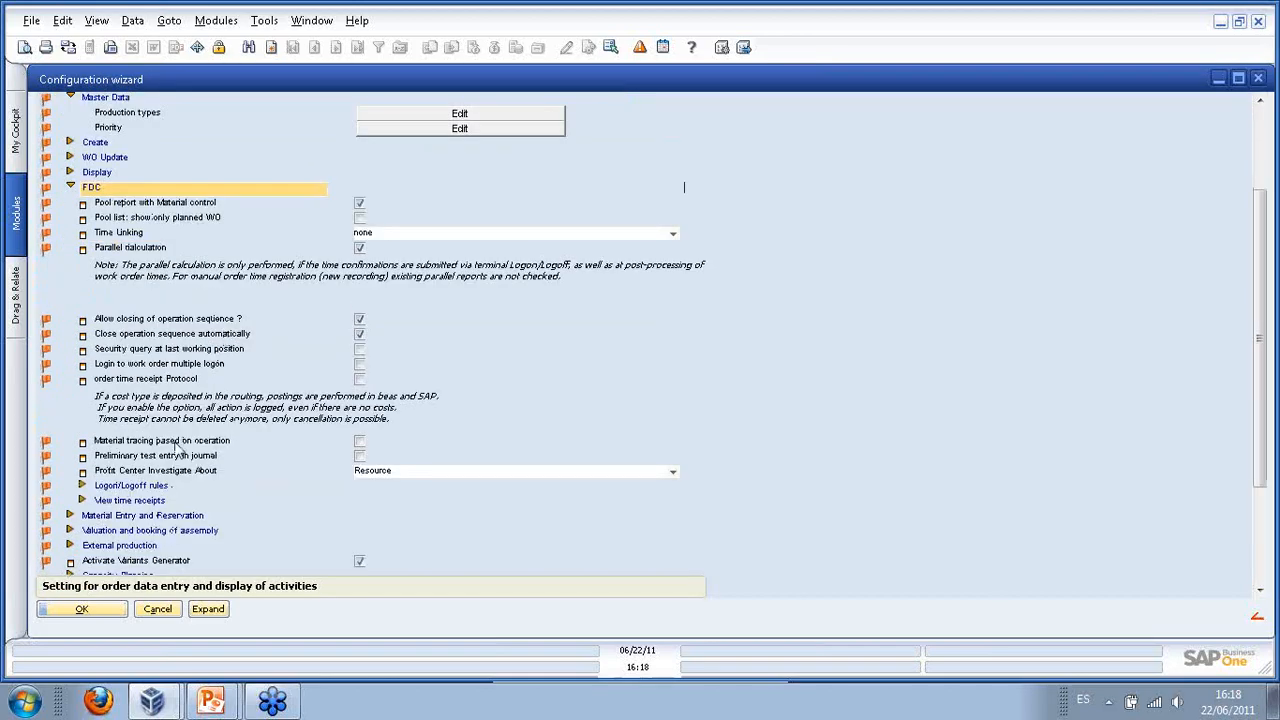
click(86, 489)
scroll(198, 390, down, 1)
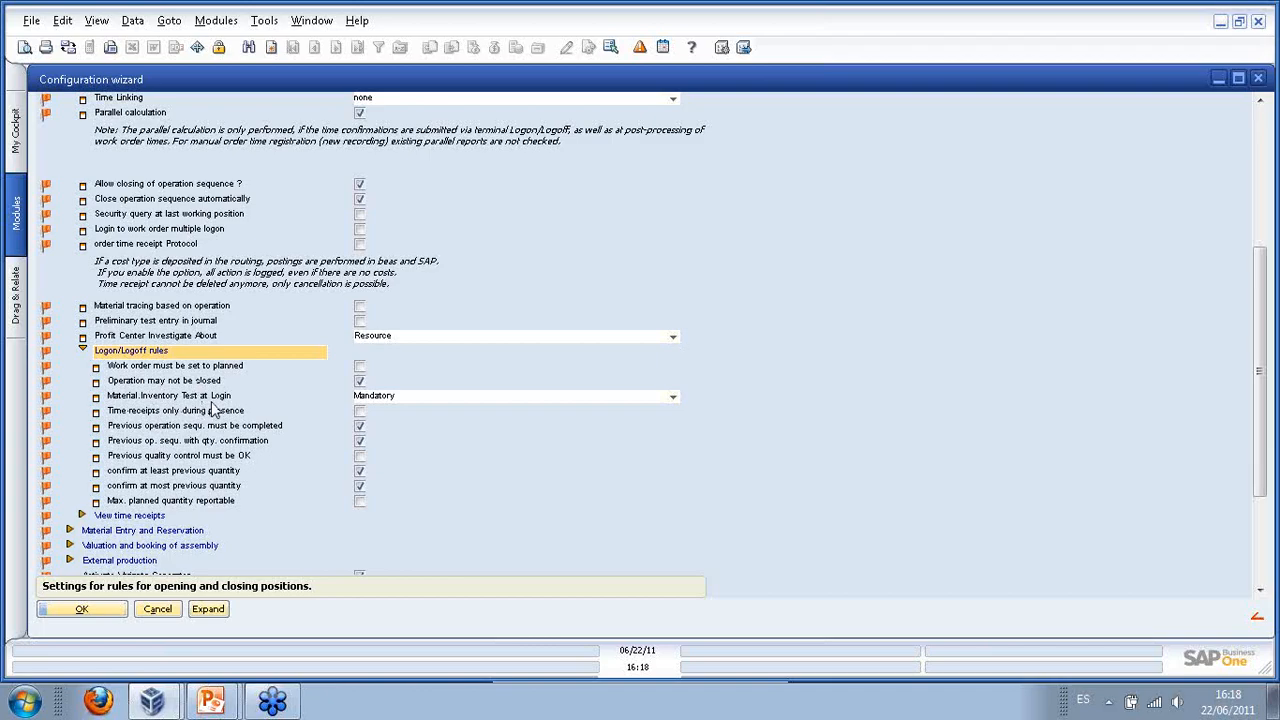
click(673, 398)
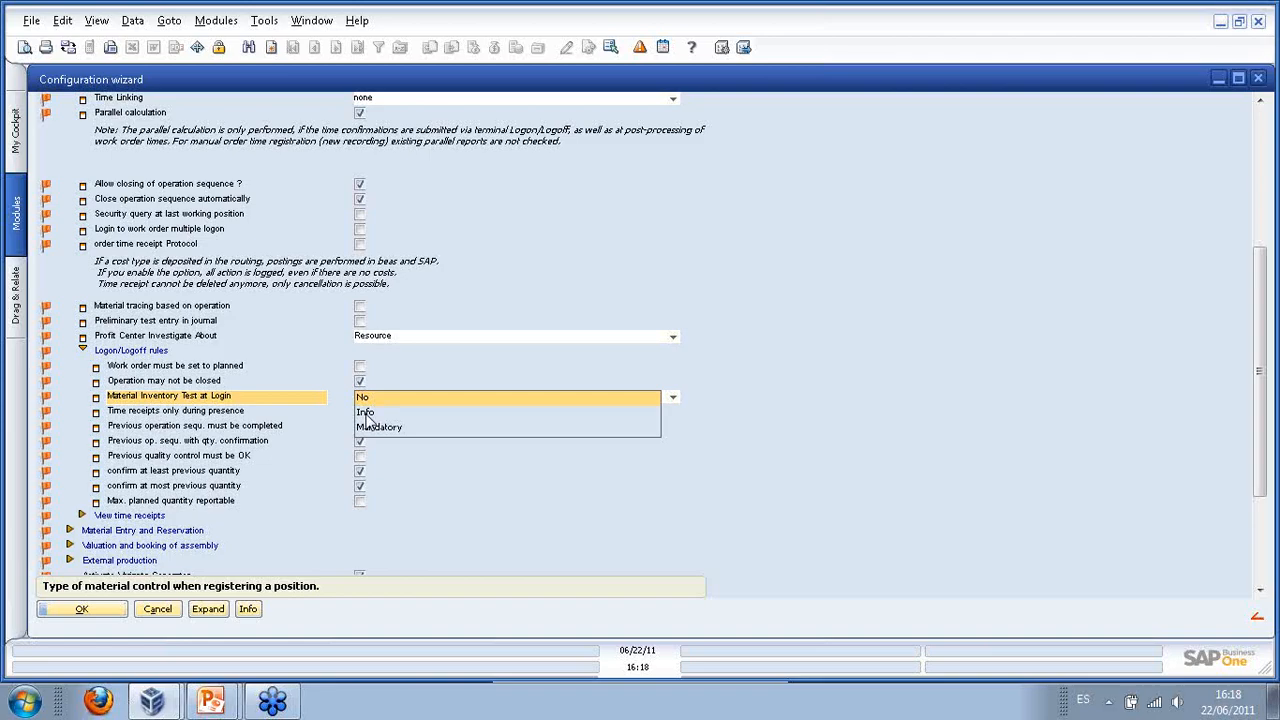
click(437, 430)
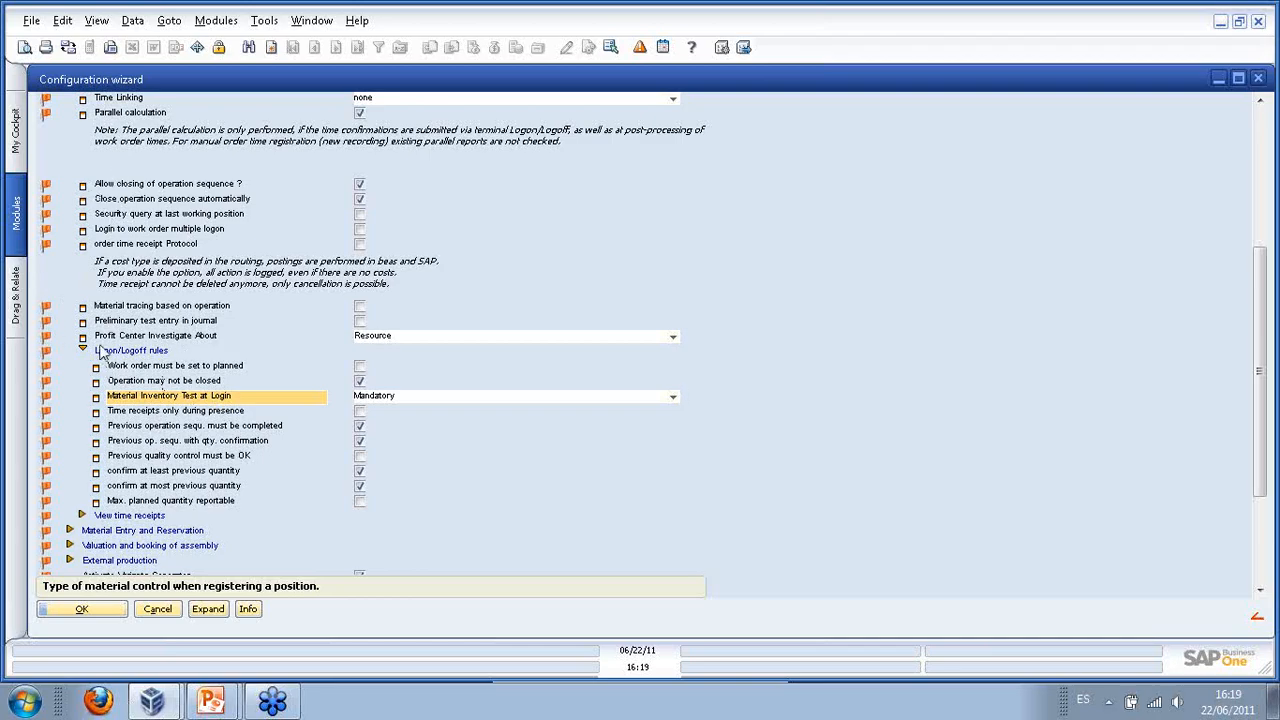
- Expand the View time receipts settings, dismissing the messages popup
scroll(170, 390, down, 2)
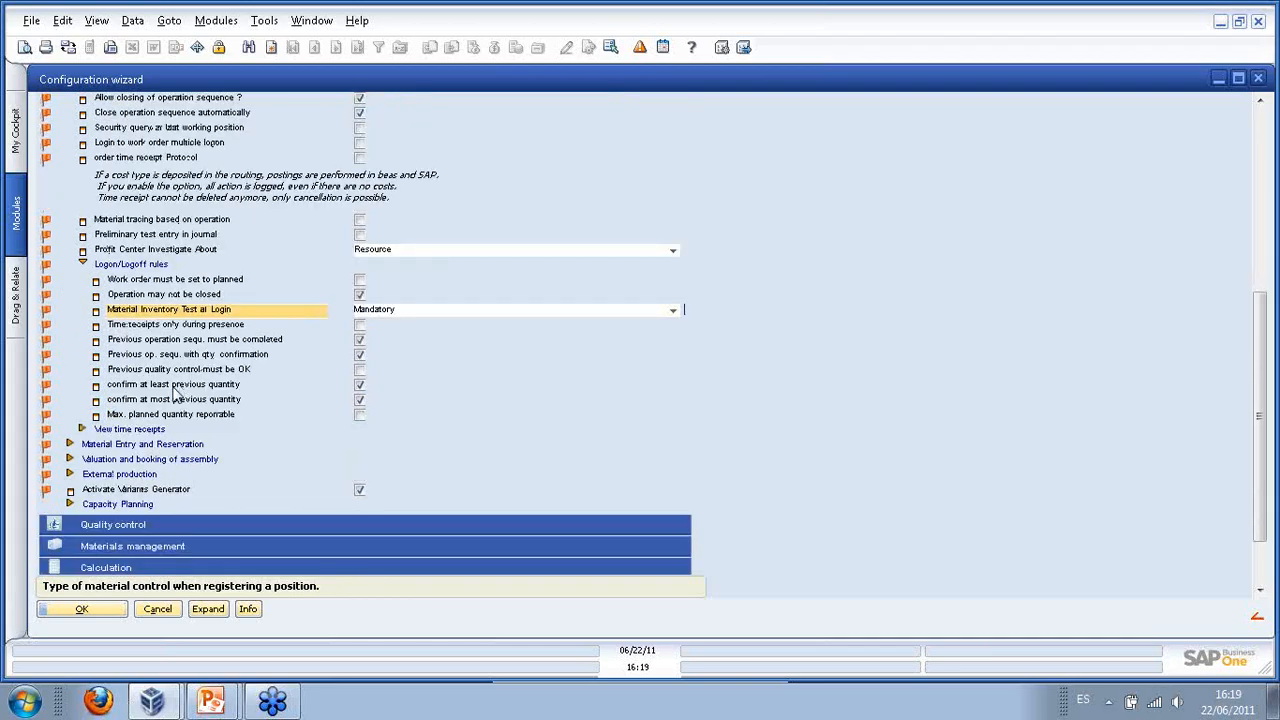
click(86, 429)
click(82, 429)
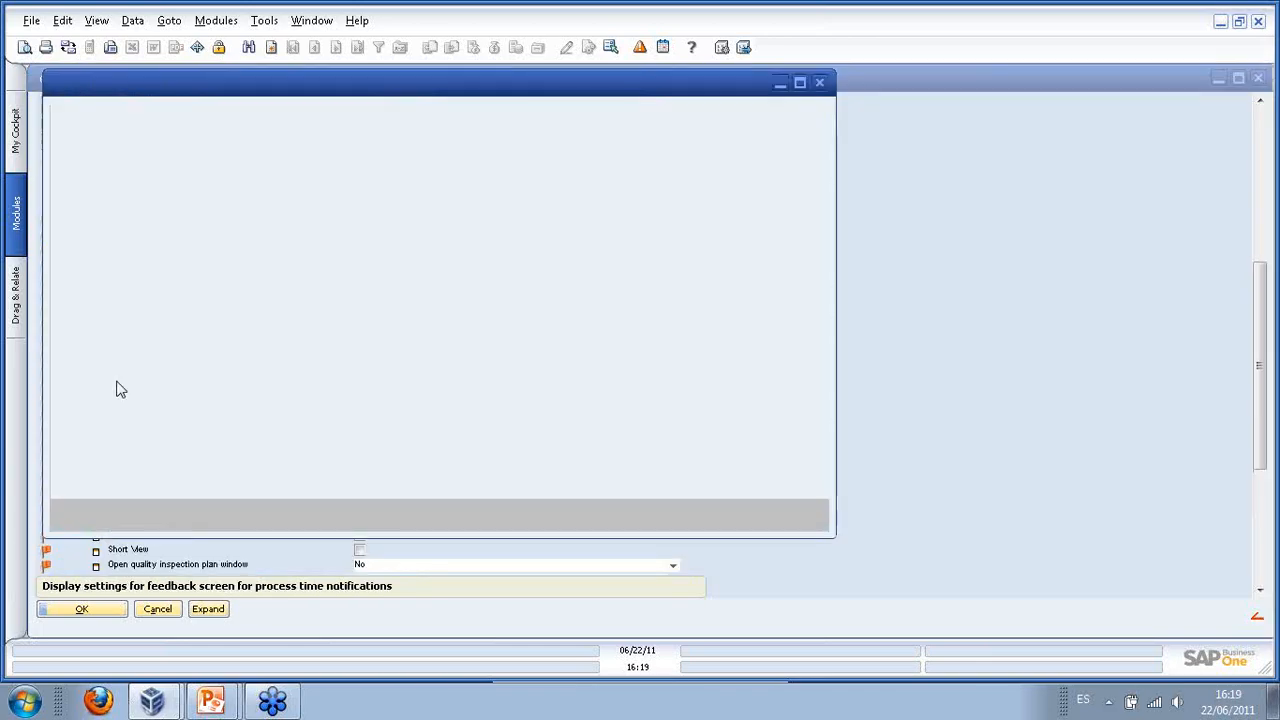
click(820, 80)
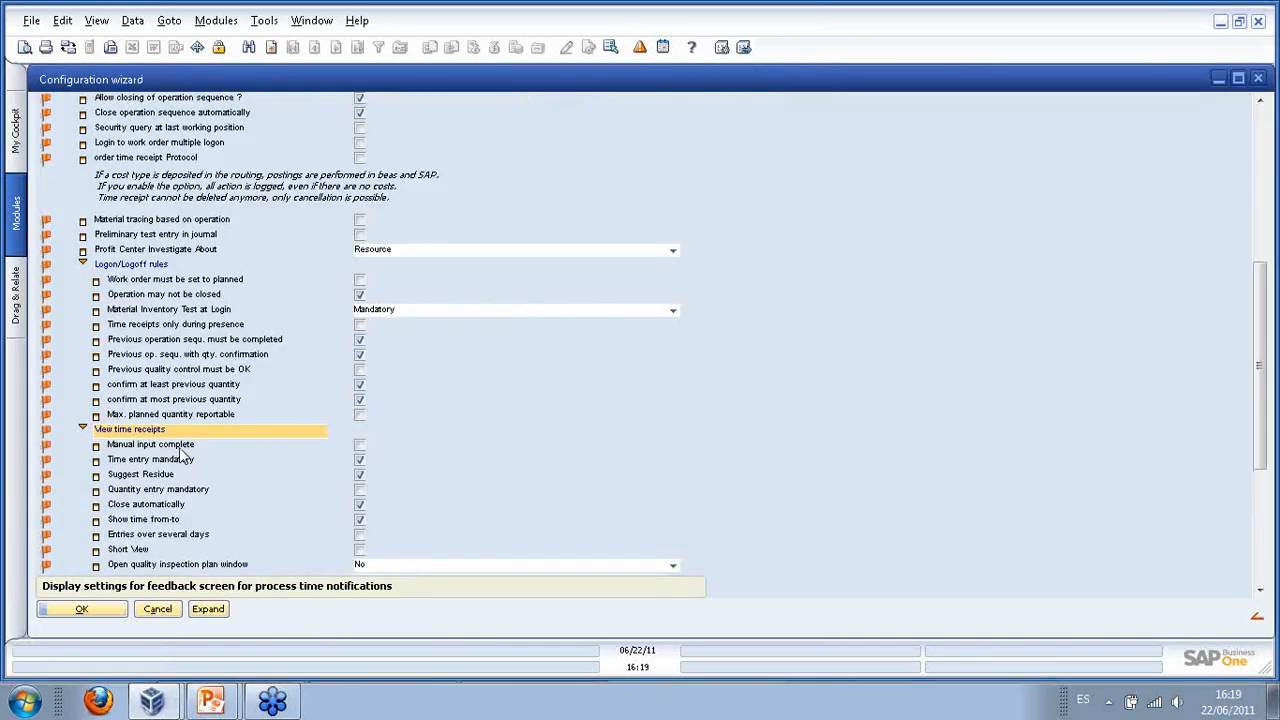
scroll(286, 463, down, 1)
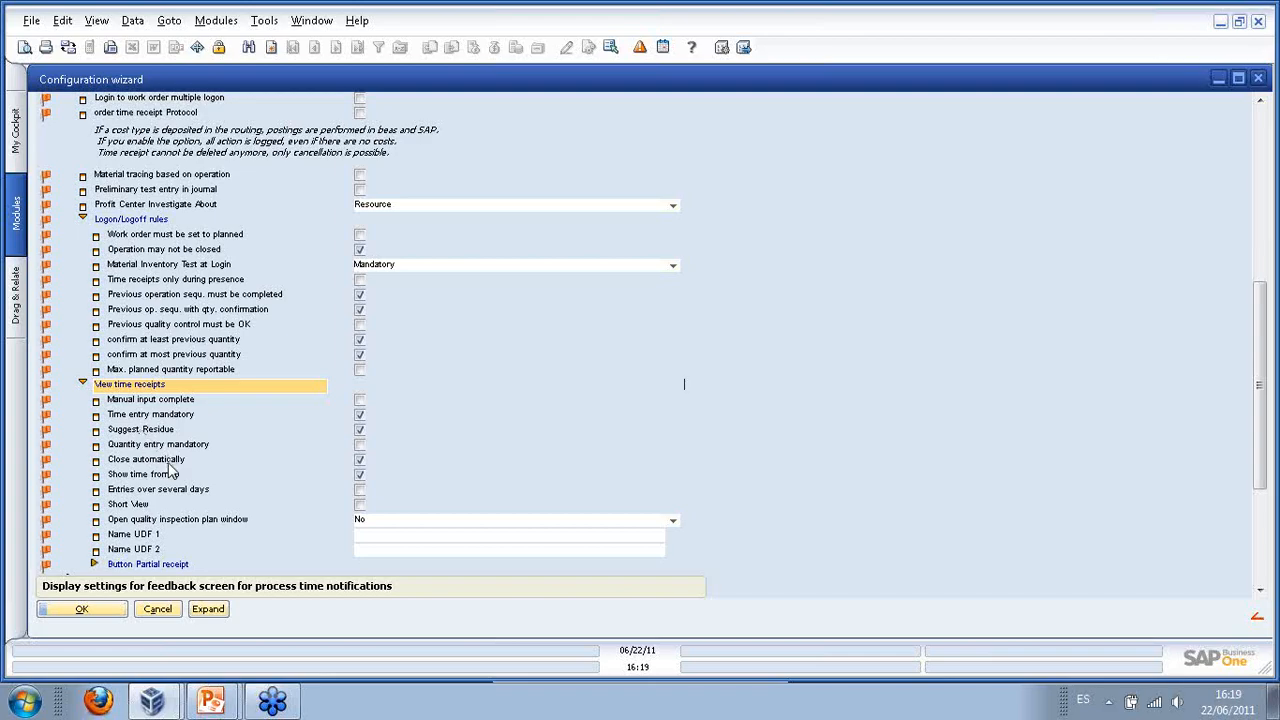
scroll(200, 475, down, 3)
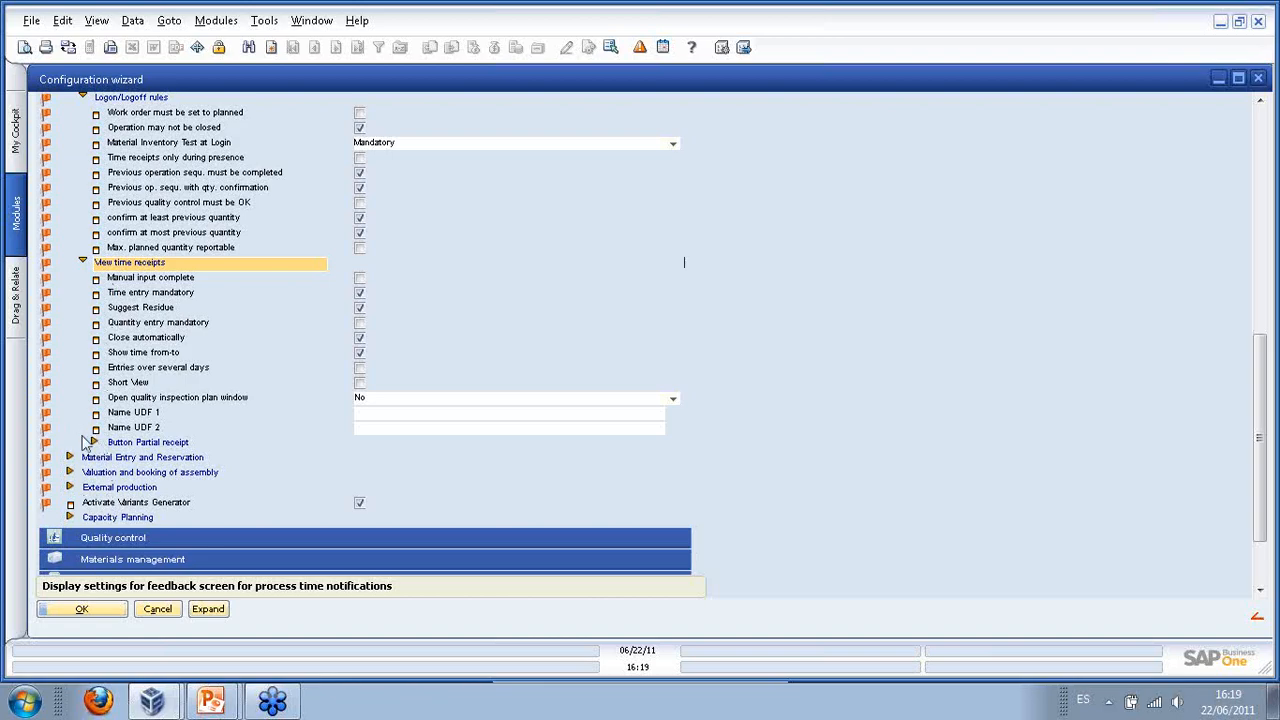
- Select Name UDF 1 and expand Button Partial receipt to show its two unticked options
click(387, 415)
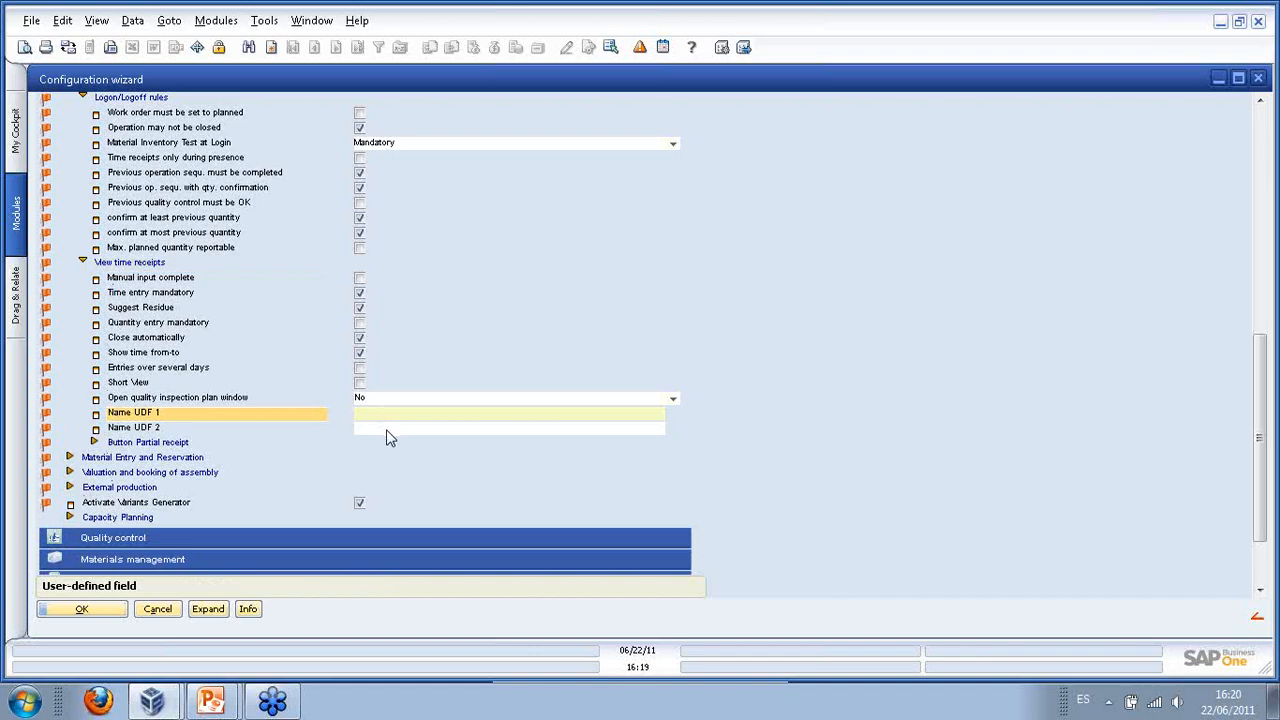
click(94, 447)
click(94, 443)
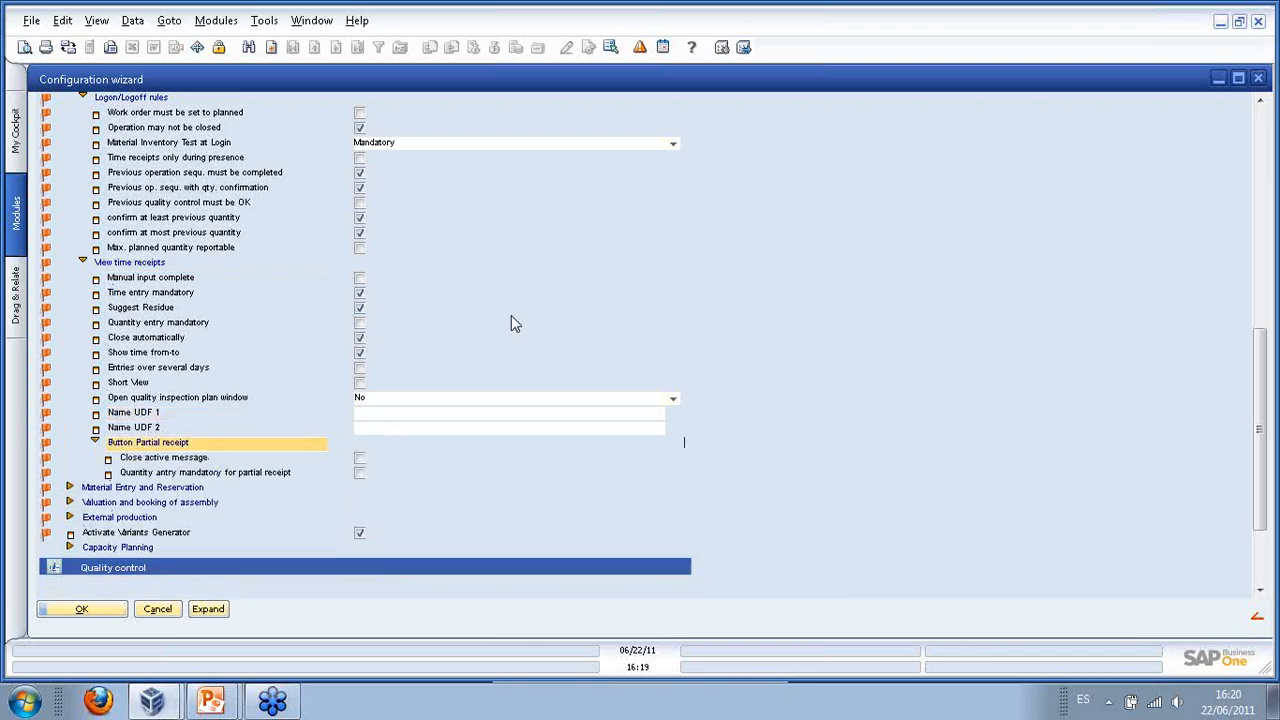
scroll(491, 313, down, 2)
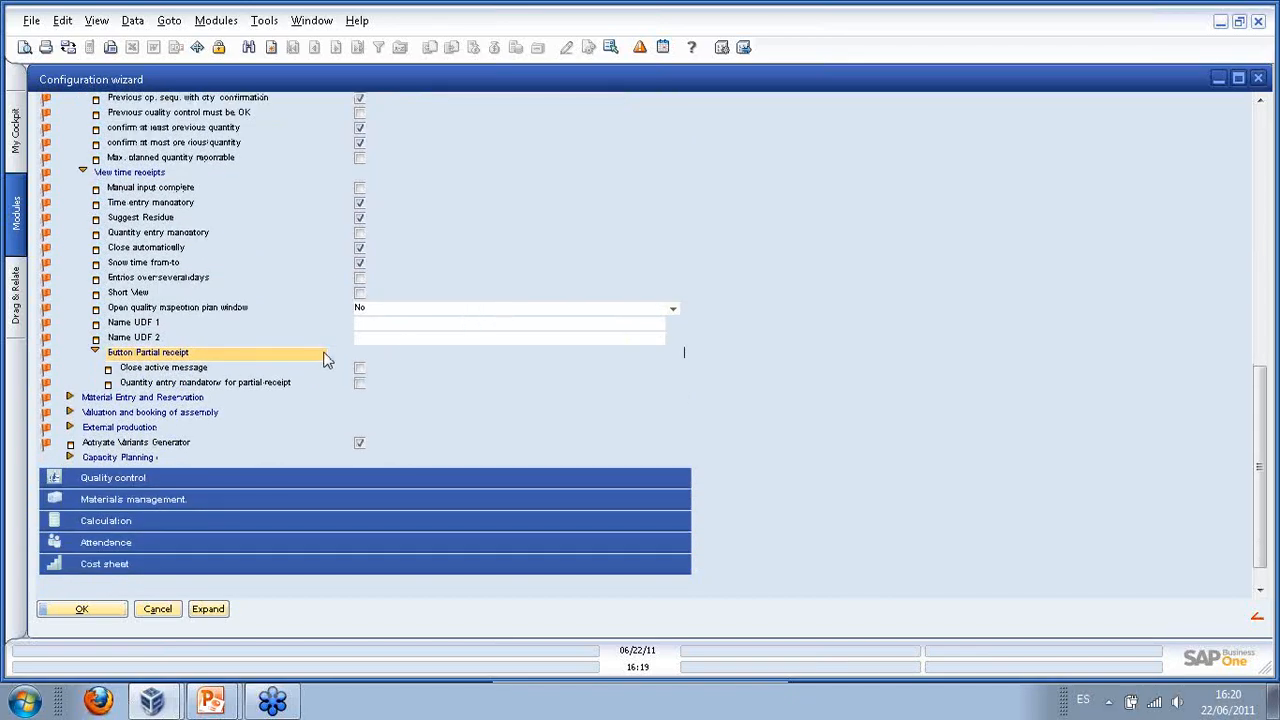
- Under Material Entry and Reservation, set Automatic Material Entry to Last Operation
click(70, 398)
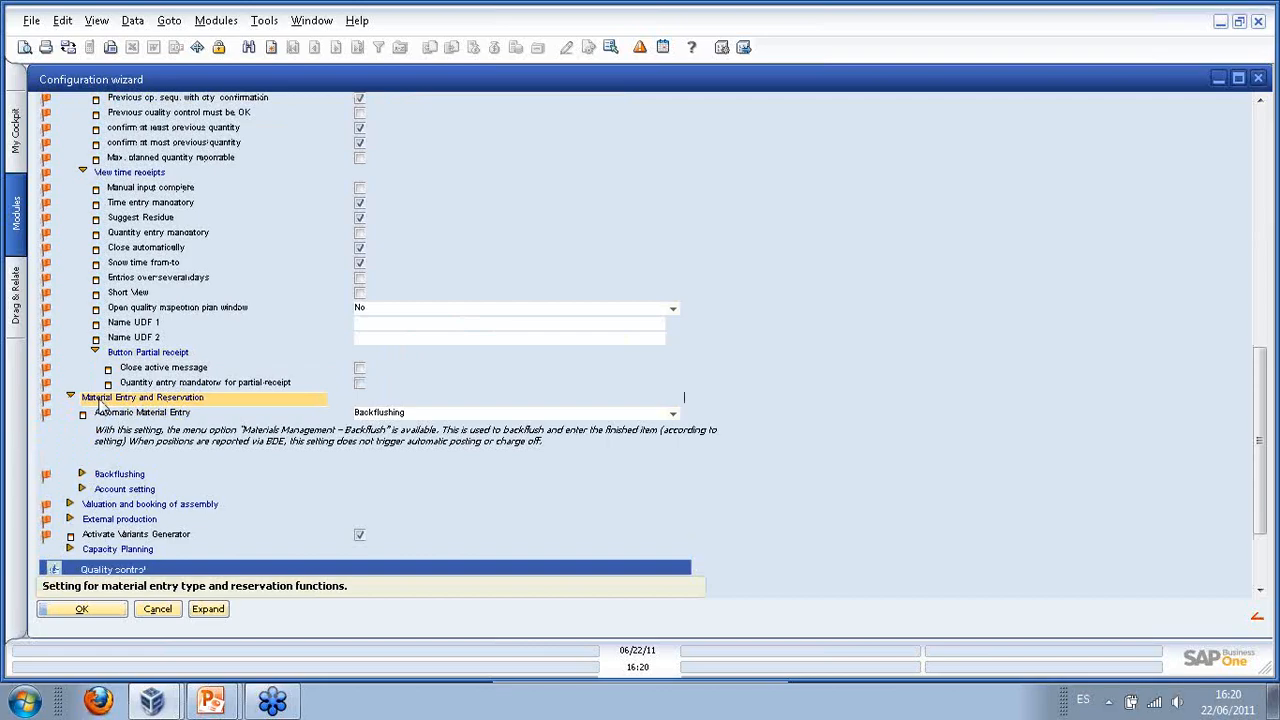
click(674, 417)
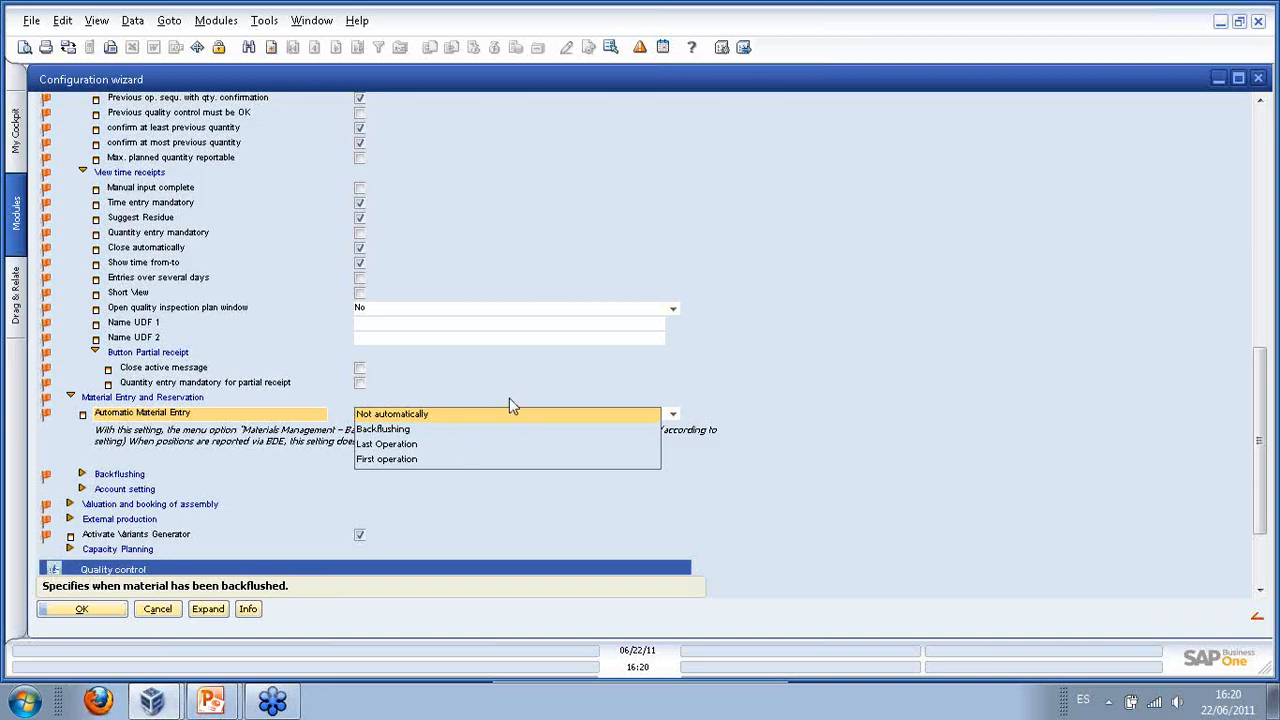
click(397, 445)
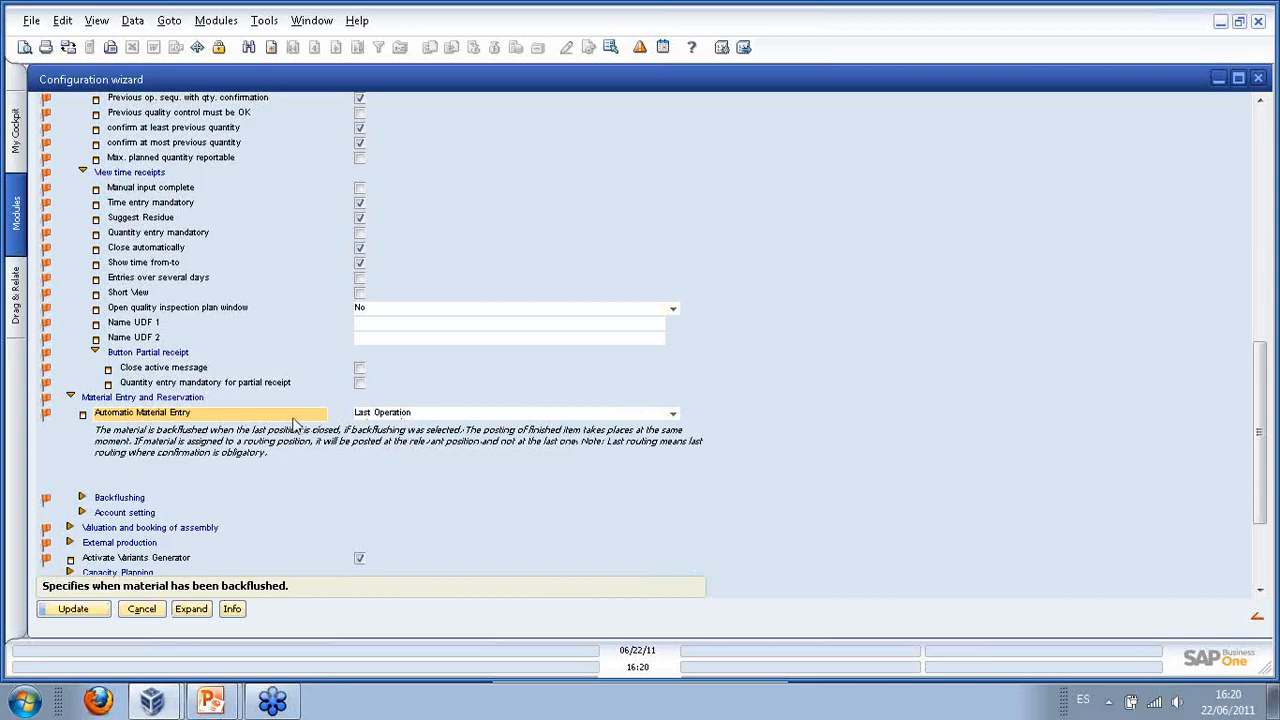
- Expand the Backflushing settings for review
scroll(285, 425, down, 1)
scroll(283, 423, down, 2)
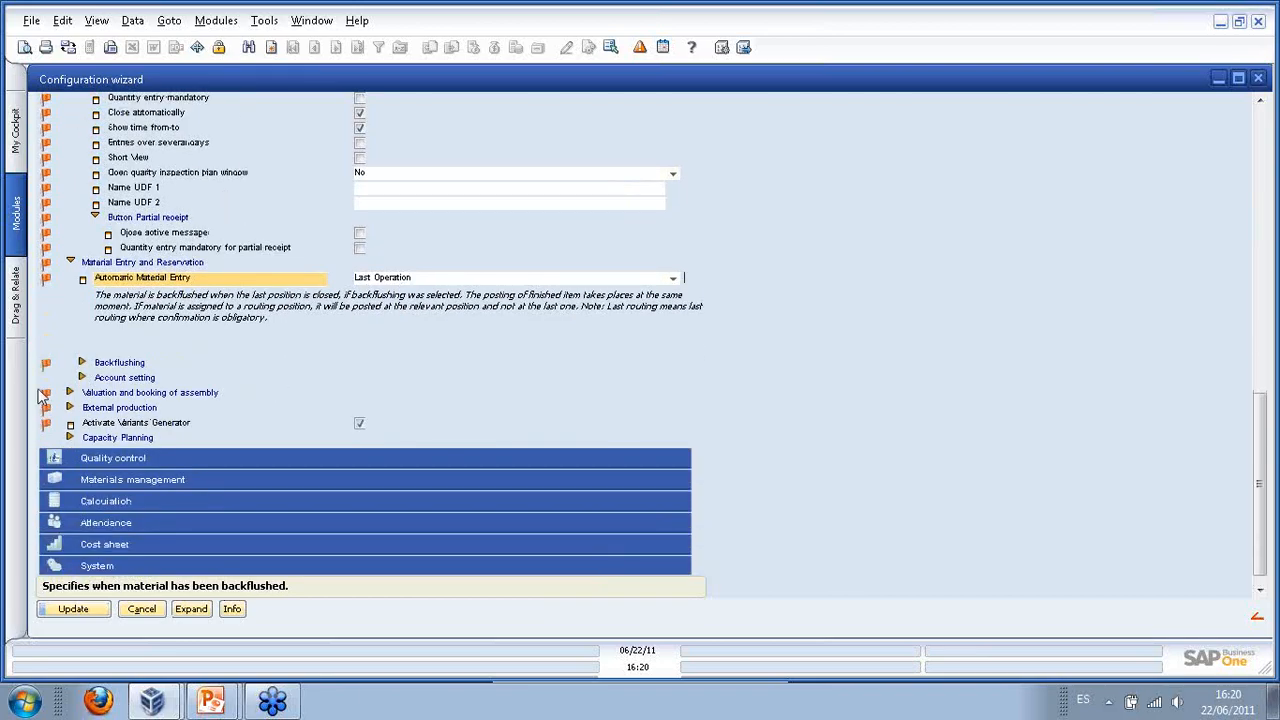
click(82, 363)
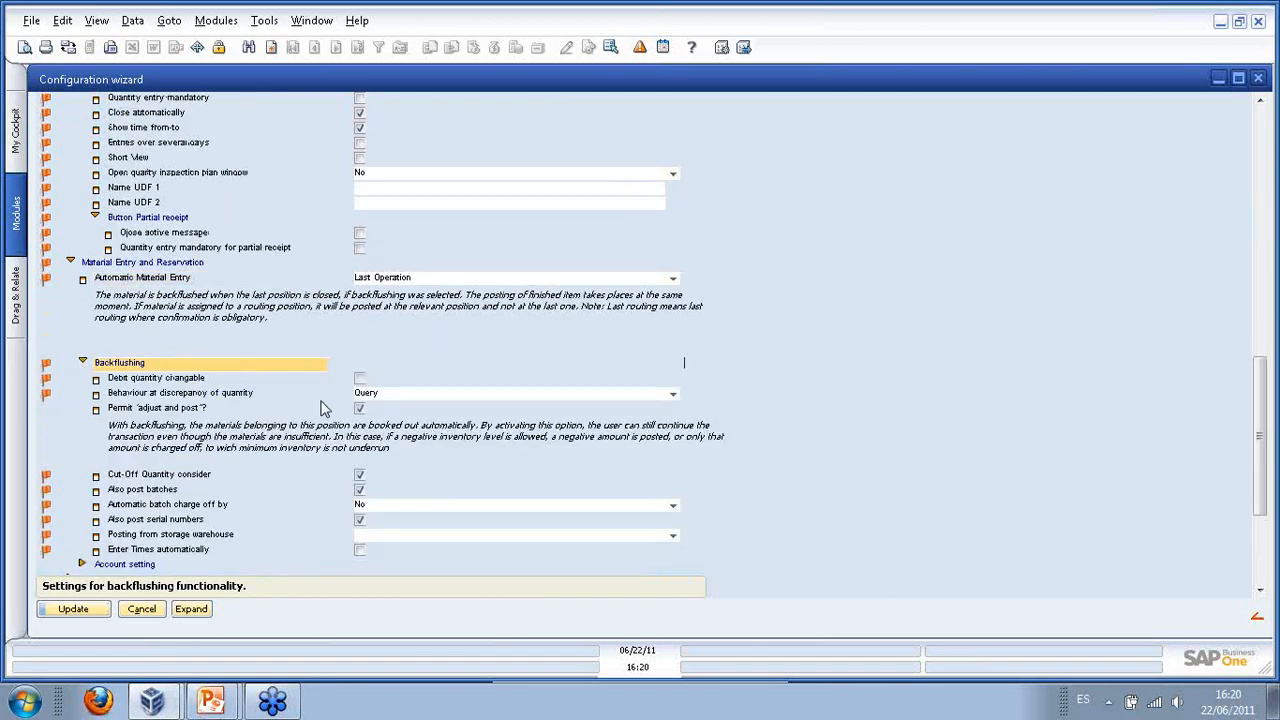
scroll(325, 400, down, 2)
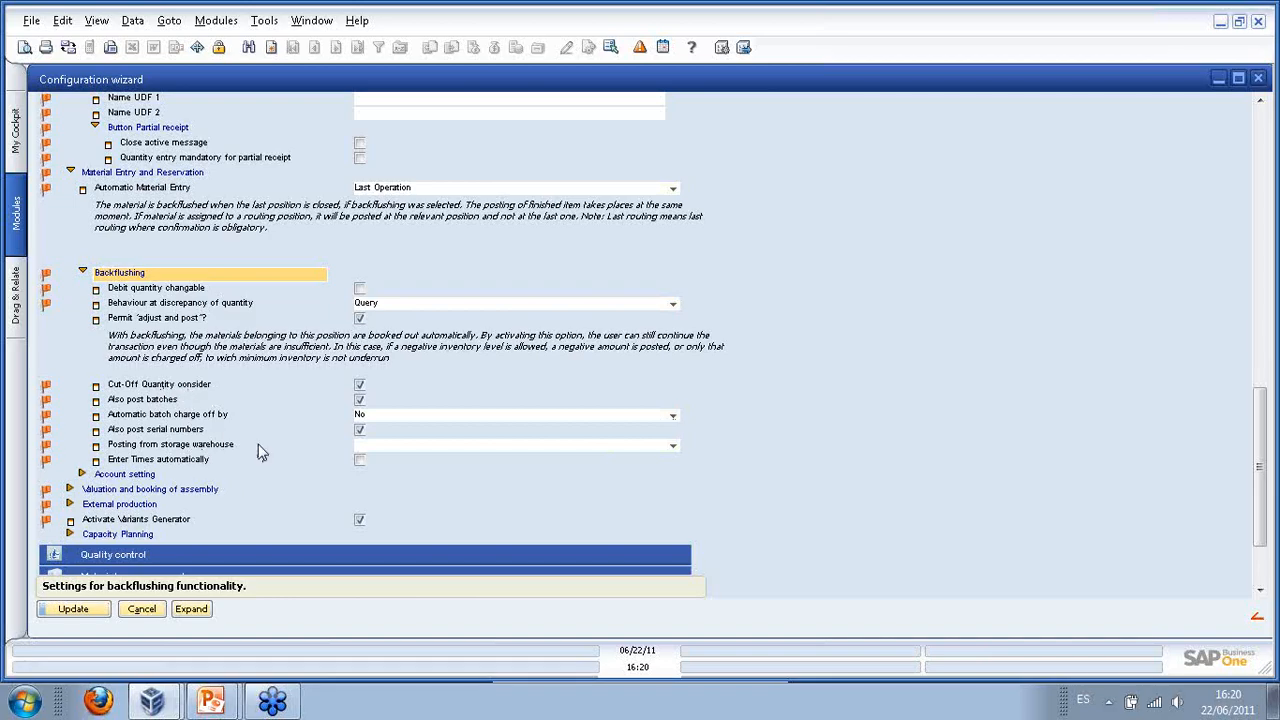
- Leave the posting warehouse unchanged and tick 'Enter Times automatically'
click(672, 446)
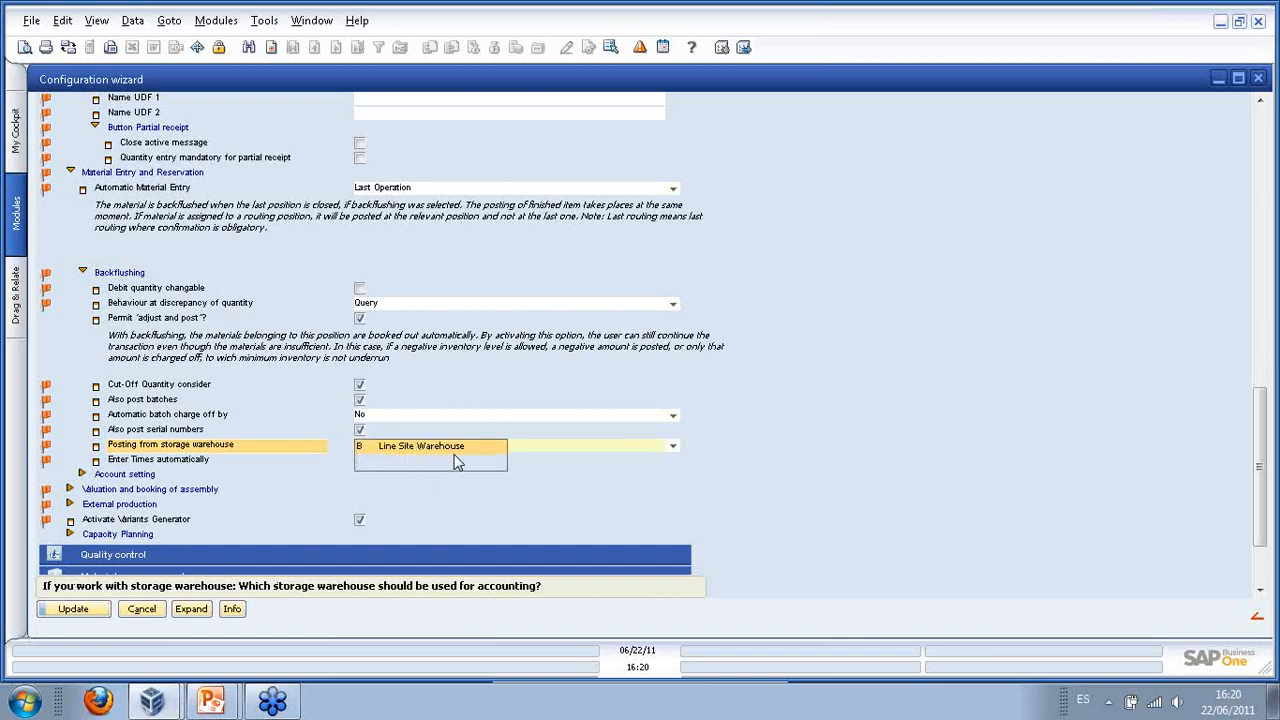
click(735, 461)
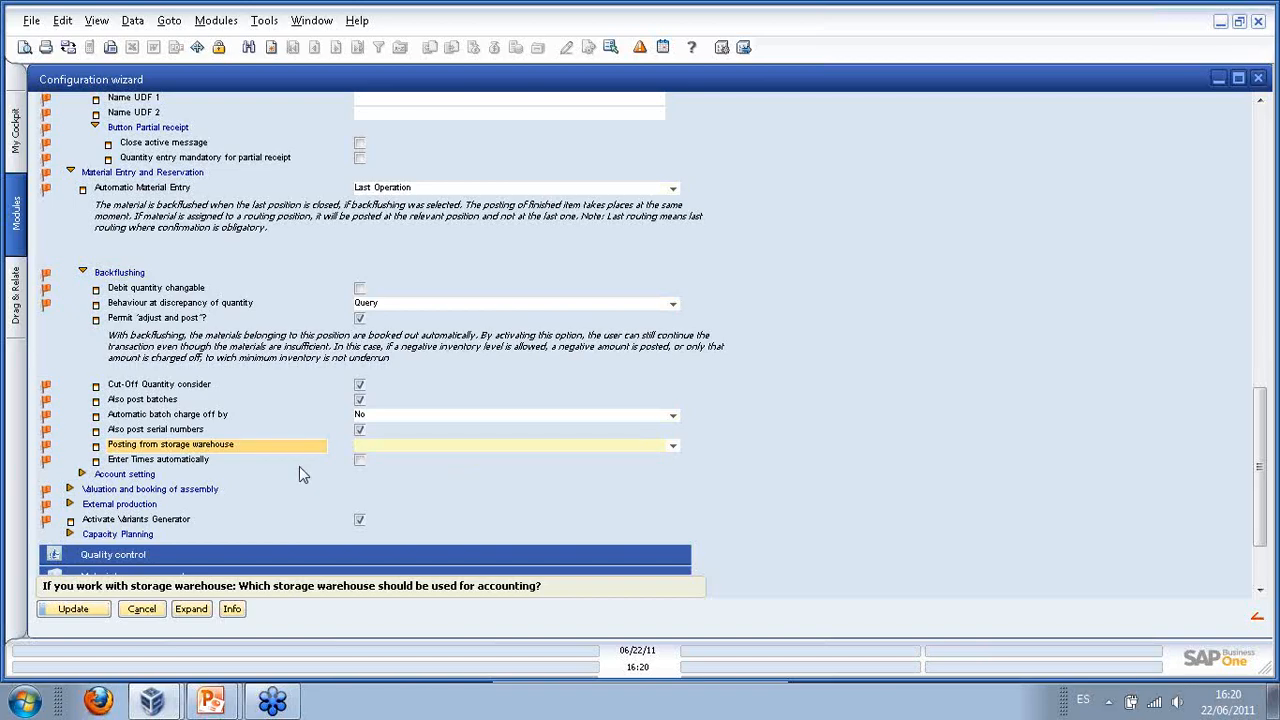
click(160, 462)
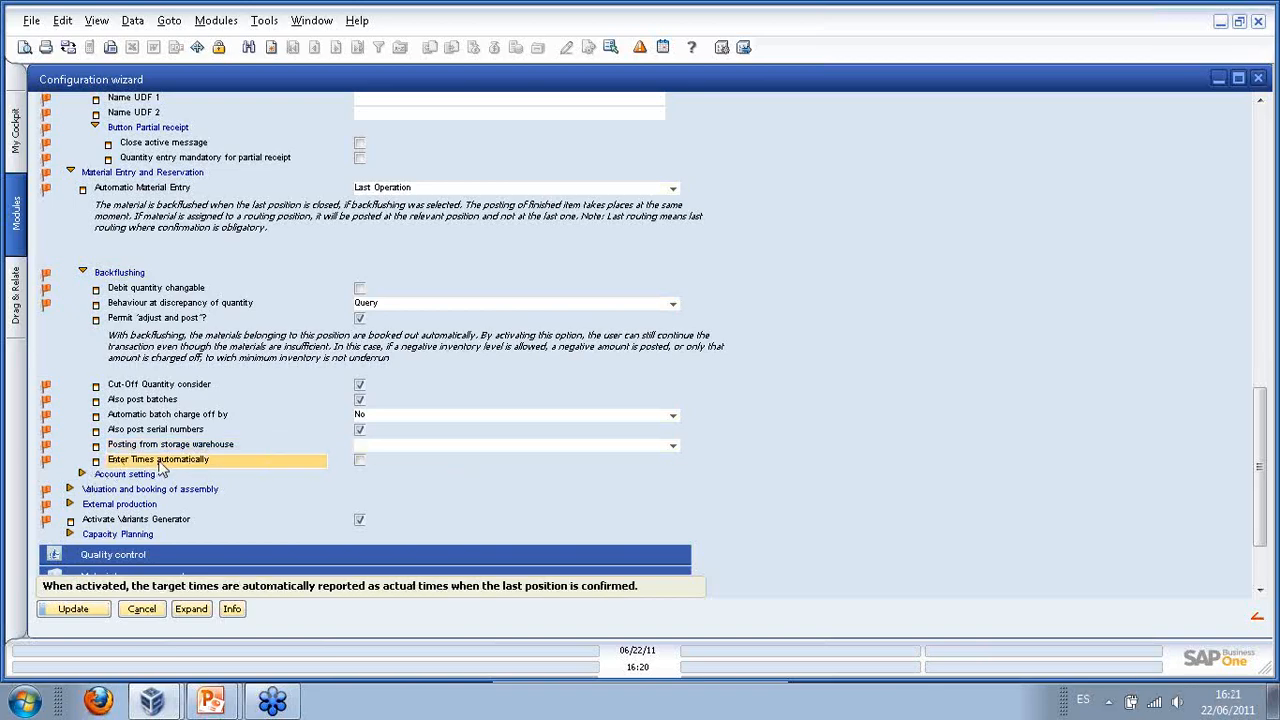
click(359, 462)
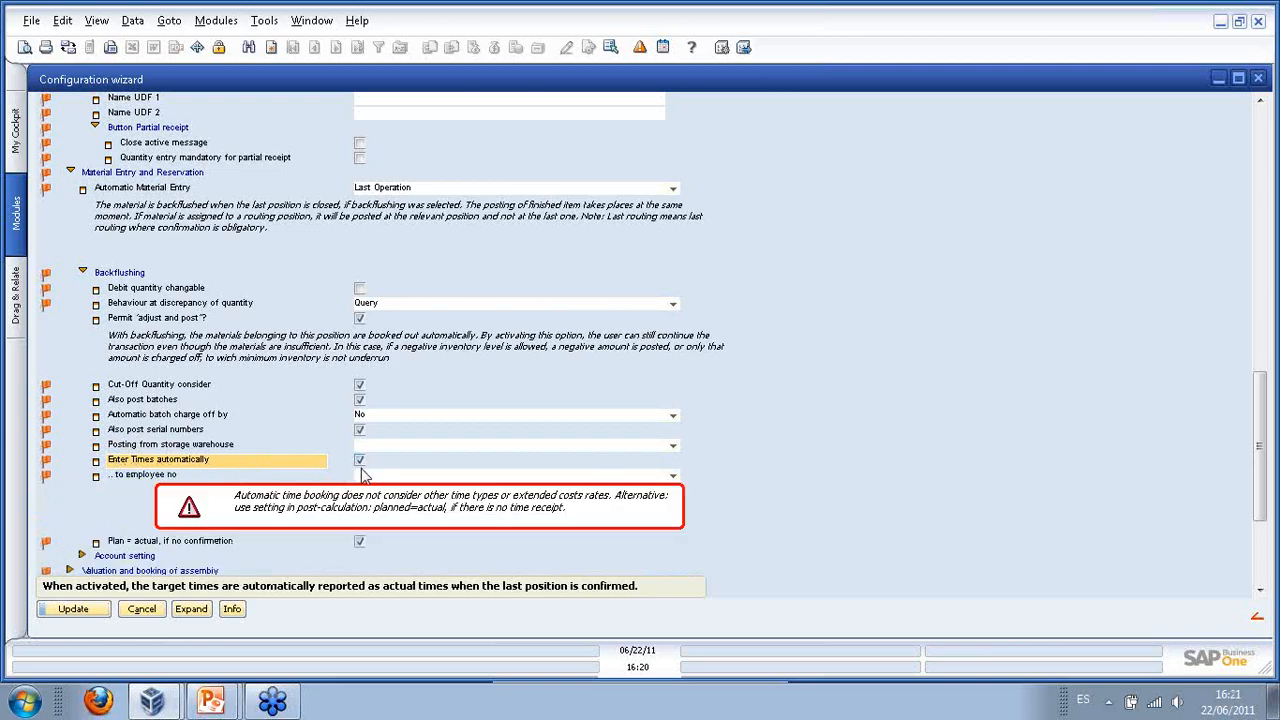
- Book automatic times to employee 3 and expand Valuation and booking of assembly
scroll(378, 470, down, 5)
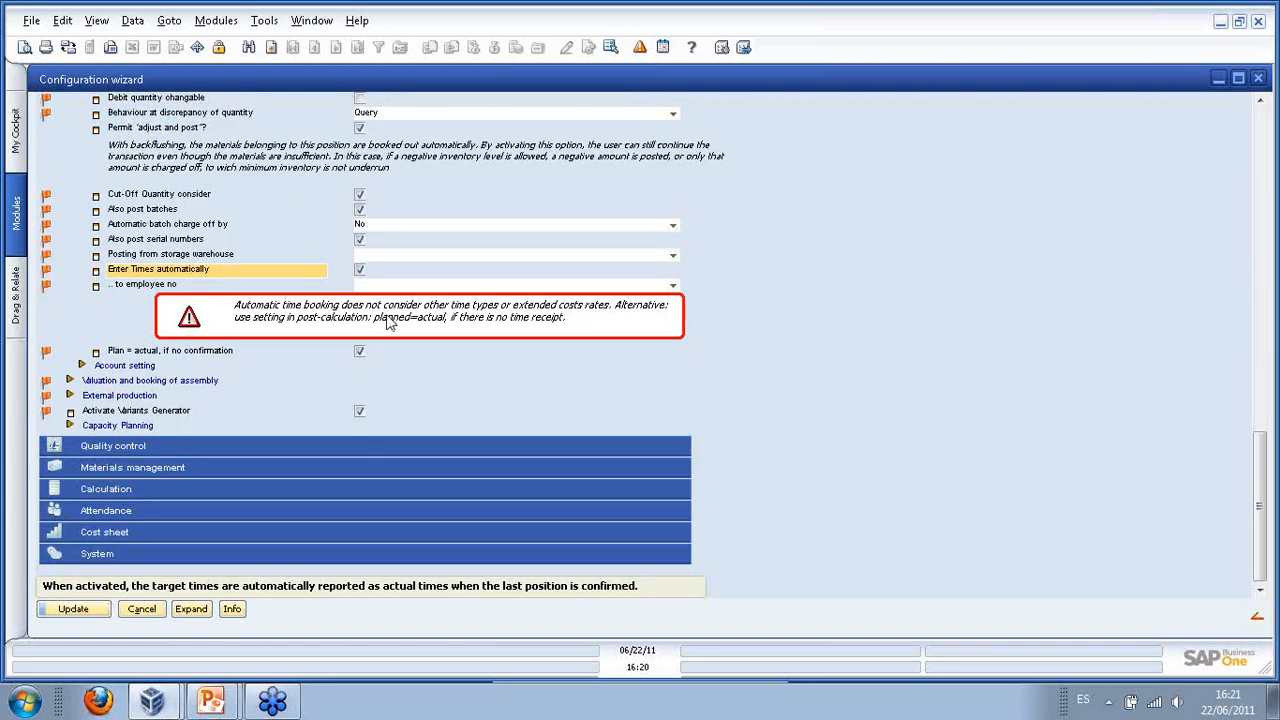
click(678, 290)
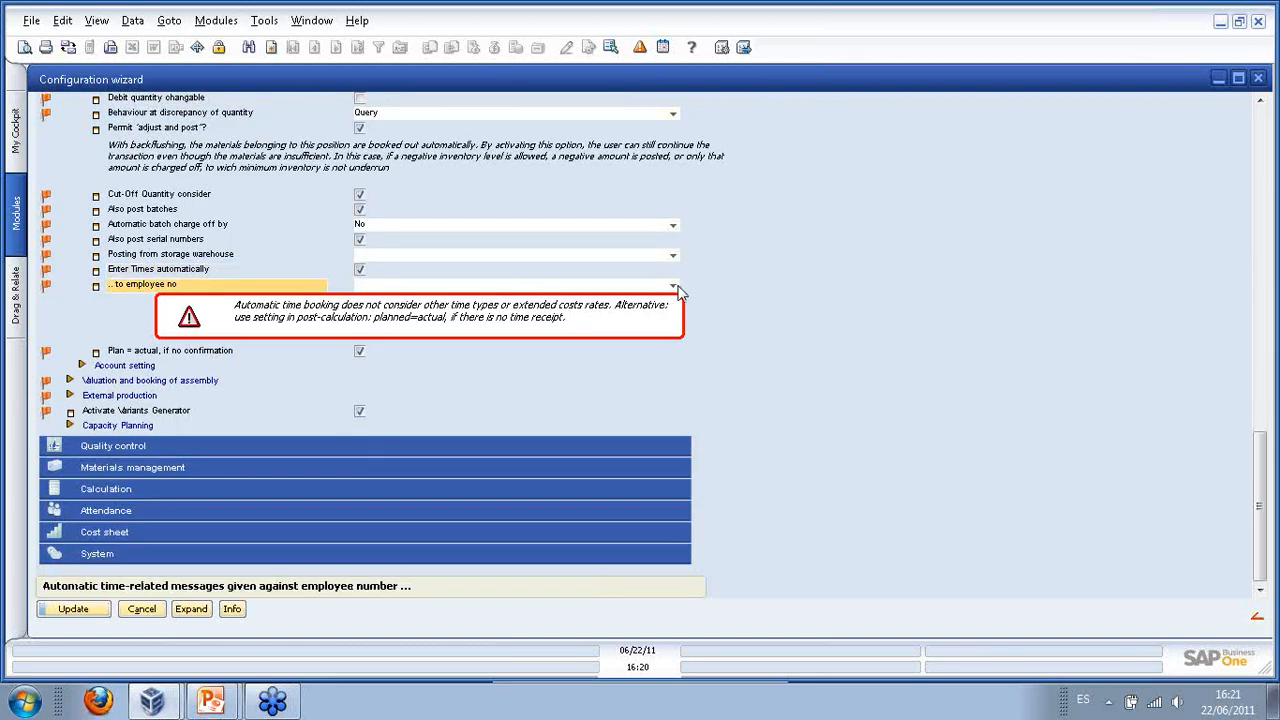
click(674, 287)
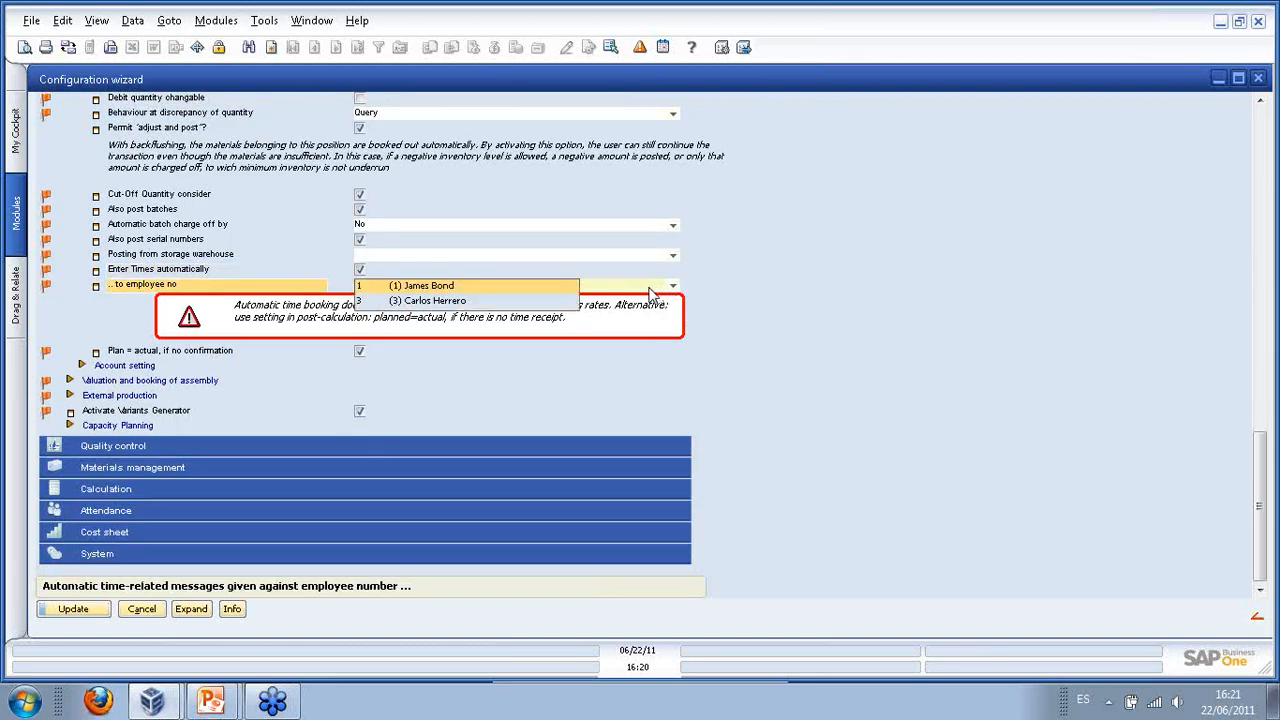
click(437, 300)
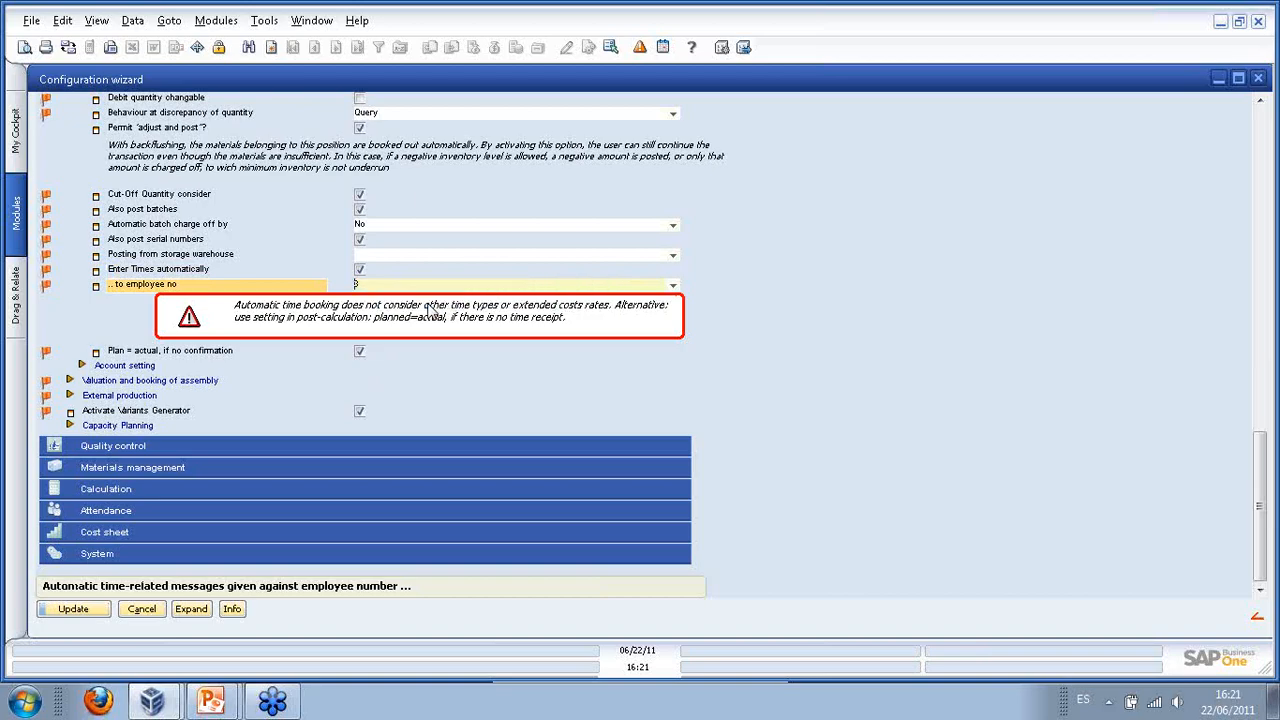
click(70, 381)
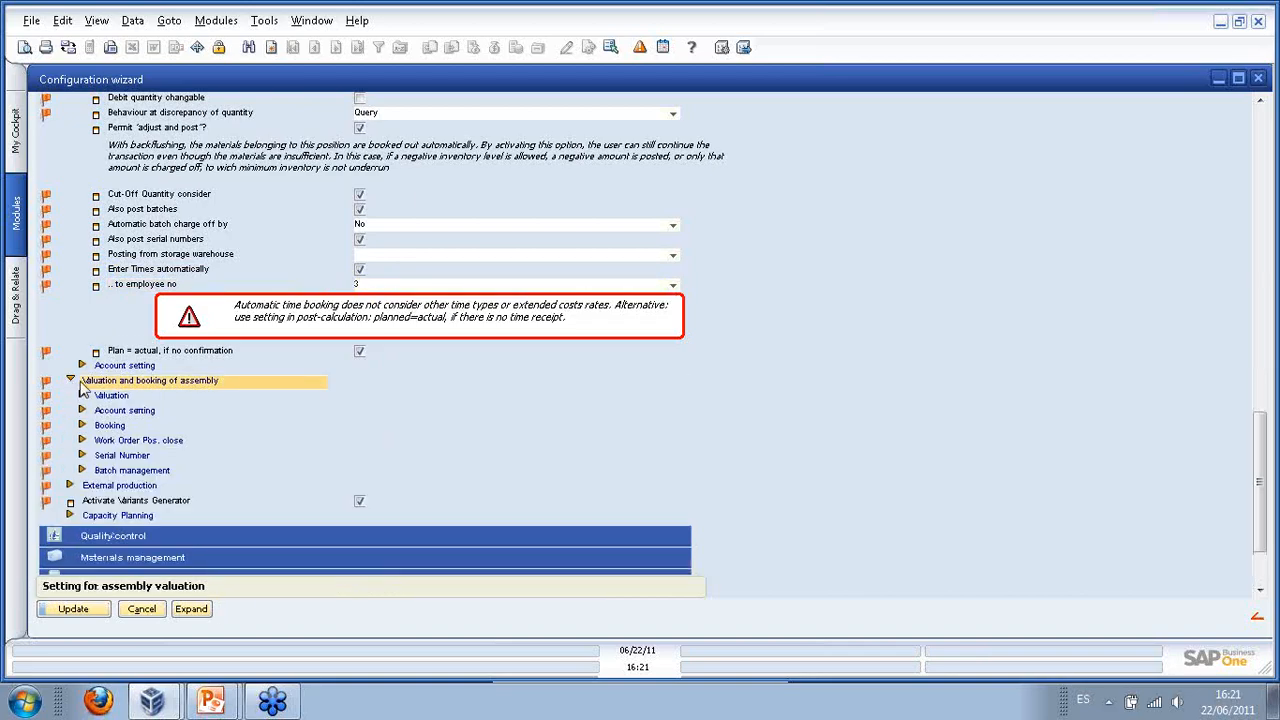
- Expand Valuation, keep Calculation price for in-house production pricing, and drag the wizard aside
click(84, 398)
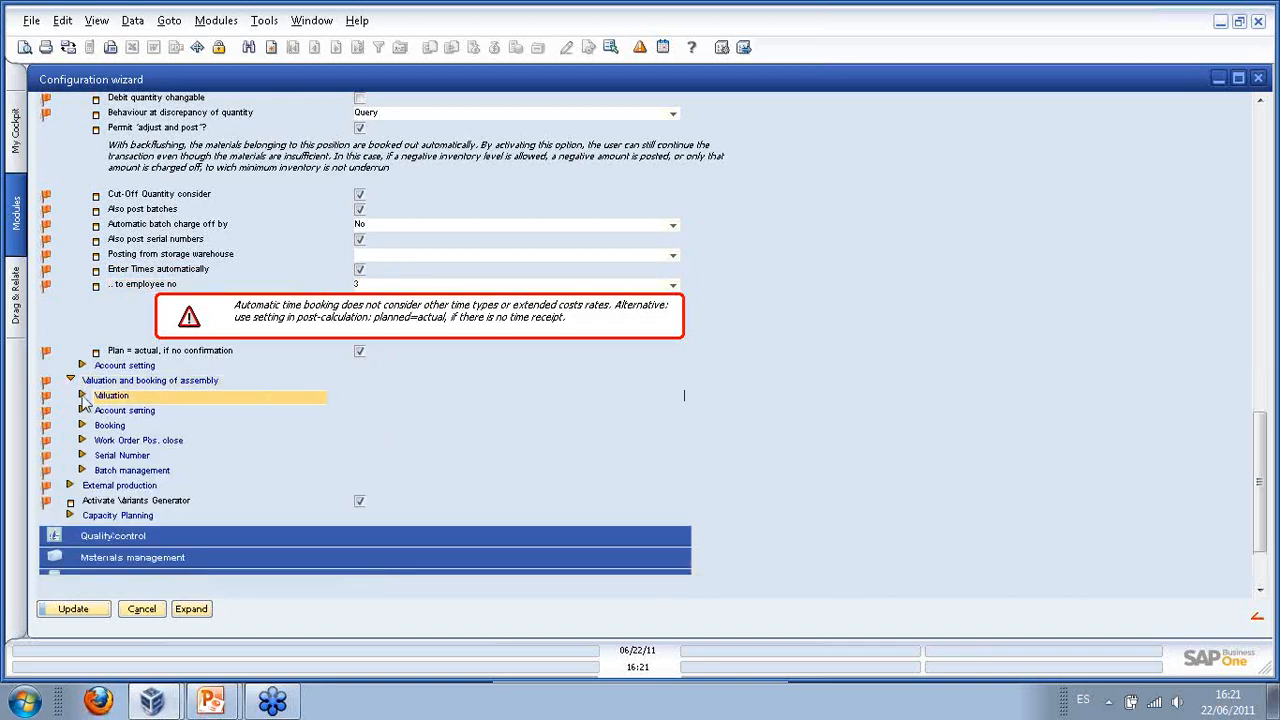
click(83, 396)
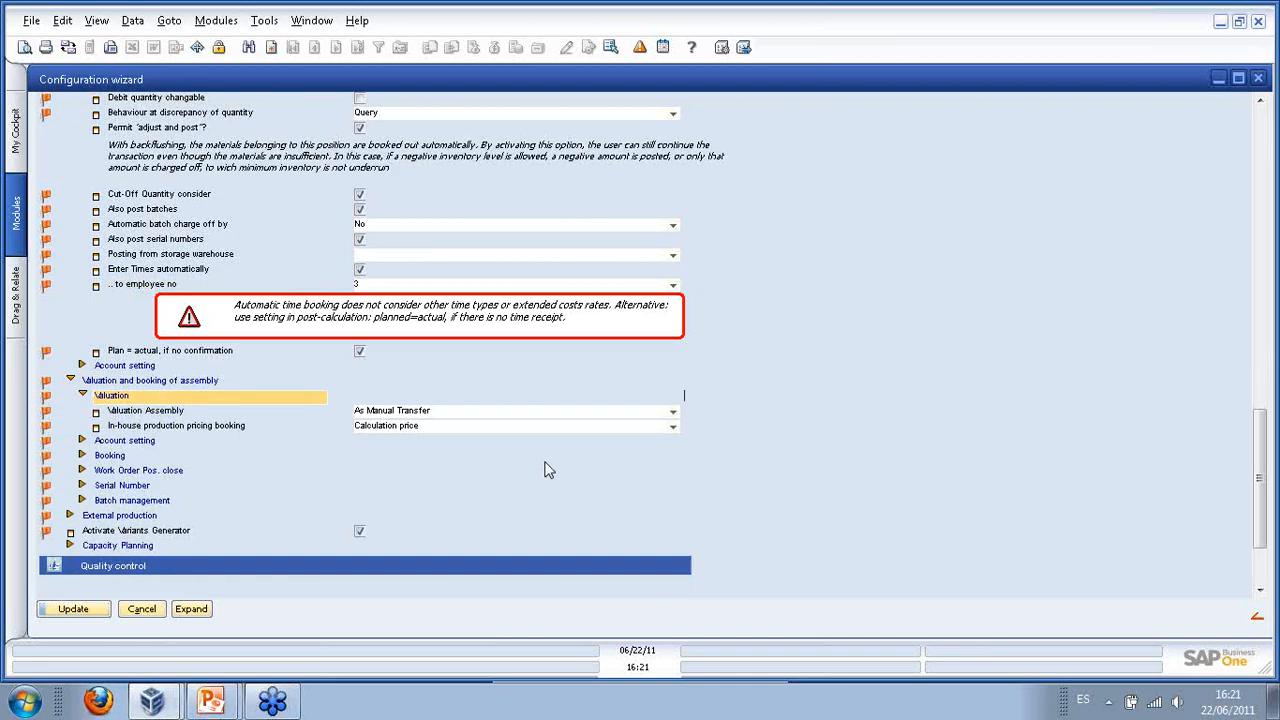
click(672, 426)
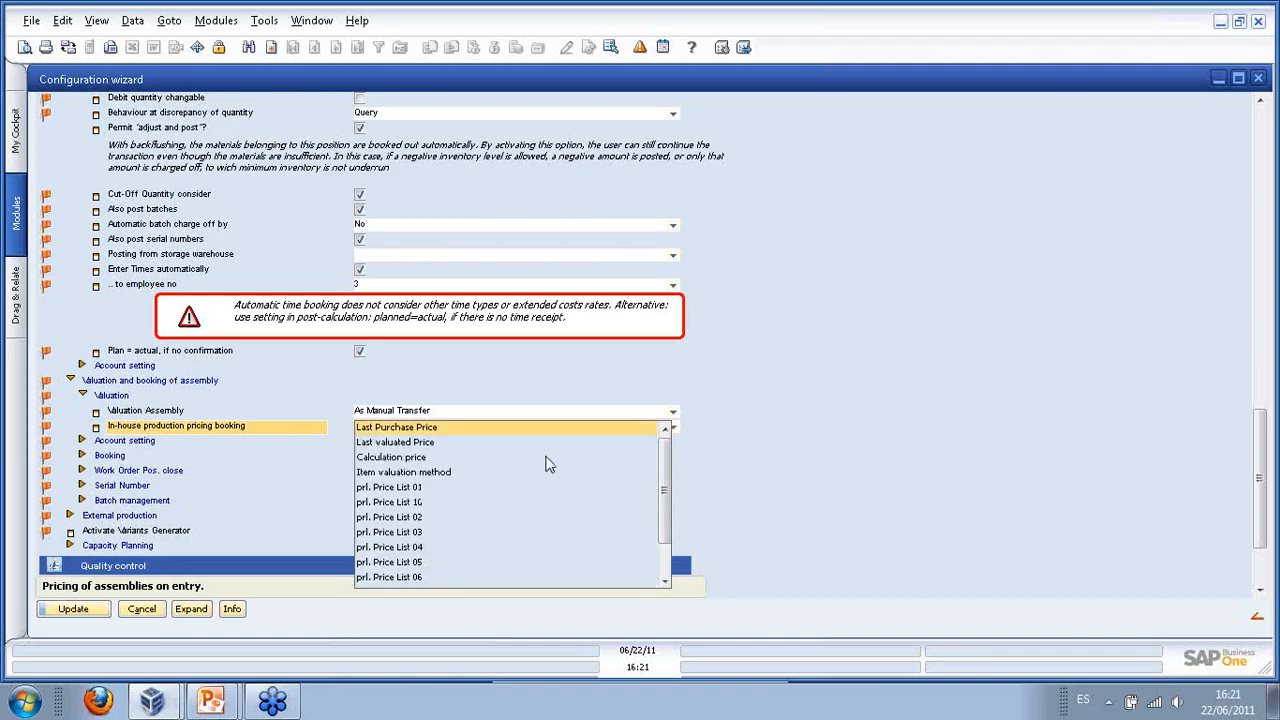
click(470, 457)
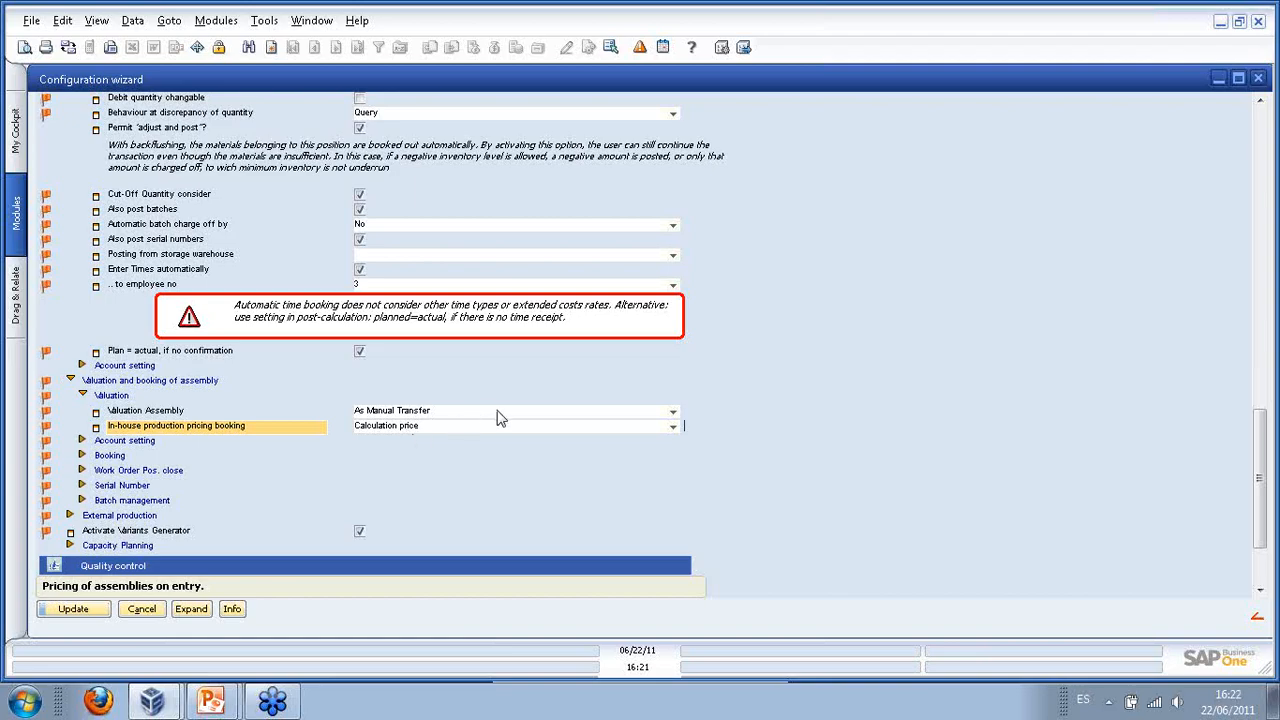
drag(430, 79, 861, 95)
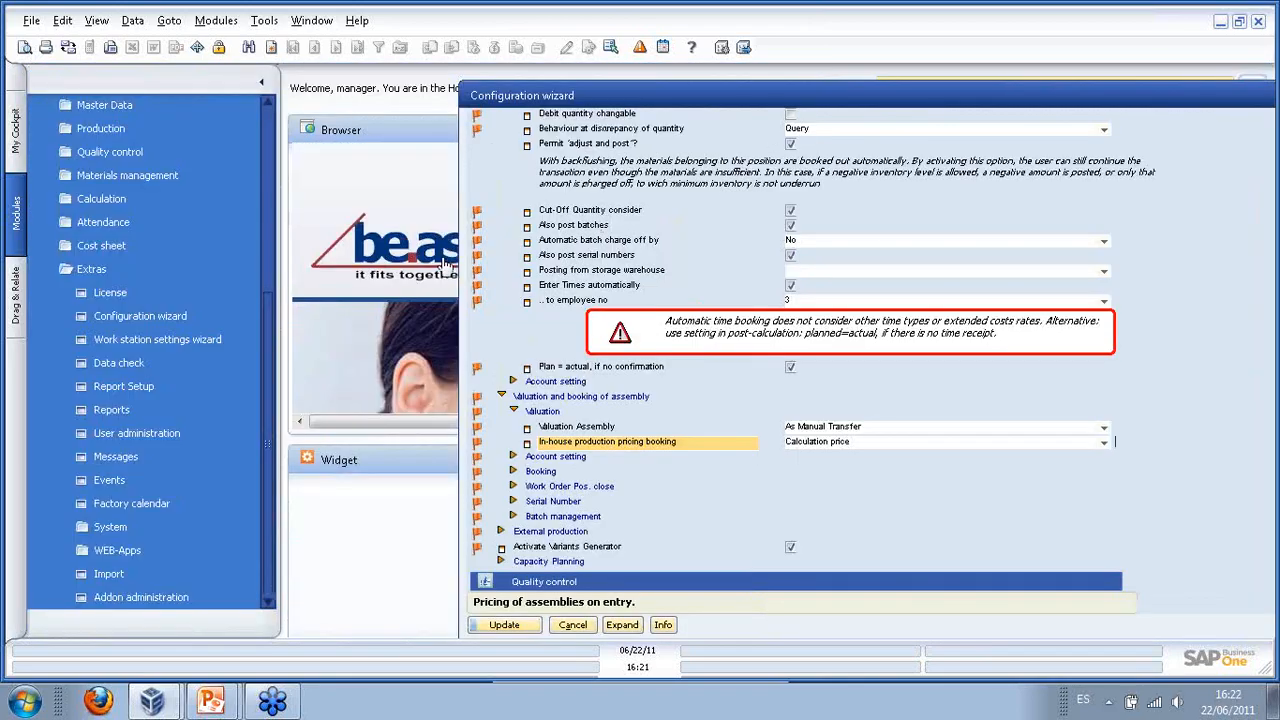
click(120, 273)
click(150, 415)
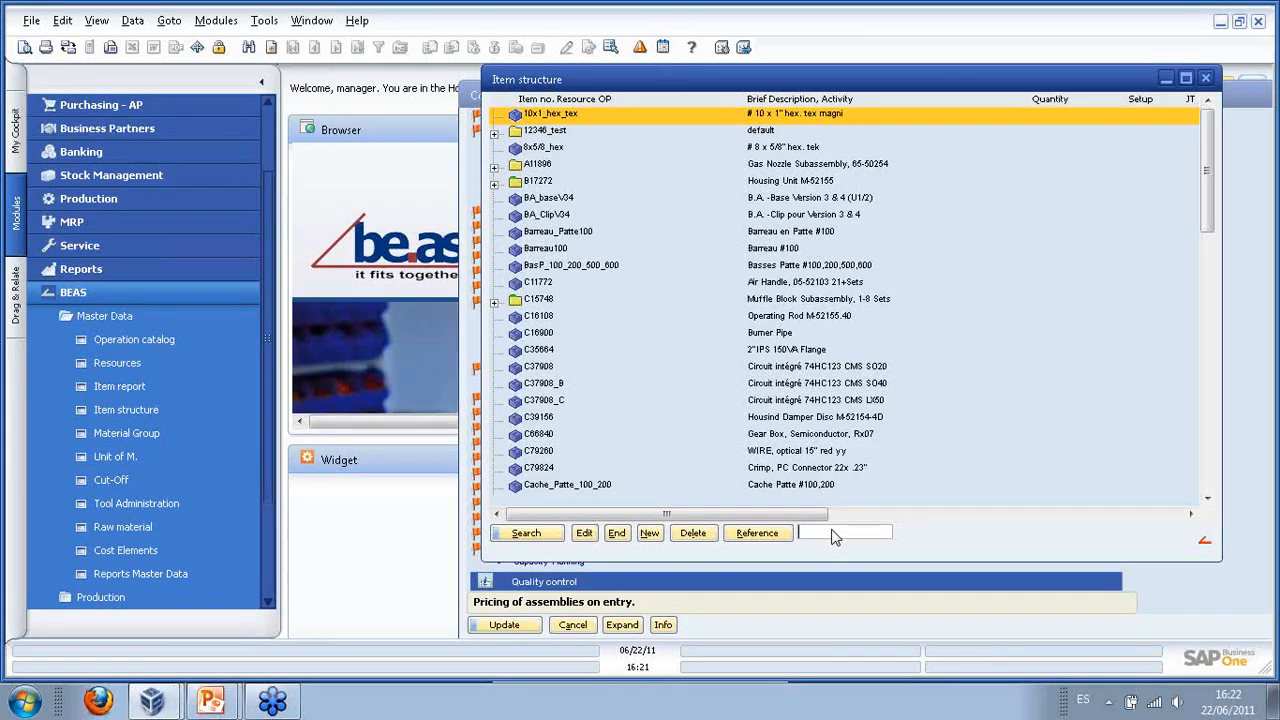
click(584, 182)
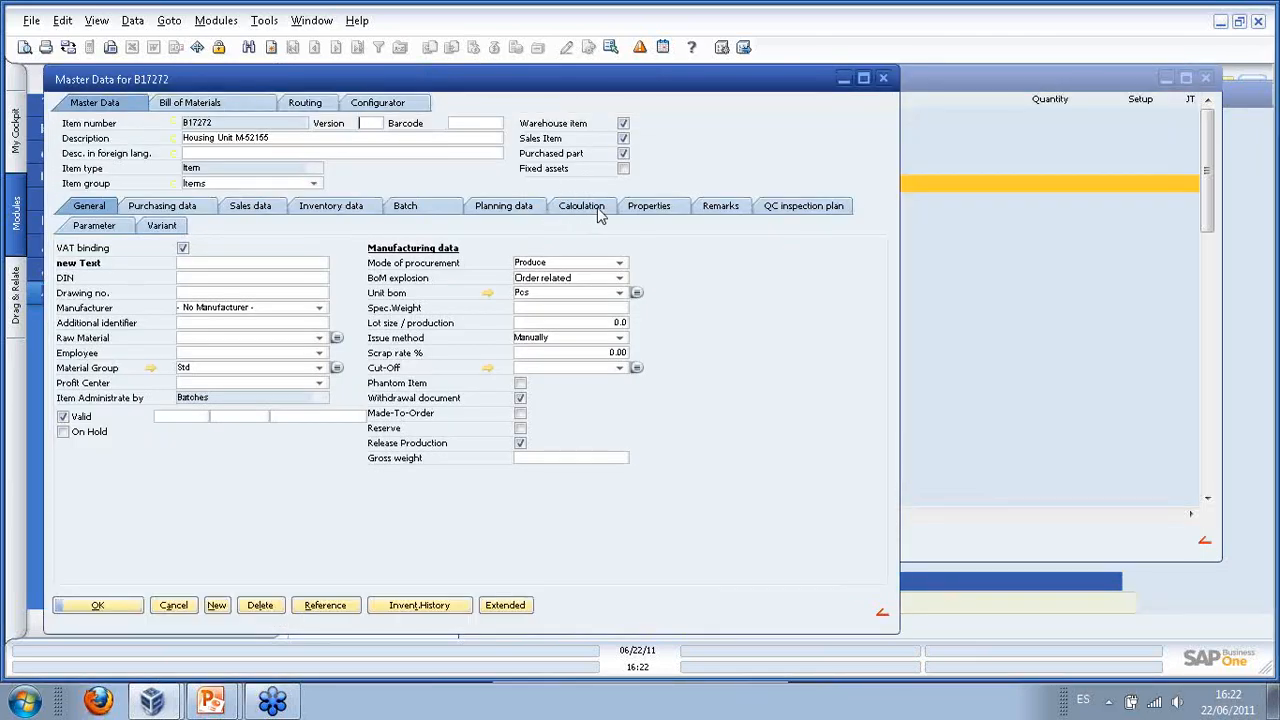
click(597, 211)
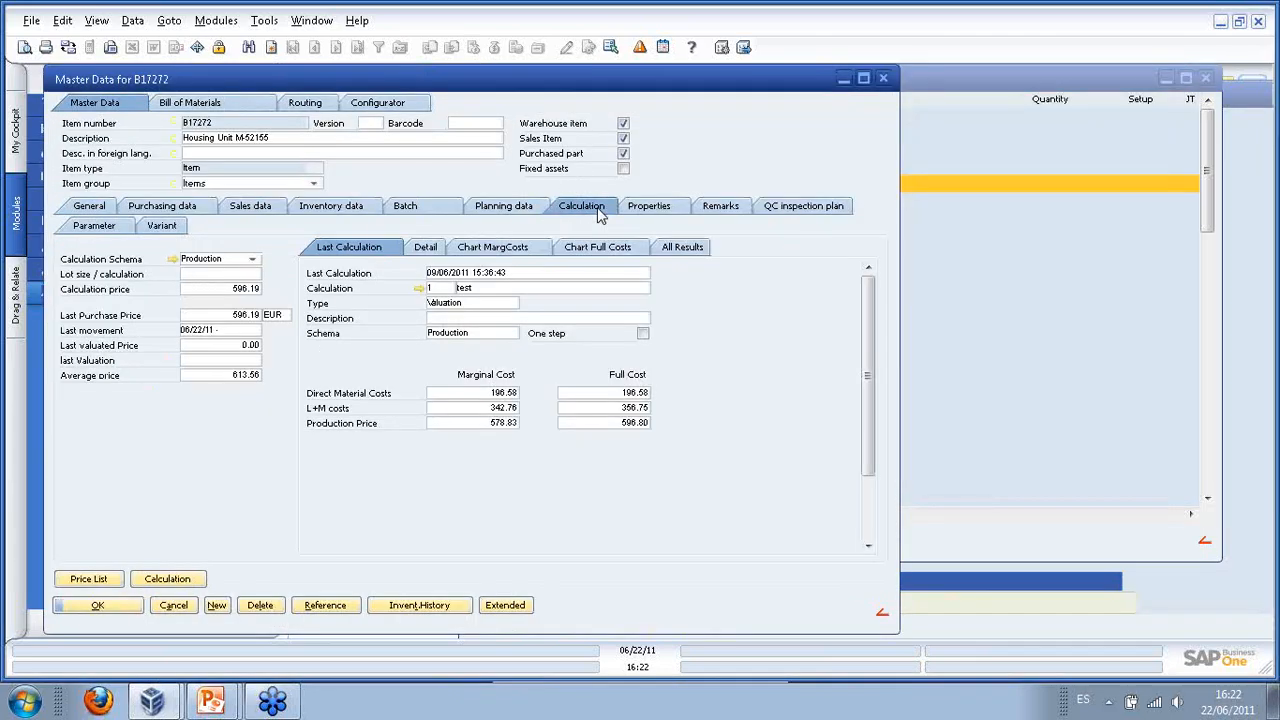
double_click(258, 289)
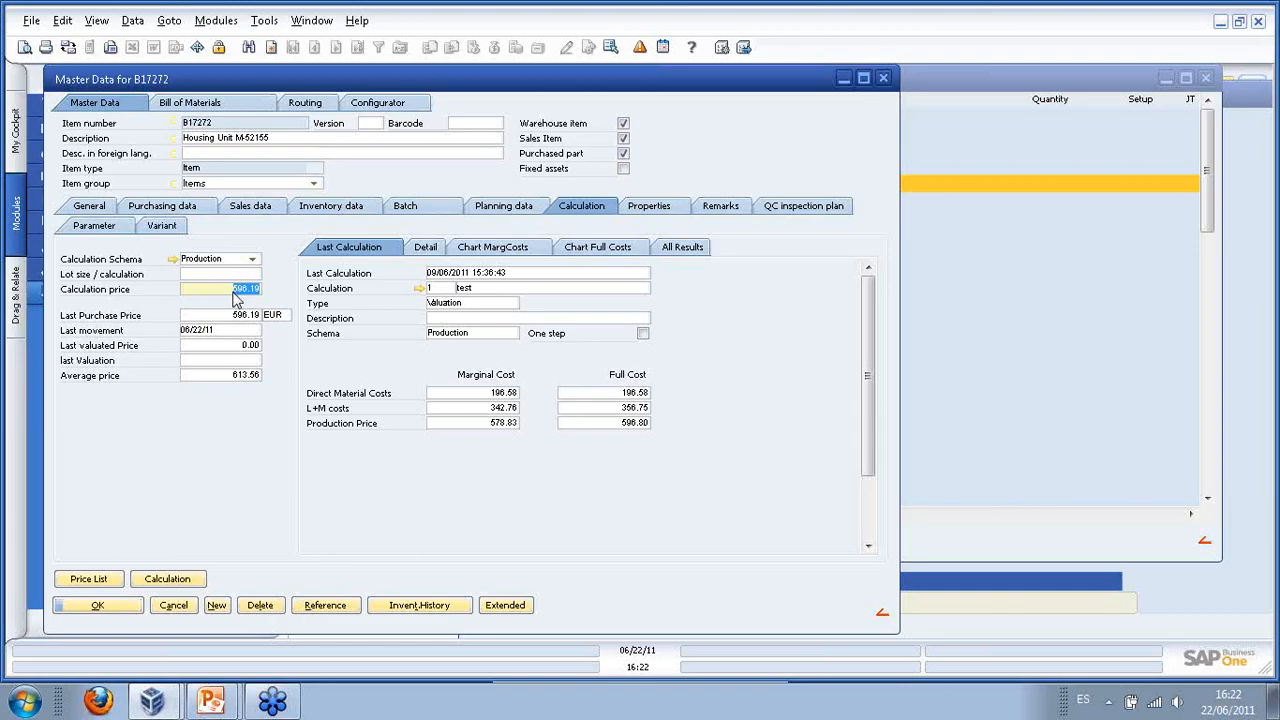
click(1049, 75)
click(883, 79)
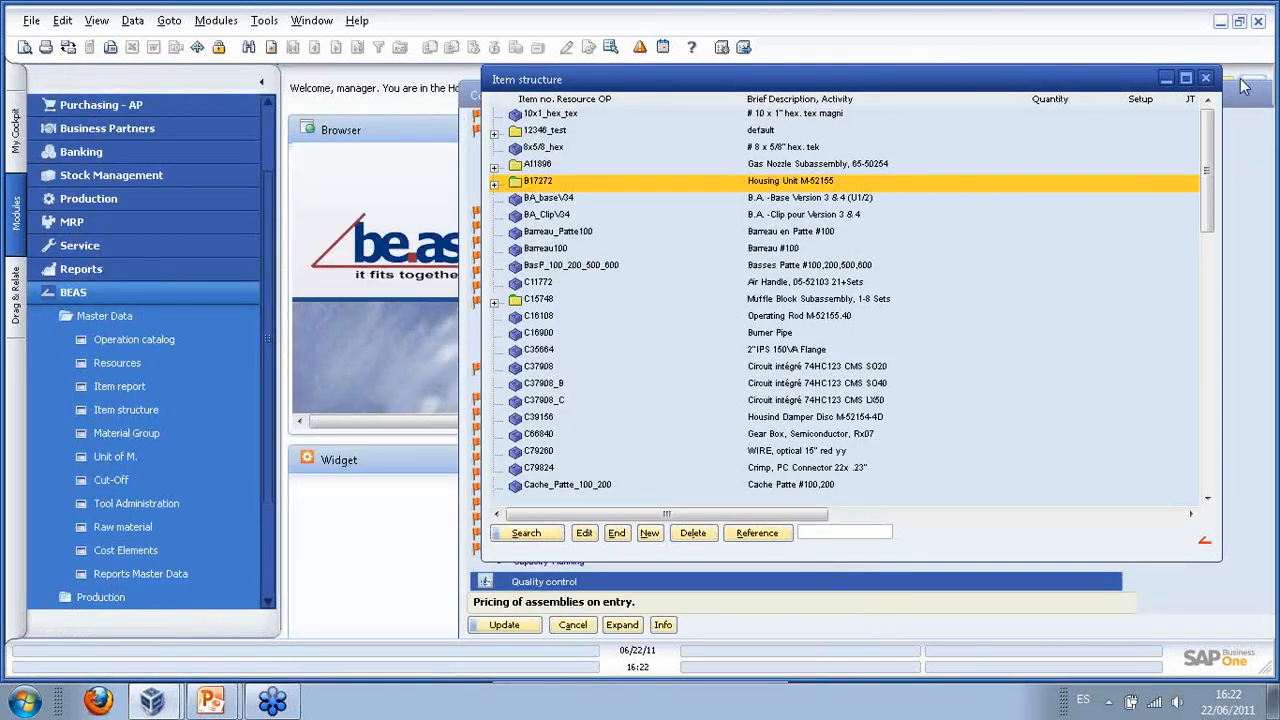
click(1205, 78)
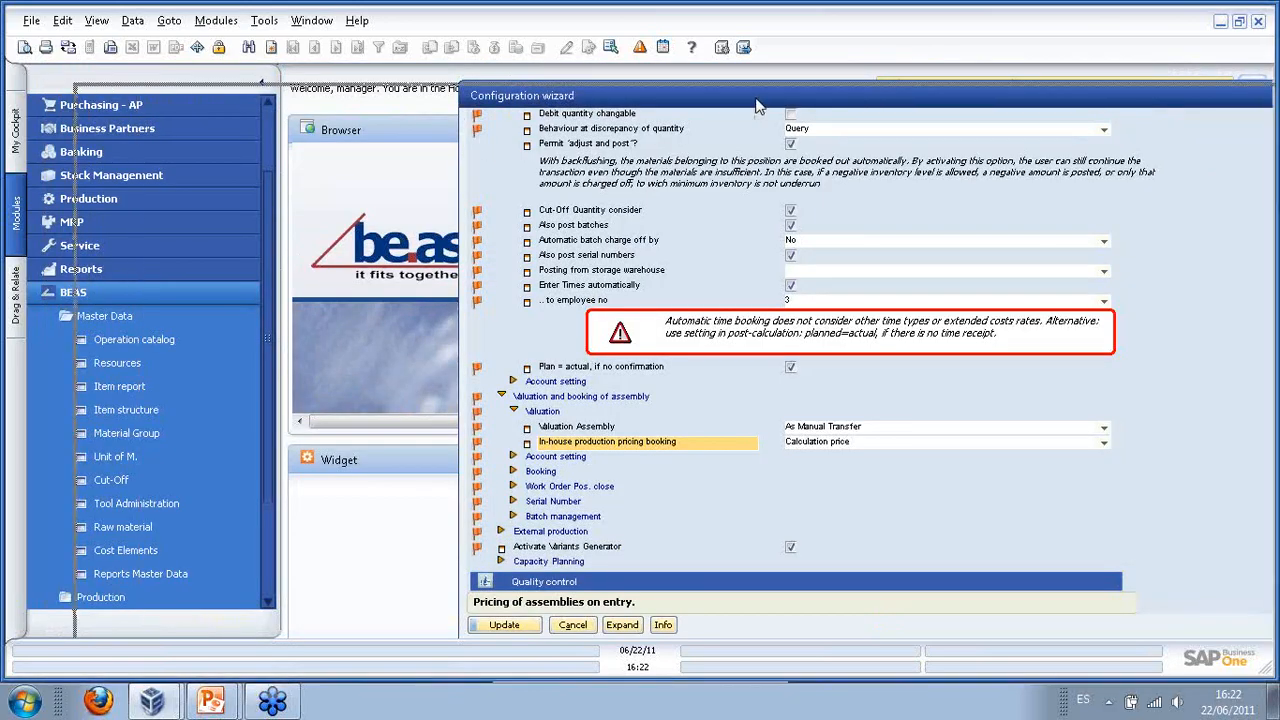
- Maximize the wizard and keep assembly valuation As Manual Transfer
double_click(1158, 96)
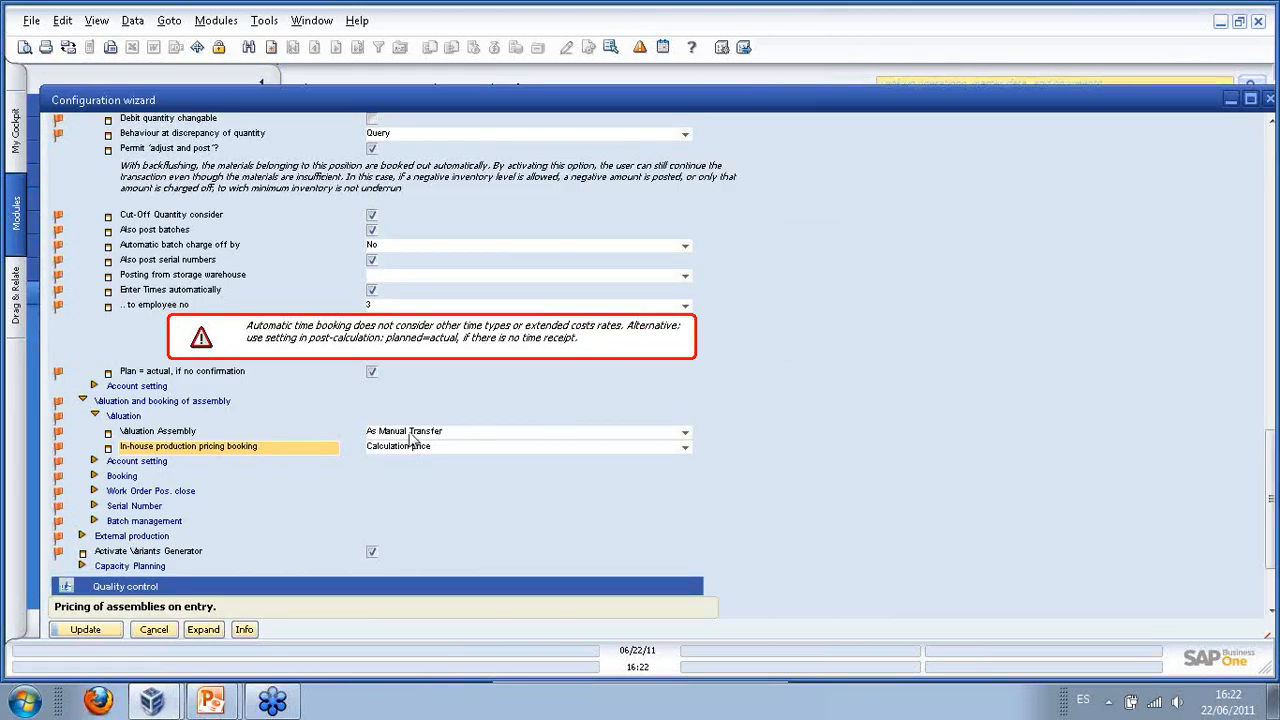
click(684, 433)
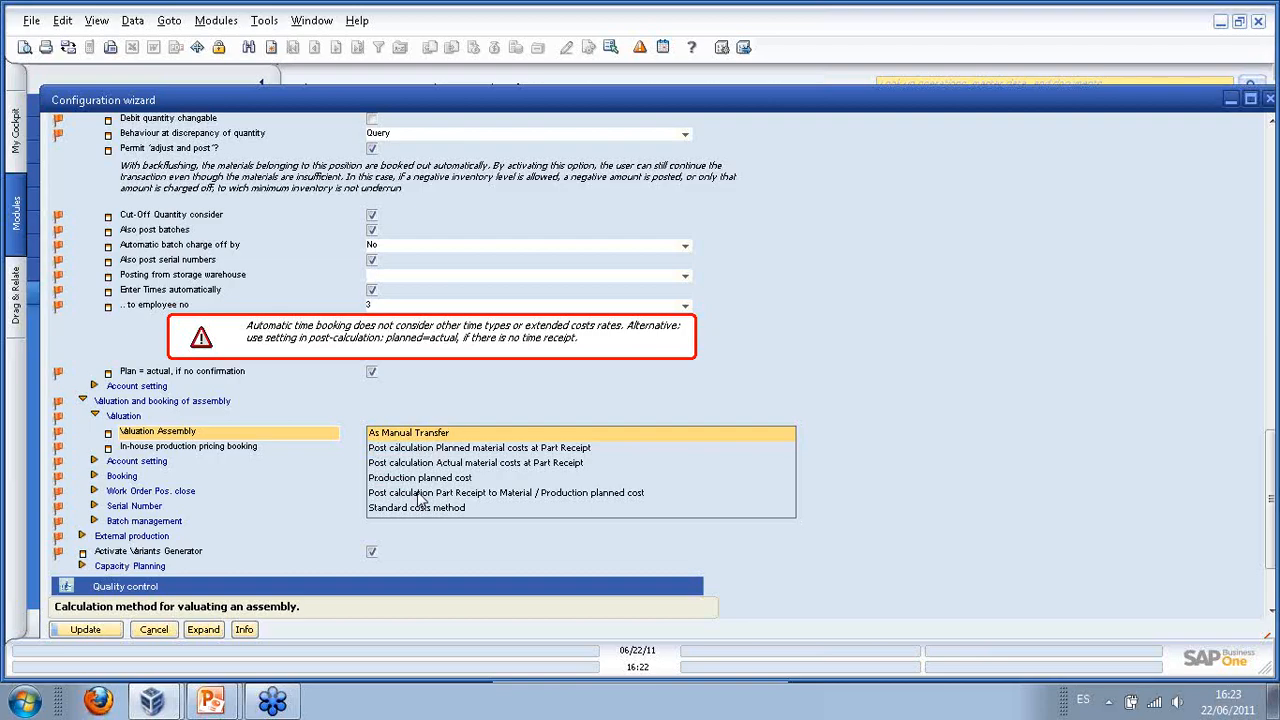
click(790, 405)
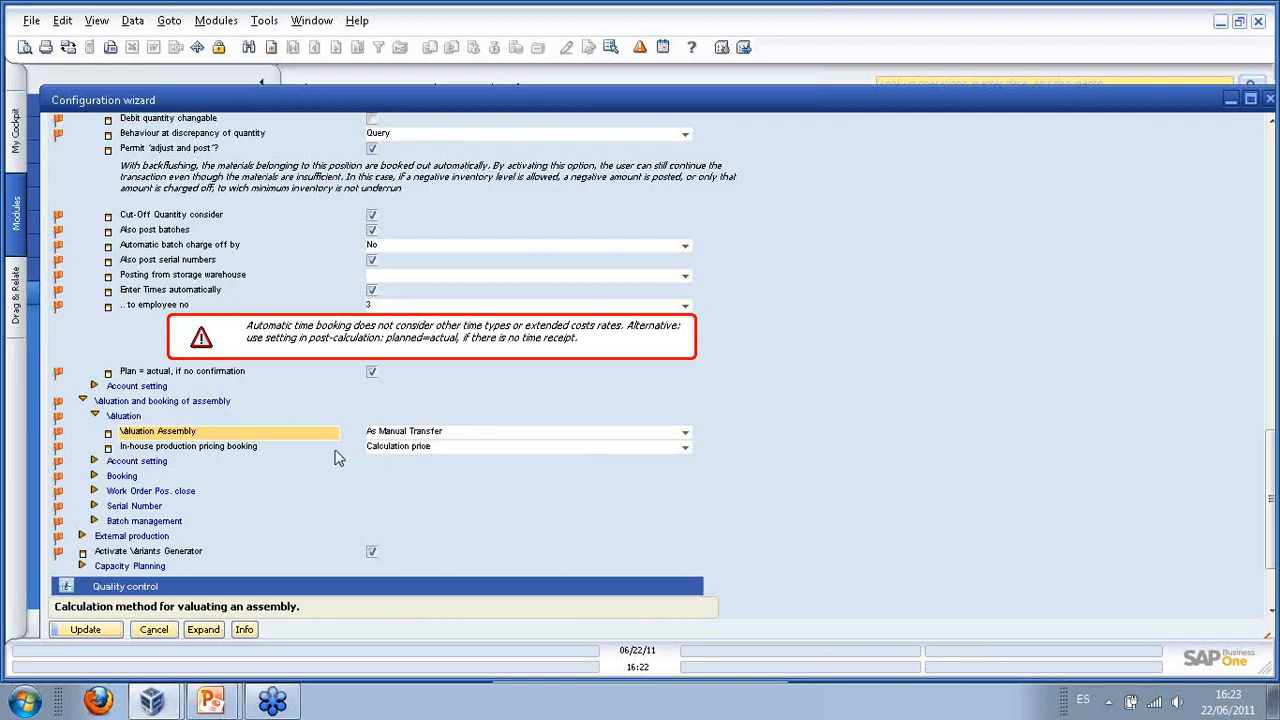
- Expand the assembly Account setting to review the Components-WIP-Account options
click(93, 462)
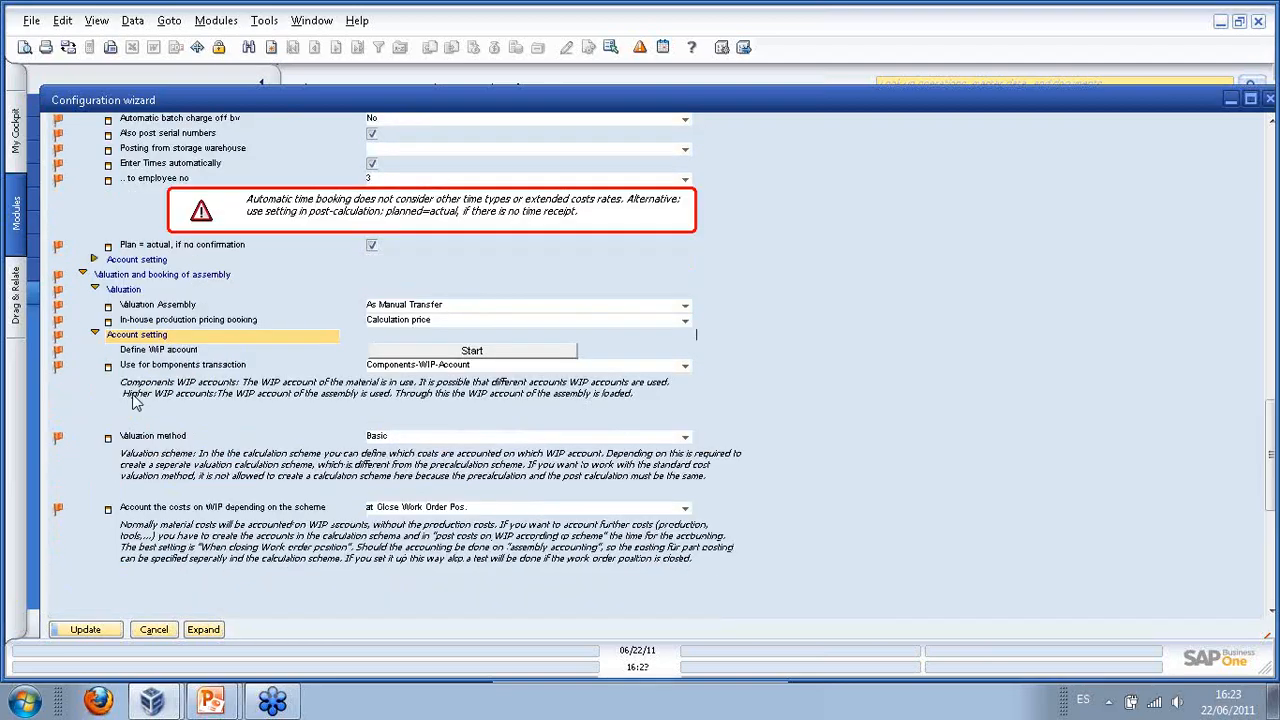
scroll(343, 380, down, 1)
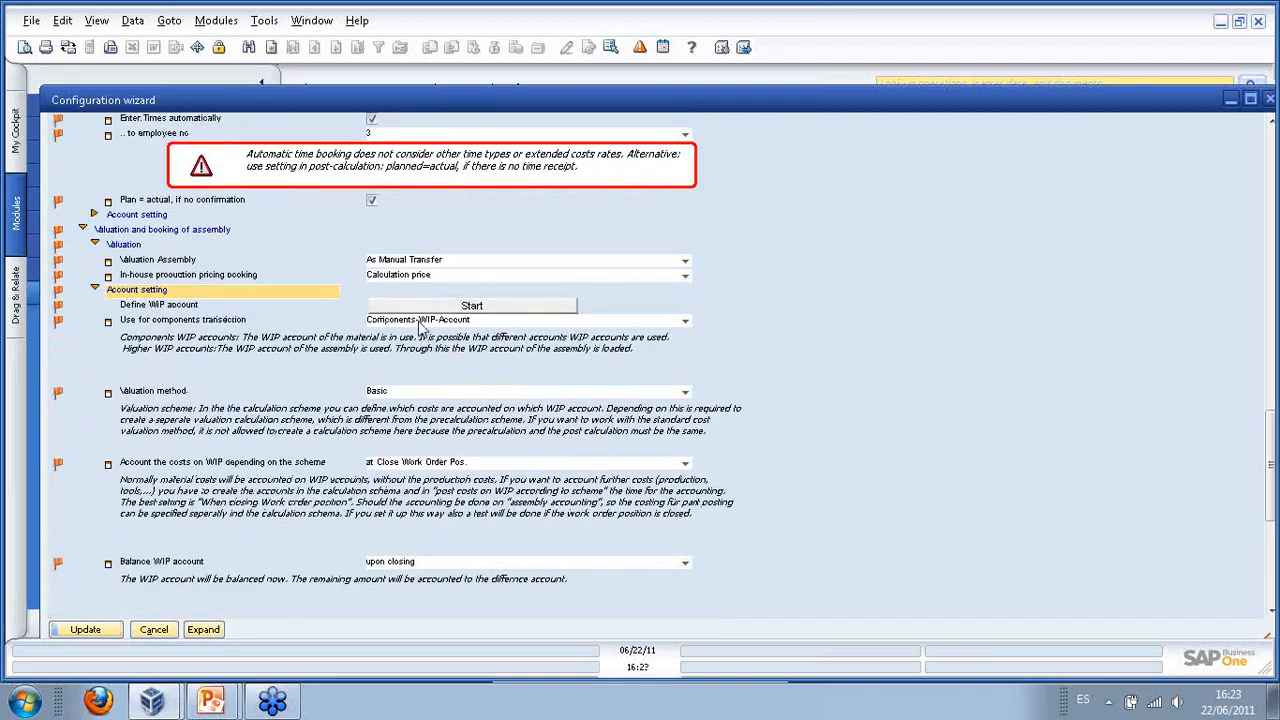
scroll(527, 352, down, 2)
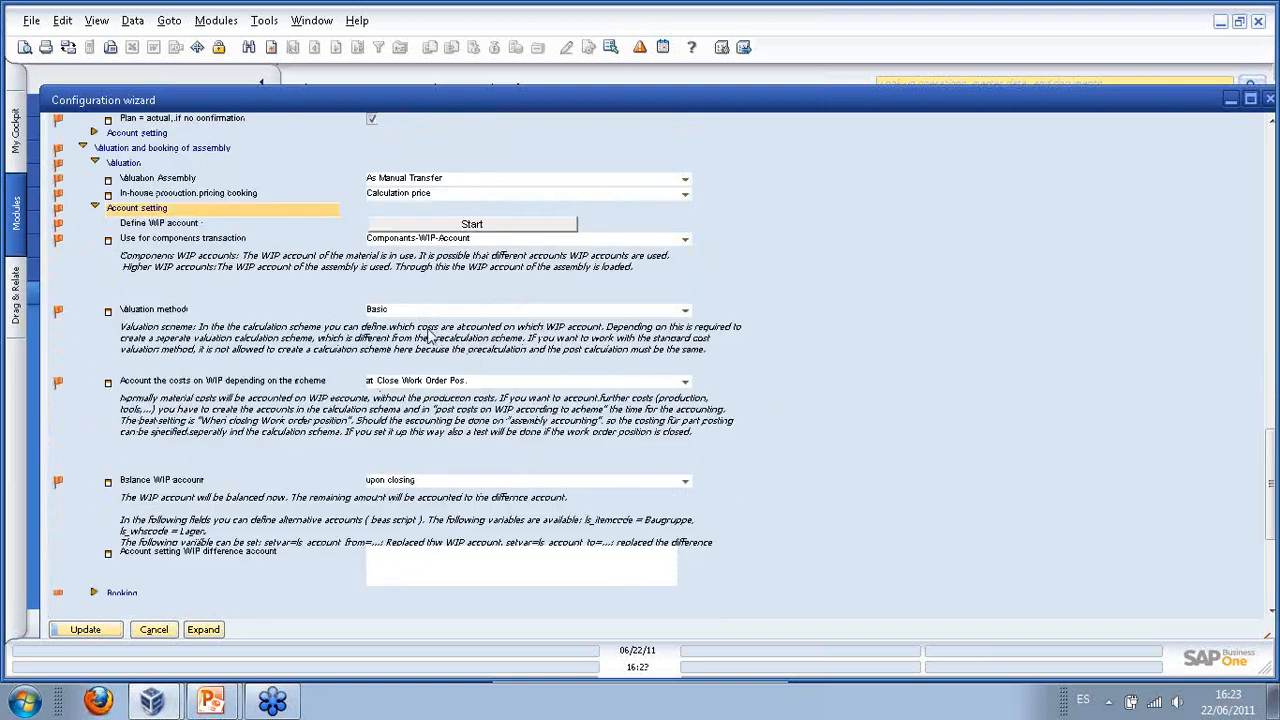
scroll(415, 330, down, 1)
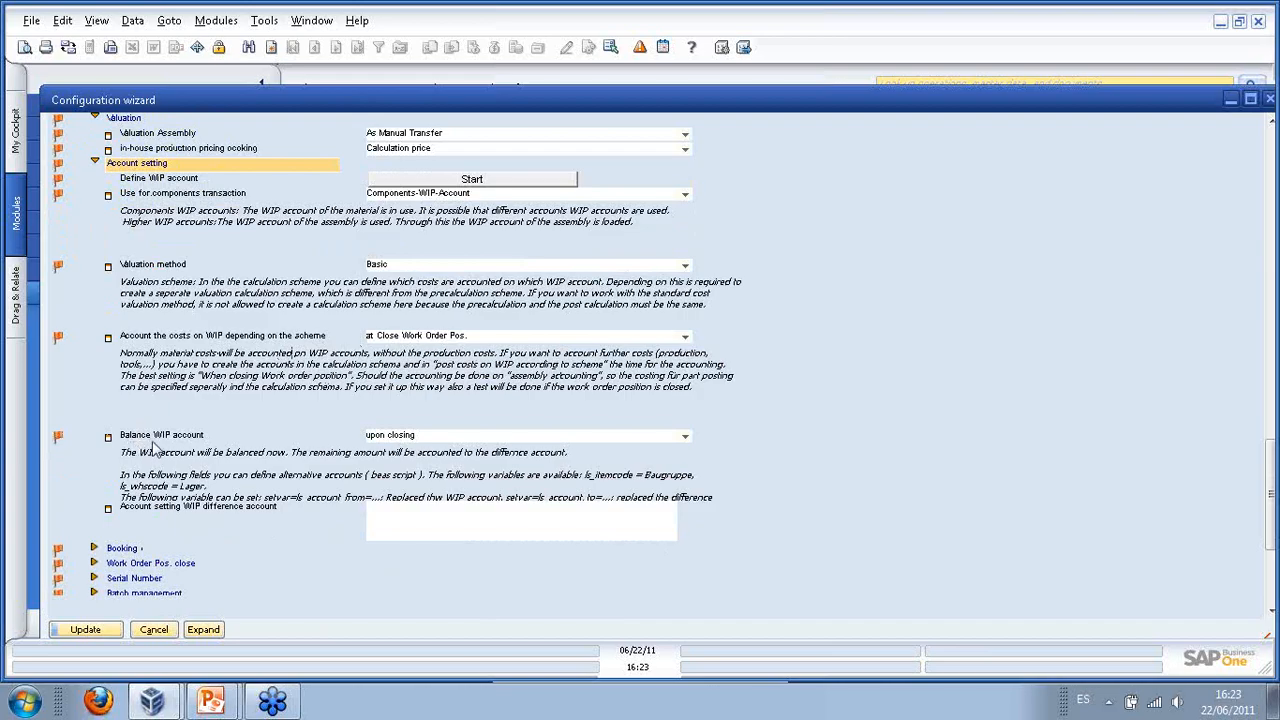
scroll(425, 440, down, 2)
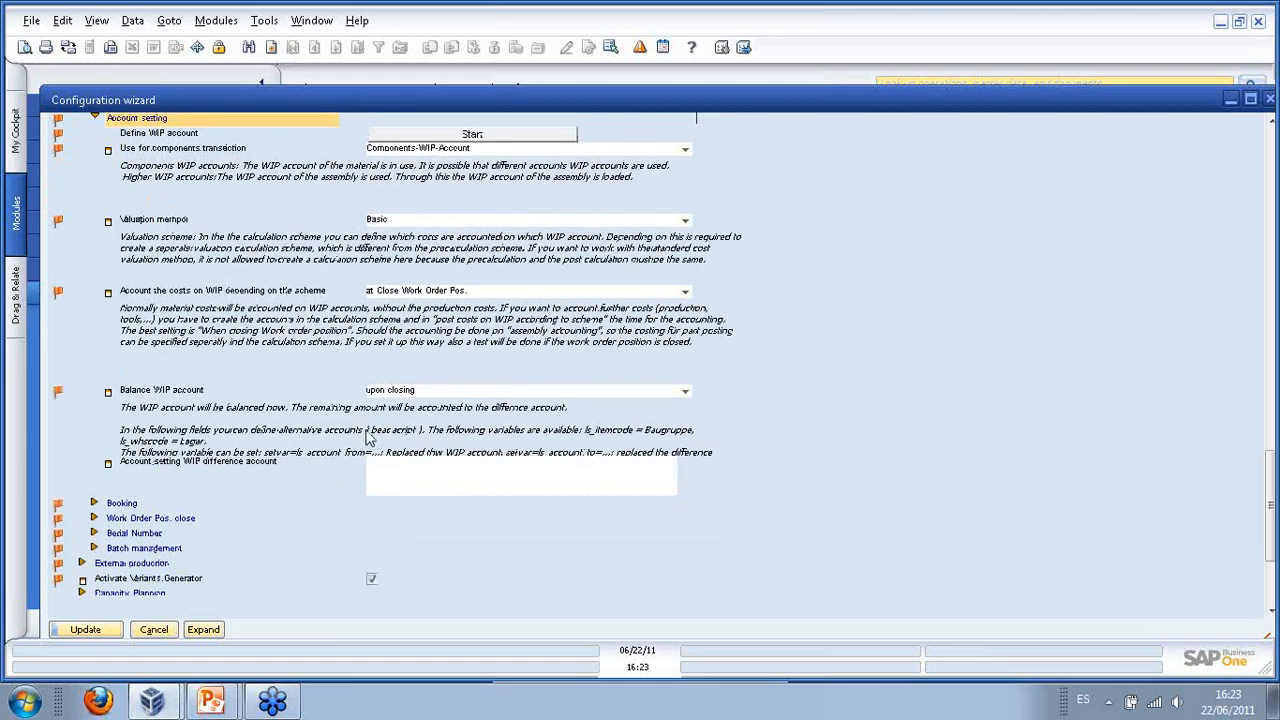
click(94, 458)
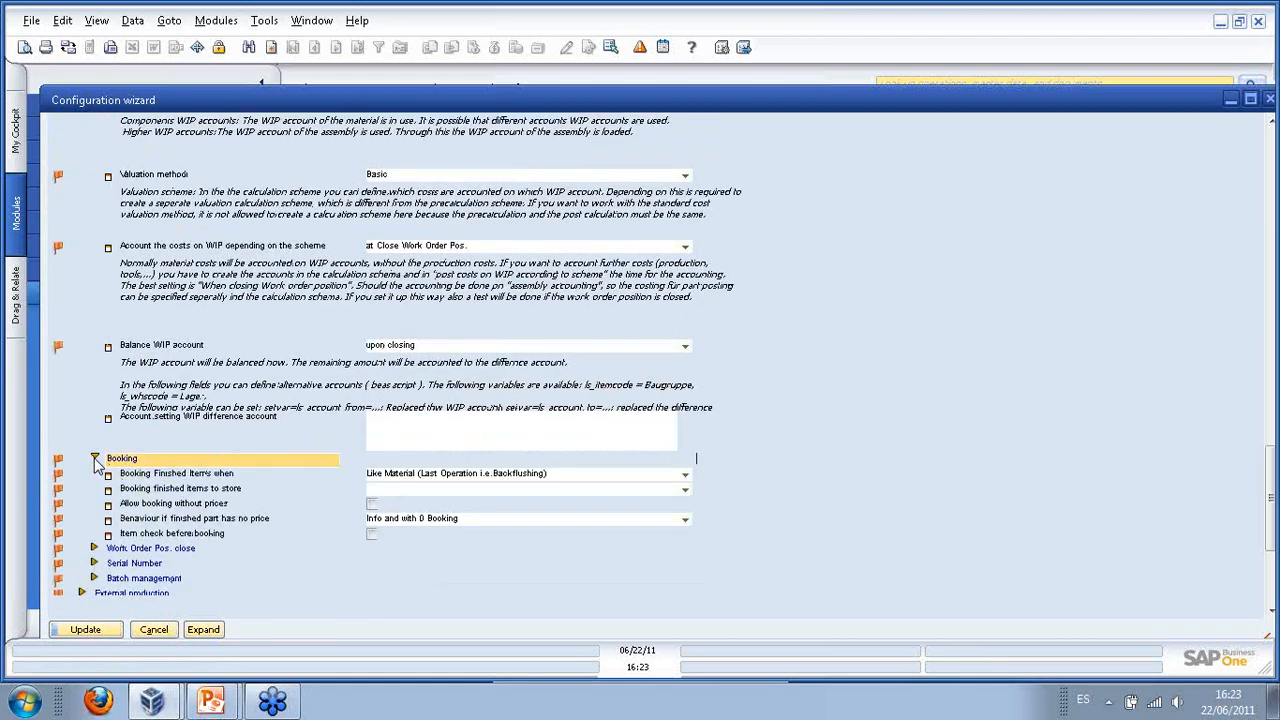
click(163, 478)
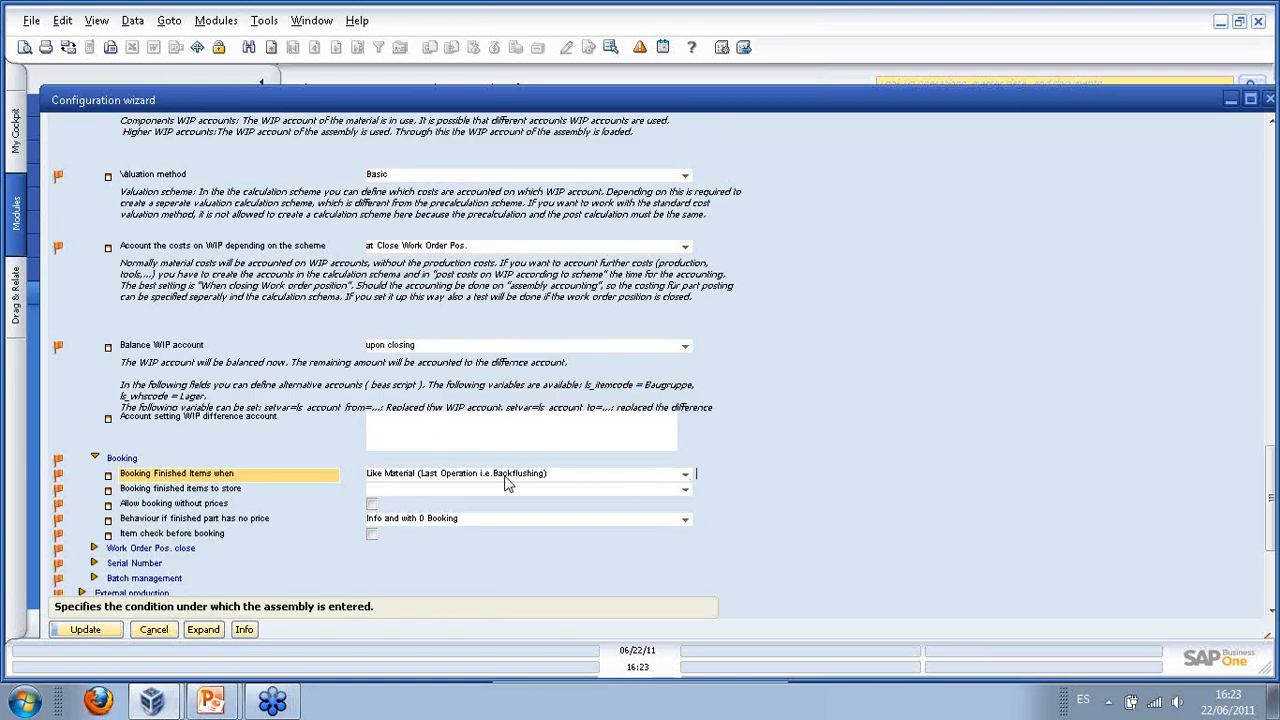
click(685, 479)
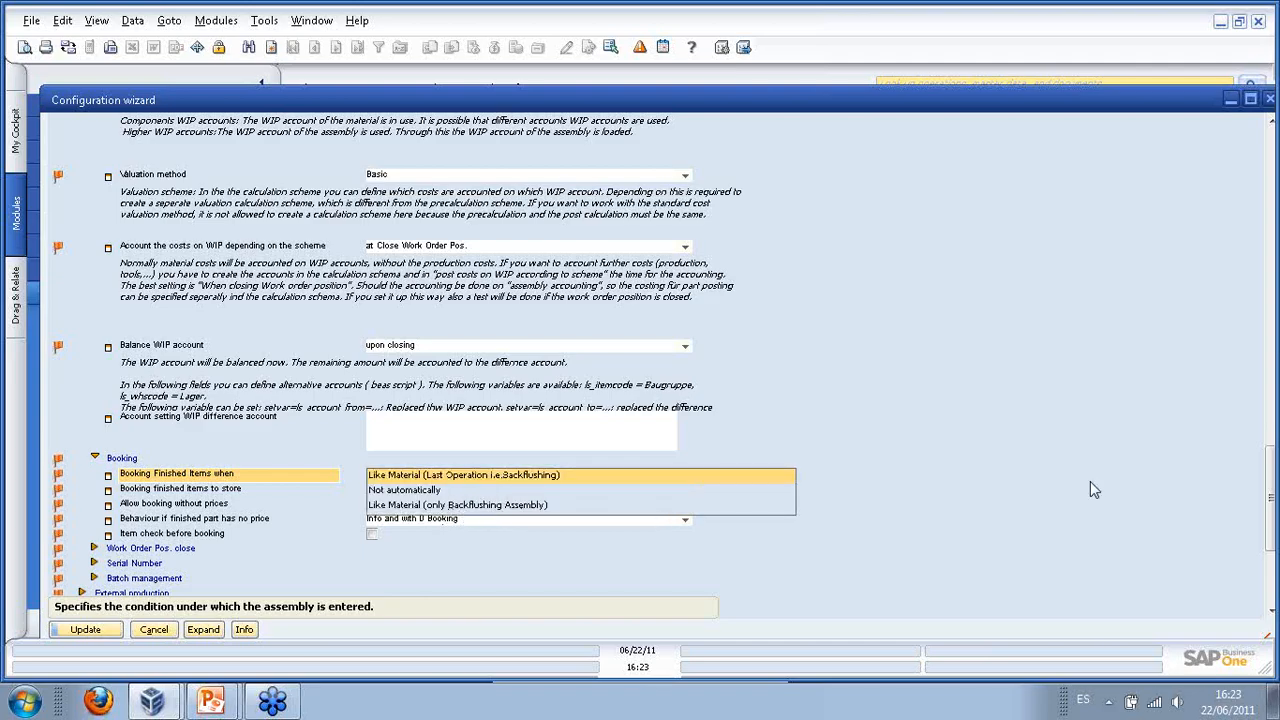
click(999, 481)
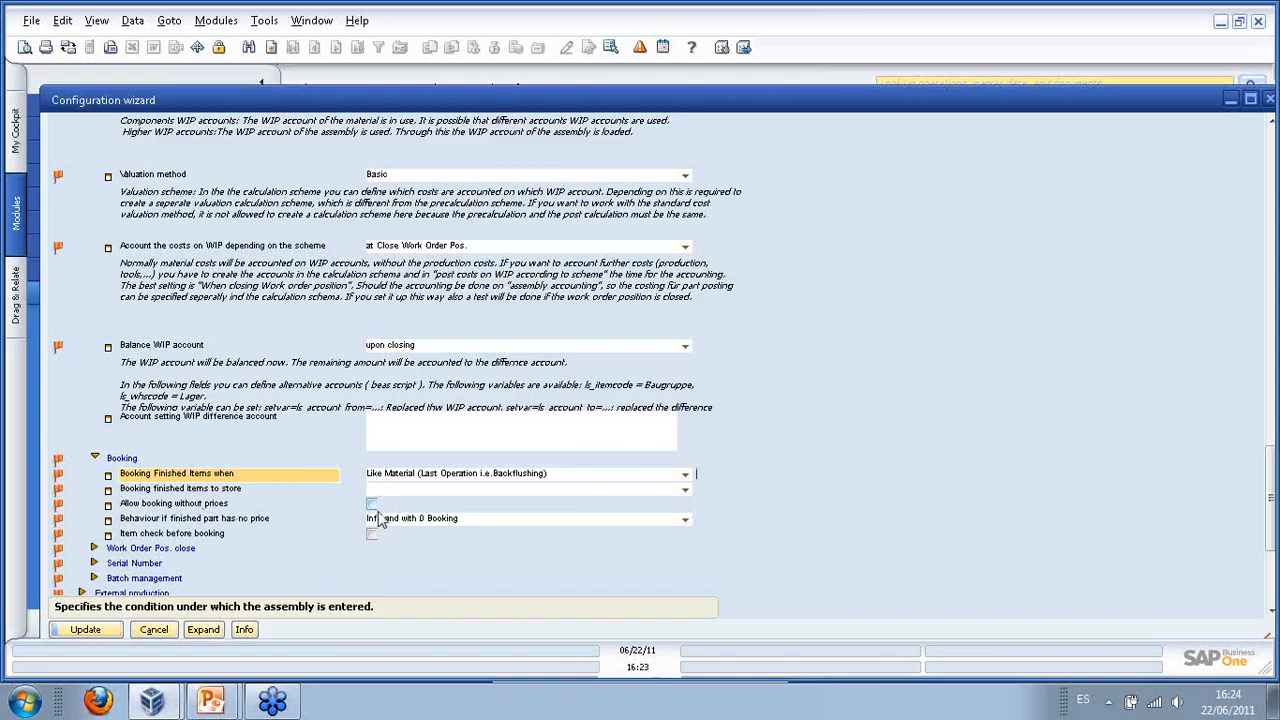
click(684, 522)
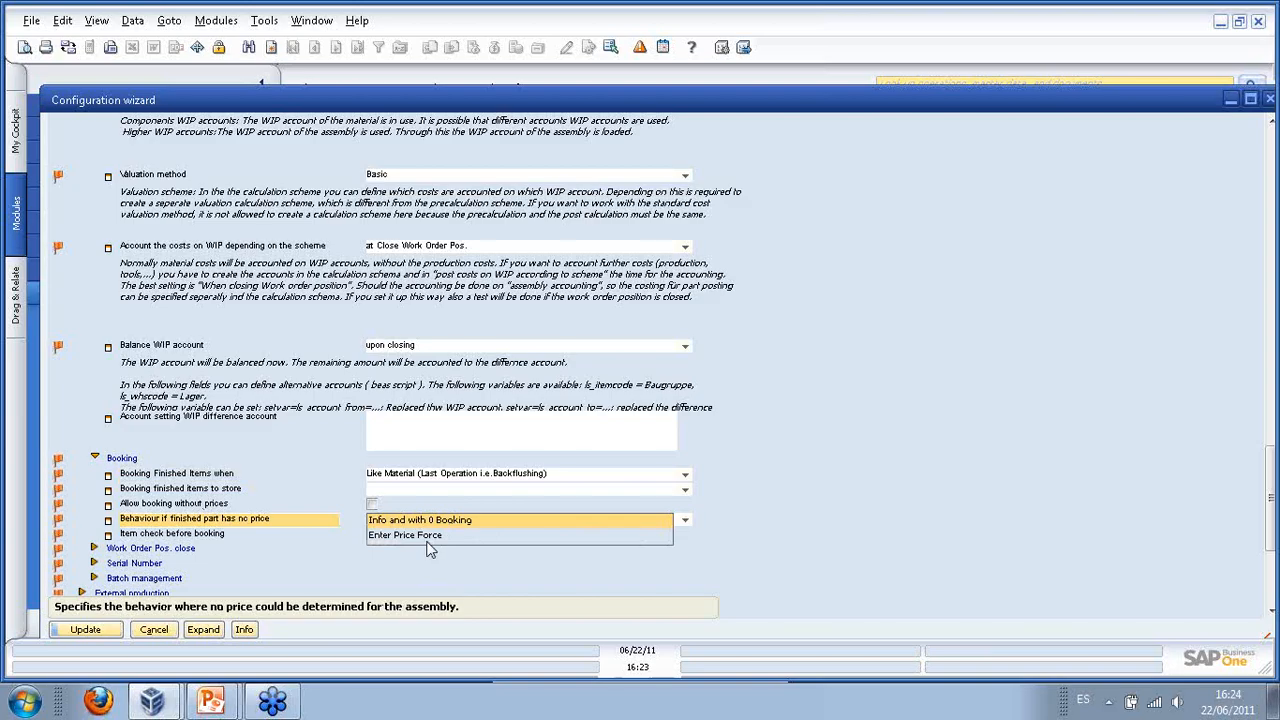
click(868, 481)
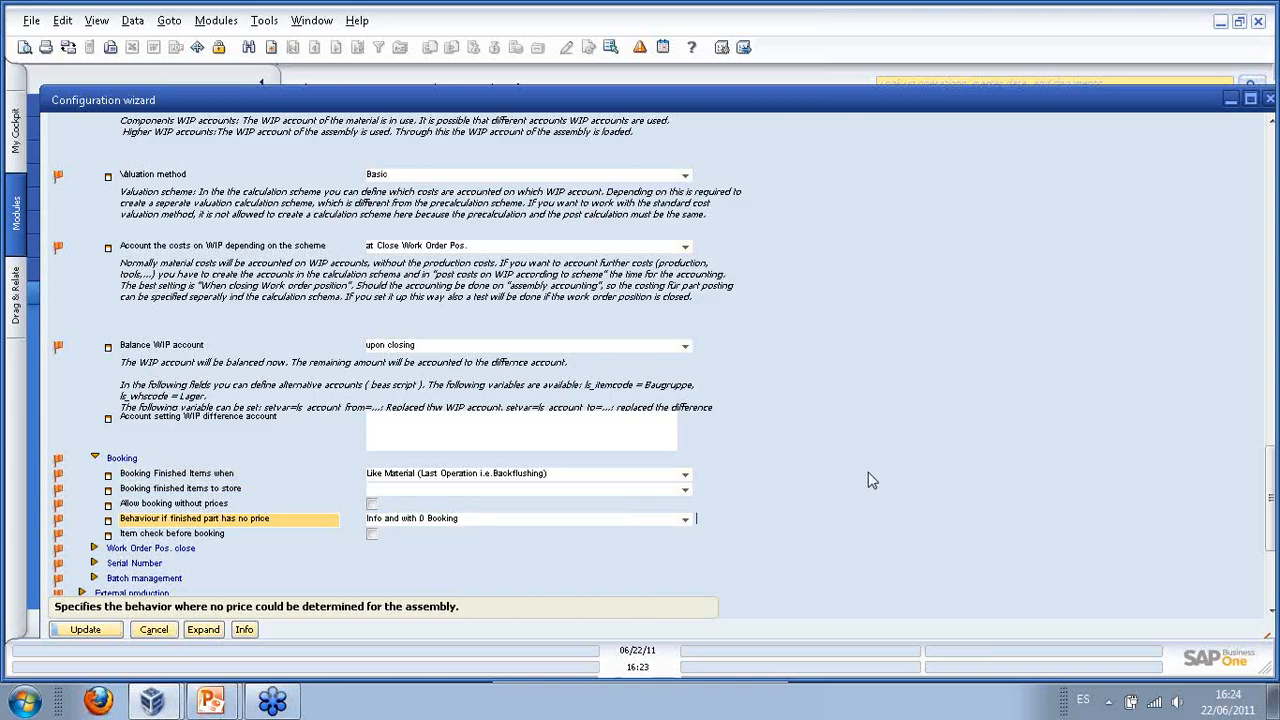
scroll(869, 474, down, 3)
scroll(393, 433, up, 4)
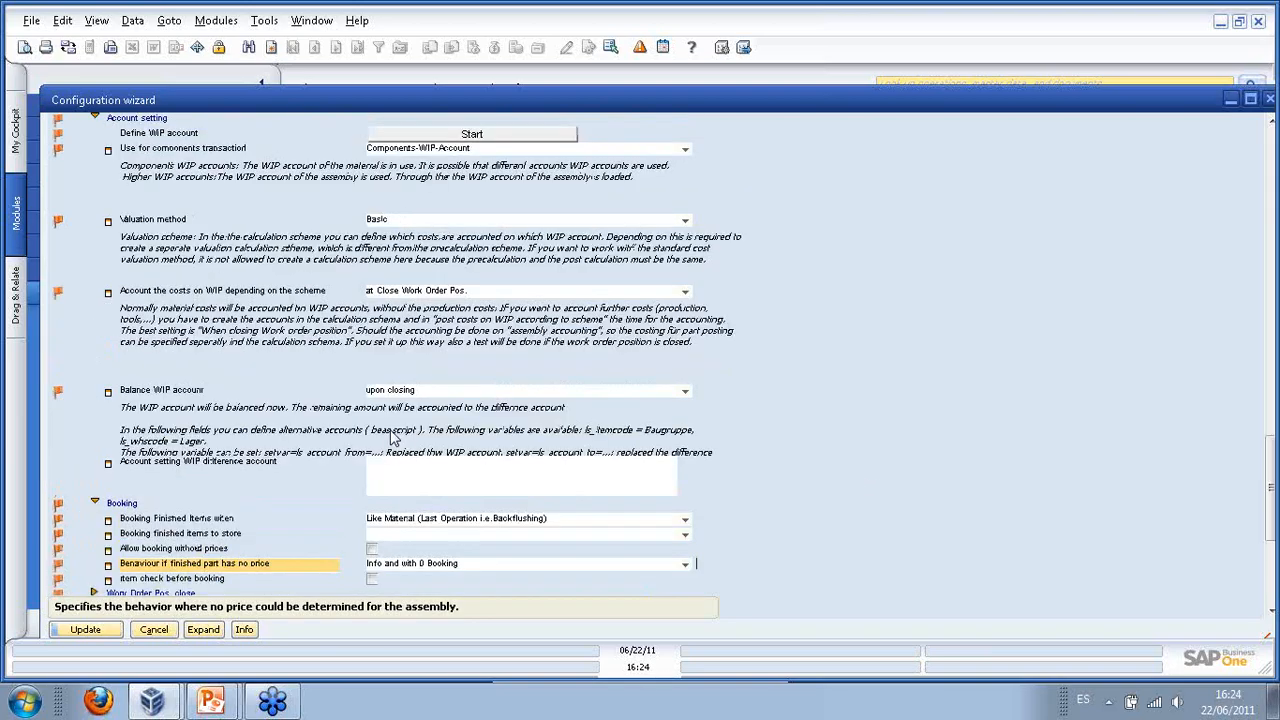
scroll(393, 433, up, 5)
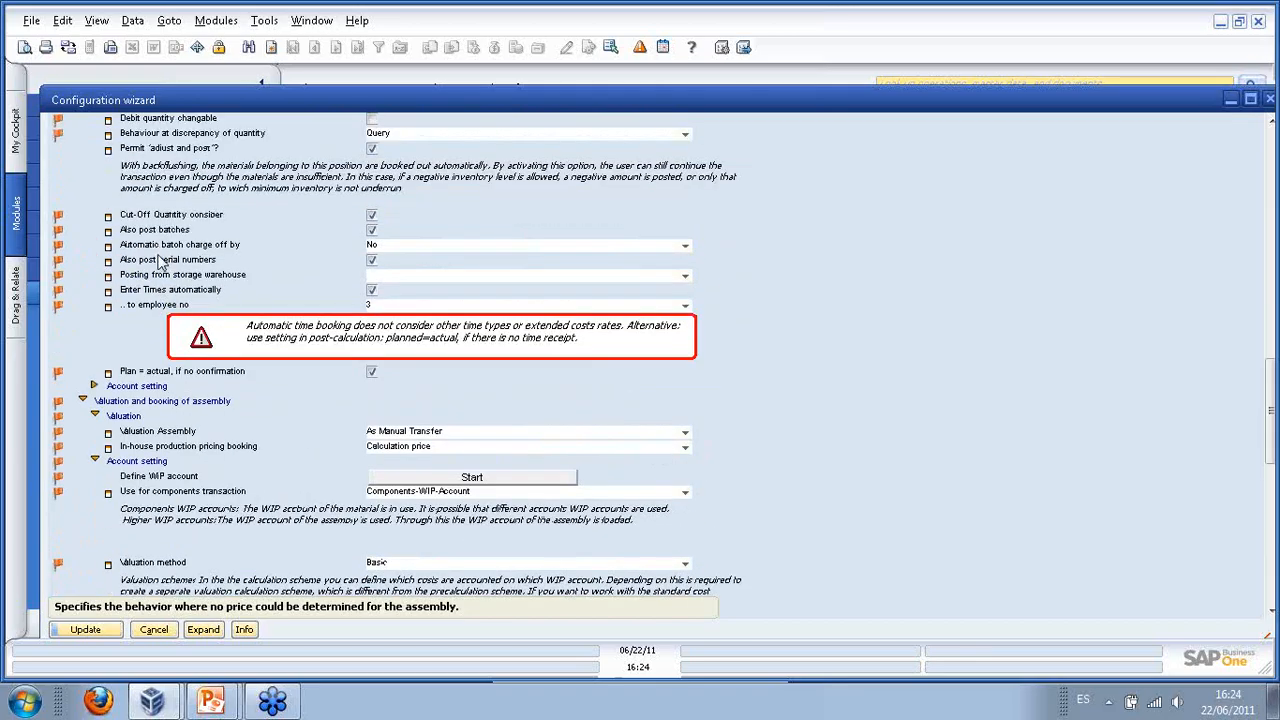
scroll(163, 265, up, 3)
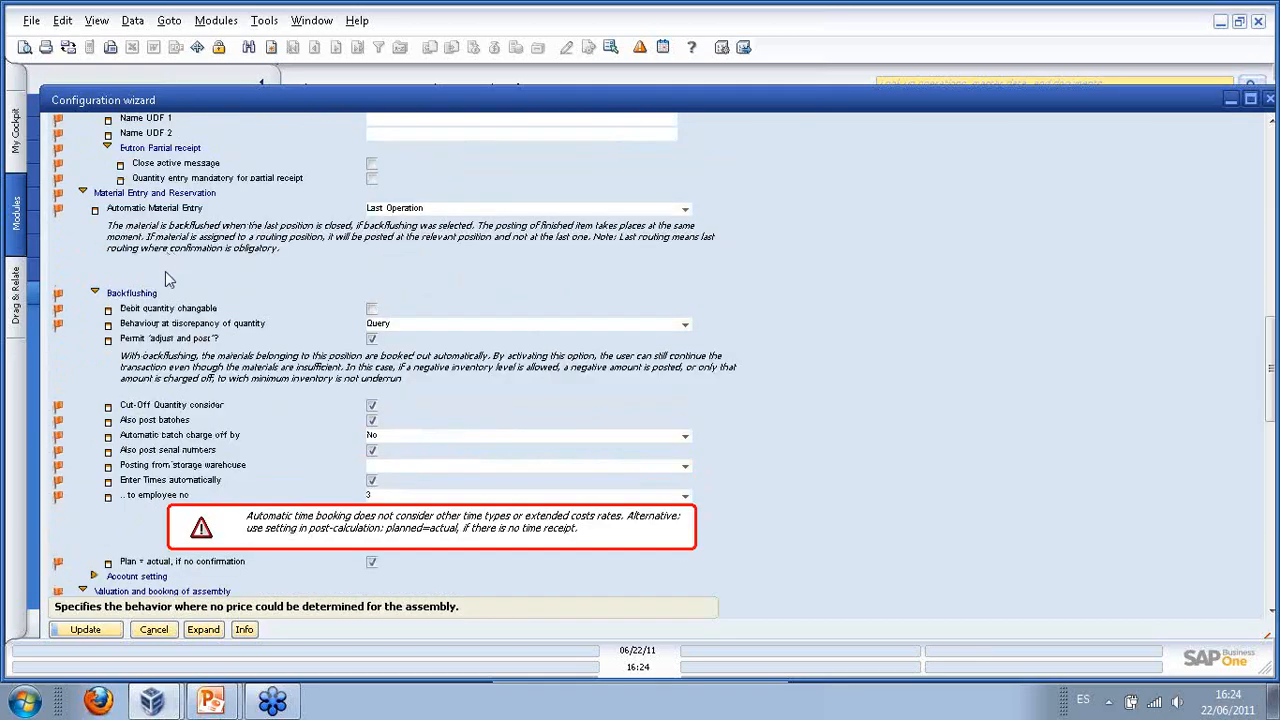
scroll(167, 275, down, 10)
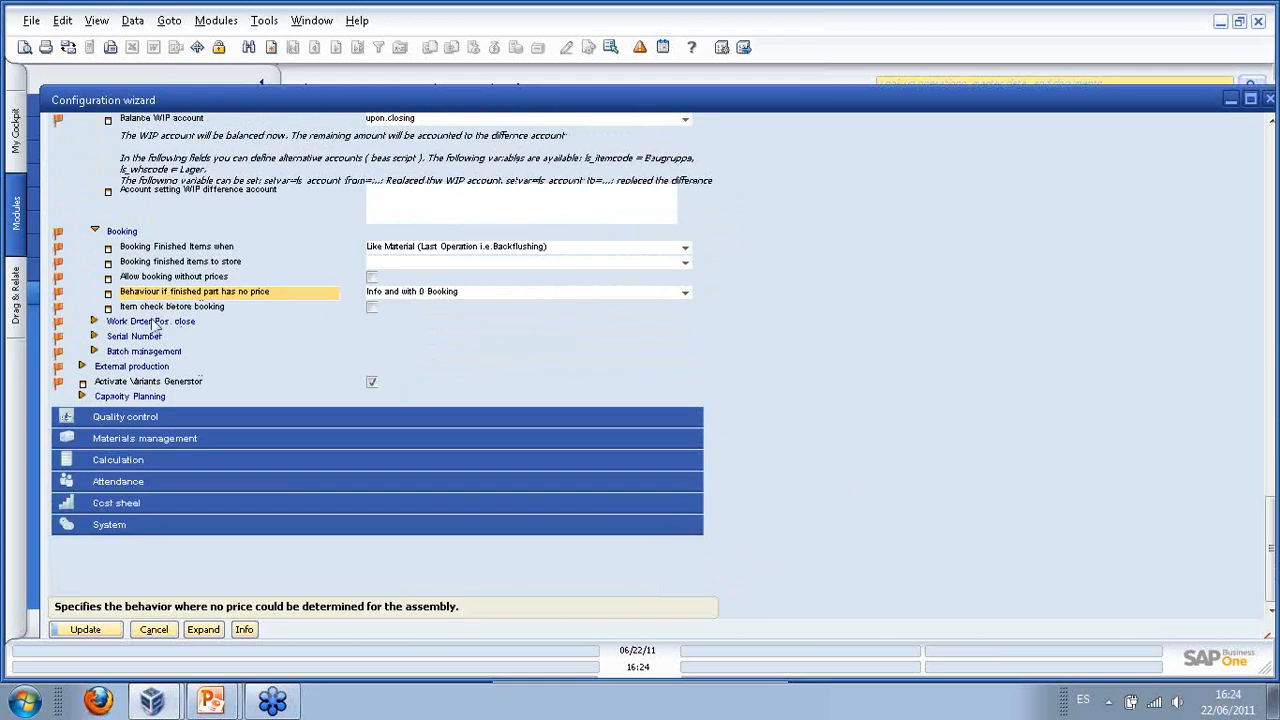
- Expand assembly Batch management and Serial Number, check Number Assignment, then expand Materials management
click(94, 351)
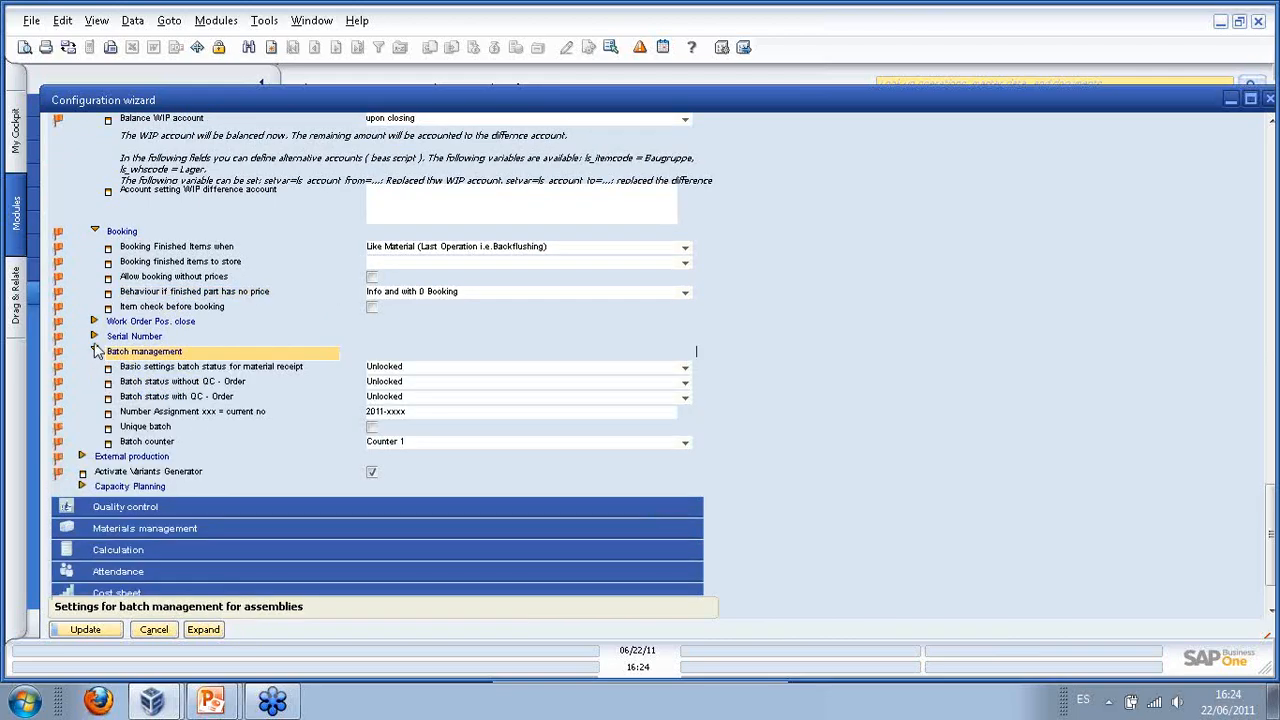
click(94, 337)
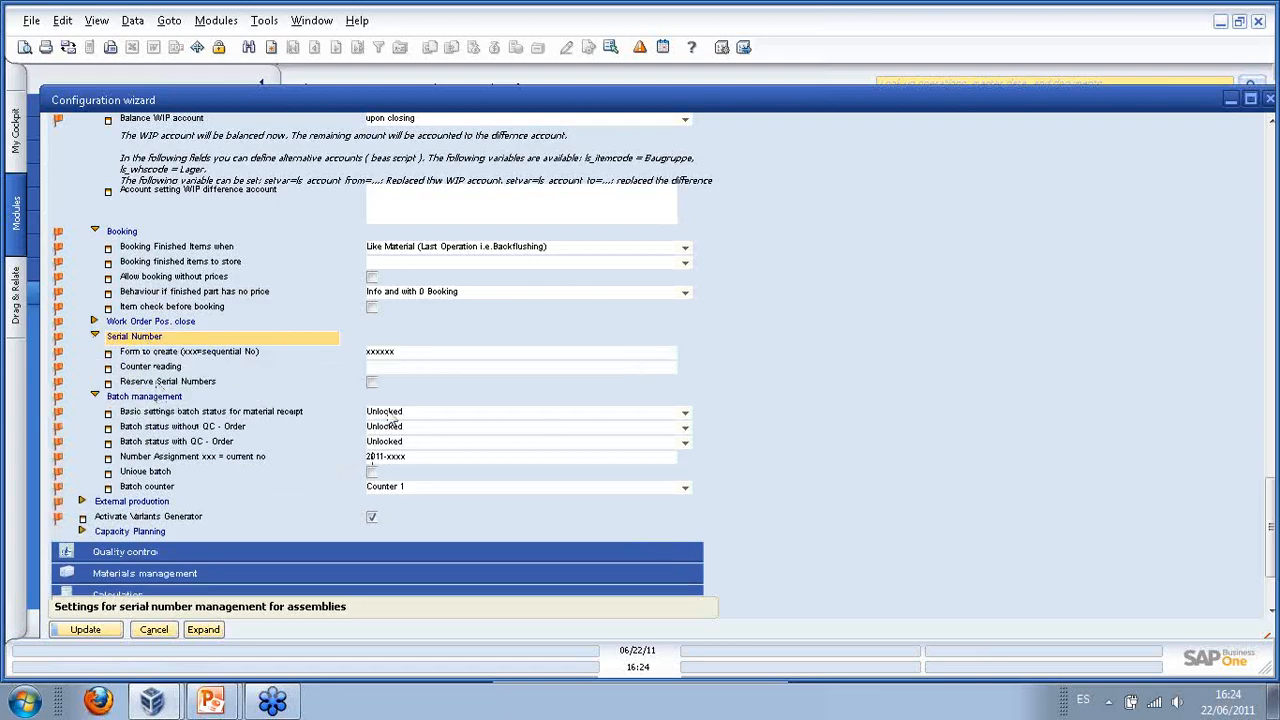
click(416, 461)
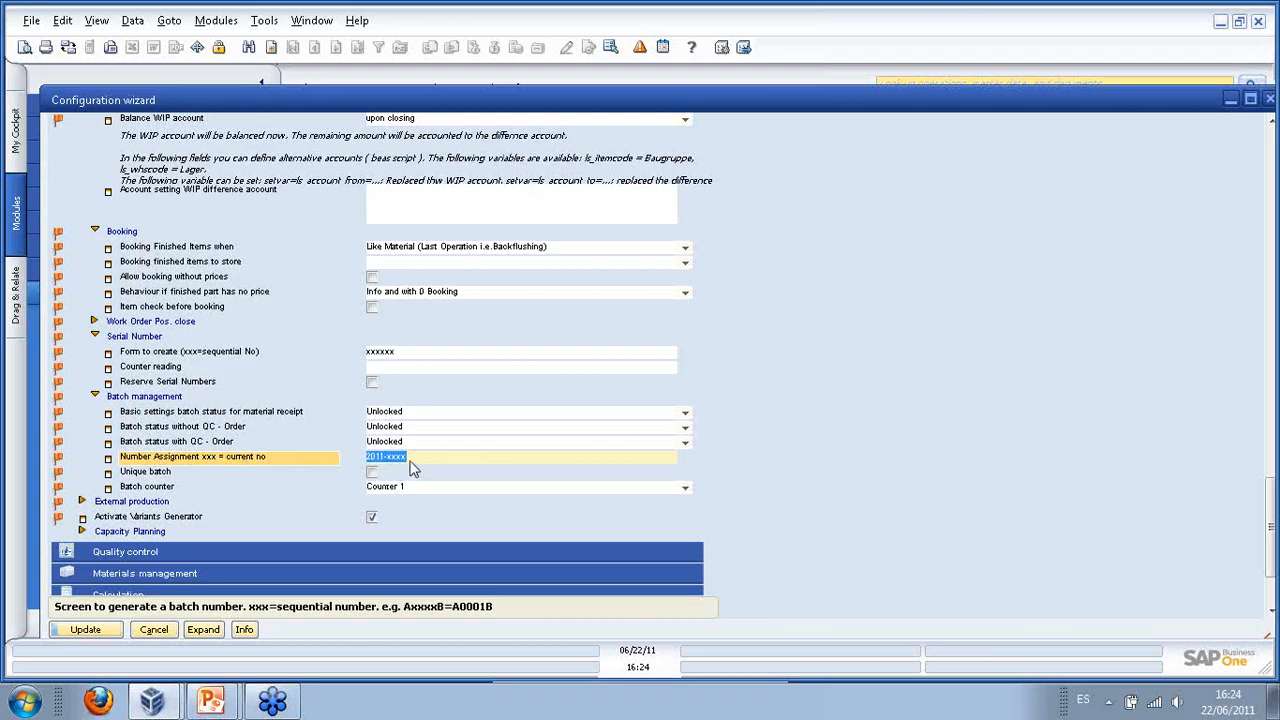
scroll(418, 455, down, 2)
click(150, 455)
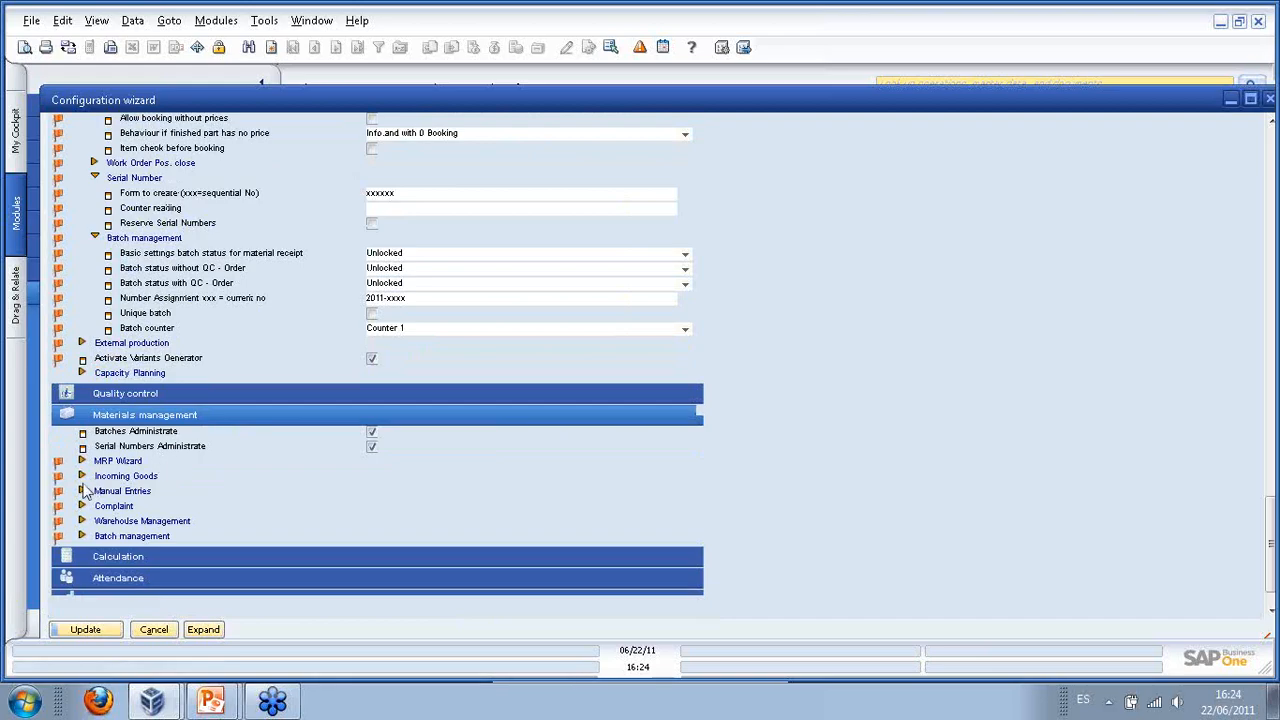
- Under Manual Entries, keep Item valuation method for purchased items and Calculation price for in-house production
click(117, 535)
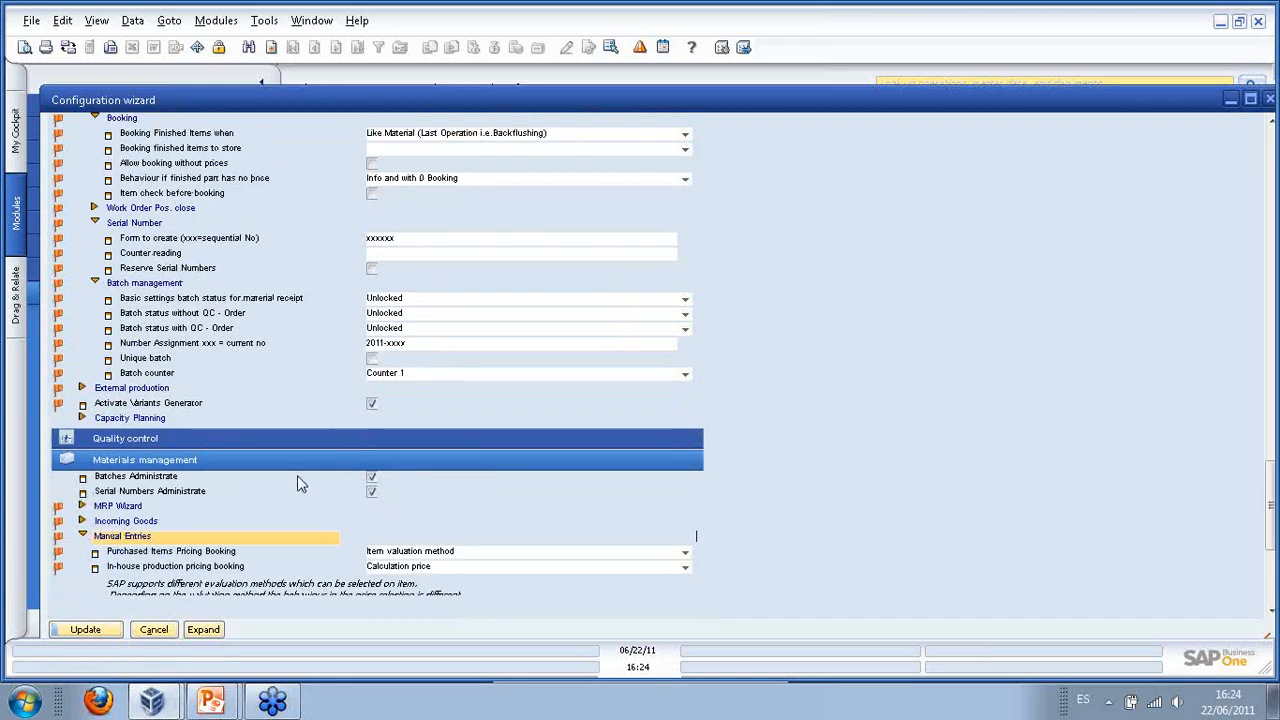
scroll(350, 482, down, 4)
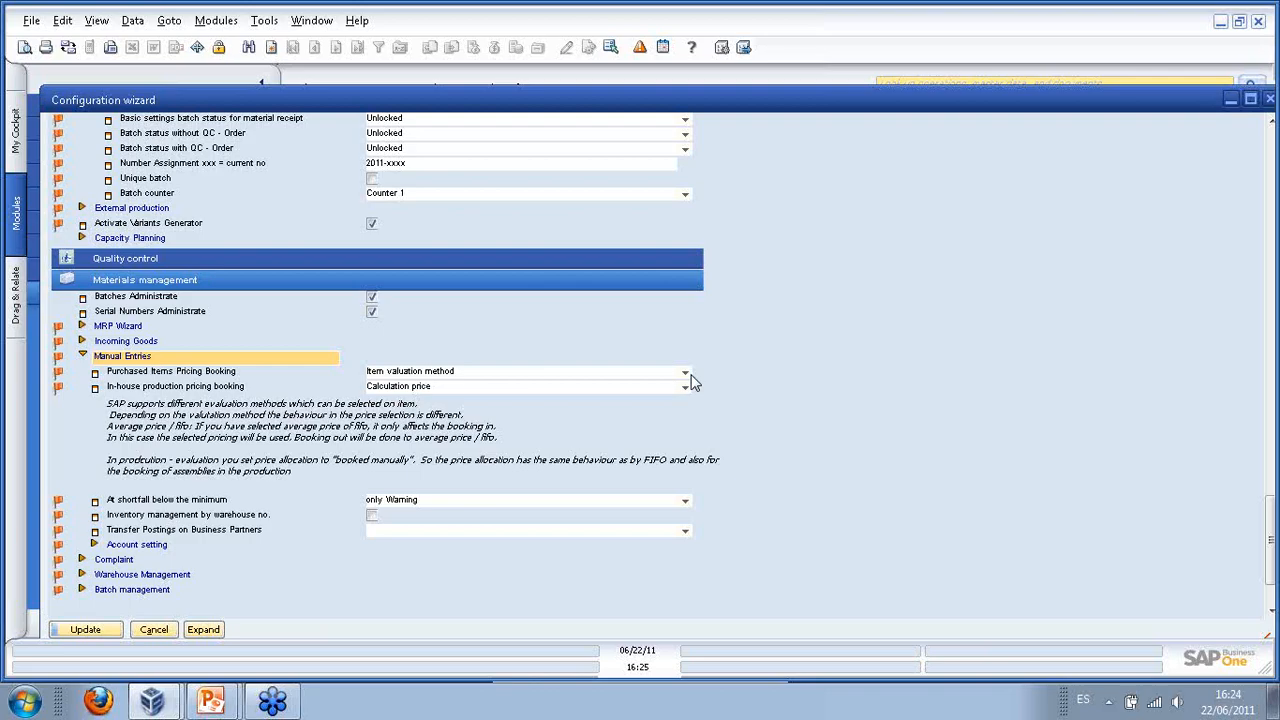
click(686, 374)
click(686, 374)
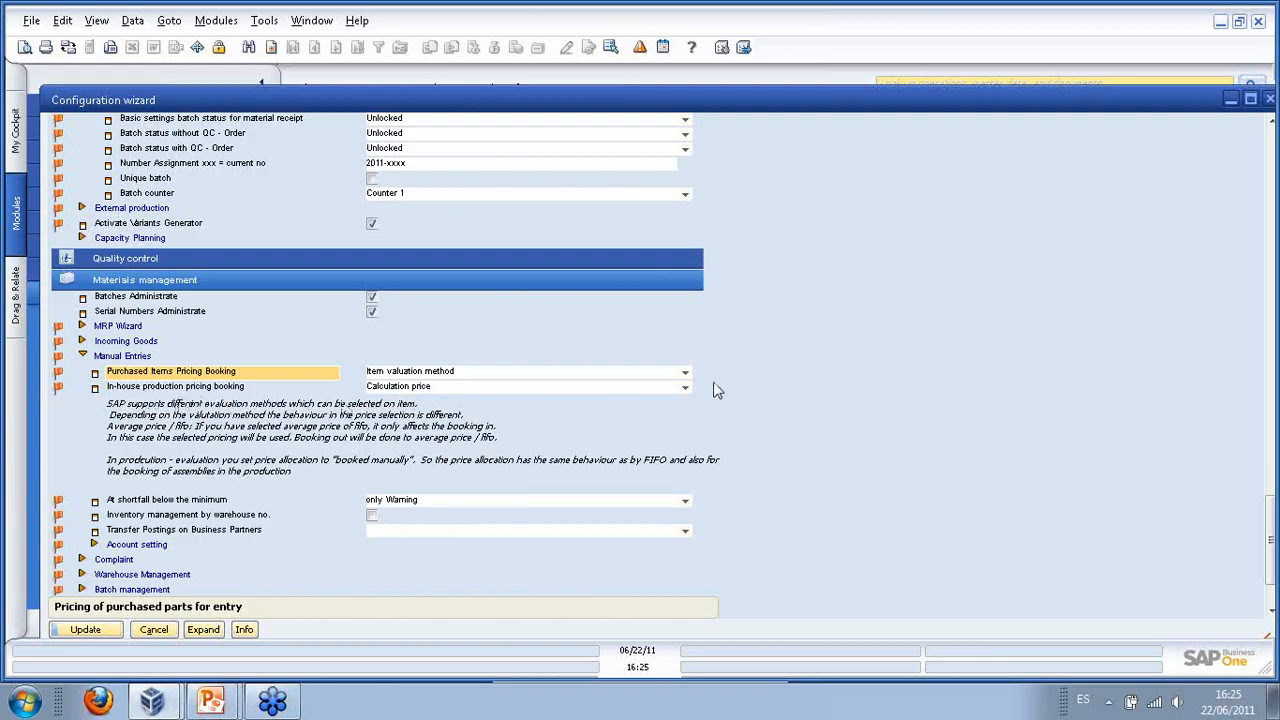
click(684, 390)
click(685, 391)
click(754, 408)
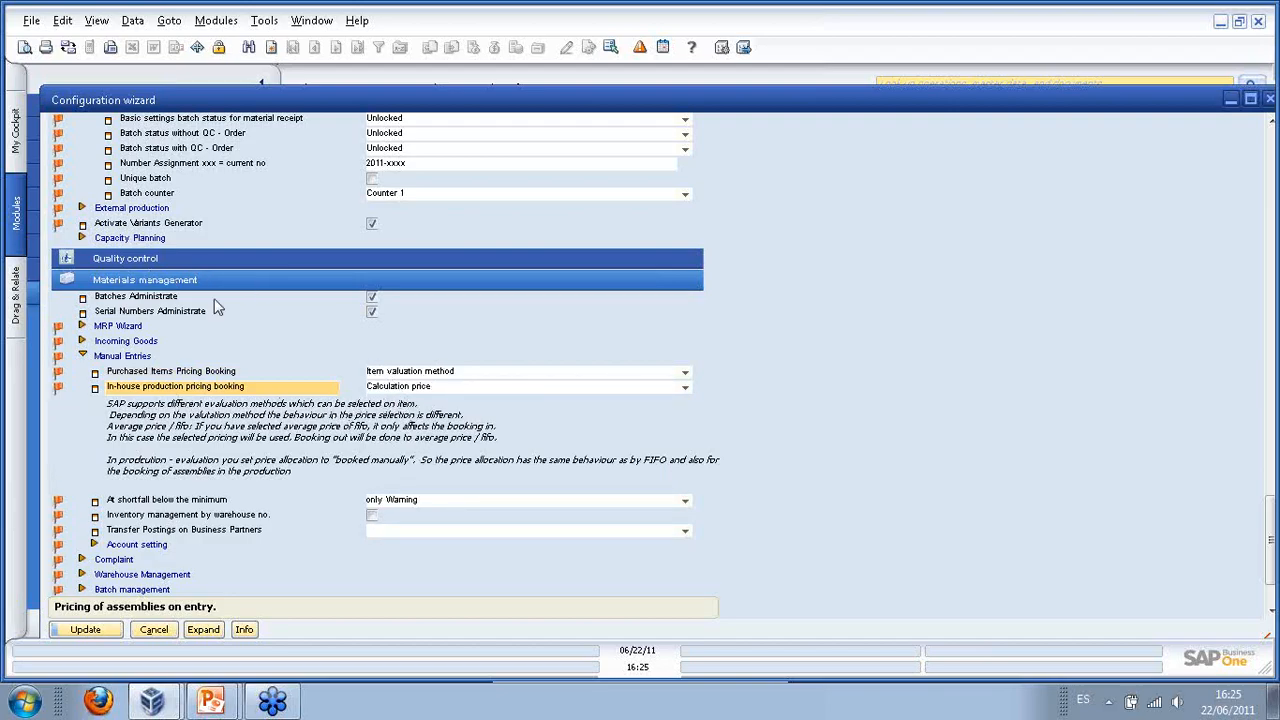
- Collapse the Production section back to the top-level list of areas
click(125, 283)
scroll(125, 283, up, 15)
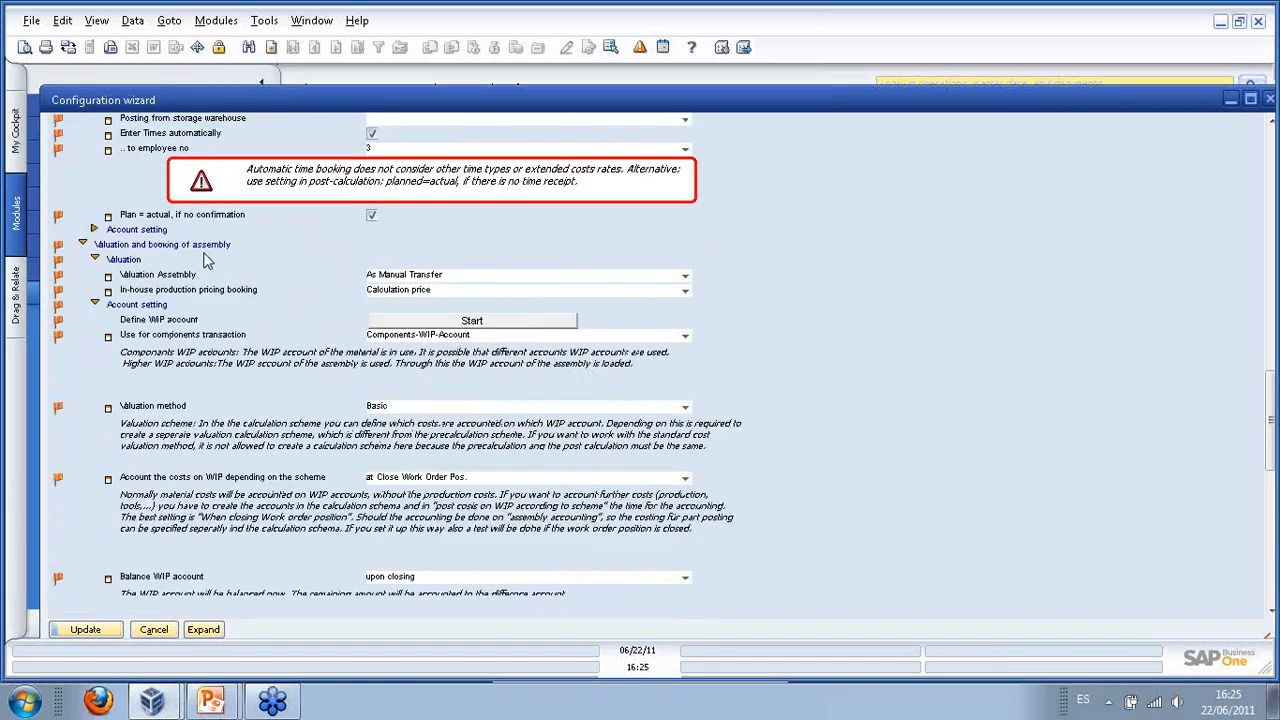
scroll(203, 236, up, 15)
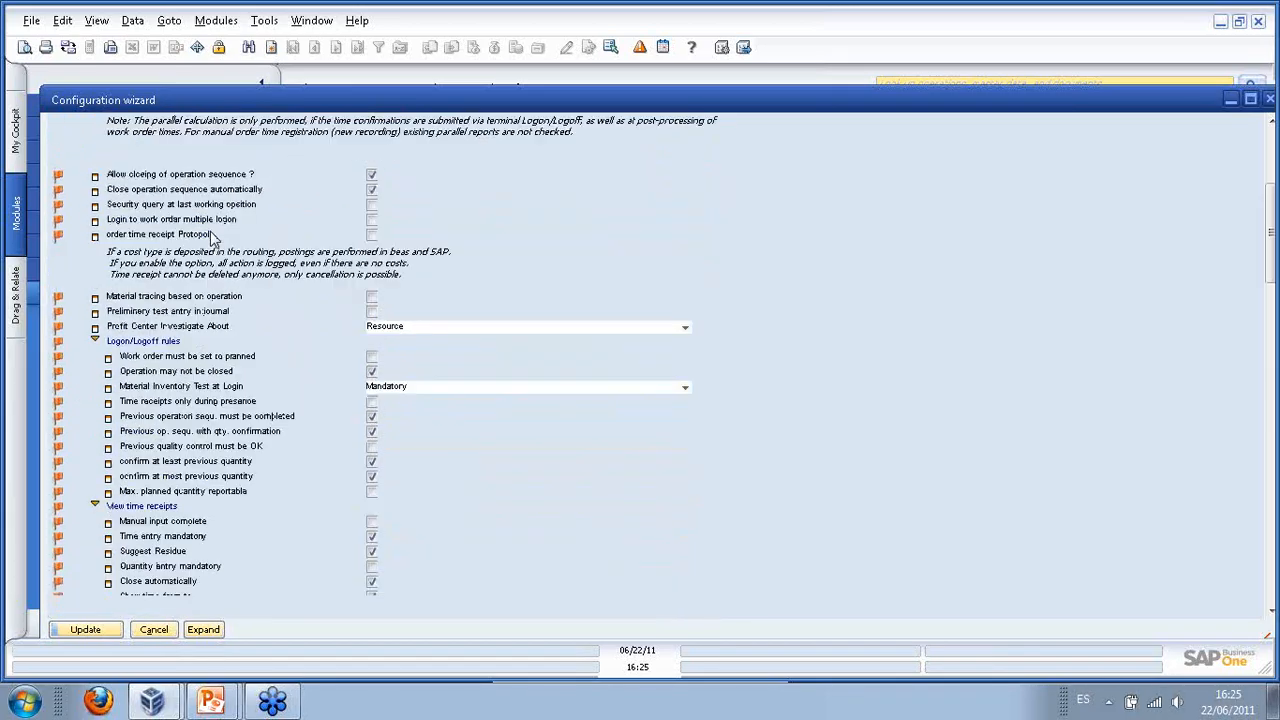
scroll(205, 236, up, 5)
click(148, 208)
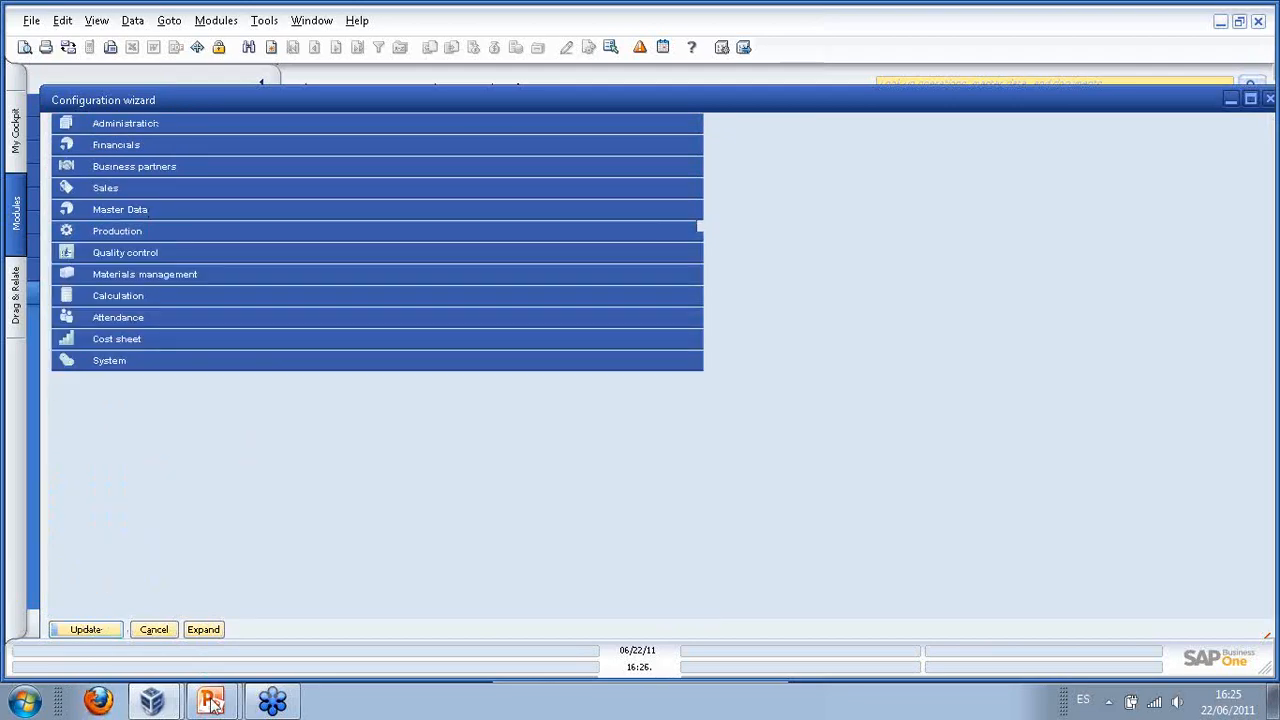
- Bring the Webinar Production slide show forward and advance to the 'Thank you for your attendance!' slide
mouse_move(228, 710)
click(217, 659)
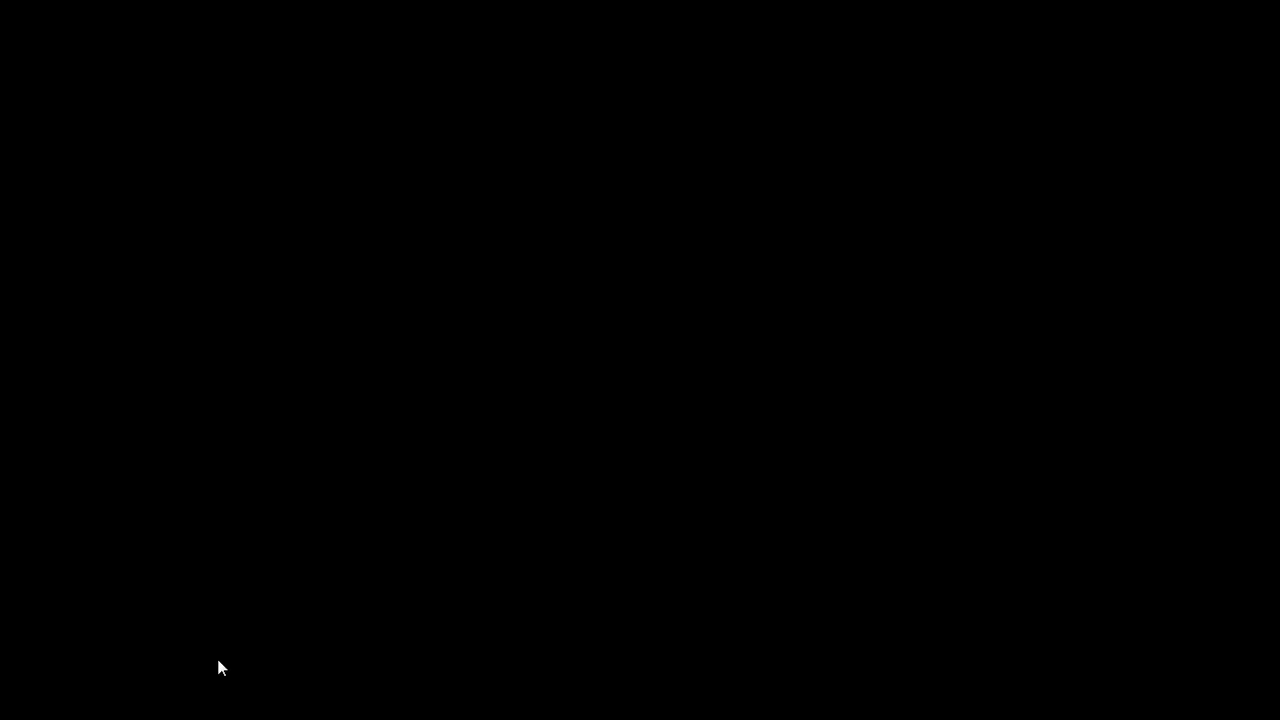
click(270, 586)
key(Left)
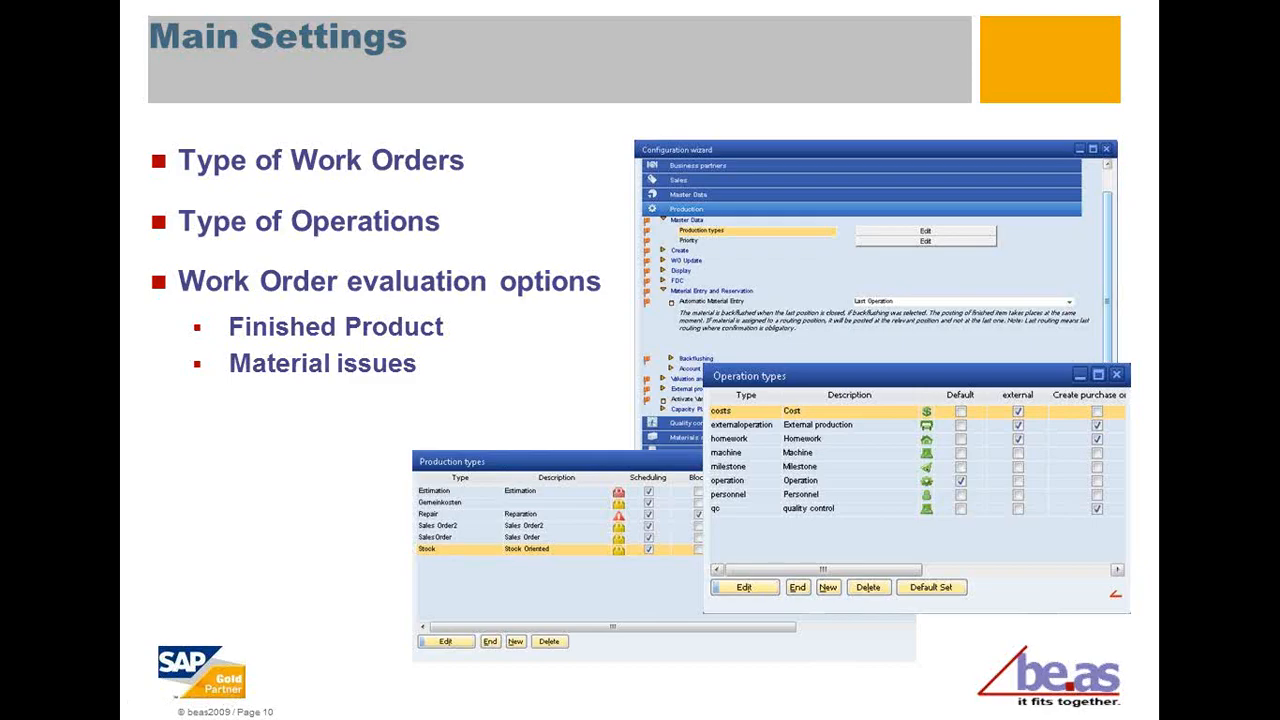
key(Right)
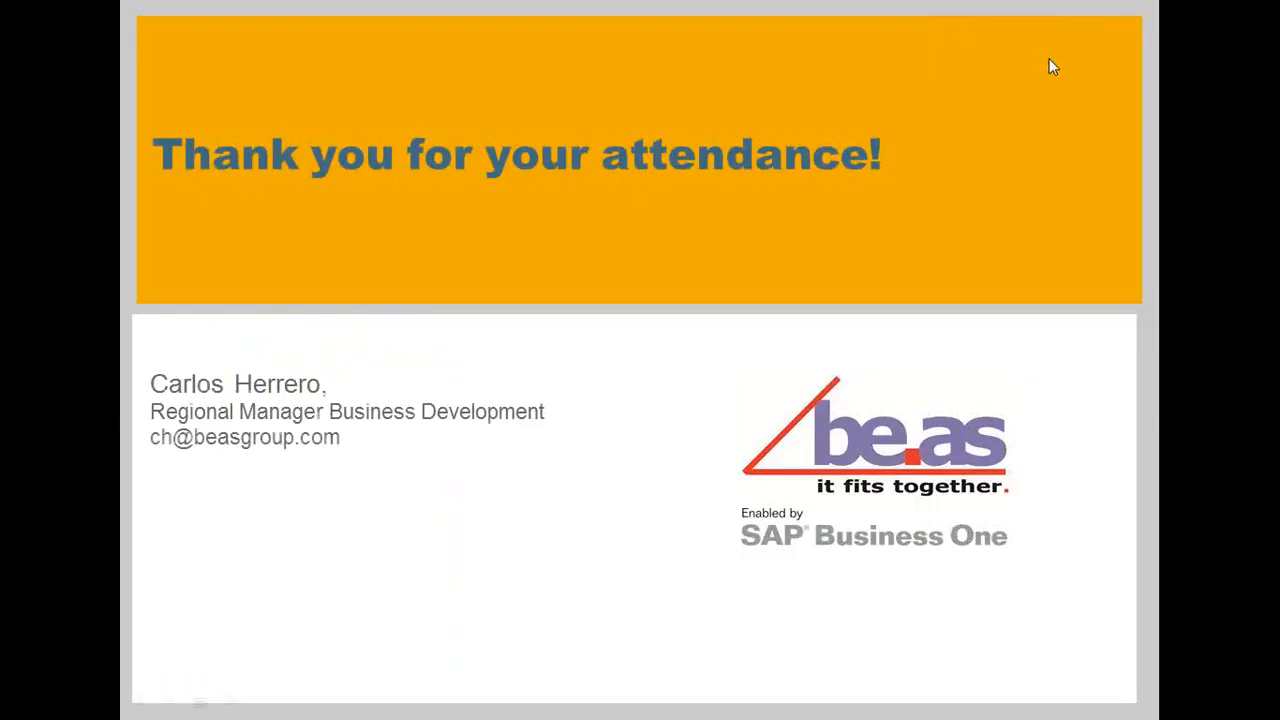
click(1010, 117)
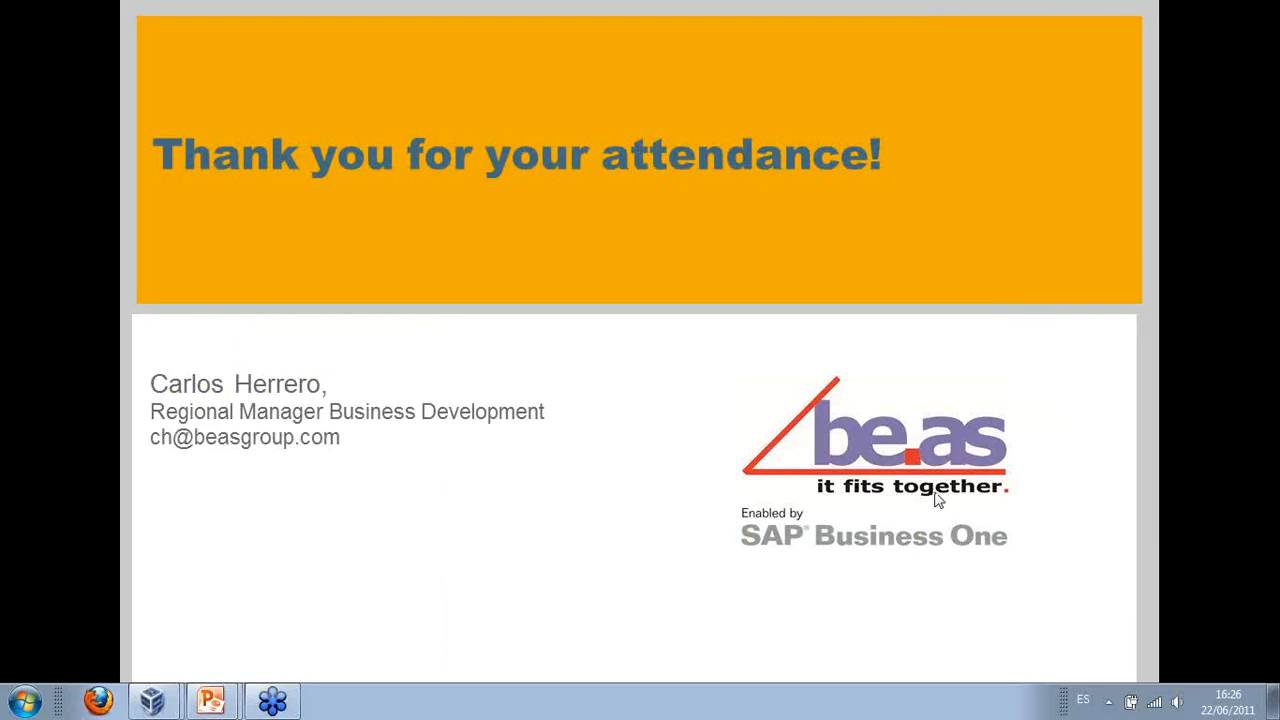